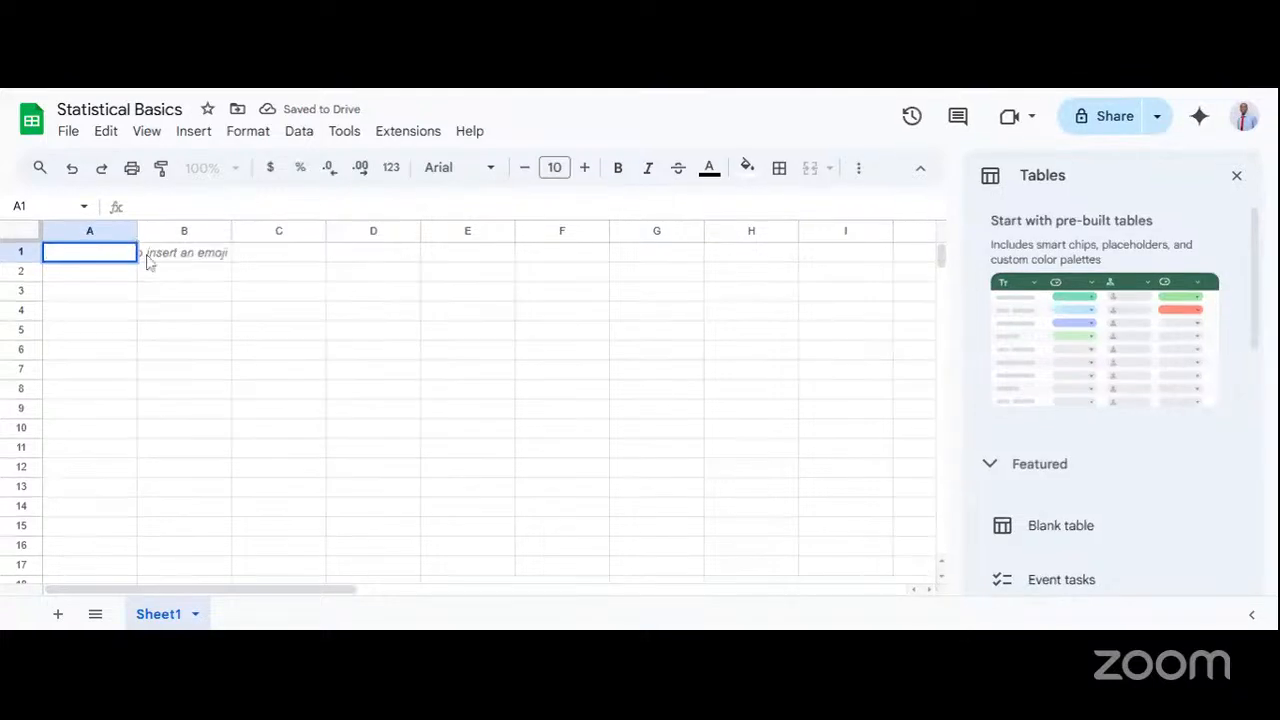
# Close the Tables sidebar and enter the heading Numbers in cell A1.
pyautogui.click(153, 255)
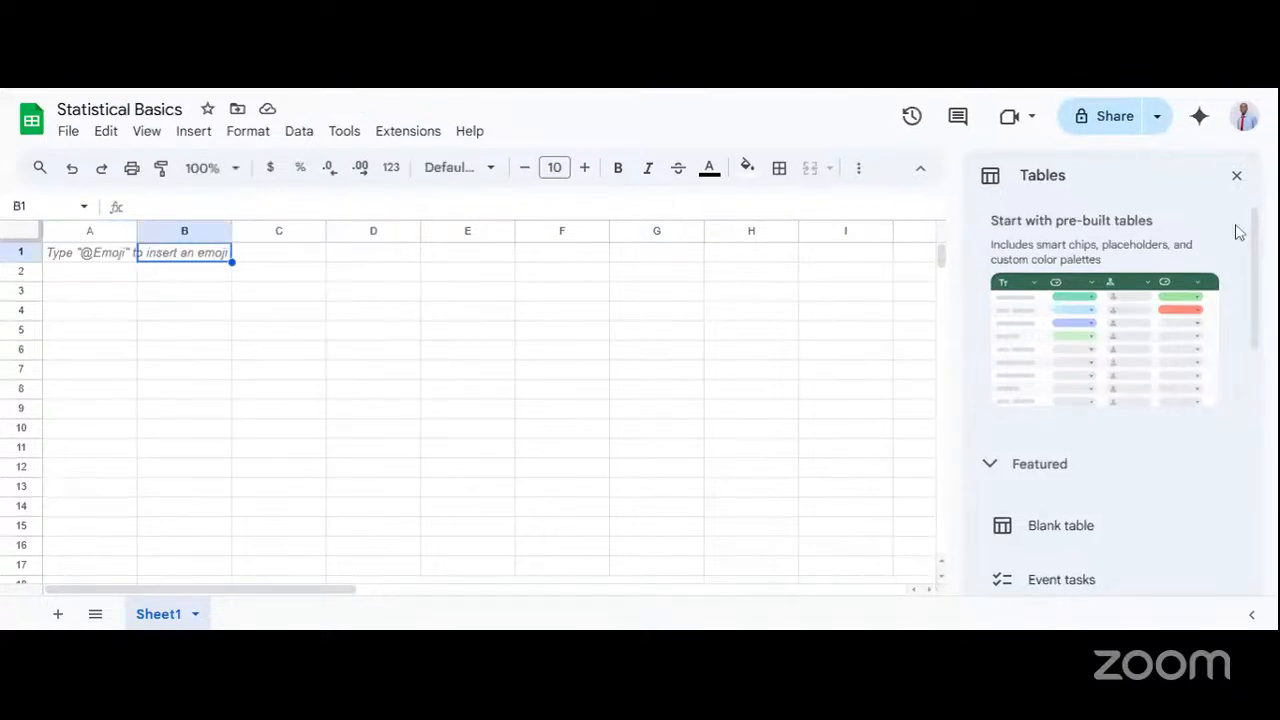
pyautogui.click(1236, 175)
pyautogui.click(83, 259)
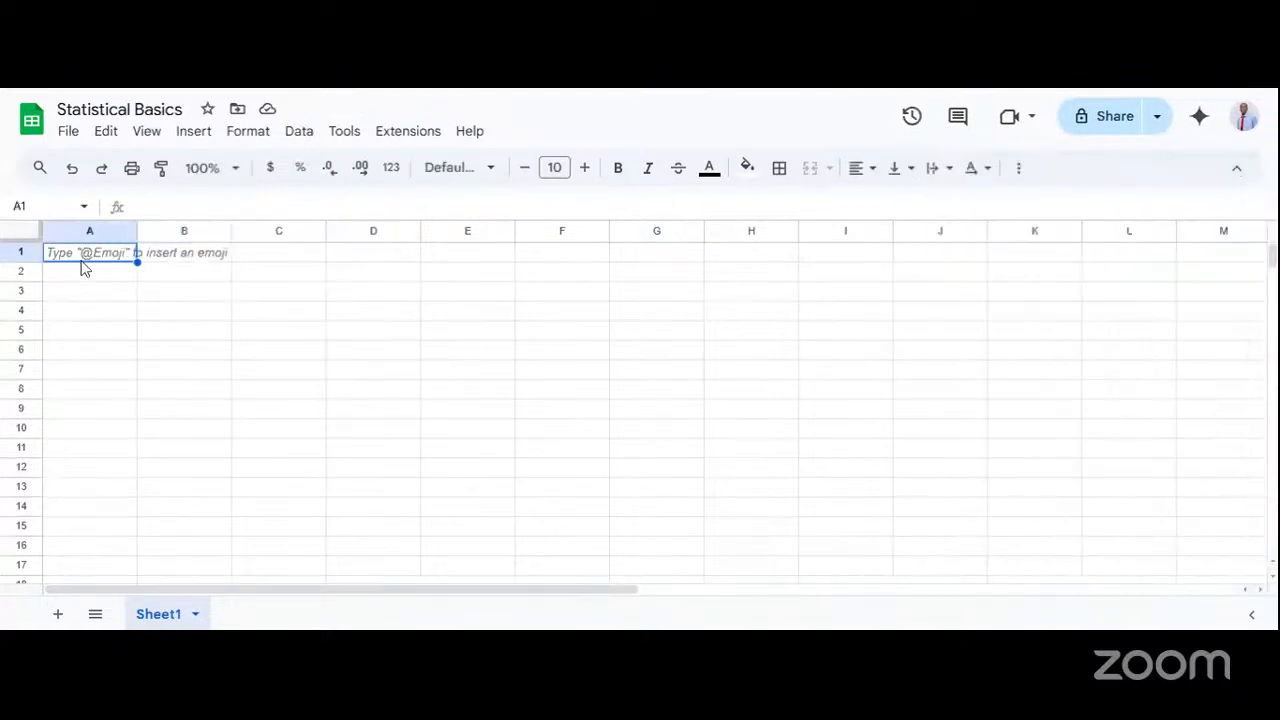
pyautogui.click(109, 277)
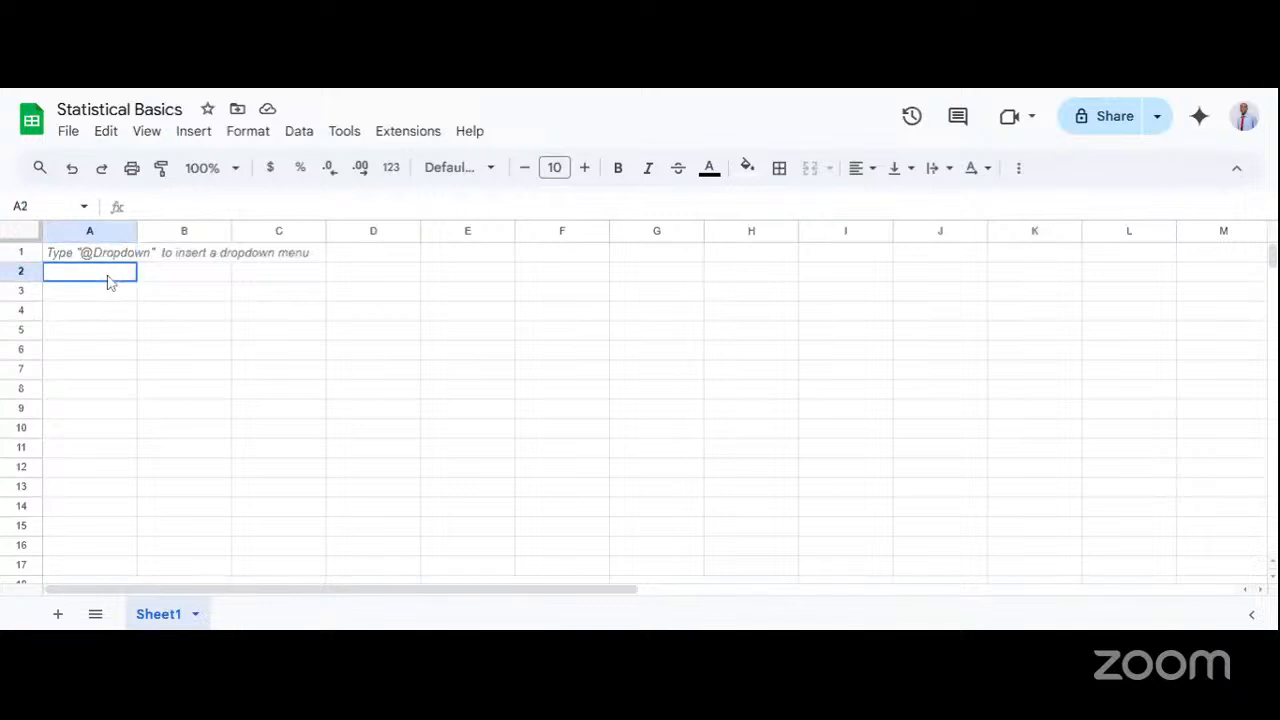
pyautogui.click(111, 254)
pyautogui.doubleClick(113, 256)
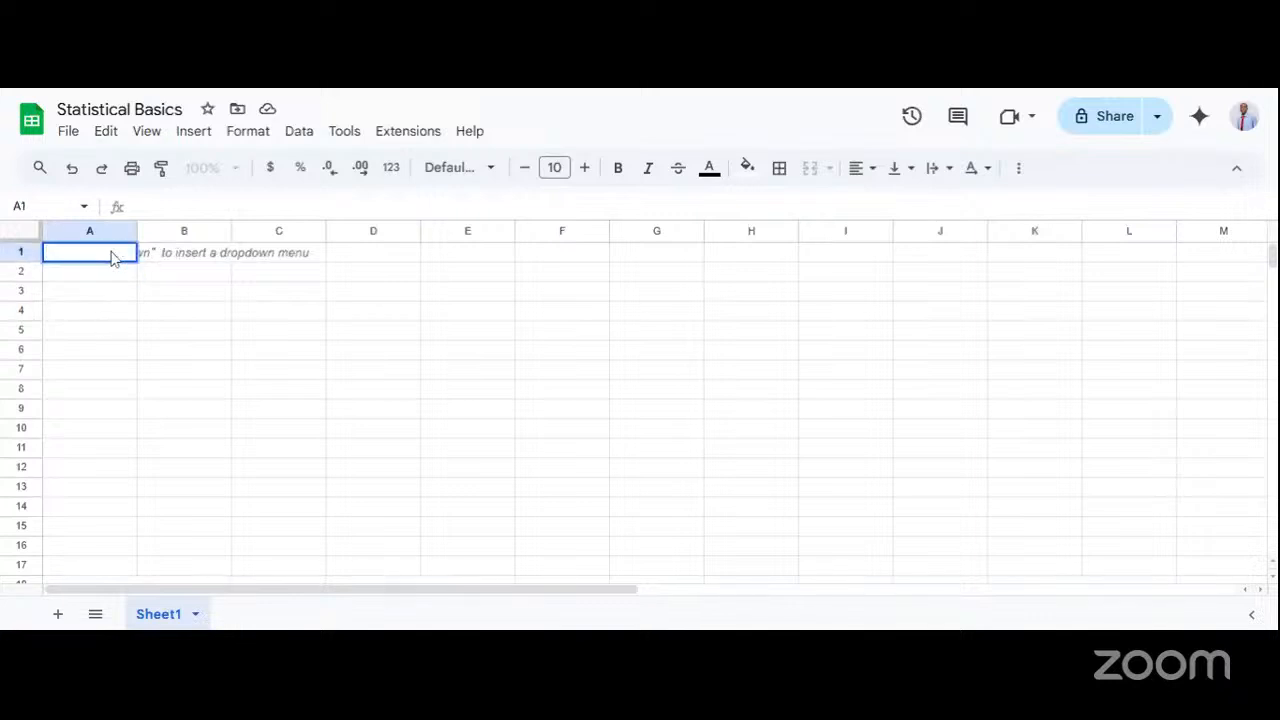
pyautogui.write('N')
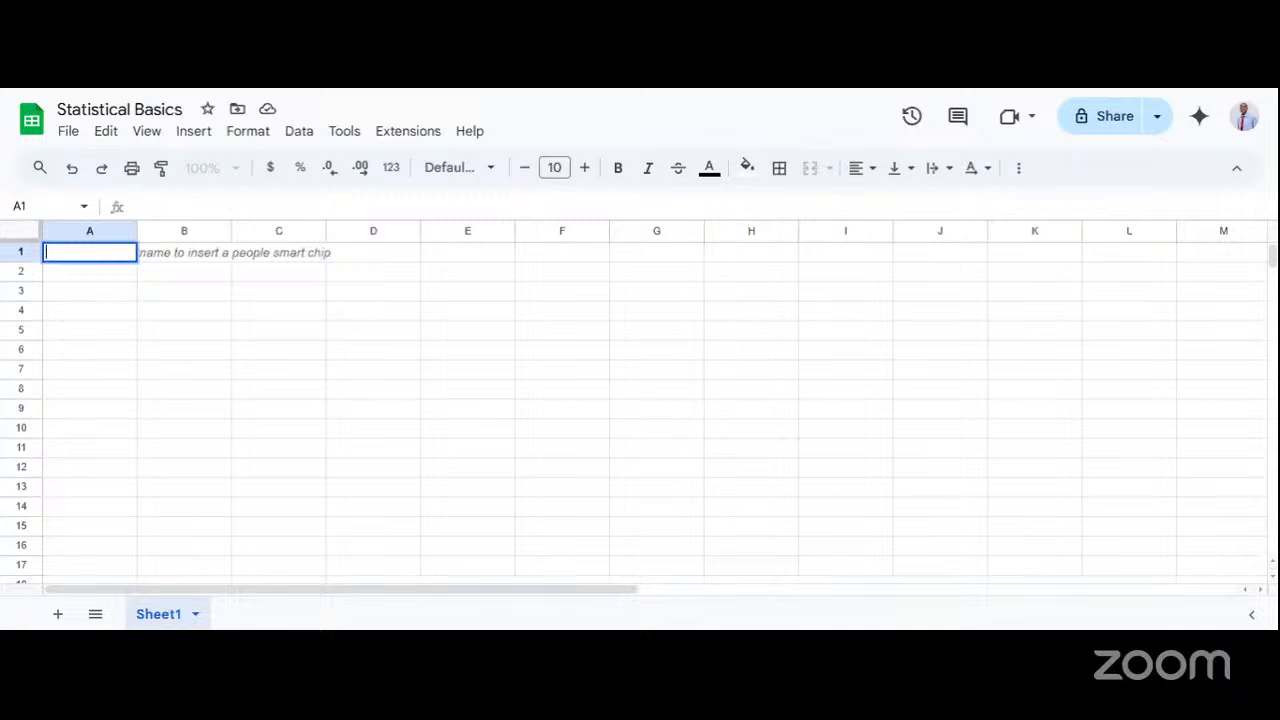
pyautogui.write('umbers')
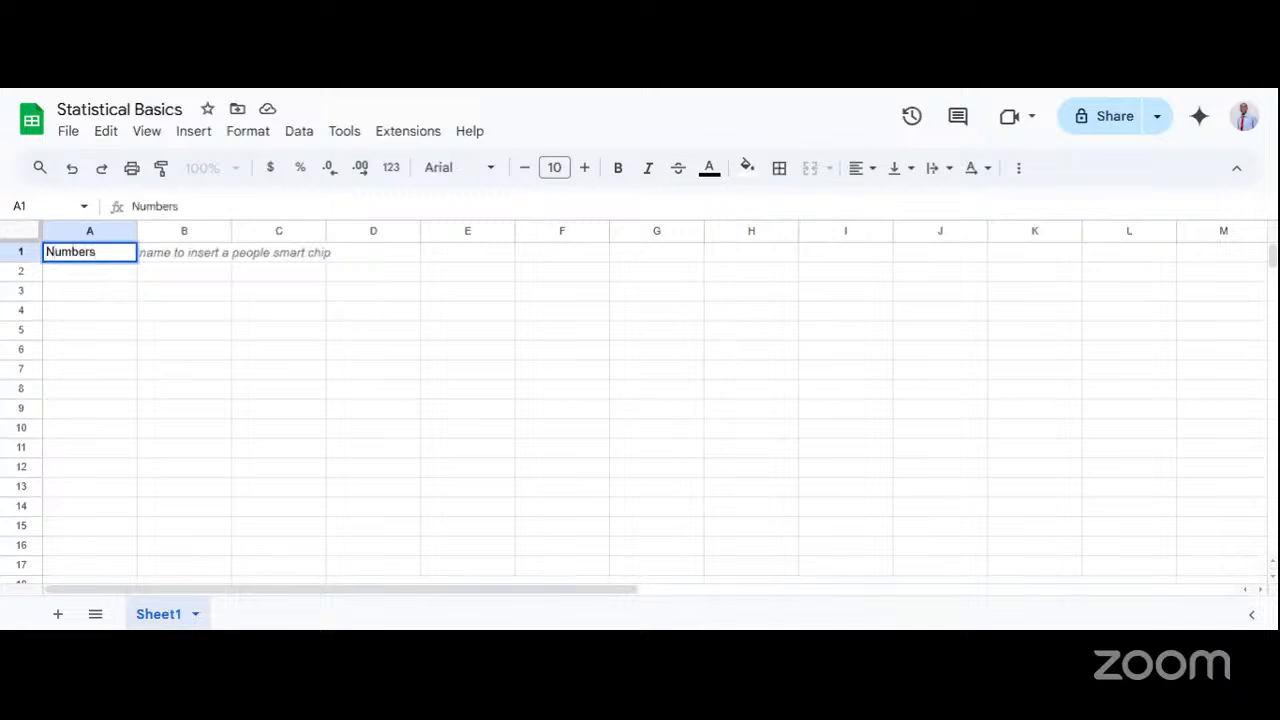
# Enter the values 10, 11, 12, 13 and 14 in cells A2 through A6 under the Numbers heading.
pyautogui.click(106, 272)
pyautogui.write('1')
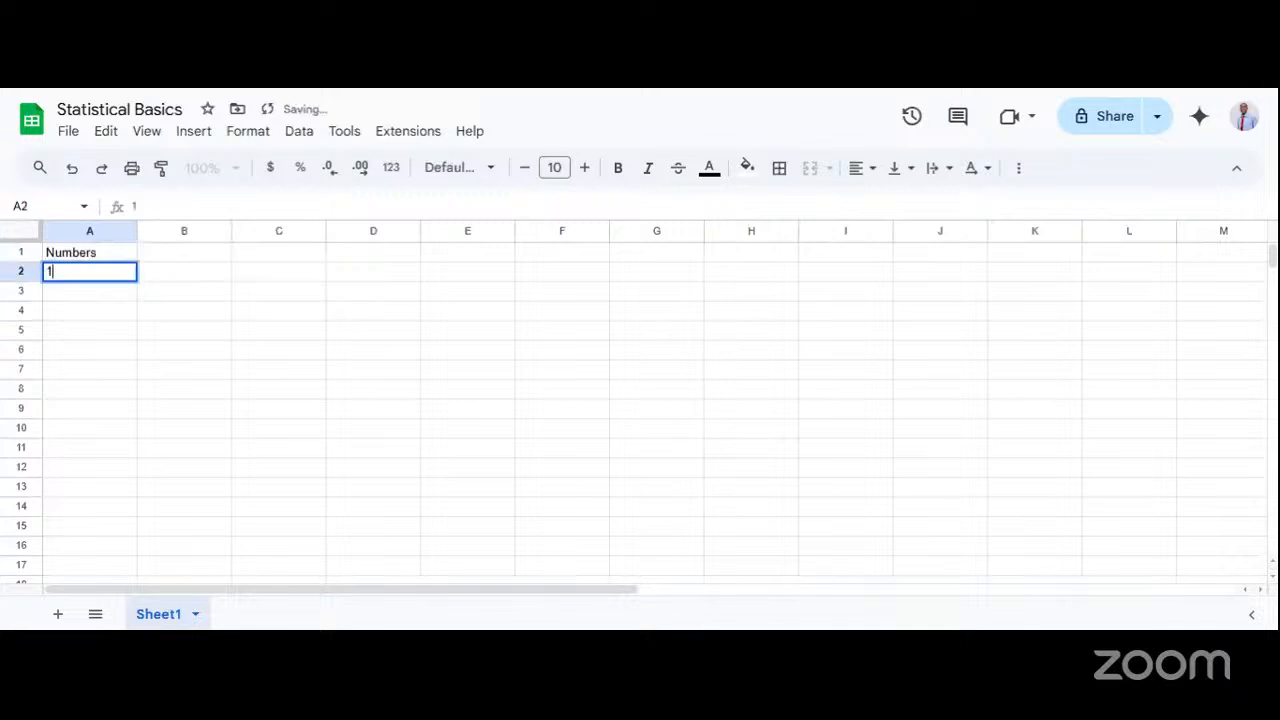
pyautogui.write('0')
pyautogui.press('Return')
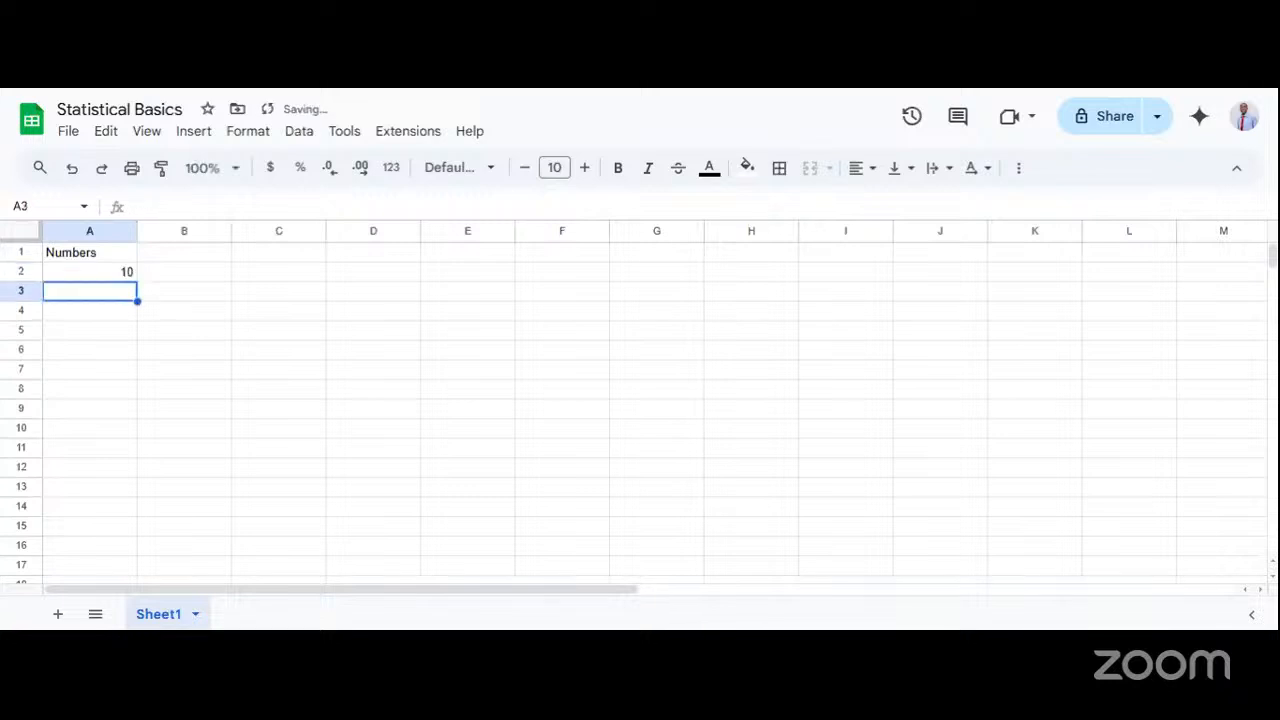
pyautogui.write('11')
pyautogui.press('Return')
pyautogui.write('12')
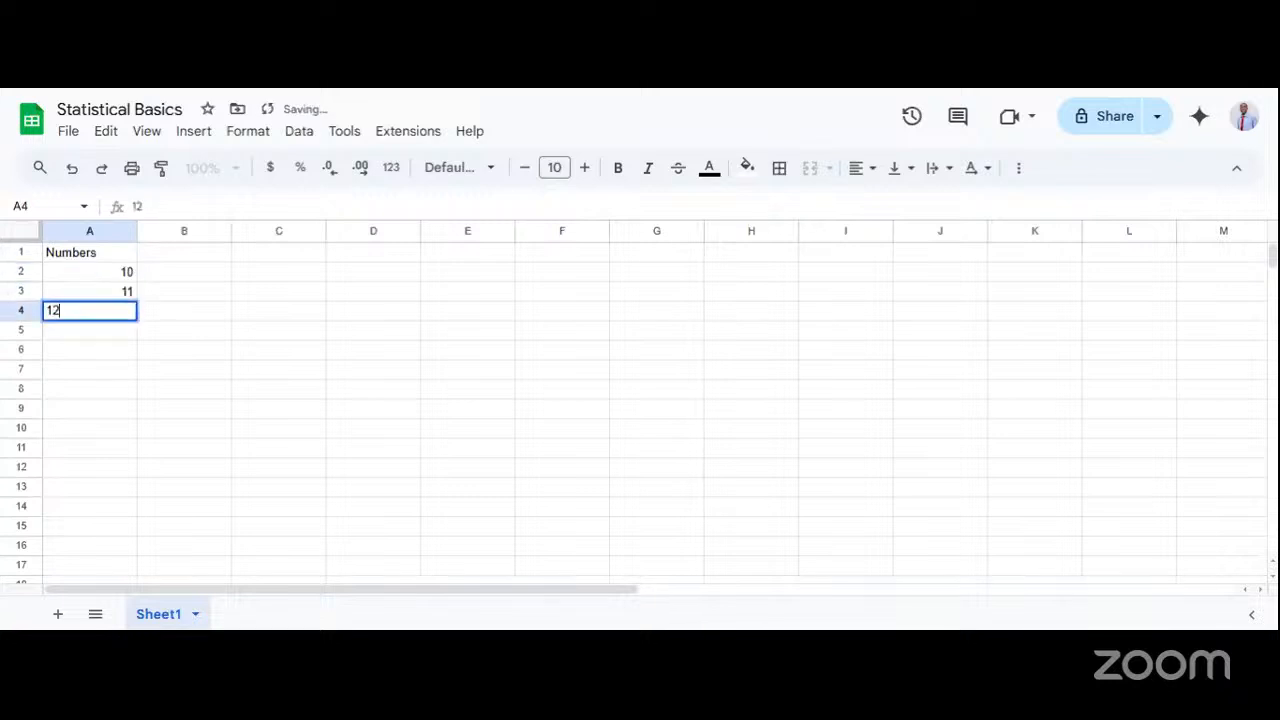
pyautogui.press('Return')
pyautogui.write('13')
pyautogui.press('Return')
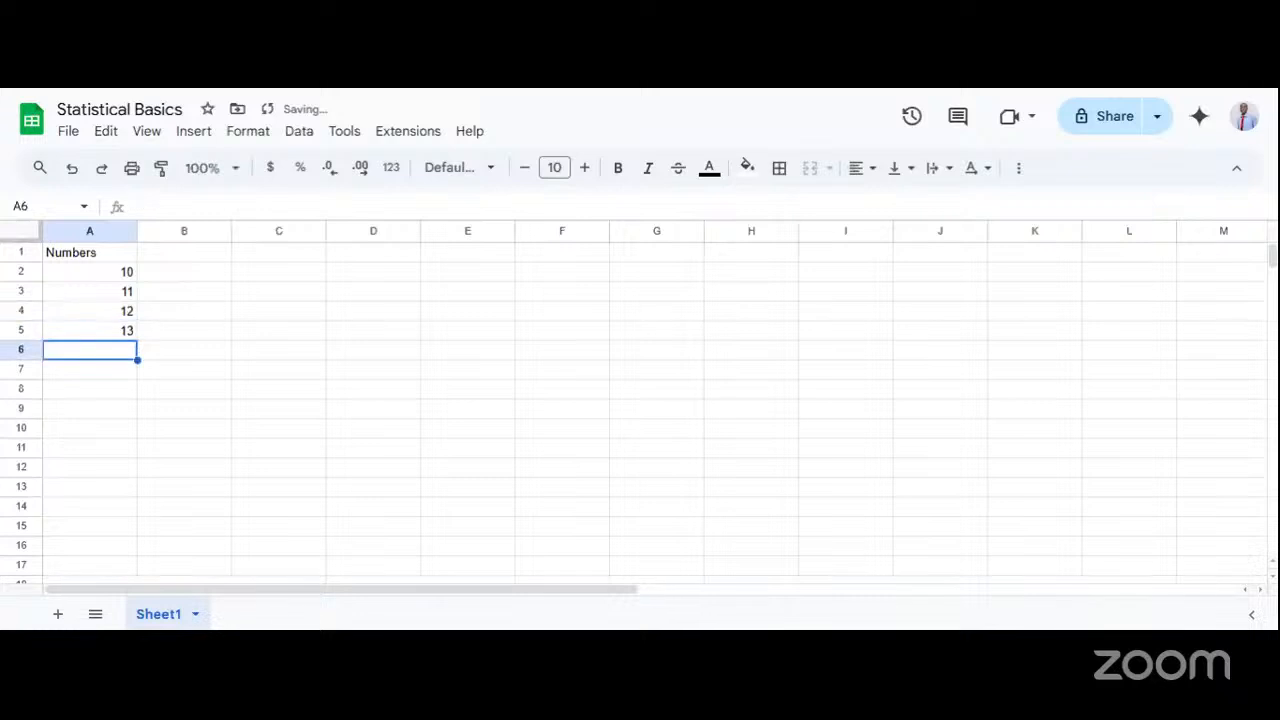
pyautogui.write('14')
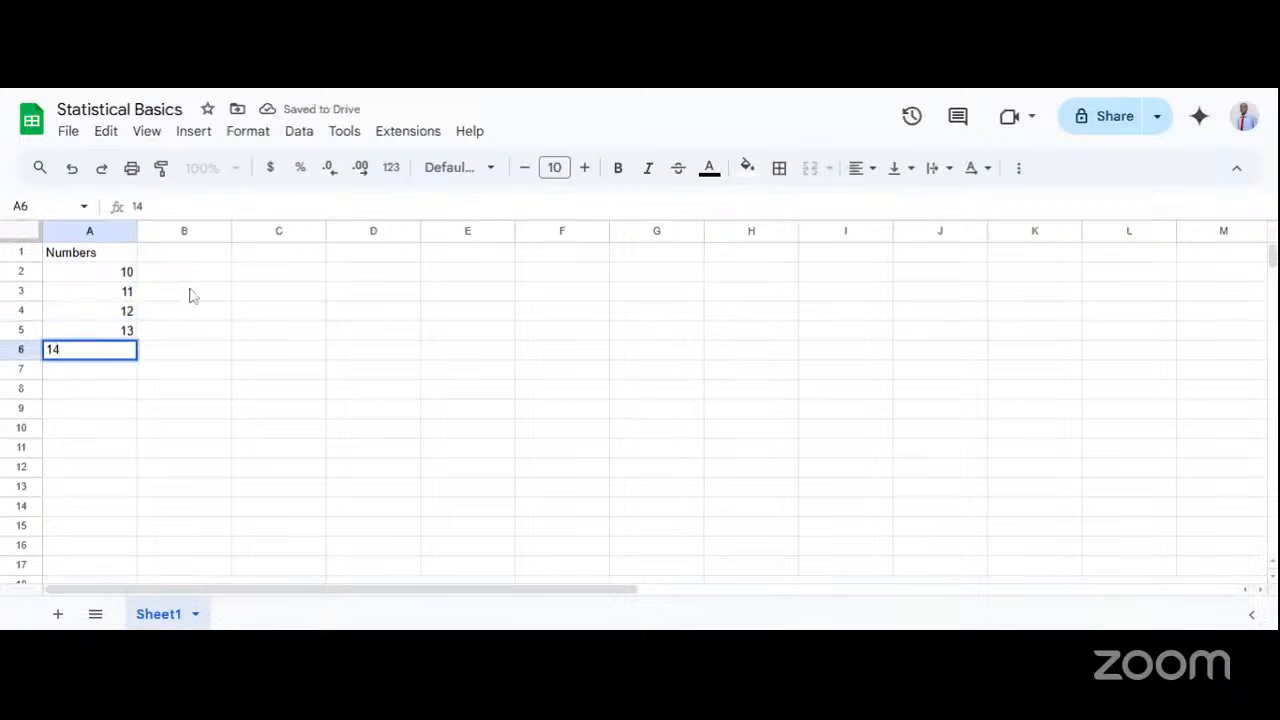
pyautogui.click(210, 295)
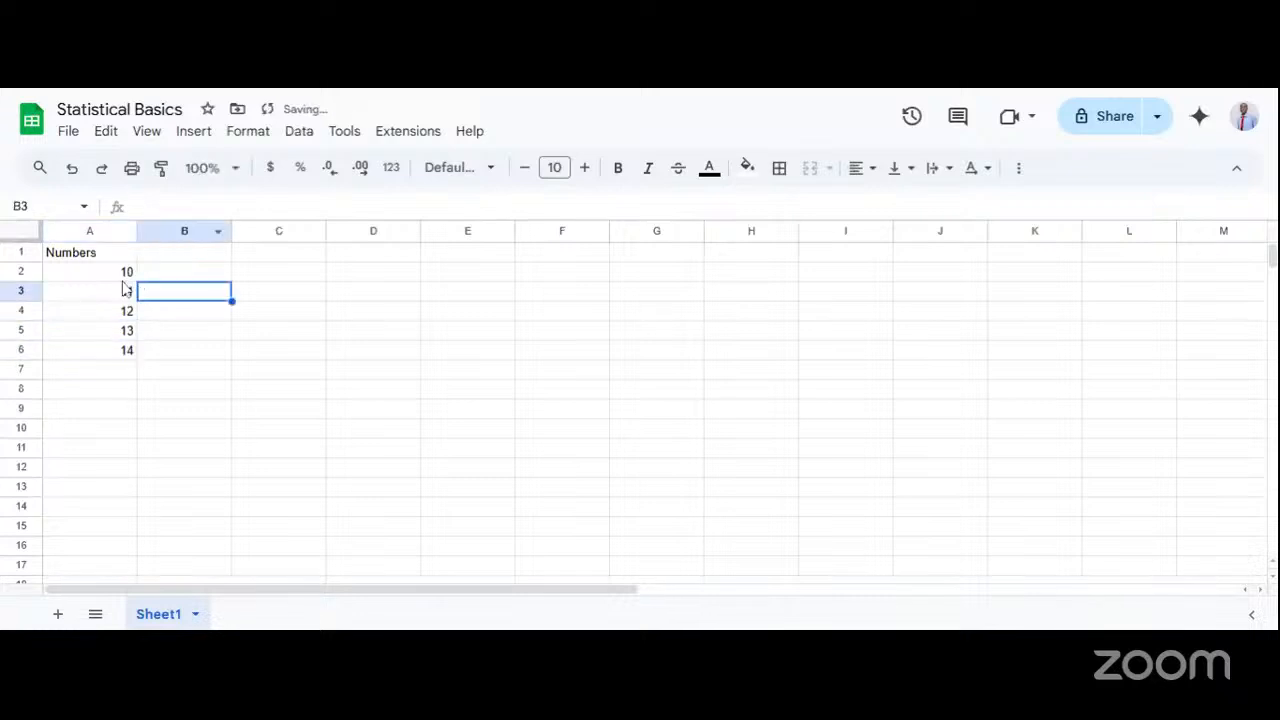
# Enter the formula = COUNT(A2:A6) in cell B2 to count the values in the Numbers column.
pyautogui.click(200, 276)
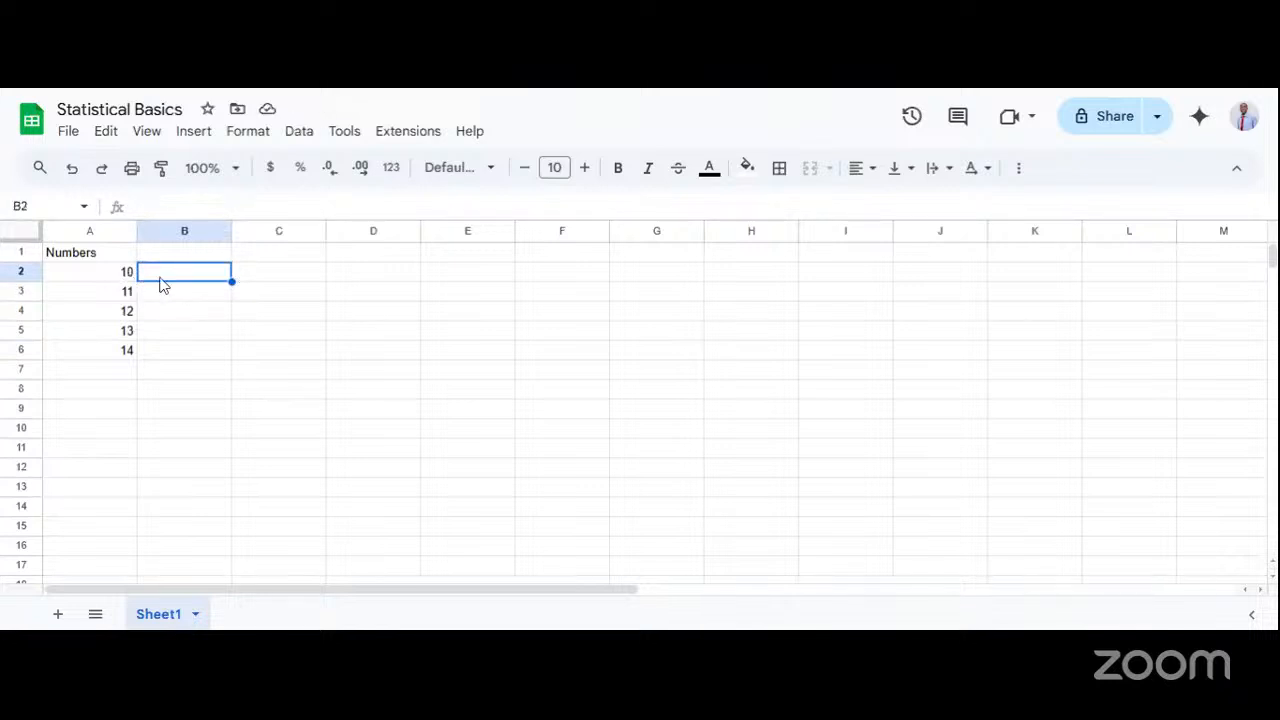
pyautogui.doubleClick(167, 278)
pyautogui.write('= CO')
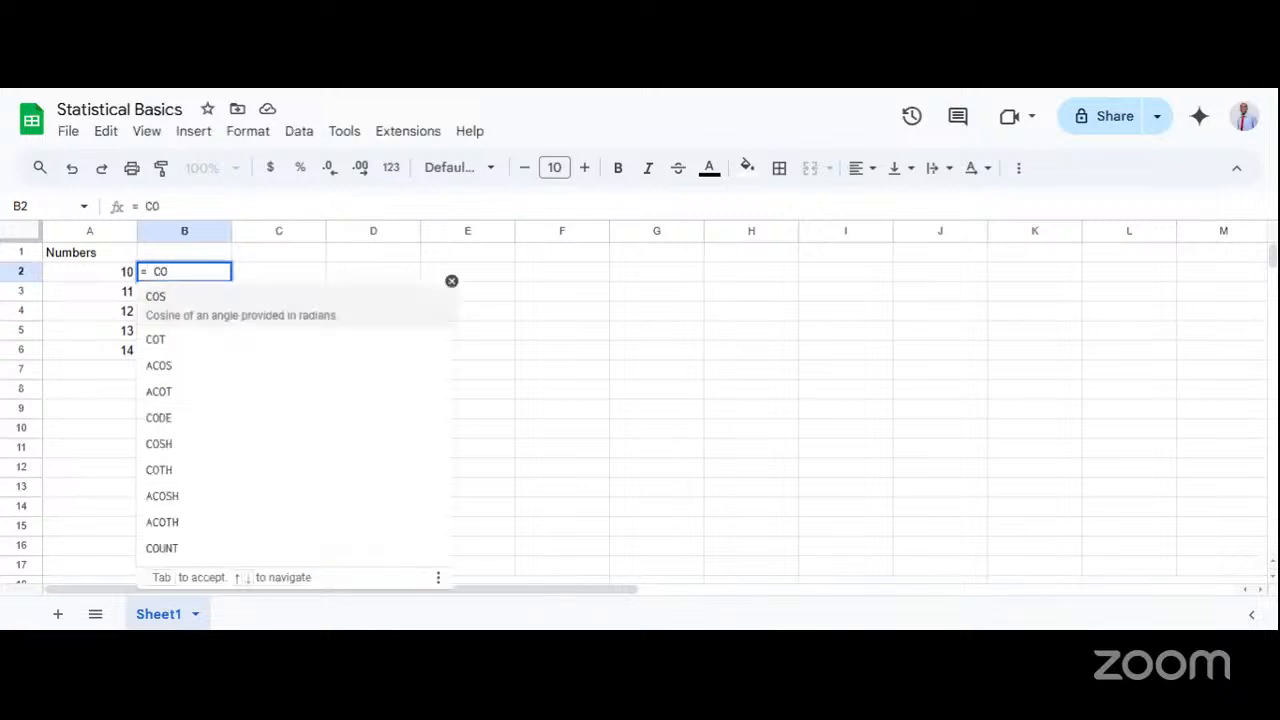
pyautogui.write('UNT(')
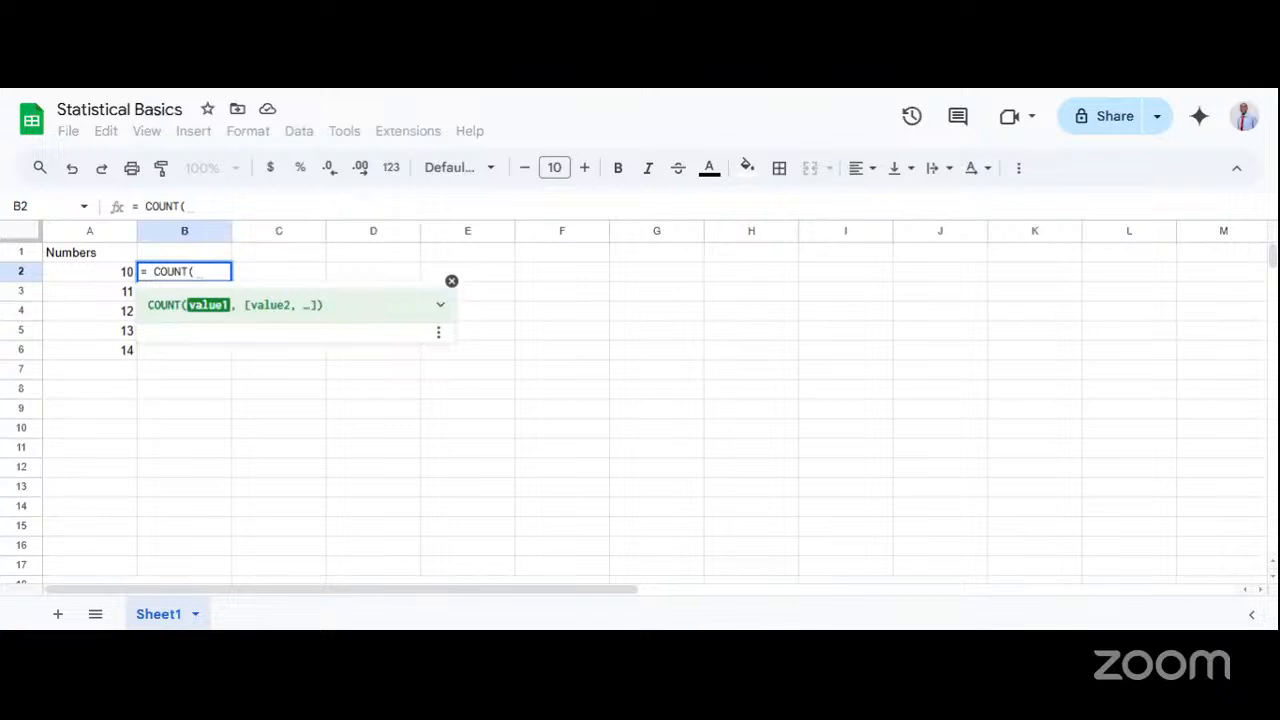
pyautogui.write('A')
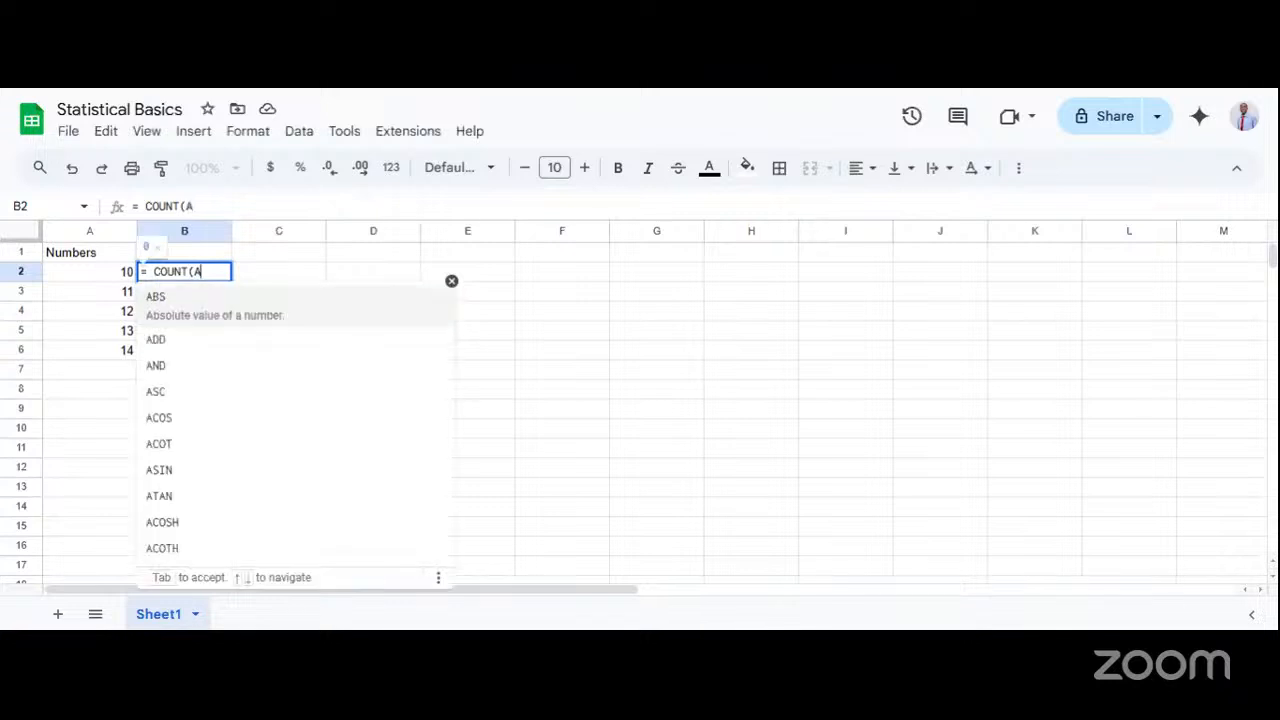
pyautogui.write('2:')
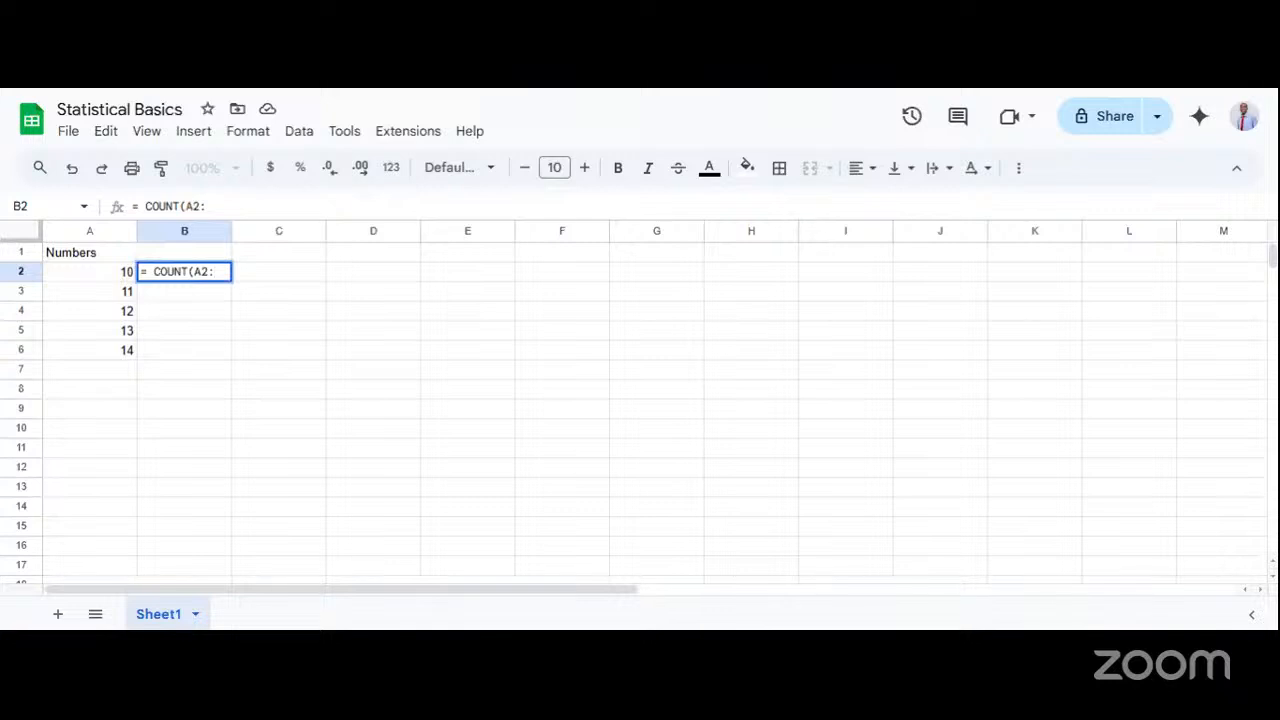
pyautogui.write('A')
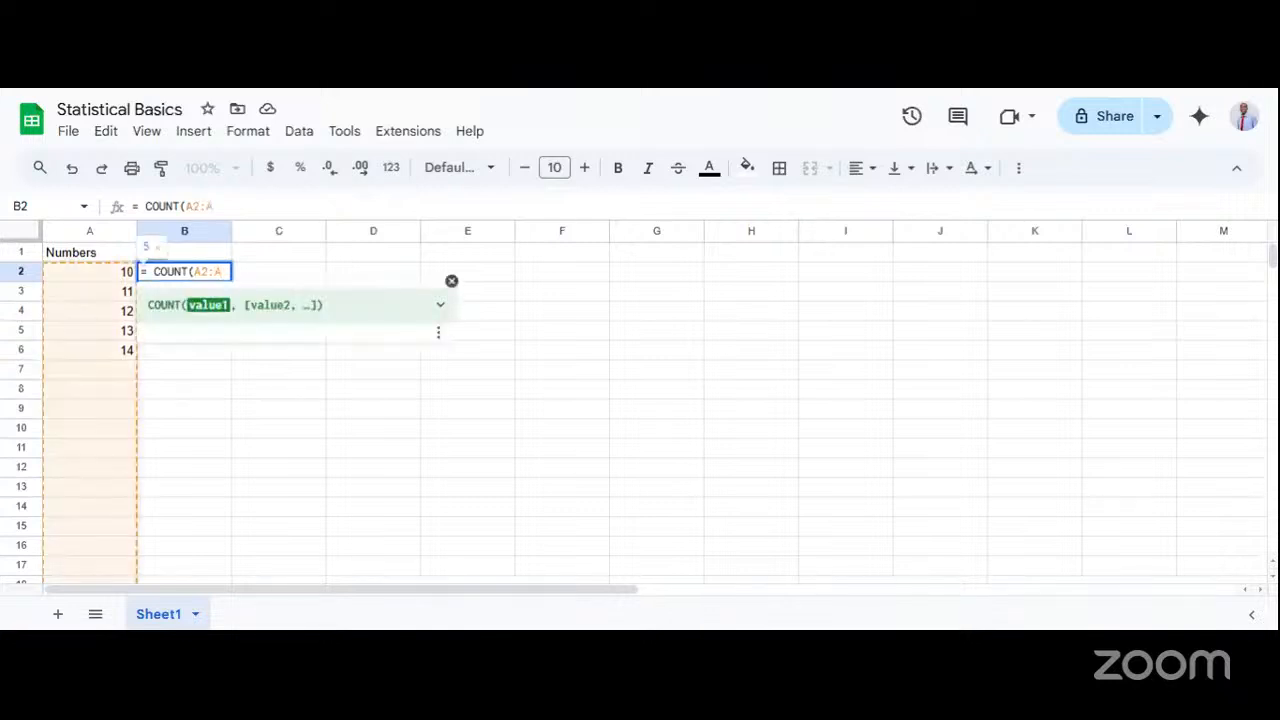
pyautogui.write('6')
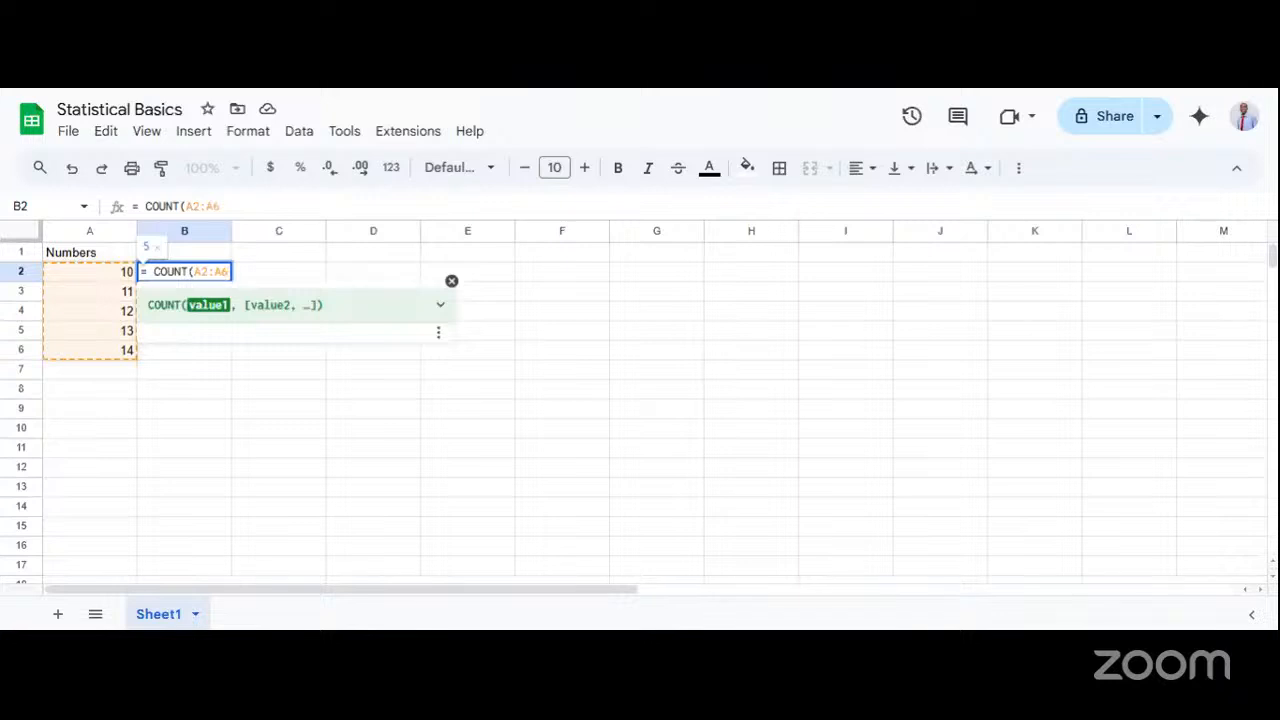
pyautogui.write(')')
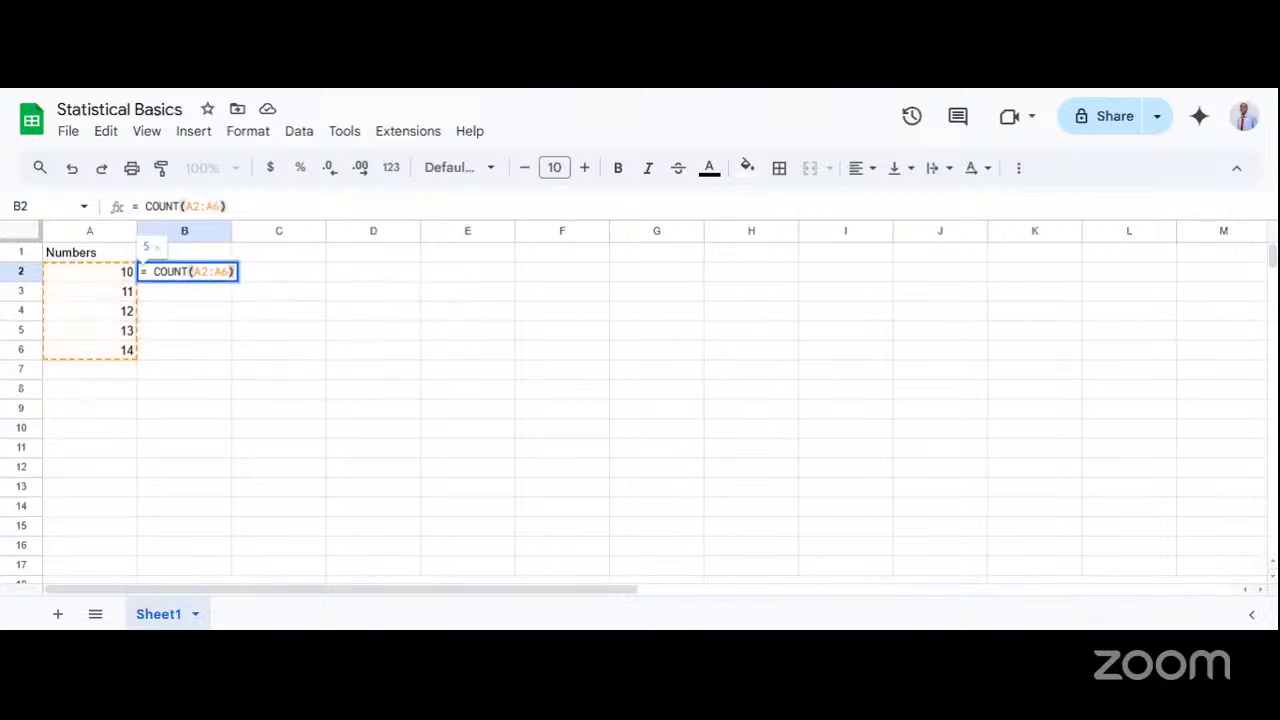
pyautogui.press('Return')
# Move the COUNT formula from cell B2 to cell C3, keeping its A2:A6 range, and check it there.
pyautogui.click(255, 272)
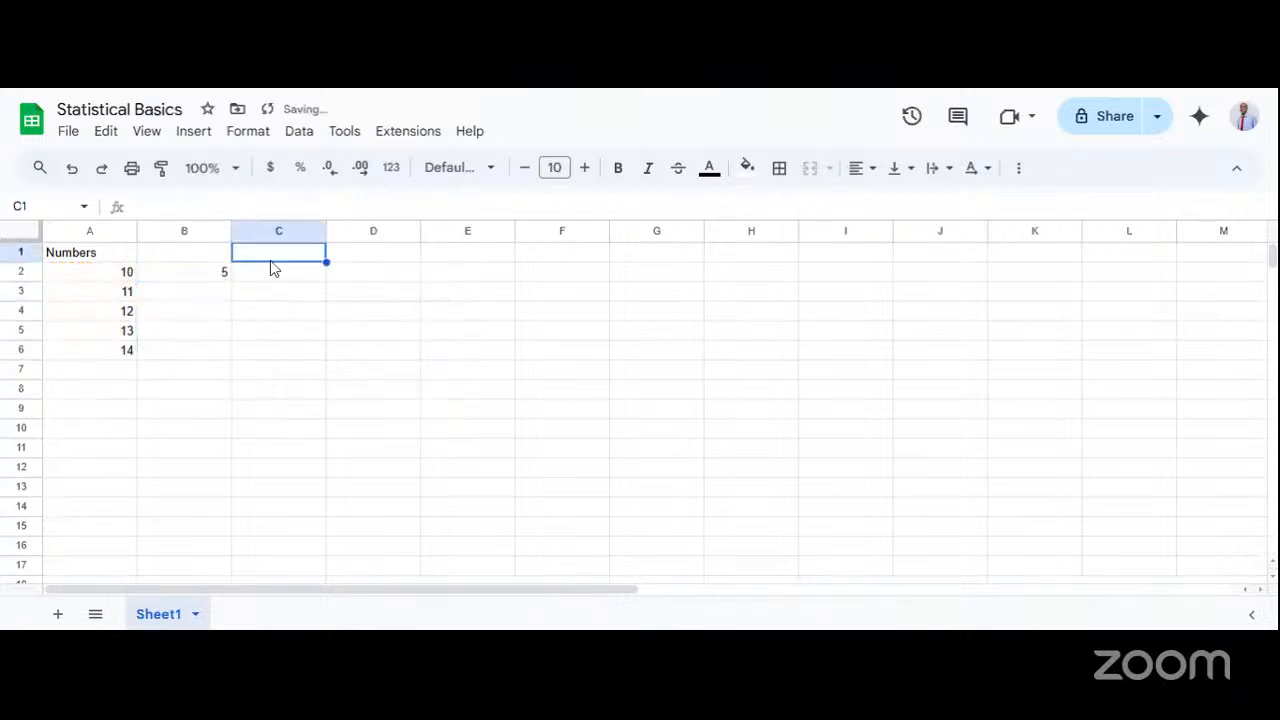
pyautogui.doubleClick(220, 280)
pyautogui.hotkey('ctrl', 'a')
pyautogui.hotkey('ctrl', 'c')
pyautogui.press('BackSpace')
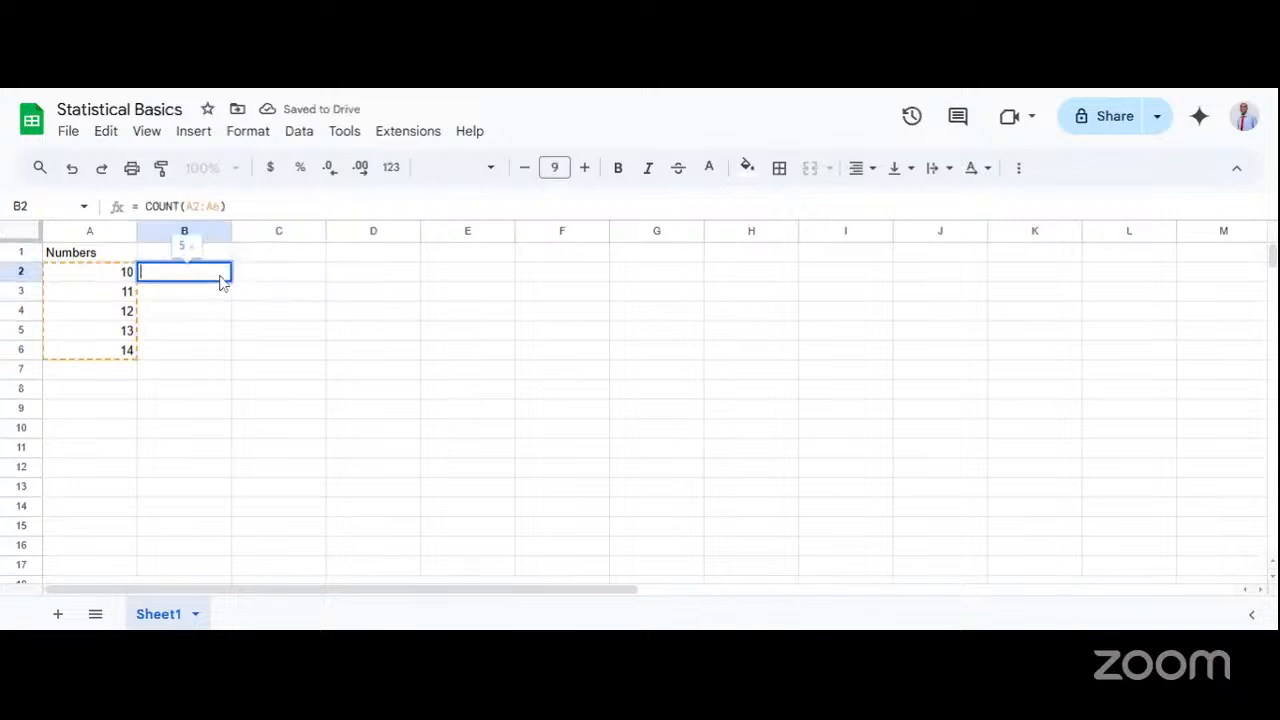
pyautogui.click(252, 293)
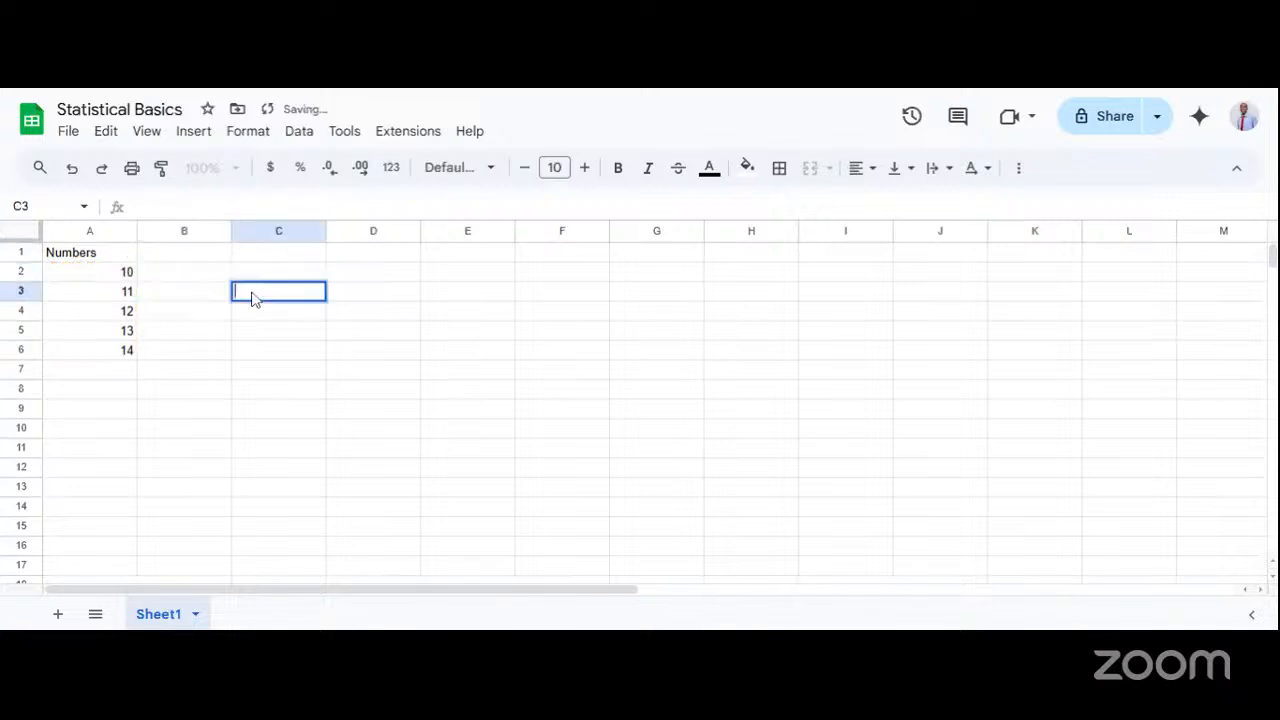
pyautogui.hotkey('ctrl', 'v')
pyautogui.click(249, 369)
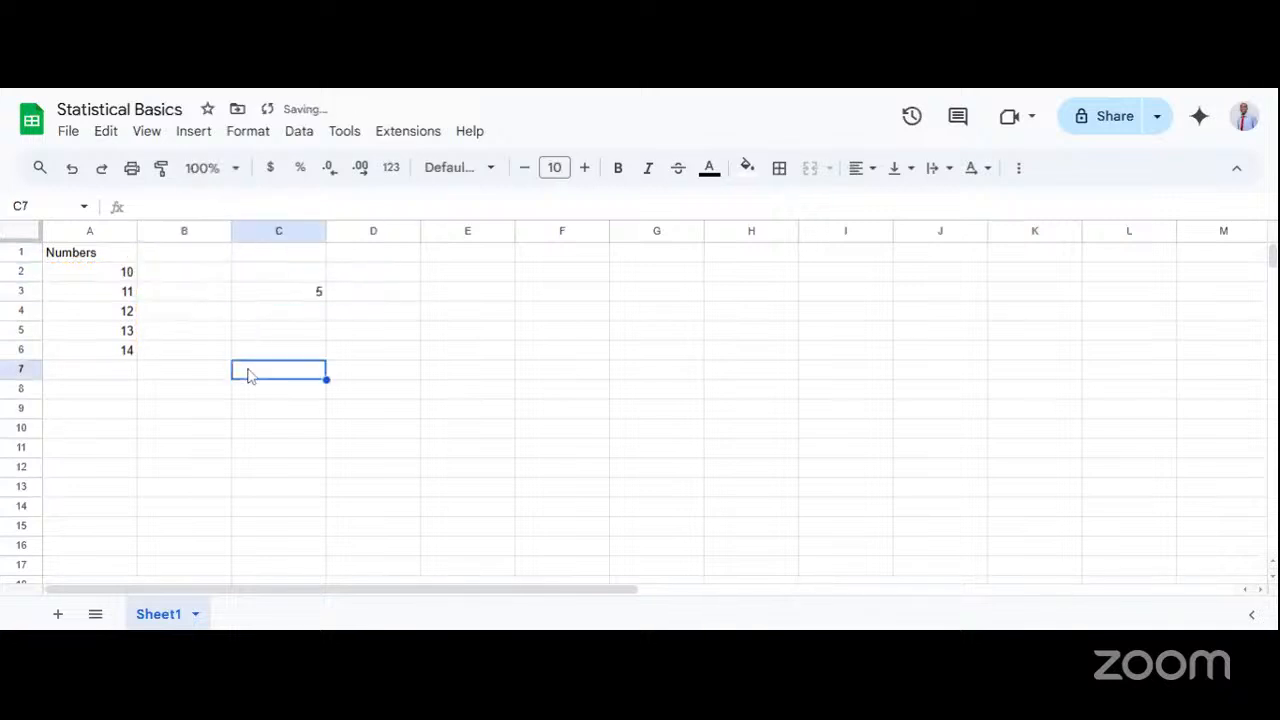
pyautogui.click(272, 296)
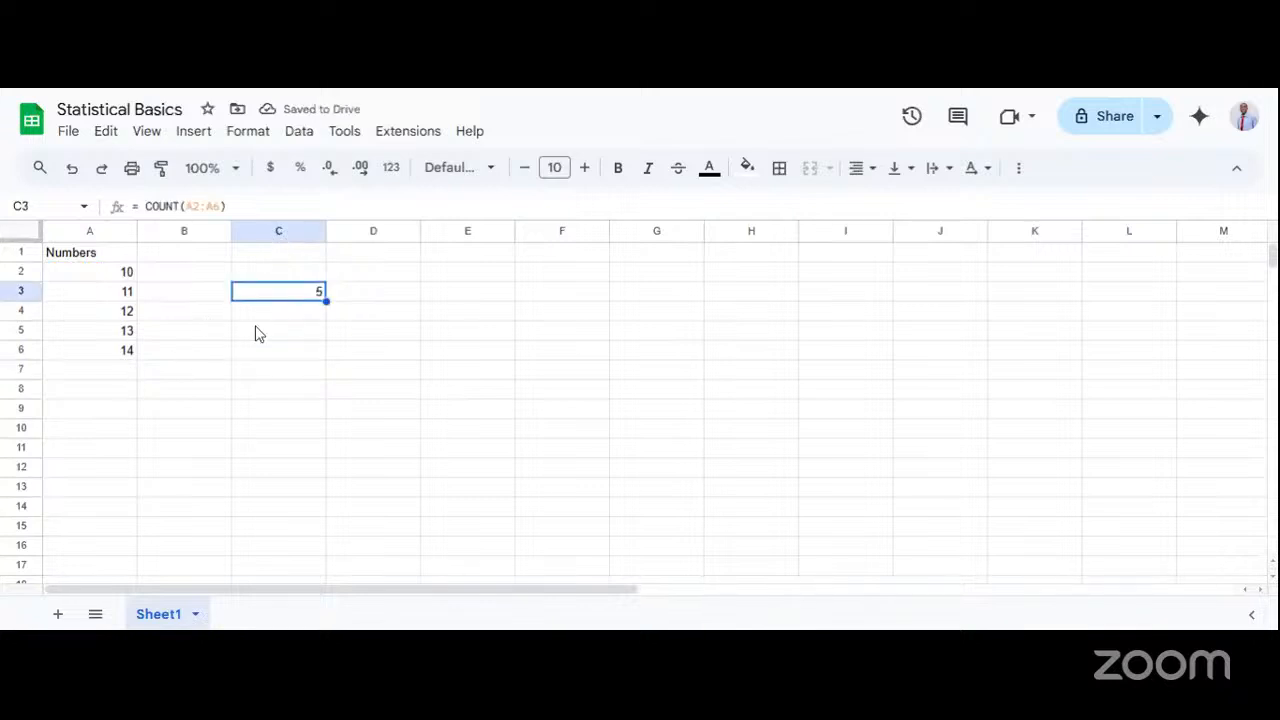
pyautogui.doubleClick(273, 300)
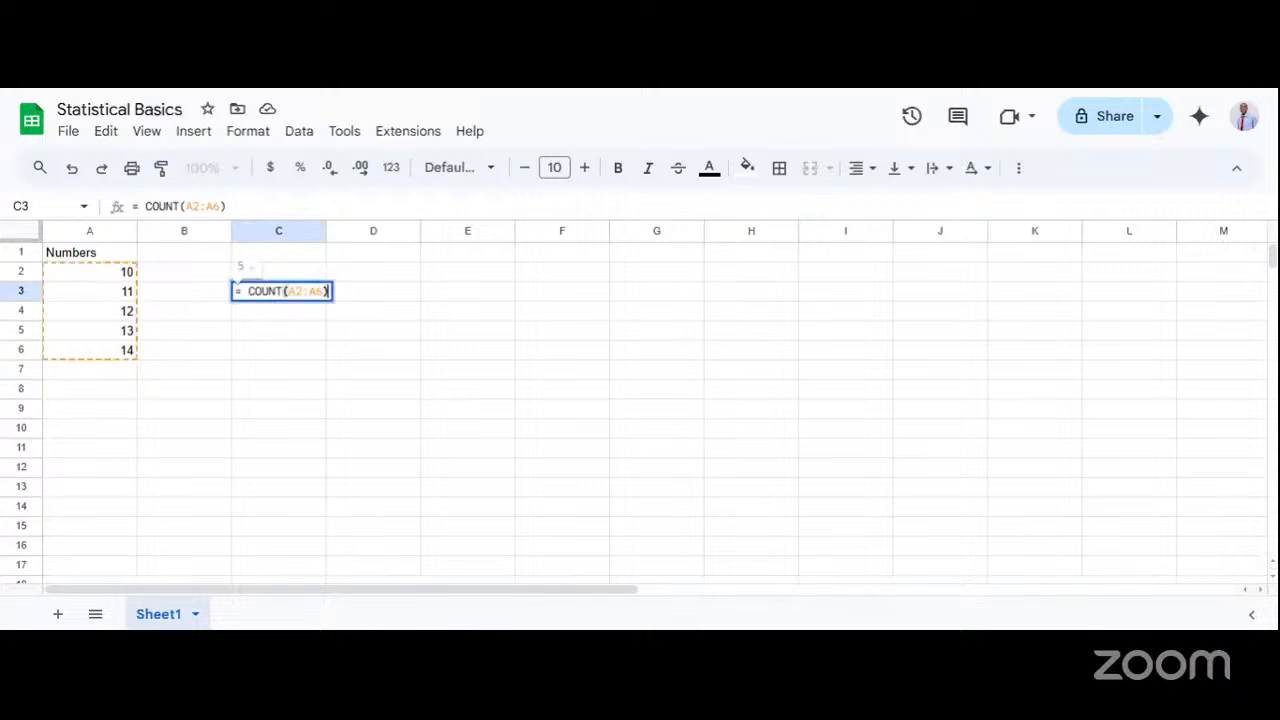
pyautogui.click(254, 342)
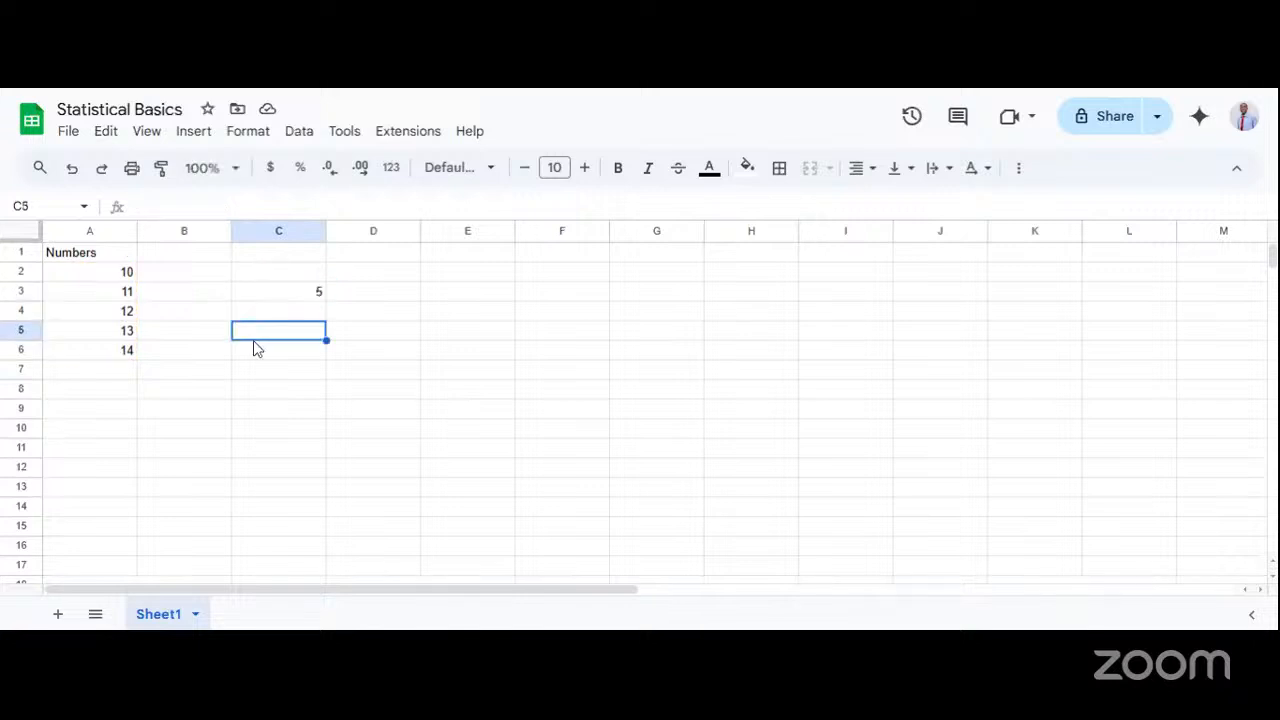
# Write the formula = SUM(A2, A6) in cell C2, above the COUNT result.
pyautogui.click(264, 277)
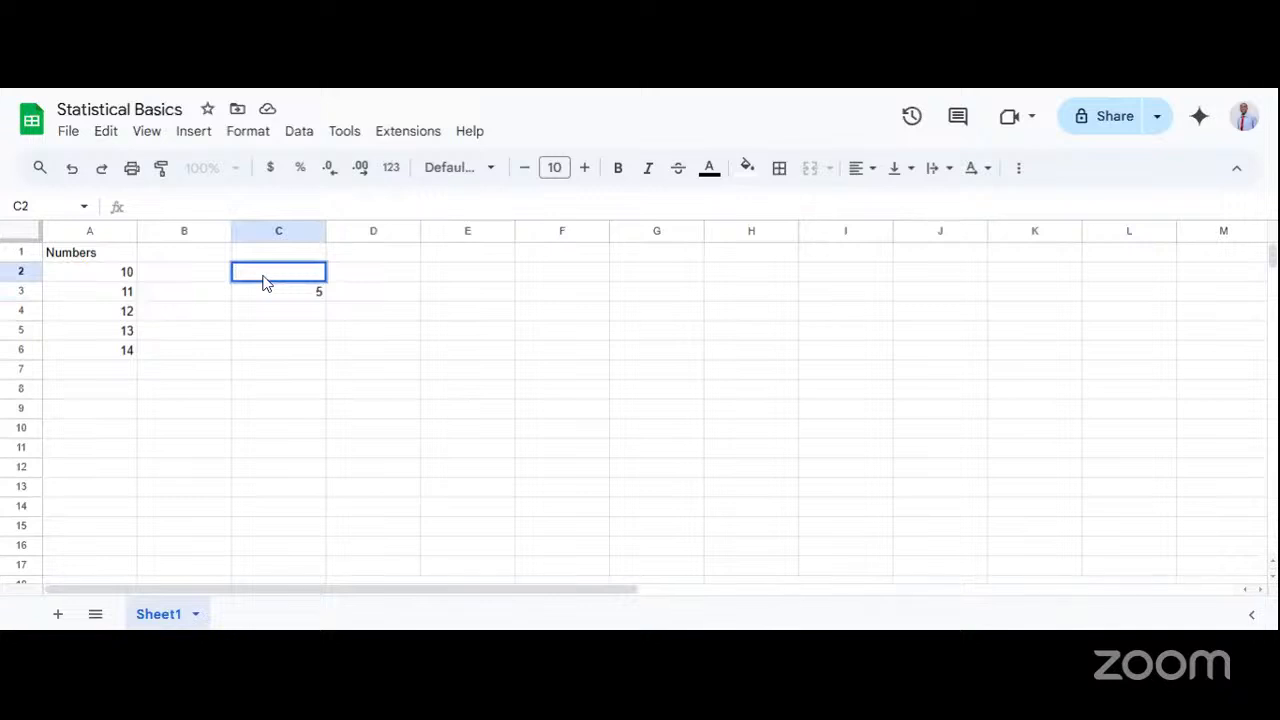
pyautogui.write('=')
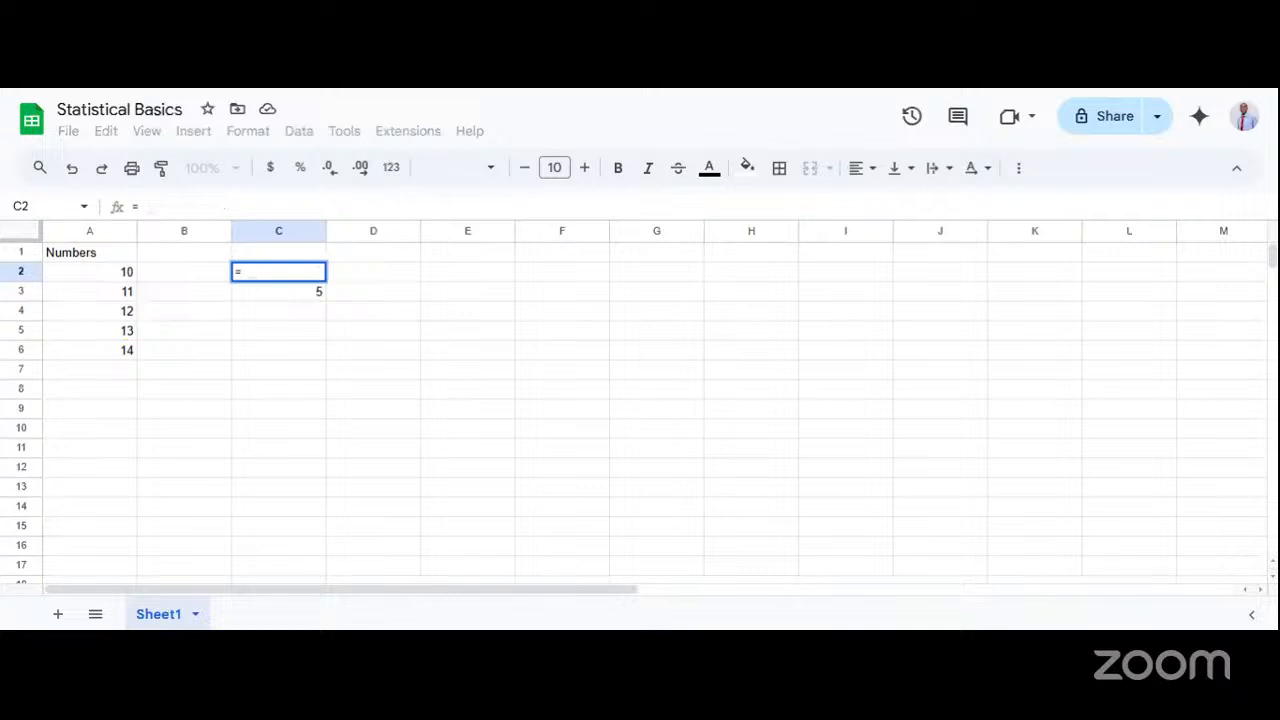
pyautogui.write('SUM')
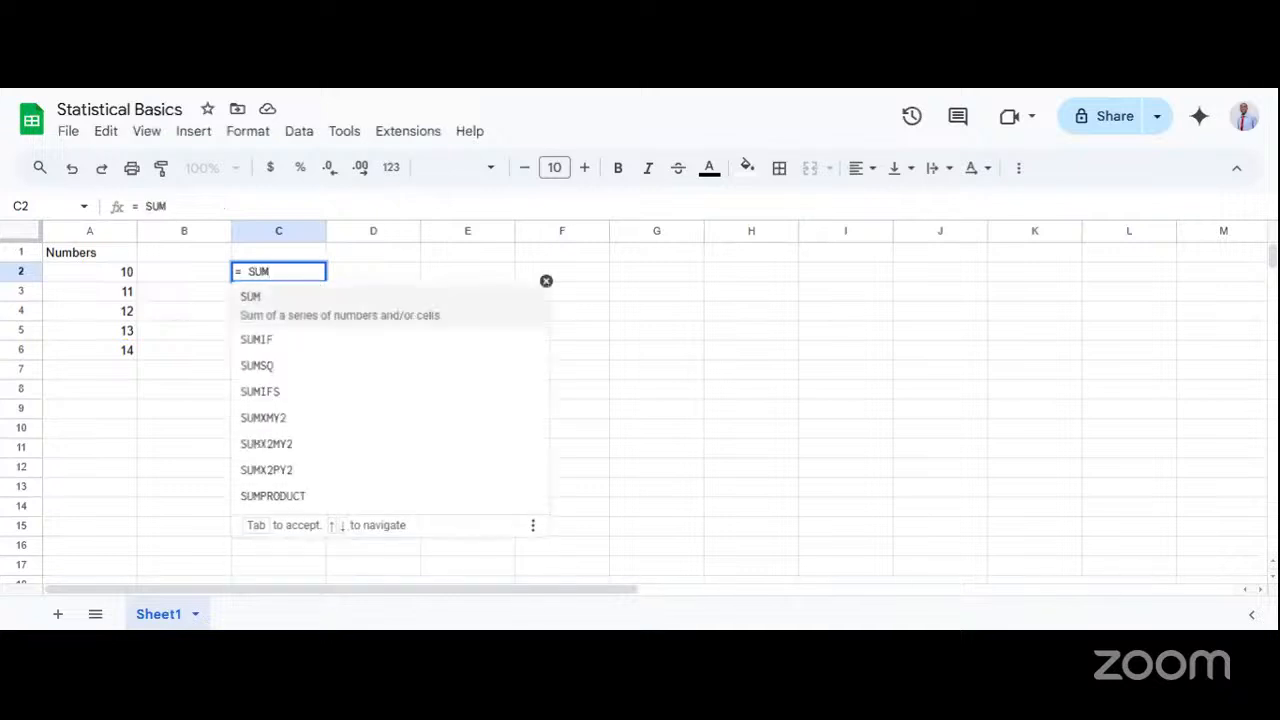
pyautogui.write('(')
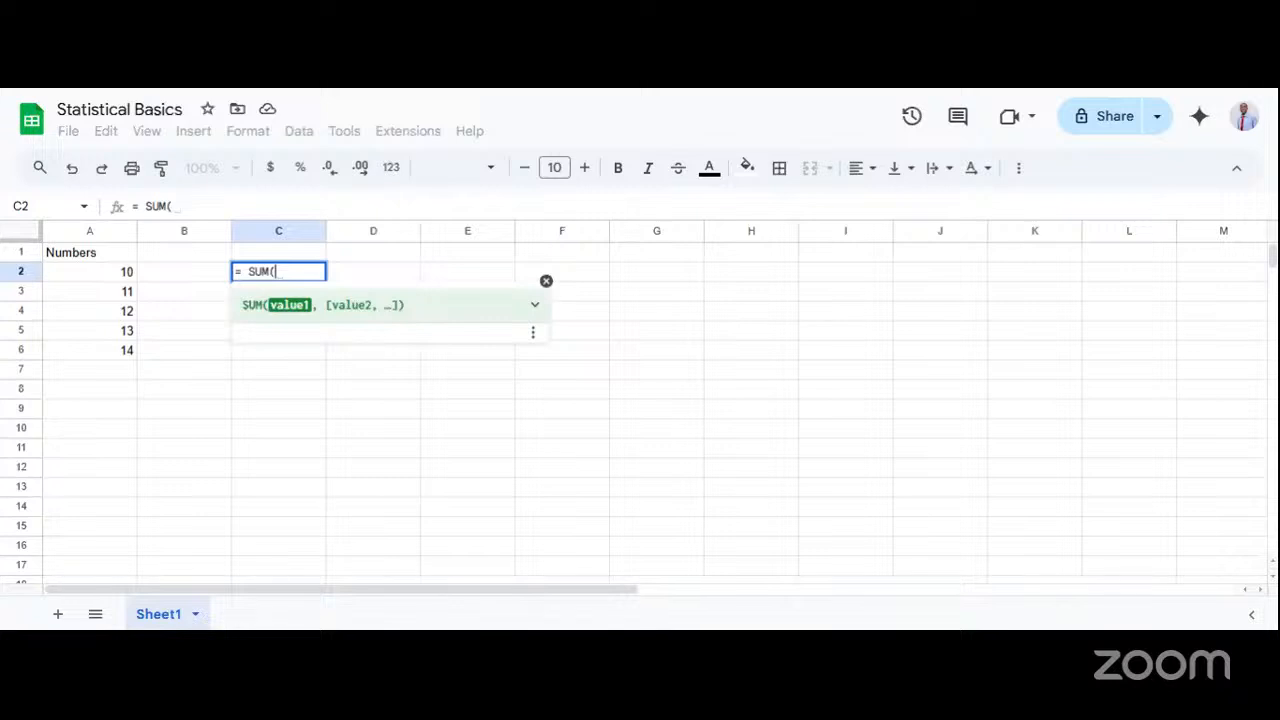
pyautogui.write('A3')
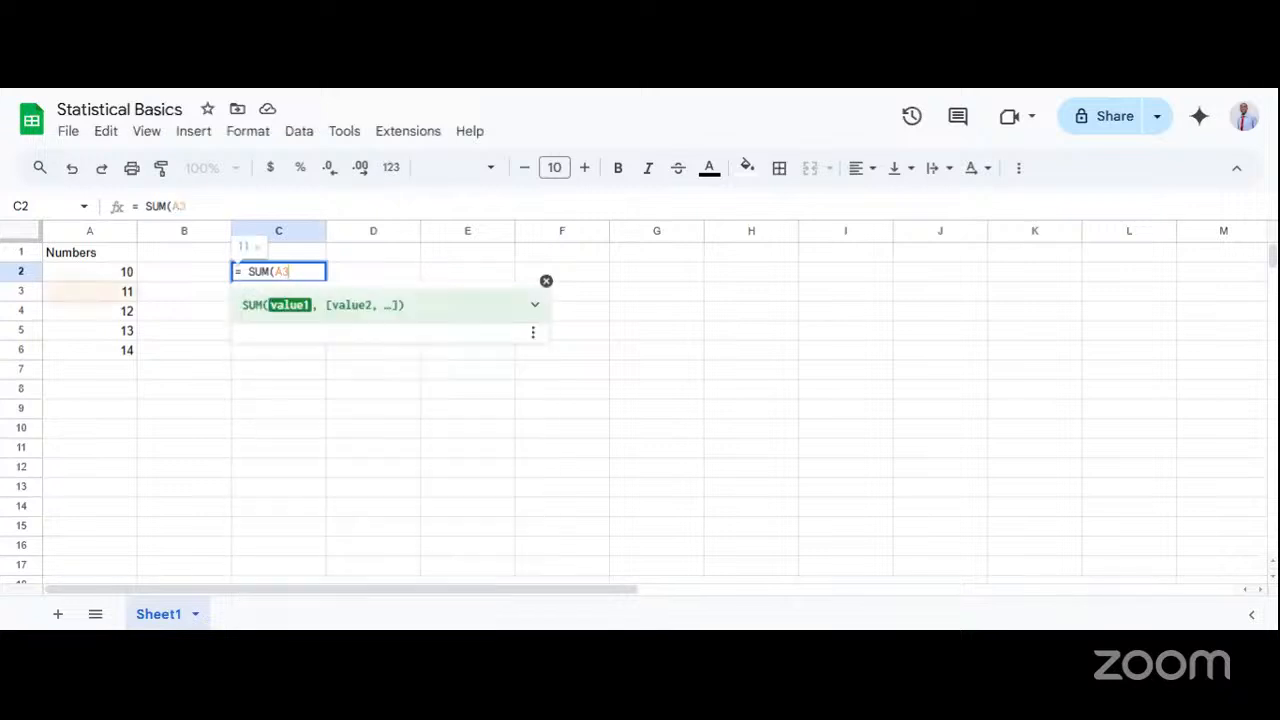
pyautogui.press('BackSpace')
pyautogui.write('2')
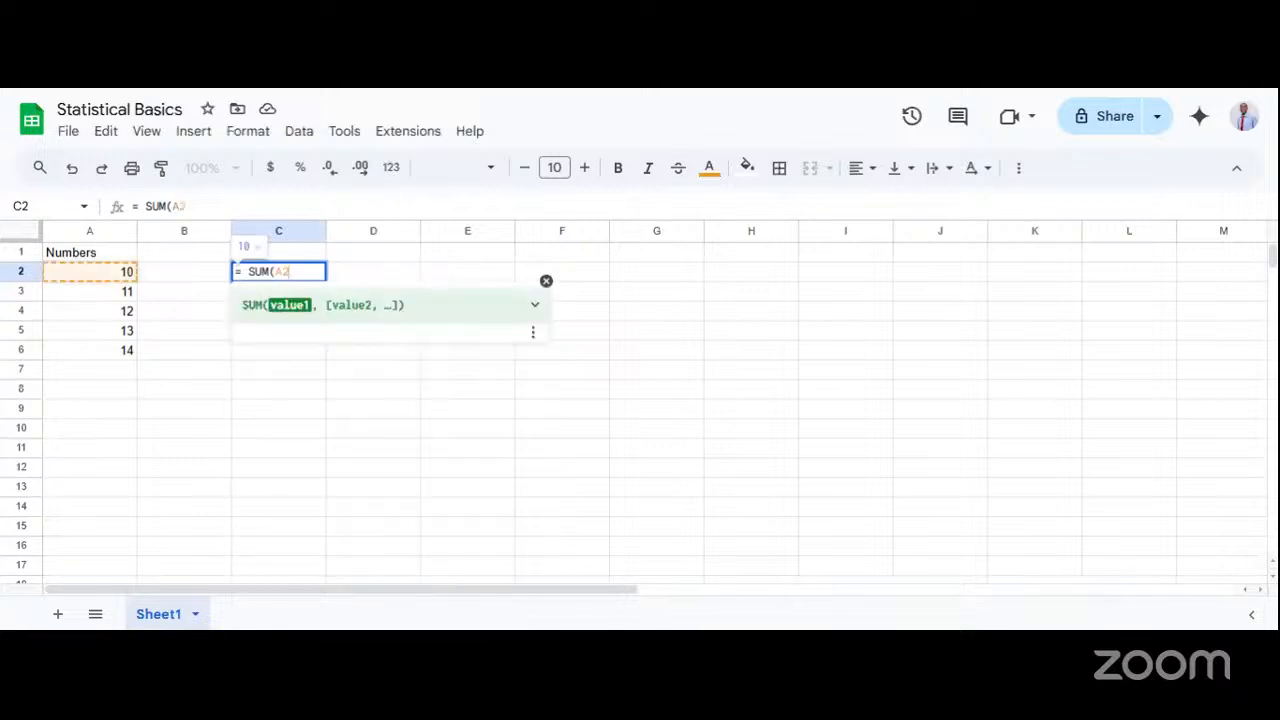
pyautogui.write(', ')
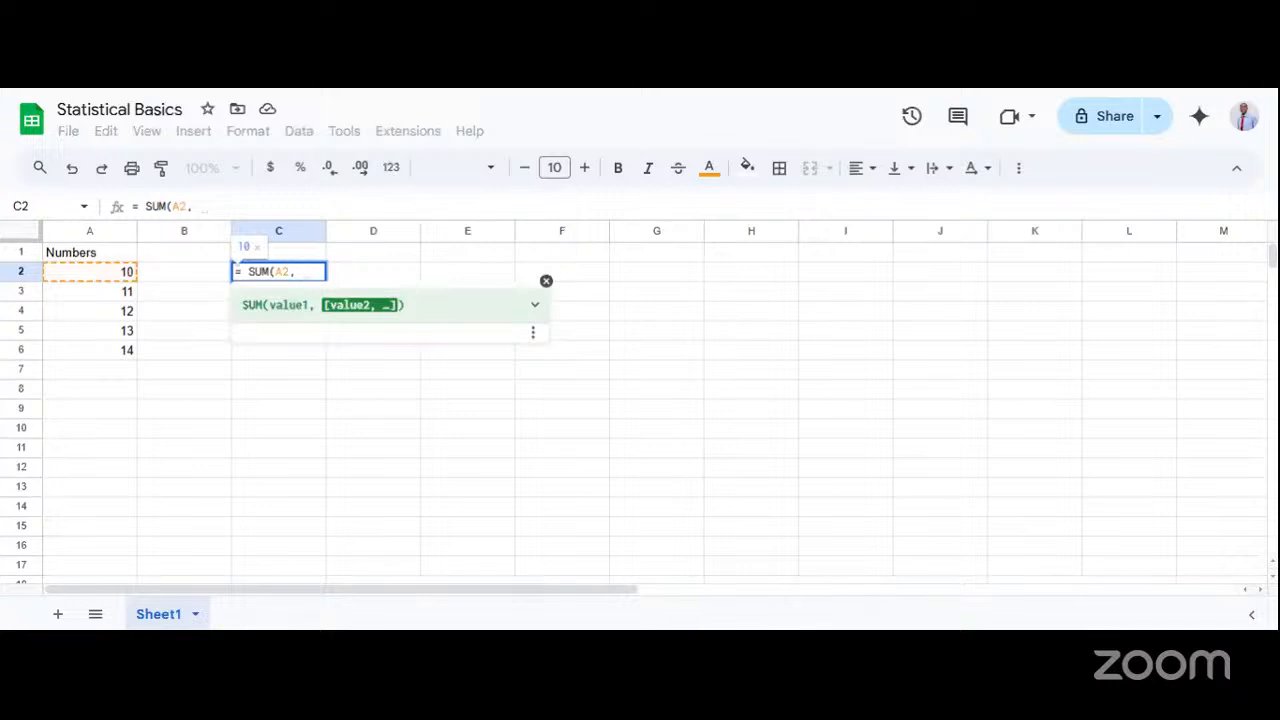
pyautogui.write('A')
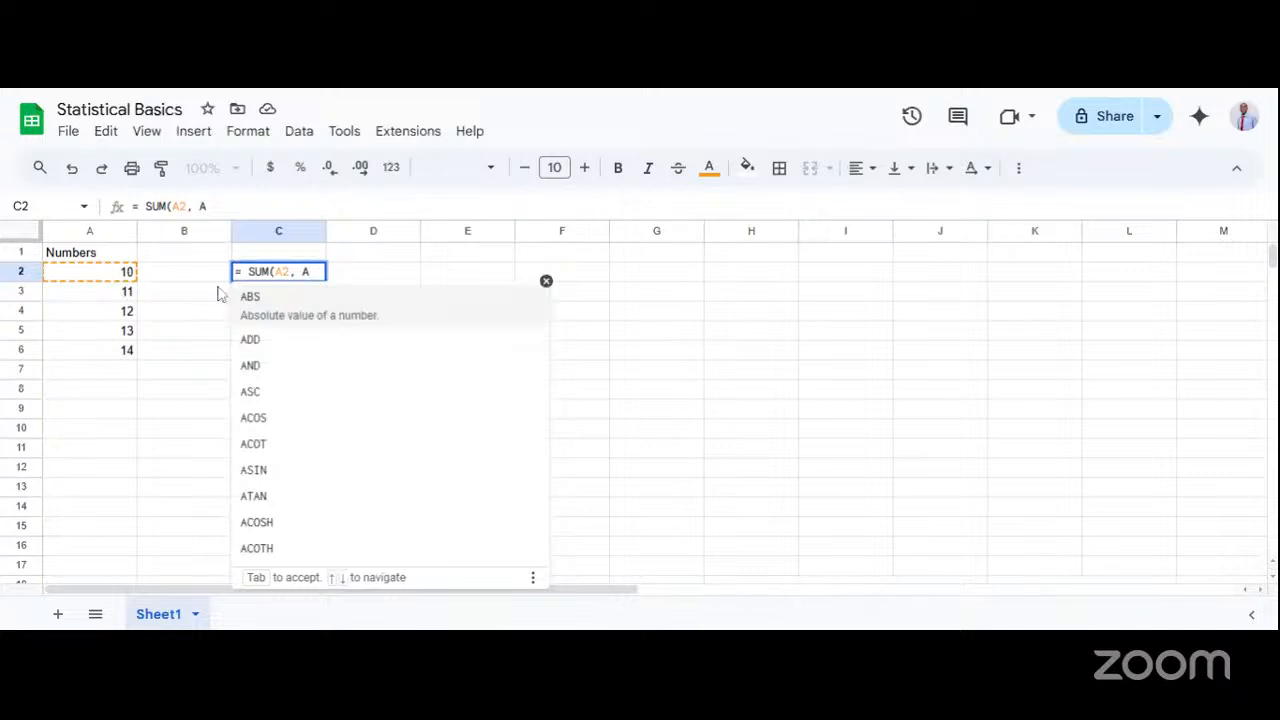
pyautogui.write('6')
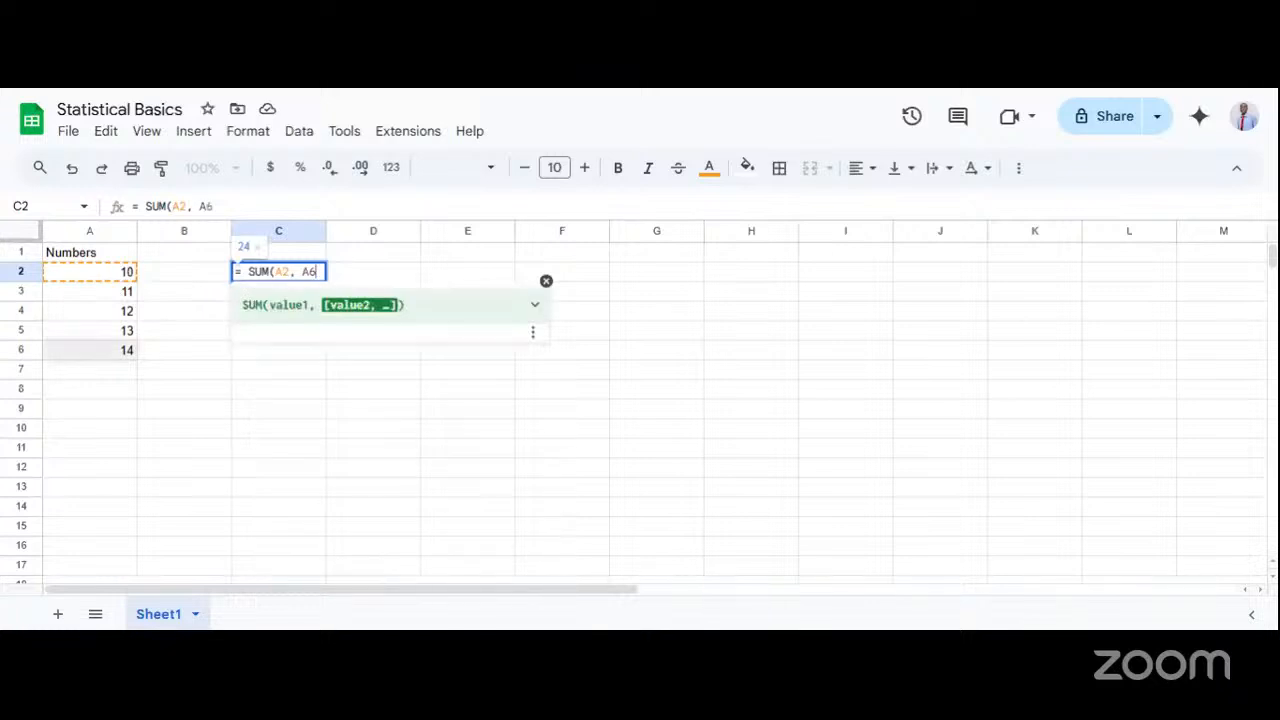
pyautogui.write(')')
# Correct the SUM formula in cell C2 to use the range A2:A6, enter it and check it there.
pyautogui.press('Left')
pyautogui.press('Left')
pyautogui.press('BackSpace')
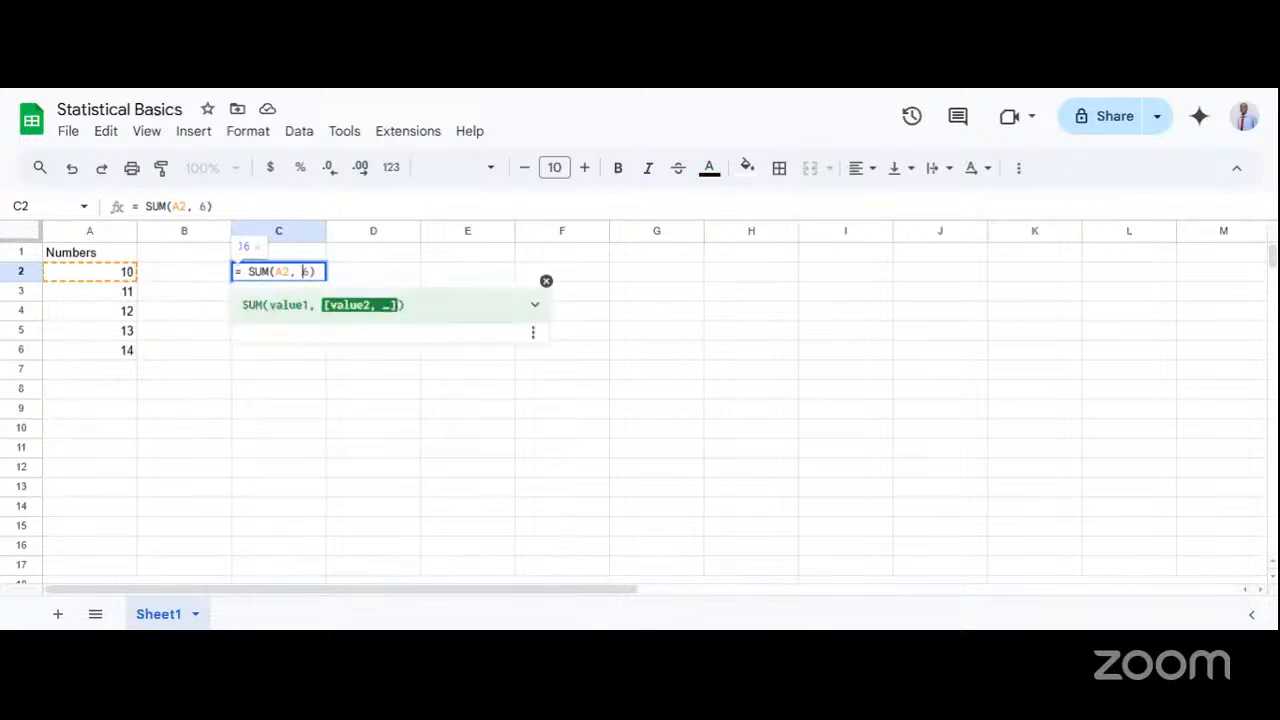
pyautogui.press('BackSpace')
pyautogui.press('BackSpace')
pyautogui.write(':')
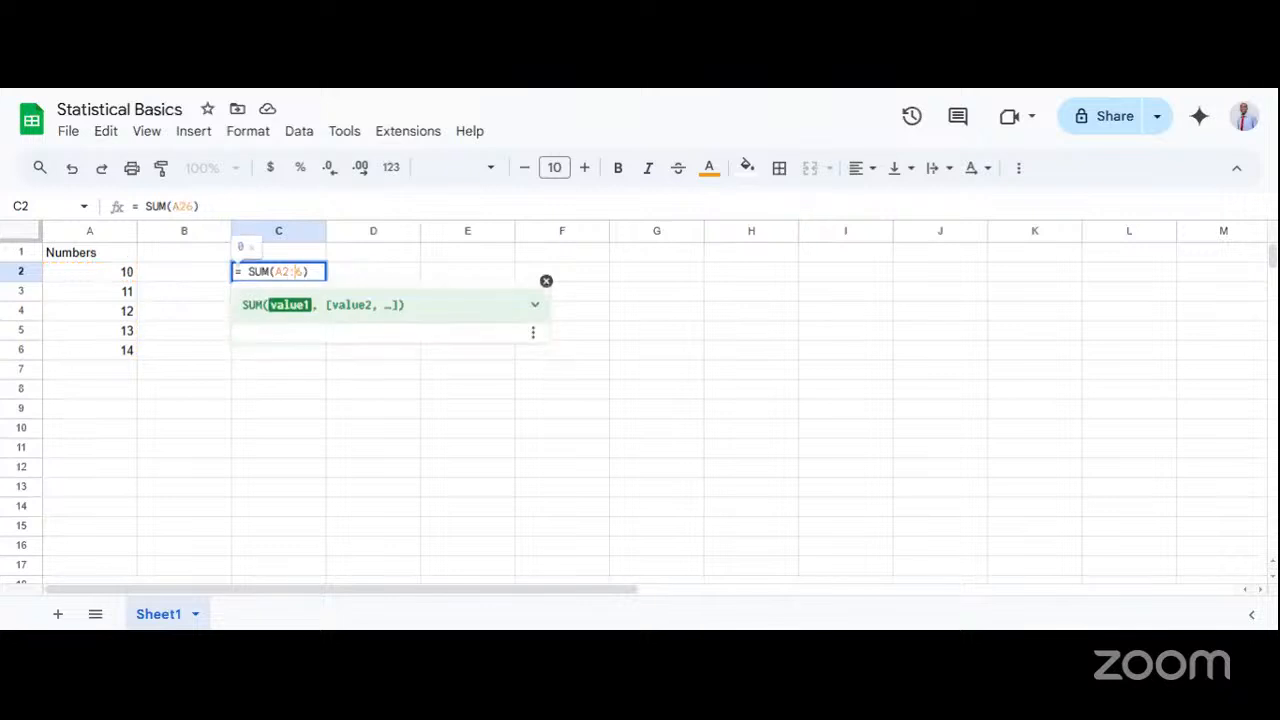
pyautogui.write('A6')
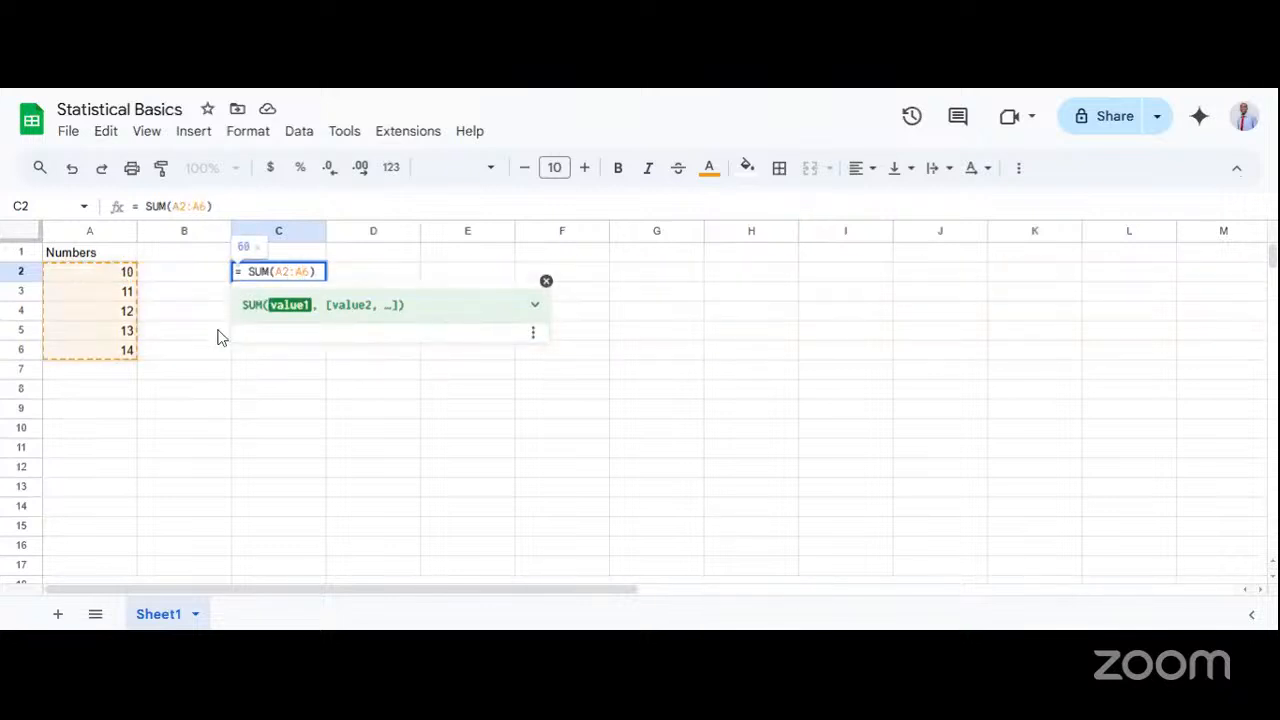
pyautogui.press('Return')
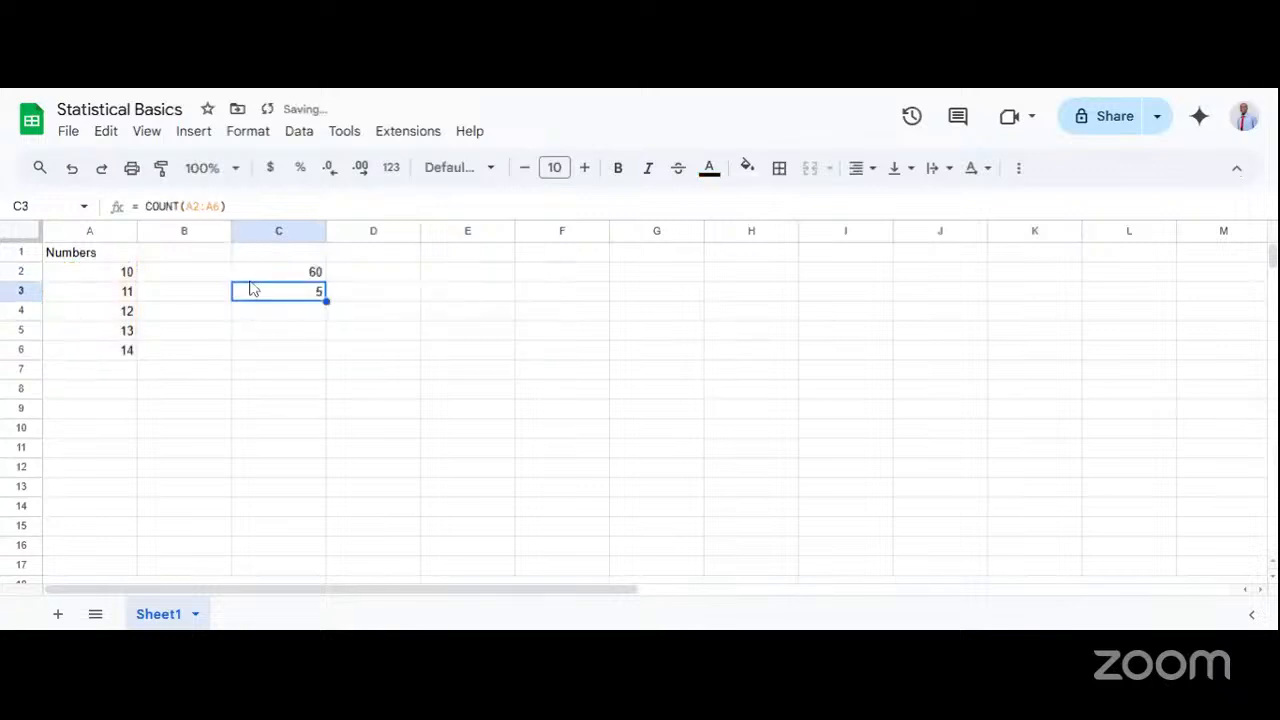
pyautogui.click(287, 273)
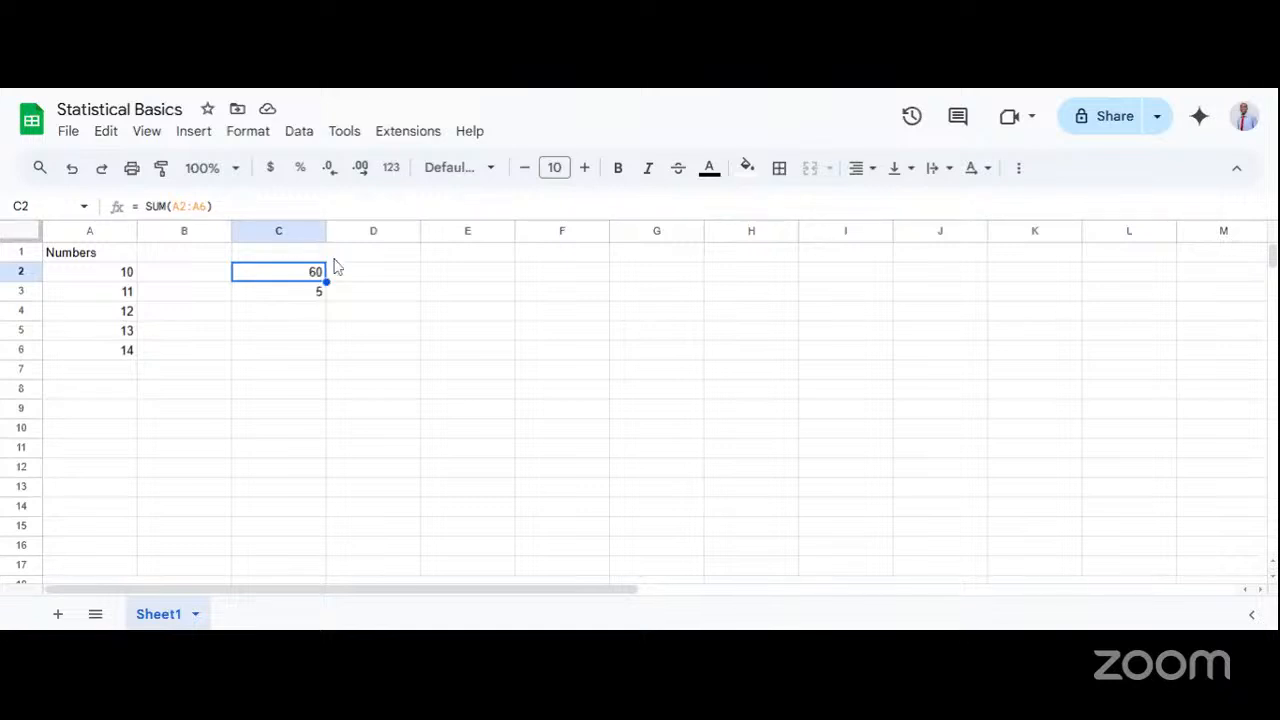
# Enter the formula = C2 / C3 in cell C5 to divide the sum by the count, and check its cell references.
pyautogui.click(294, 302)
pyautogui.click(282, 318)
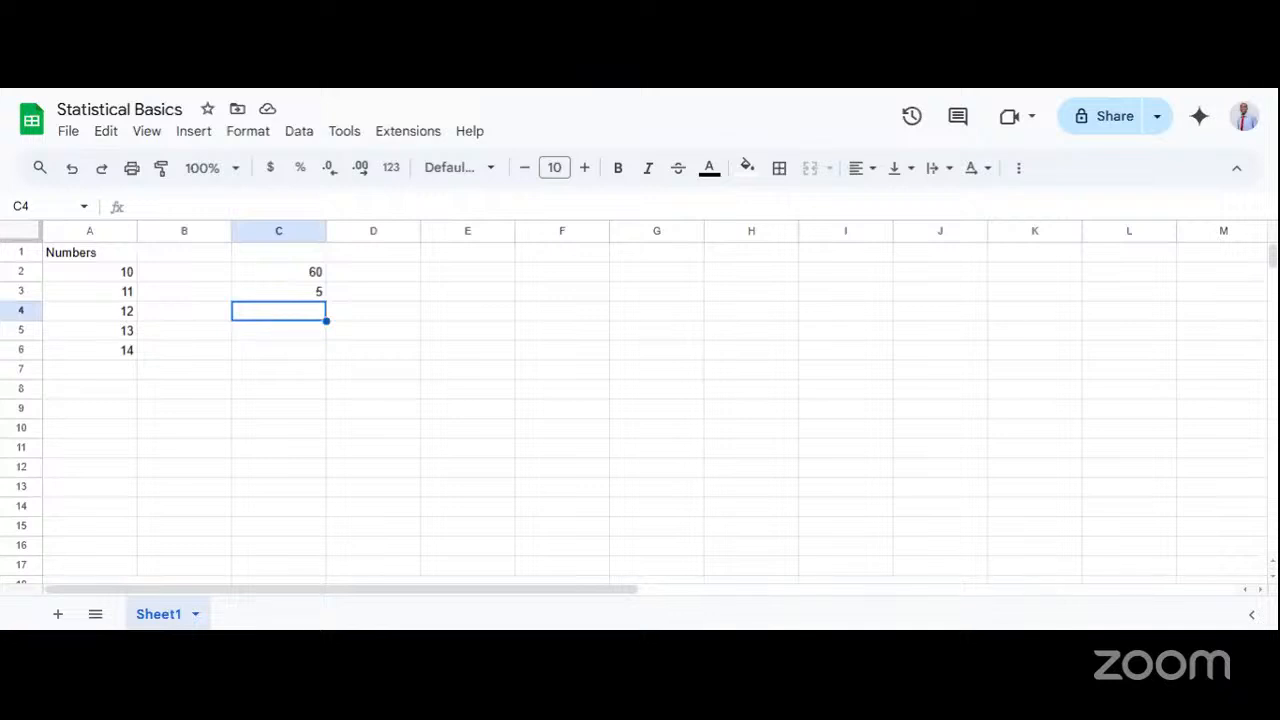
pyautogui.doubleClick(289, 343)
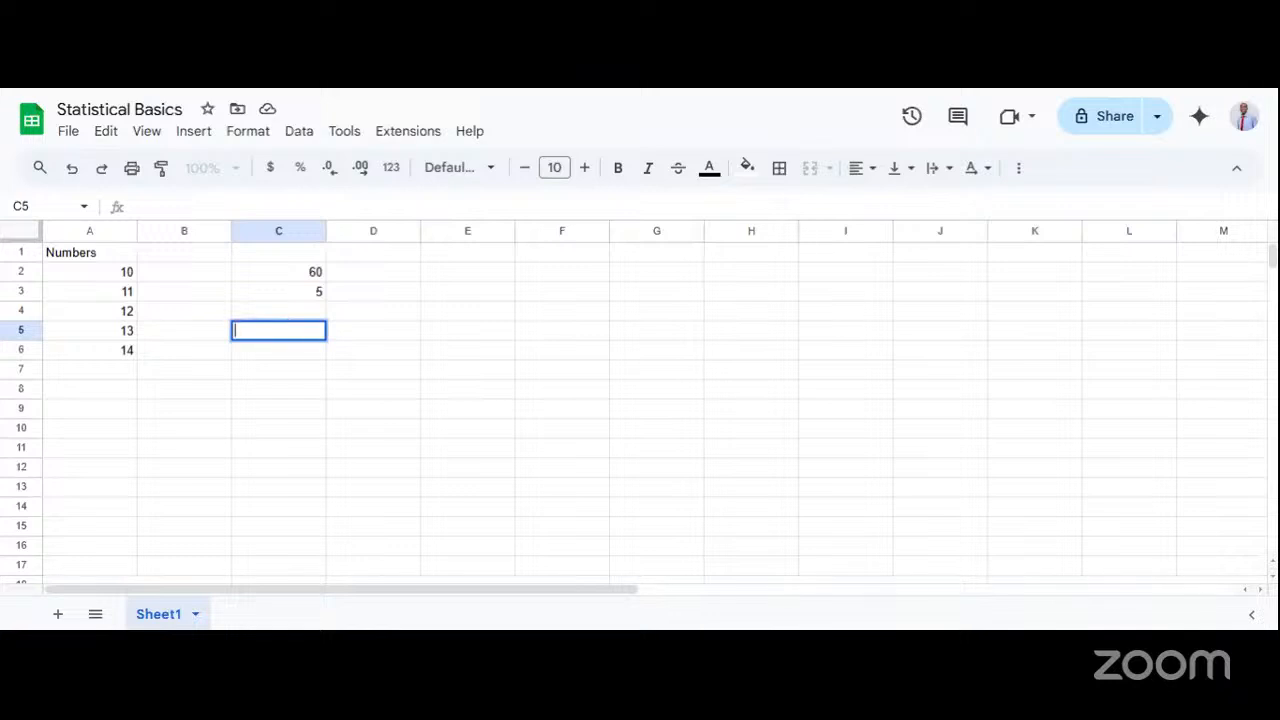
pyautogui.write('=')
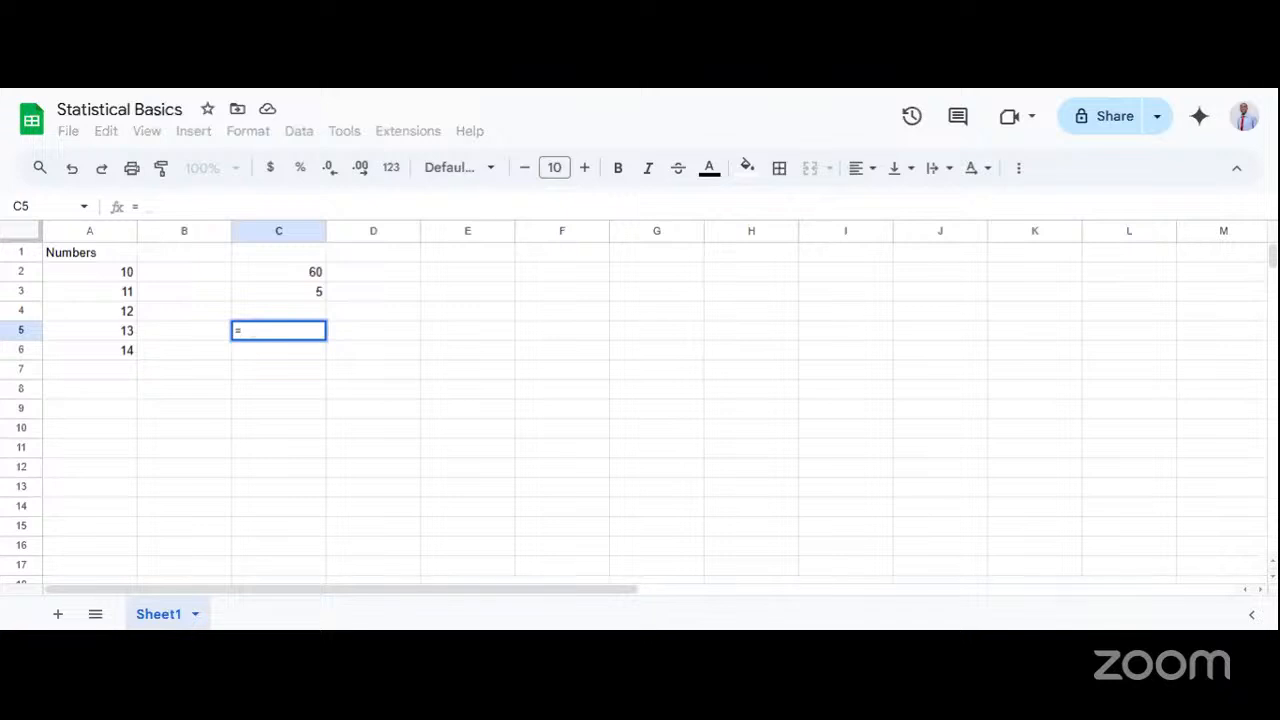
pyautogui.doubleClick(257, 331)
pyautogui.click(349, 87)
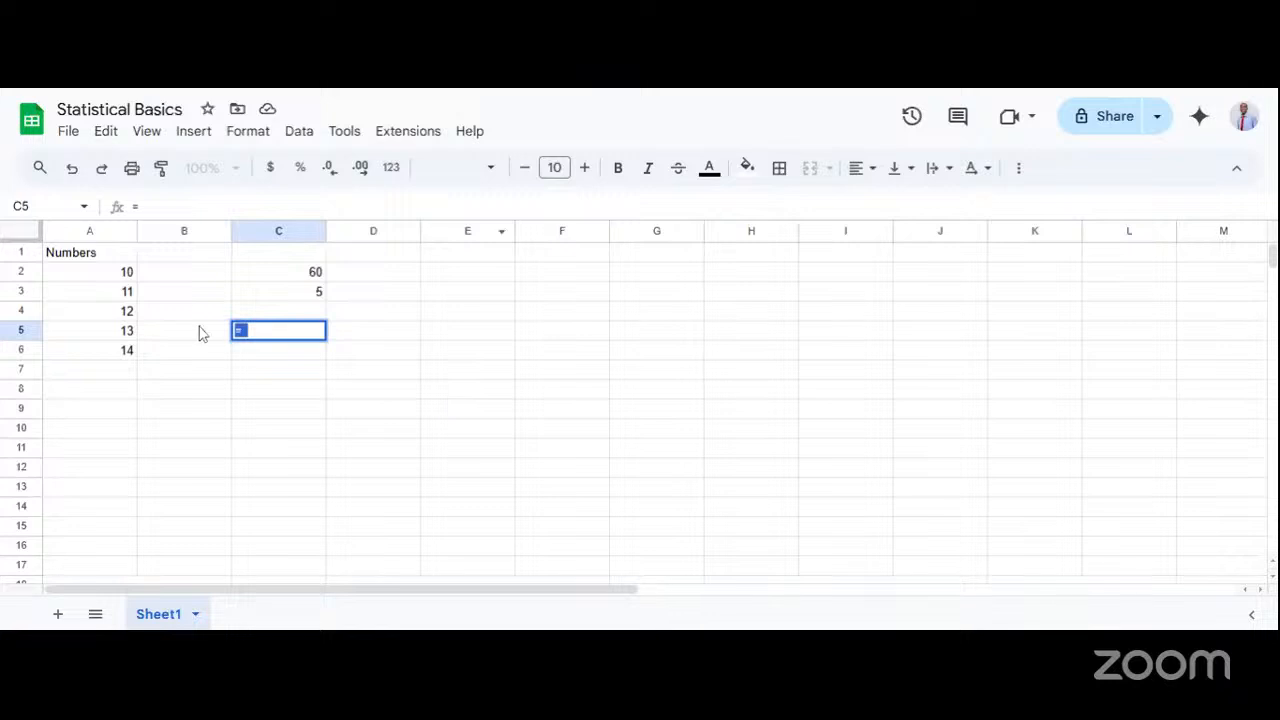
pyautogui.click(252, 331)
pyautogui.write('A')
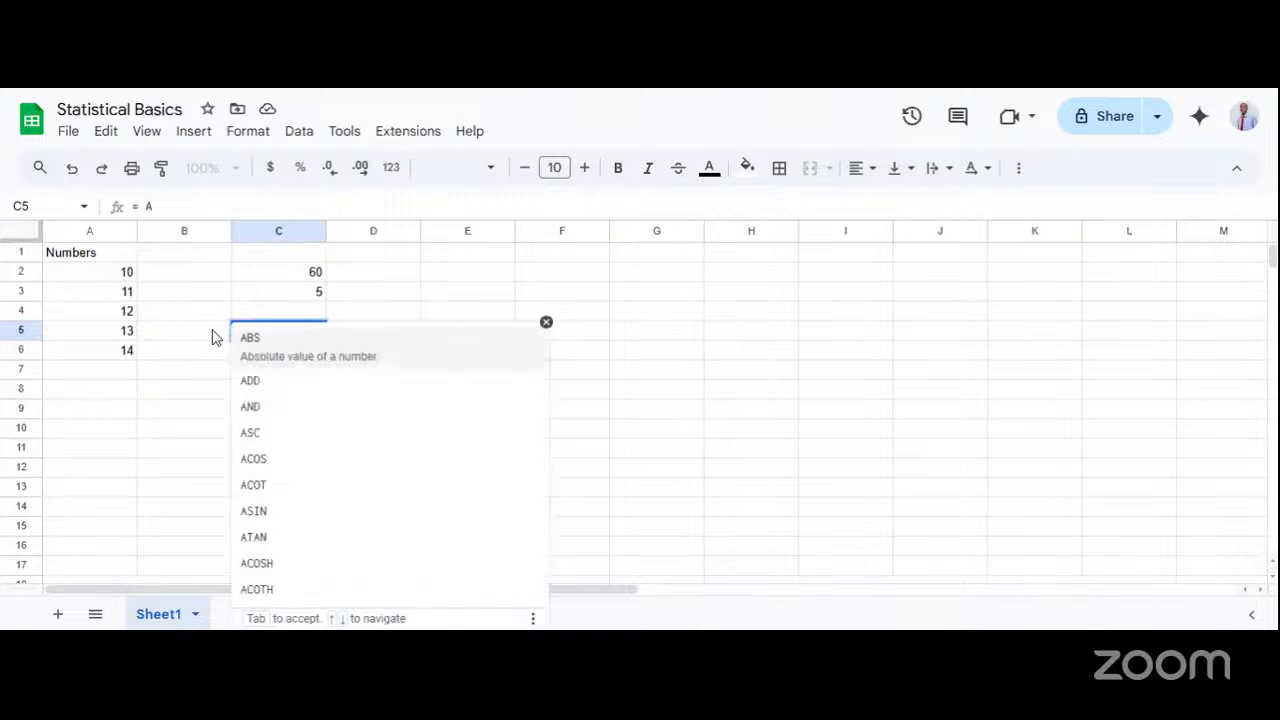
pyautogui.press('BackSpace')
pyautogui.write('2')
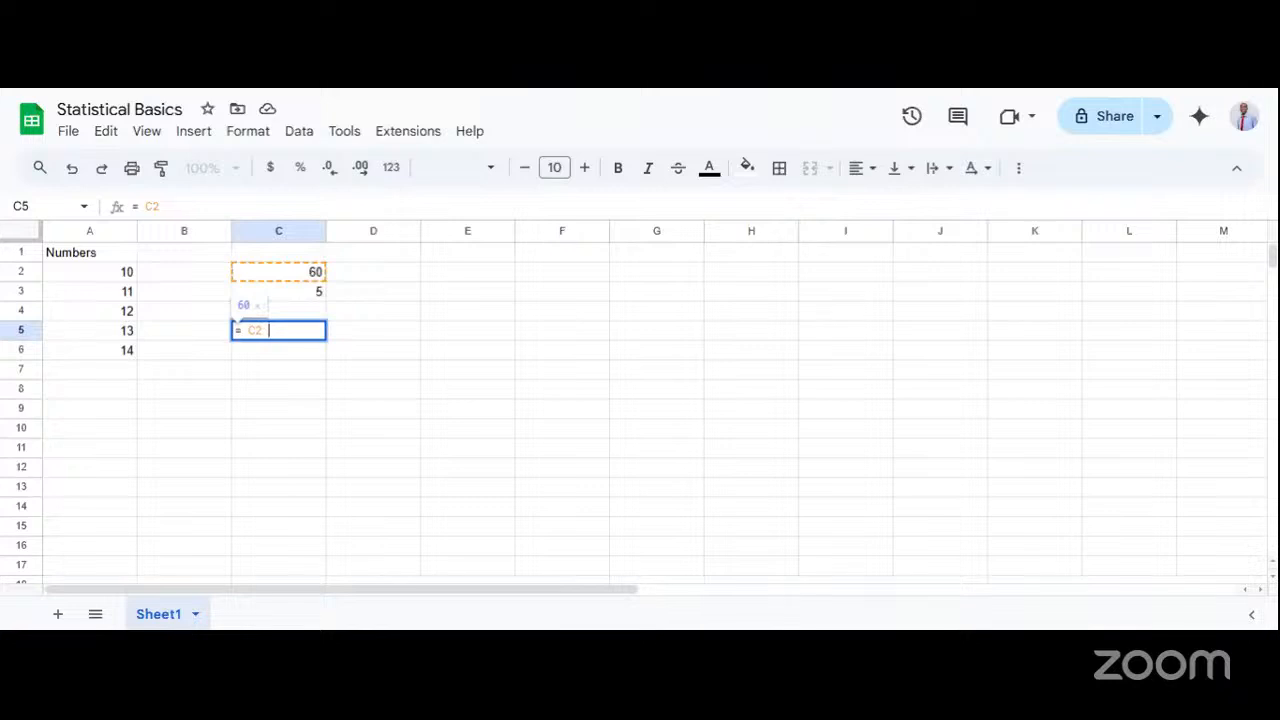
pyautogui.write('/')
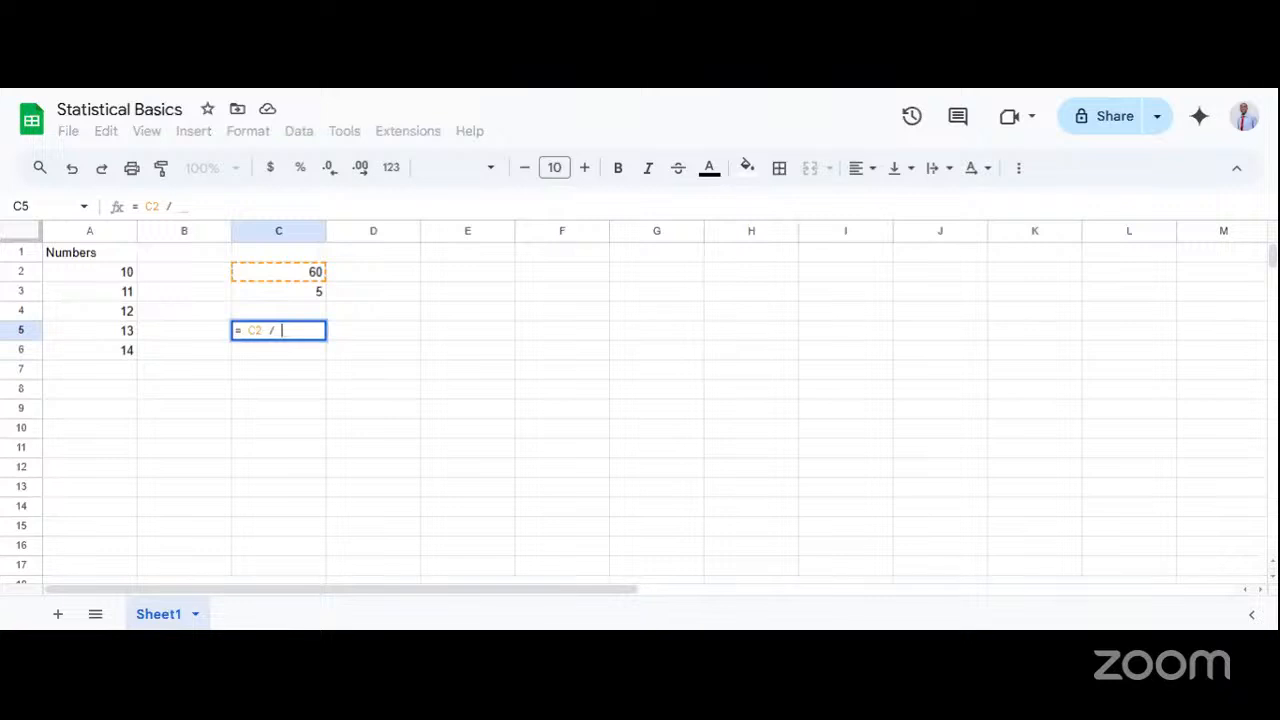
pyautogui.write(' C3')
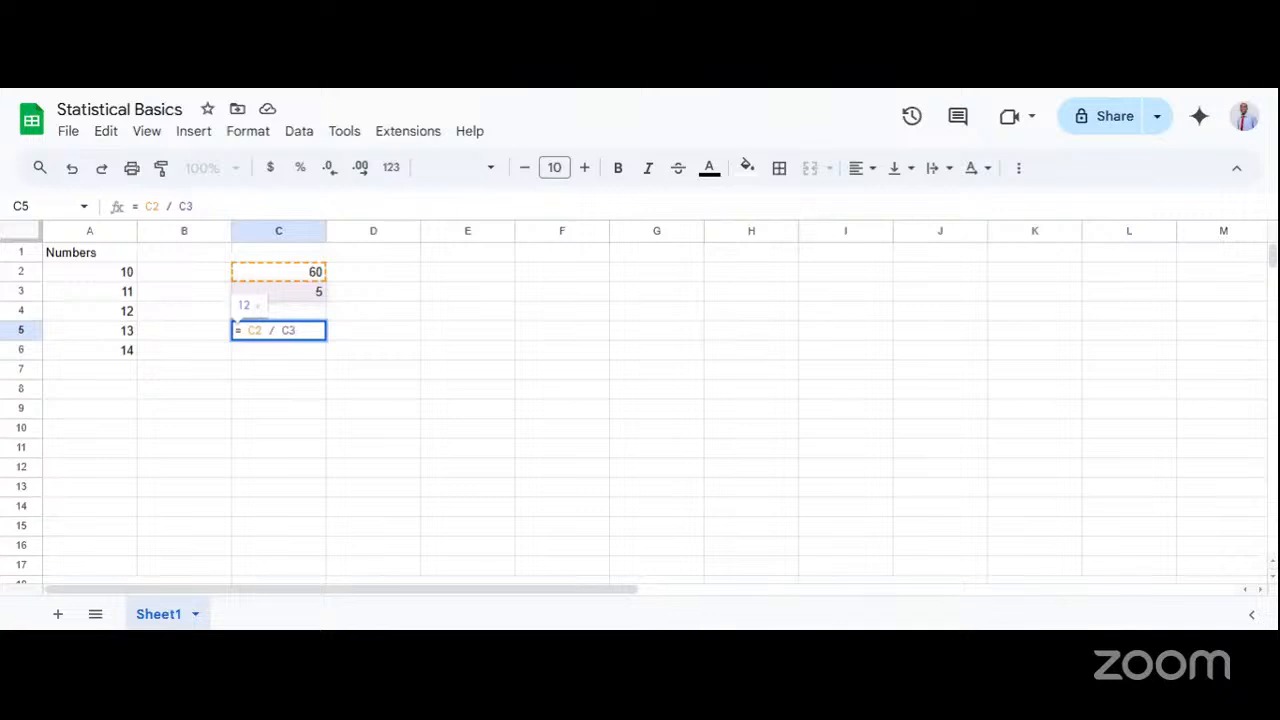
pyautogui.press('Return')
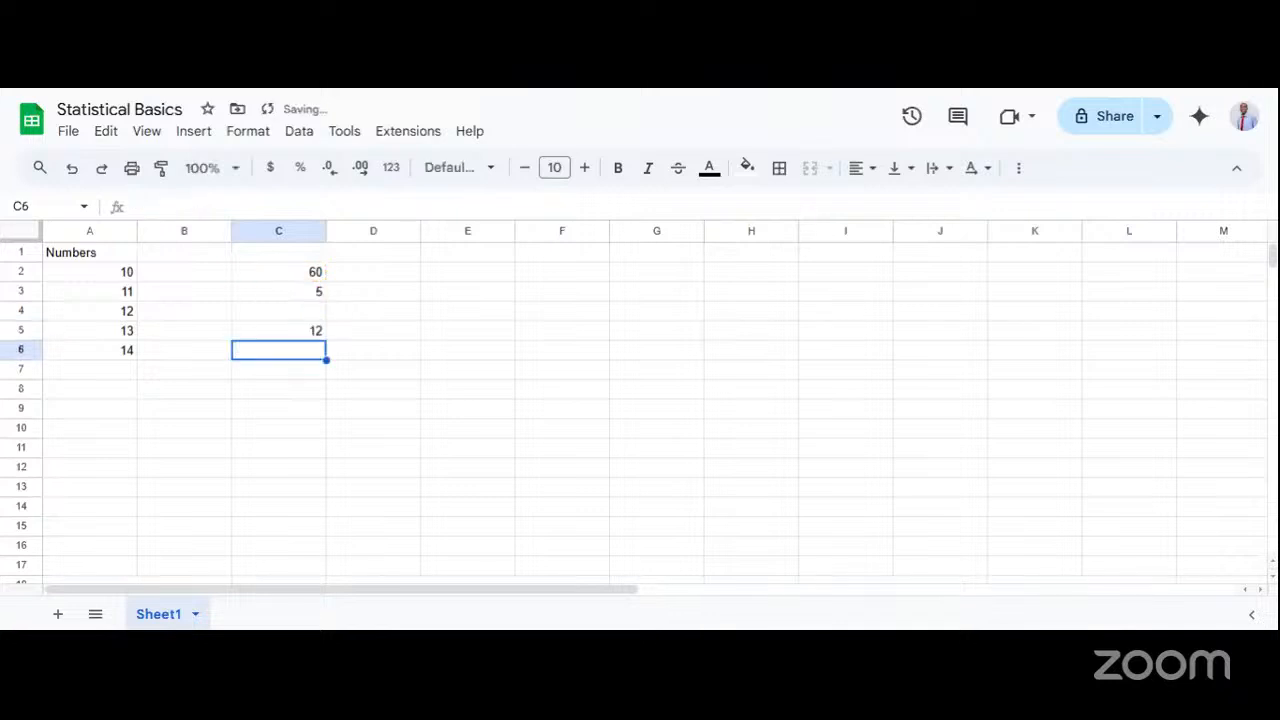
pyautogui.click(301, 341)
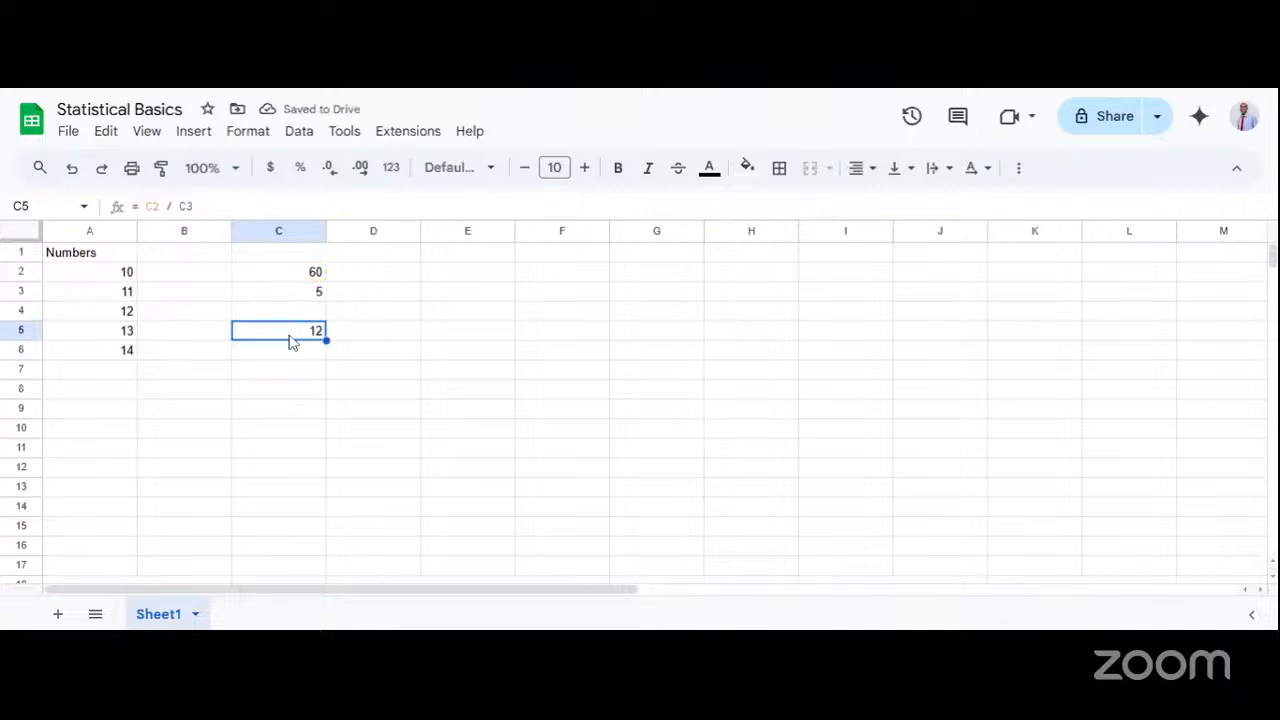
pyautogui.doubleClick(290, 342)
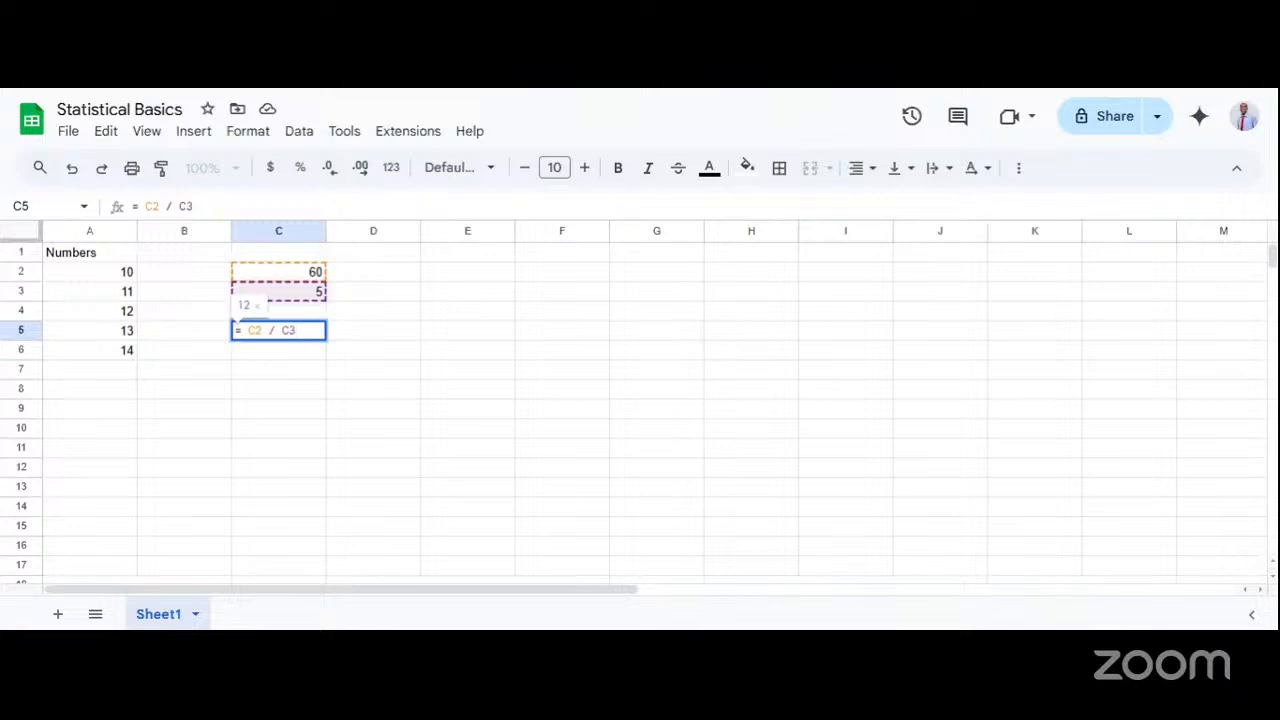
pyautogui.click(373, 345)
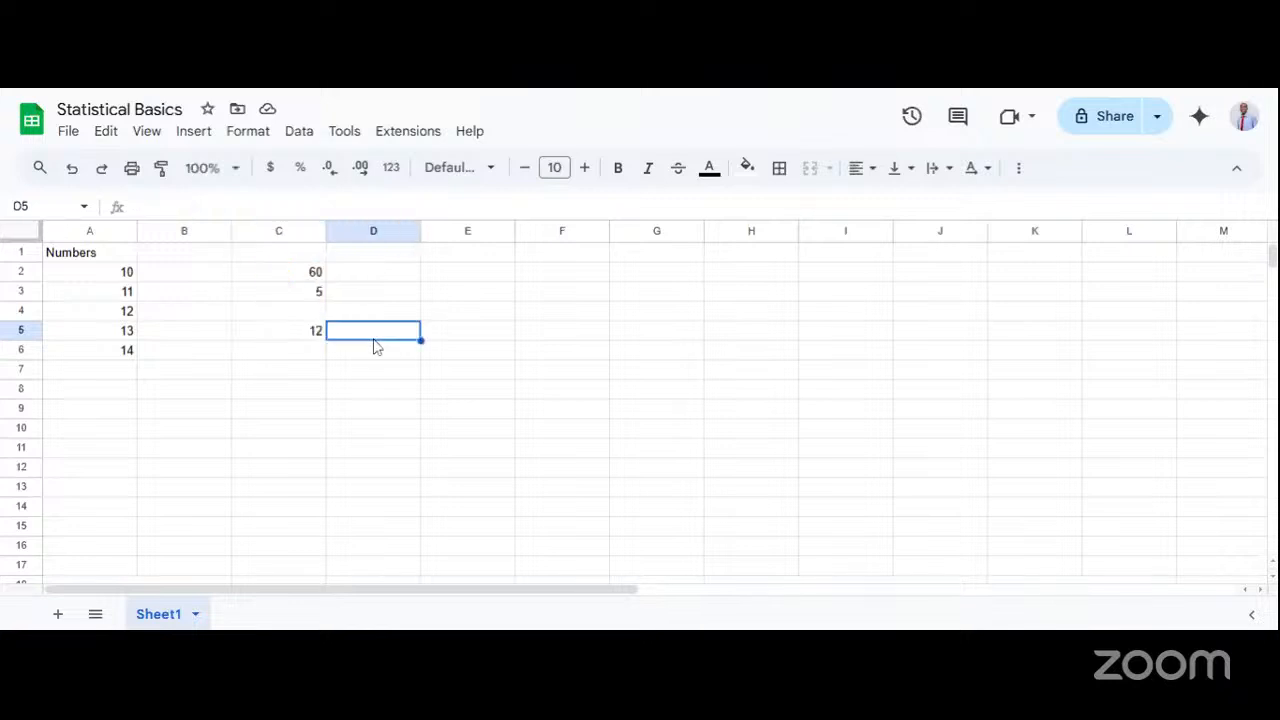
pyautogui.click(309, 340)
# Make the Numbers heading in cell A1 bold.
pyautogui.moveTo(114, 283); pyautogui.dragTo(97, 351)
pyautogui.click(64, 260)
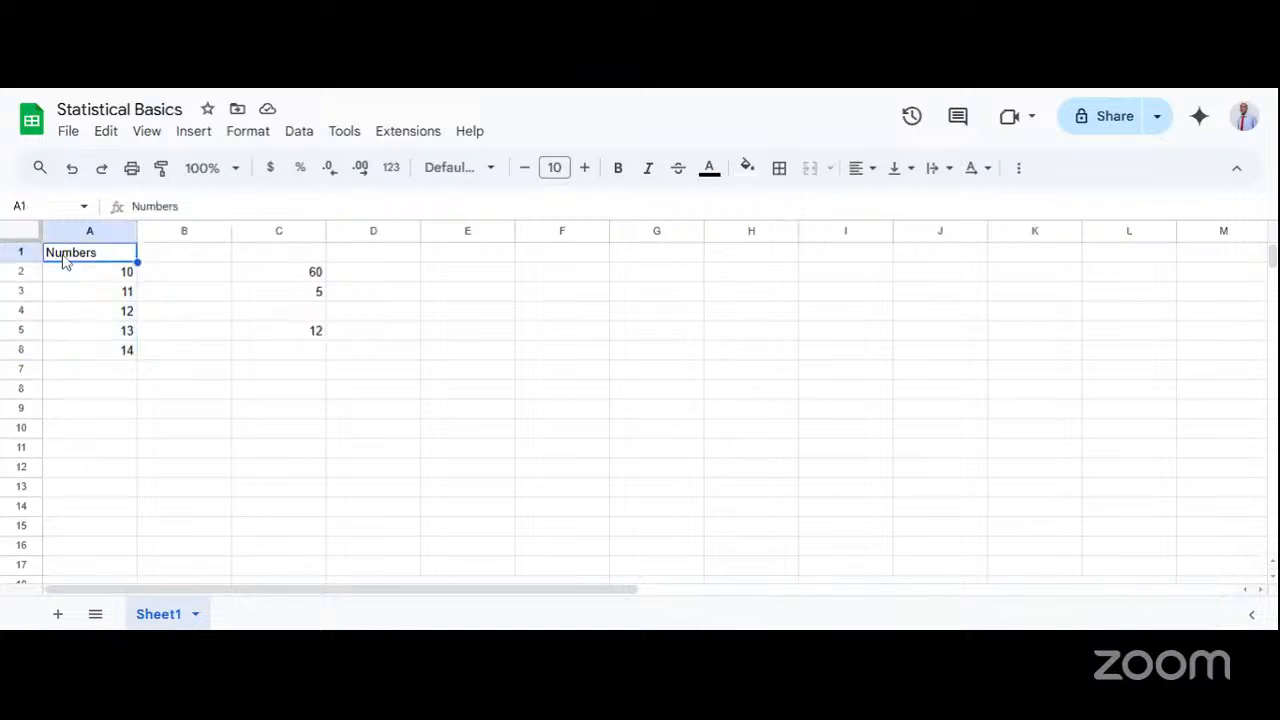
pyautogui.hotkey('ctrl', 'b')
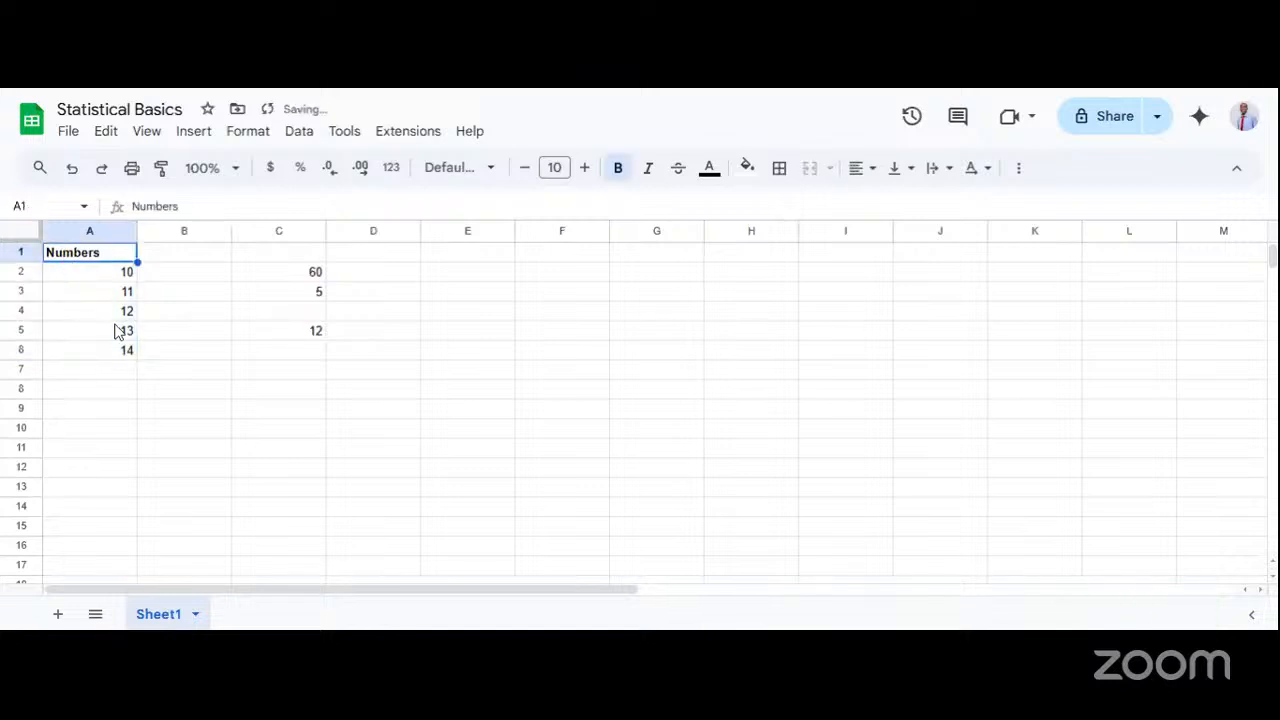
# Examine the individual values of the Numbers column in cells A2 through A6.
pyautogui.click(117, 332)
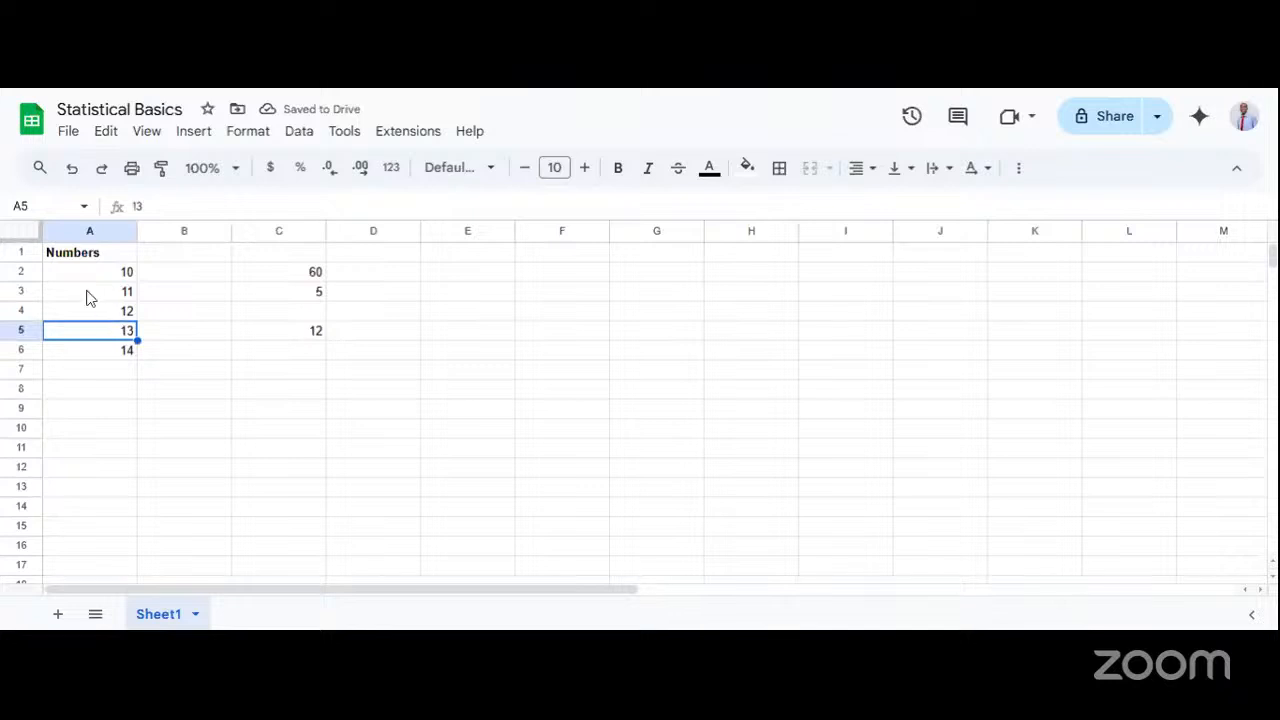
pyautogui.moveTo(78, 278); pyautogui.dragTo(86, 352)
pyautogui.click(128, 281)
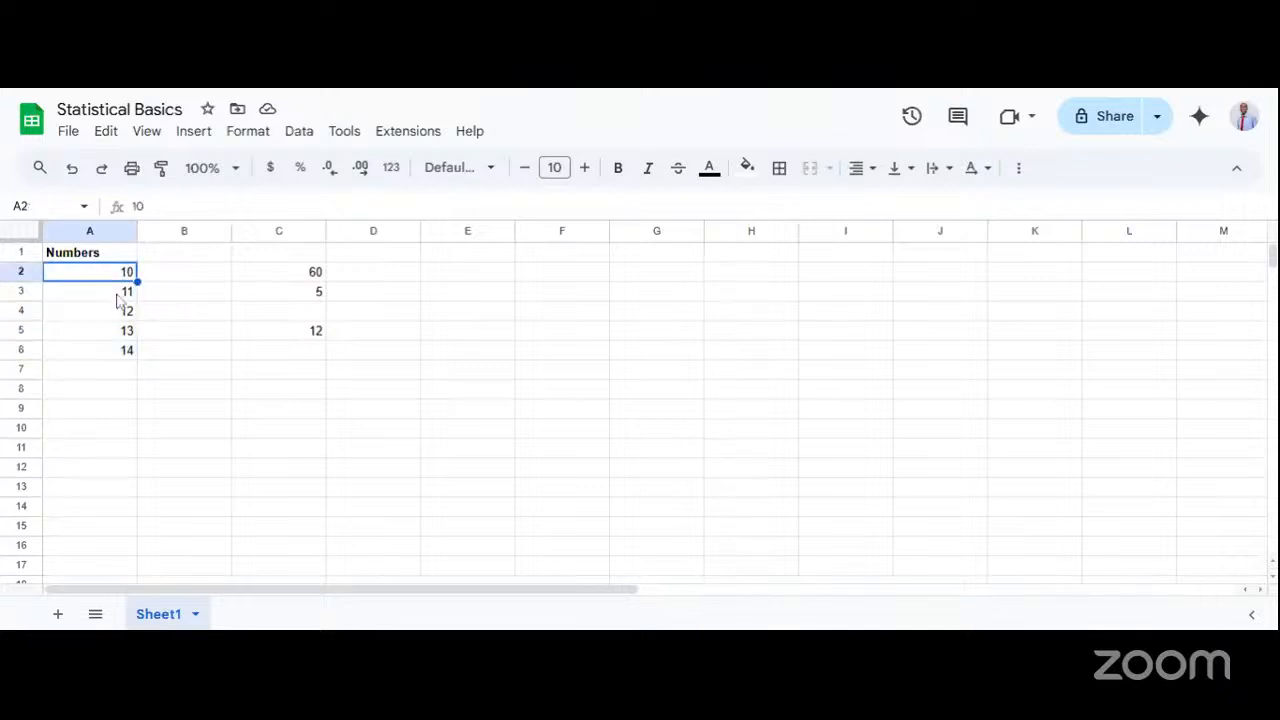
pyautogui.click(122, 300)
pyautogui.click(117, 316)
pyautogui.click(116, 333)
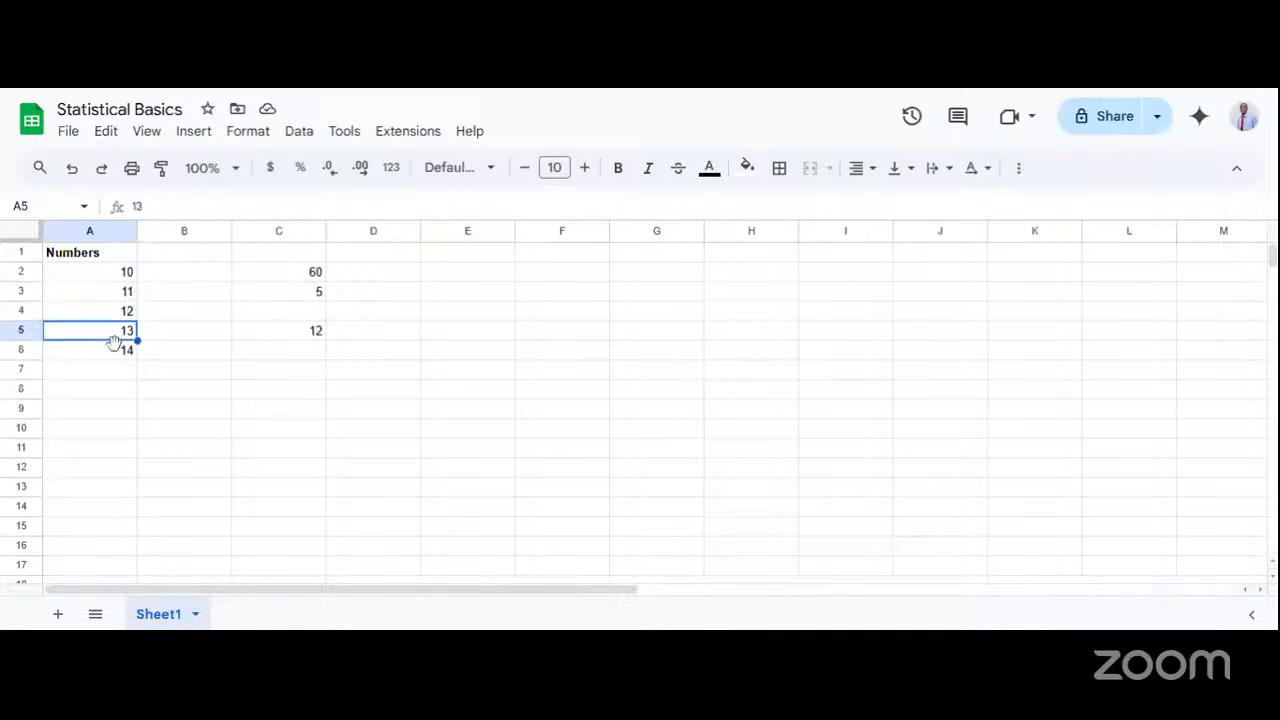
pyautogui.click(117, 350)
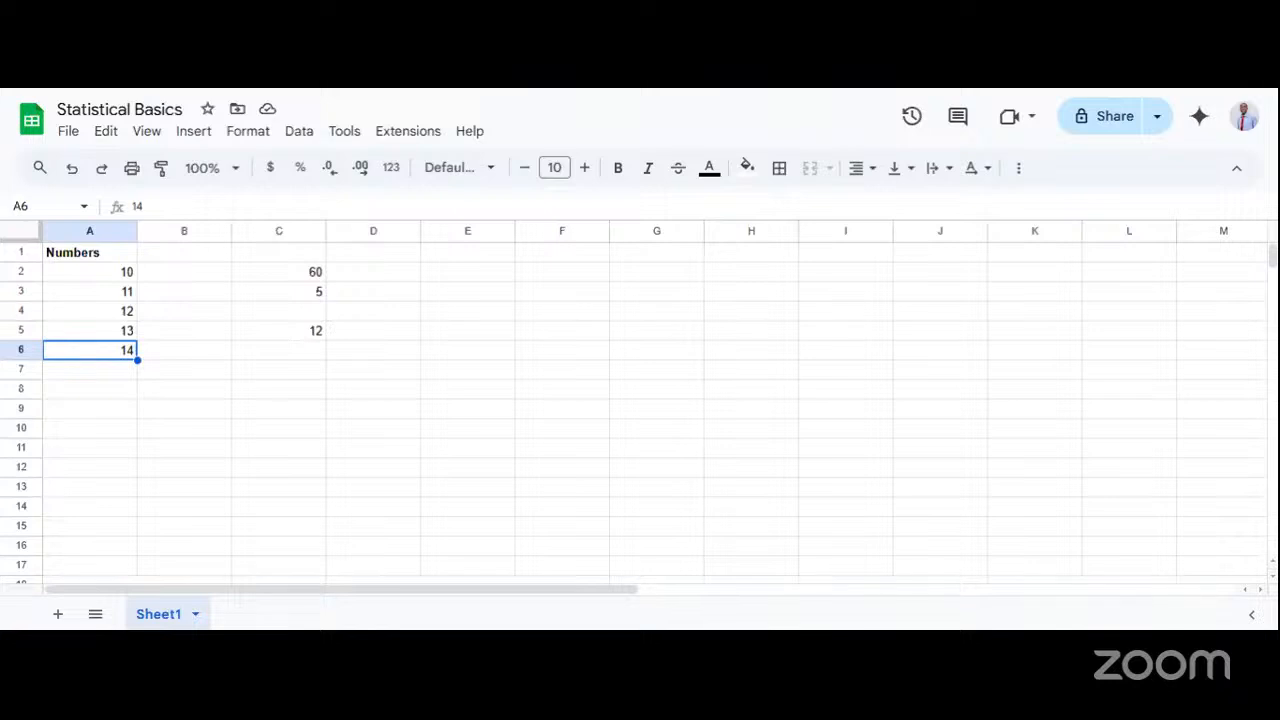
pyautogui.click(113, 276)
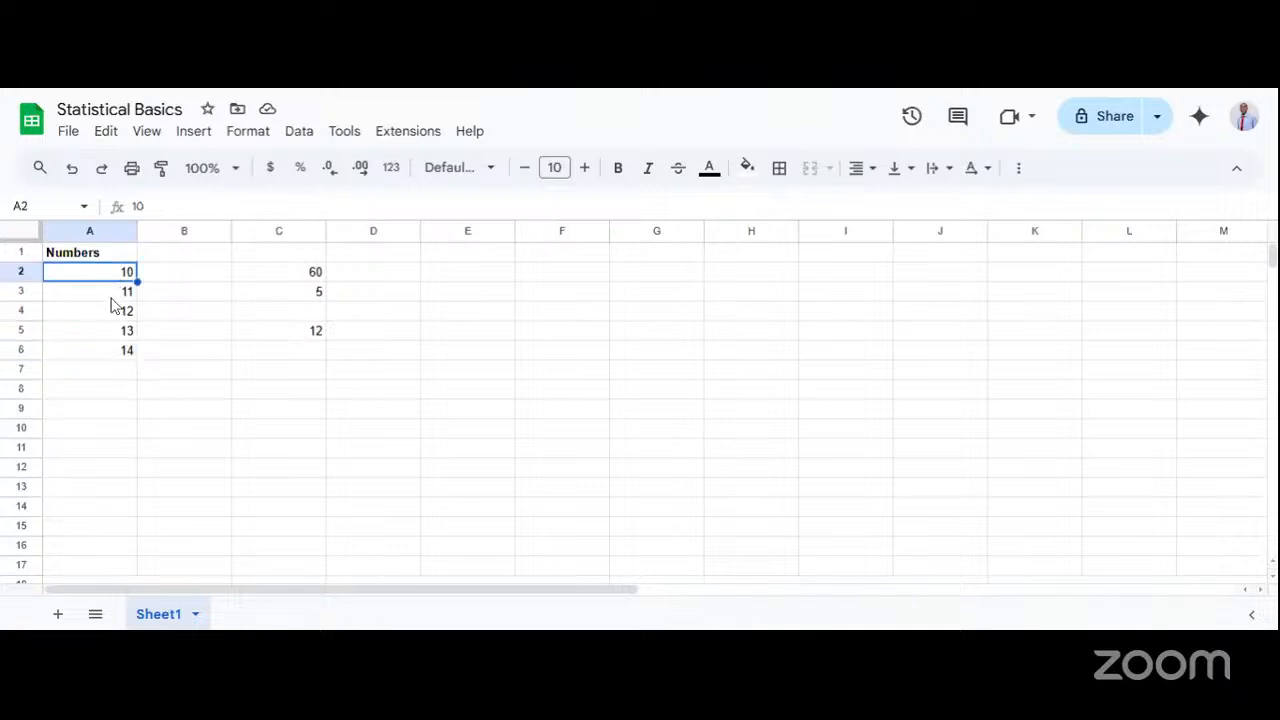
pyautogui.click(112, 293)
pyautogui.click(108, 319)
pyautogui.click(108, 352)
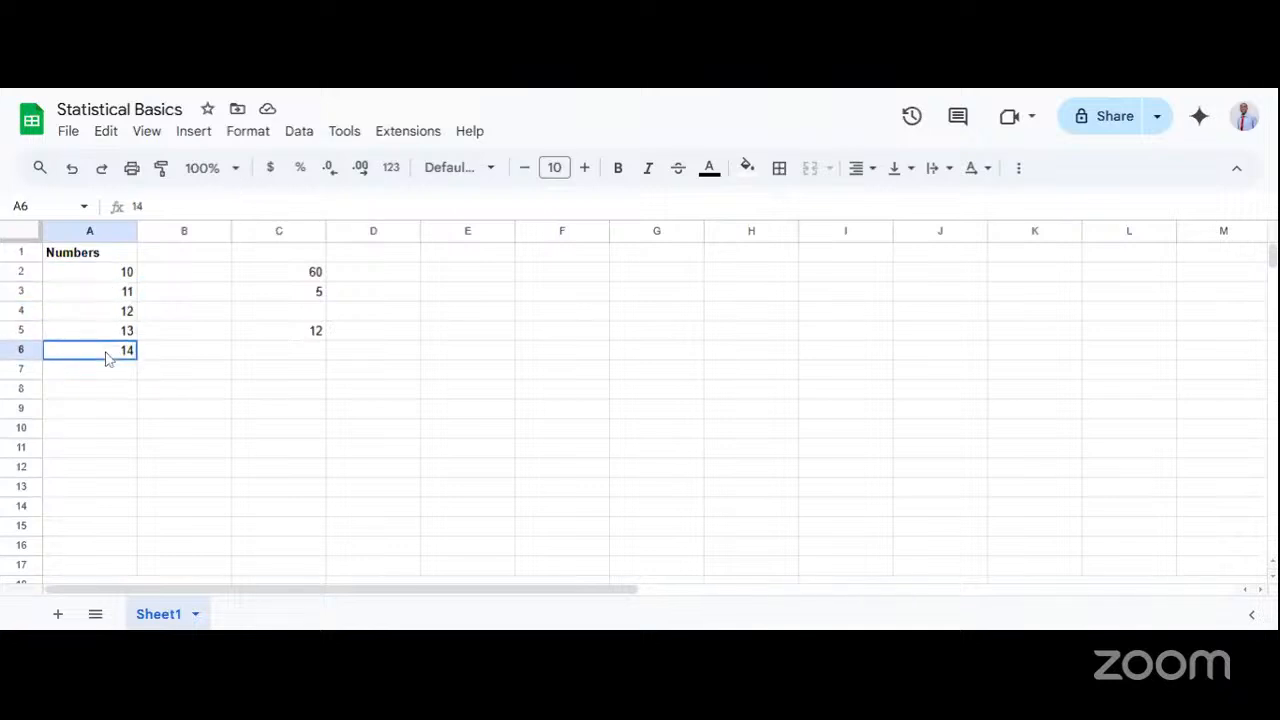
pyautogui.click(121, 319)
pyautogui.click(123, 274)
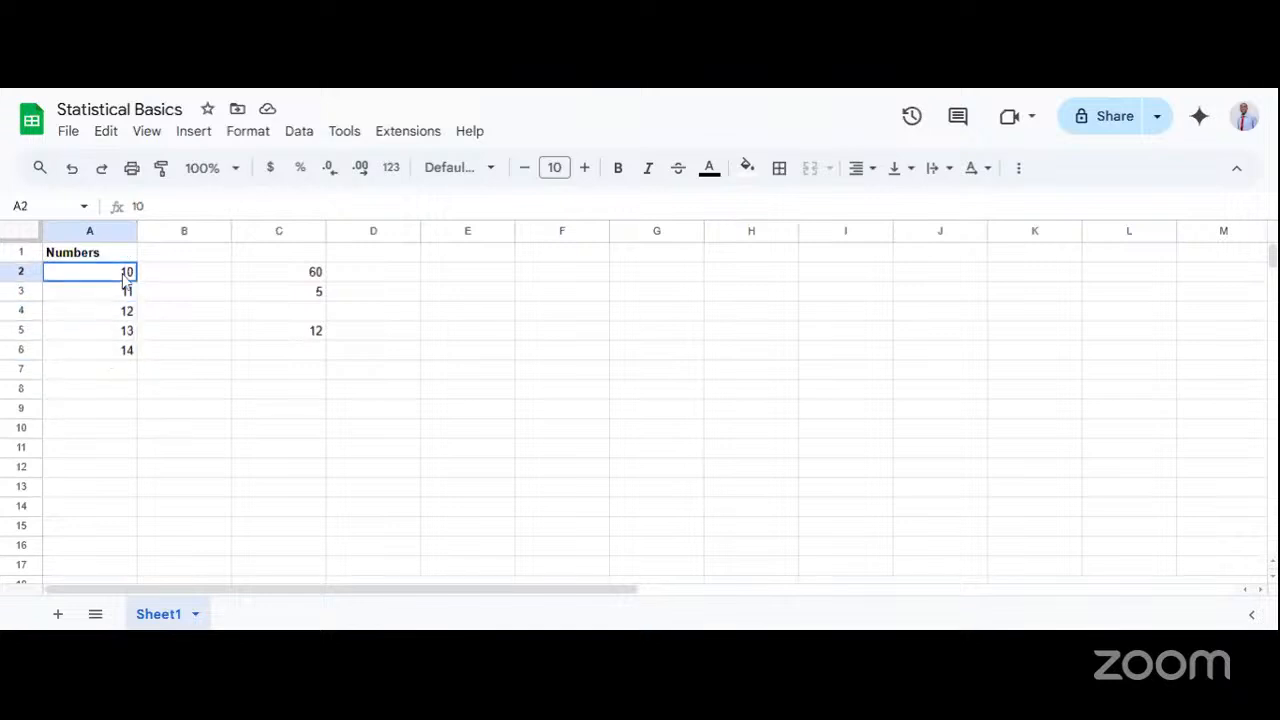
# Examine the middle value in cell A4 against the values around it and consult the Measures of Central Tendency slide in Google Slides.
pyautogui.click(110, 320)
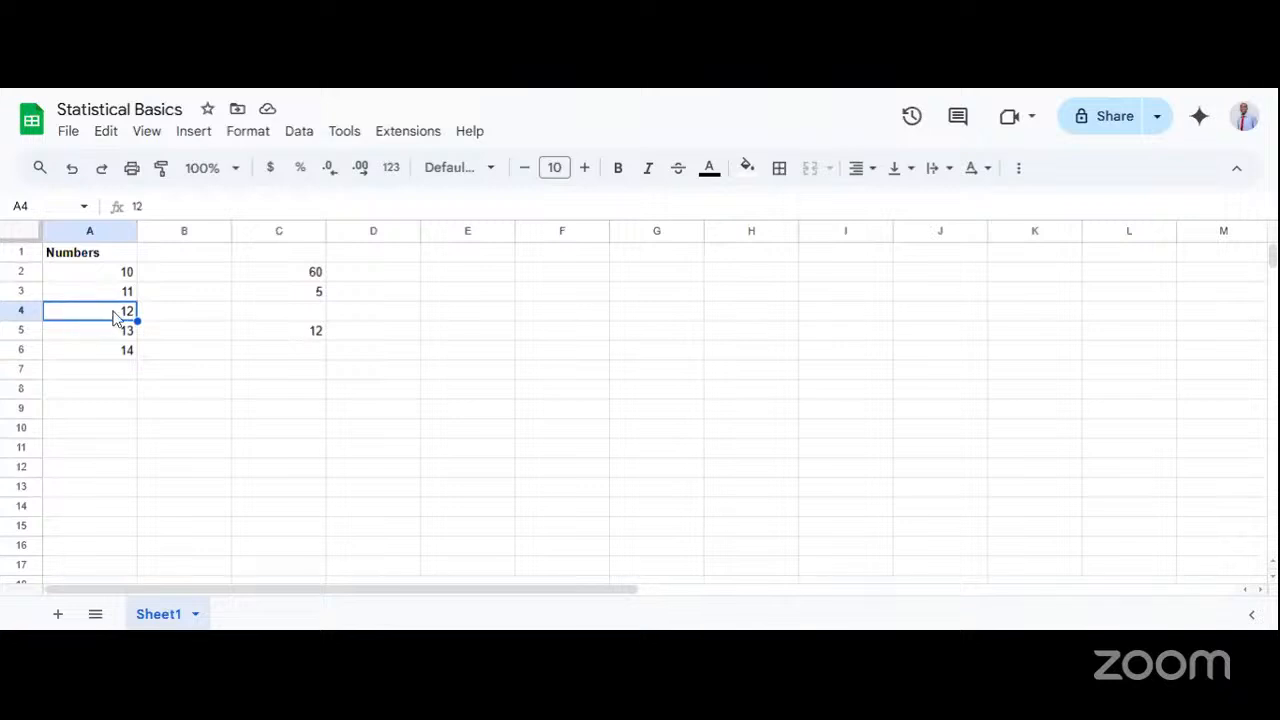
pyautogui.click(123, 272)
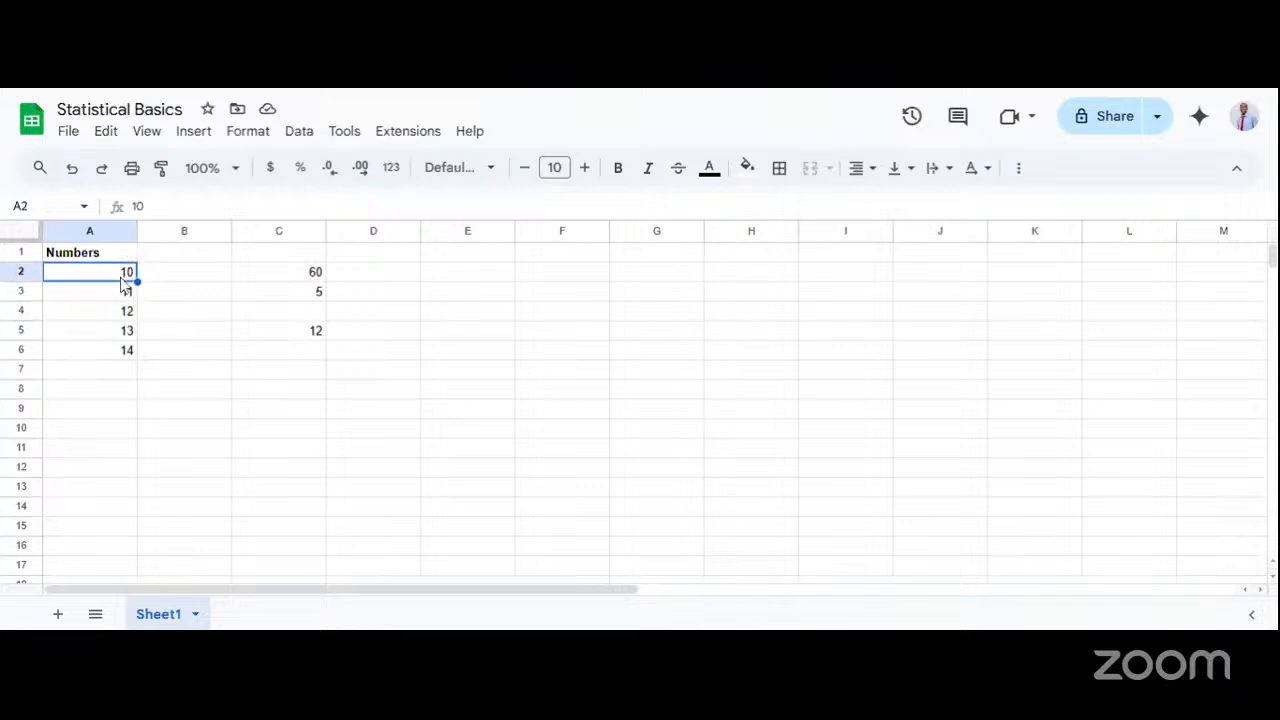
pyautogui.click(125, 292)
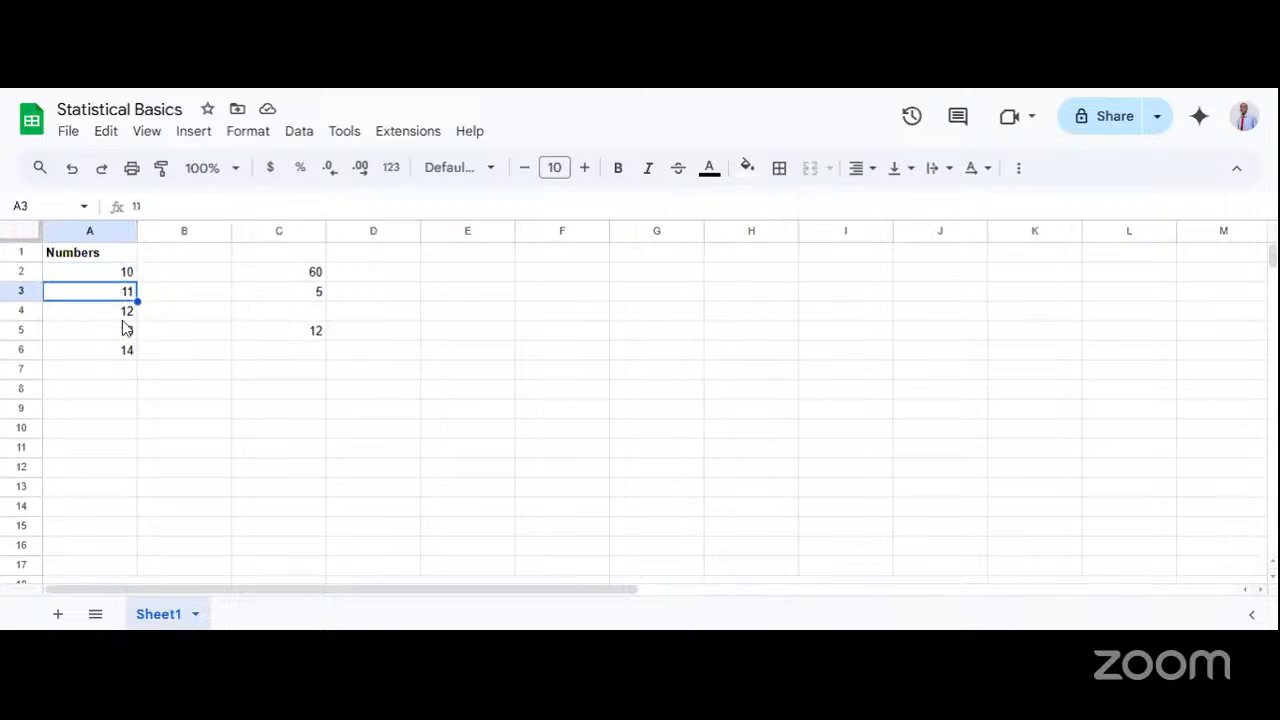
pyautogui.click(123, 318)
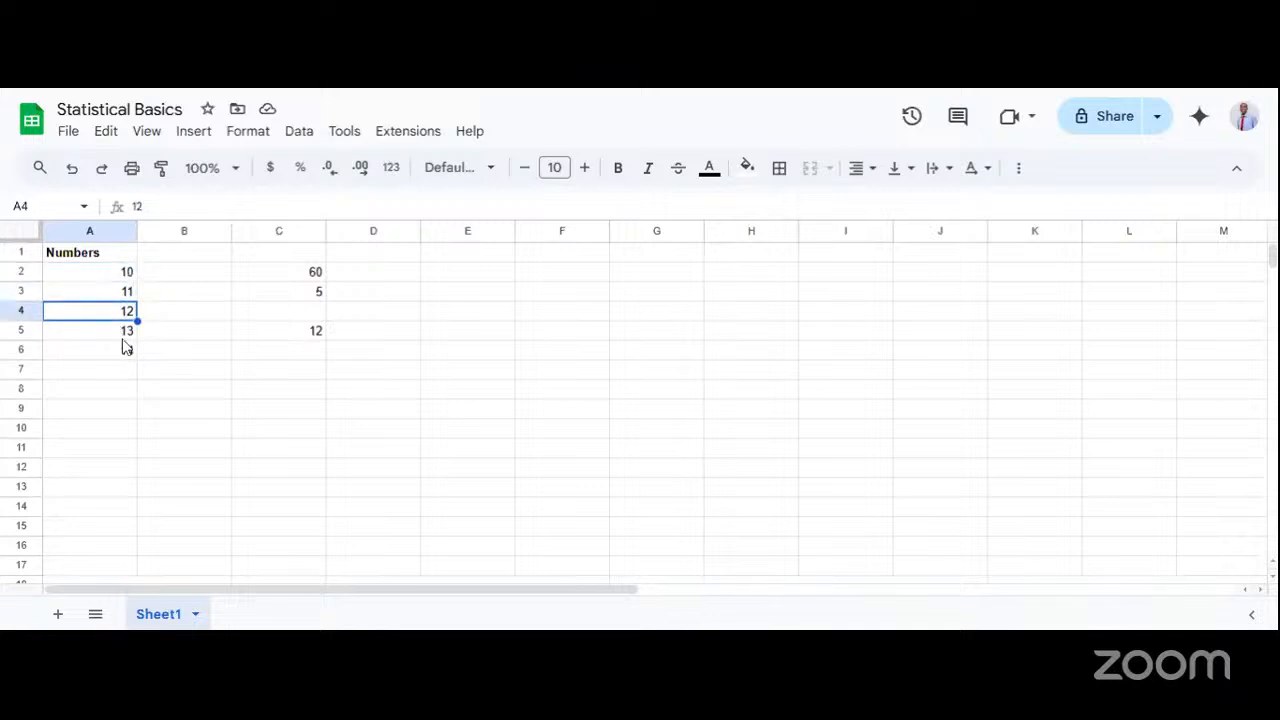
pyautogui.moveTo(122, 334); pyautogui.dragTo(126, 352)
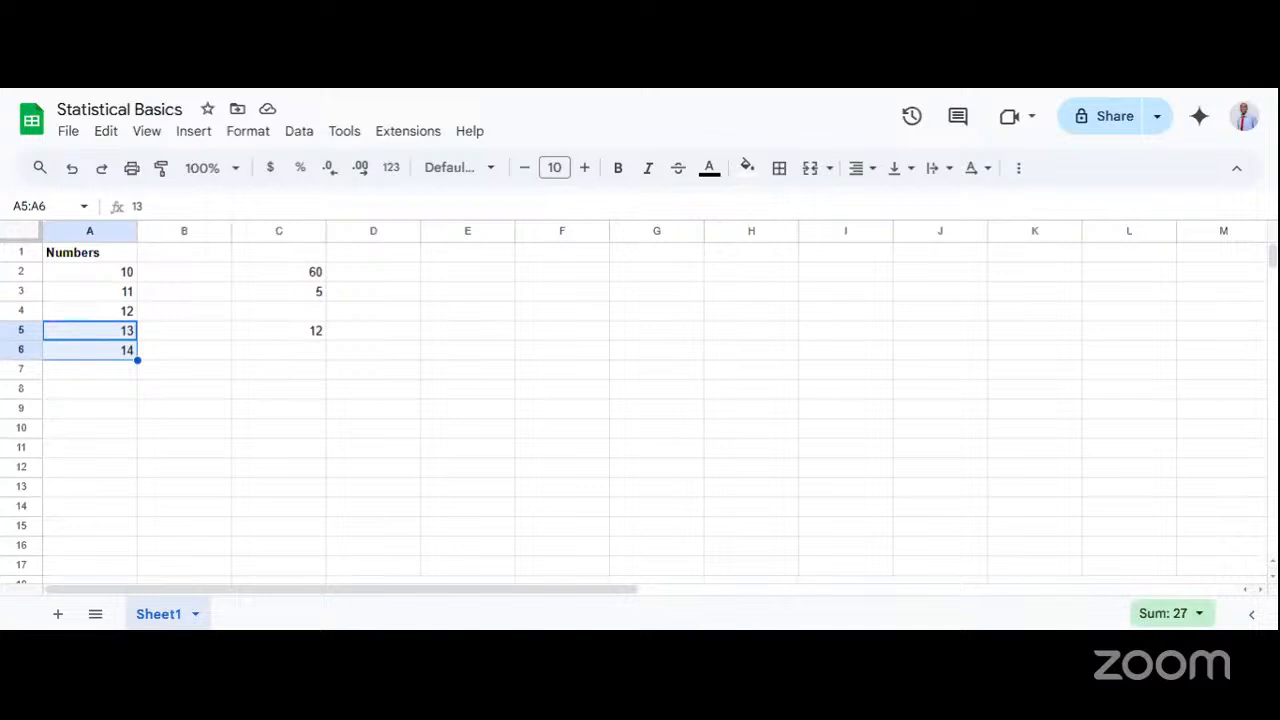
pyautogui.hotkey('ctrl', 'Tab')
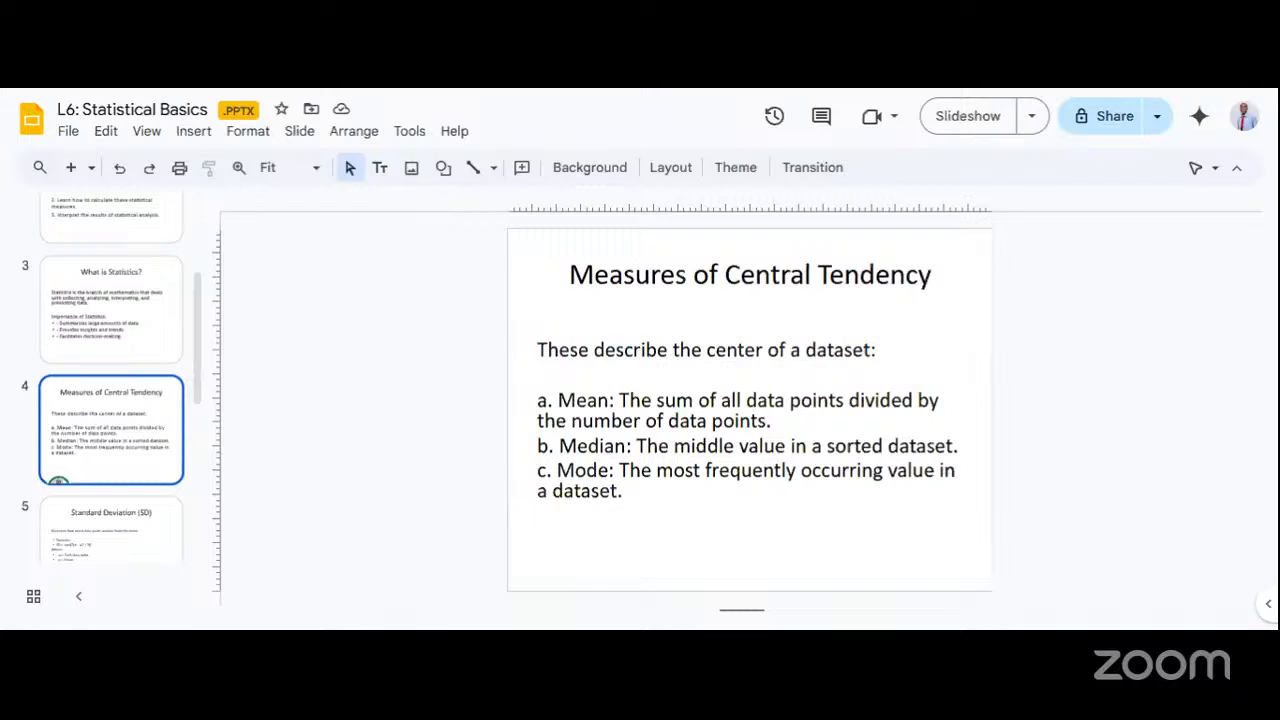
pyautogui.hotkey('ctrl', 'Tab')
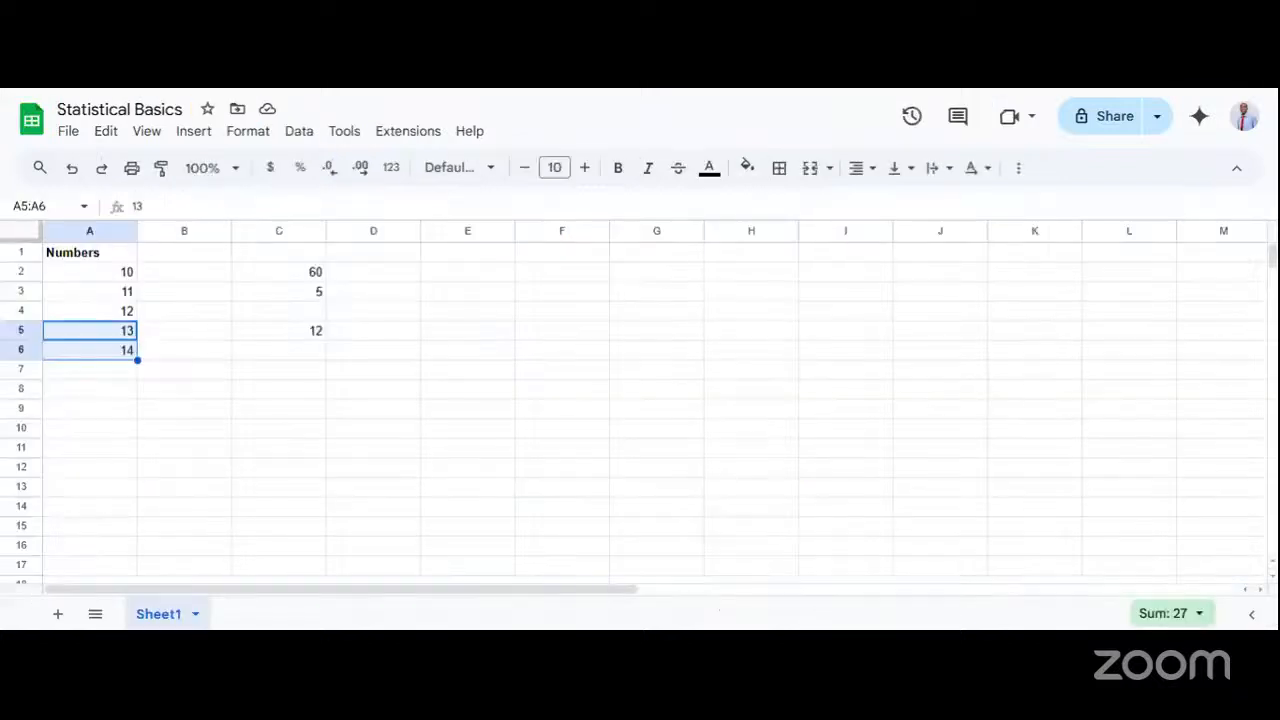
# Return to the Numbers column and clear the values in cells A2 through A6.
pyautogui.click(187, 273)
pyautogui.moveTo(100, 272); pyautogui.dragTo(100, 363)
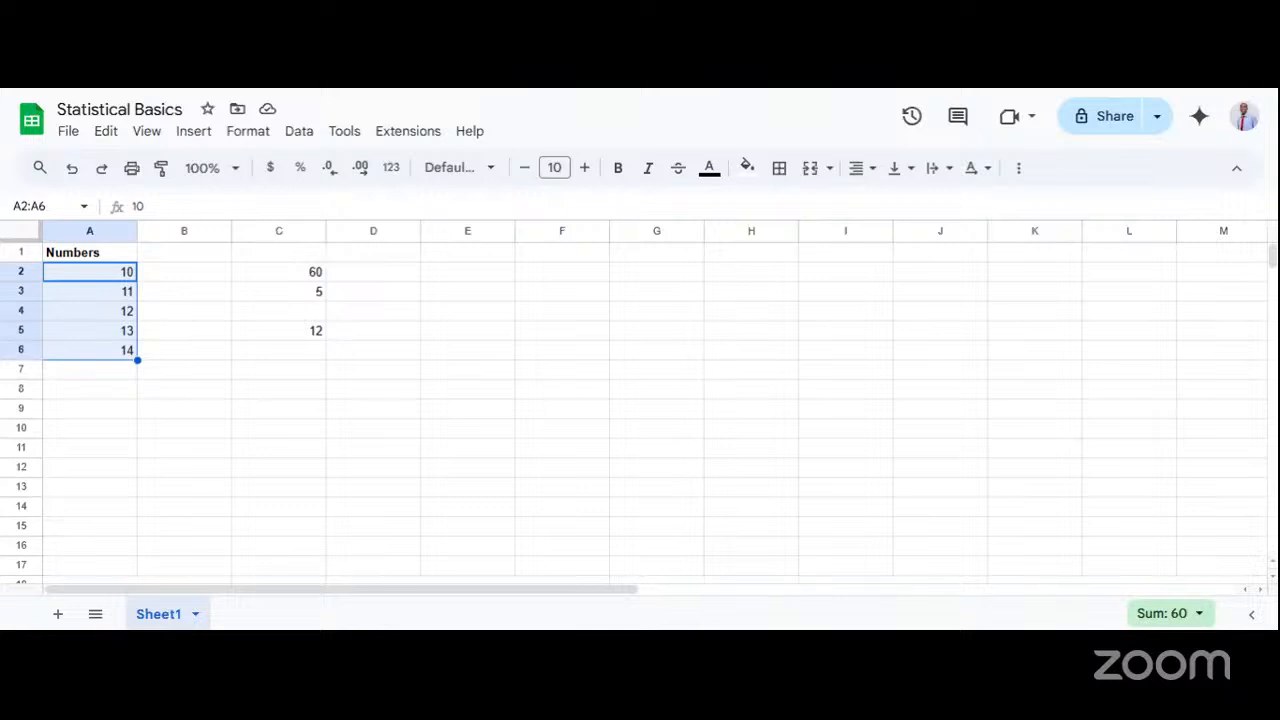
pyautogui.click(190, 291)
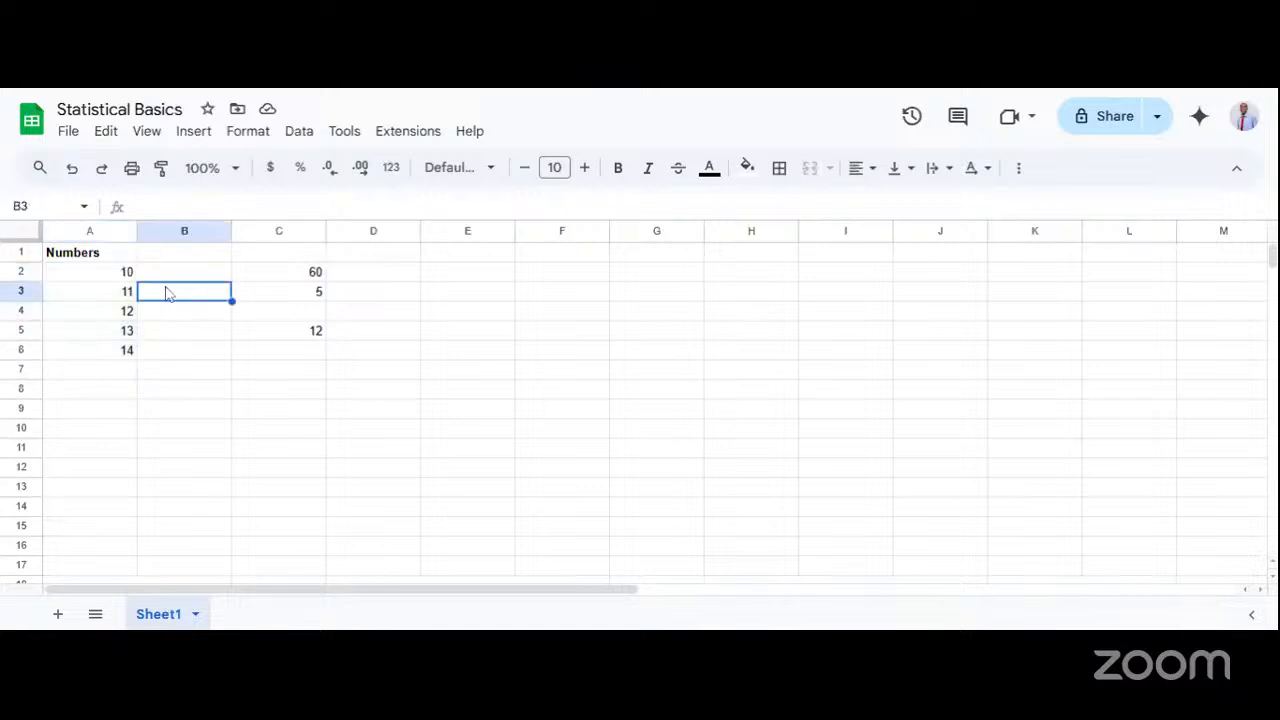
pyautogui.moveTo(120, 272); pyautogui.dragTo(119, 355)
pyautogui.press('Delete')
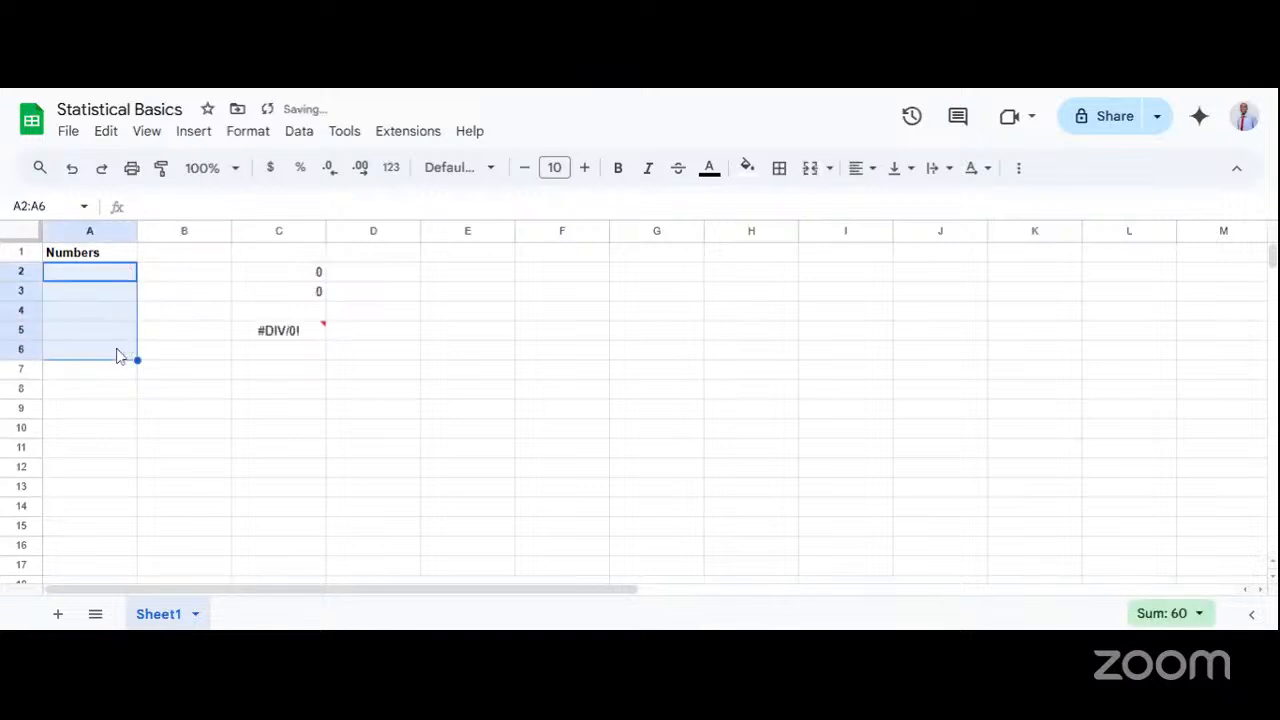
# Enter the unsorted values 12, 14, 11, 13 and 10 in cells A2 through A6.
pyautogui.click(111, 280)
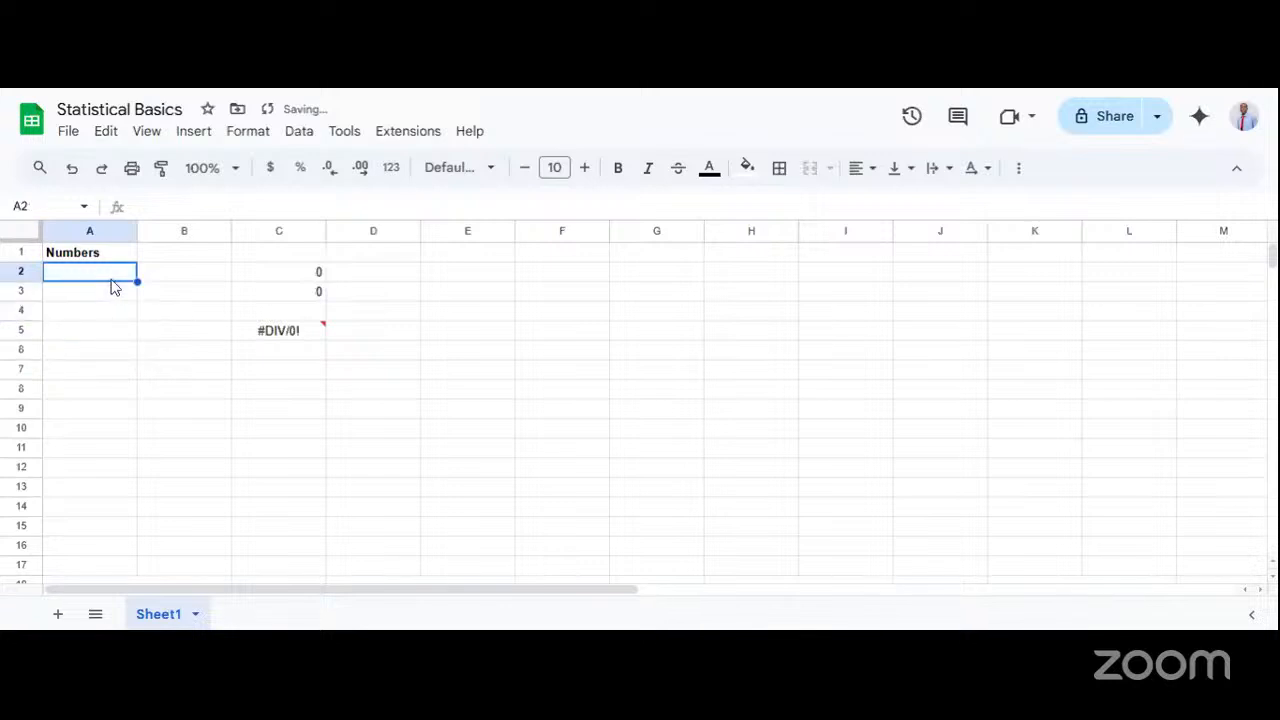
pyautogui.write('12')
pyautogui.press('Return')
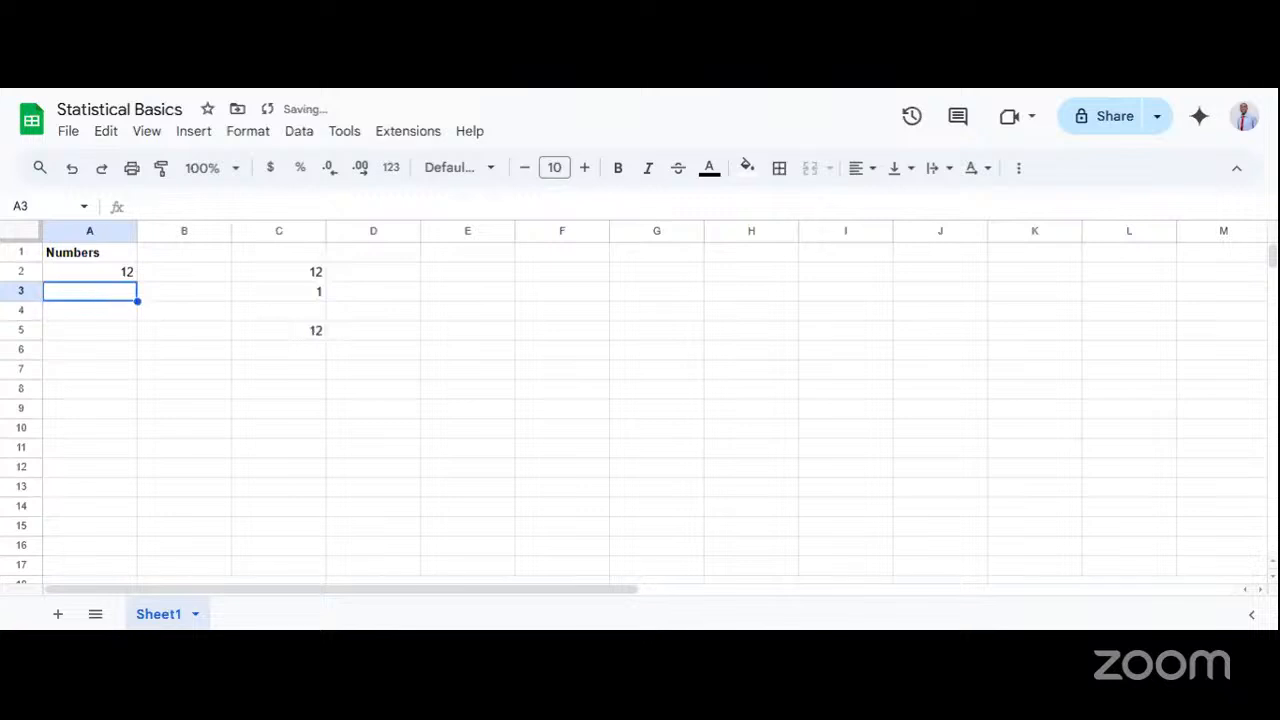
pyautogui.write('14')
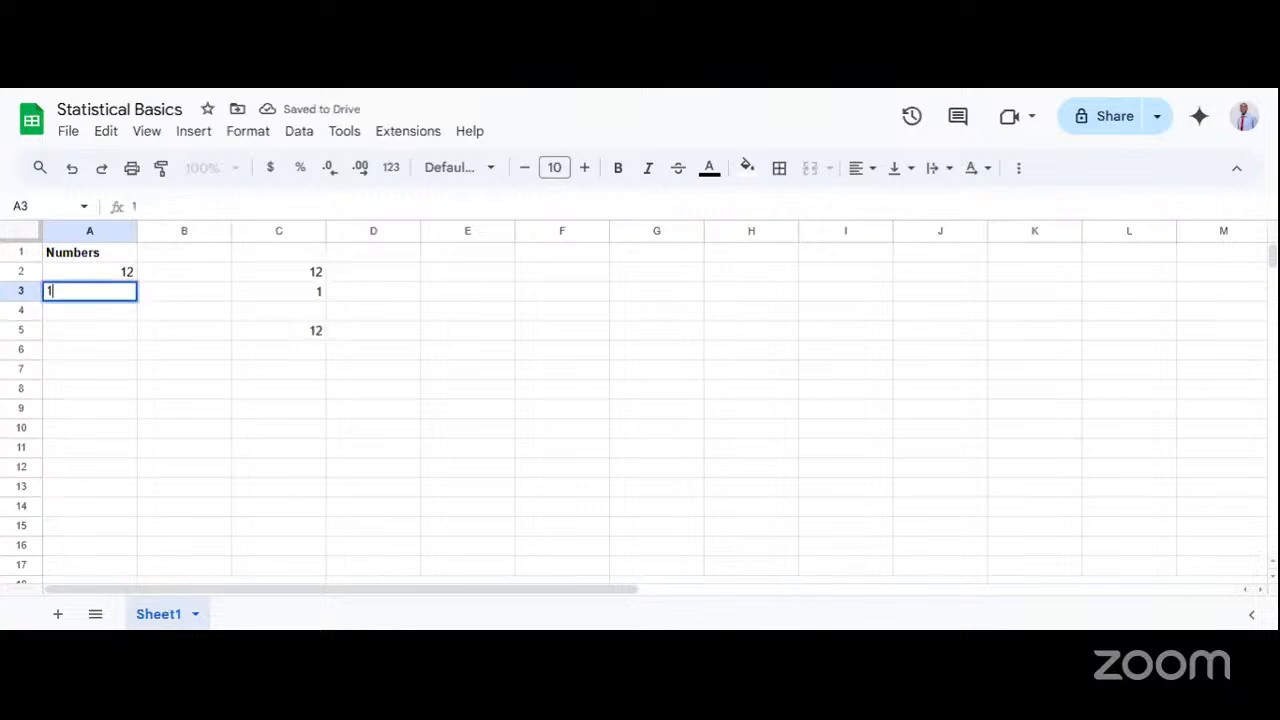
pyautogui.doubleClick(97, 320)
pyautogui.write('11')
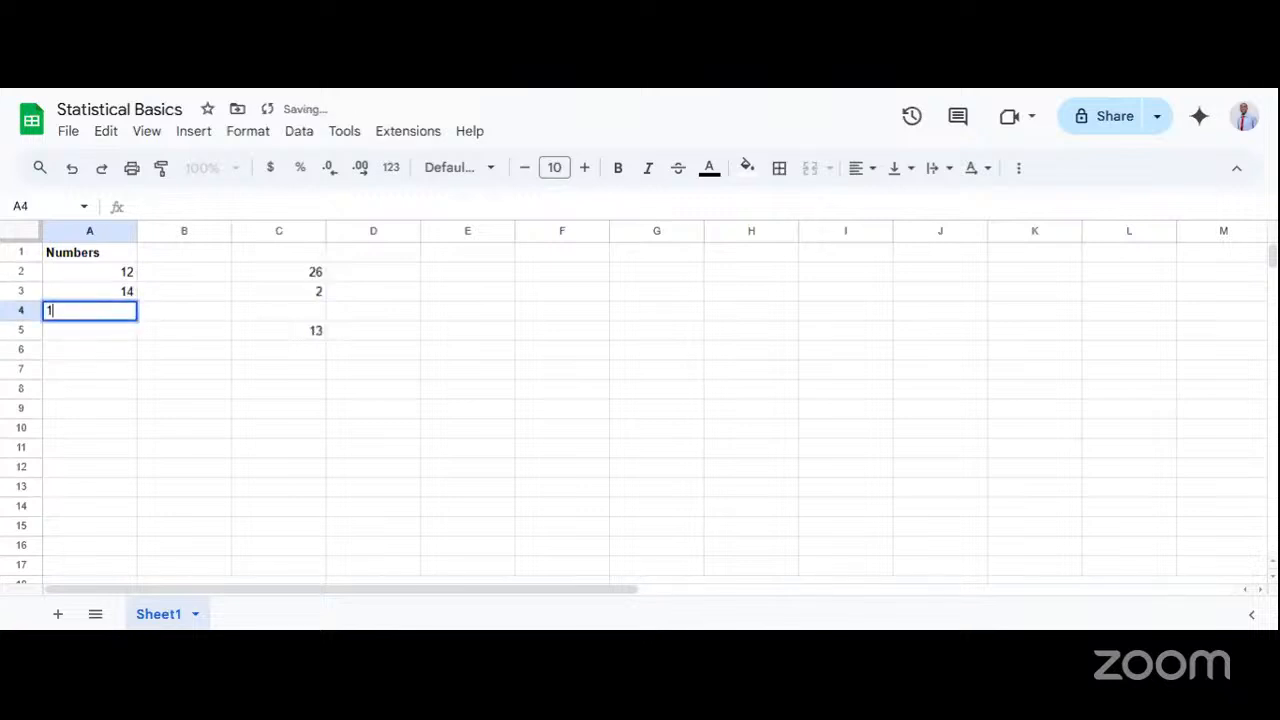
pyautogui.click(95, 337)
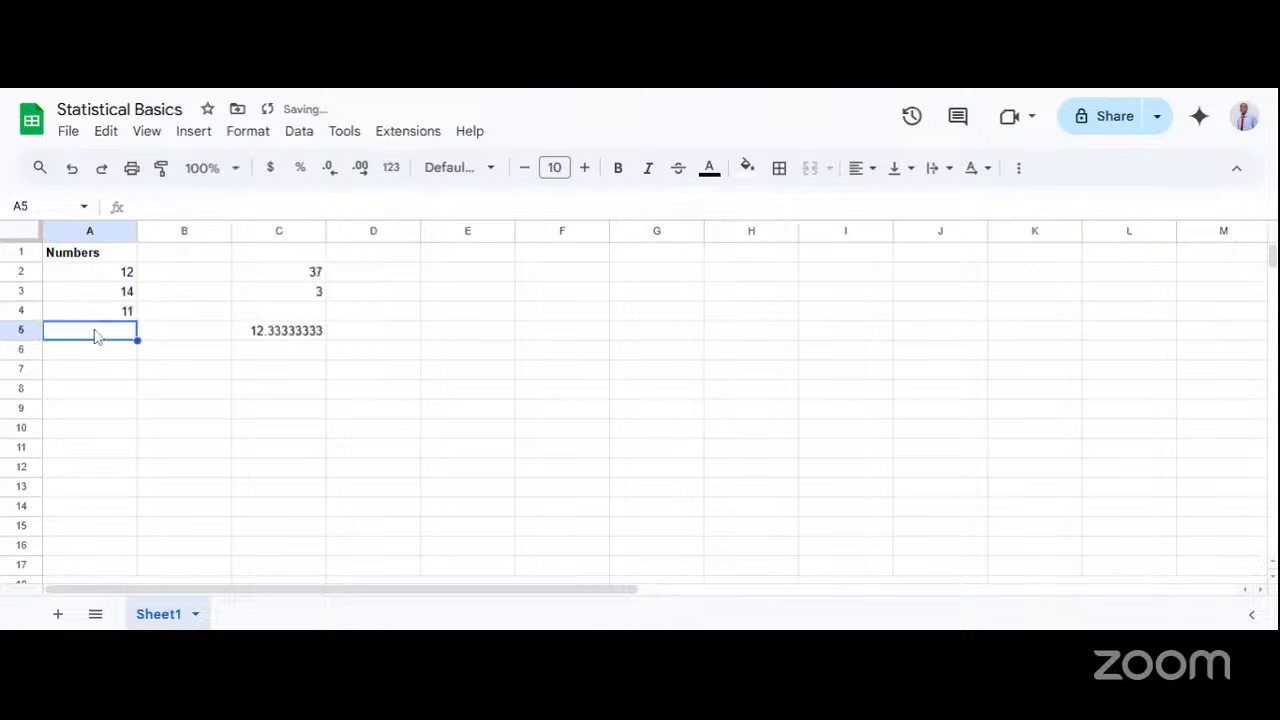
pyautogui.write('13')
pyautogui.click(101, 351)
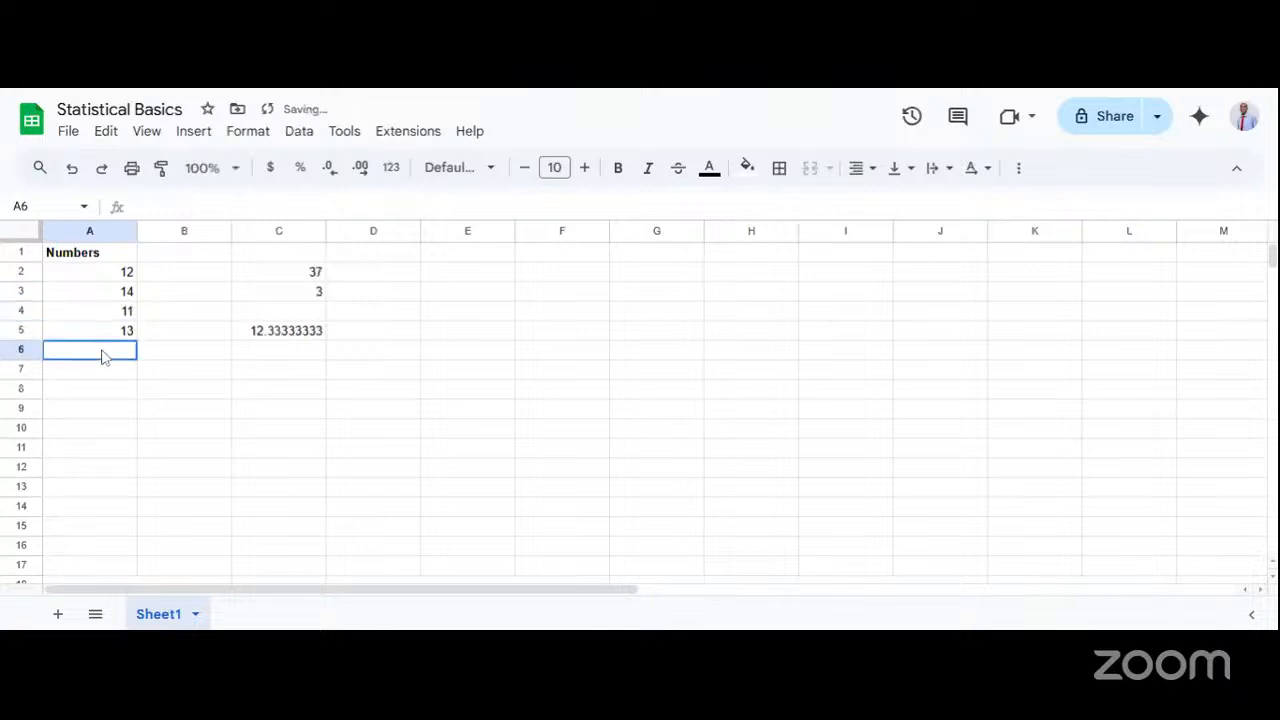
pyautogui.write('10')
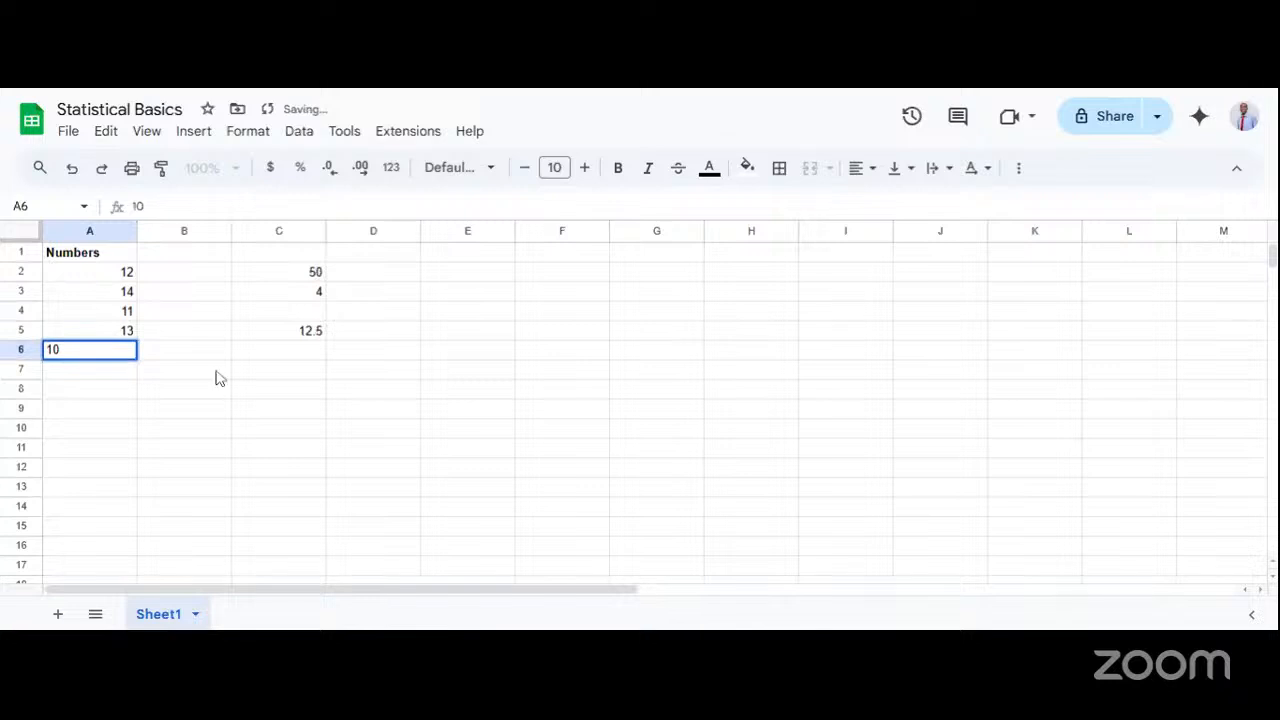
pyautogui.click(228, 393)
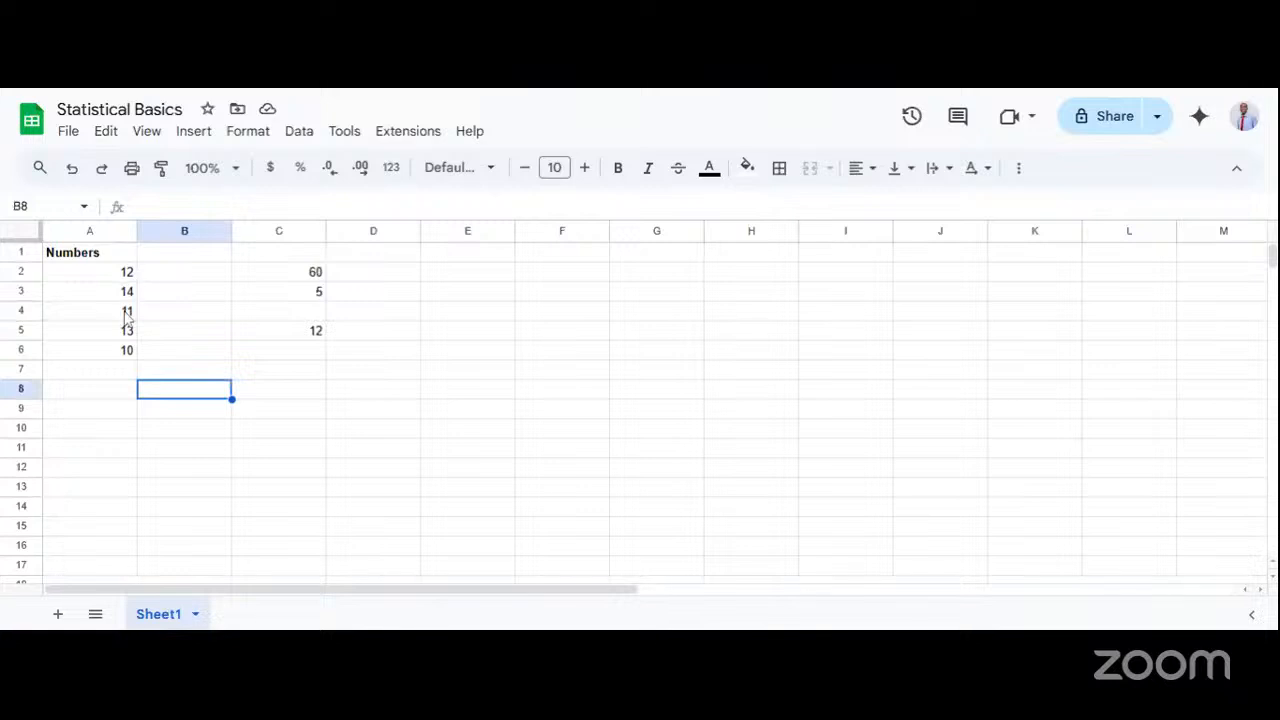
# Check the ranges used by the SUM formula in cell C2 and the COUNT formula in cell C3.
pyautogui.click(128, 276)
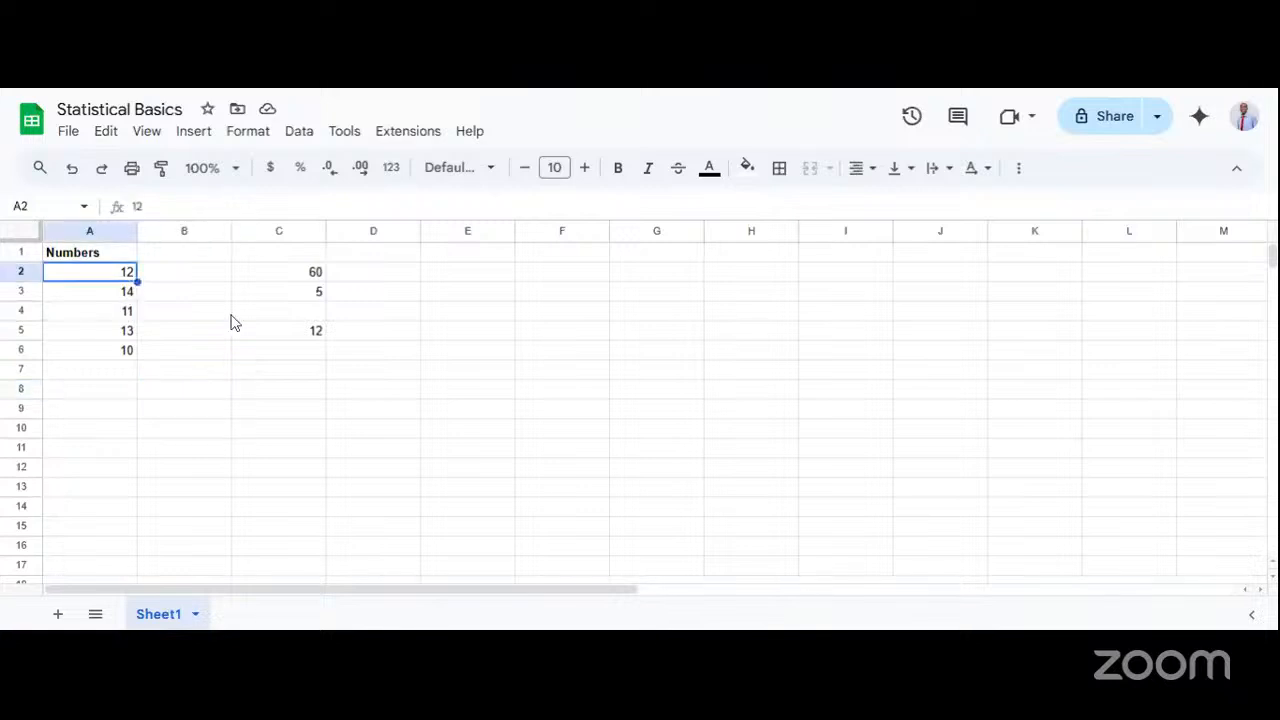
pyautogui.click(252, 292)
pyautogui.click(293, 337)
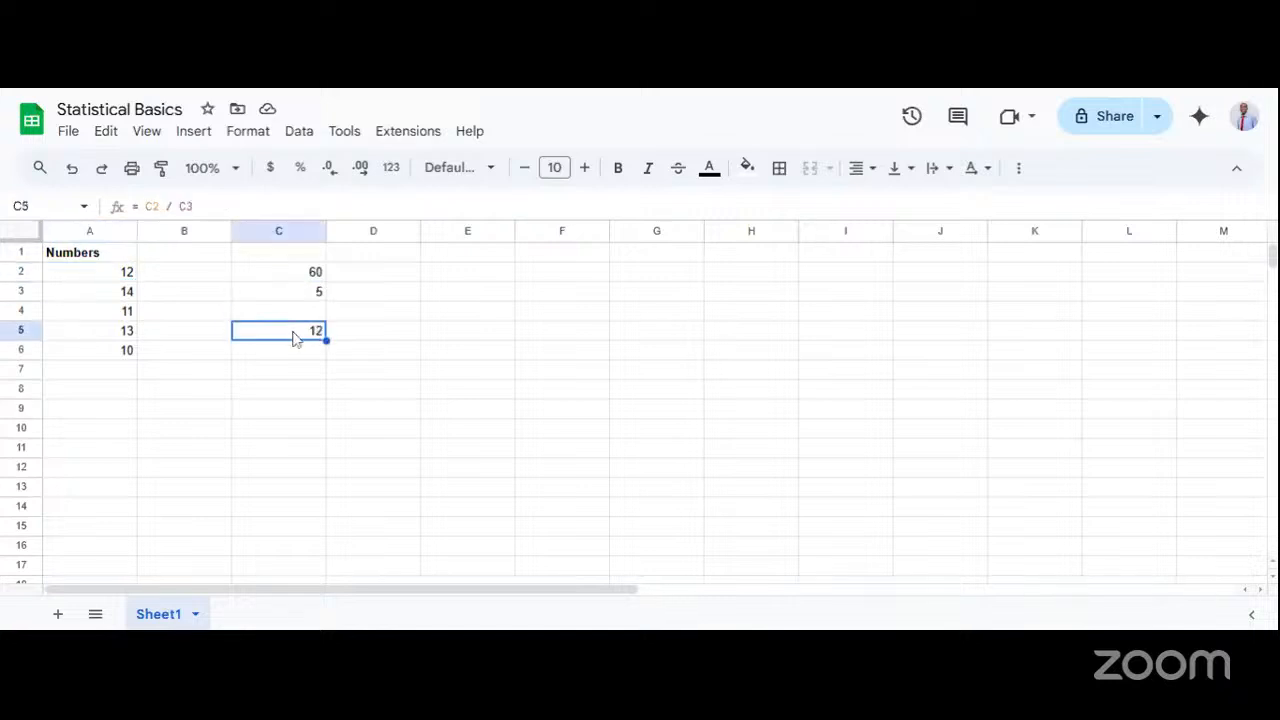
pyautogui.click(305, 276)
pyautogui.doubleClick(305, 276)
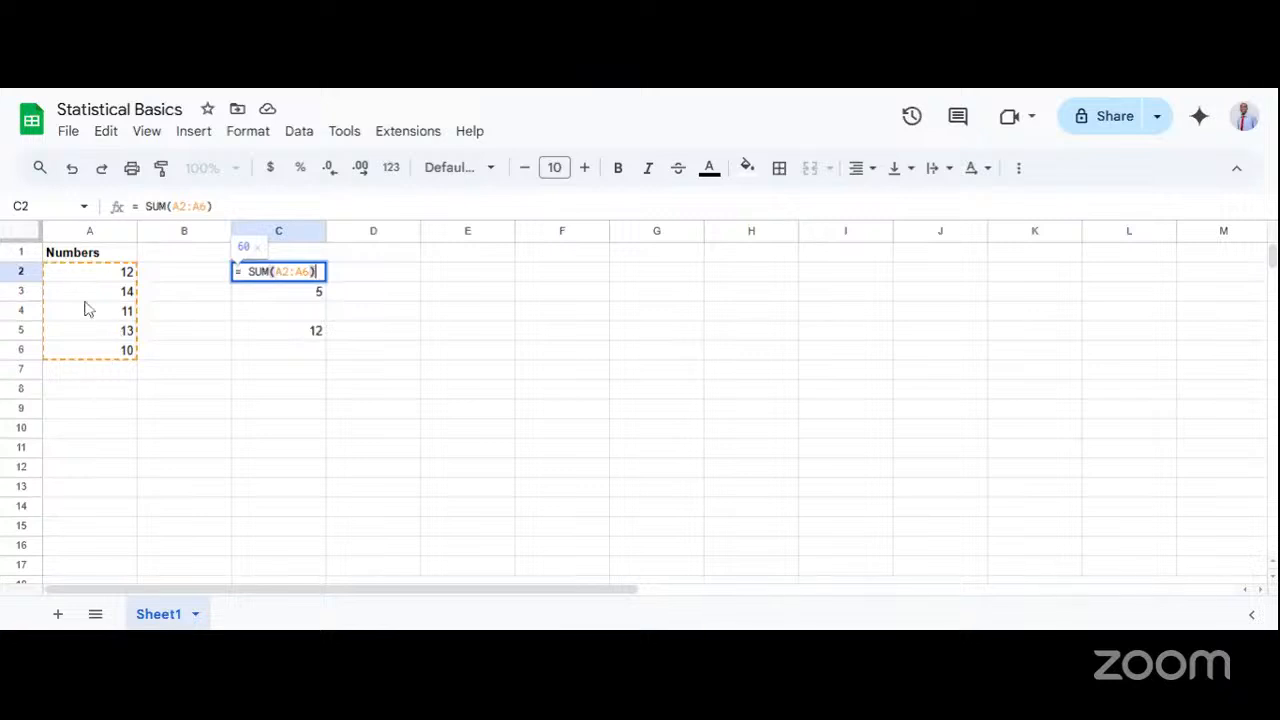
pyautogui.doubleClick(284, 296)
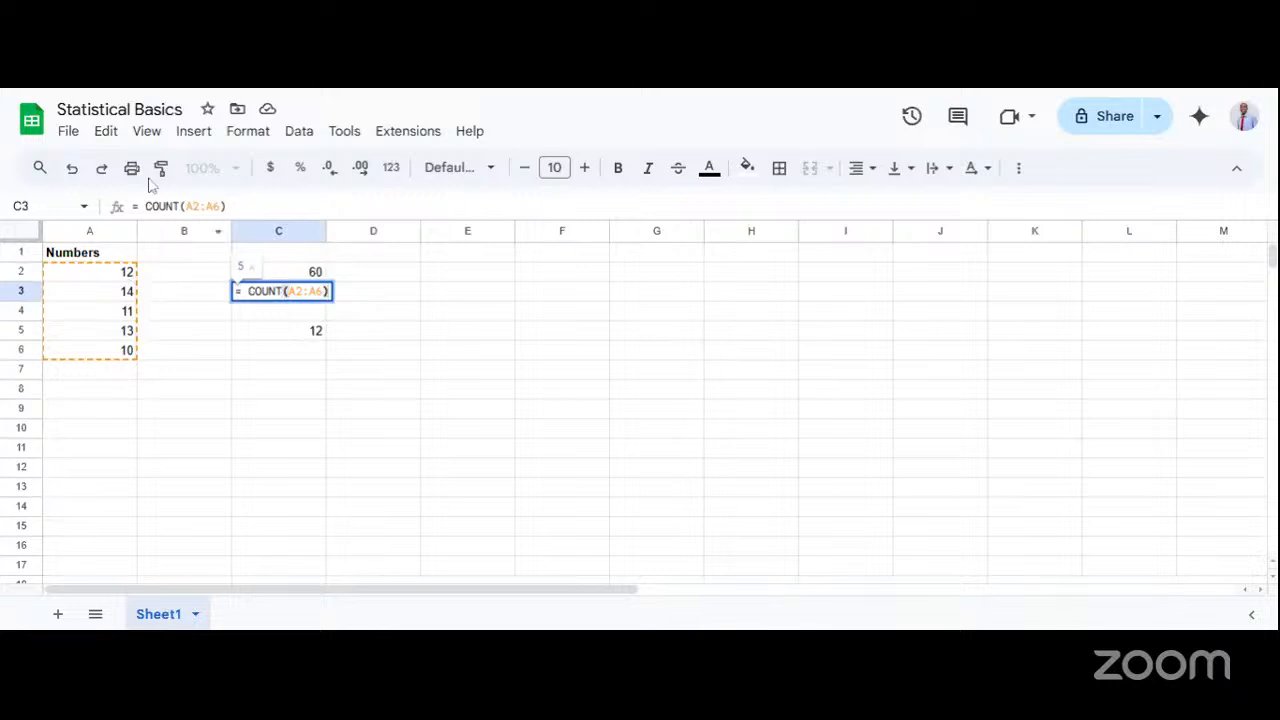
pyautogui.click(208, 335)
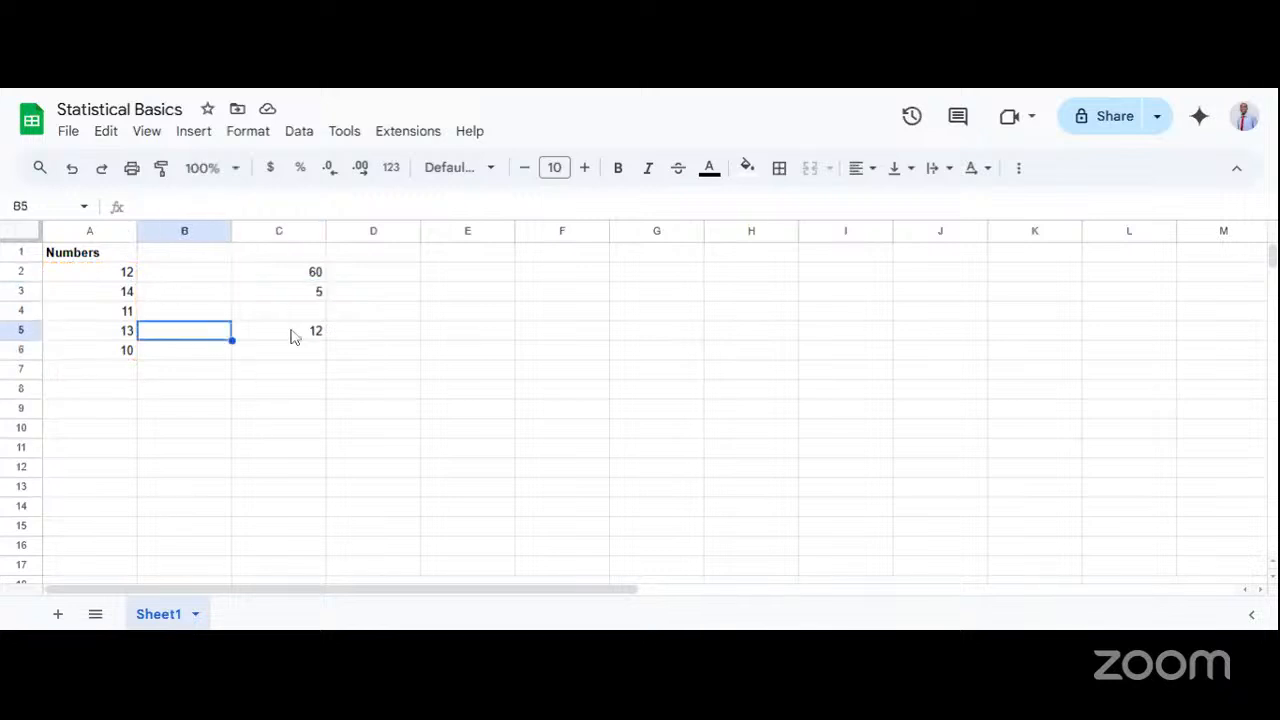
# Check the C2 and C3 references in the mean formula in cell C5, leaving the formula as it is.
pyautogui.click(300, 334)
pyautogui.doubleClick(274, 336)
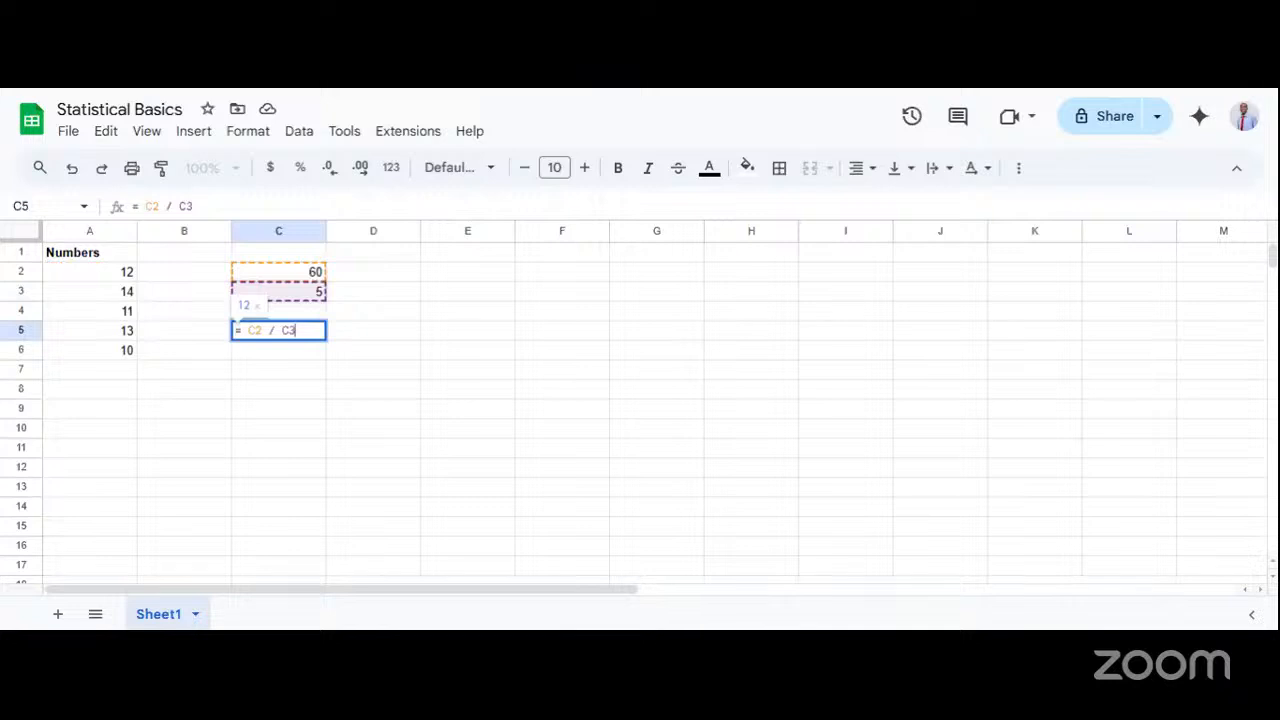
pyautogui.moveTo(248, 330); pyautogui.dragTo(263, 330)
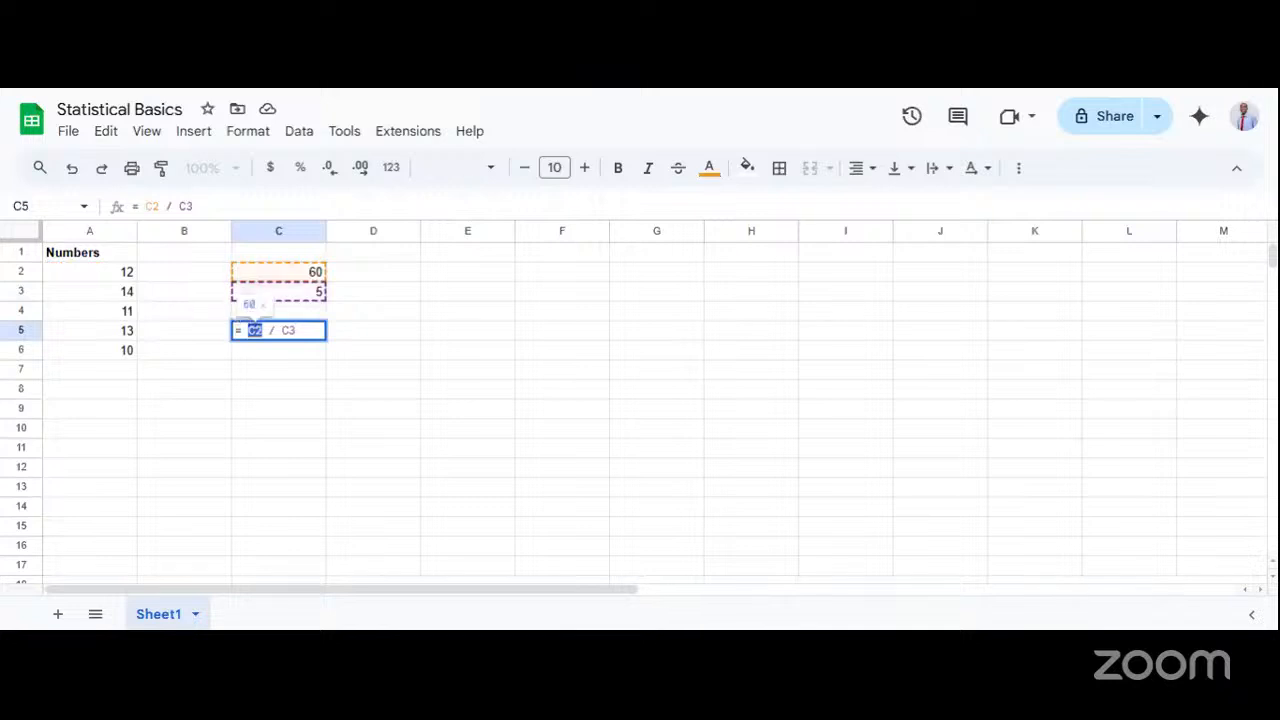
pyautogui.click(294, 330)
pyautogui.click(258, 386)
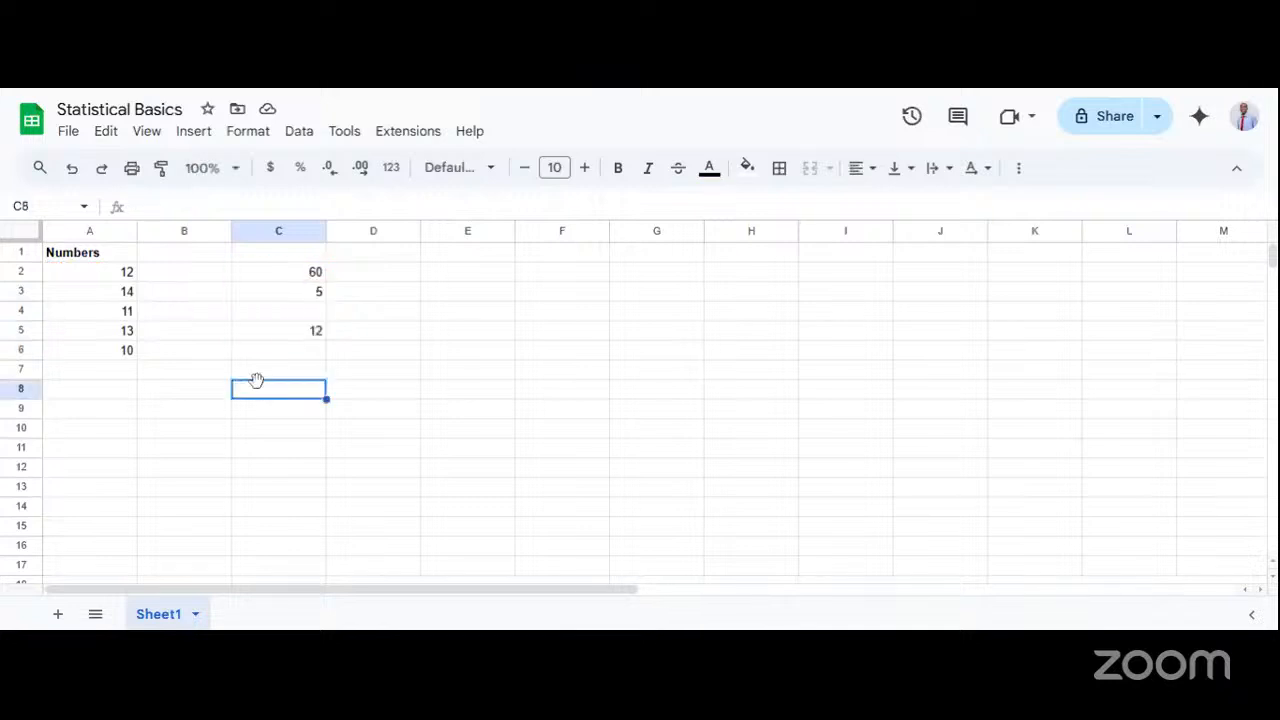
pyautogui.click(306, 338)
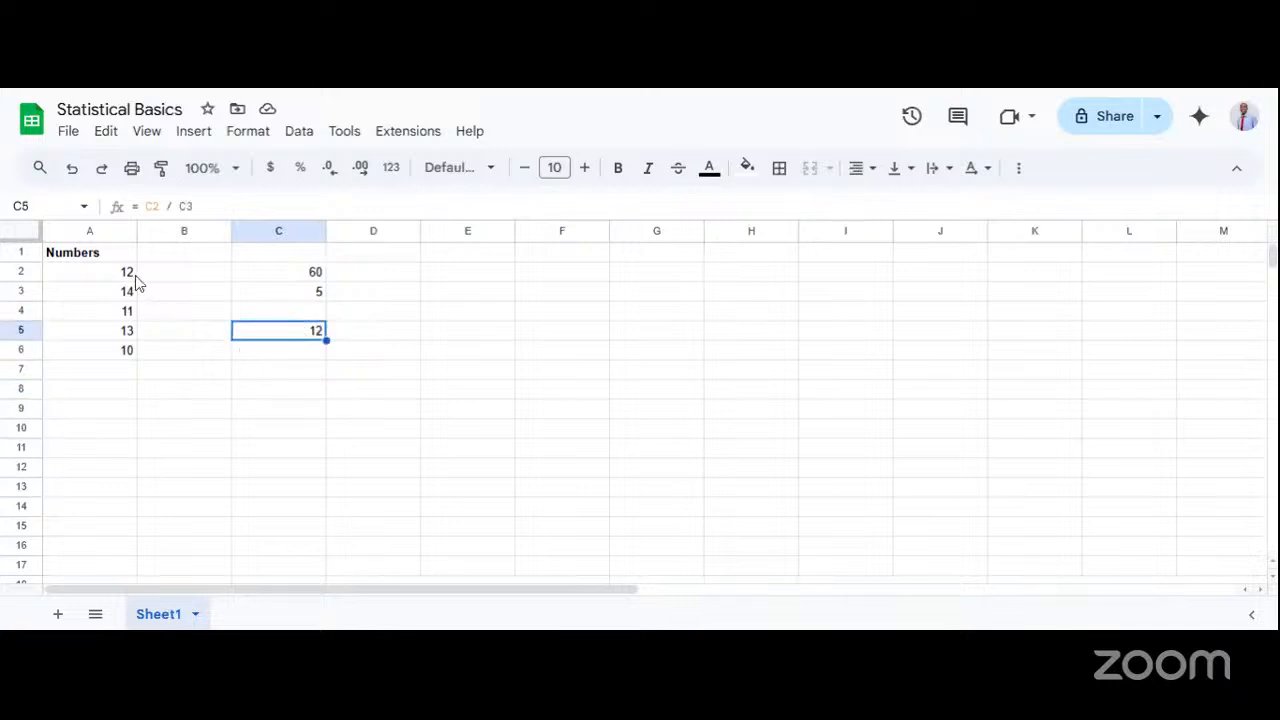
# Examine the order of the numbers in cells A2 through A6 and switch to the Measures of Central Tendency slide in Google Slides.
pyautogui.moveTo(130, 275); pyautogui.dragTo(125, 346)
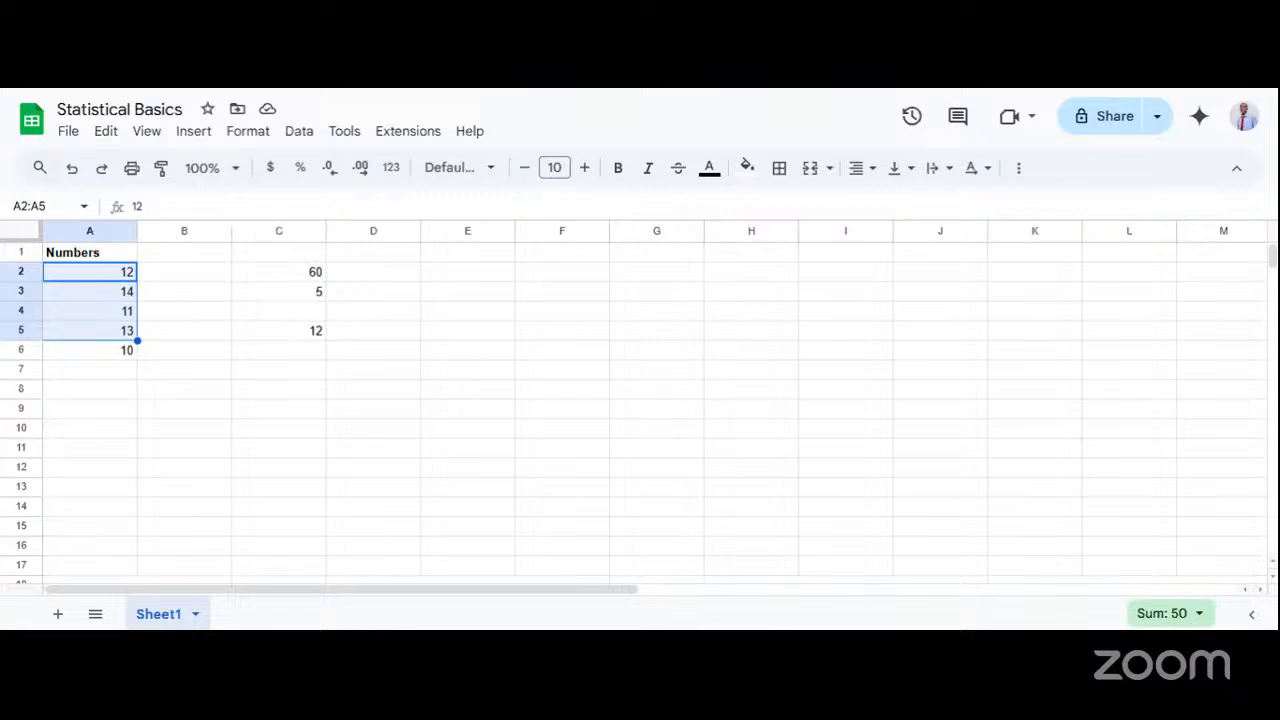
pyautogui.click(118, 358)
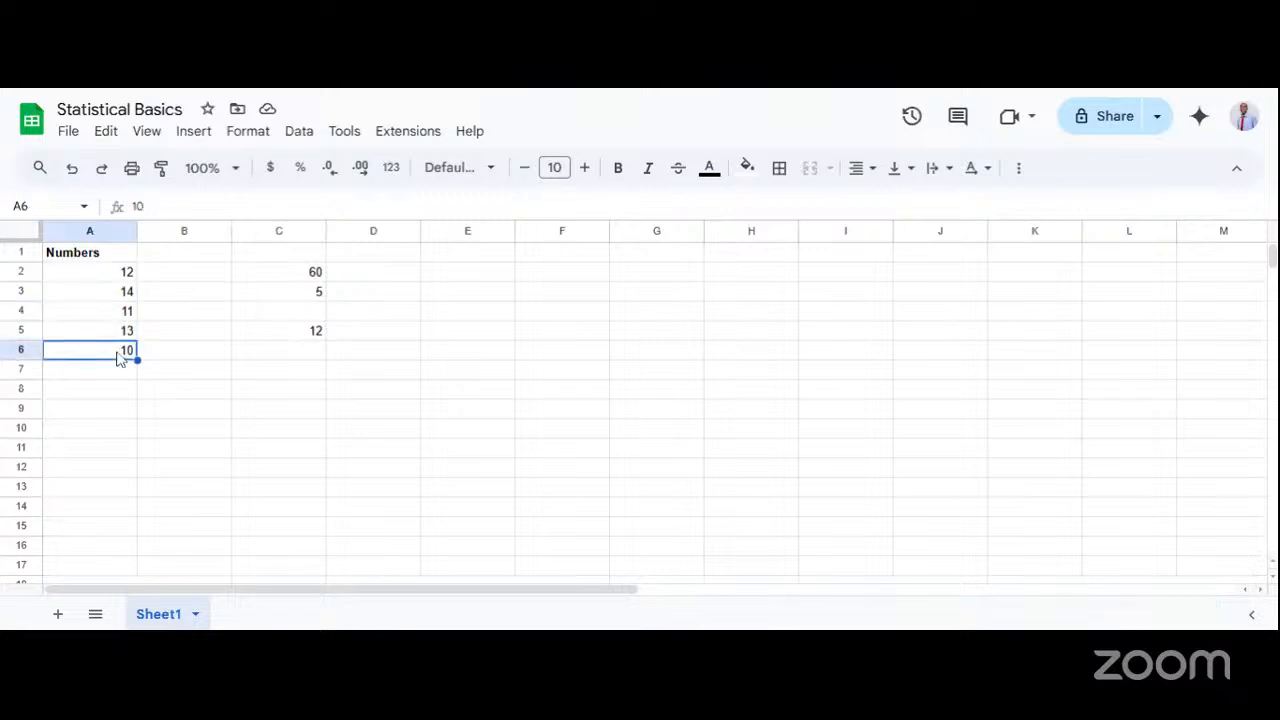
pyautogui.moveTo(120, 278); pyautogui.dragTo(120, 314)
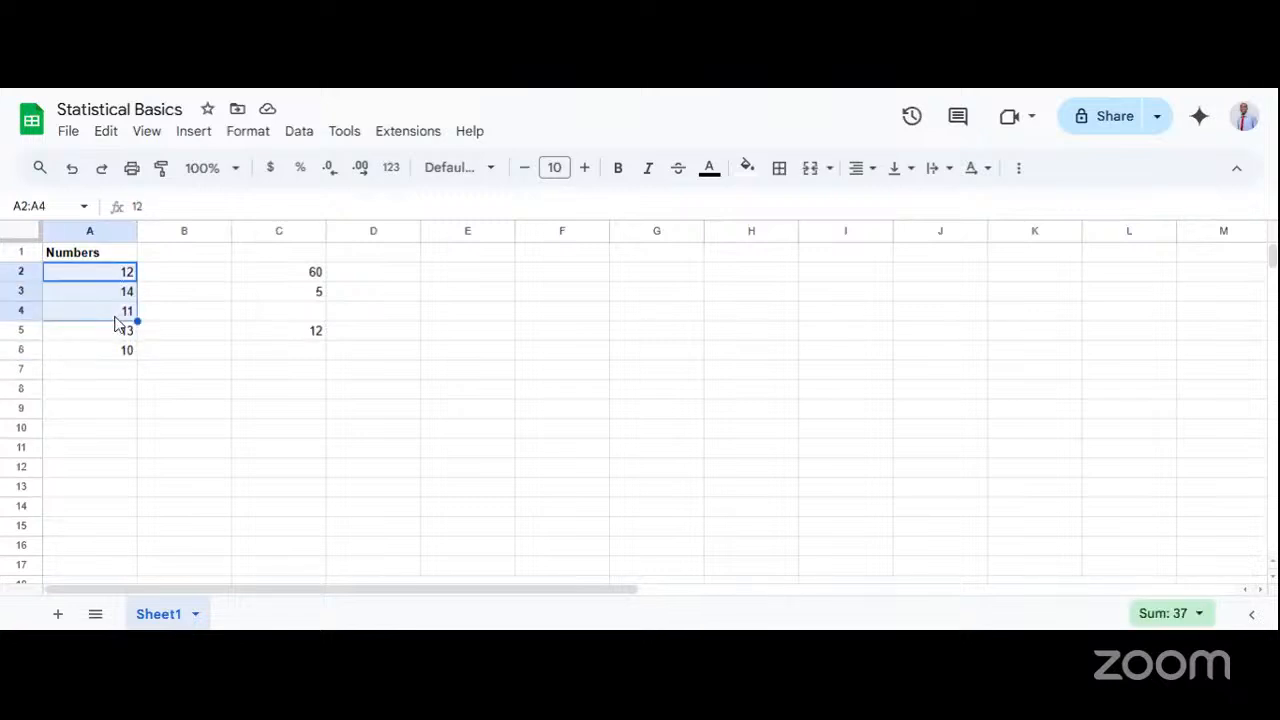
pyautogui.click(150, 318)
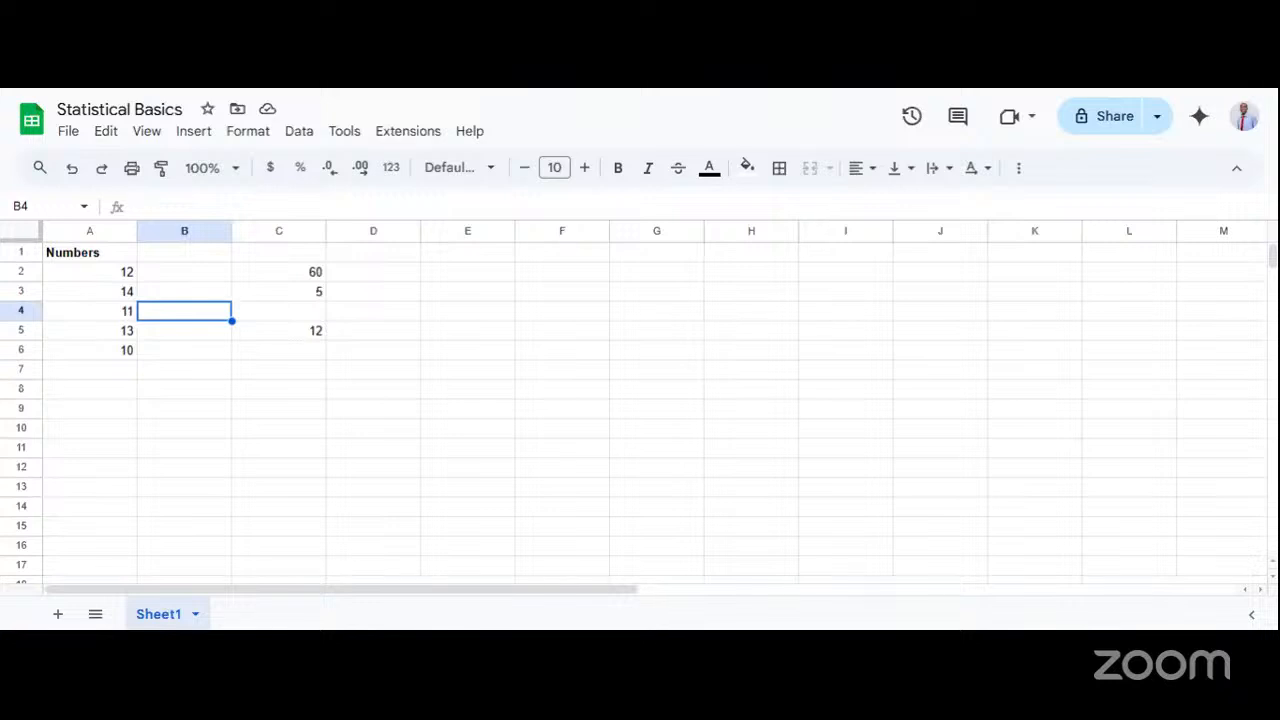
pyautogui.hotkey('ctrl', 'Tab')
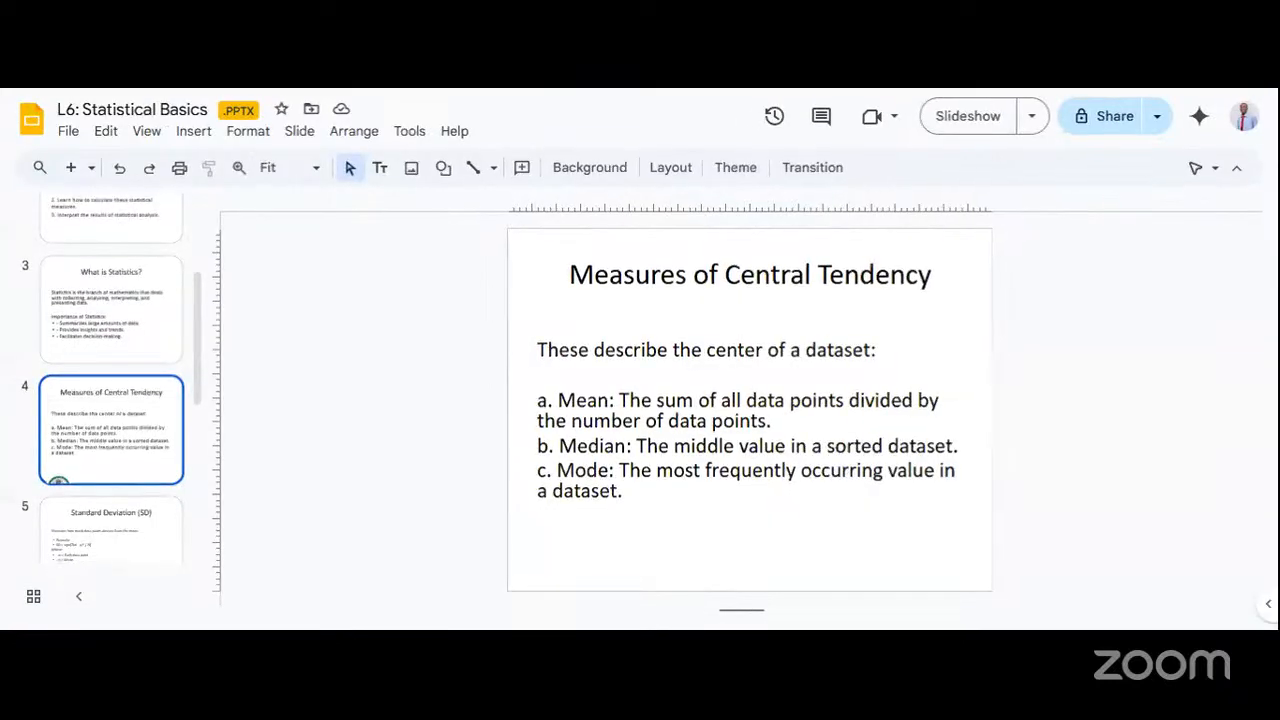
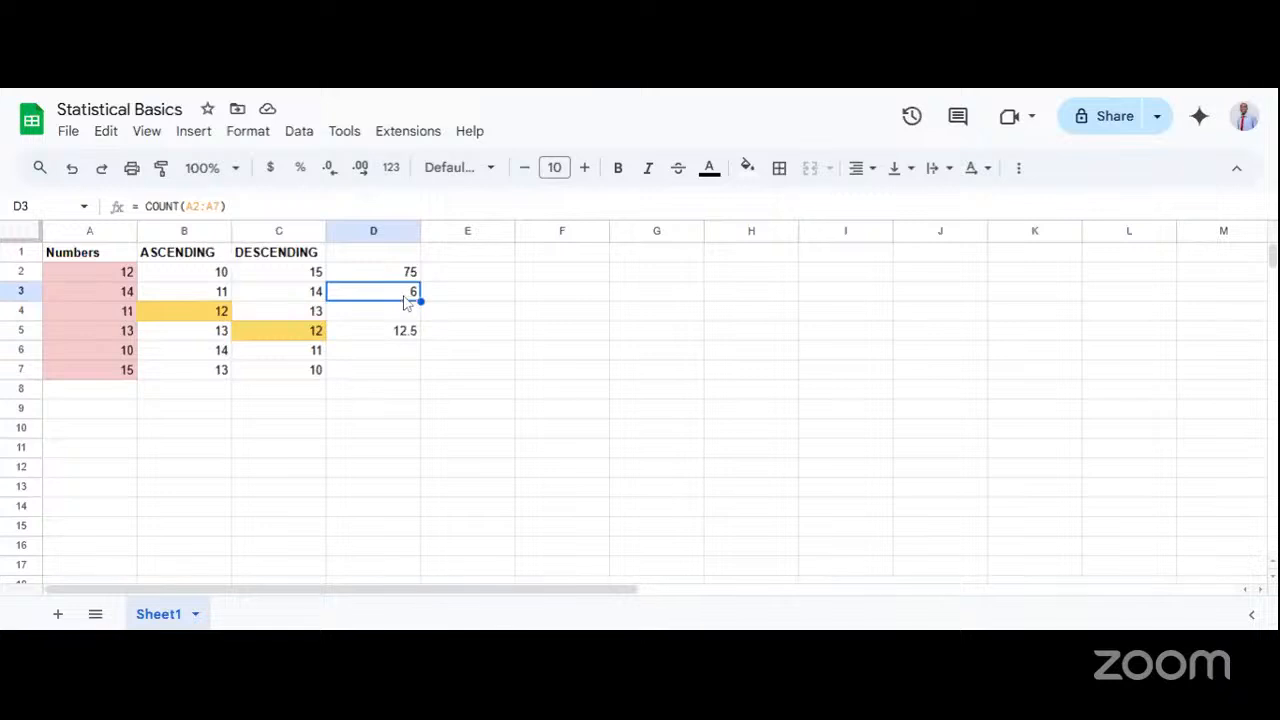
# Check the SUM formula in cell D2 and the mean formula in cell D5, leaving both as they are.
pyautogui.doubleClick(391, 277)
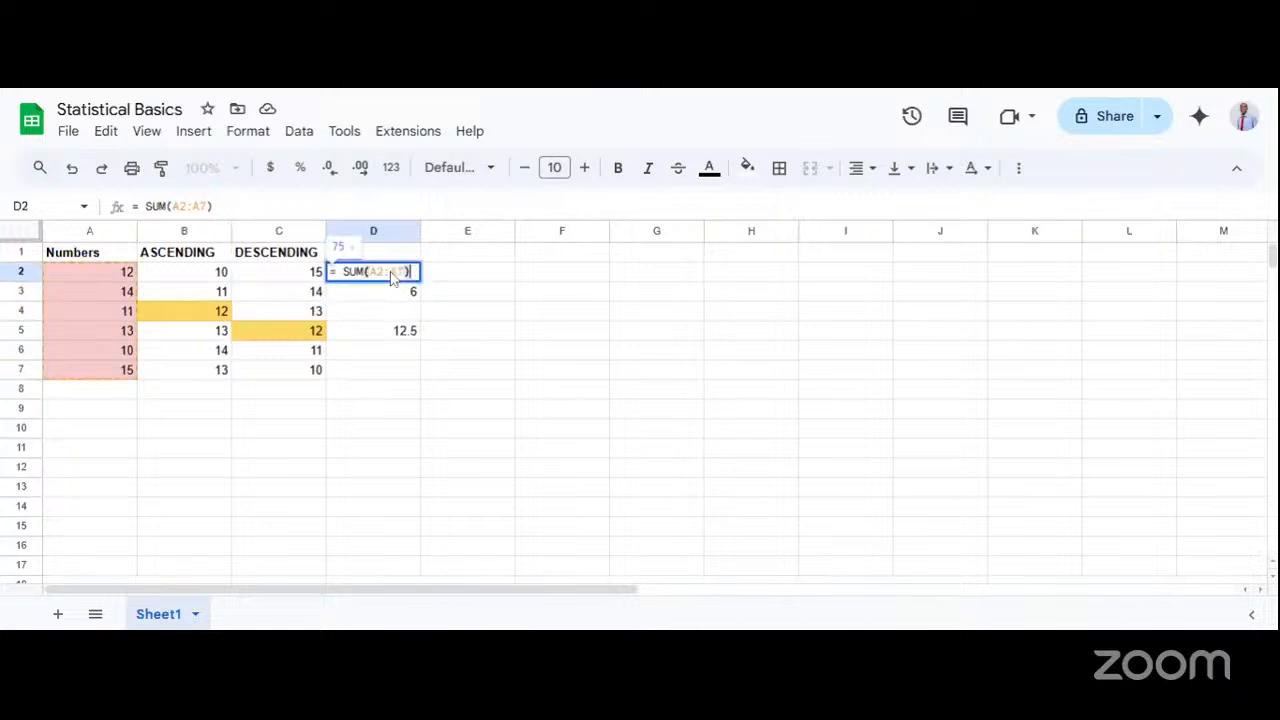
pyautogui.click(470, 297)
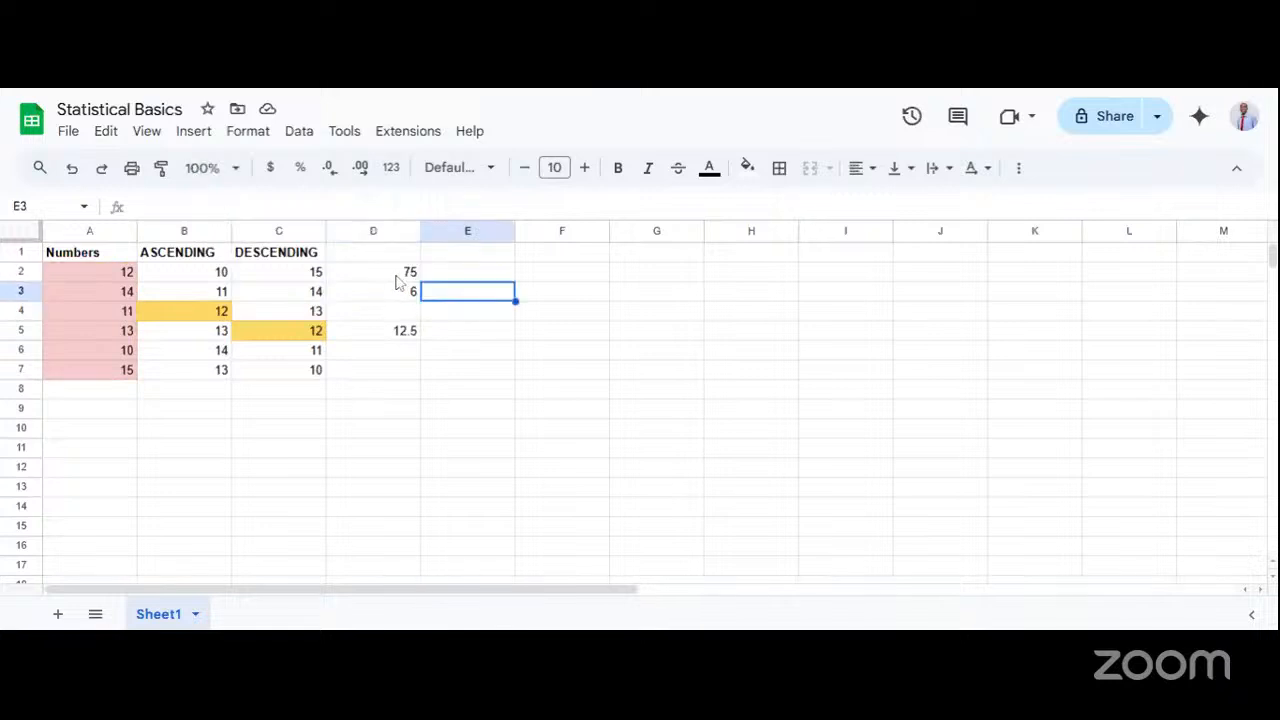
pyautogui.click(378, 280)
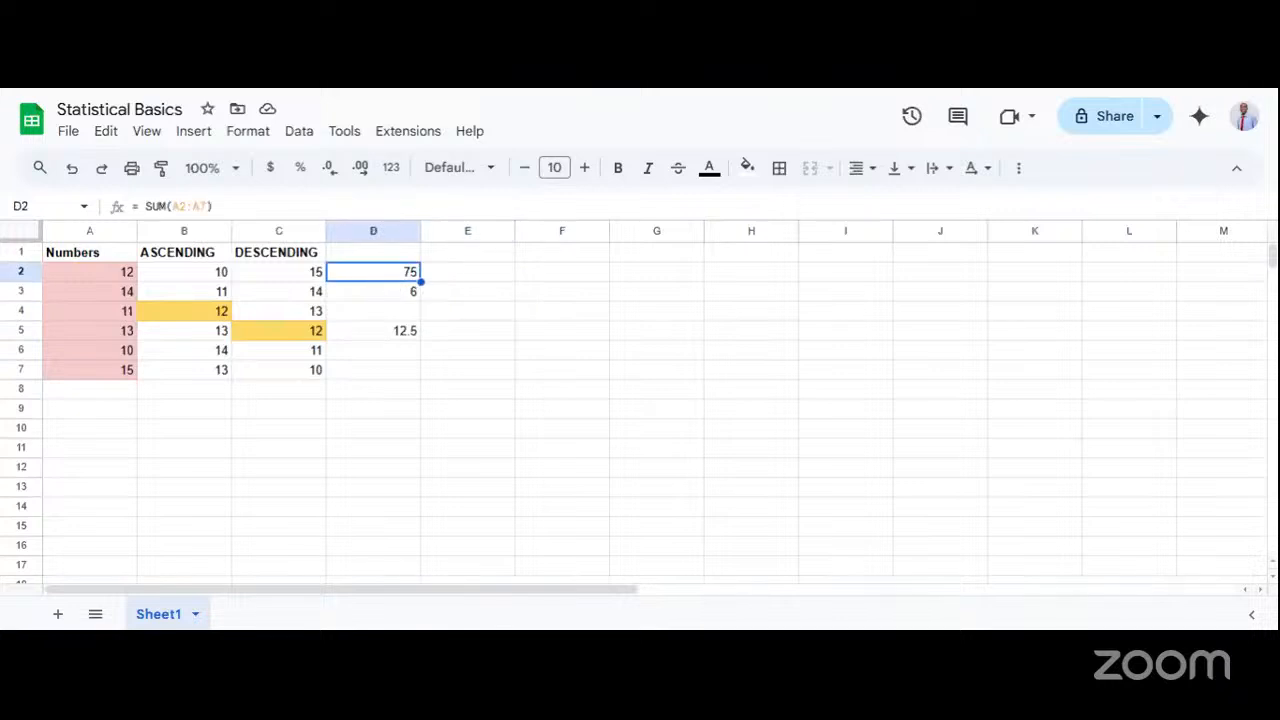
pyautogui.click(401, 343)
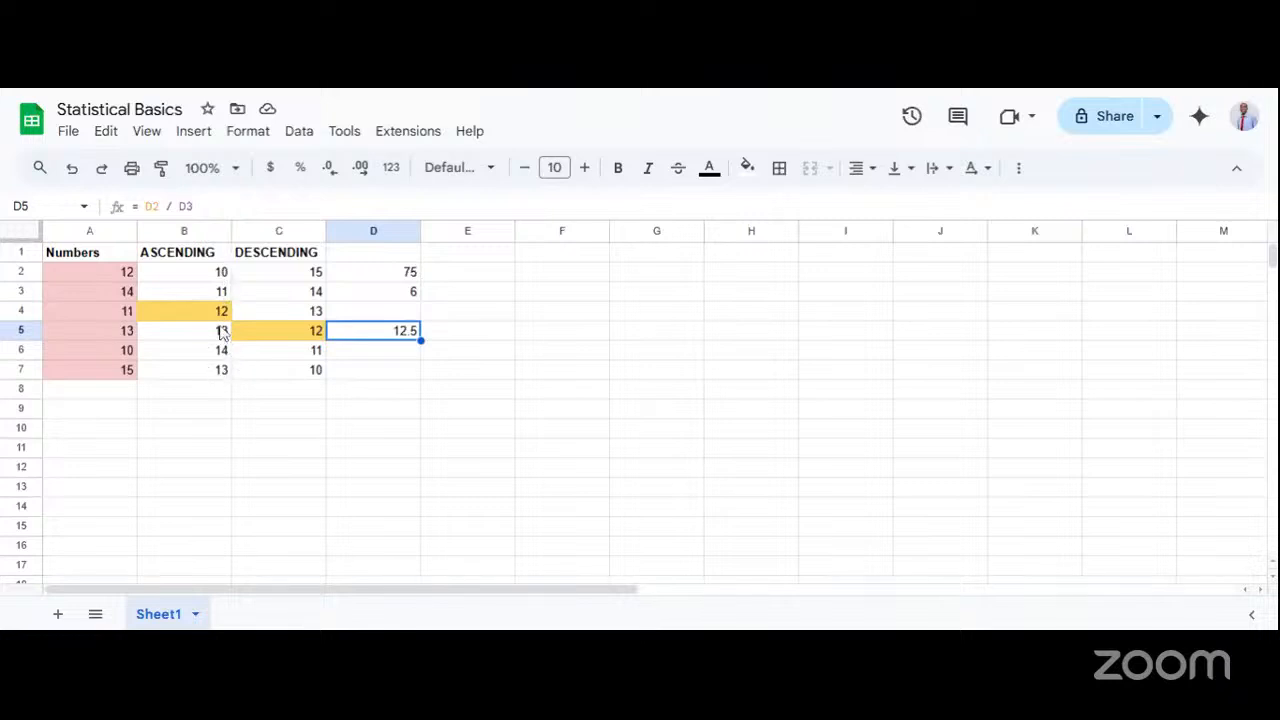
# Examine the two middle cells, B4 and B5, of the ASCENDING list in B2 through B7.
pyautogui.moveTo(222, 313); pyautogui.dragTo(221, 342)
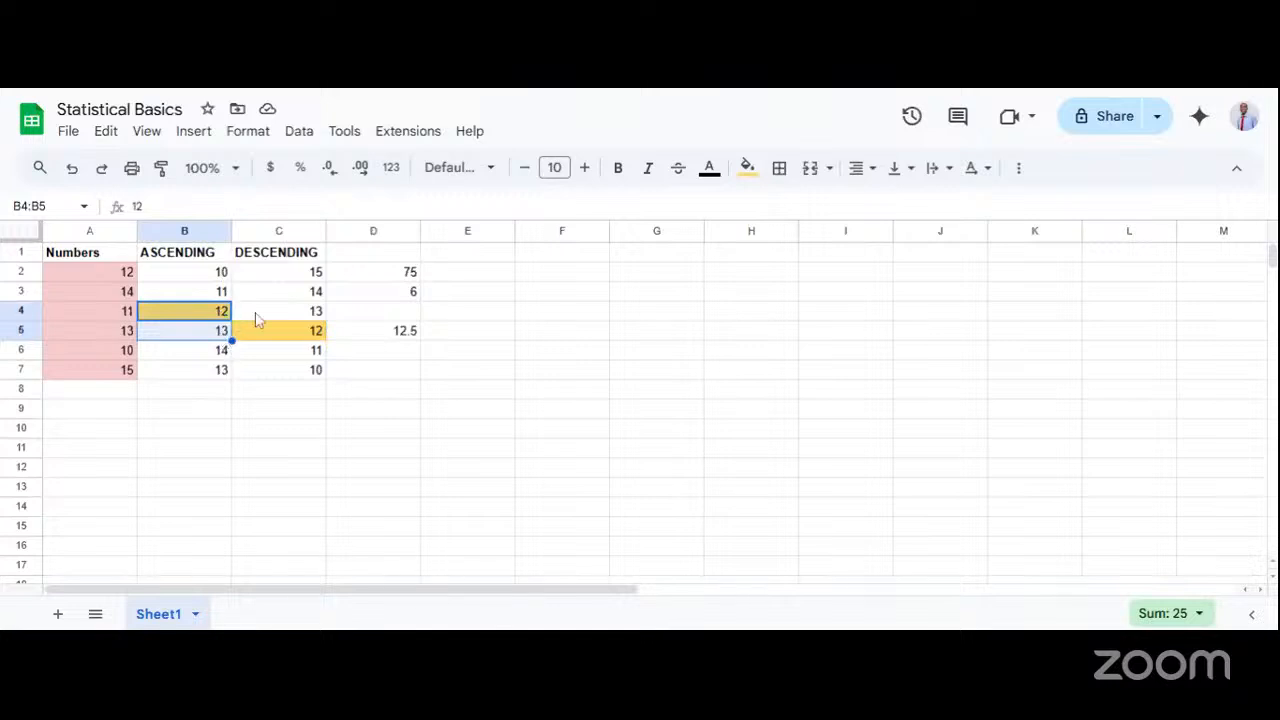
pyautogui.click(257, 318)
pyautogui.click(257, 340)
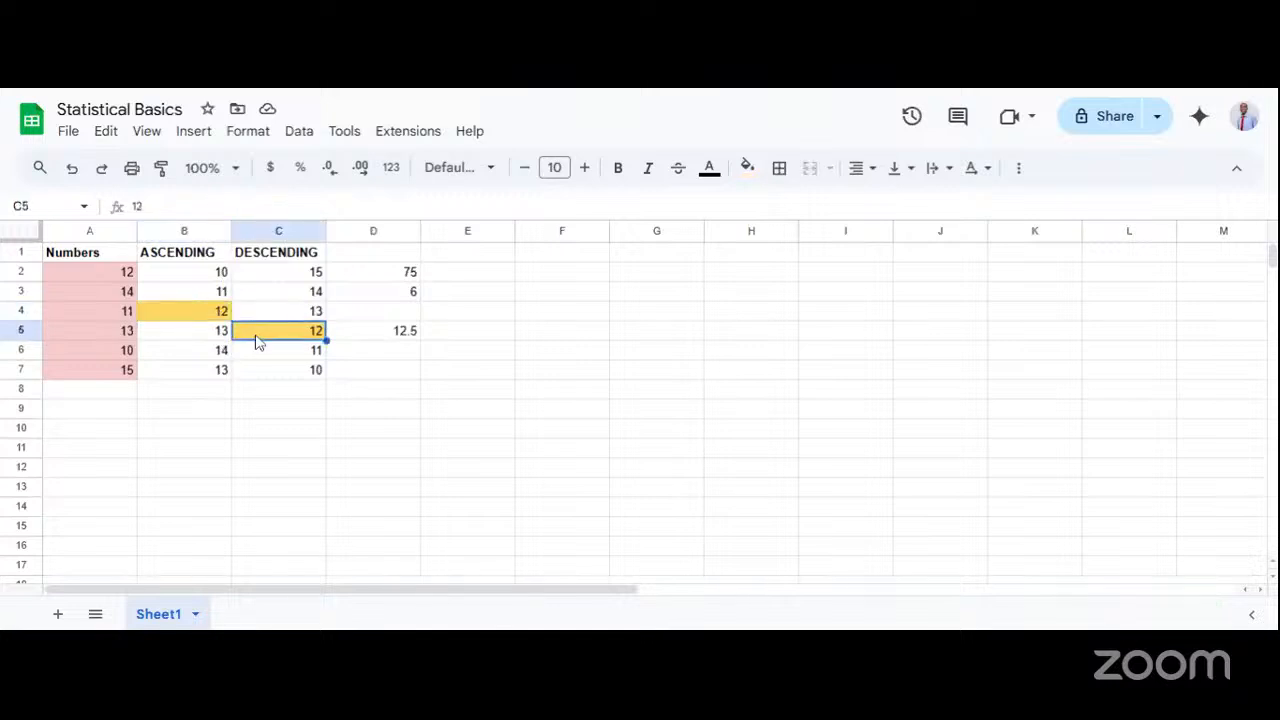
pyautogui.click(205, 342)
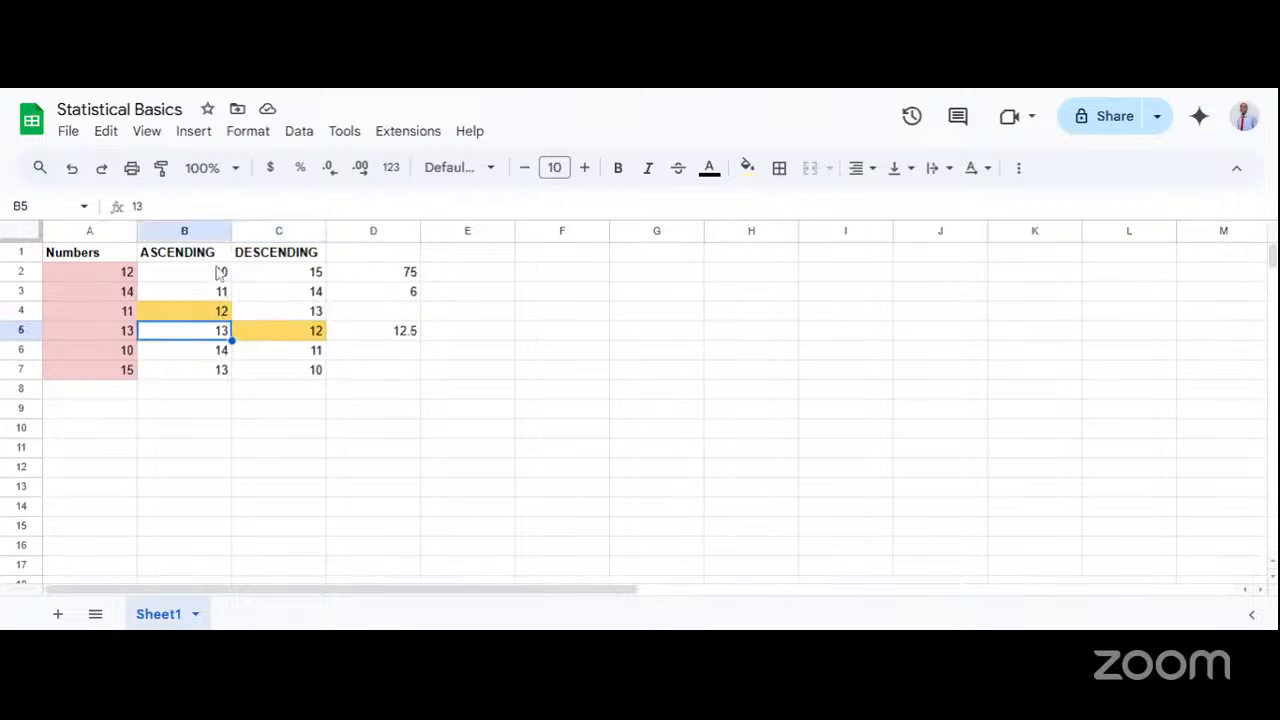
pyautogui.click(219, 276)
pyautogui.moveTo(216, 280); pyautogui.dragTo(221, 375)
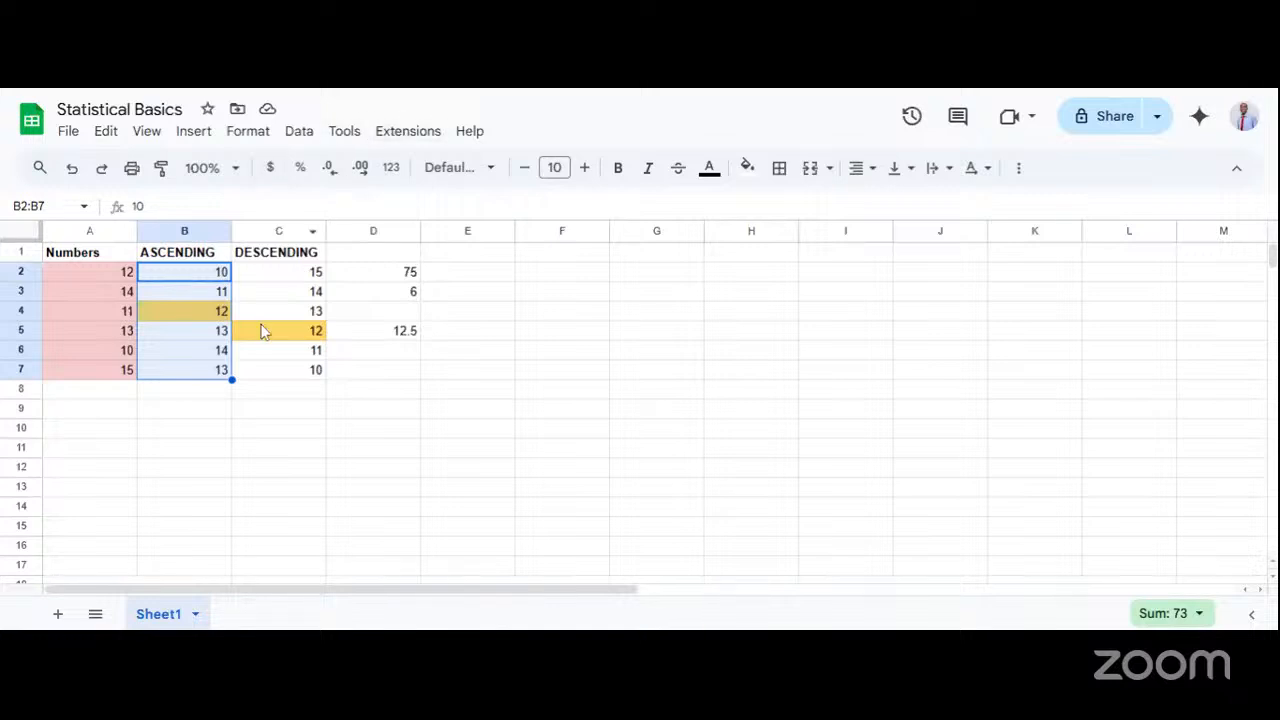
pyautogui.click(228, 334)
pyautogui.click(219, 318)
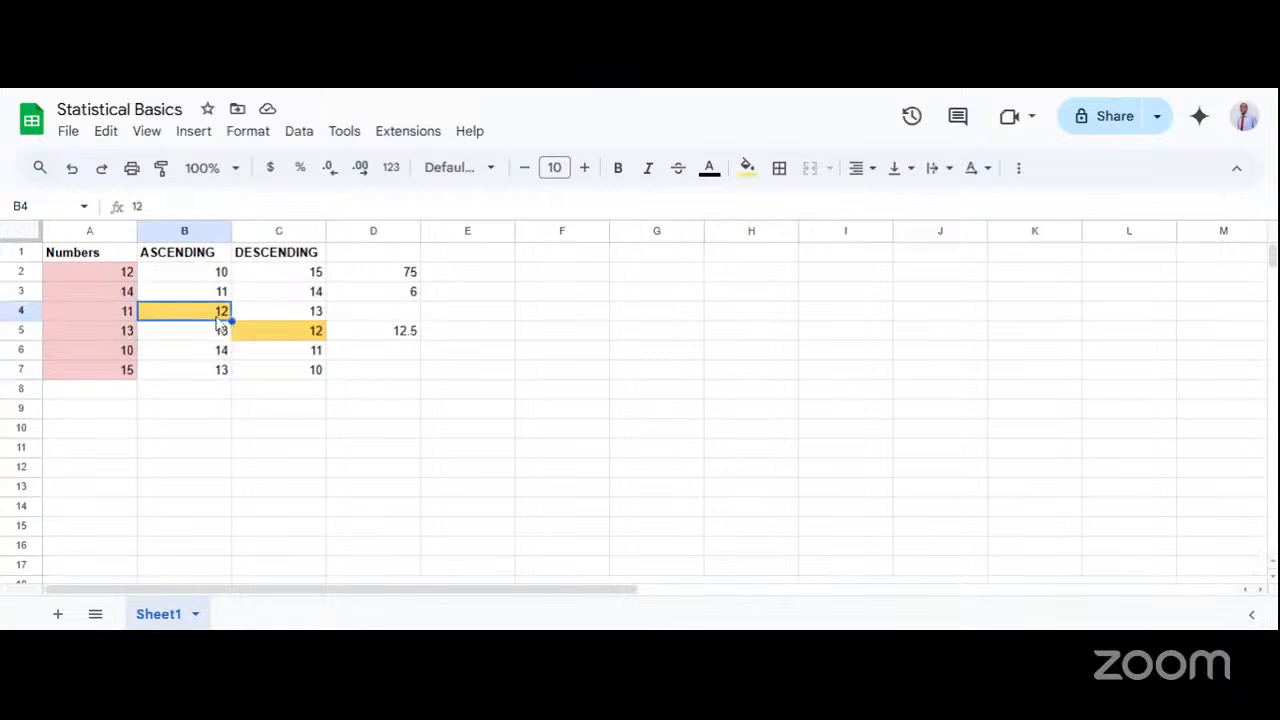
pyautogui.click(212, 340)
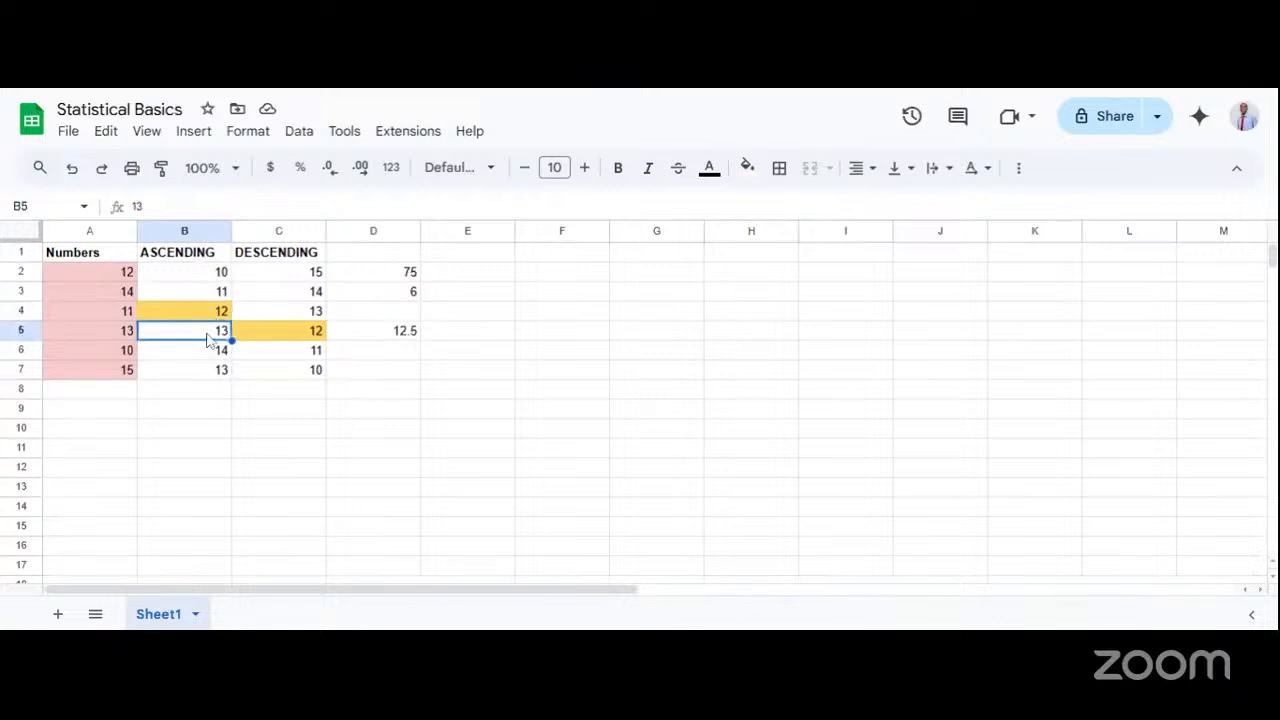
pyautogui.click(213, 315)
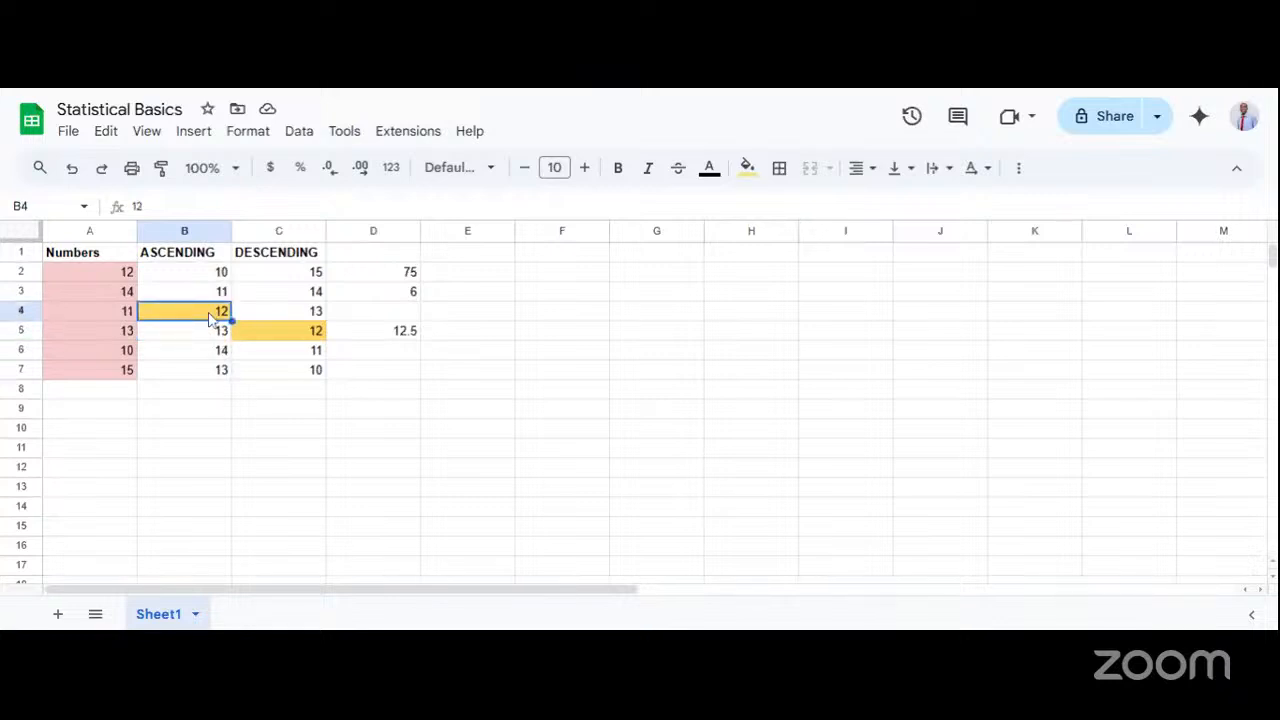
pyautogui.click(205, 330)
pyautogui.moveTo(208, 316); pyautogui.dragTo(206, 334)
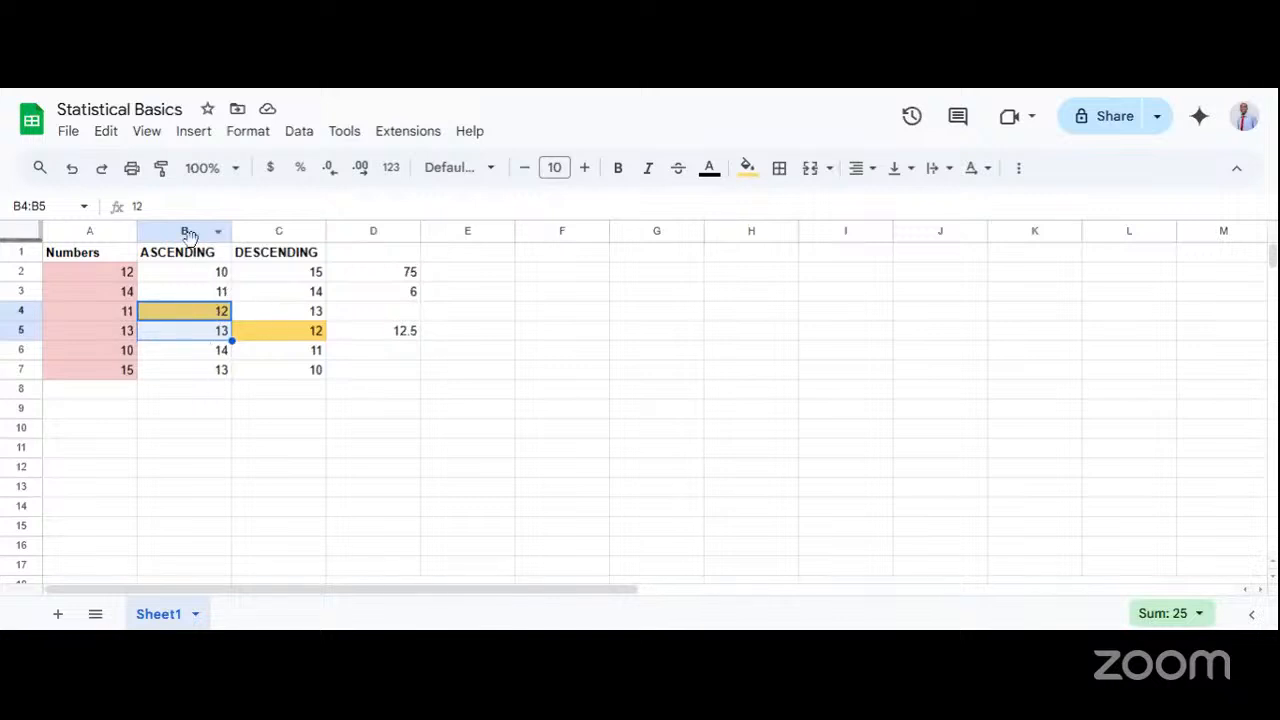
# Review the order of the numbers in the ASCENDING column from B2 to B7 and the DESCENDING column from C2 to C7.
pyautogui.click(186, 276)
pyautogui.click(182, 295)
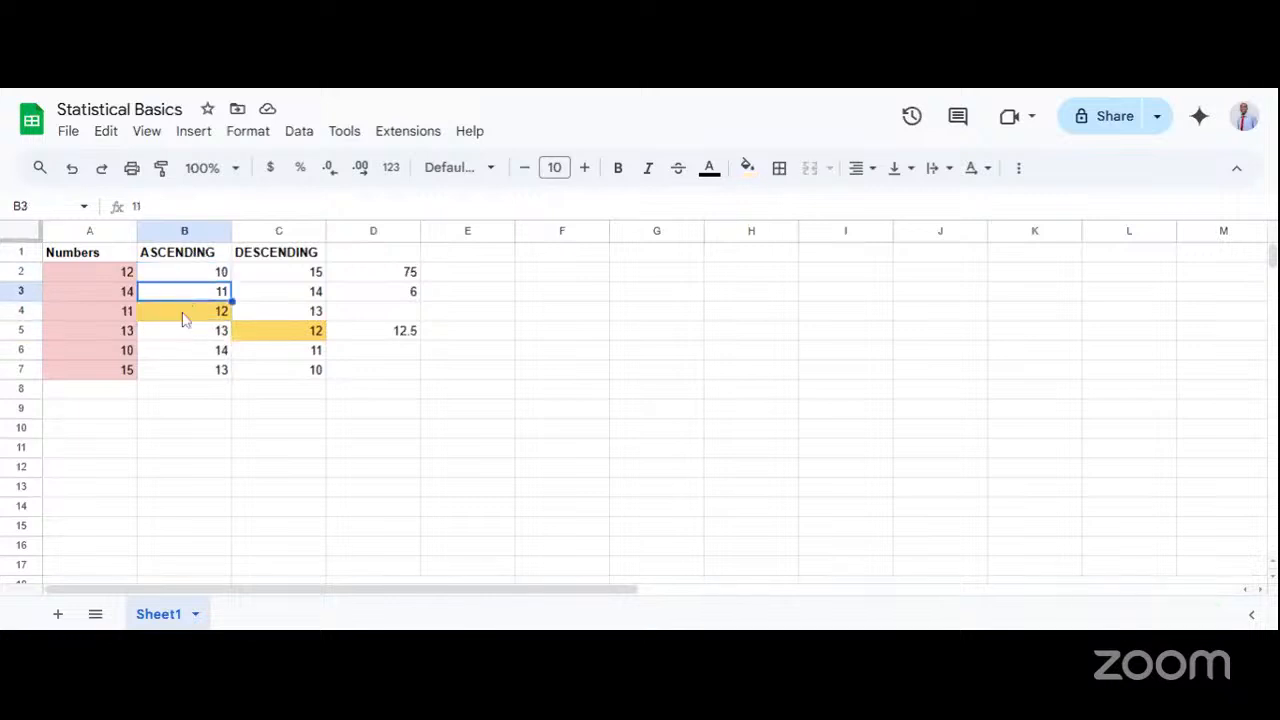
pyautogui.click(183, 318)
pyautogui.click(184, 334)
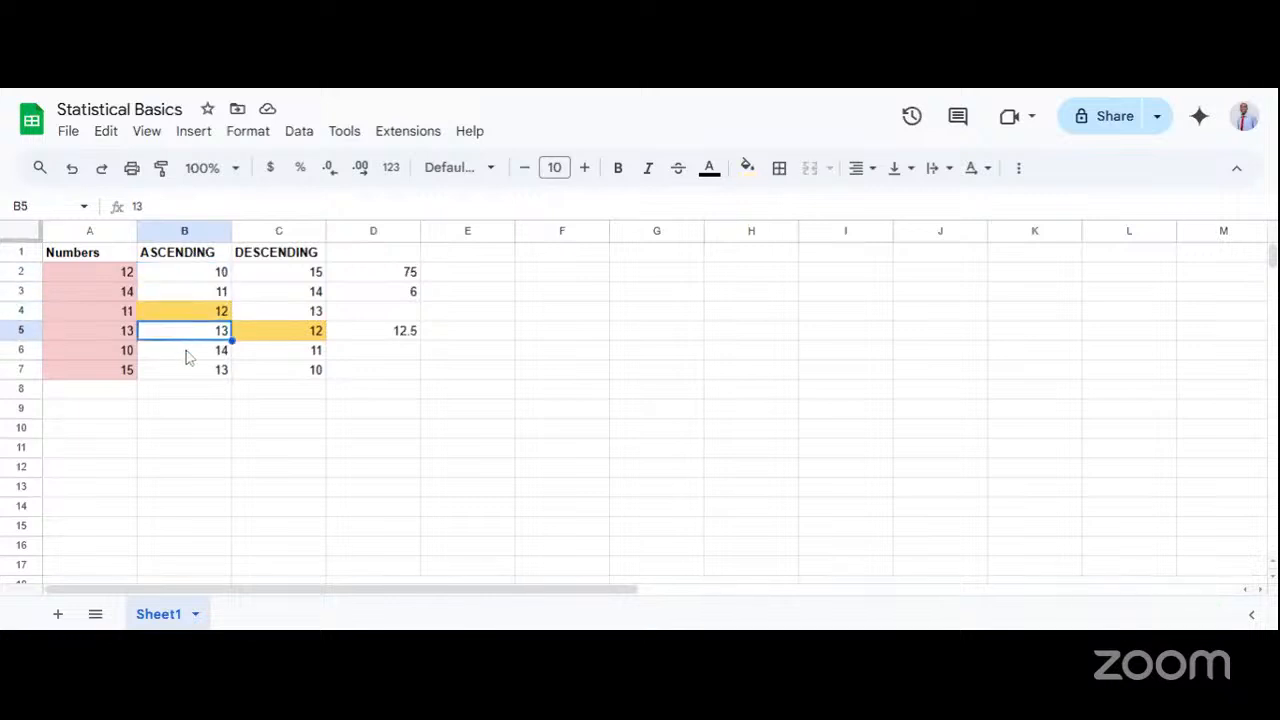
pyautogui.click(186, 356)
pyautogui.click(188, 369)
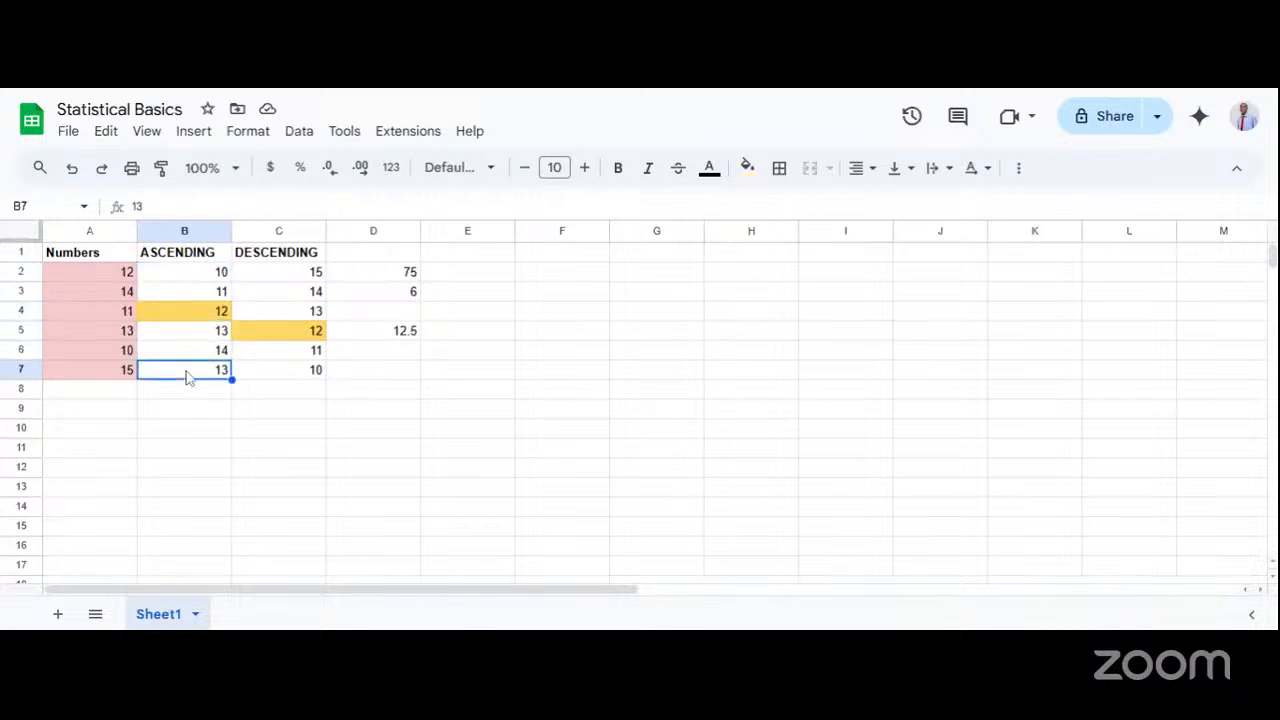
pyautogui.click(274, 278)
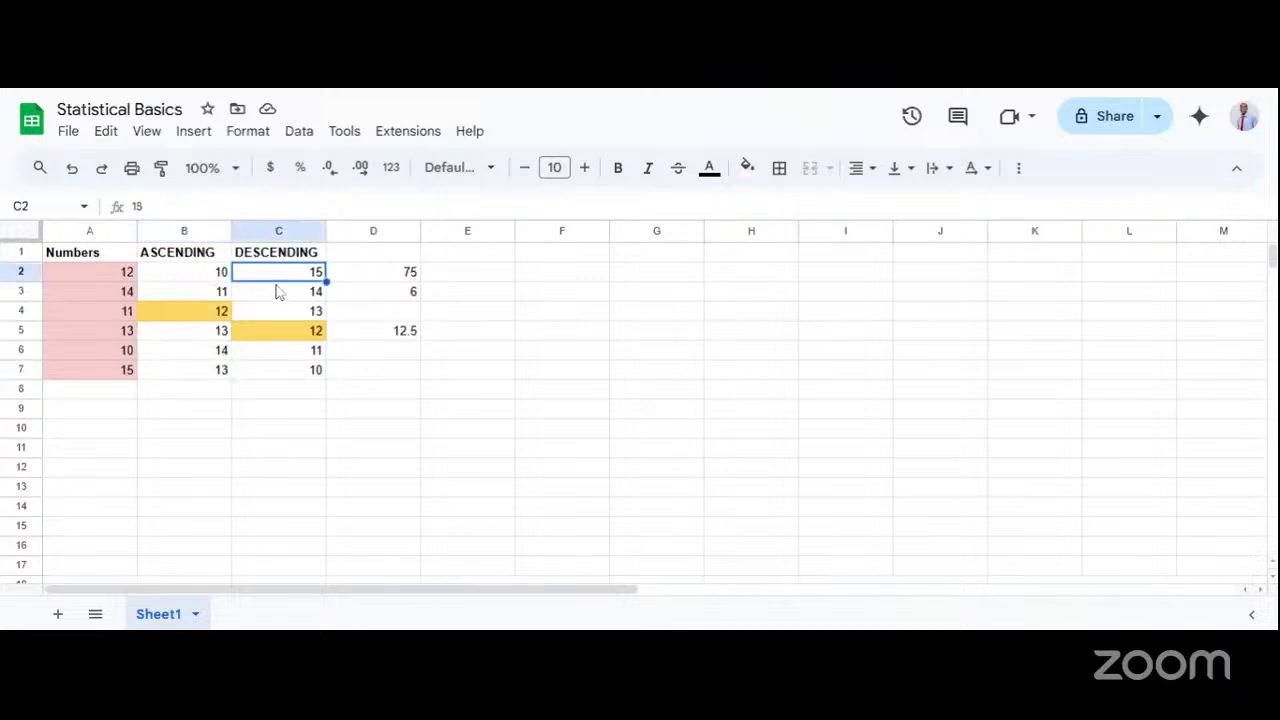
pyautogui.moveTo(282, 289); pyautogui.dragTo(283, 374)
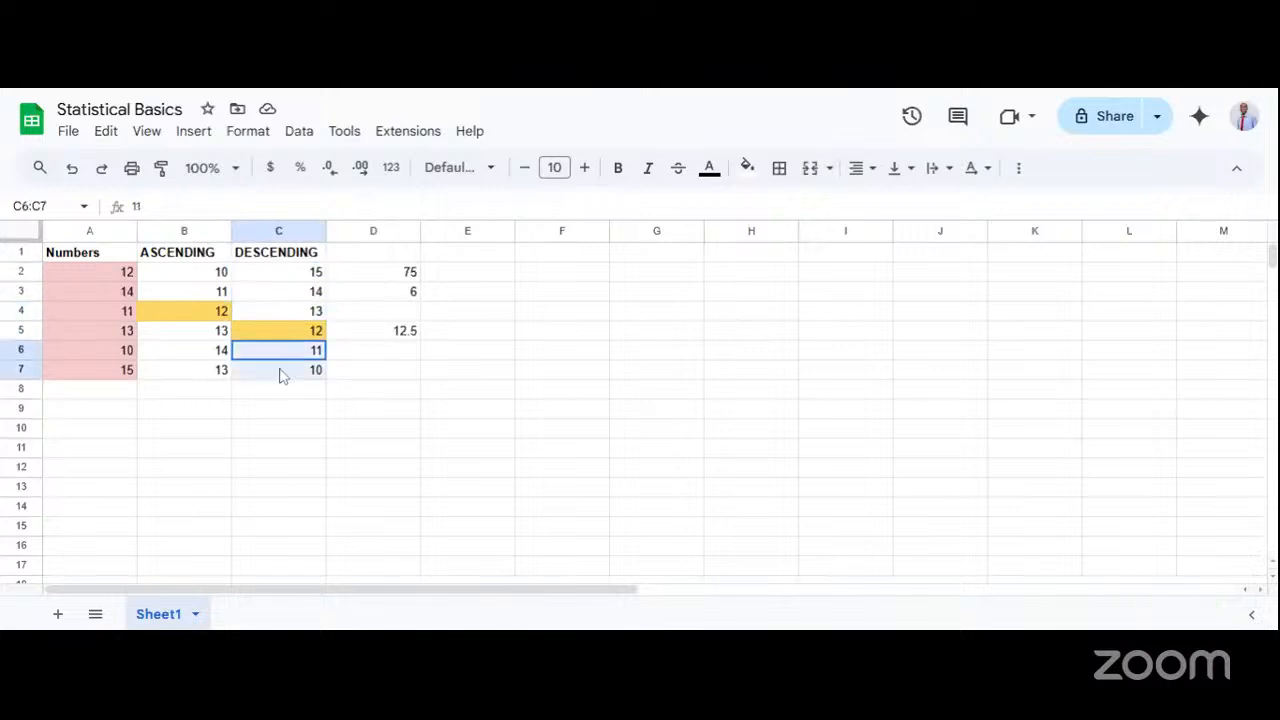
# Compare the middle pair B4:B5 of the ASCENDING column with the middle pair C4:C5 of the DESCENDING column.
pyautogui.click(214, 318)
pyautogui.moveTo(220, 318); pyautogui.dragTo(220, 330)
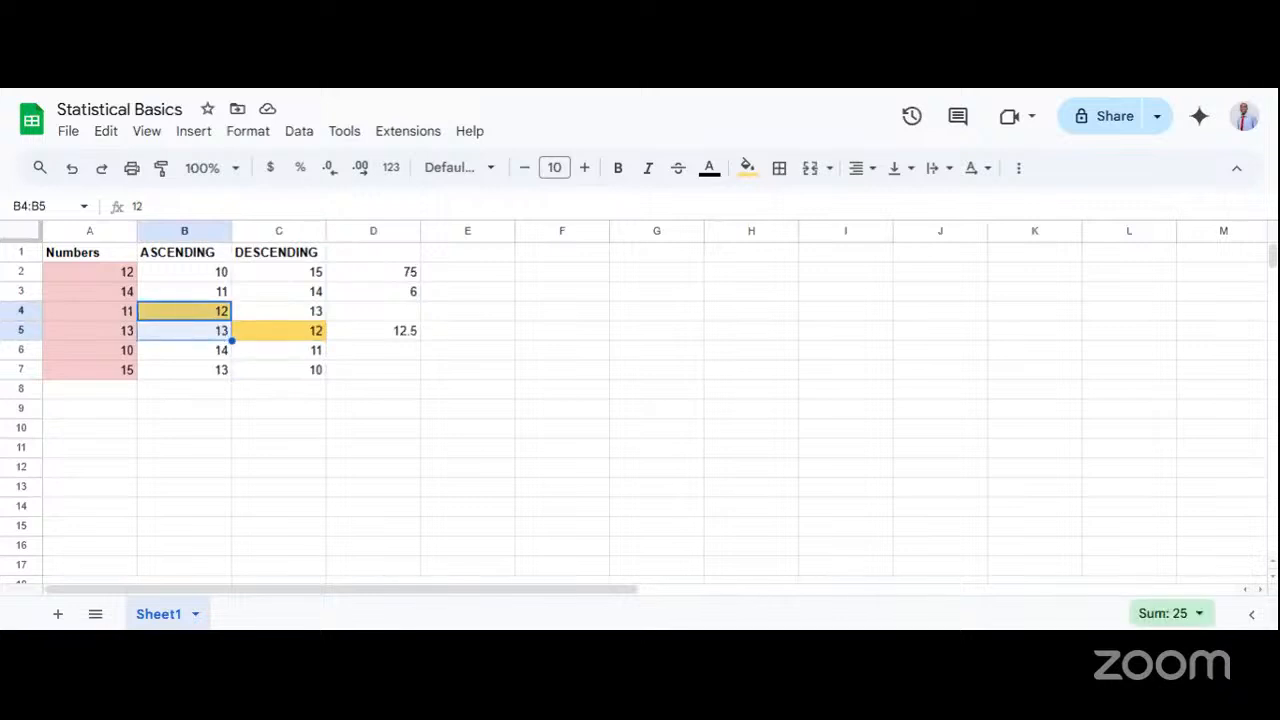
pyautogui.click(280, 317)
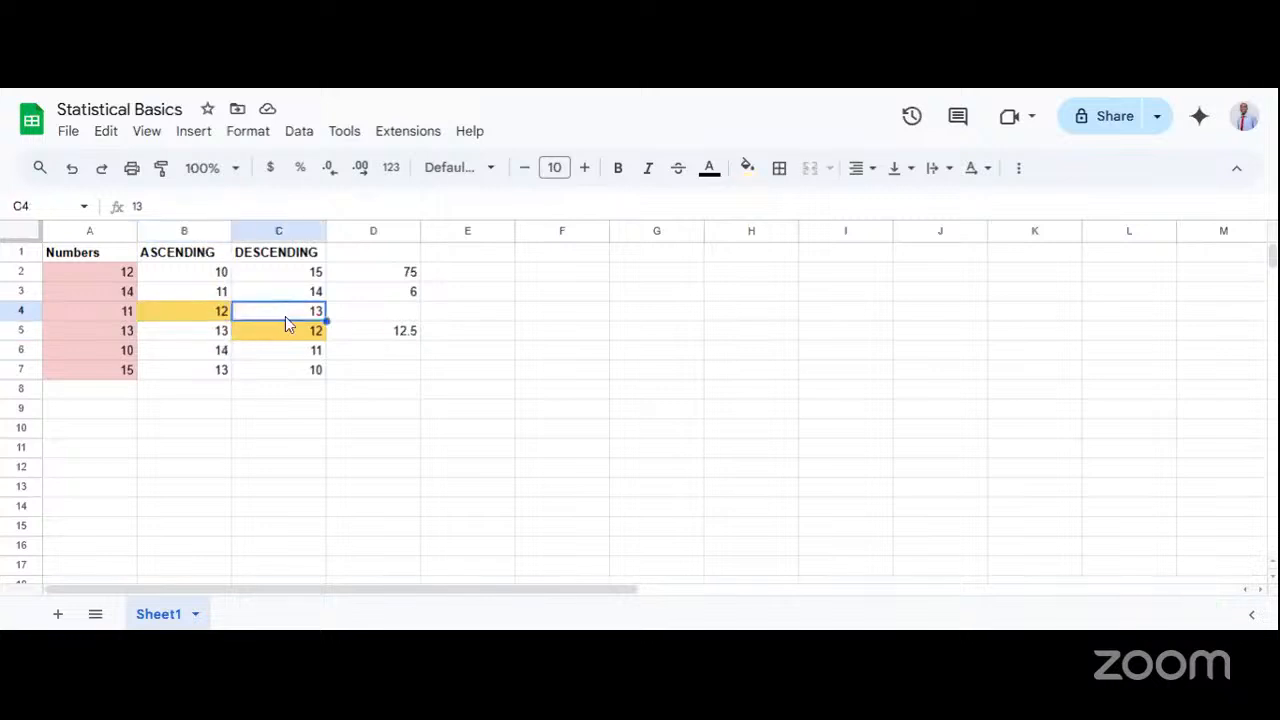
pyautogui.moveTo(285, 318); pyautogui.dragTo(288, 331)
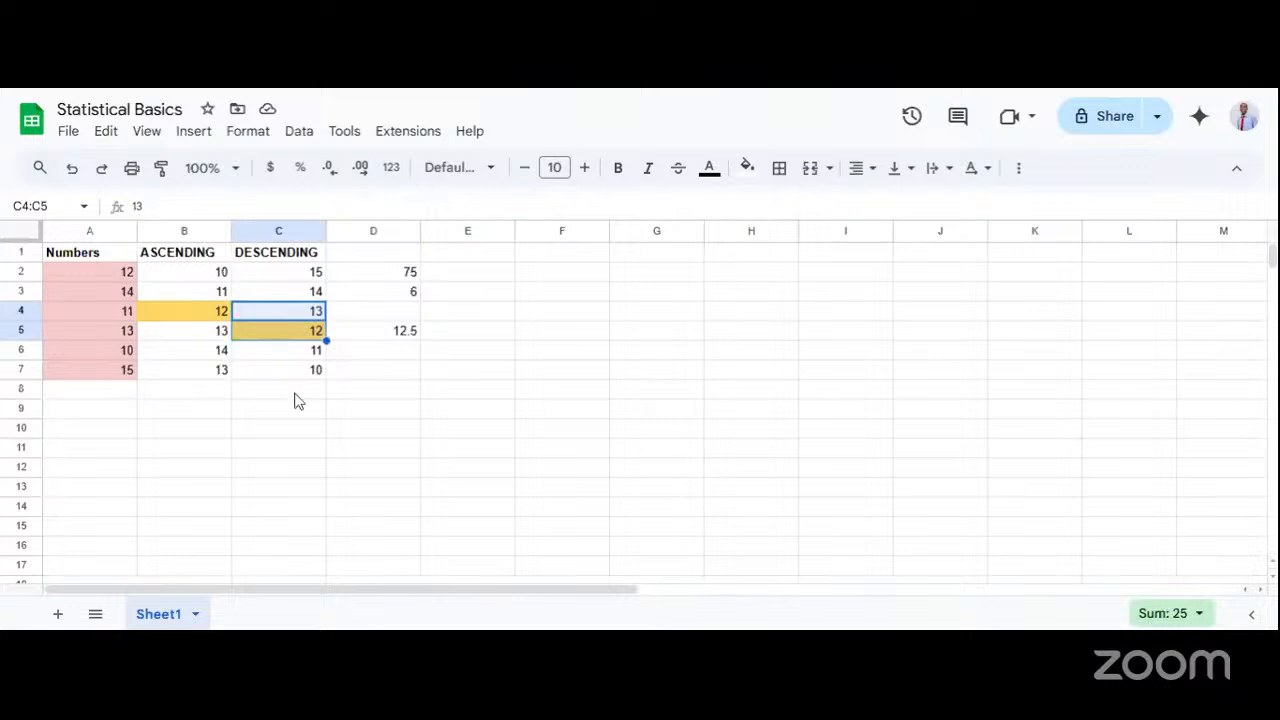
pyautogui.click(358, 374)
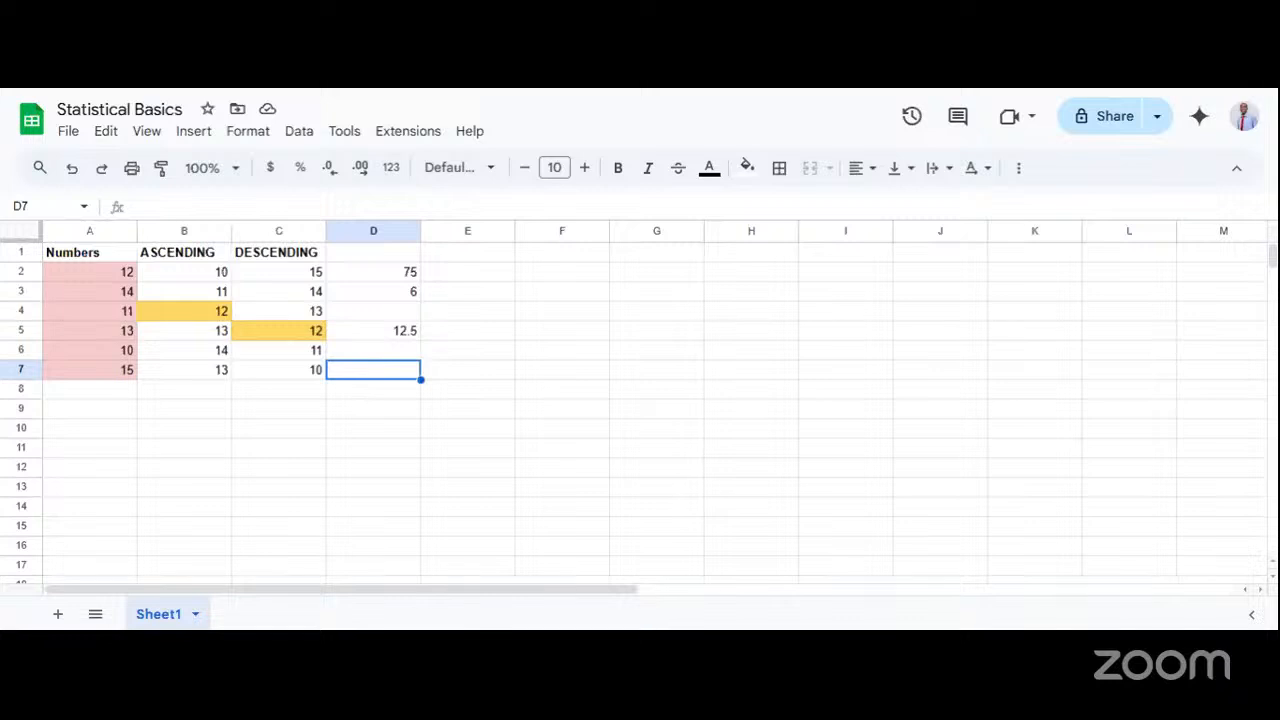
# Compare the mean in cell D5 with the middle pairs in B4:B5 and C4:C5.
pyautogui.click(402, 330)
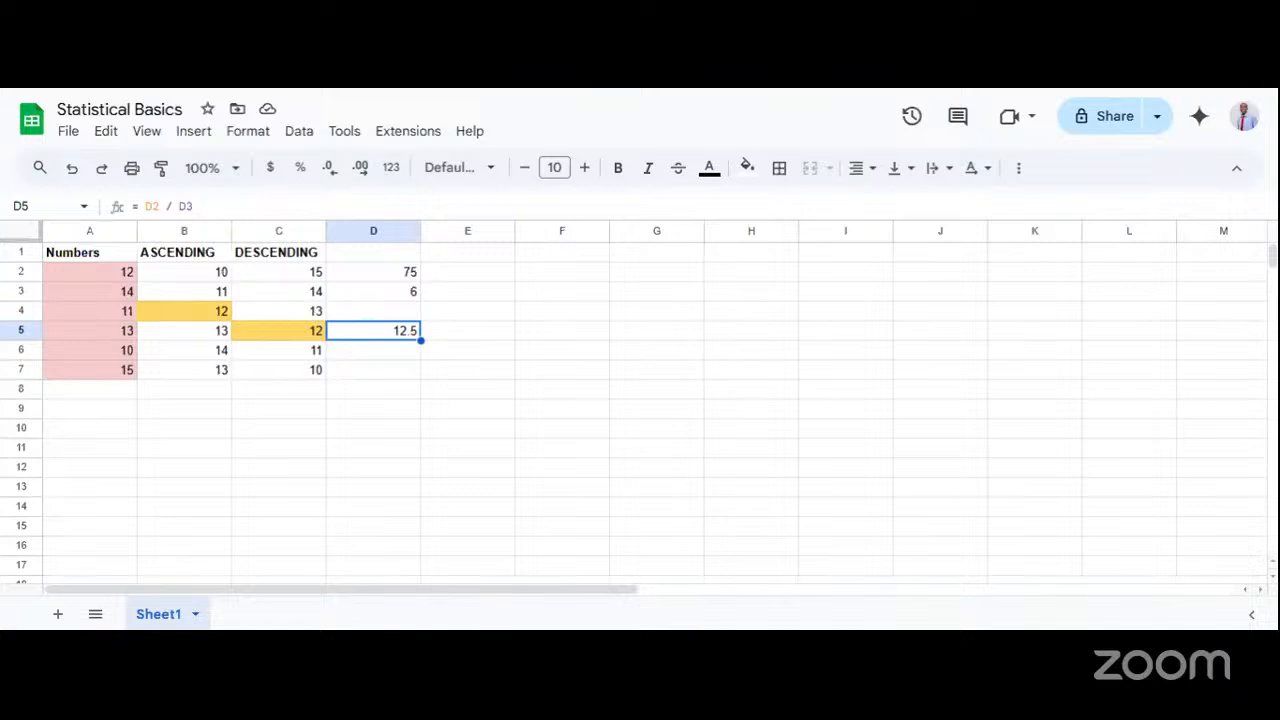
pyautogui.click(408, 357)
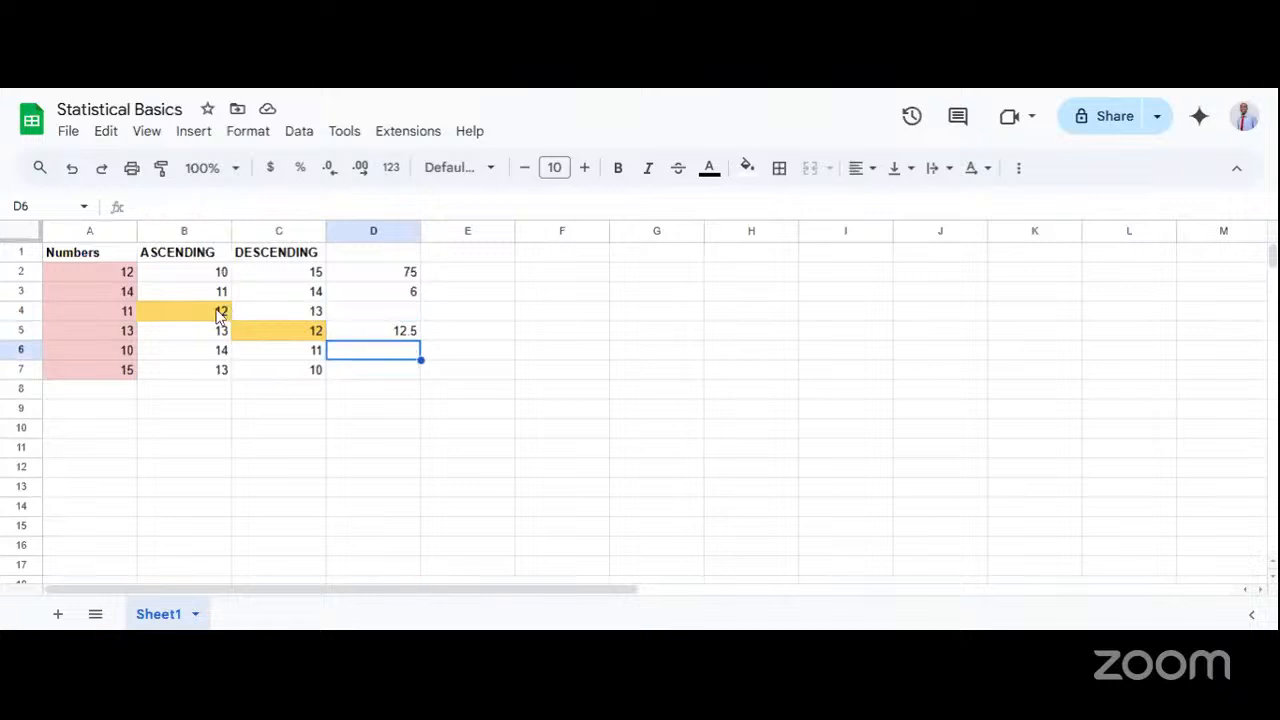
pyautogui.click(210, 316)
pyautogui.click(211, 322)
pyautogui.click(210, 316)
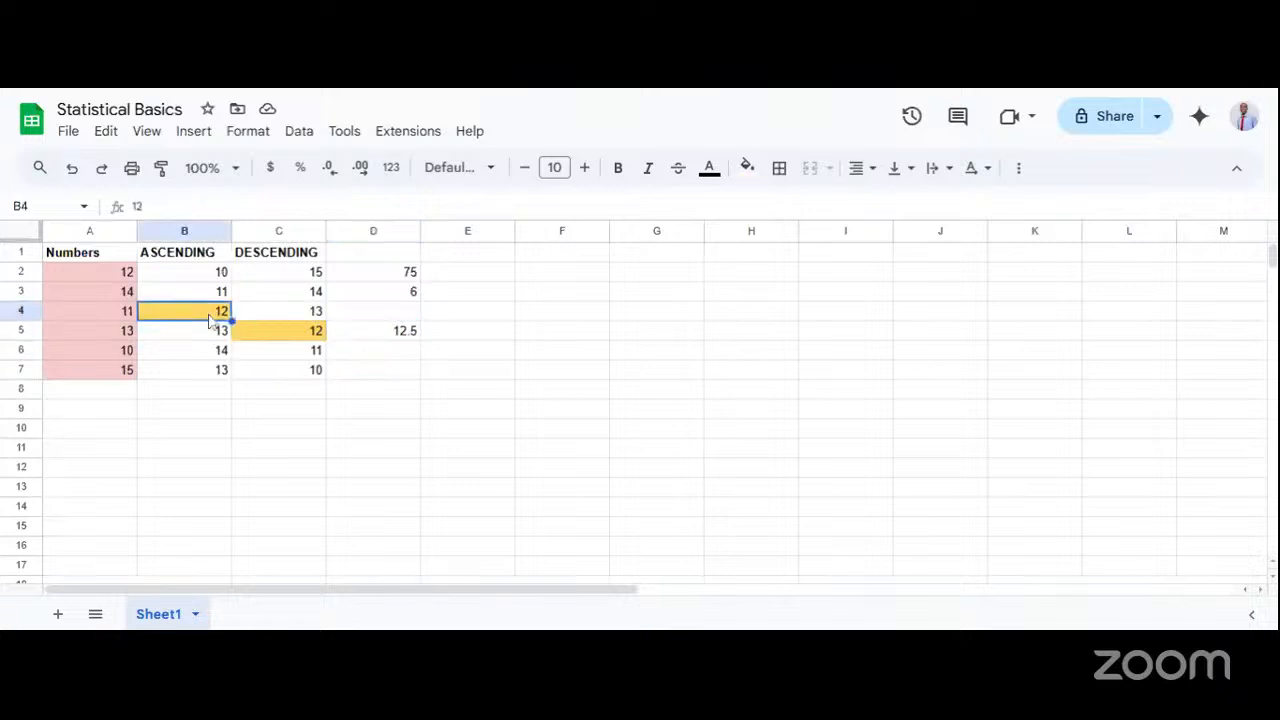
pyautogui.click(285, 318)
pyautogui.moveTo(285, 317); pyautogui.dragTo(287, 330)
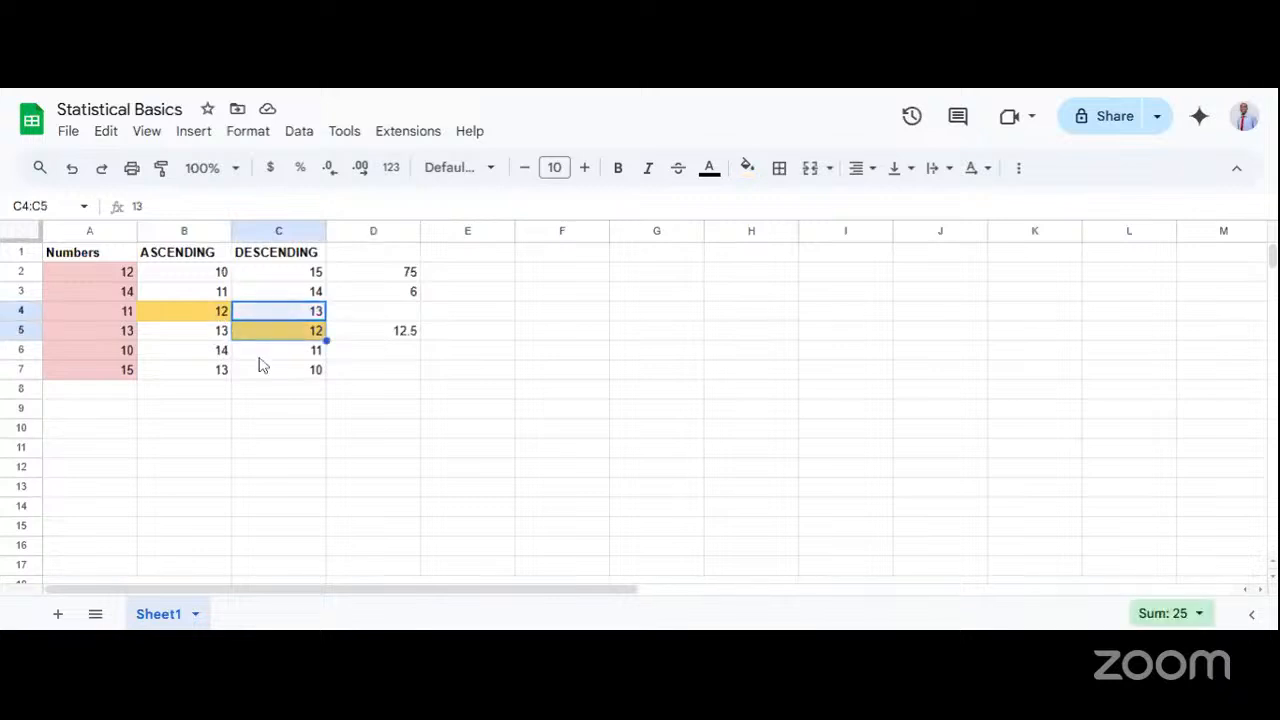
pyautogui.click(394, 361)
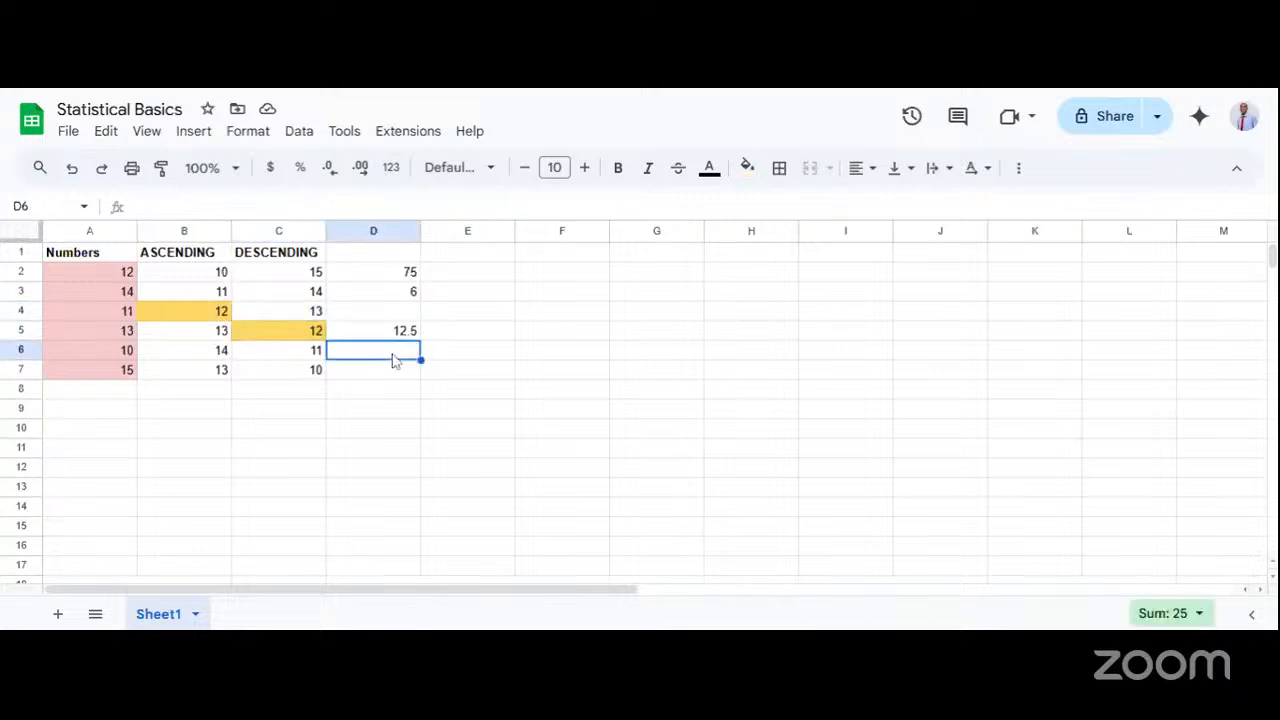
pyautogui.click(237, 318)
pyautogui.click(222, 316)
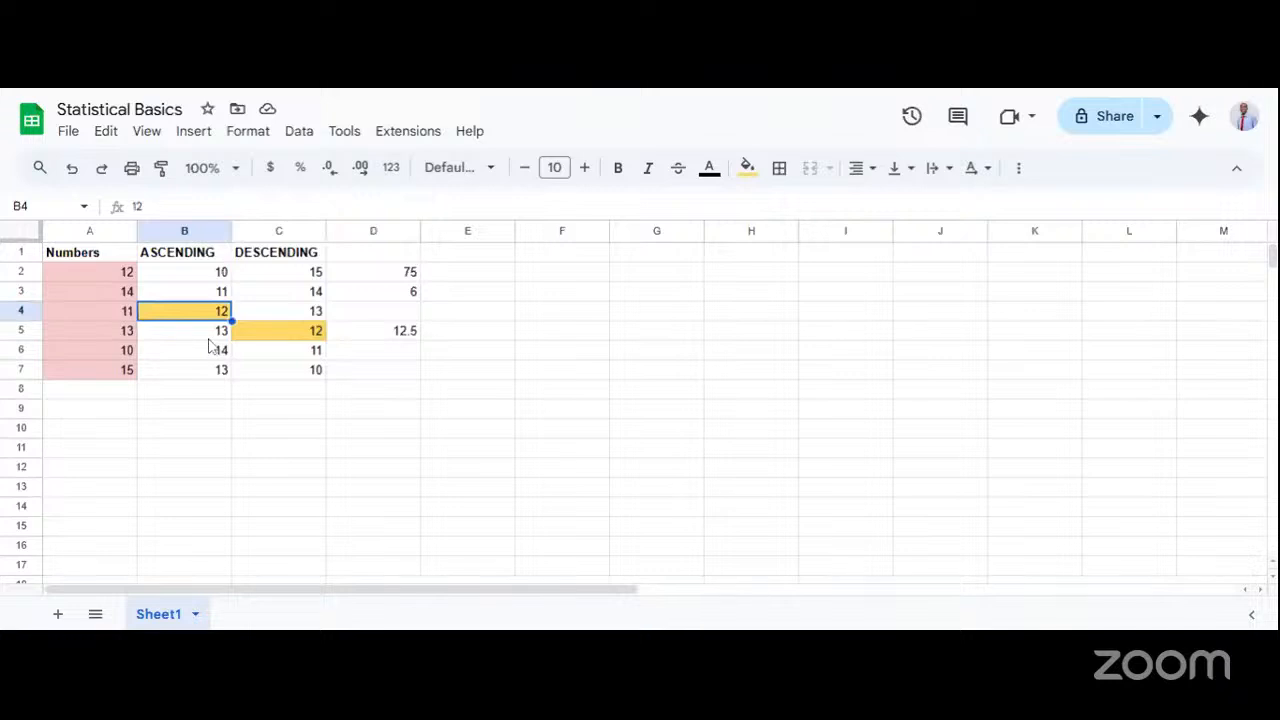
pyautogui.click(218, 334)
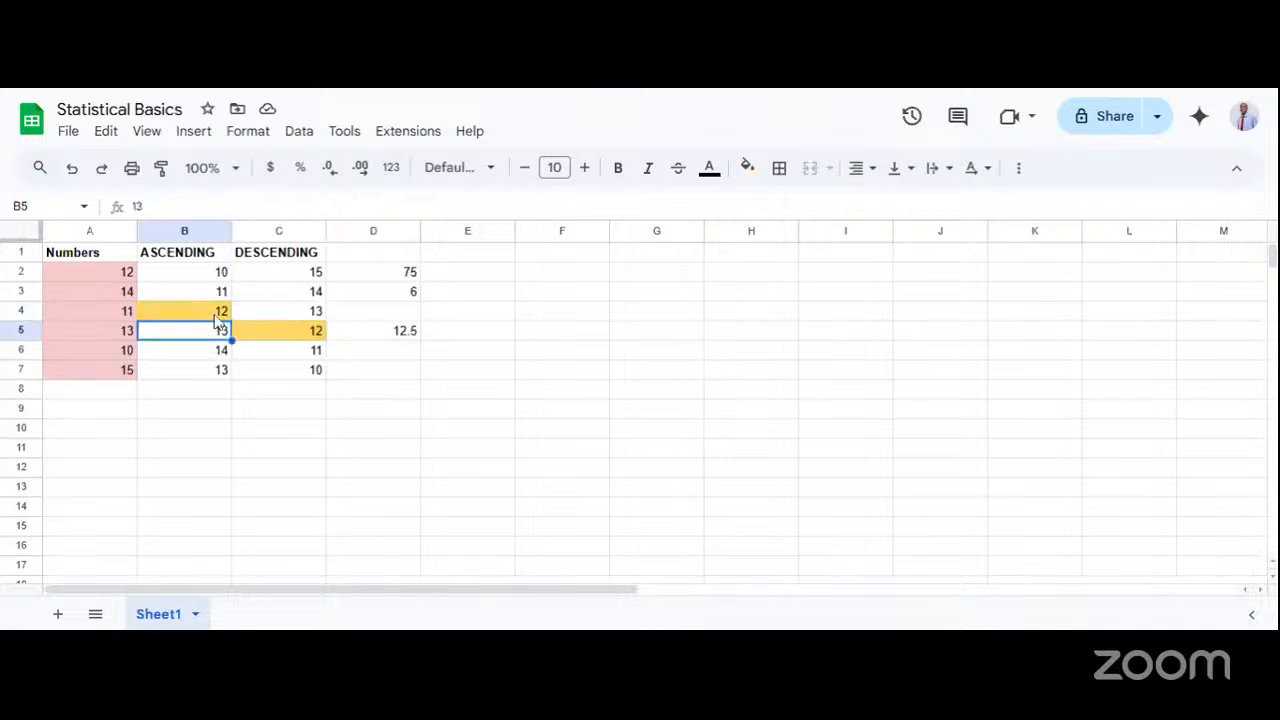
# Start a formula in cell D6 that adds the two middle values, = 12 + 13.
pyautogui.click(406, 353)
pyautogui.write('=')
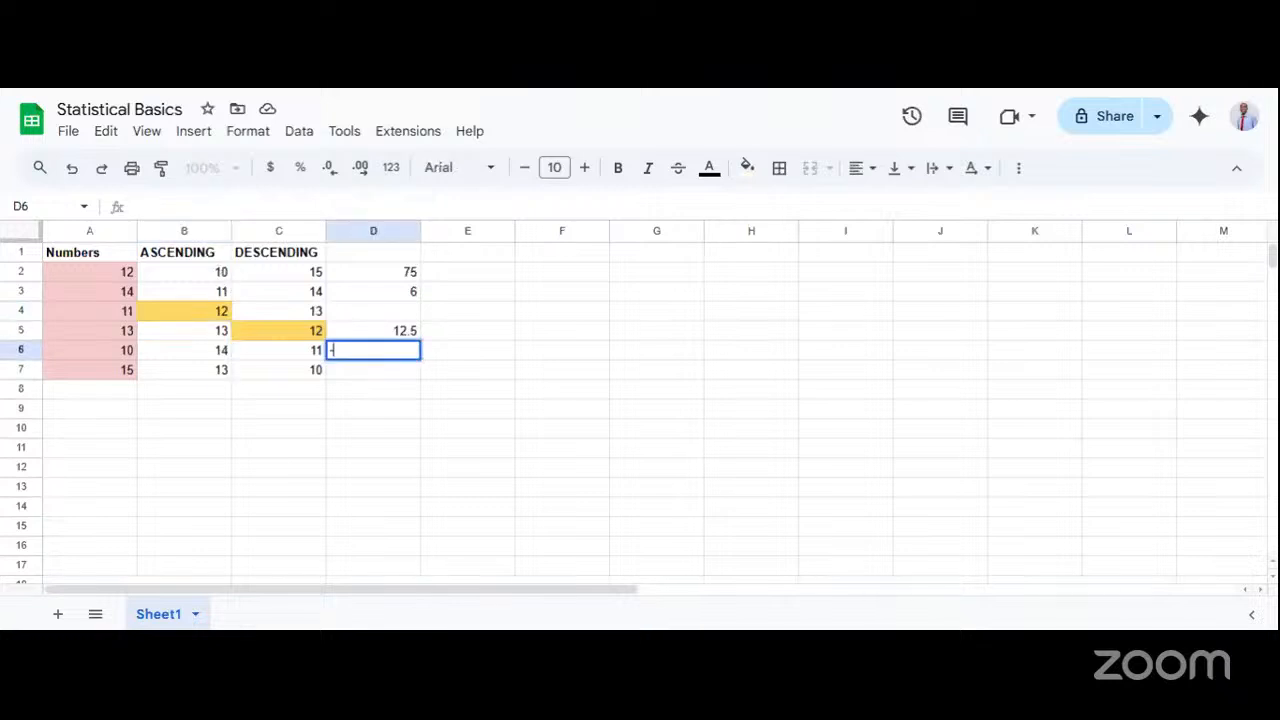
pyautogui.press('BackSpace')
pyautogui.write('=')
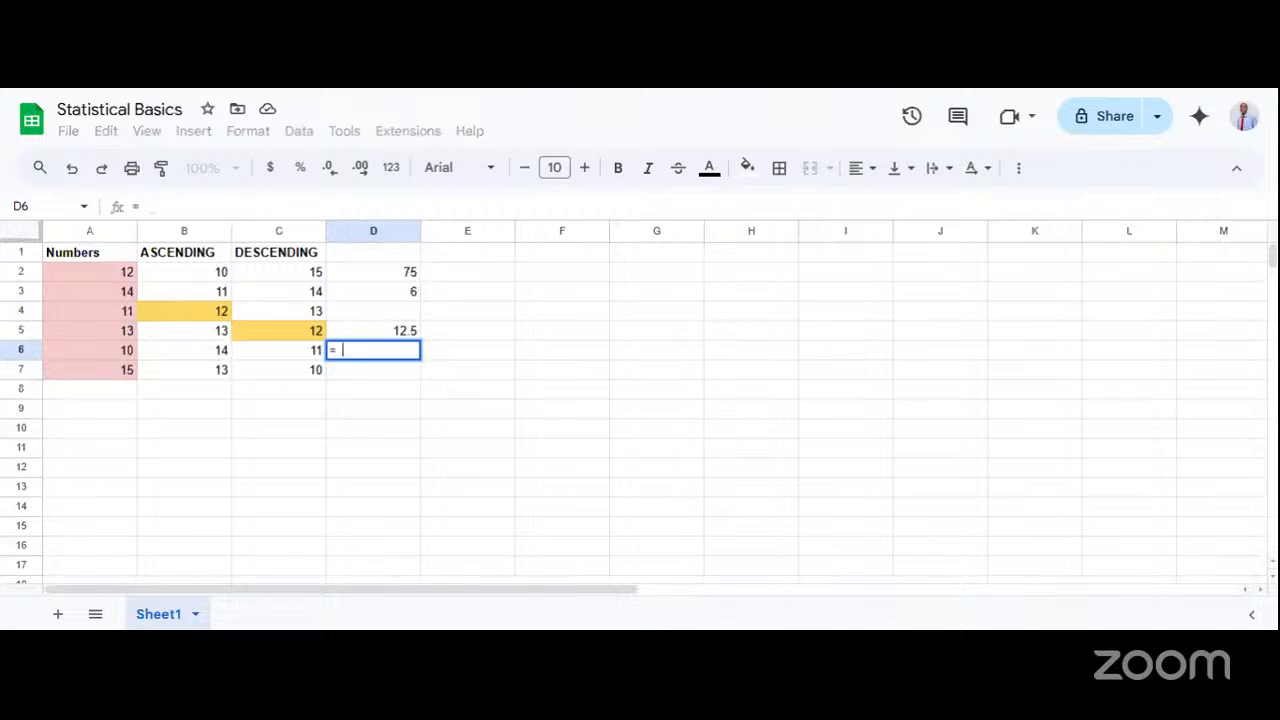
pyautogui.write(' 12')
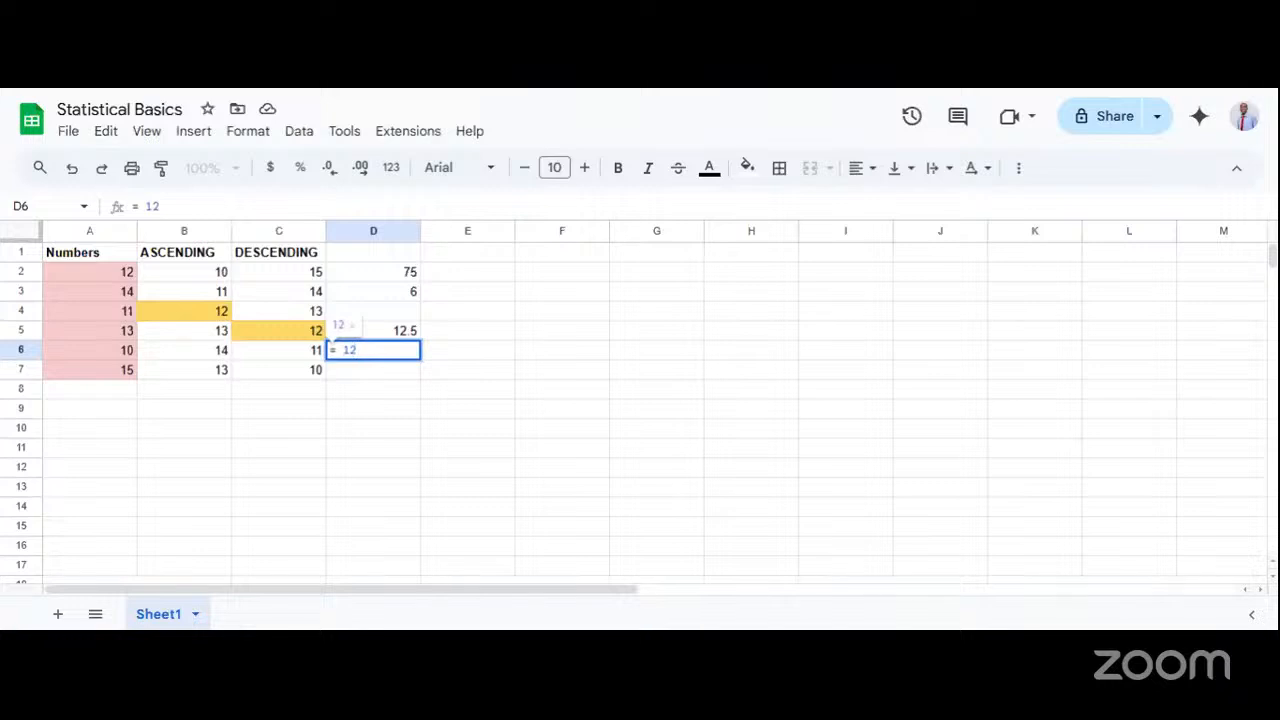
pyautogui.write(' + 13')
# Enclose the sum 12 + 13 in cell D6 in parentheses and follow it with a division sign.
pyautogui.press('Left')
pyautogui.press('Left')
pyautogui.press('Left')
pyautogui.press('Left')
pyautogui.press('Left')
pyautogui.press('Left')
pyautogui.press('Right')
pyautogui.press('Right')
pyautogui.press('Left')
pyautogui.write('(')
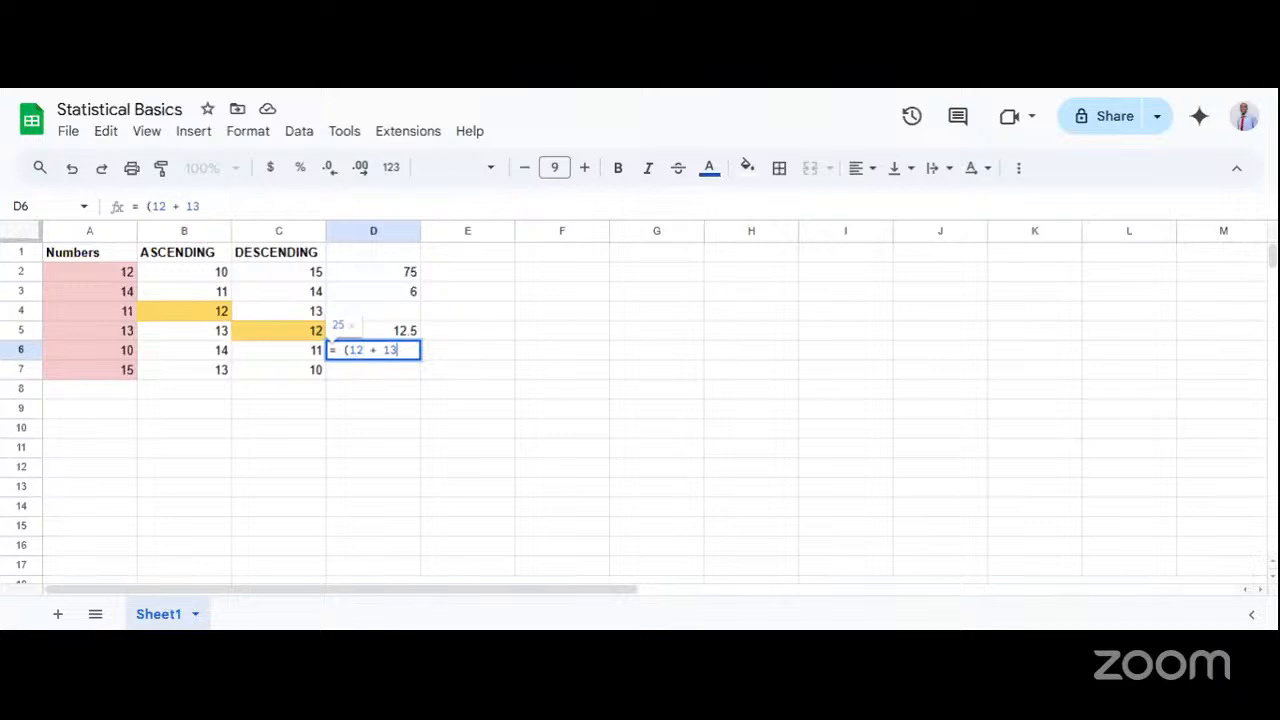
pyautogui.write(') /')
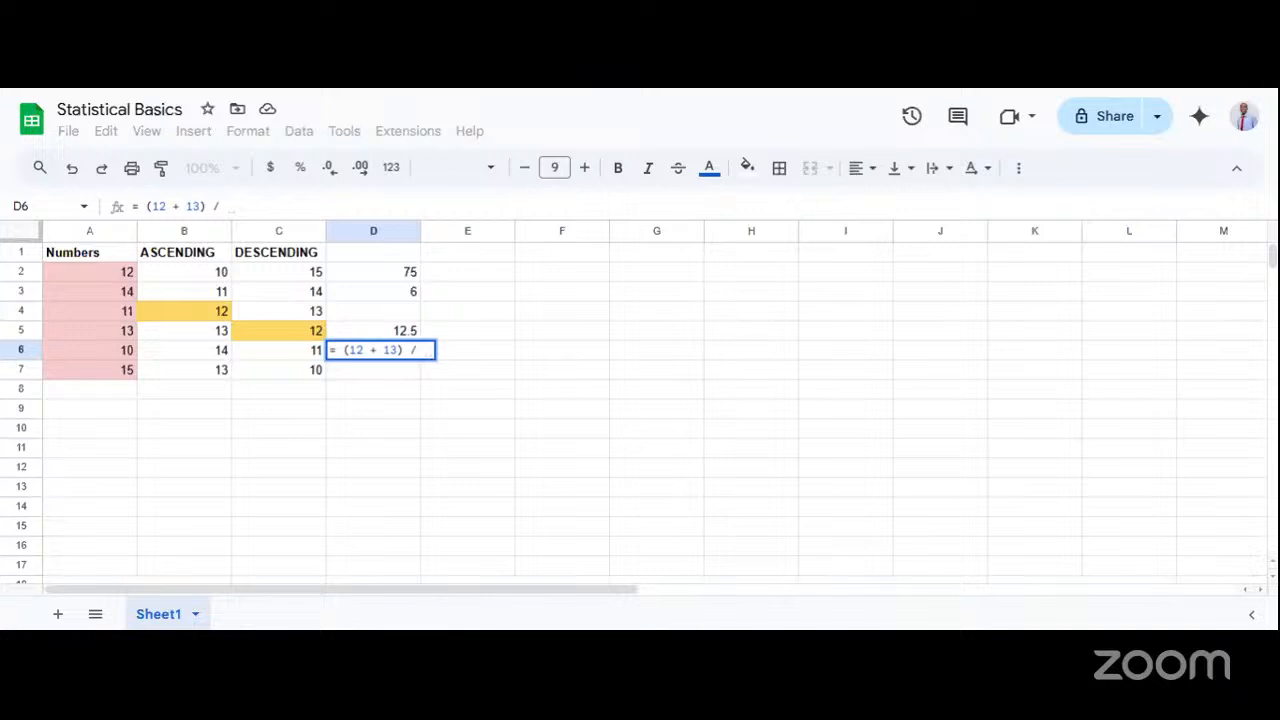
# Complete the median formula in cell D6 as = (12 + 13) / 2 and dismiss the suggested autofill for D7.
pyautogui.click(356, 350)
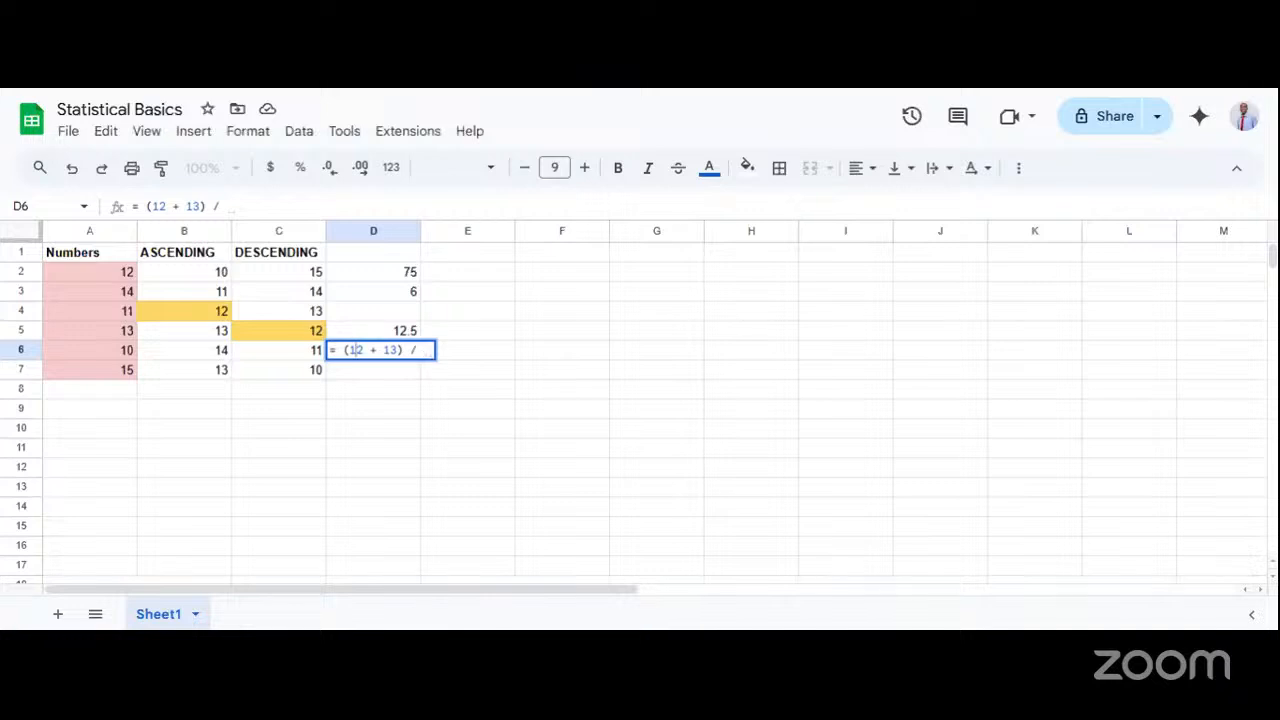
pyautogui.click(390, 350)
pyautogui.click(423, 350)
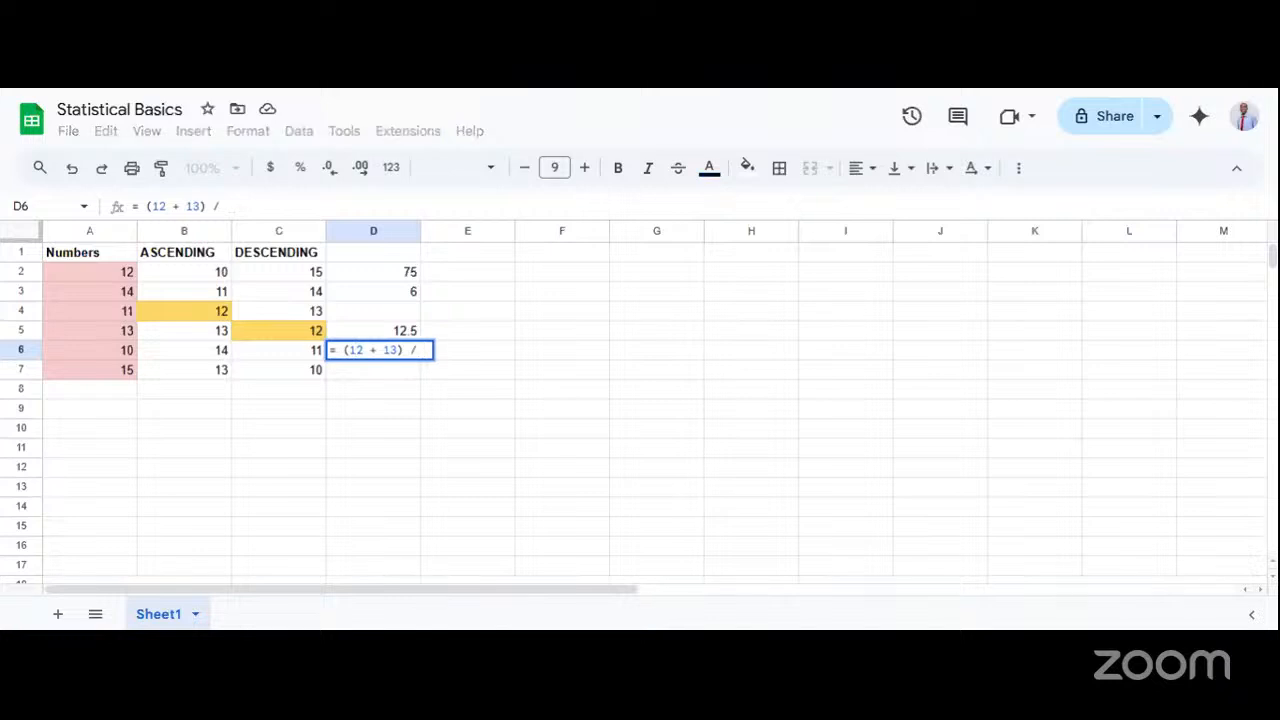
pyautogui.write('2')
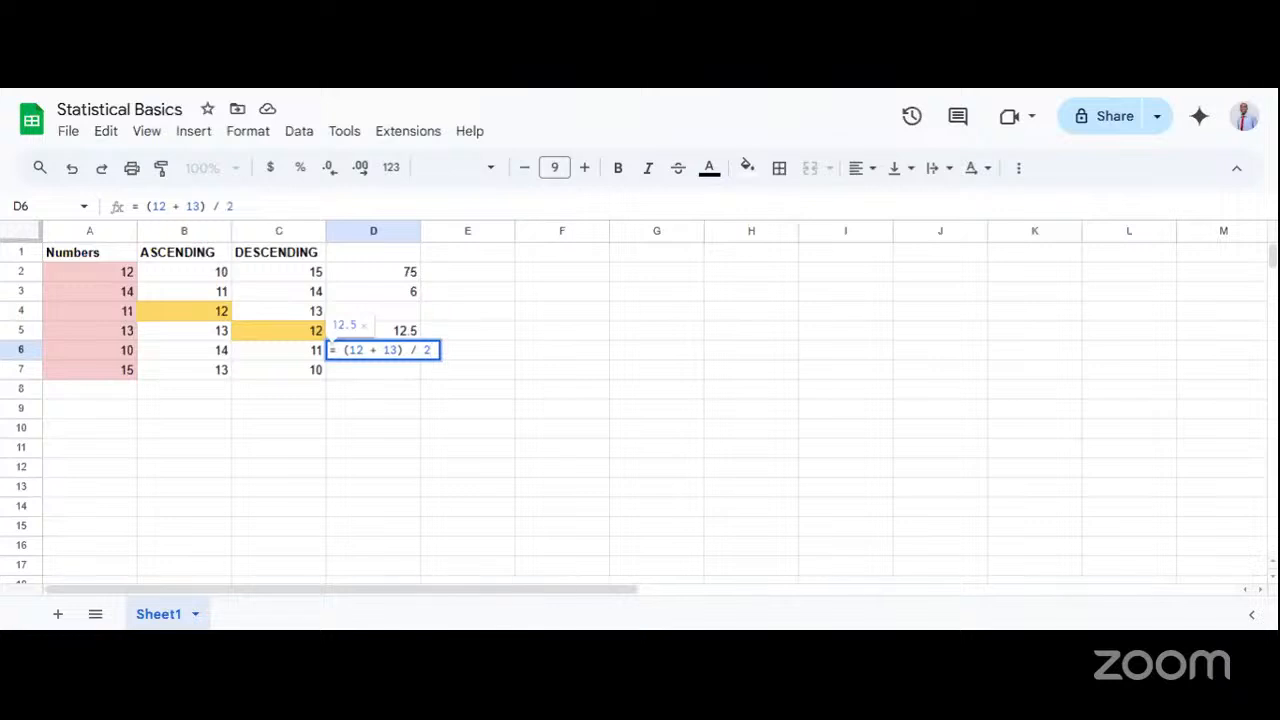
pyautogui.press('Return')
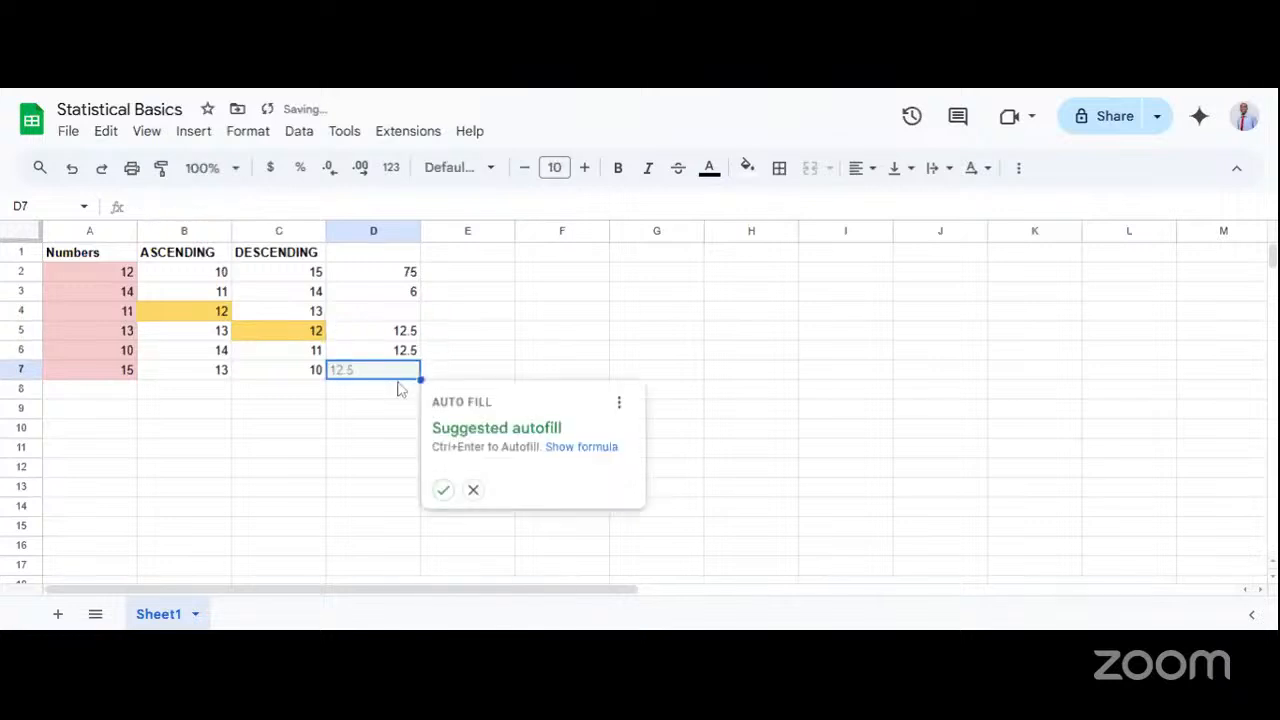
pyautogui.click(356, 433)
# Compare the mean formula in cell D5 with the median formula in D6, and check the count formula in D3.
pyautogui.click(398, 352)
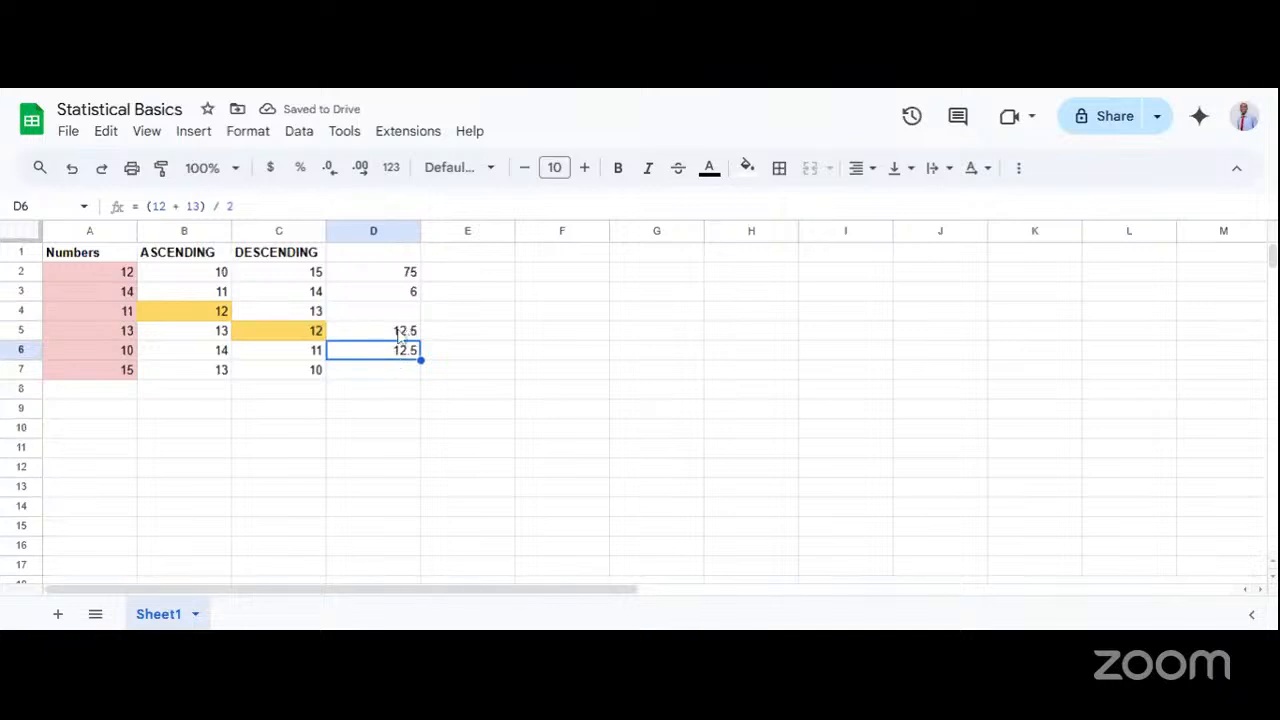
pyautogui.click(400, 338)
pyautogui.doubleClick(400, 338)
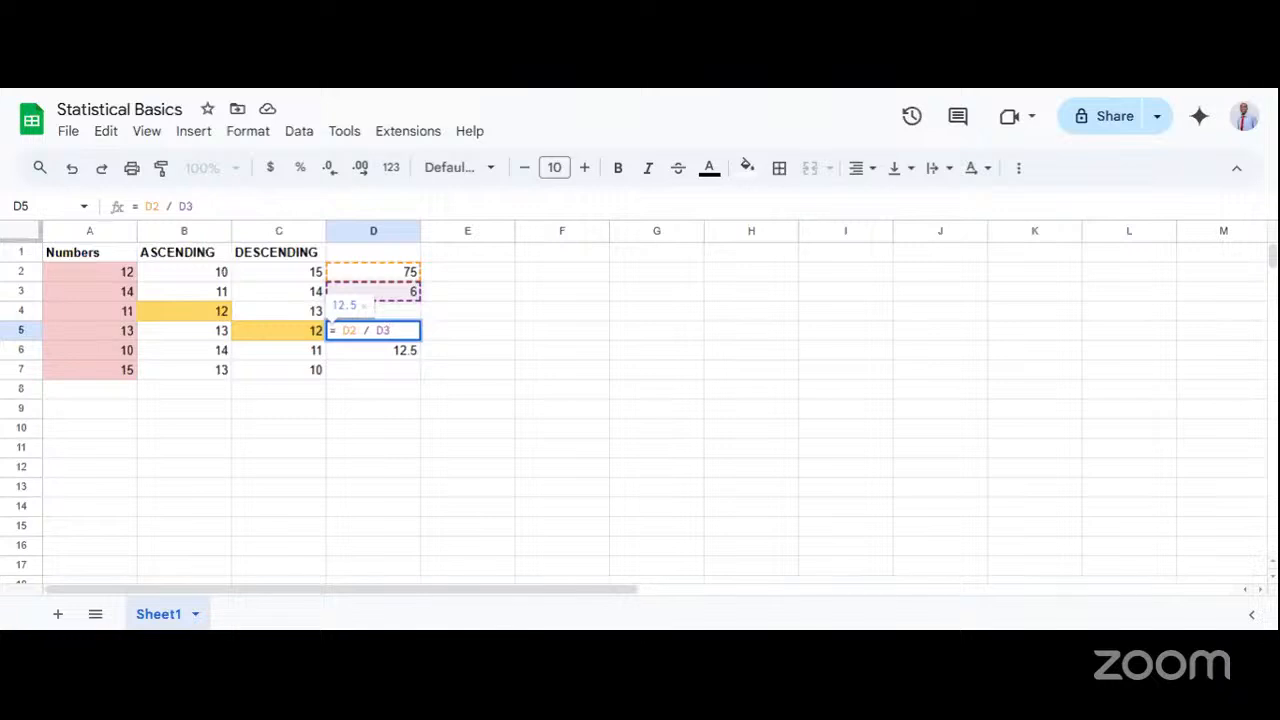
pyautogui.press('Return')
pyautogui.doubleClick(377, 358)
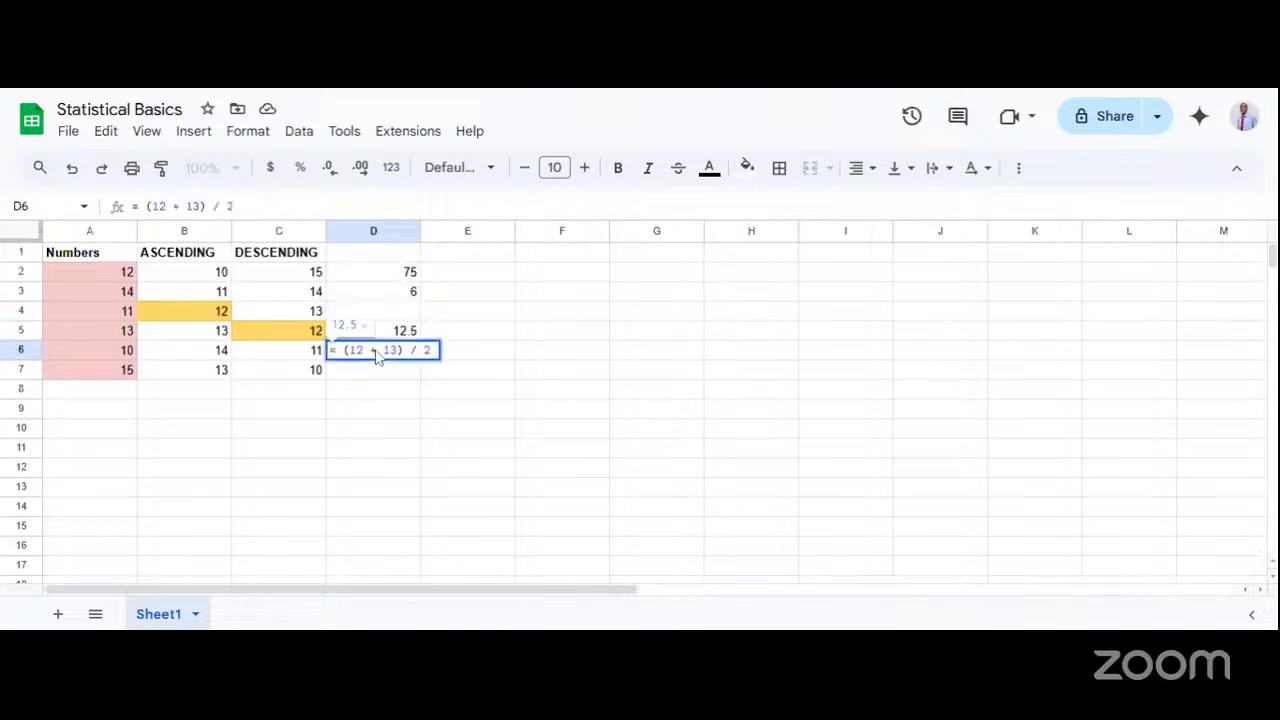
pyautogui.press('BackSpace')
pyautogui.click(458, 314)
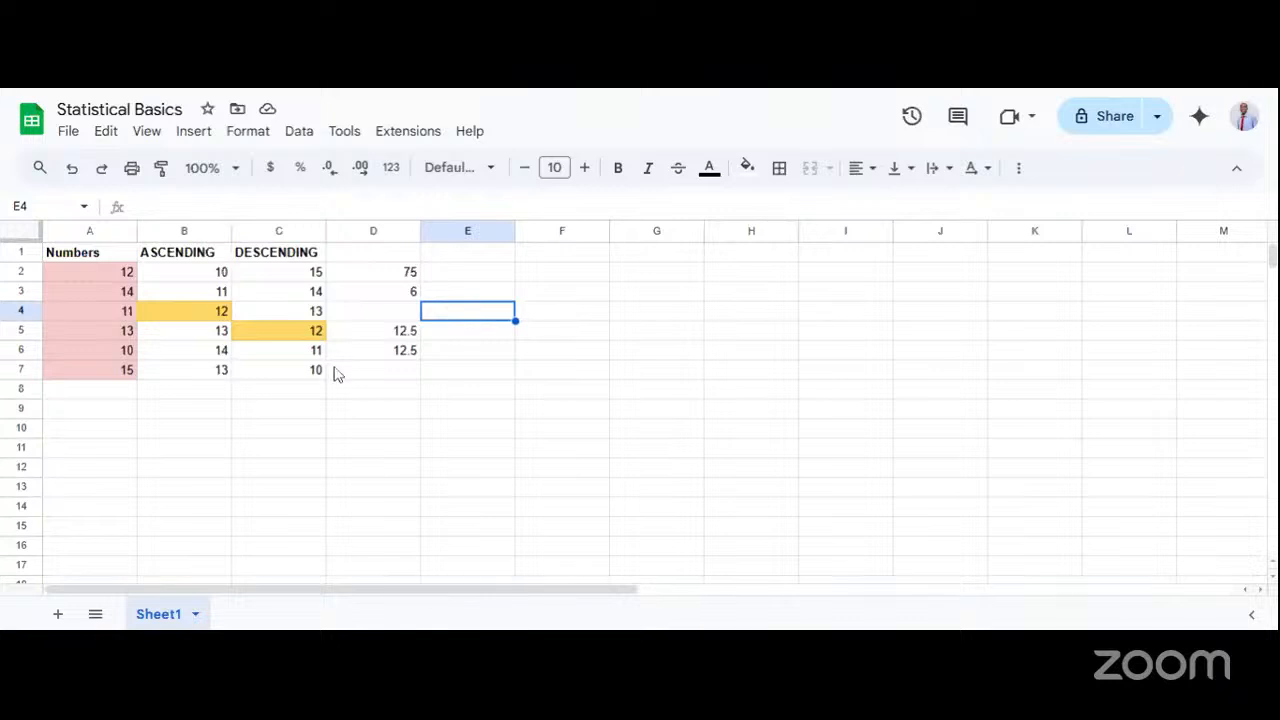
pyautogui.click(411, 293)
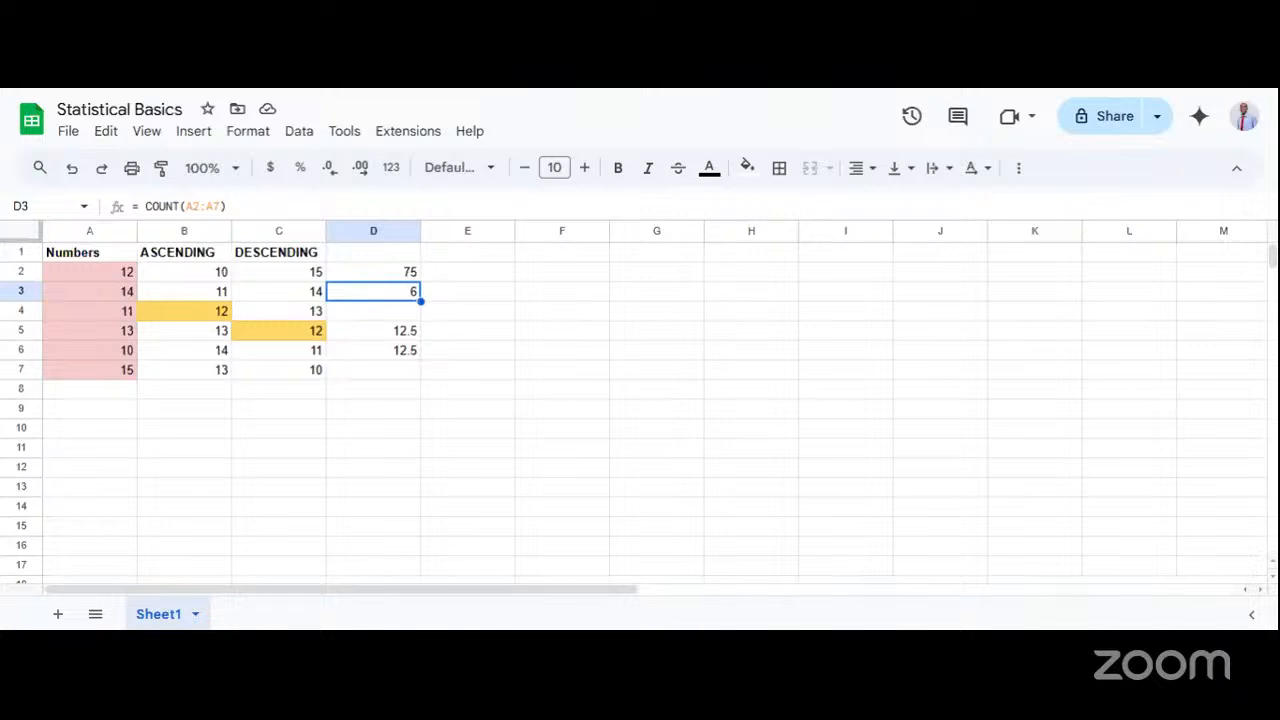
# Replace the mean formula in cell D5 with = SUM(A2:A6) followed by a division sign.
pyautogui.doubleClick(383, 337)
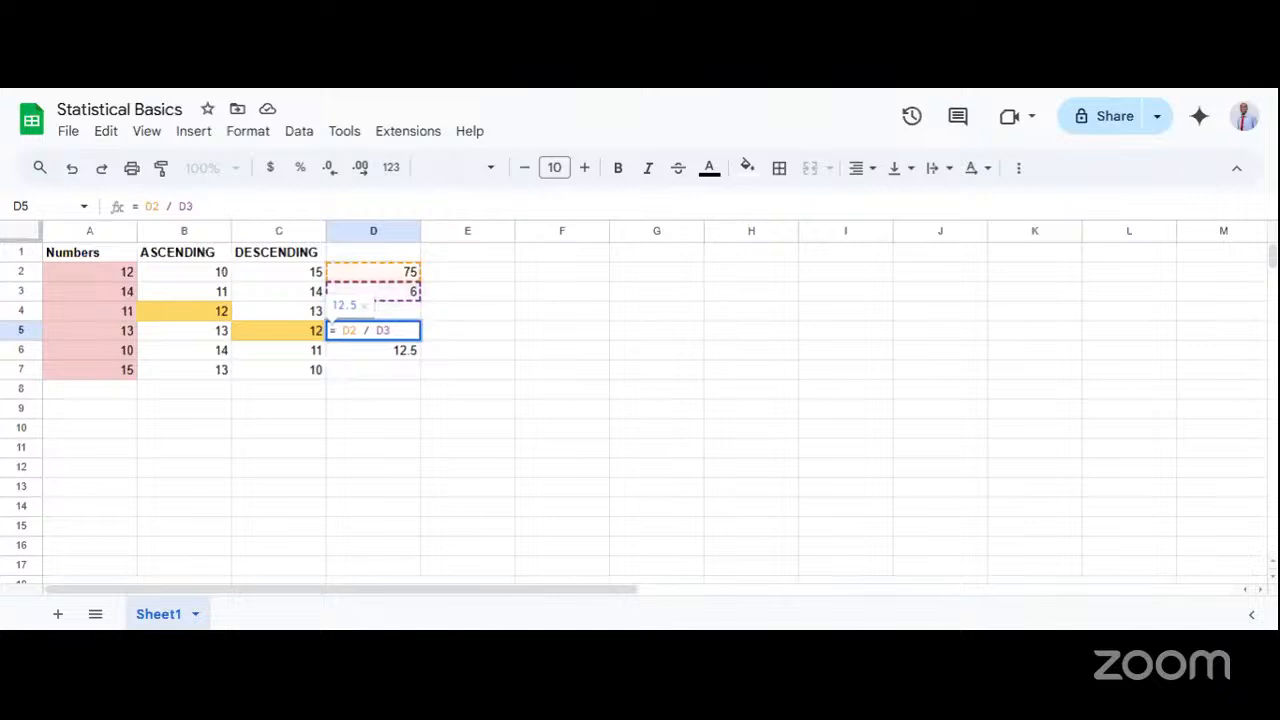
pyautogui.doubleClick(346, 330)
pyautogui.write('SUM')
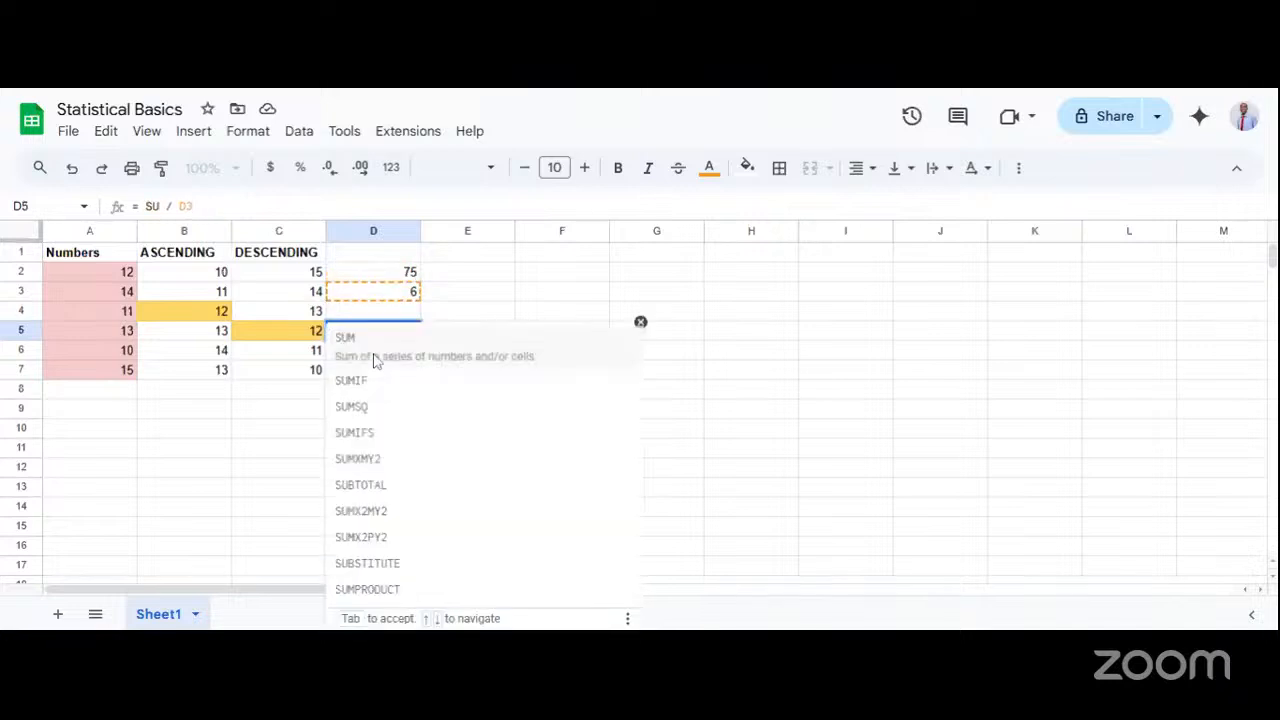
pyautogui.moveTo(398, 330); pyautogui.dragTo(342, 330)
pyautogui.write('SUM(A')
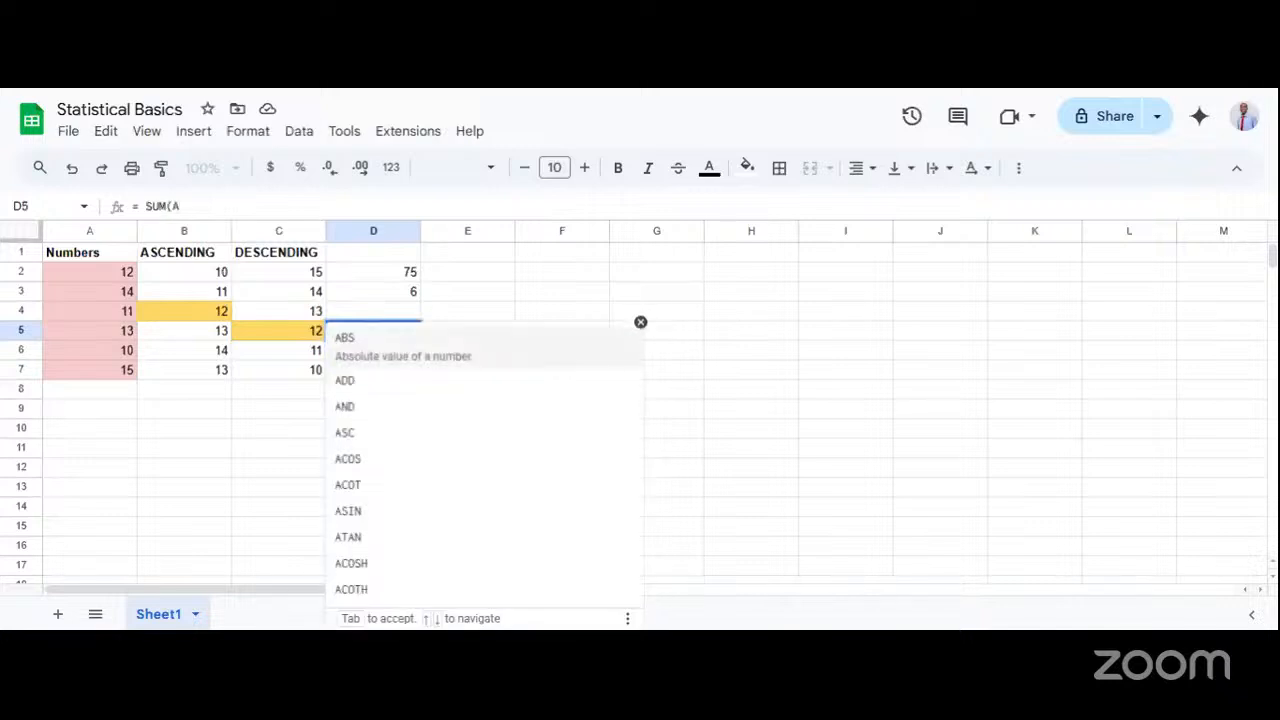
pyautogui.write('2')
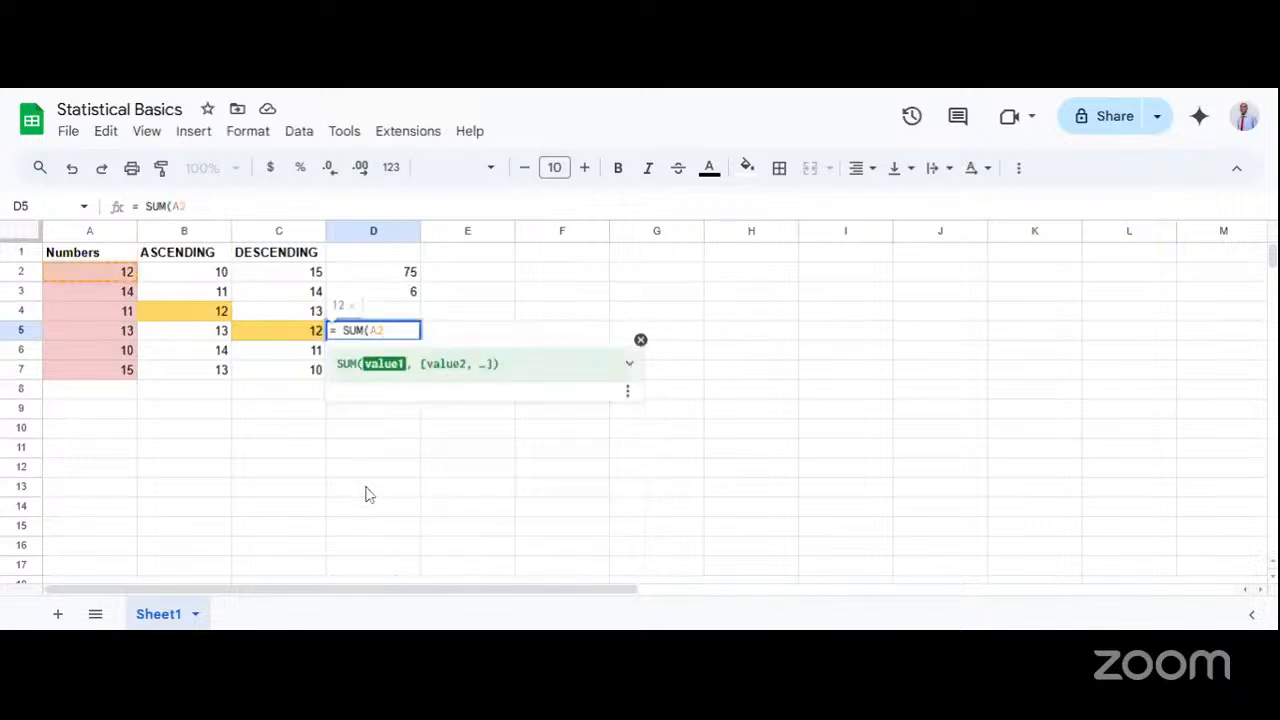
pyautogui.write(':A6')
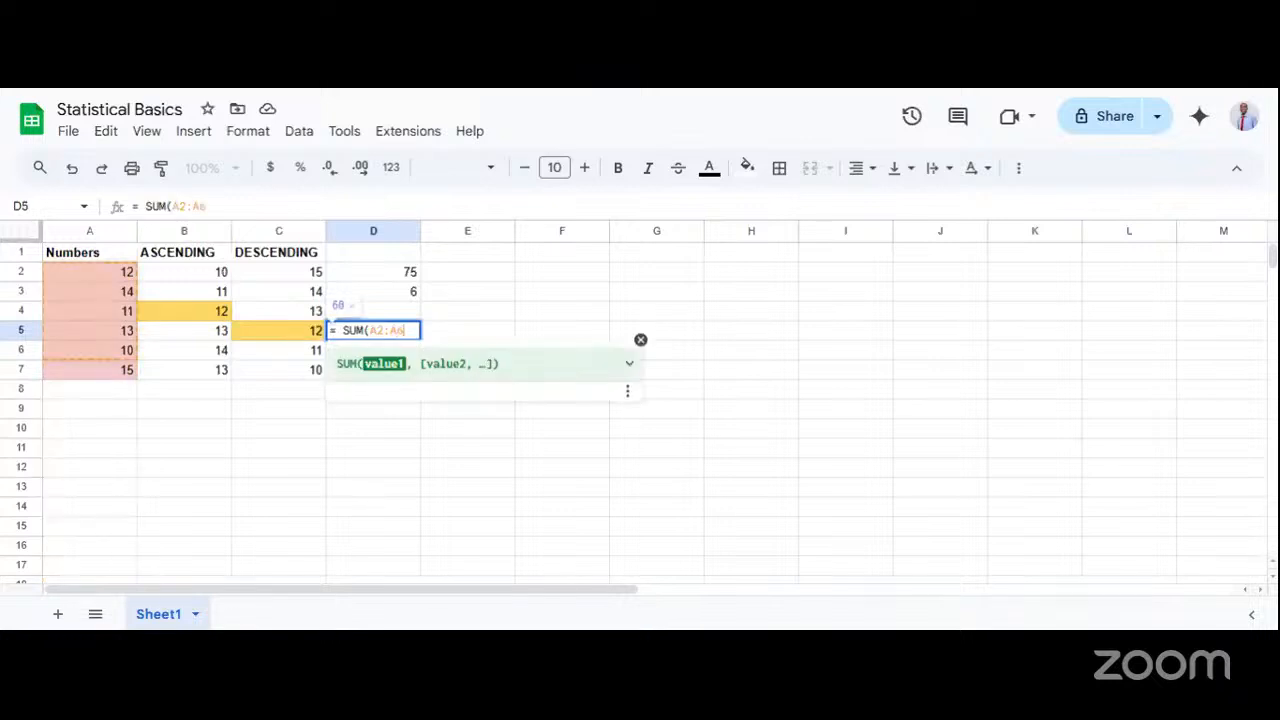
pyautogui.write(') / ')
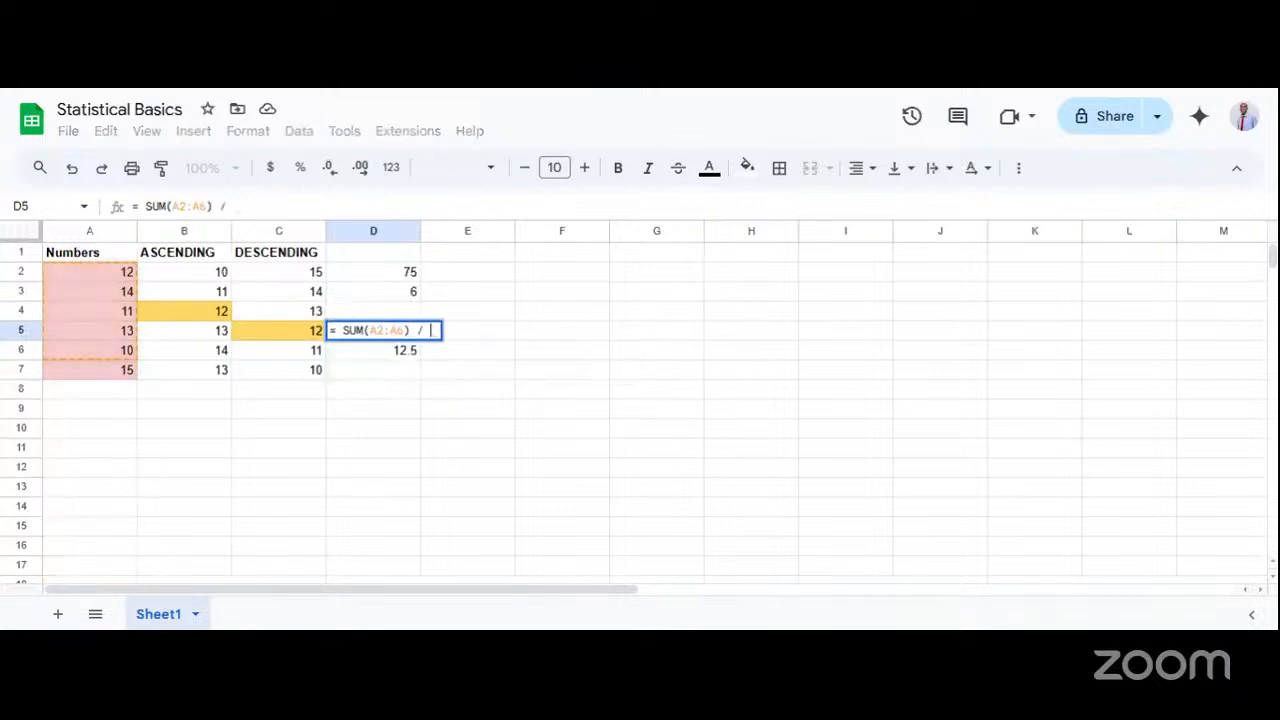
pyautogui.write('COUNT')
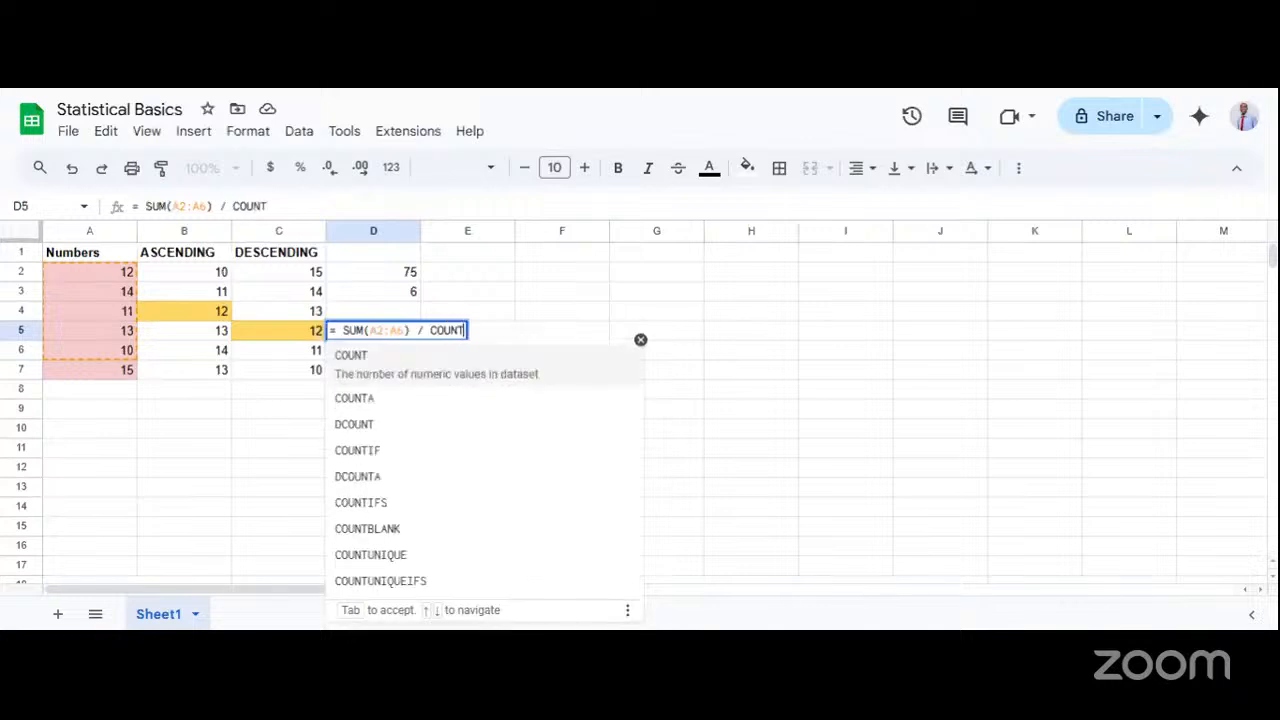
pyautogui.write('(A2:')
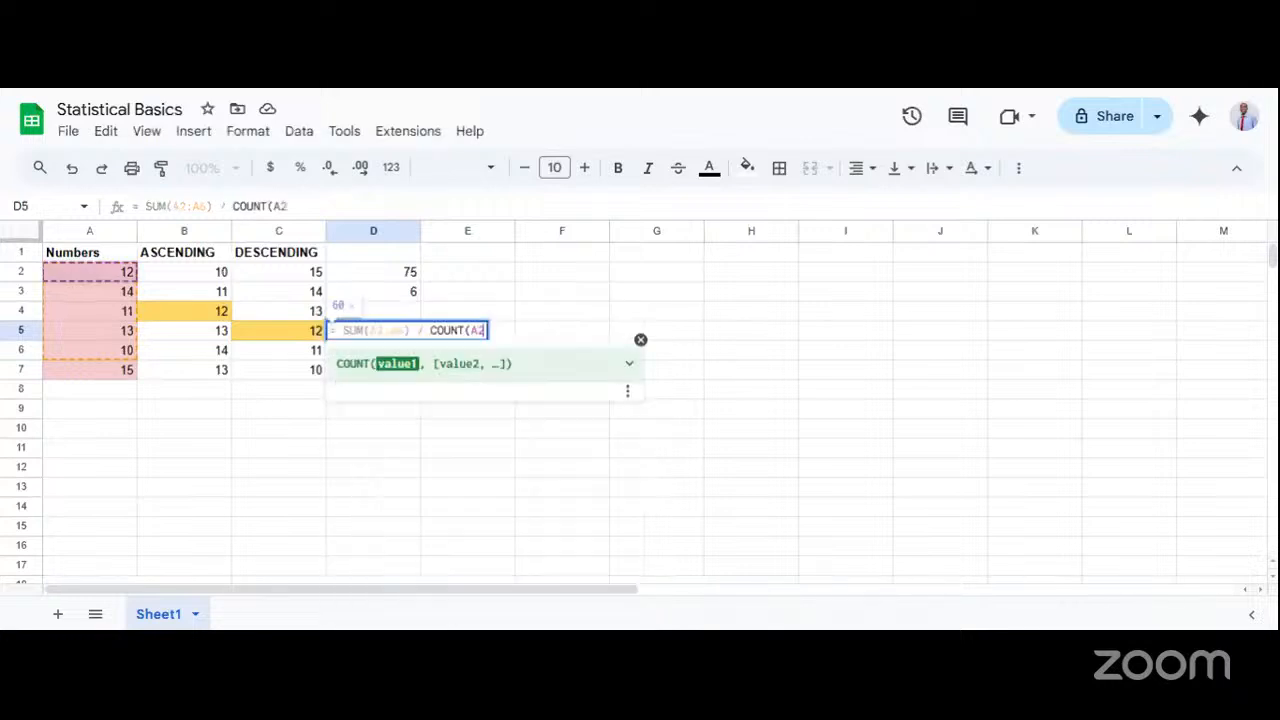
pyautogui.write('A')
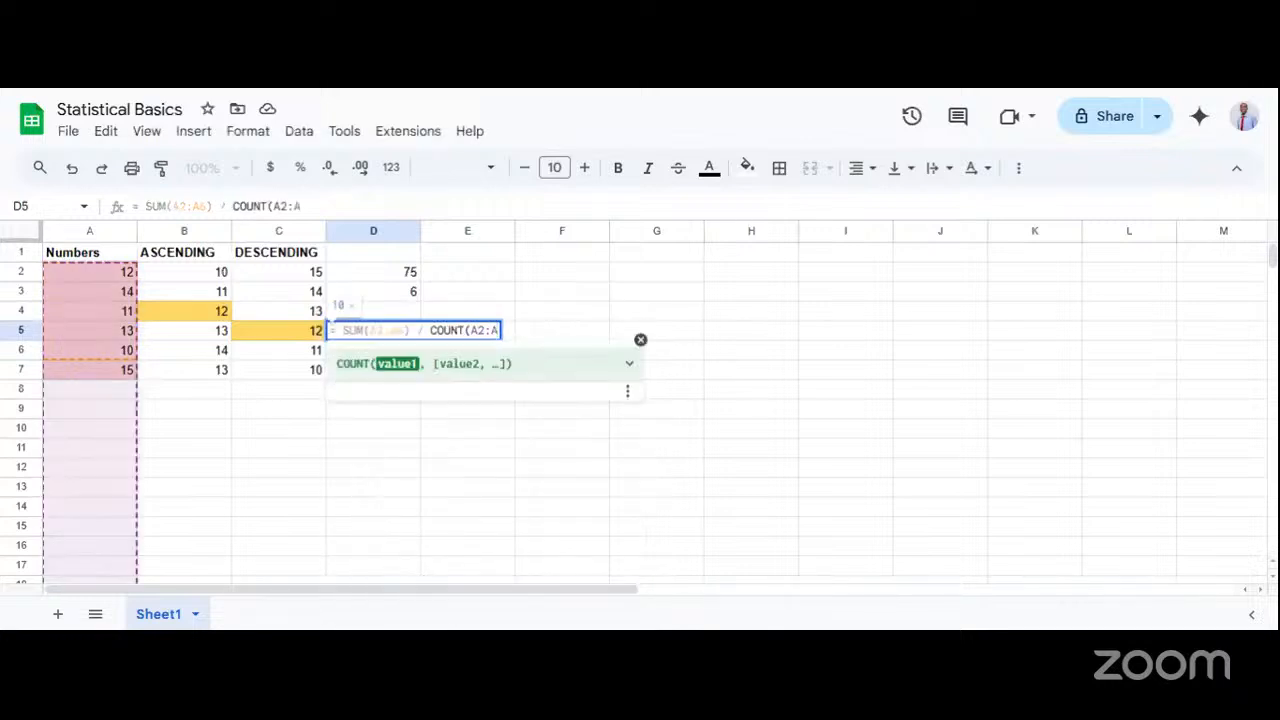
pyautogui.write('6')
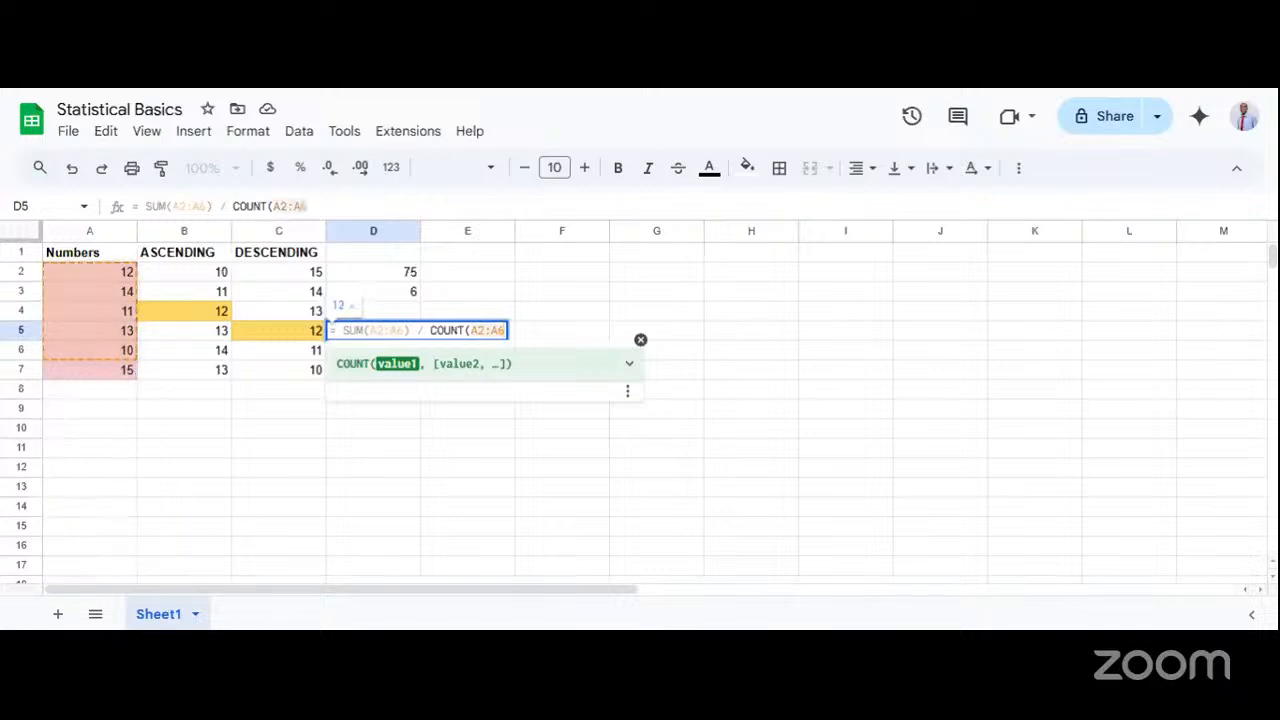
# Add COUNT(A2:A7) as the divisor of the formula in cell D5.
pyautogui.press('BackSpace')
pyautogui.write('7')
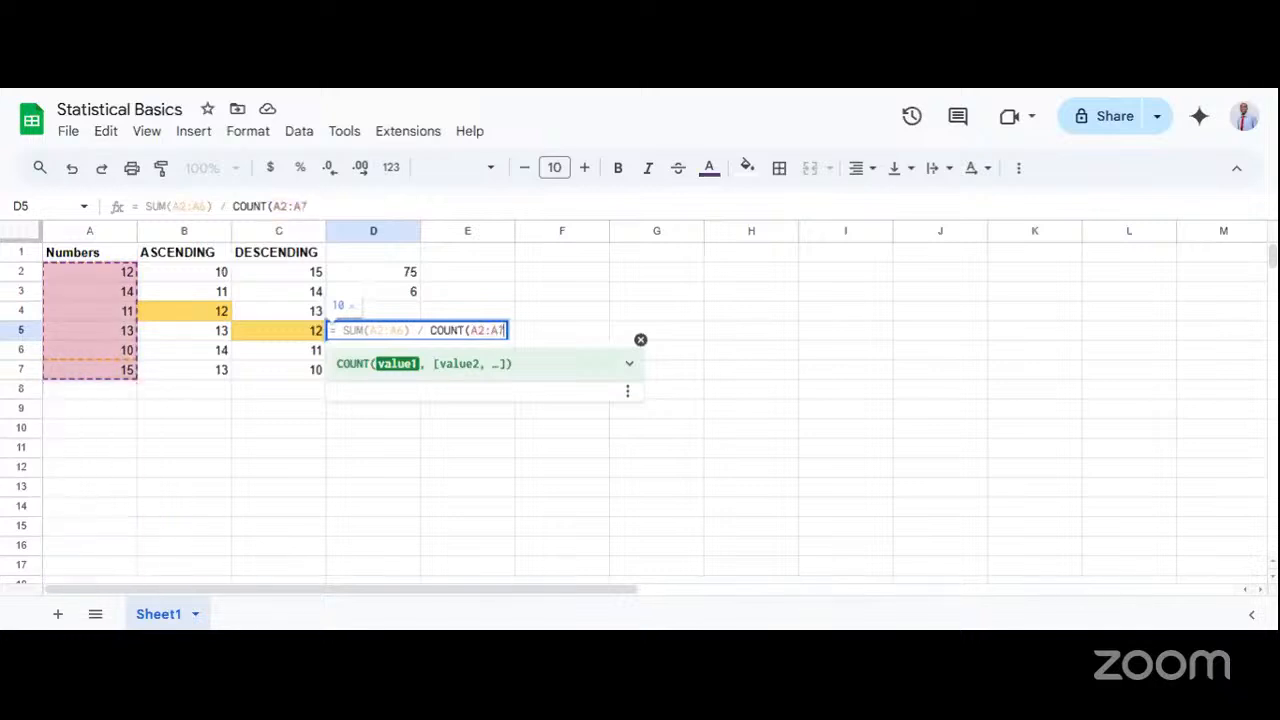
pyautogui.write(')')
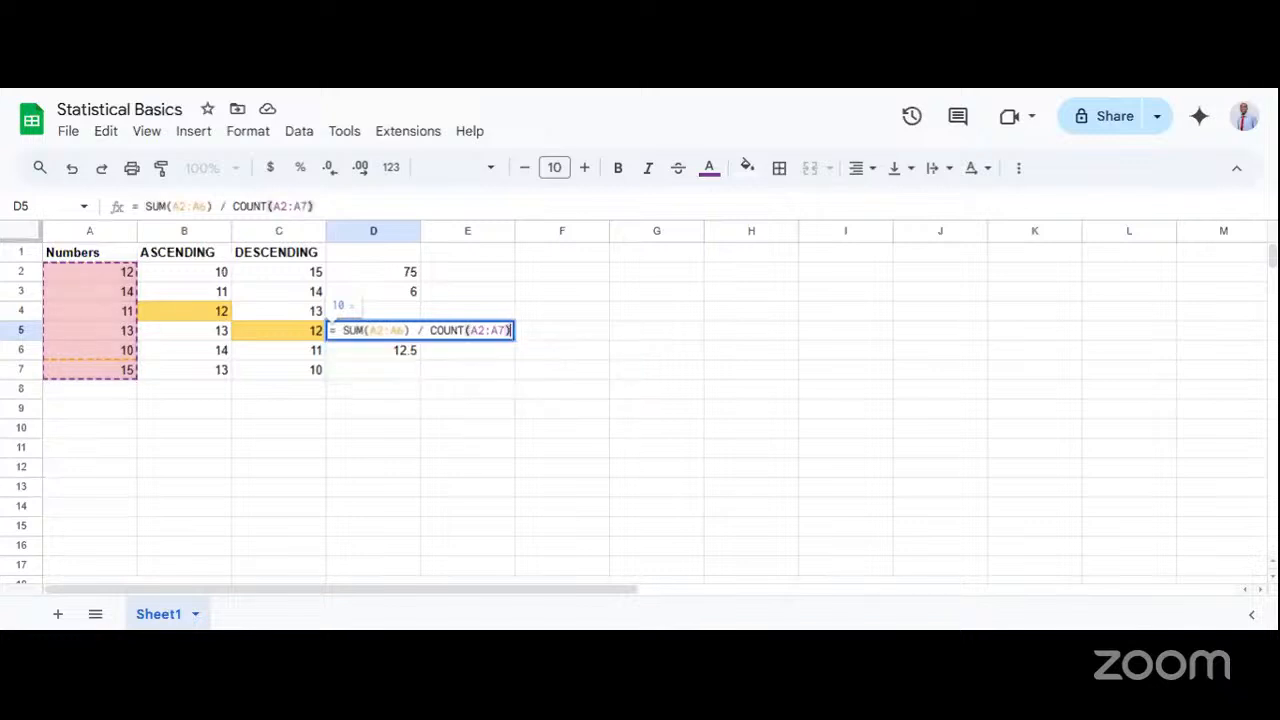
# Correct the SUM range in cell D5 to A2:A7 and enter the formula = SUM(A2:A7) / COUNT(A2:A7).
pyautogui.click(404, 331)
pyautogui.press('BackSpace')
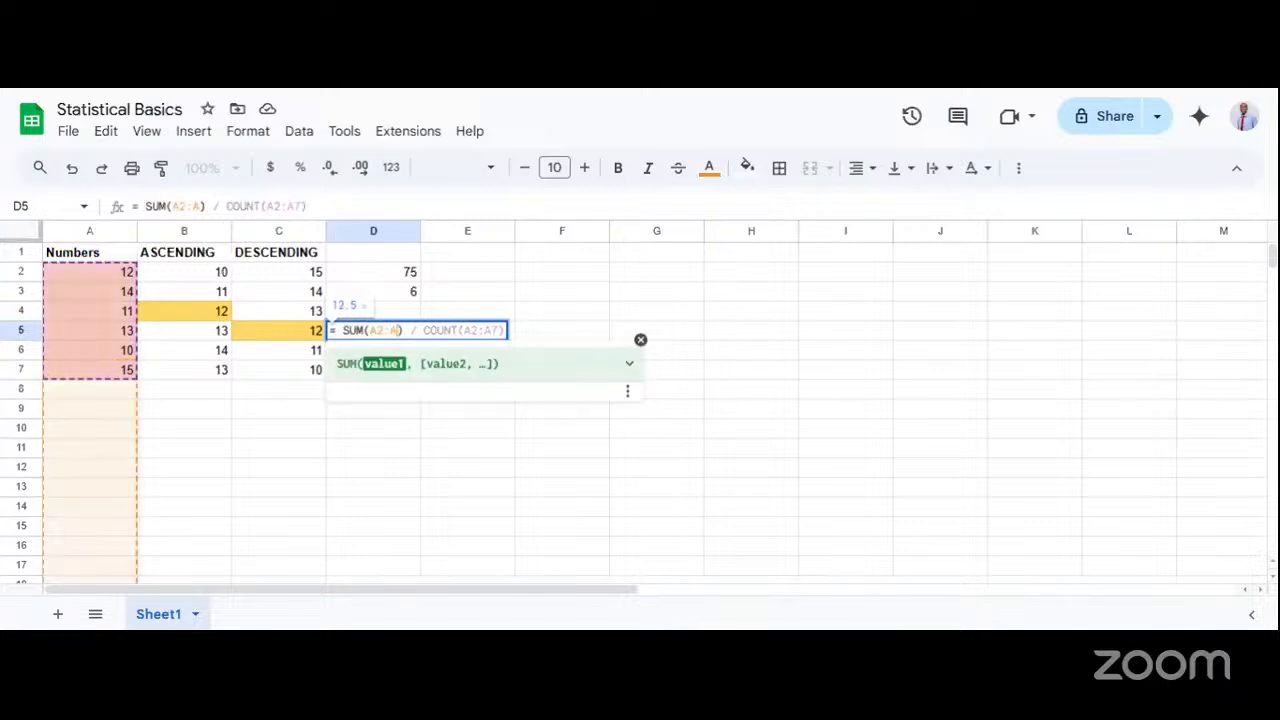
pyautogui.write('7')
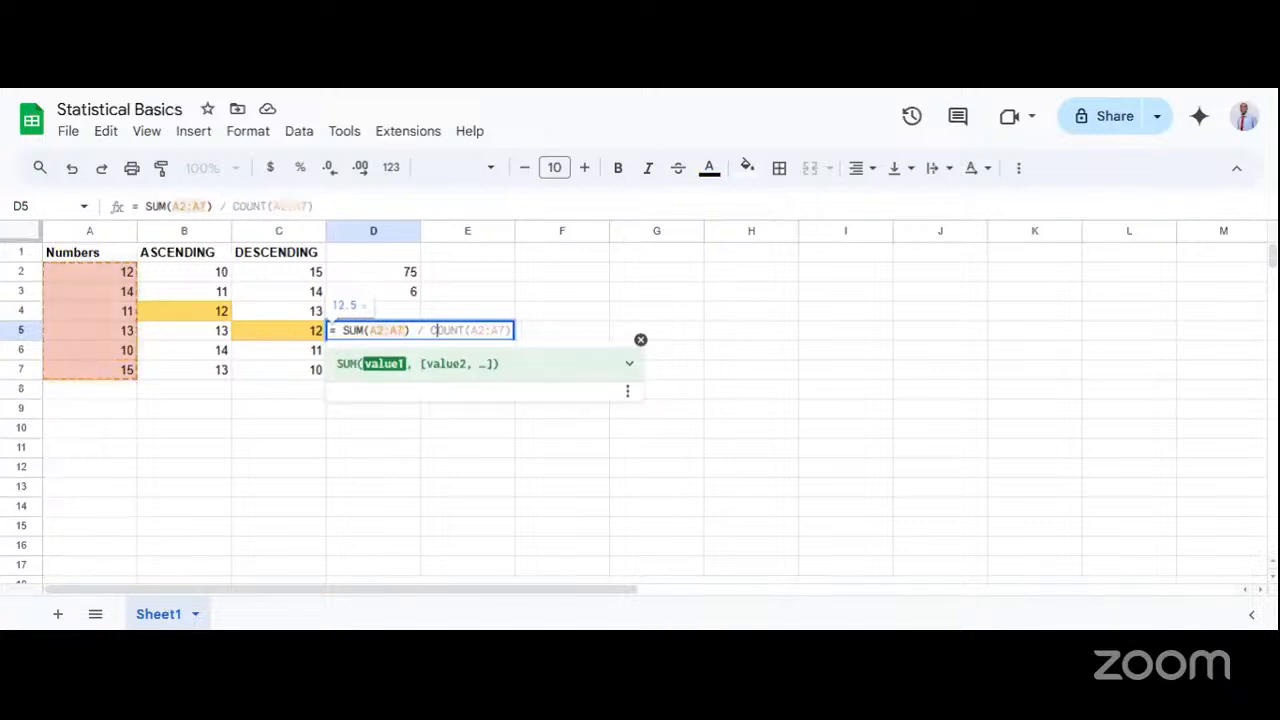
pyautogui.click(435, 330)
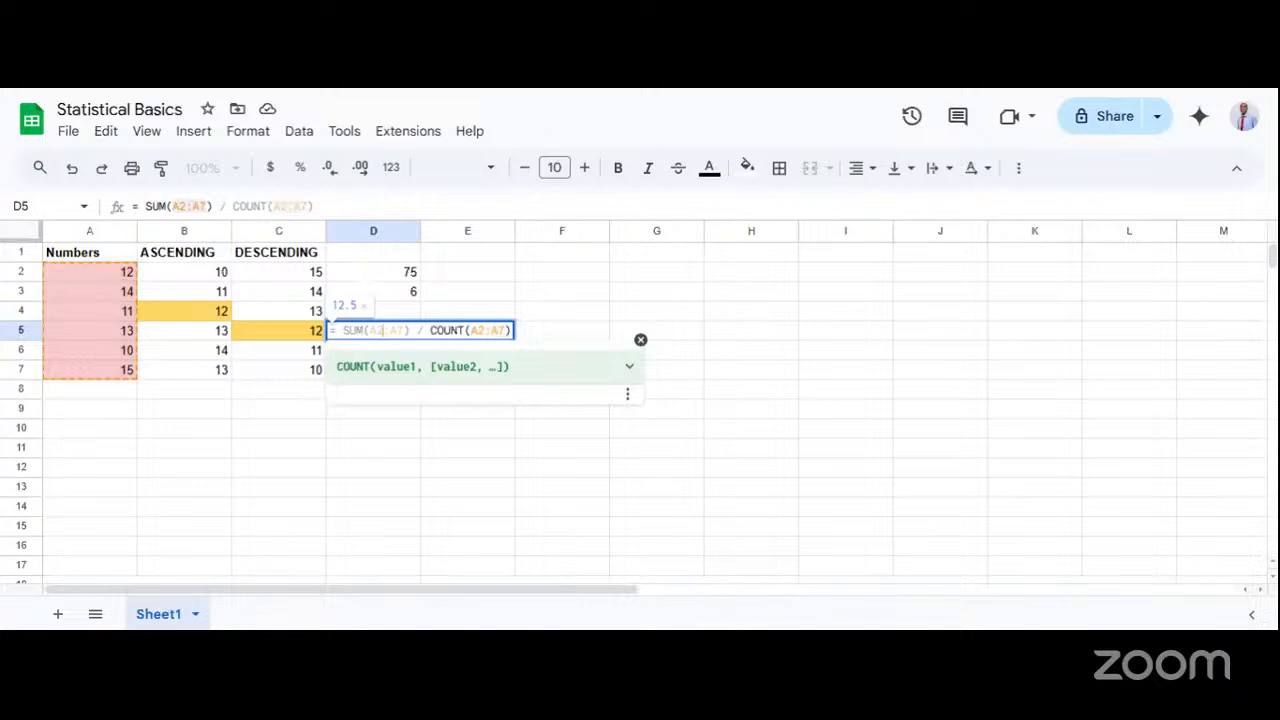
pyautogui.click(384, 330)
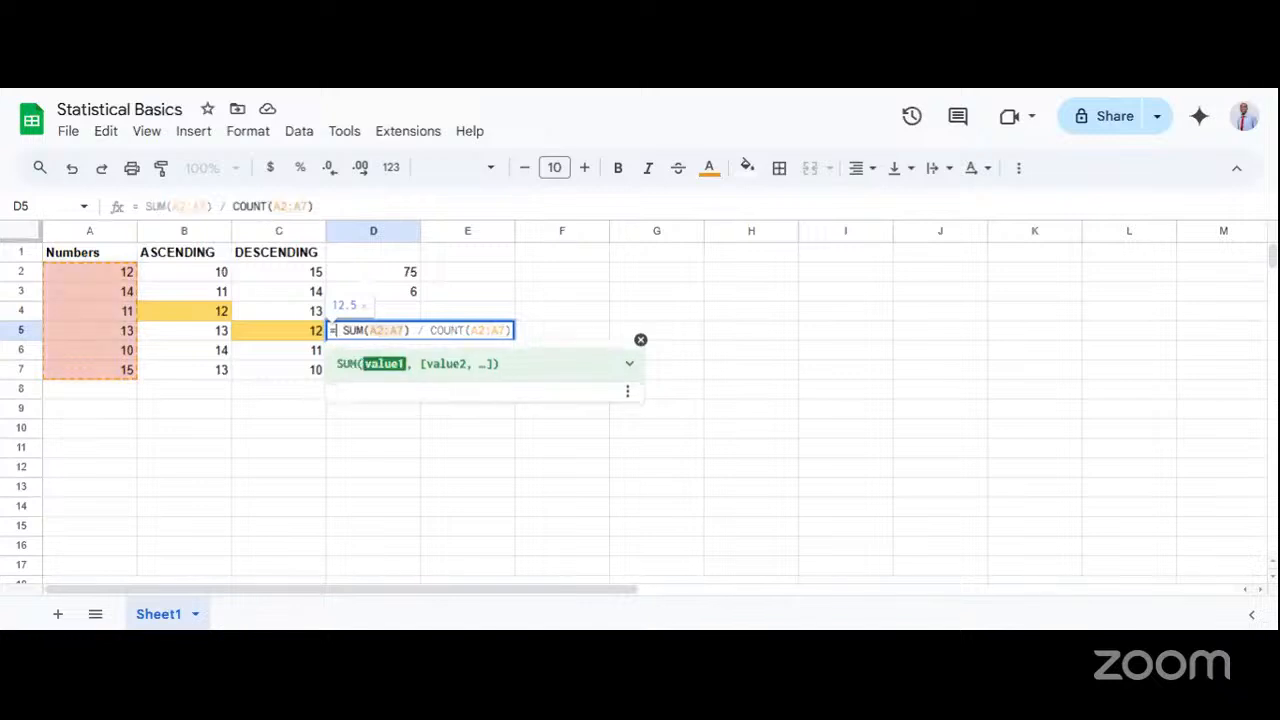
pyautogui.click(335, 330)
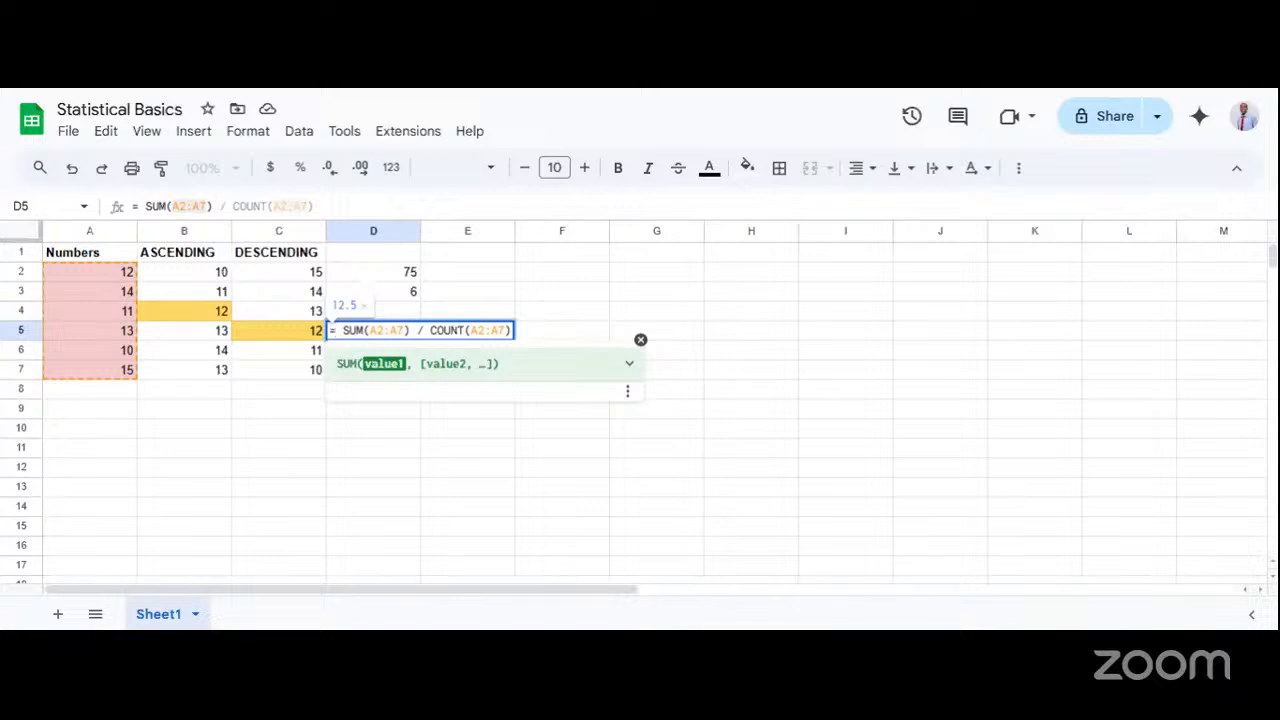
pyautogui.click(511, 313)
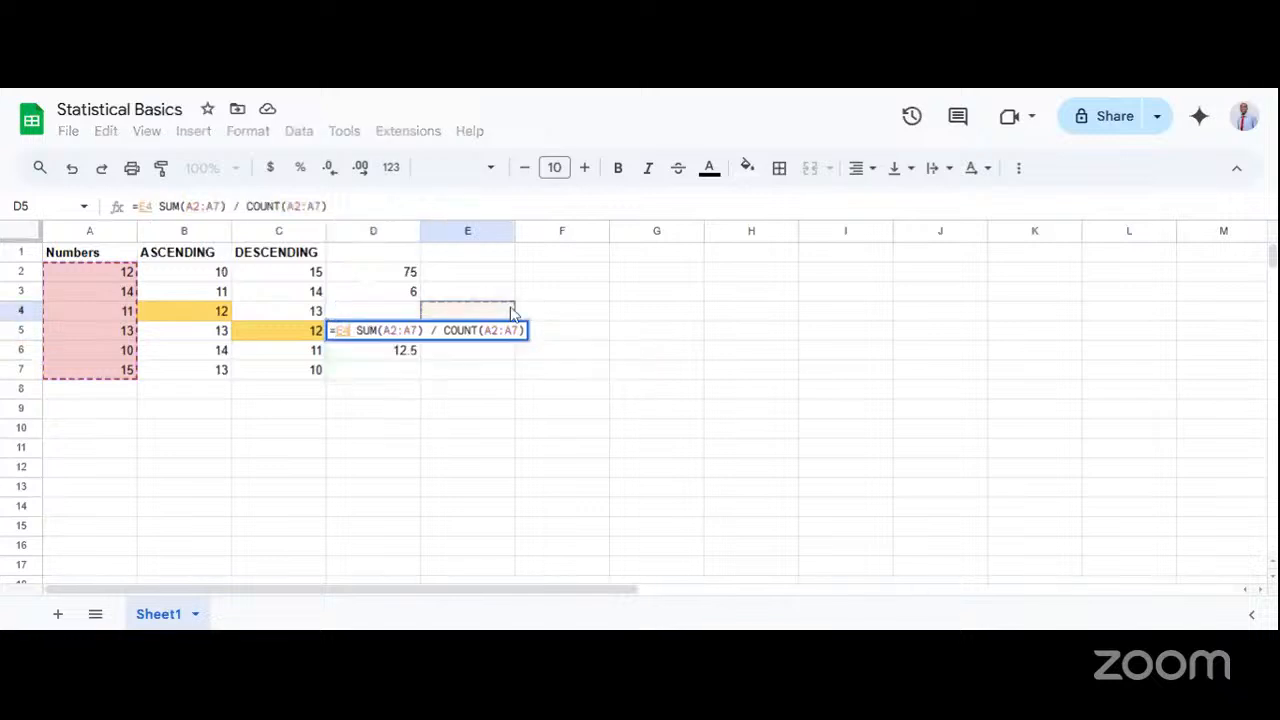
pyautogui.press('BackSpace')
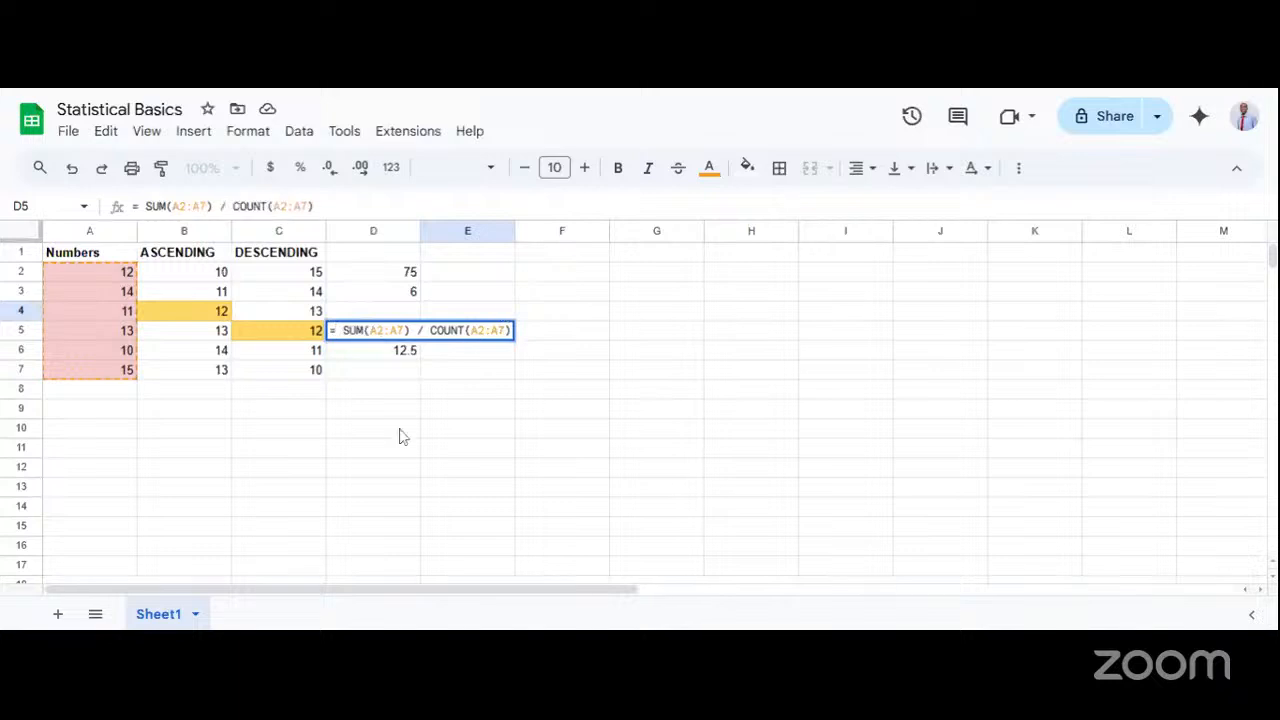
pyautogui.press('Return')
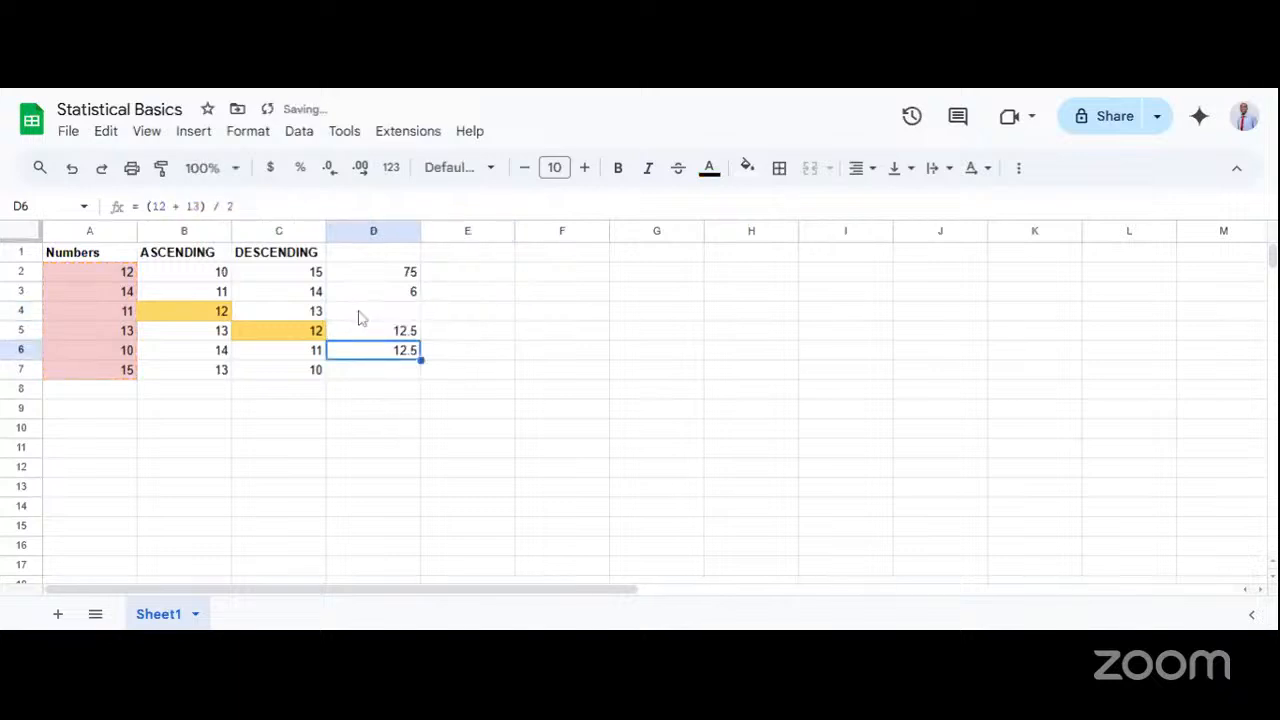
# Calculate the mean of the Numbers column in cell D7 with the formula = AVERAGE(A2:A7).
pyautogui.click(375, 377)
pyautogui.write('= ')
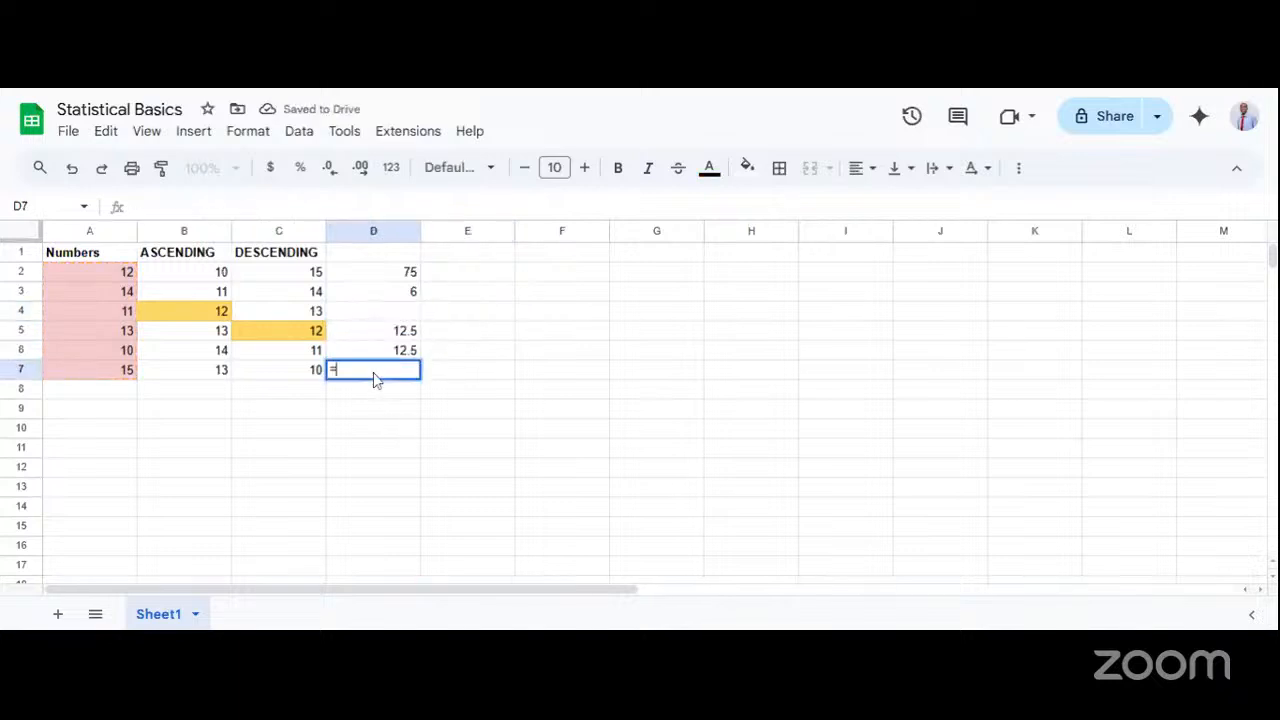
pyautogui.write('AVE')
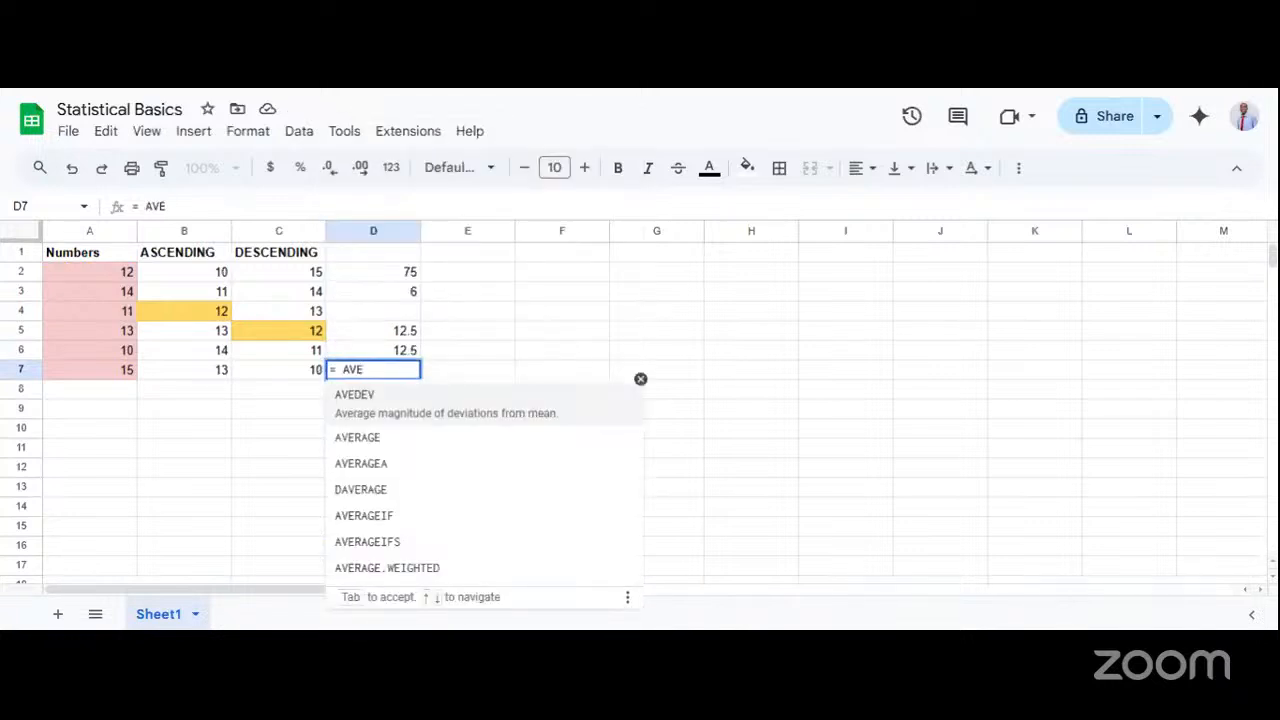
pyautogui.press('BackSpace')
pyautogui.write('R')
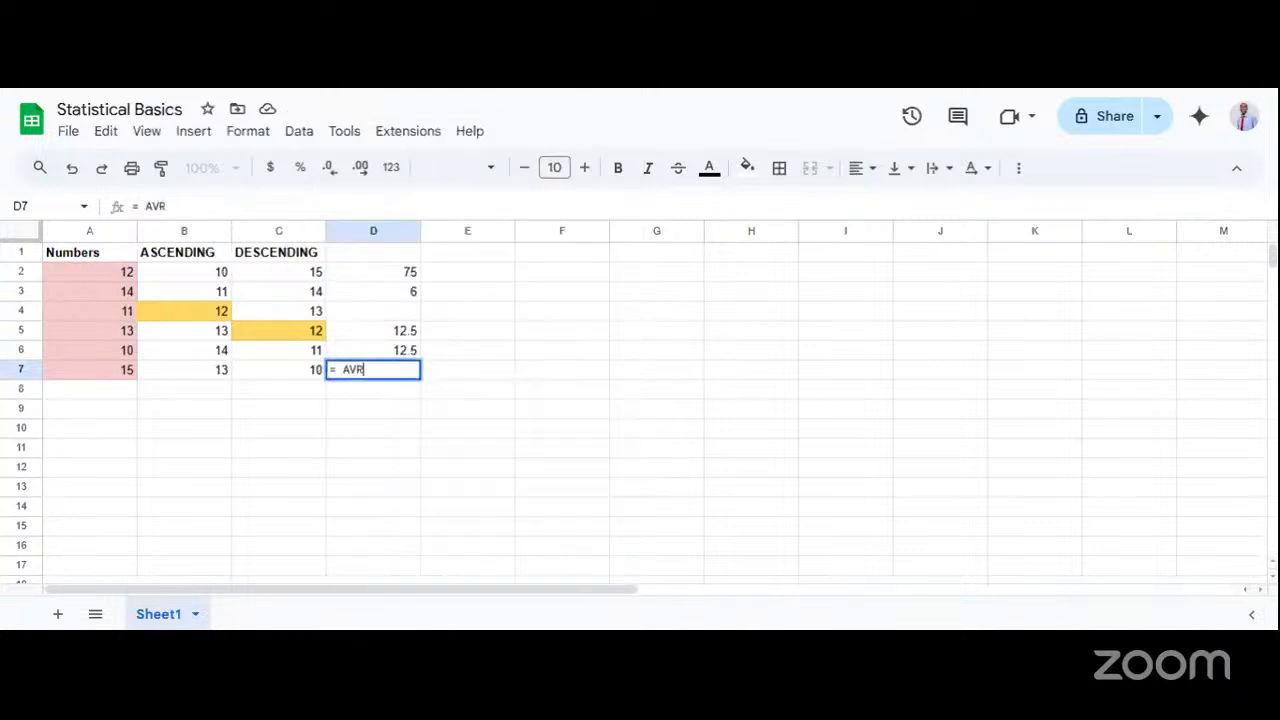
pyautogui.press('BackSpace')
pyautogui.write('ER')
pyautogui.click(377, 405)
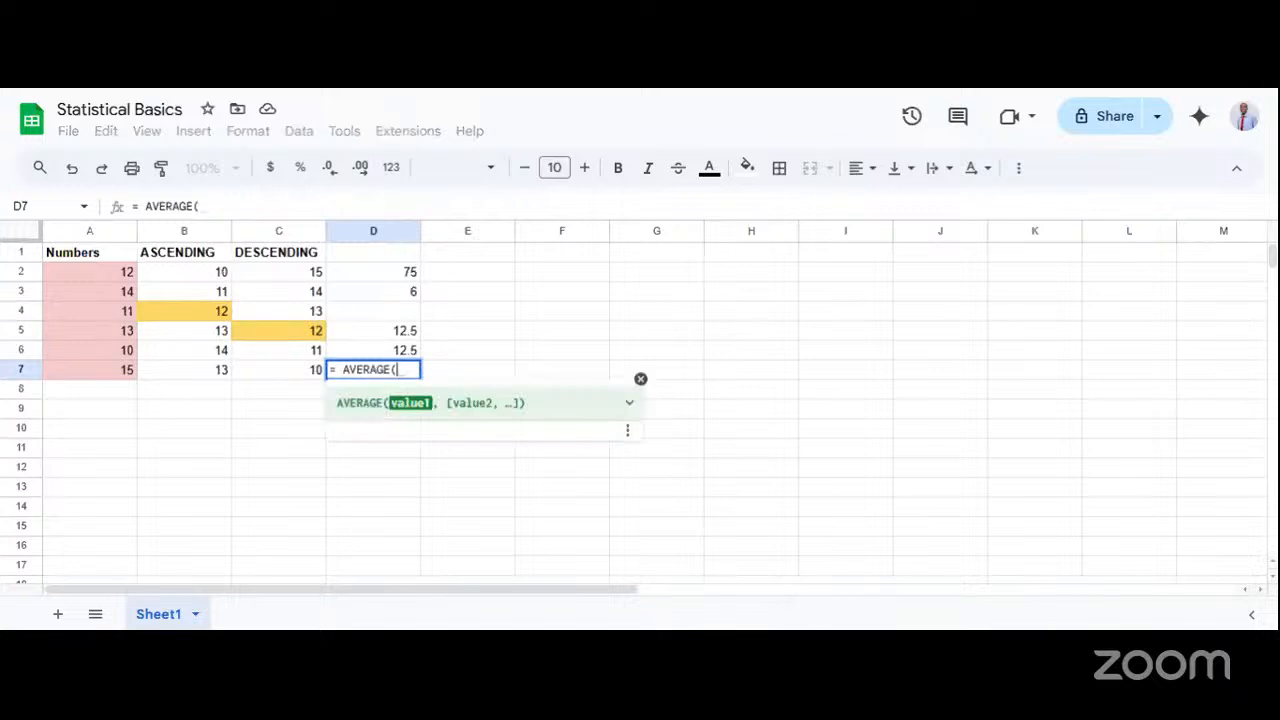
pyautogui.write('A2')
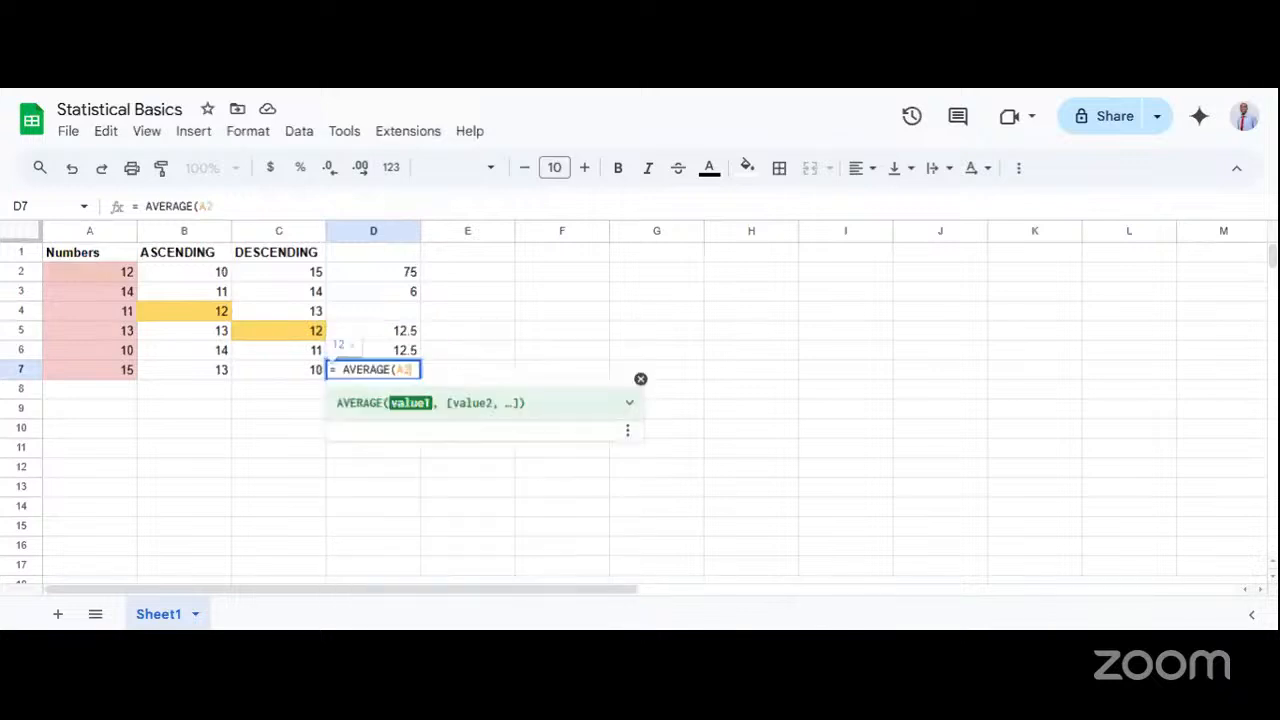
pyautogui.write(':A')
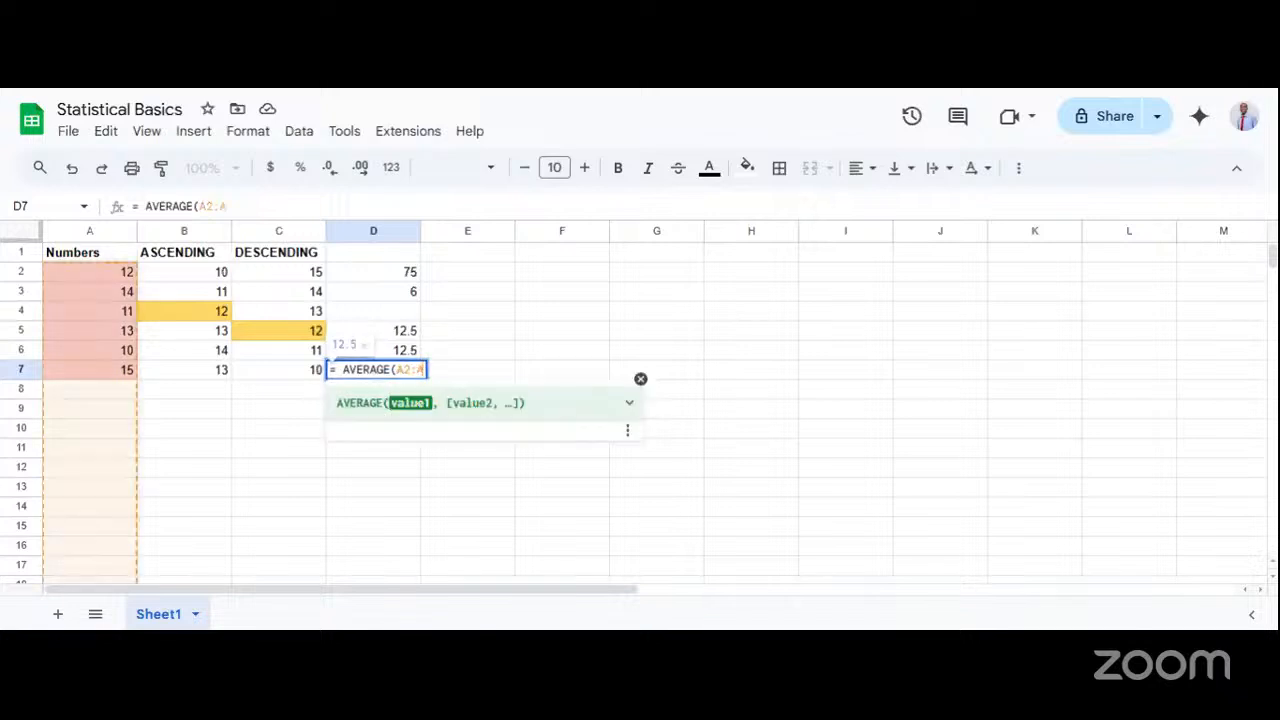
pyautogui.write('7')
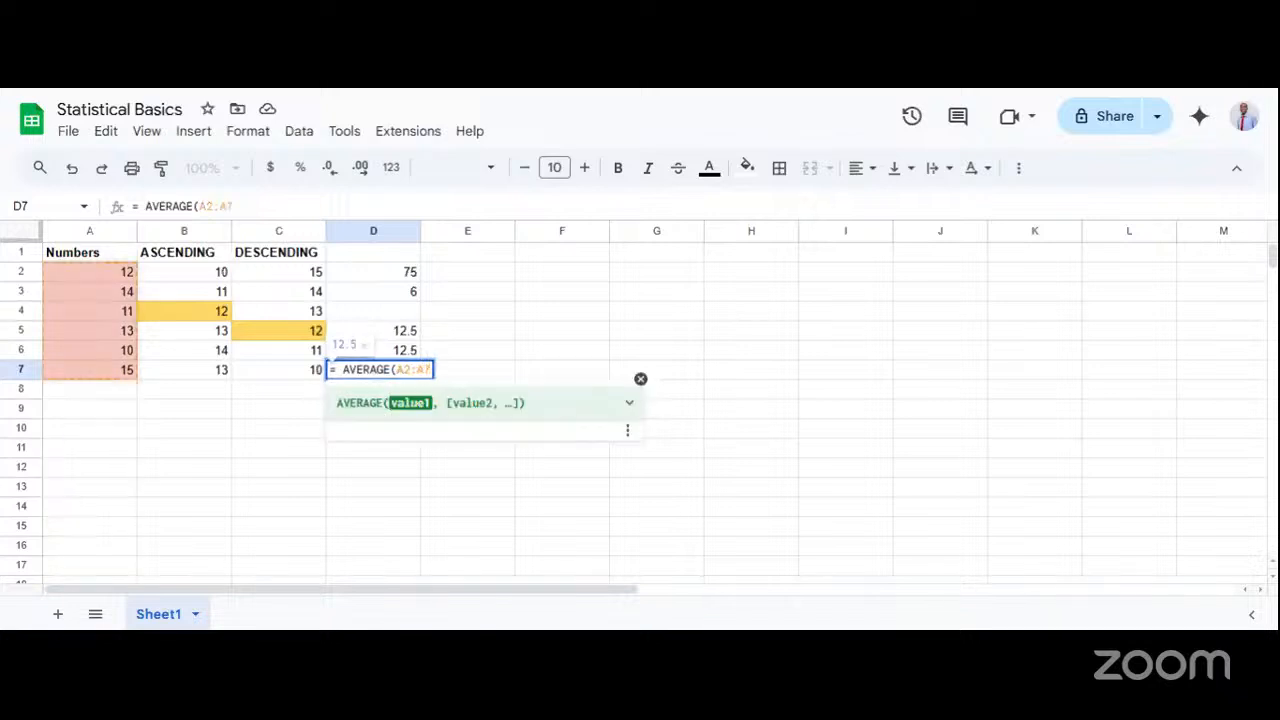
pyautogui.write(')')
pyautogui.press('Return')
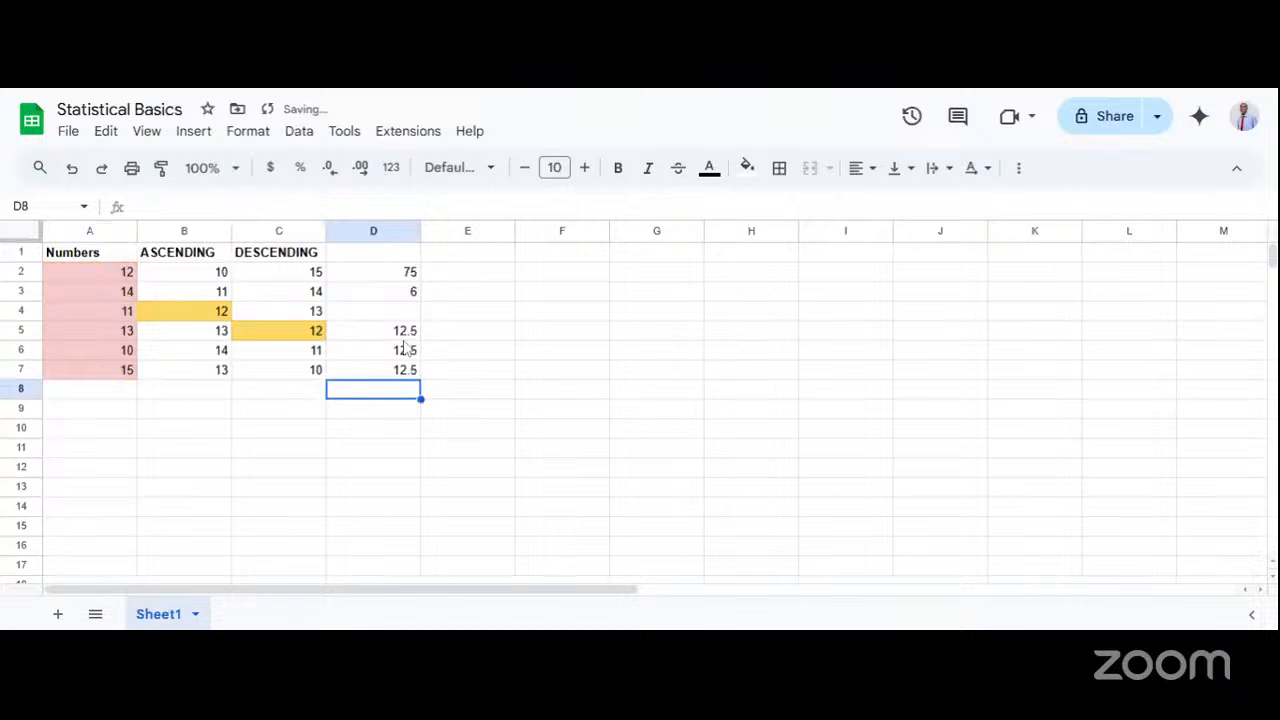
# Compare the formulas in cells D5, D6 and D7, and switch to the L6: Statistical Basics presentation in Google Slides.
pyautogui.moveTo(402, 335); pyautogui.dragTo(397, 375)
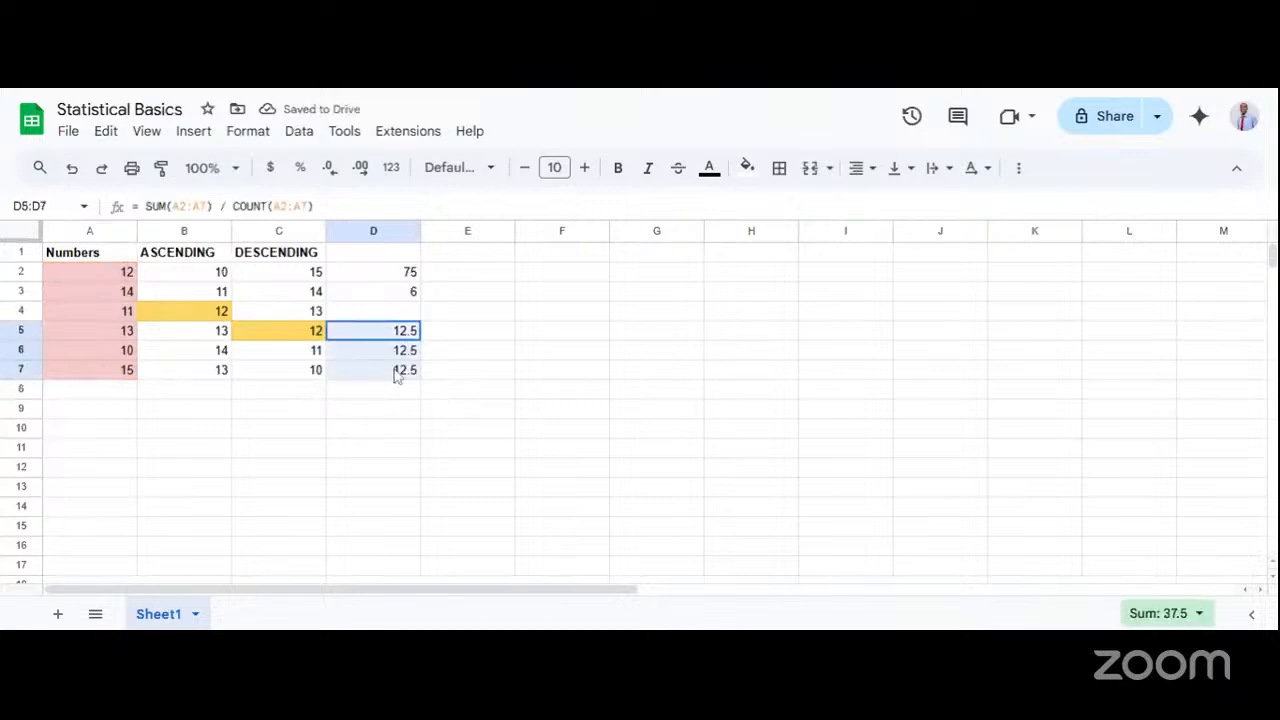
pyautogui.doubleClick(390, 335)
pyautogui.click(470, 356)
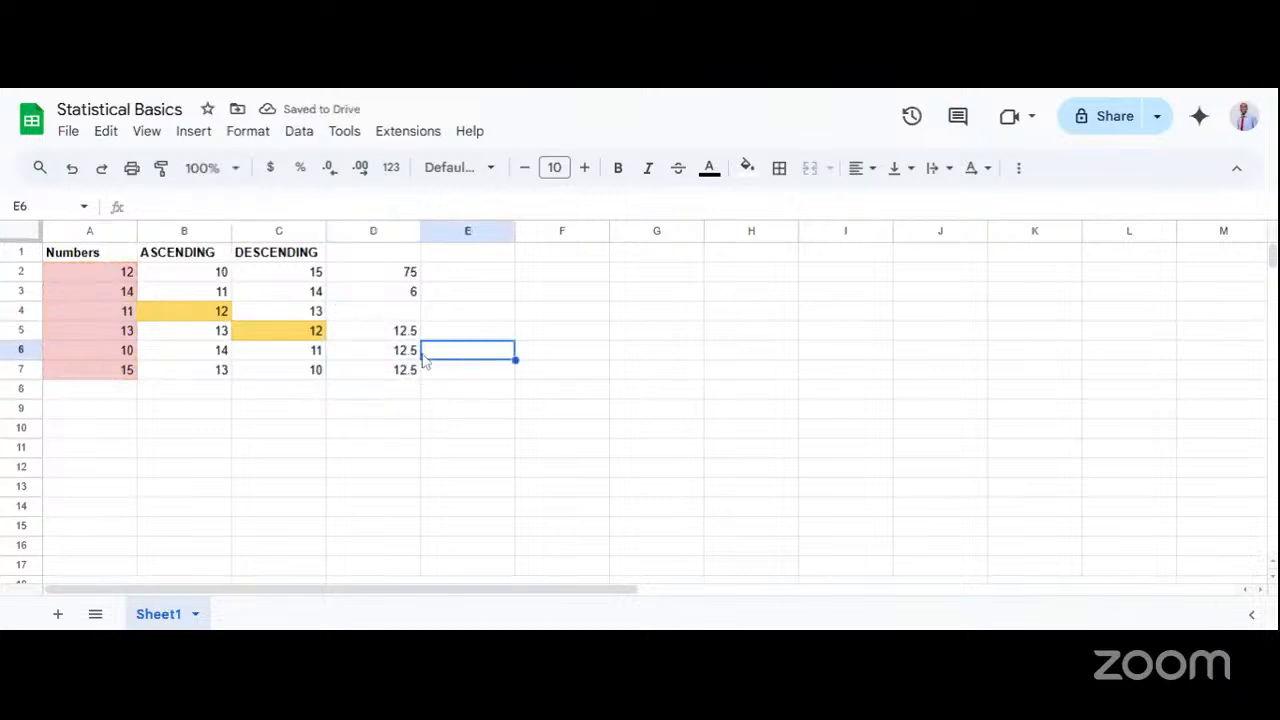
pyautogui.click(414, 352)
pyautogui.doubleClick(414, 352)
pyautogui.click(430, 376)
pyautogui.doubleClick(400, 376)
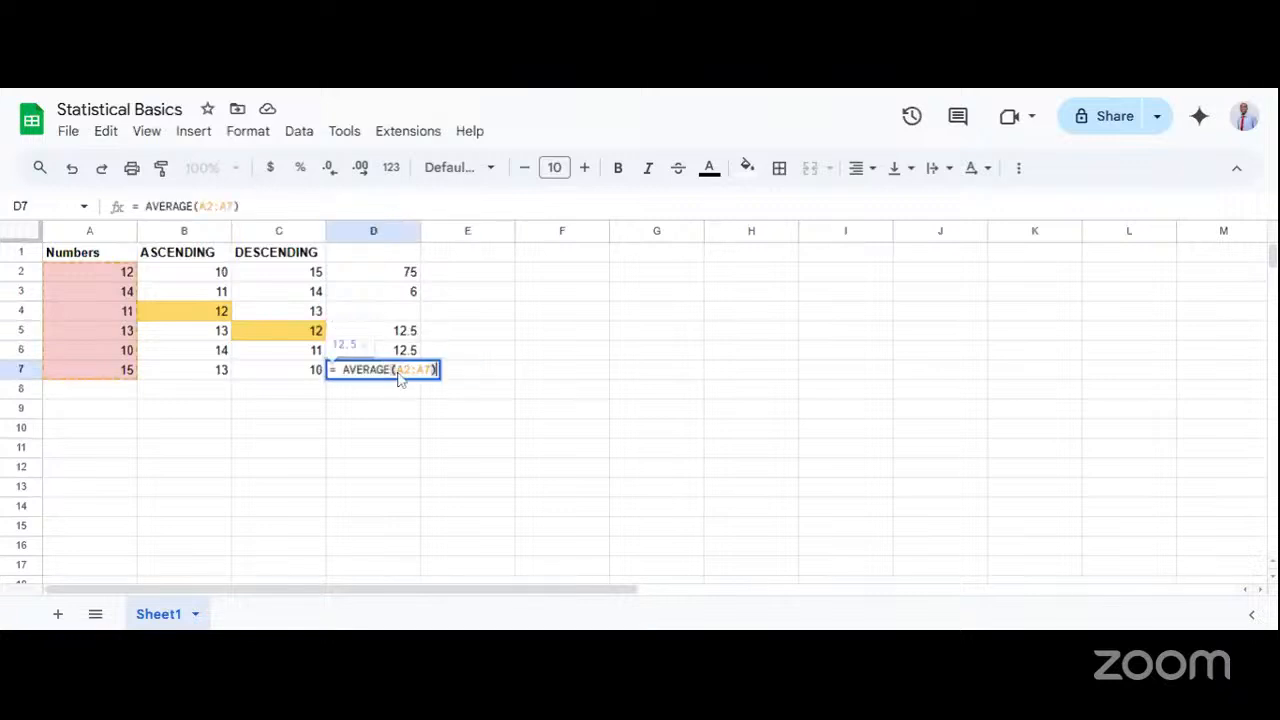
pyautogui.click(452, 388)
pyautogui.moveTo(390, 337); pyautogui.dragTo(398, 375)
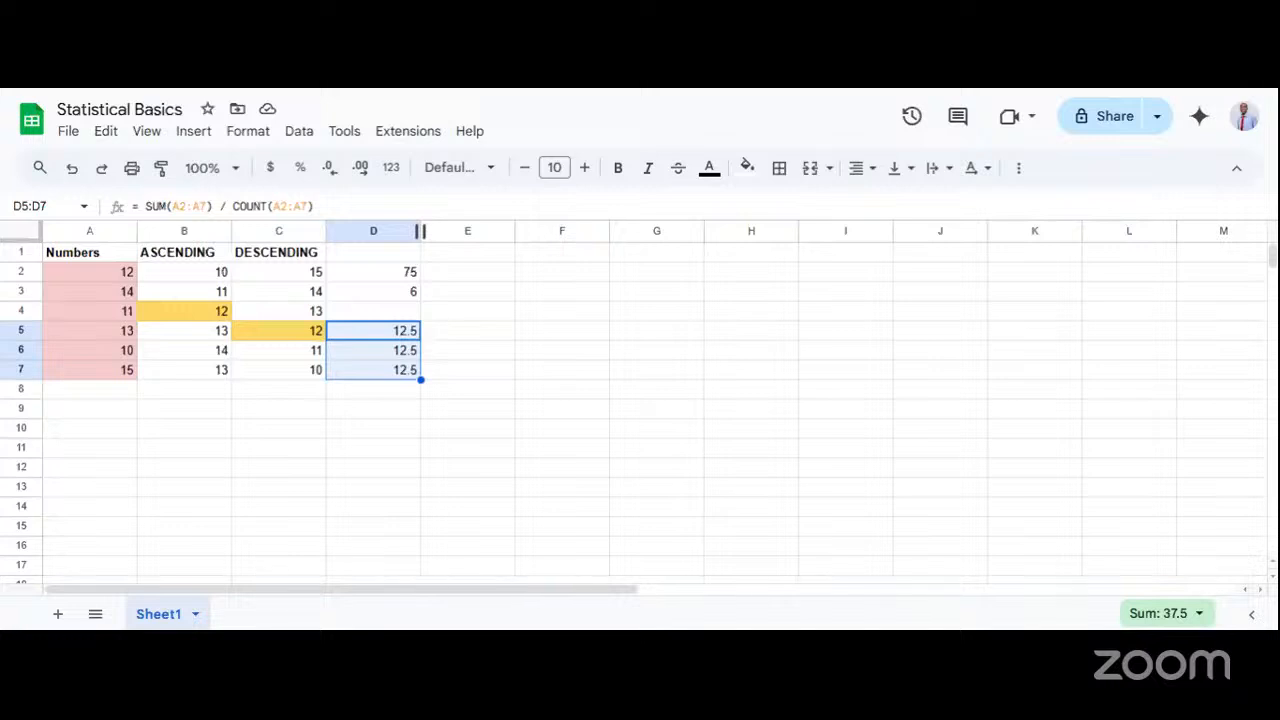
pyautogui.hotkey('ctrl', 'Tab')
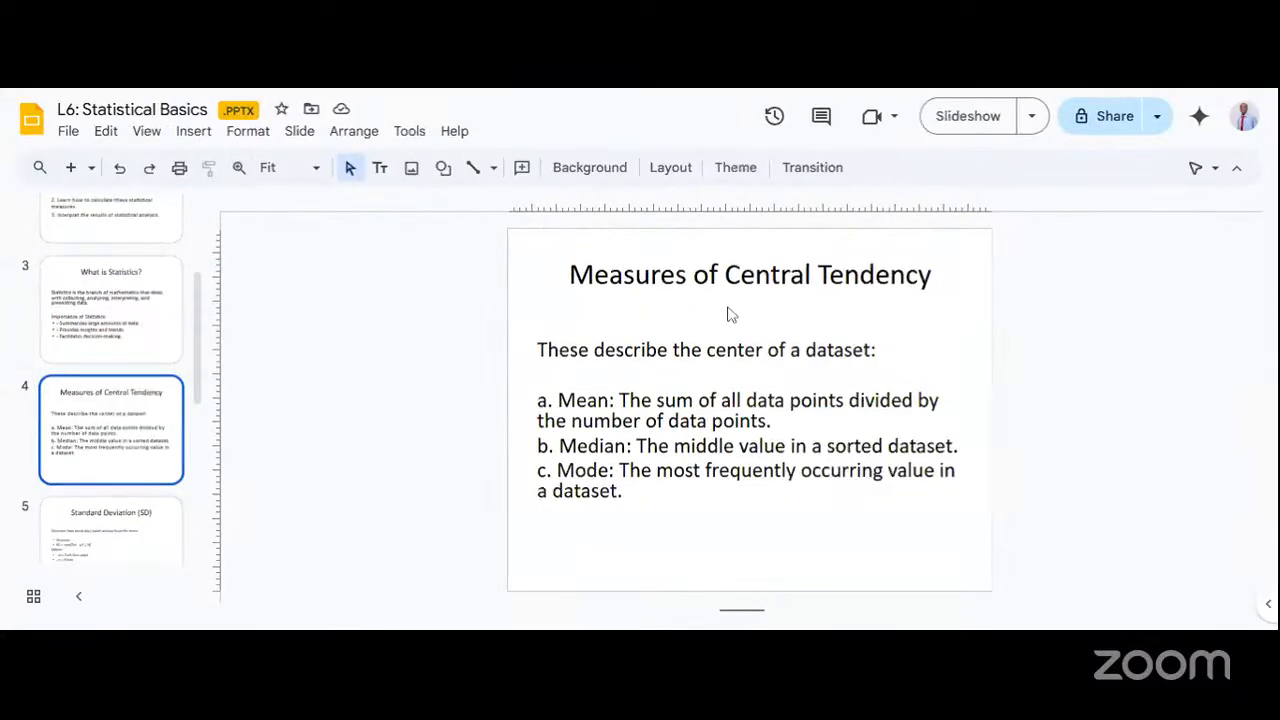
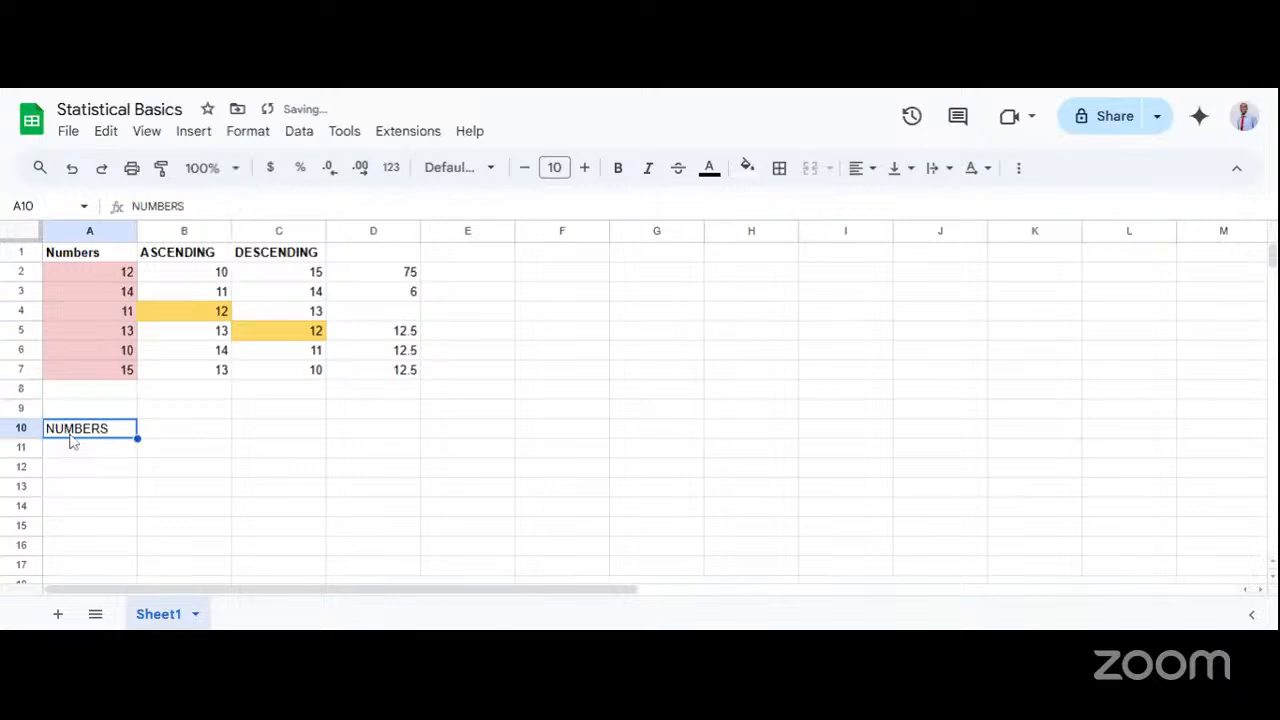
# Bold the NUMBERS heading in cell A10 and enter 4, 4, 3 and 6 in cells A11 to A14.
pyautogui.hotkey('ctrl', 'b')
pyautogui.doubleClick(66, 453)
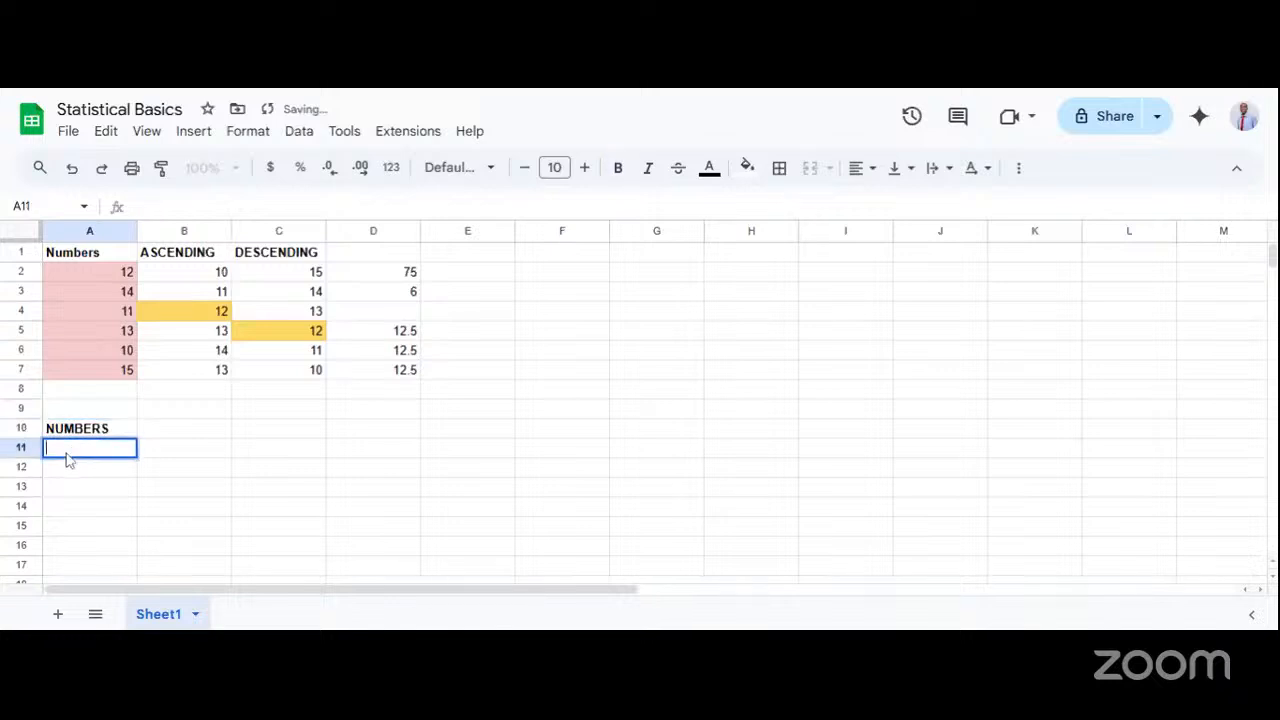
pyautogui.write('4')
pyautogui.press('Return')
pyautogui.write('4')
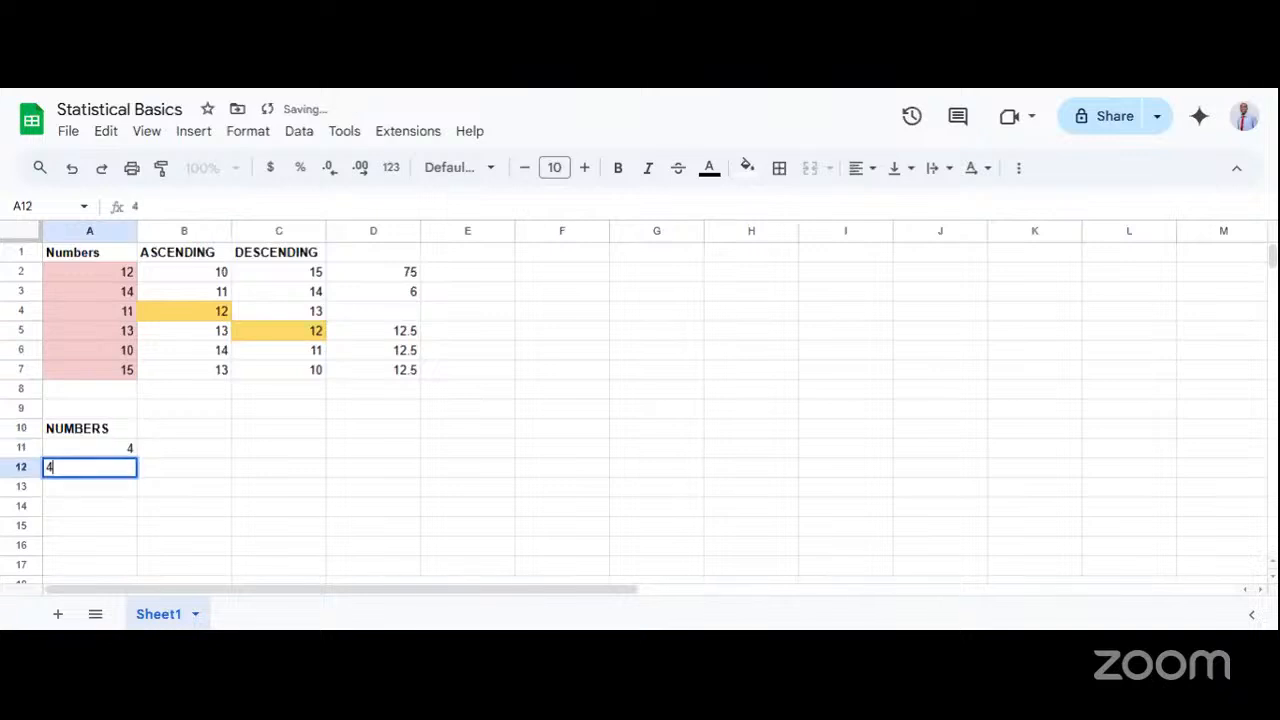
pyautogui.press('Return')
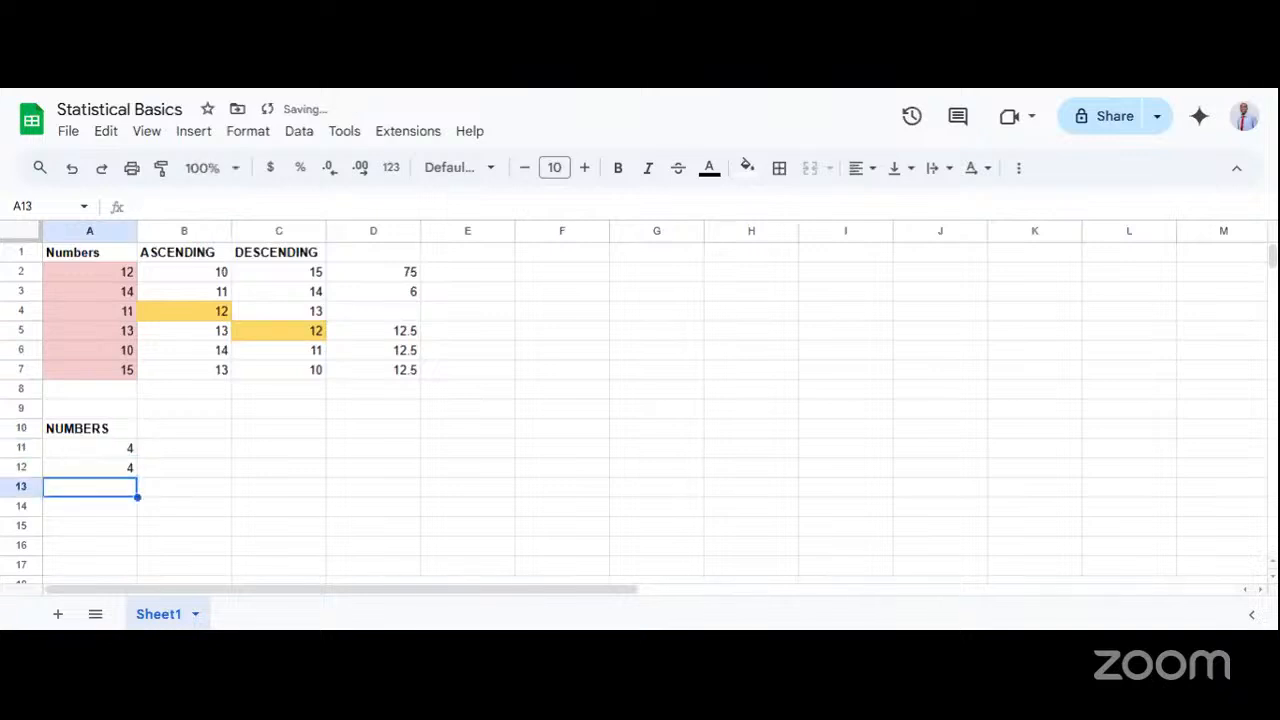
pyautogui.write('3')
pyautogui.press('Return')
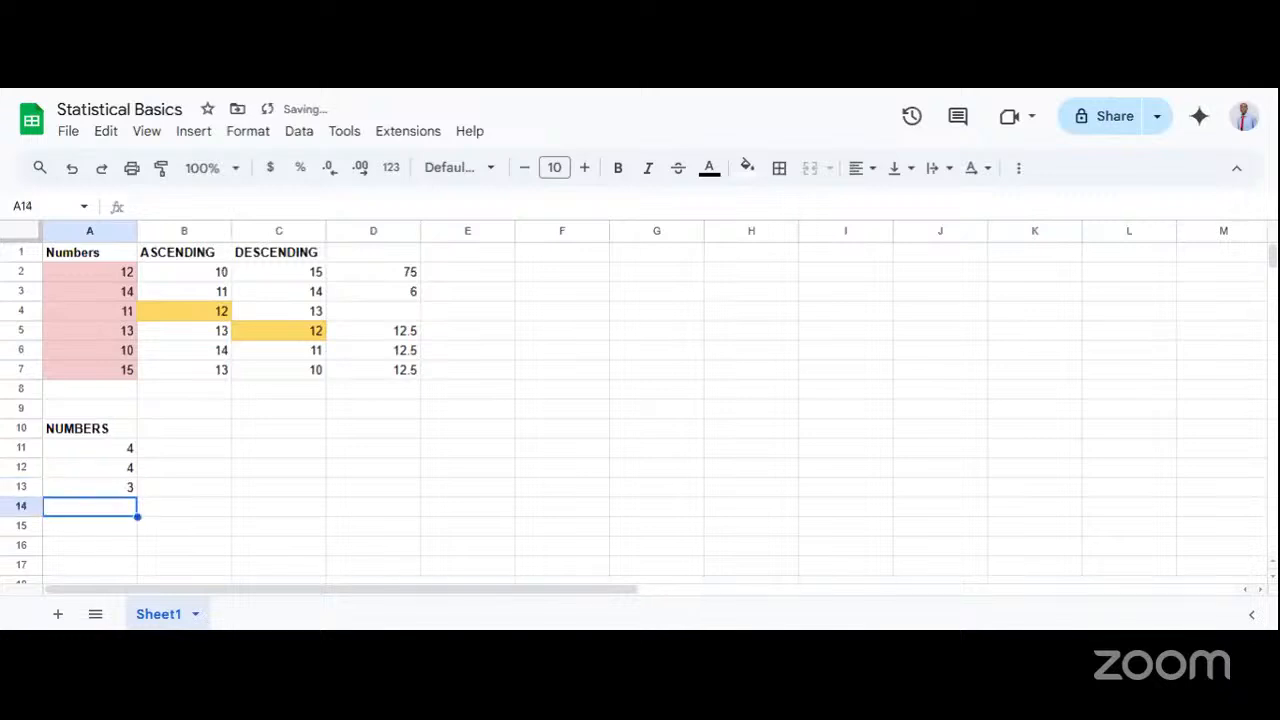
pyautogui.write('6')
pyautogui.press('Return')
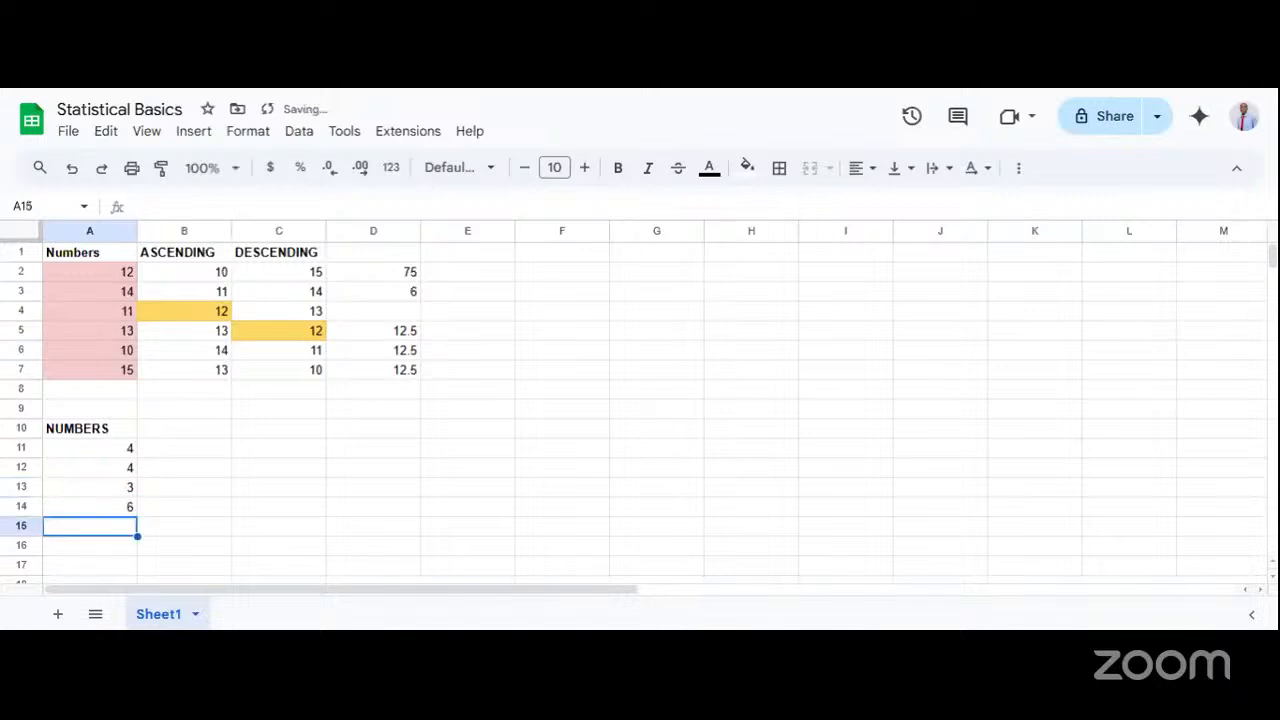
# Enter the value 9 in each of the cells A15, A16 and A17.
pyautogui.write('9')
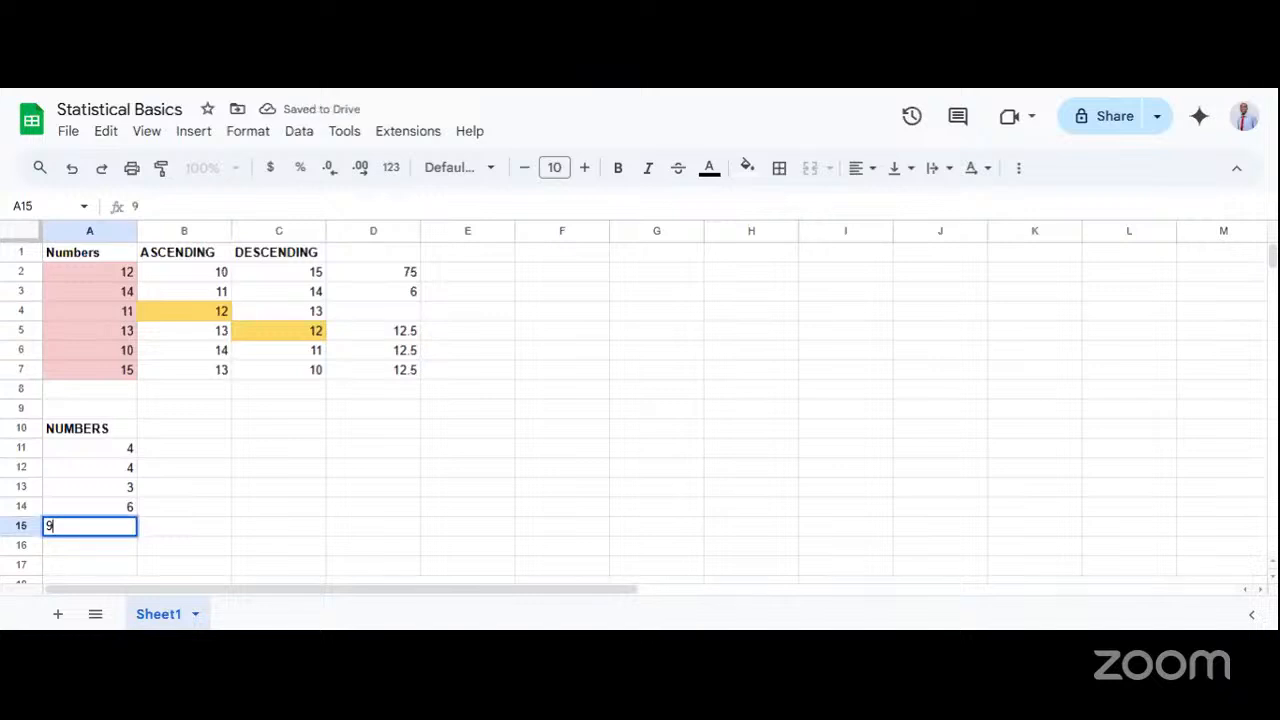
pyautogui.press('Return')
pyautogui.write('9')
pyautogui.press('Return')
pyautogui.write('9')
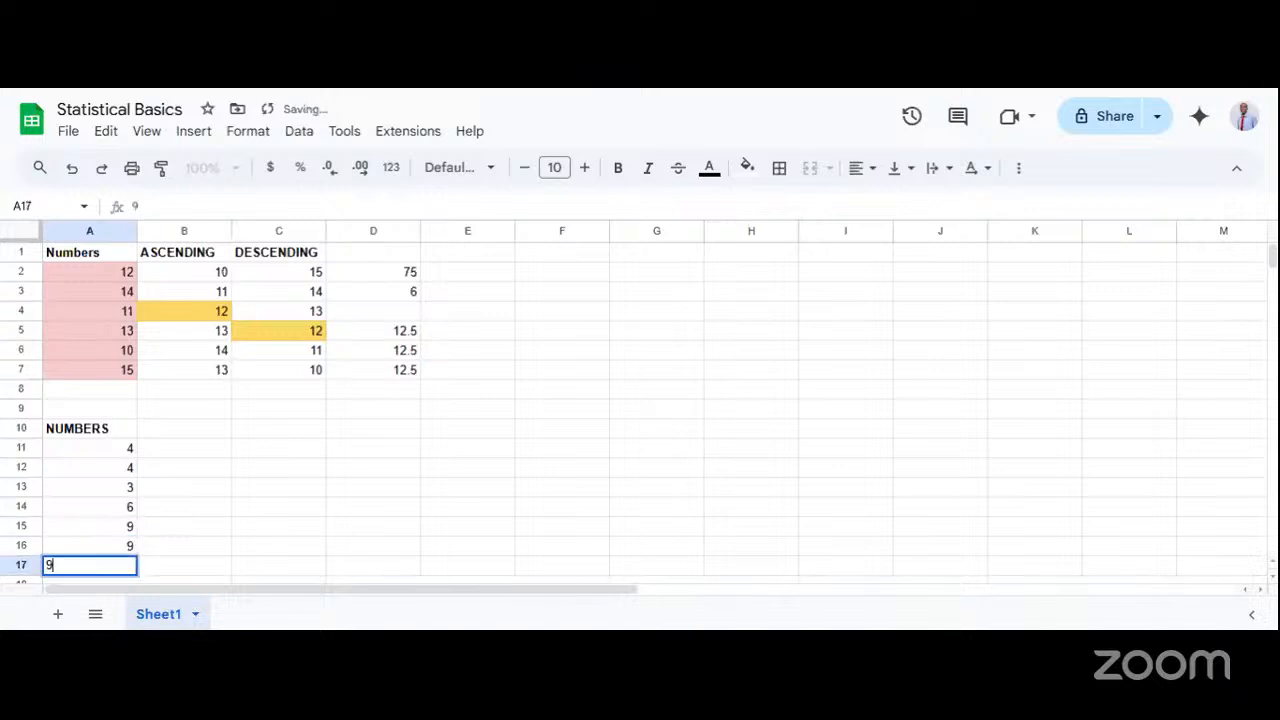
pyautogui.click(171, 487)
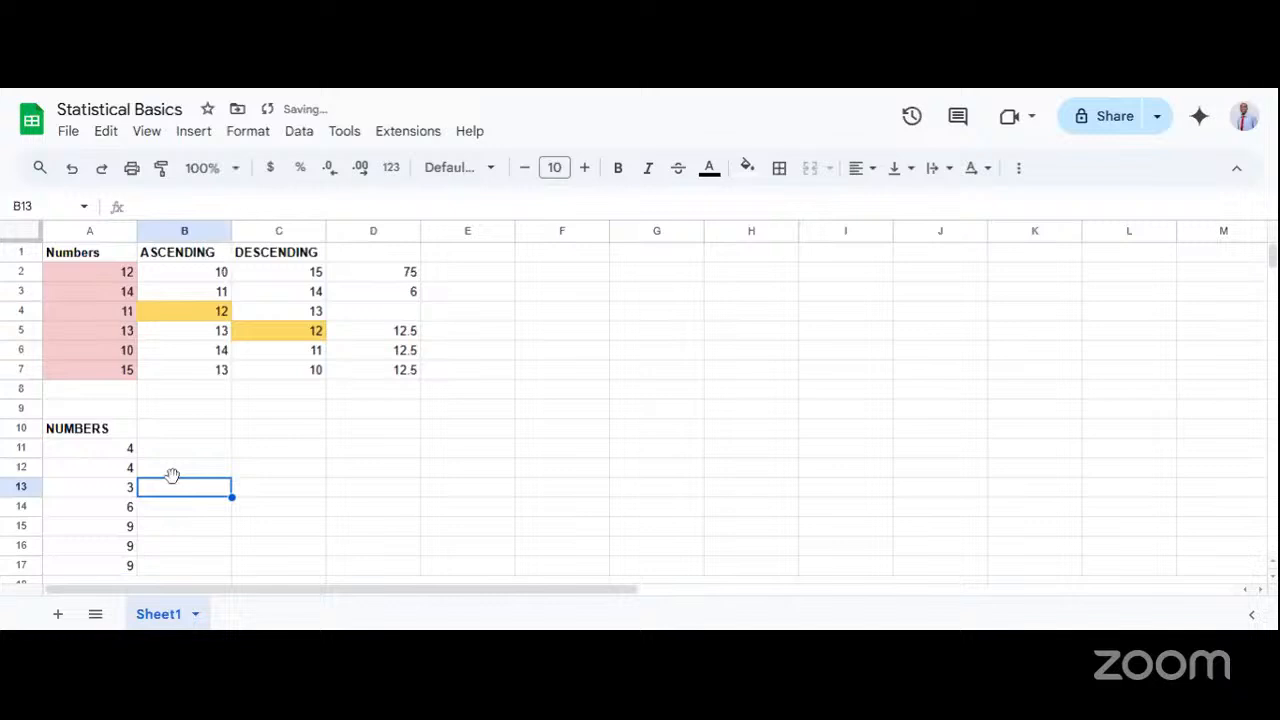
# Move the NUMBERS heading and its values from A10:A17 to column B, starting at cell B10.
pyautogui.click(98, 435)
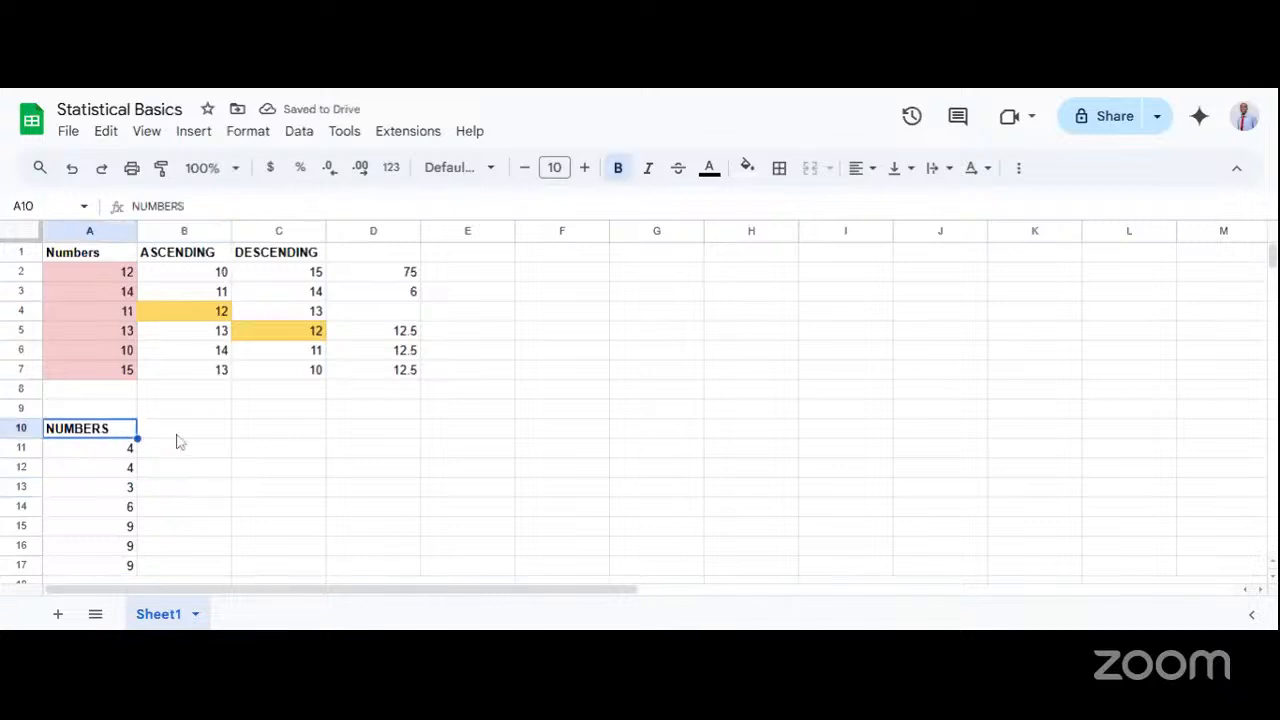
pyautogui.moveTo(110, 435); pyautogui.dragTo(131, 550)
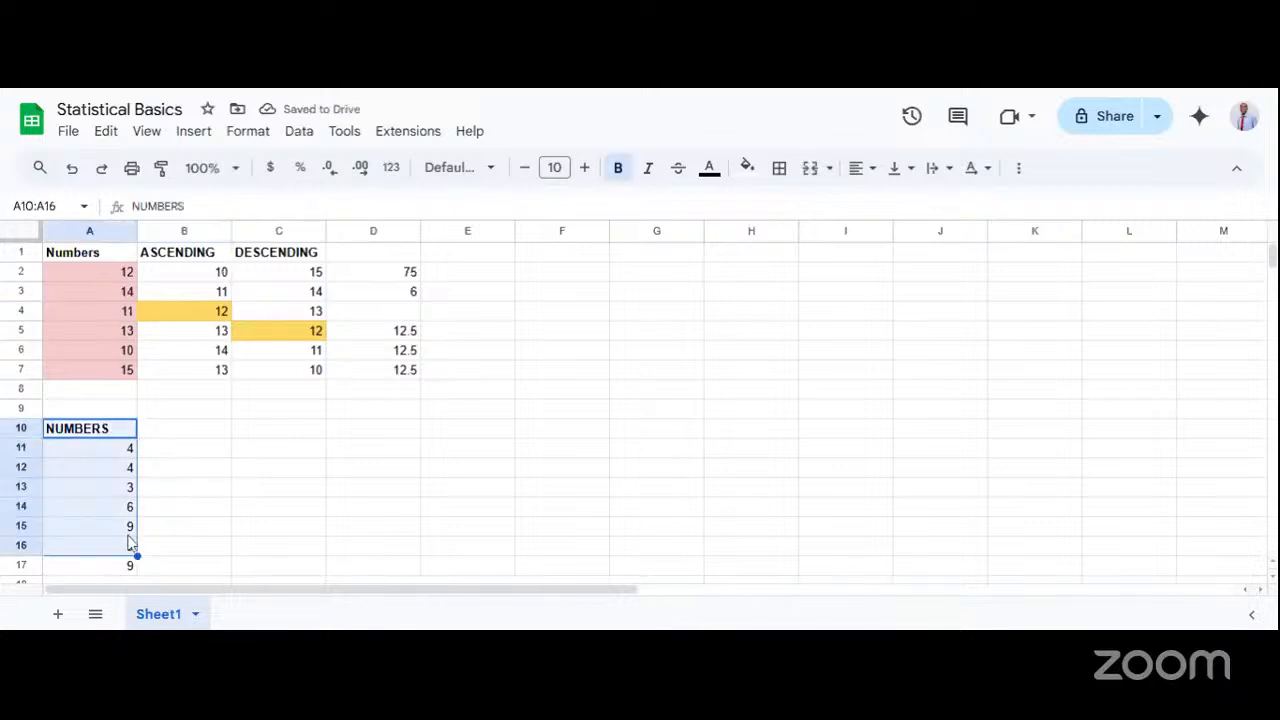
pyautogui.click(190, 510)
pyautogui.moveTo(94, 432); pyautogui.dragTo(106, 517)
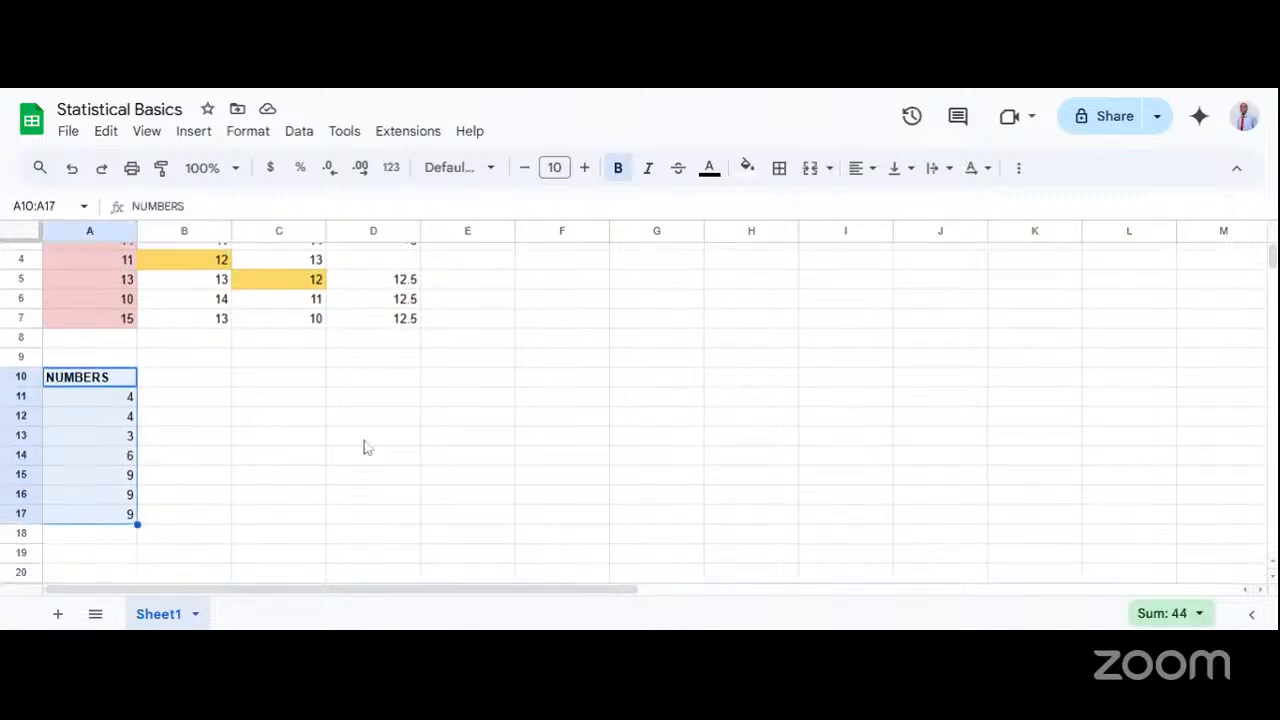
pyautogui.hotkey('ctrl', 'c')
pyautogui.click(179, 366)
pyautogui.click(180, 376)
pyautogui.hotkey('ctrl', 'v')
# Enter the heading STUDENT in cell A10 and make it bold.
pyautogui.doubleClick(95, 382)
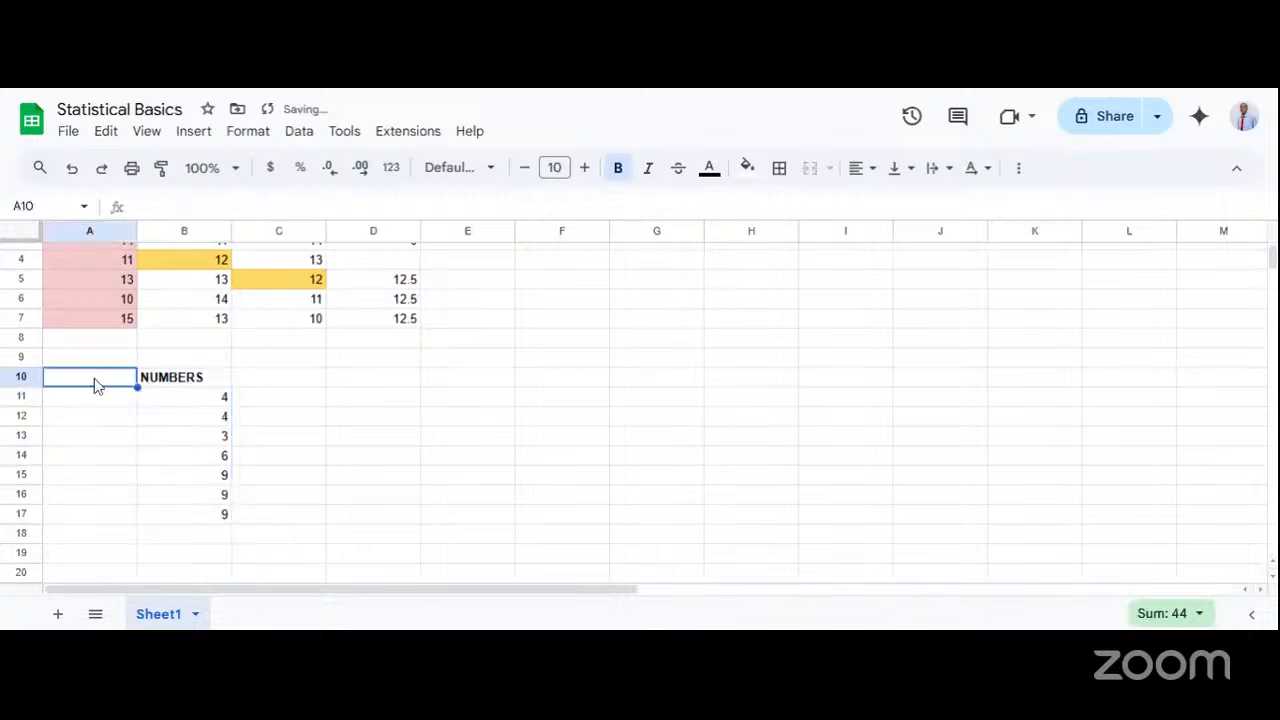
pyautogui.write('Stu')
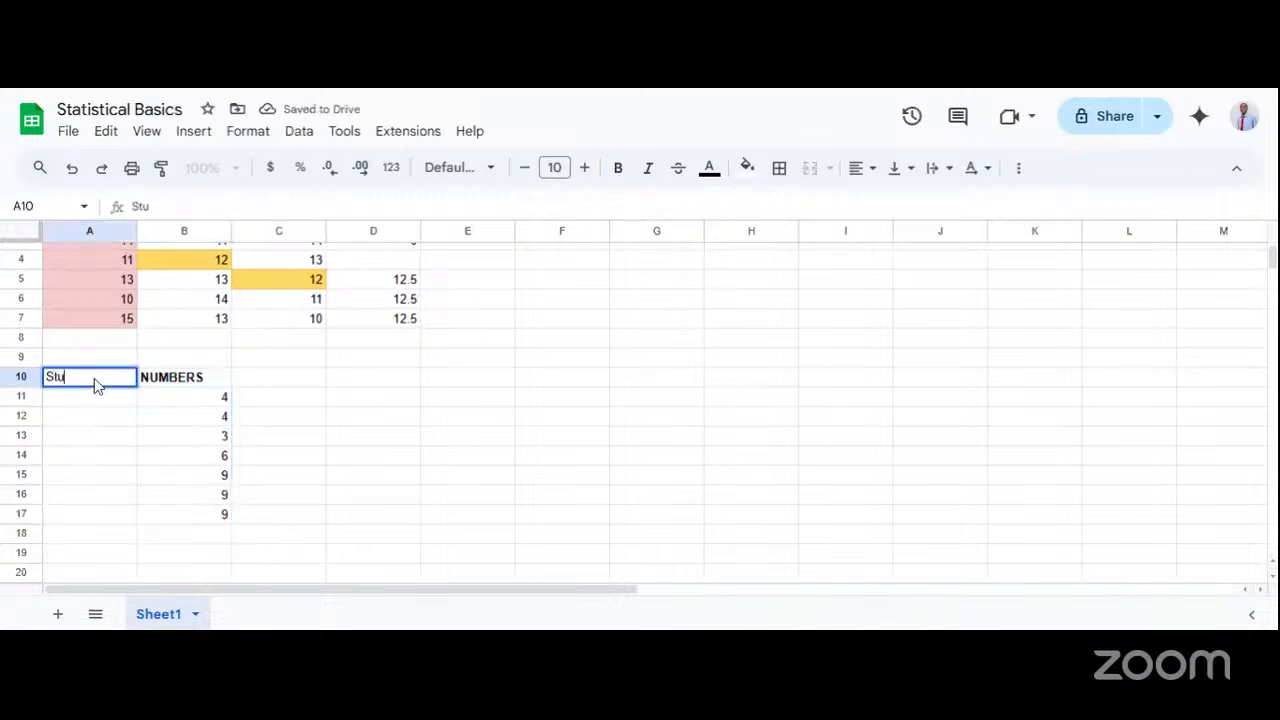
pyautogui.press('BackSpace')
pyautogui.press('BackSpace')
pyautogui.write('U')
pyautogui.press('BackSpace')
pyautogui.write('TUDENT')
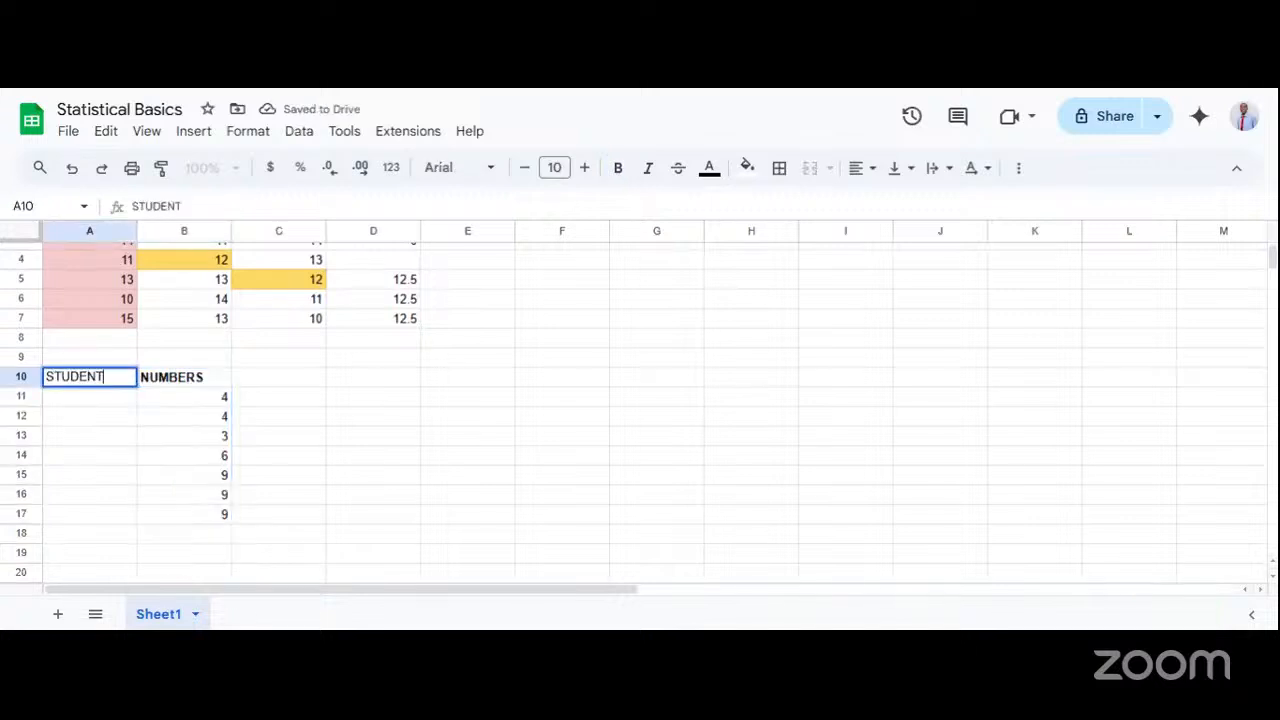
pyautogui.press('Return')
pyautogui.click(21, 376)
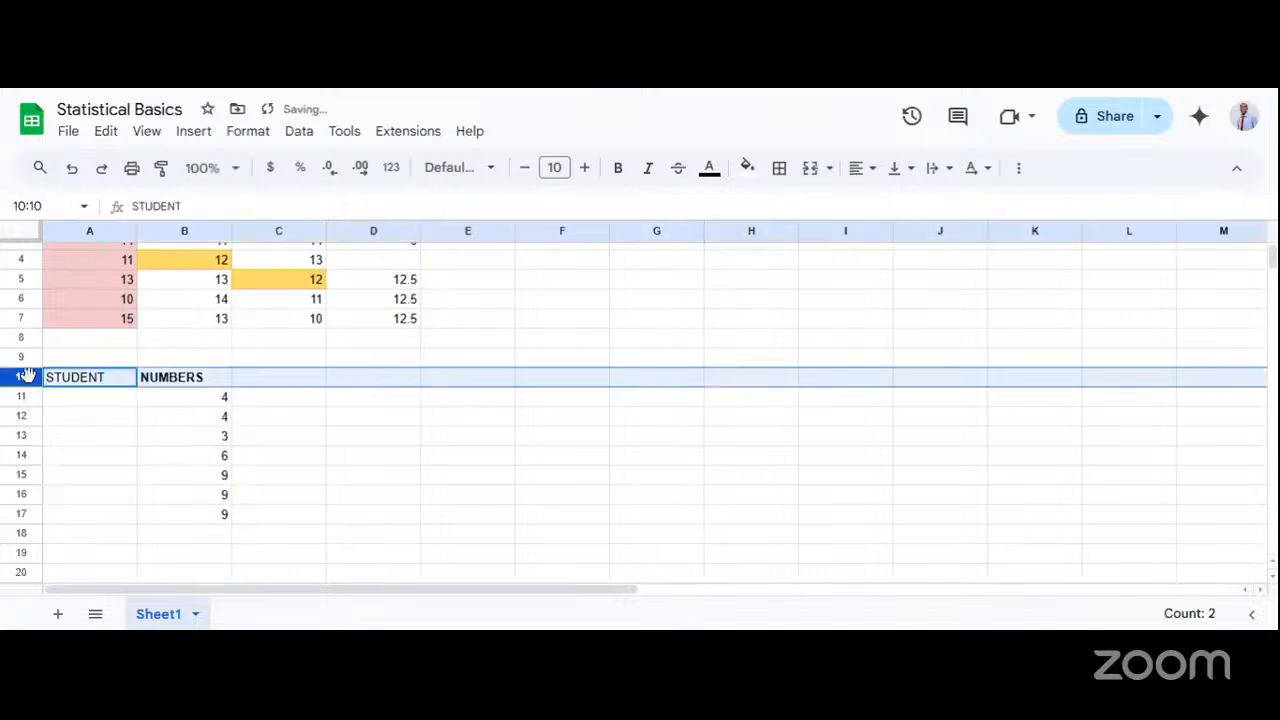
pyautogui.click(73, 387)
pyautogui.hotkey('ctrl', 'b')
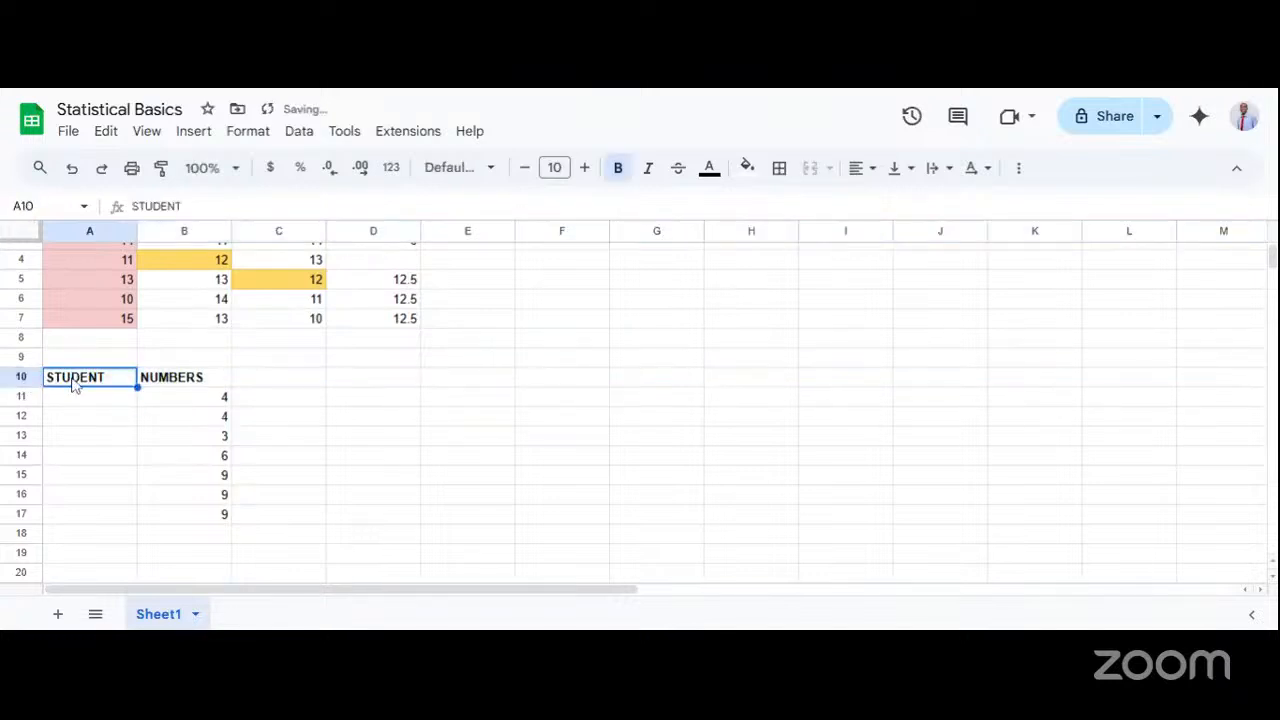
# Replace the NUMBERS heading in cell B10 with SCORE.
pyautogui.click(75, 401)
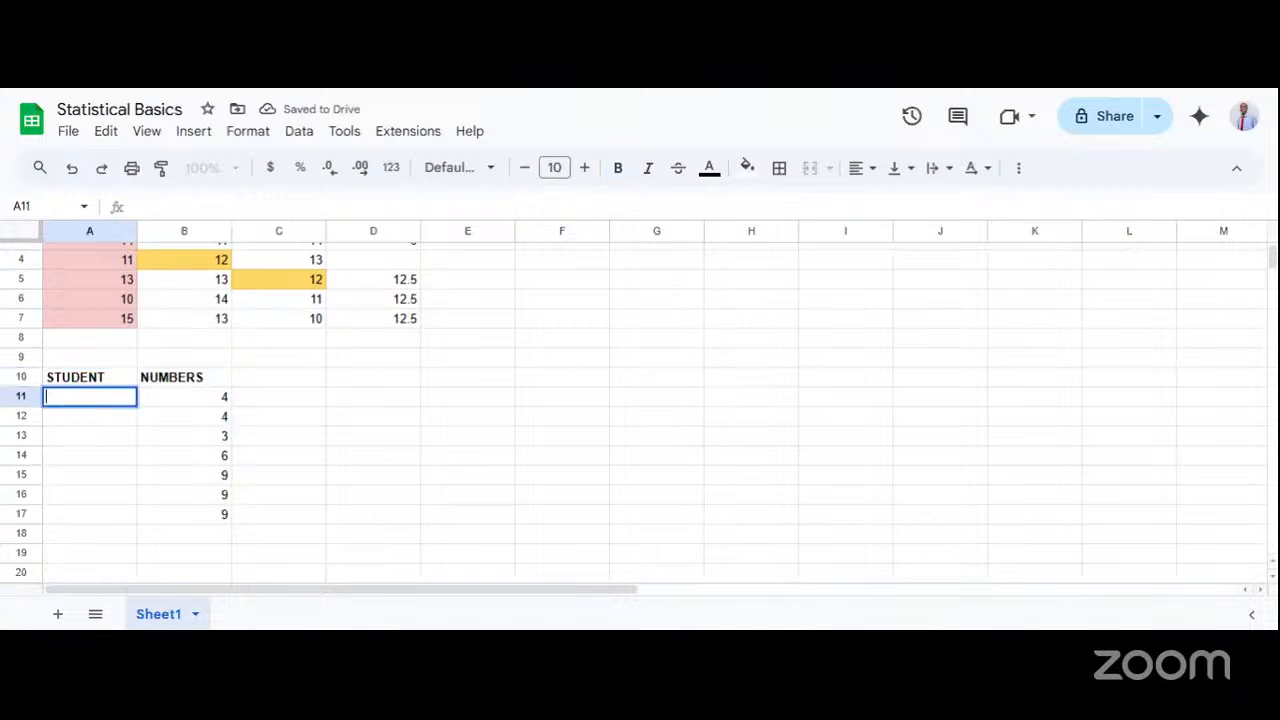
pyautogui.doubleClick(170, 381)
pyautogui.write('SCORE')
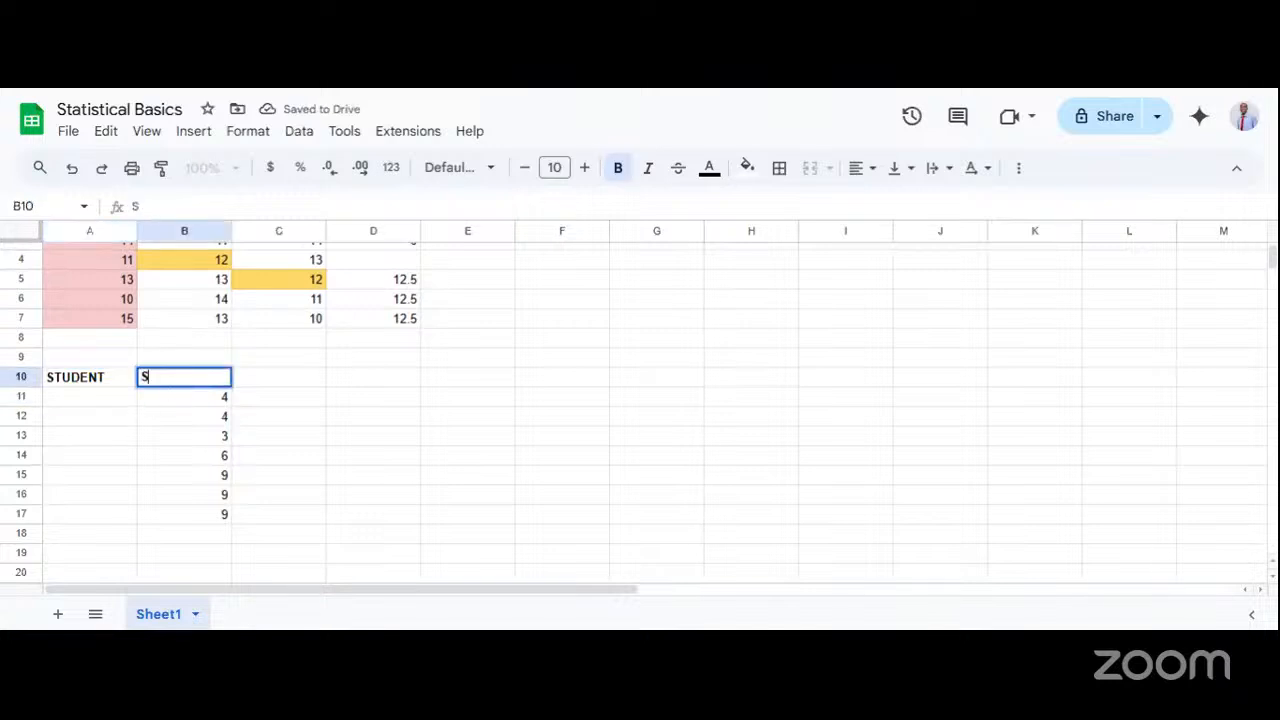
# Enter the first three students' names in cells A11 to A13 of the STUDENT column.
pyautogui.doubleClick(82, 400)
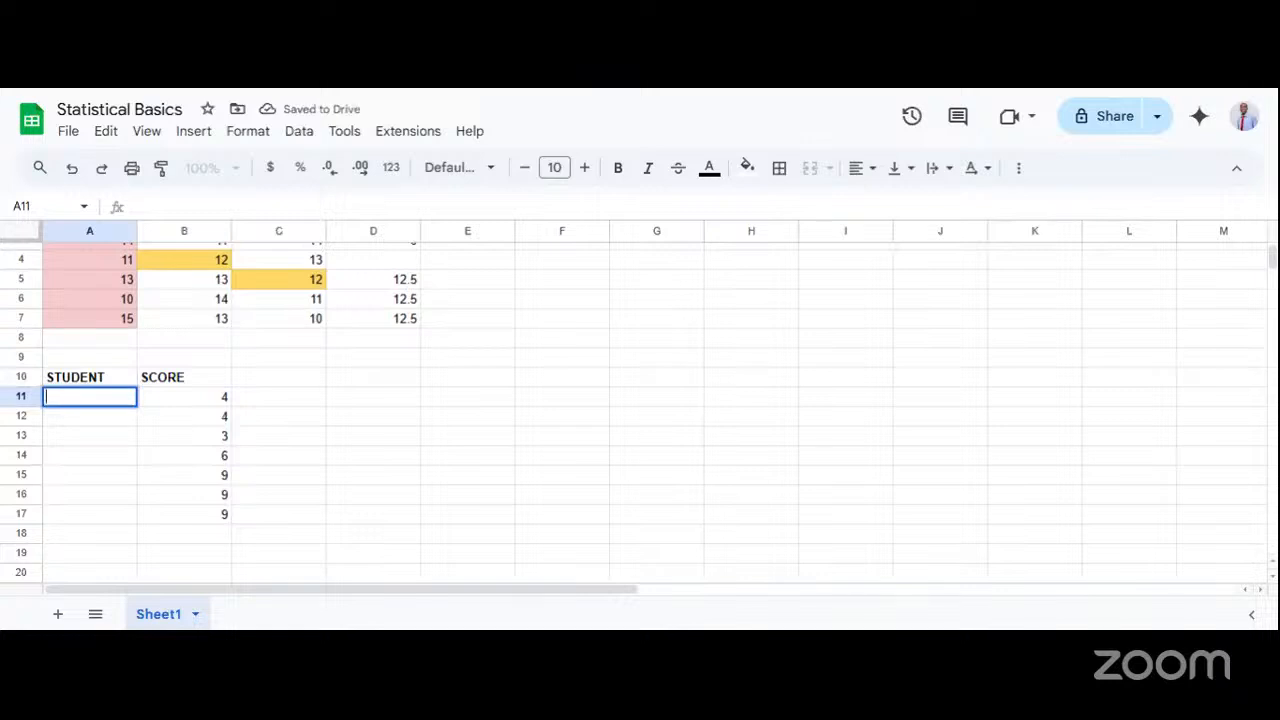
pyautogui.write('Timi')
pyautogui.press('Return')
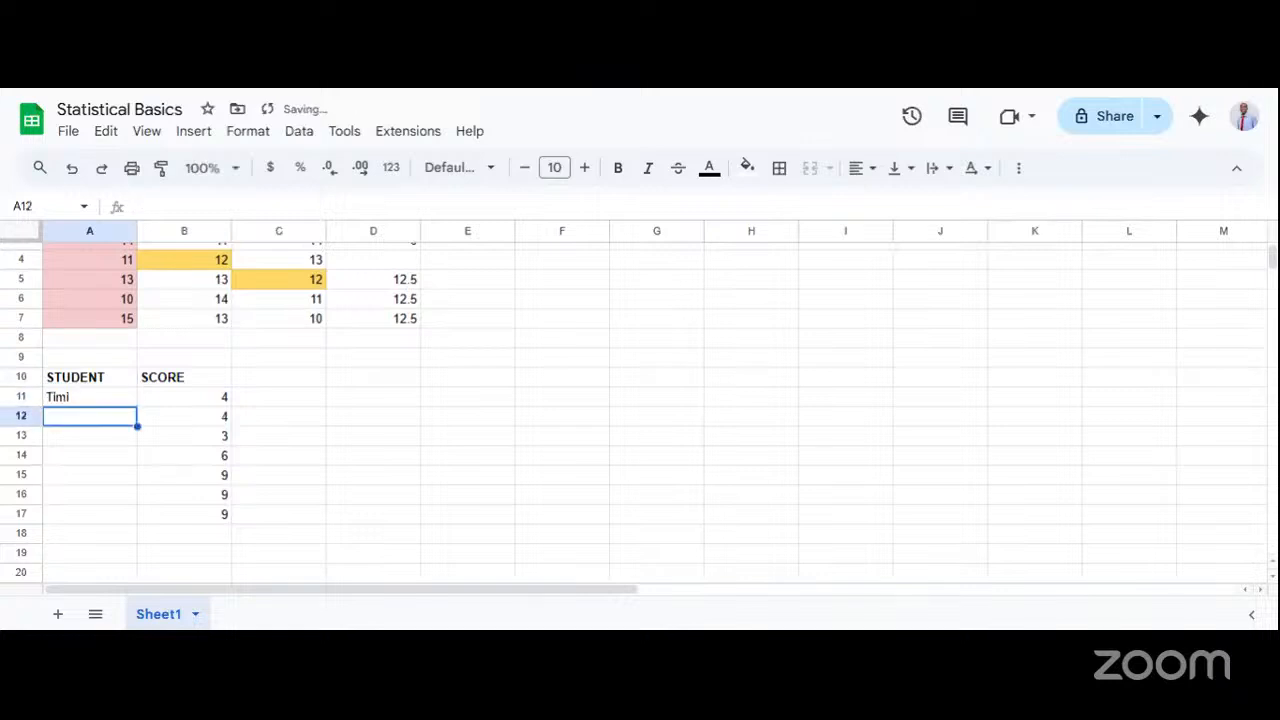
pyautogui.write('John')
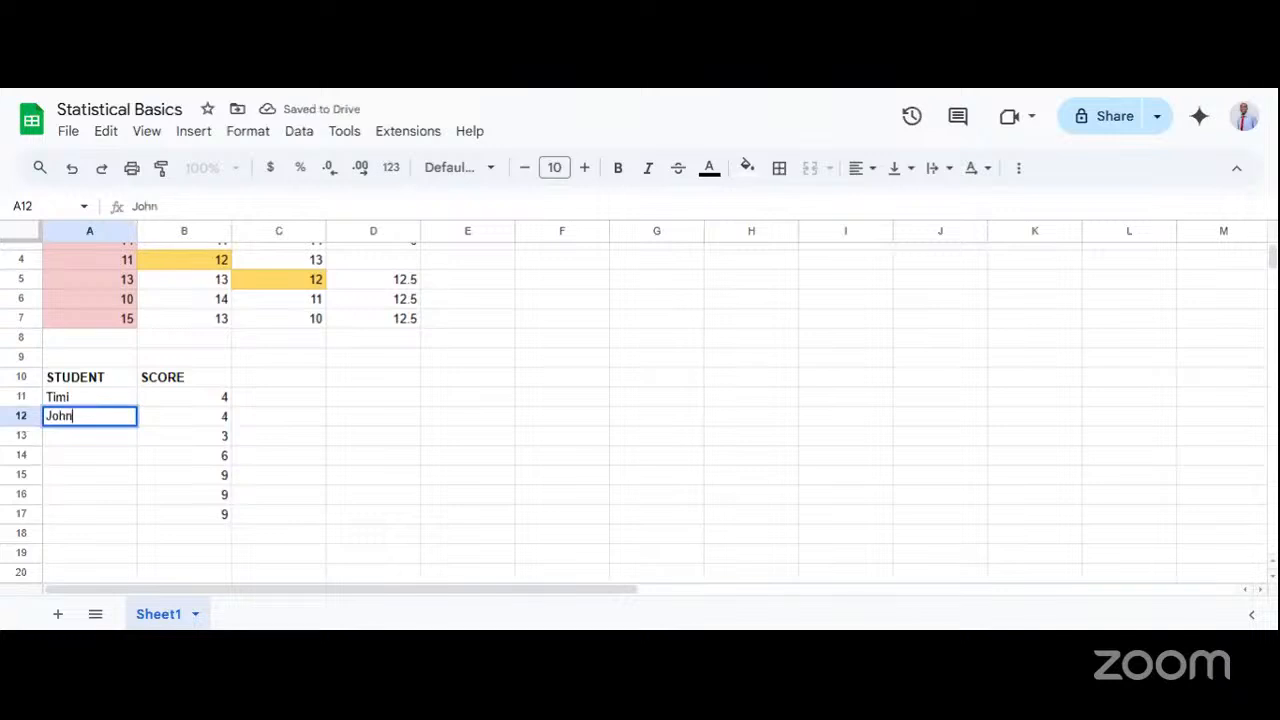
pyautogui.press('Return')
pyautogui.write('Ebiere')
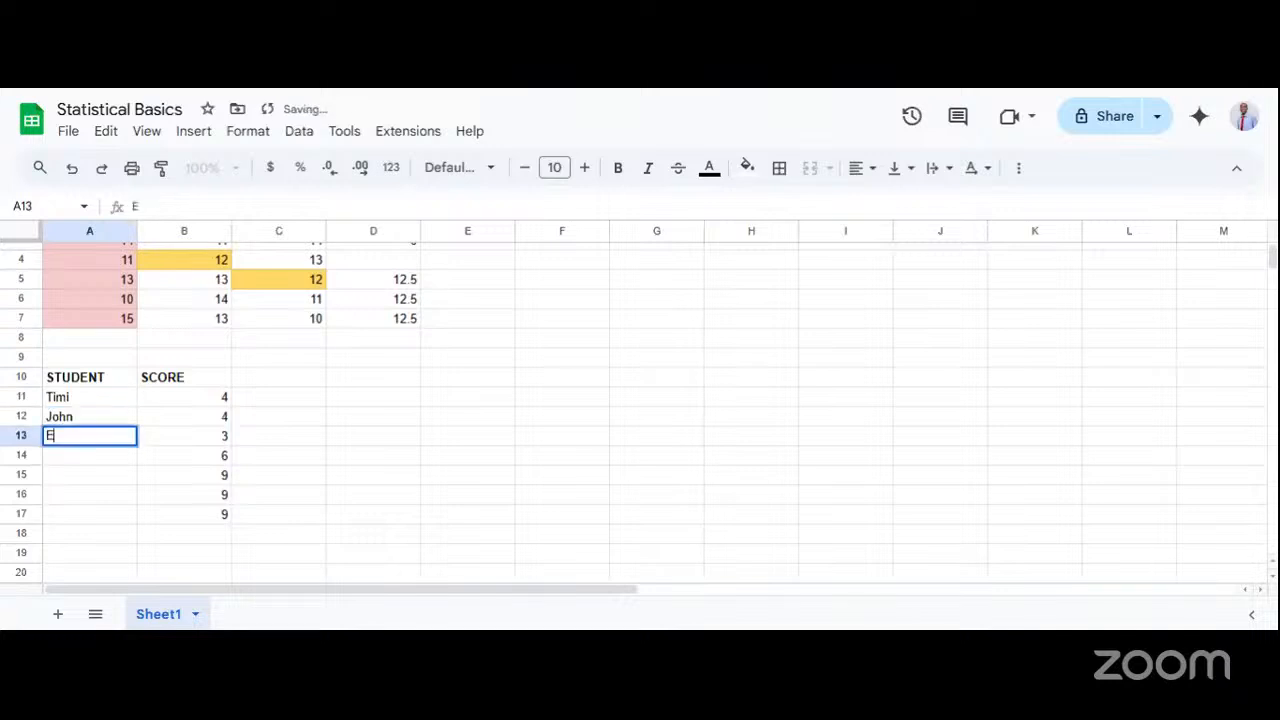
pyautogui.press('Return')
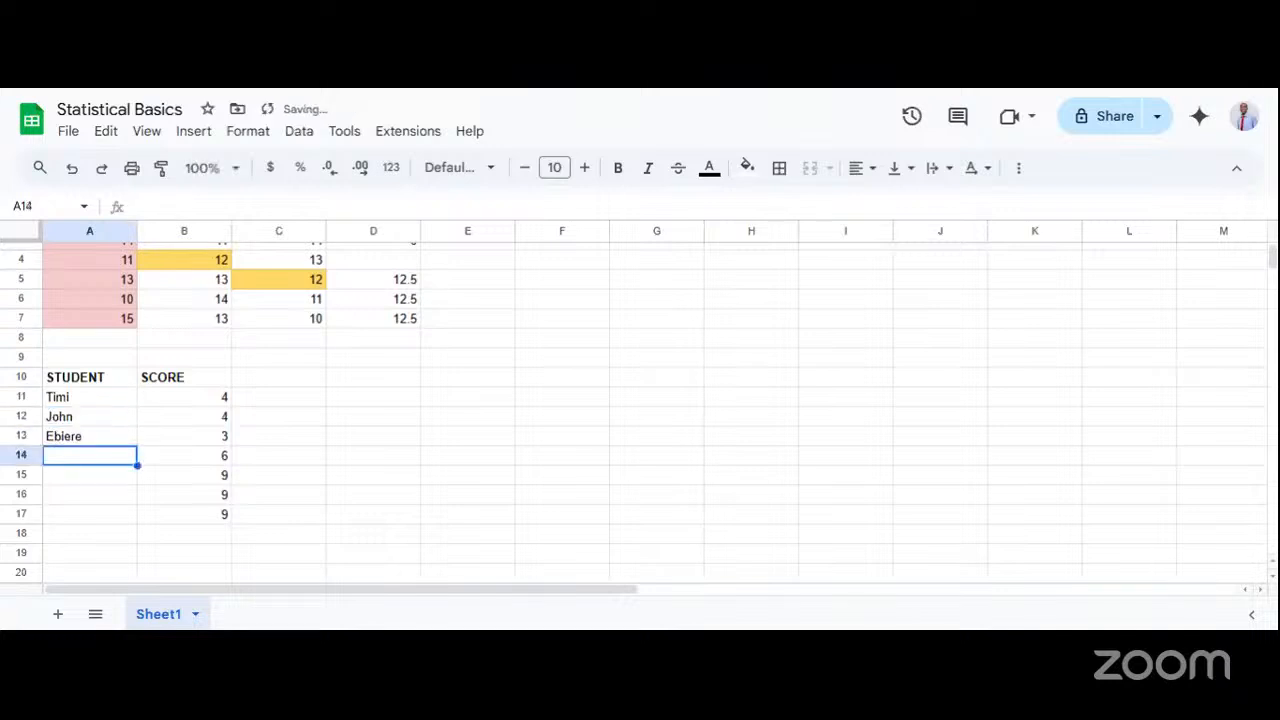
# Enter the remaining four students' names in cells A14 to A17 of the STUDENT column.
pyautogui.write('James')
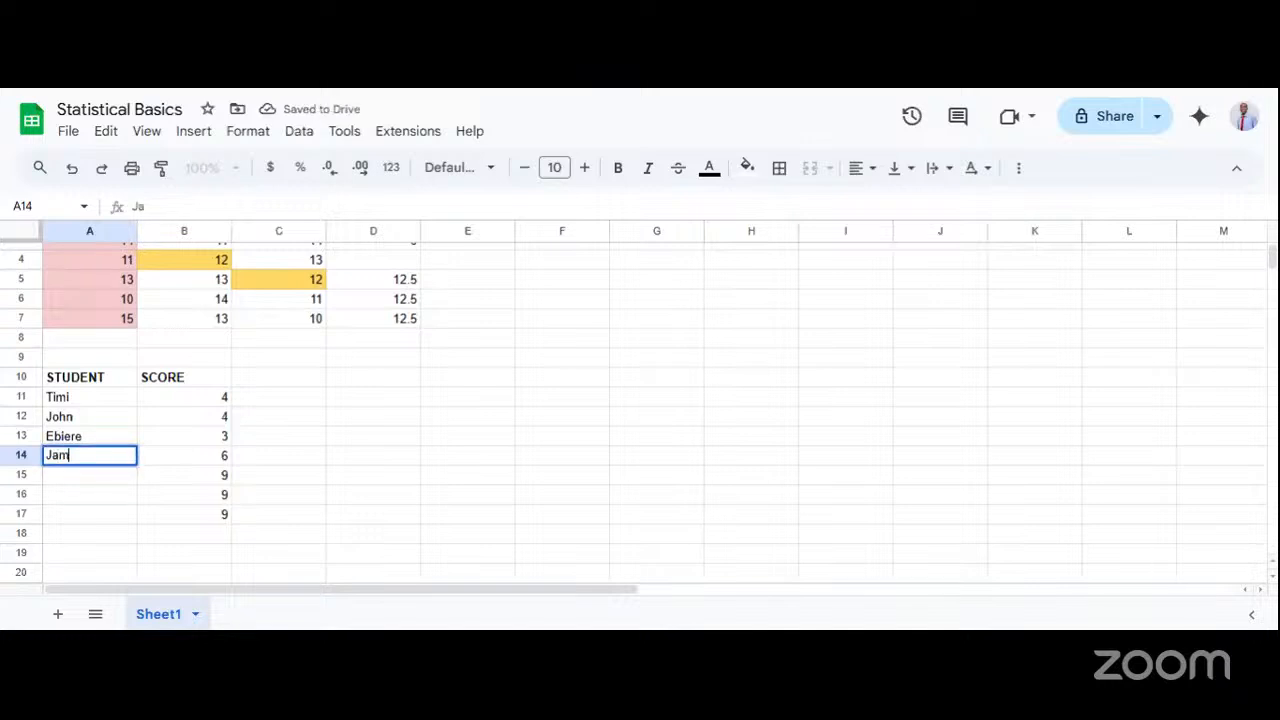
pyautogui.press('Return')
pyautogui.write('Martha')
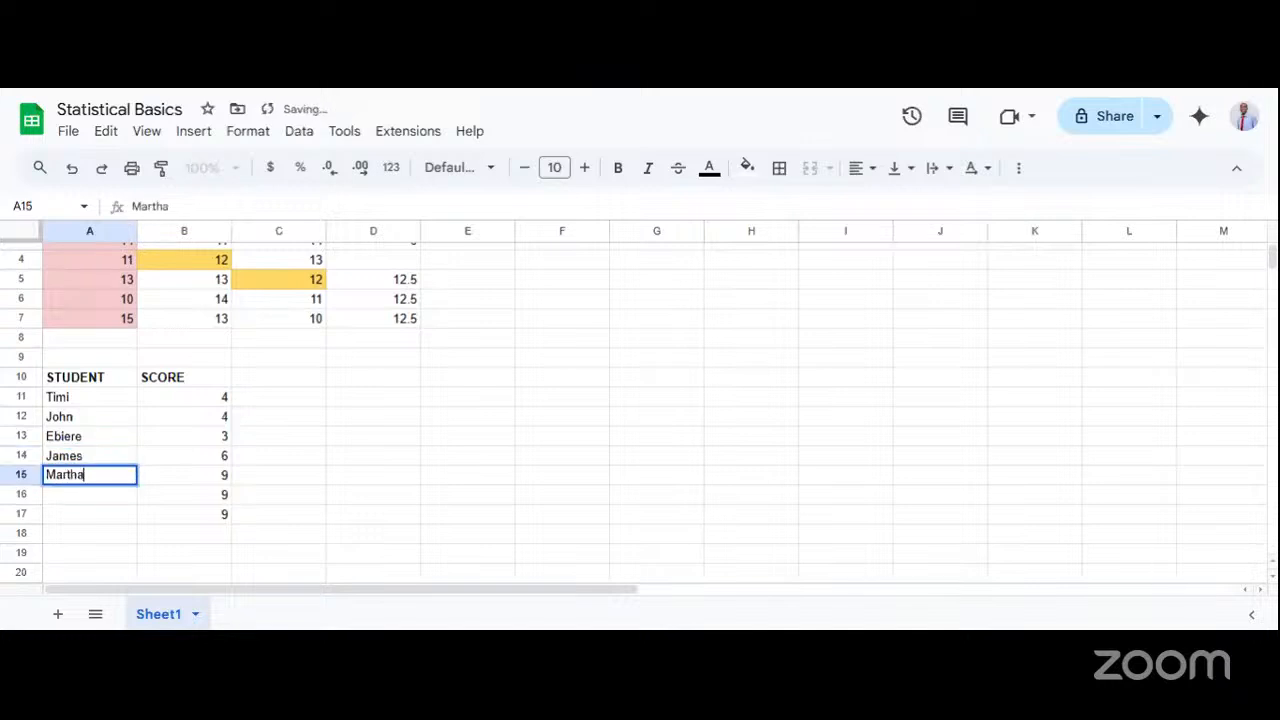
pyautogui.press('Return')
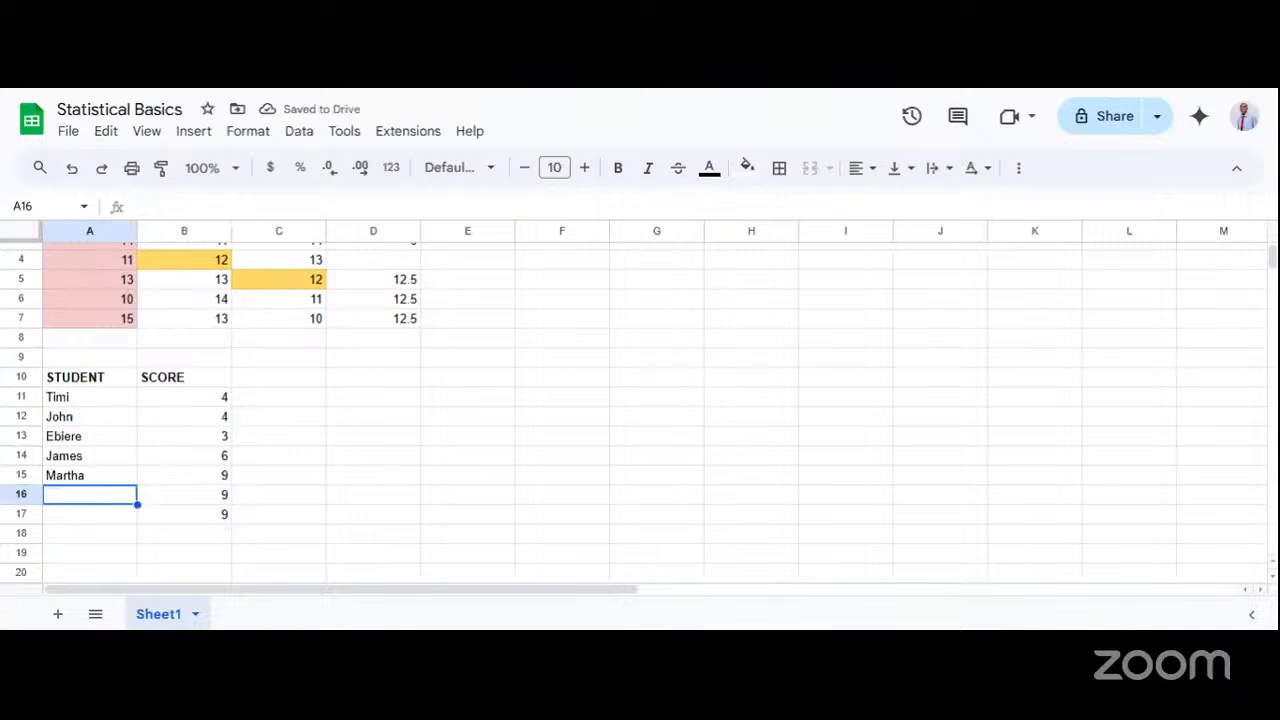
pyautogui.write('Kola')
pyautogui.press('Return')
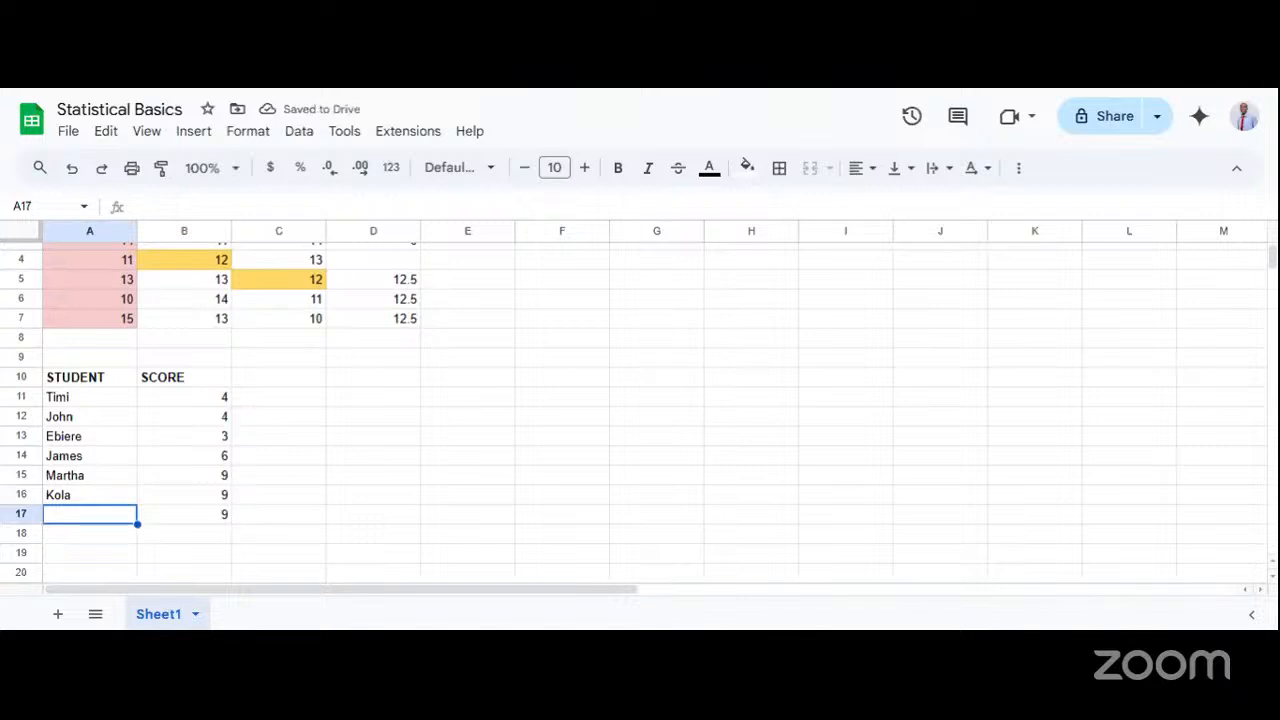
pyautogui.write('Ebipade')
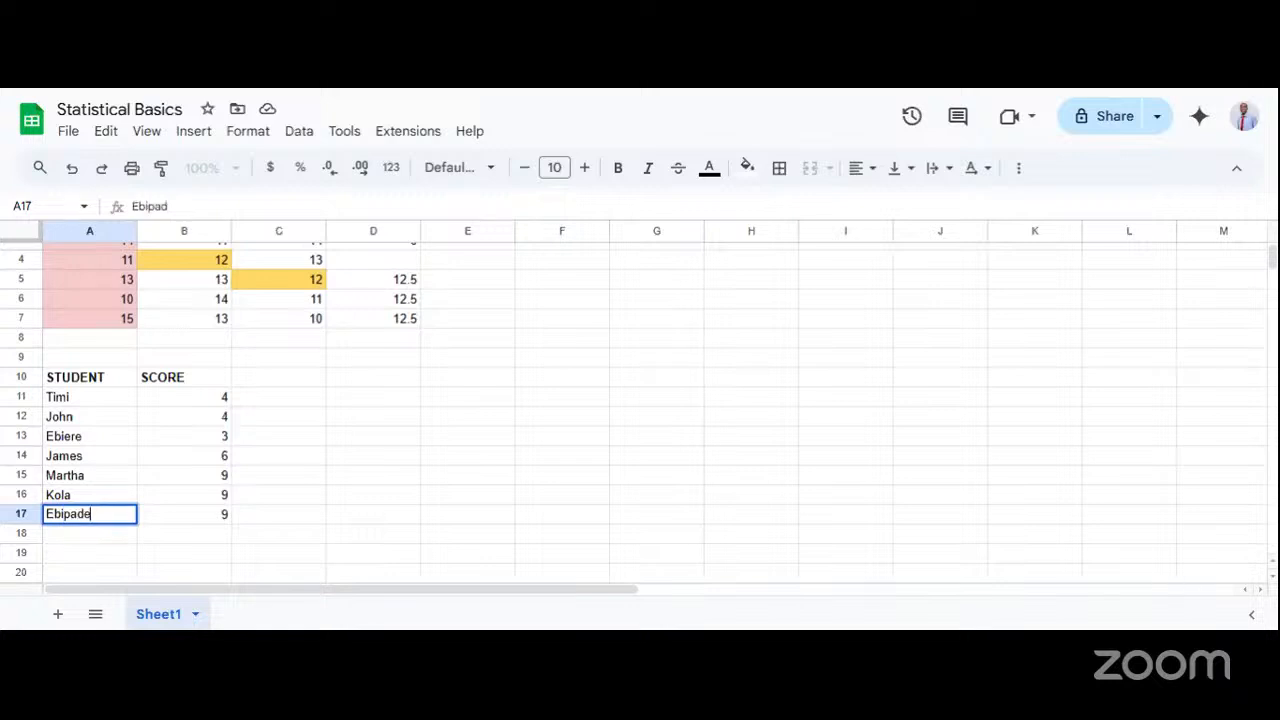
pyautogui.click(212, 480)
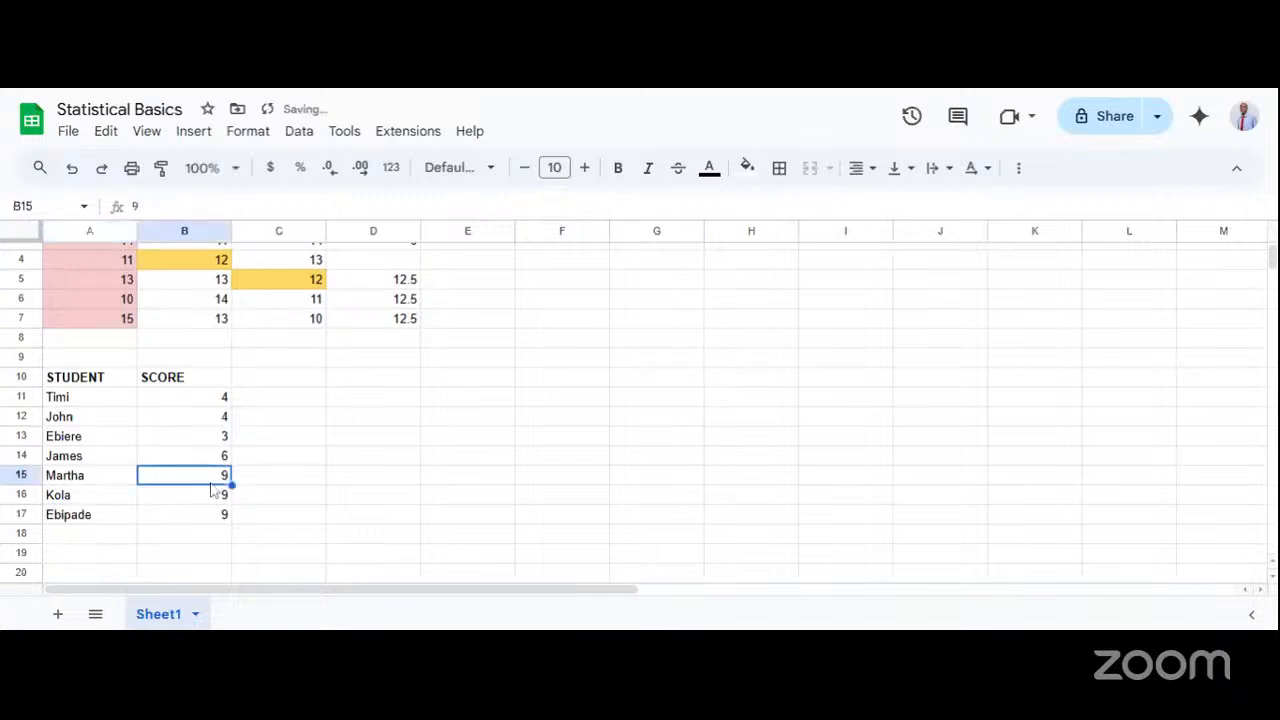
# Review the student names and their scores in the table from A11 to B17.
pyautogui.click(109, 398)
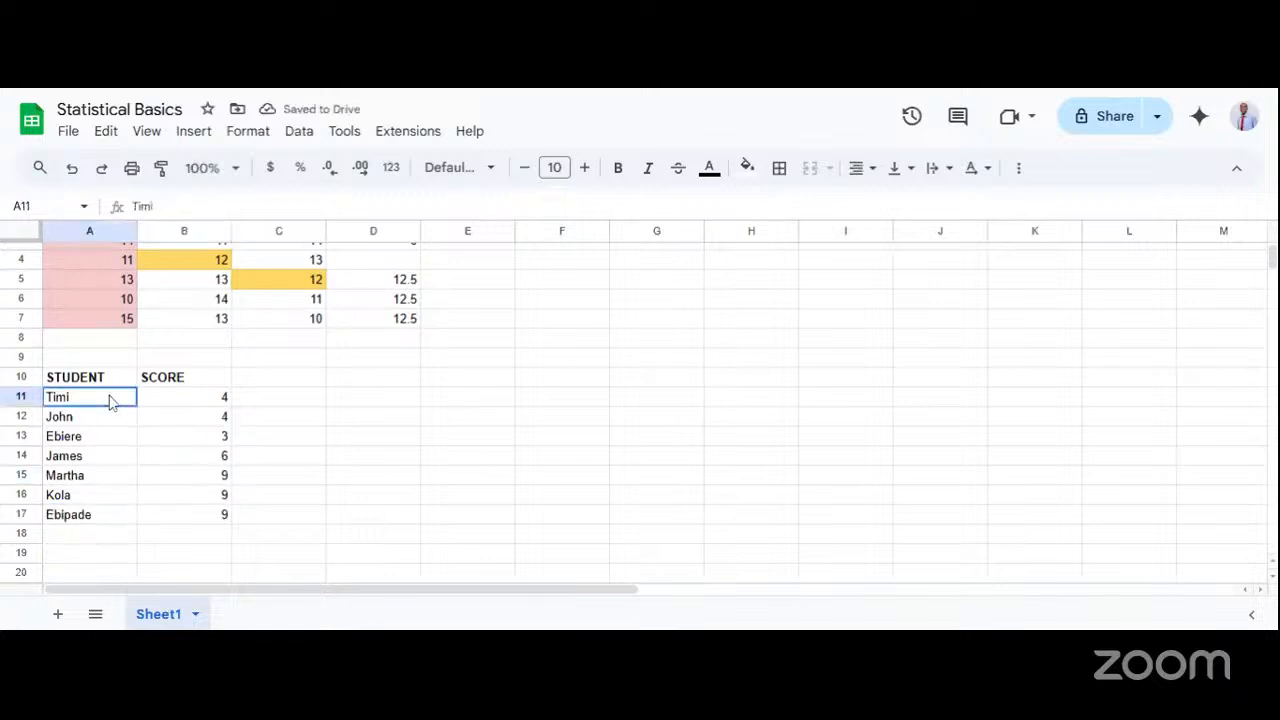
pyautogui.moveTo(109, 442); pyautogui.dragTo(106, 459)
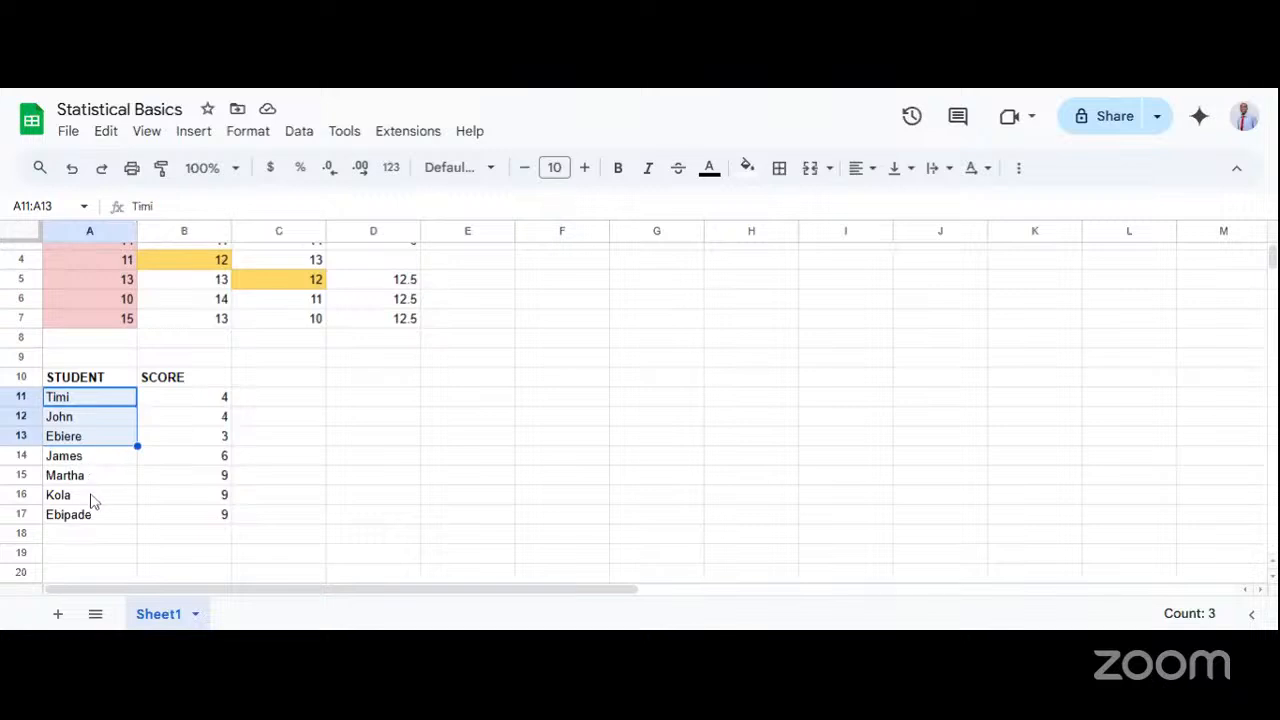
pyautogui.click(224, 500)
pyautogui.click(170, 402)
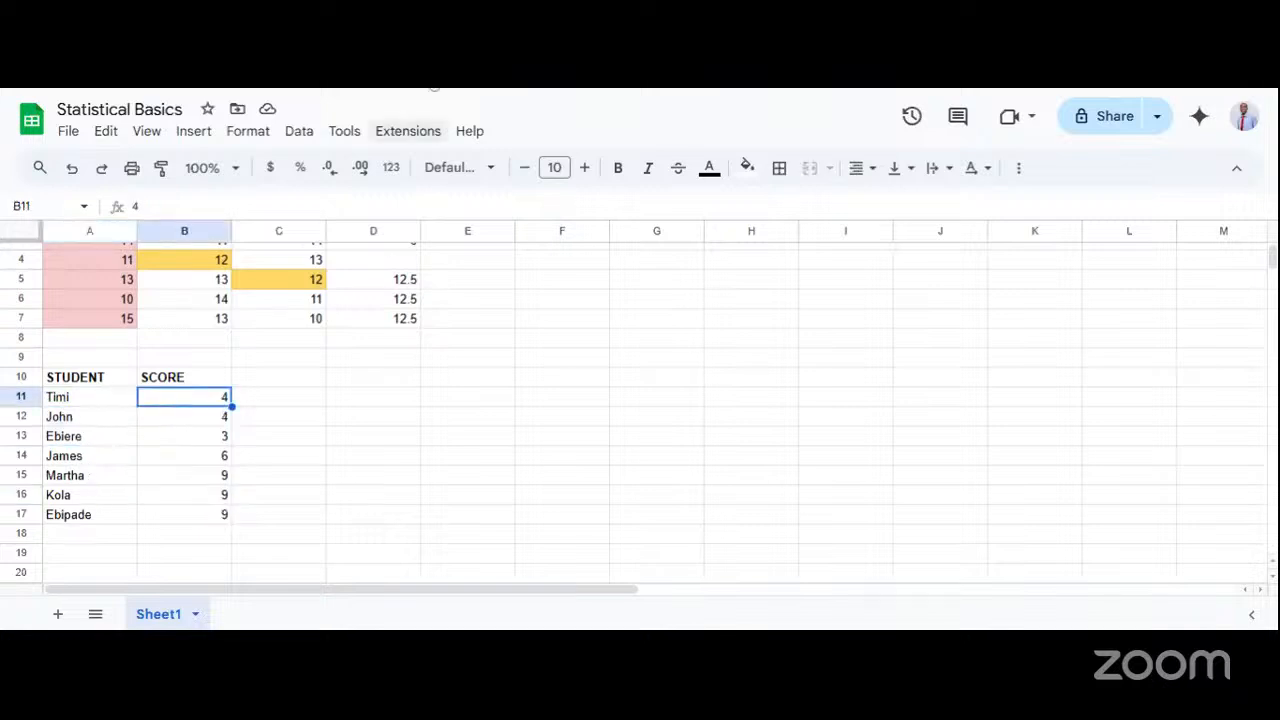
pyautogui.click(192, 522)
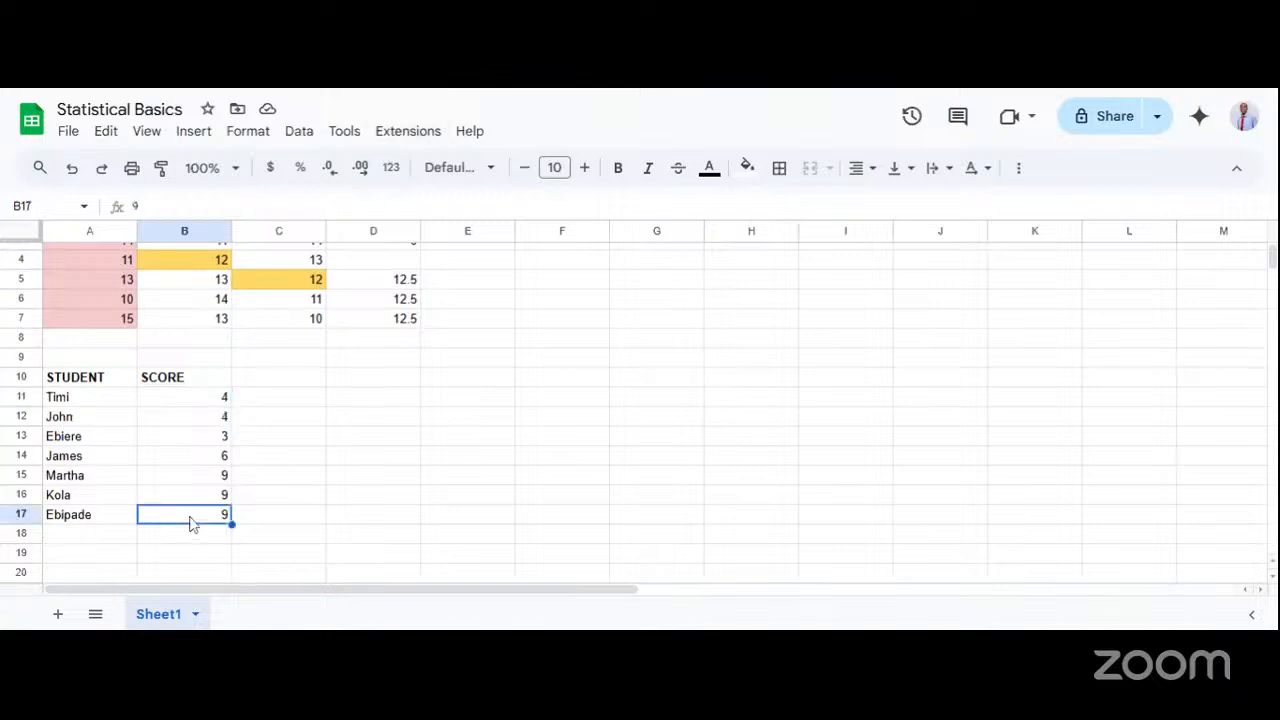
pyautogui.click(190, 405)
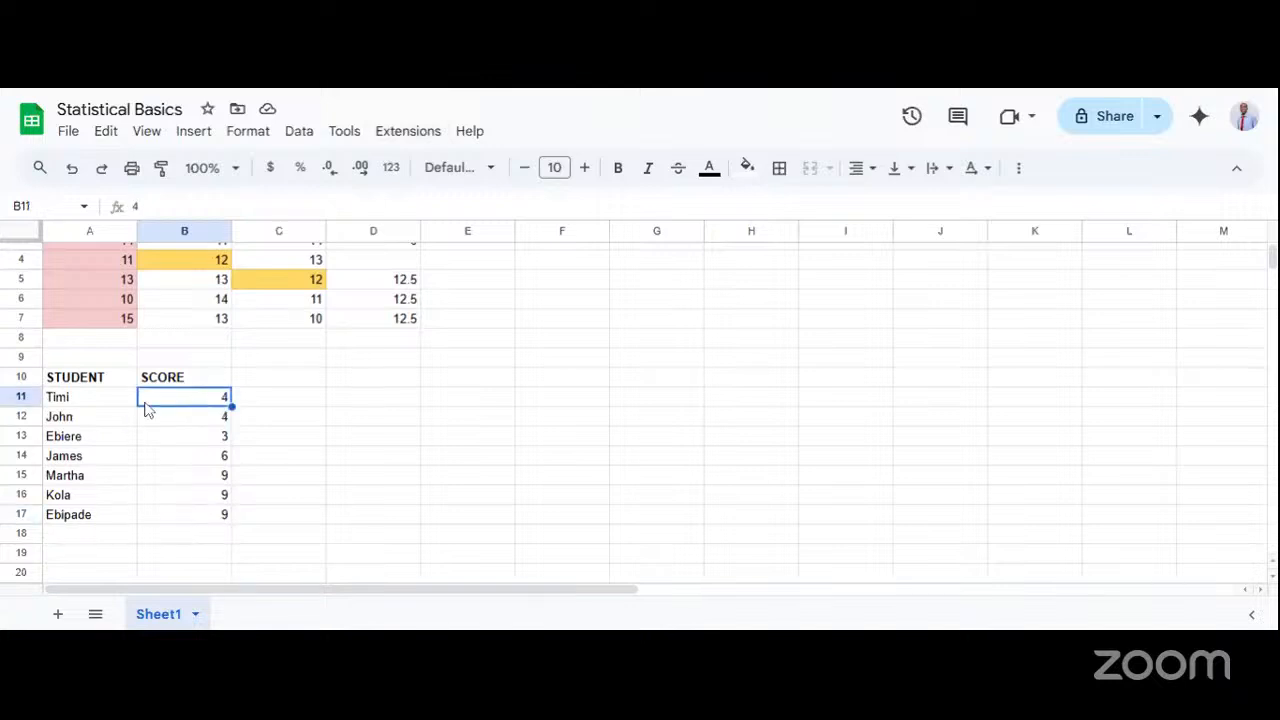
pyautogui.click(212, 414)
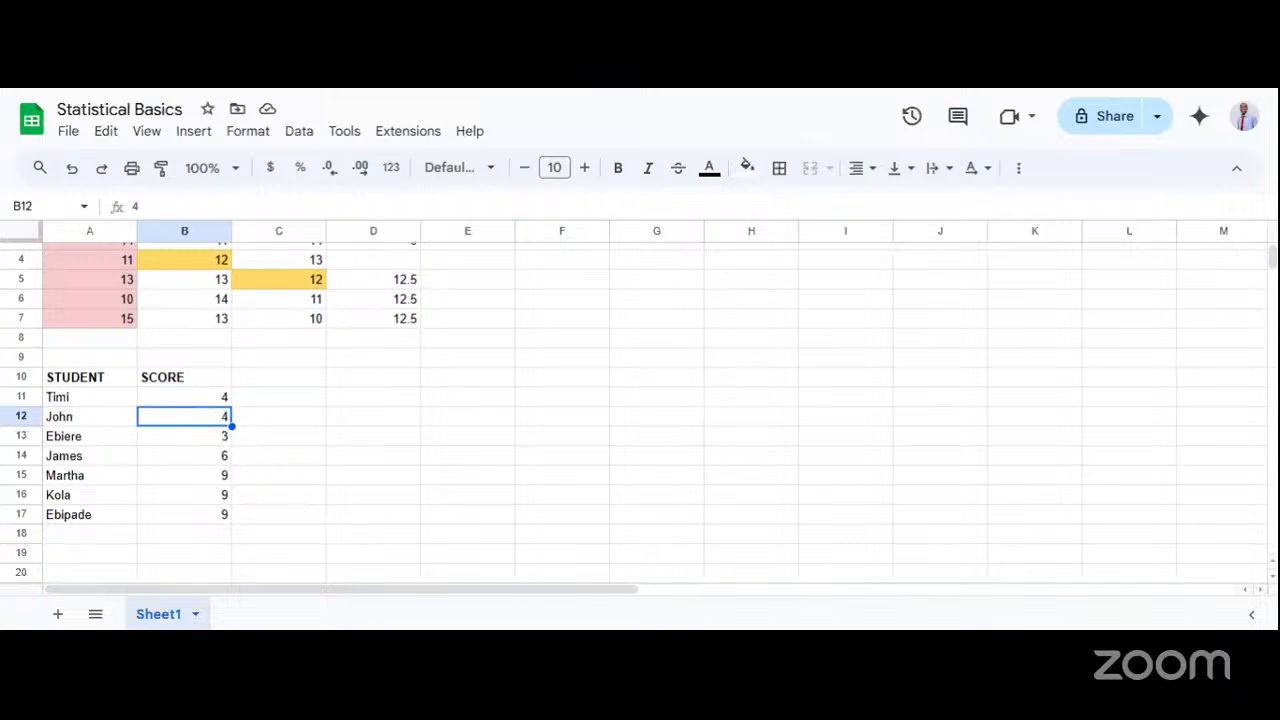
# Examine the scores in B13 and B14 and the last three students' entries in A15 to B17.
pyautogui.click(215, 442)
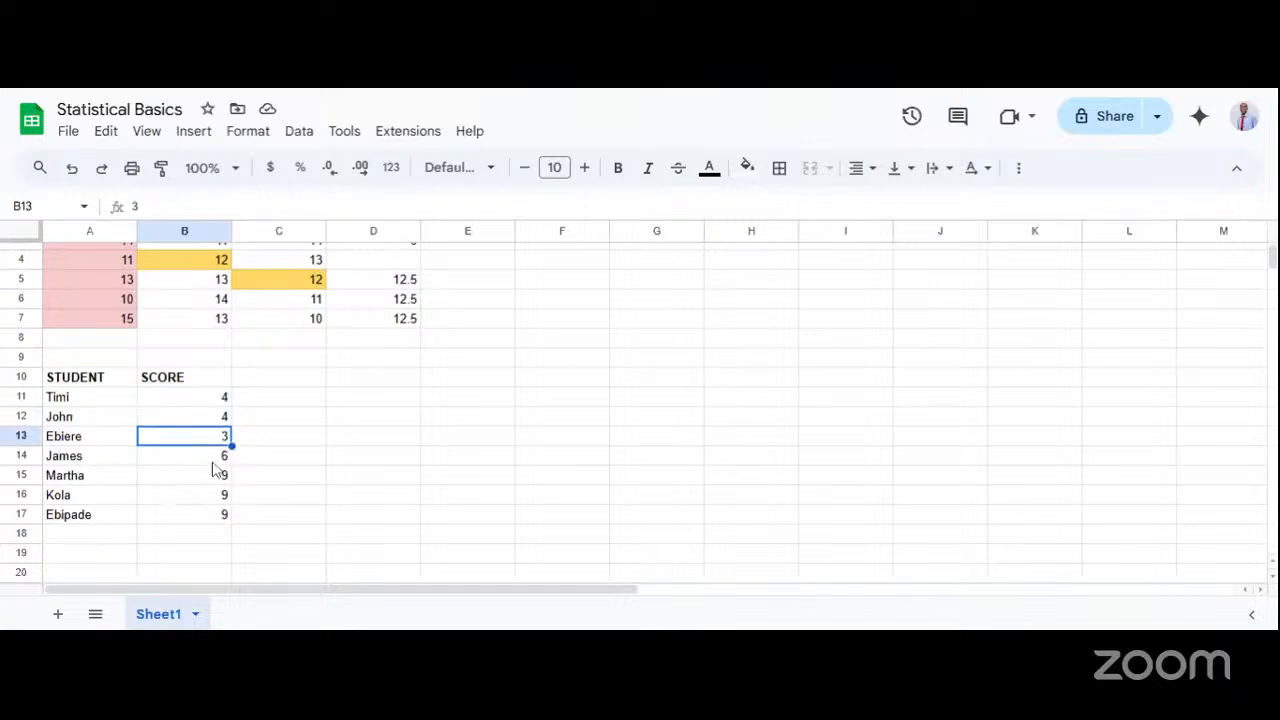
pyautogui.click(207, 462)
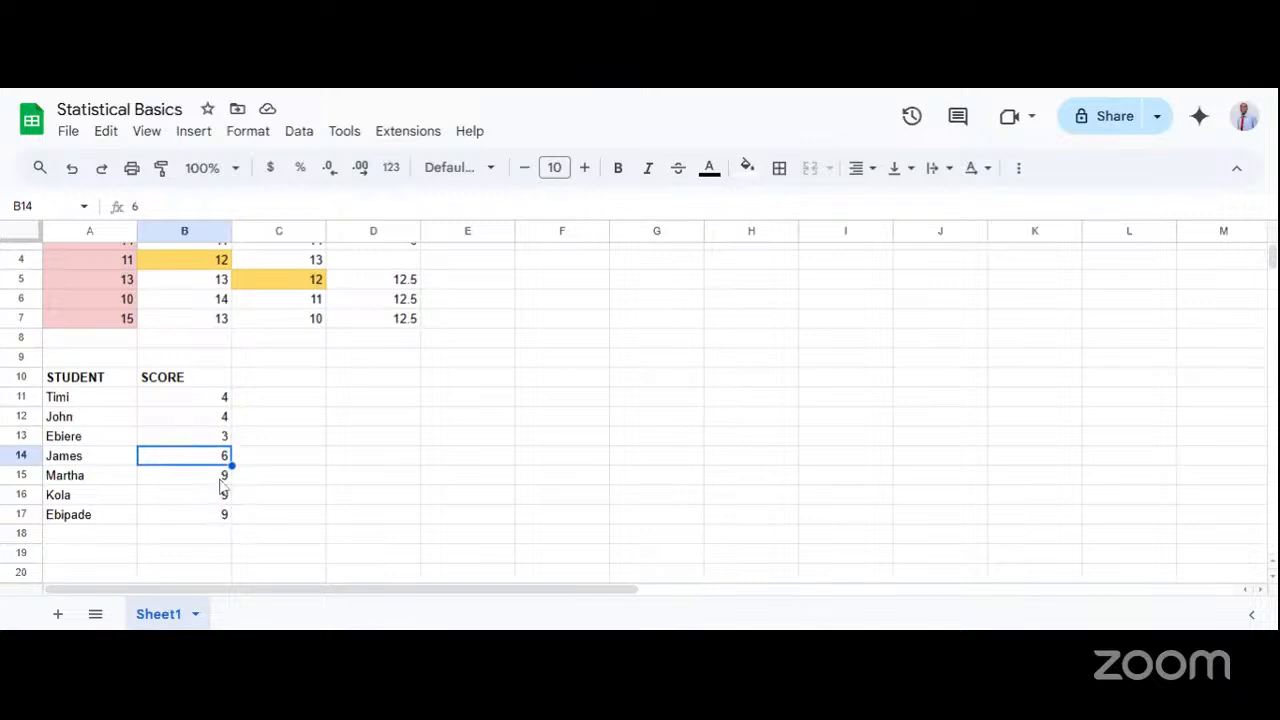
pyautogui.moveTo(100, 474); pyautogui.dragTo(200, 517)
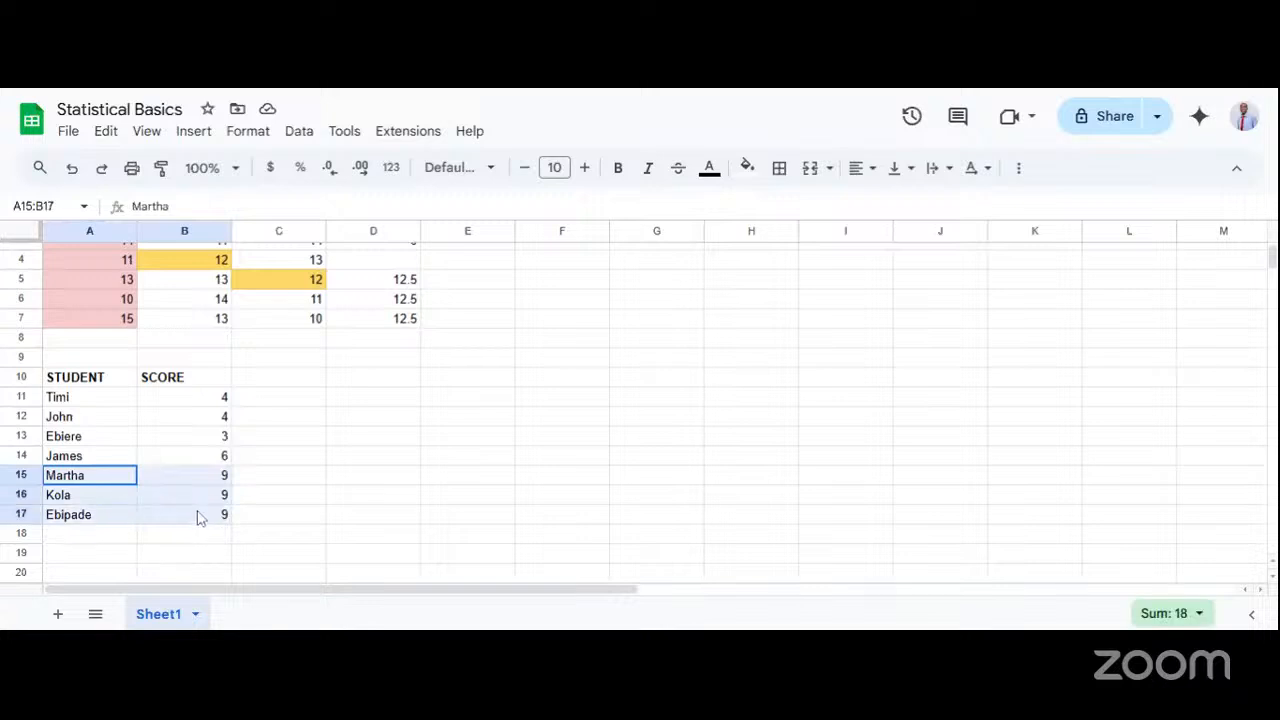
pyautogui.click(310, 502)
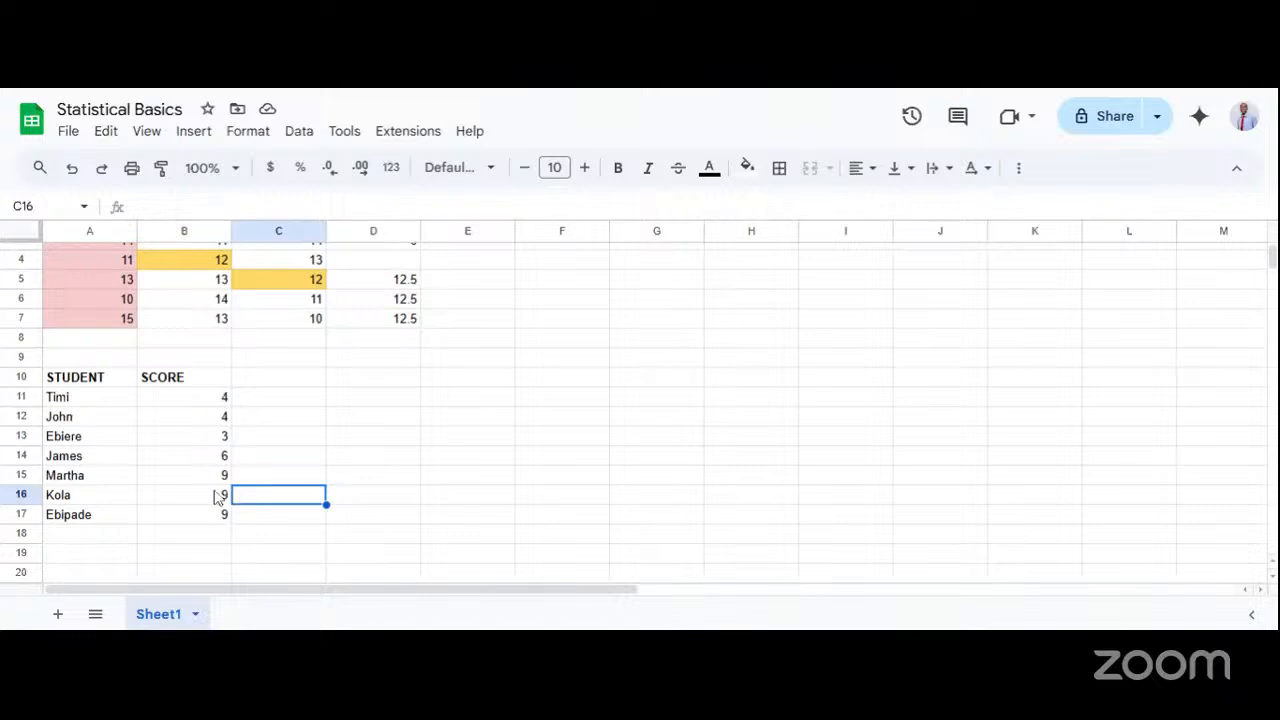
pyautogui.moveTo(219, 478); pyautogui.dragTo(216, 520)
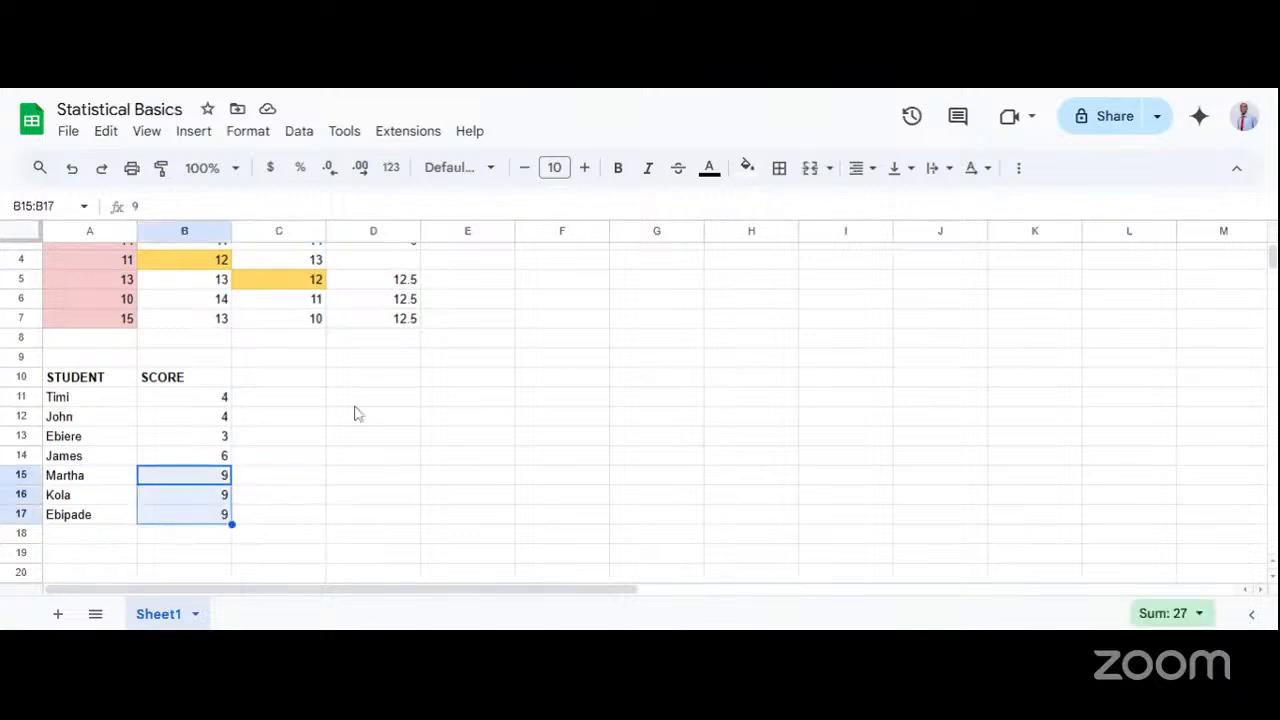
pyautogui.click(277, 410)
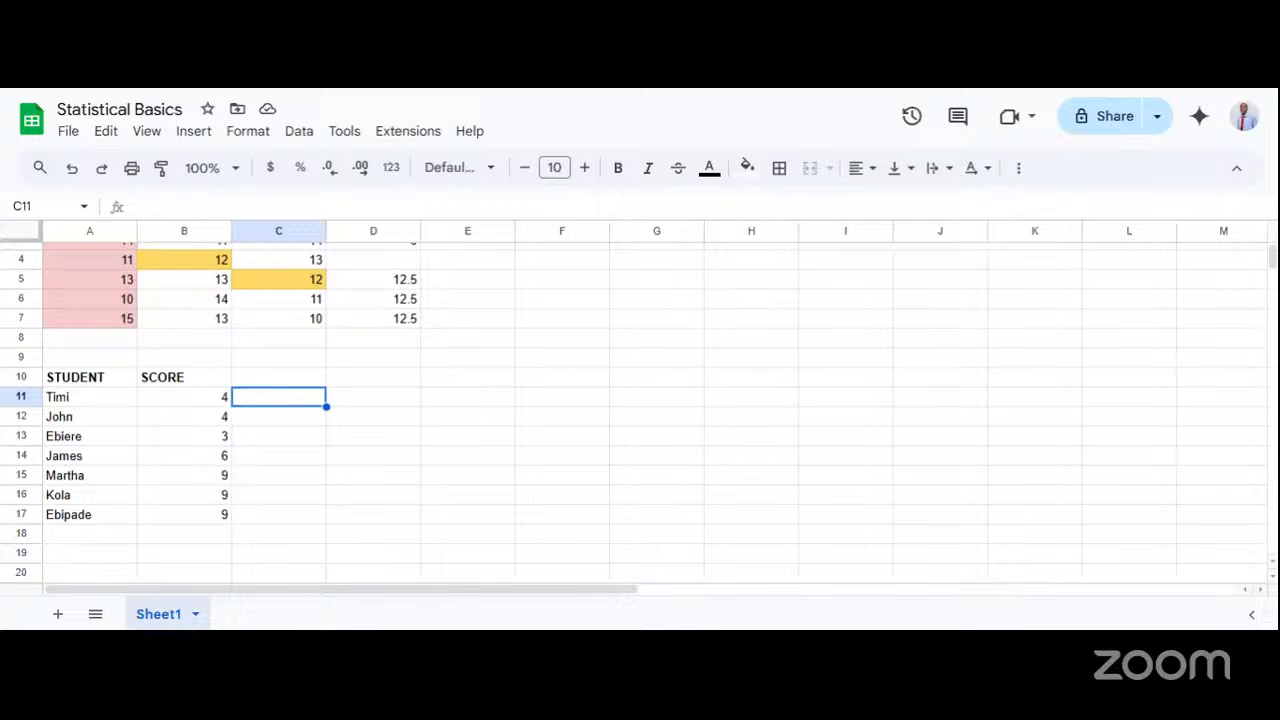
pyautogui.click(248, 444)
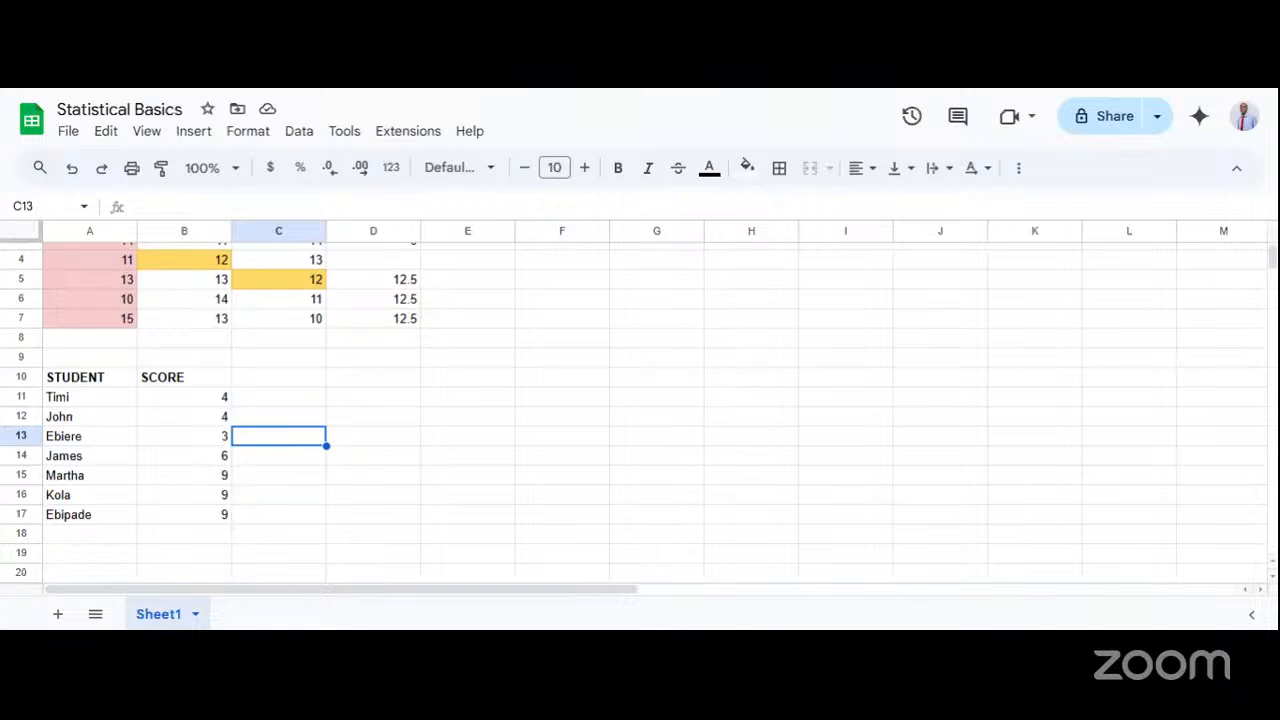
# Check the individual scores one by one in cells B11 to B16 of the SCORE column.
pyautogui.click(210, 480)
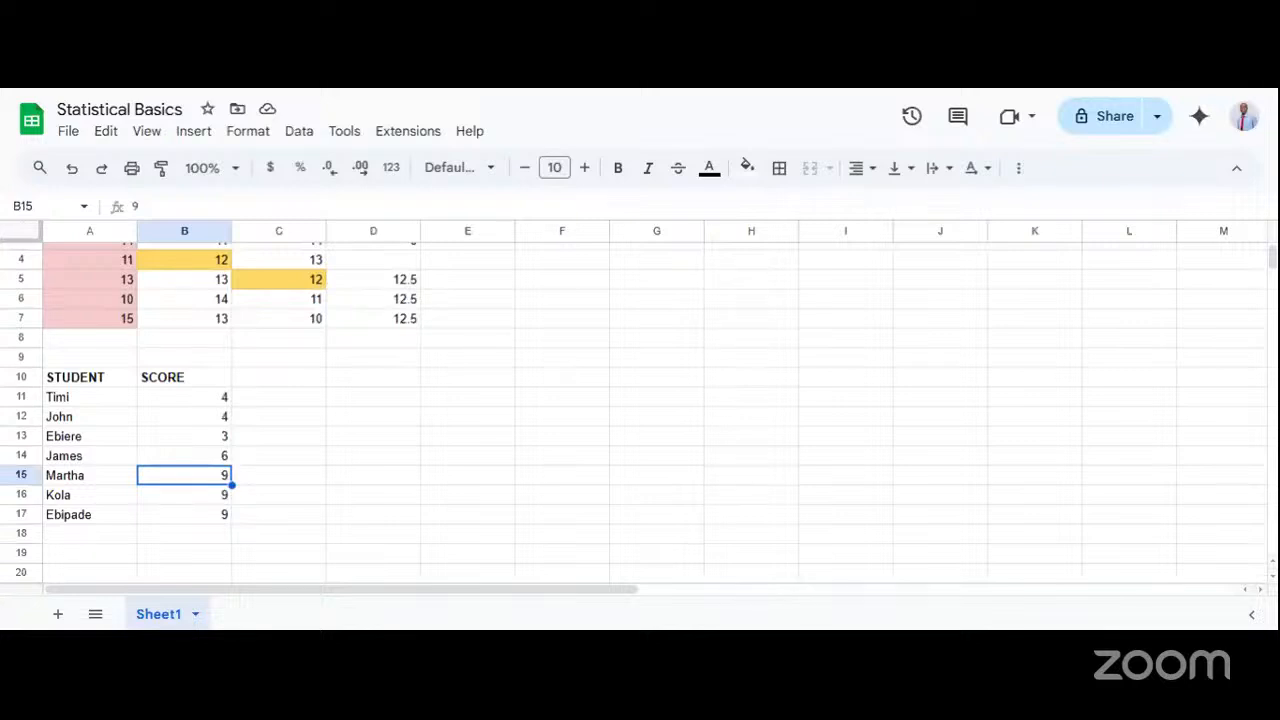
pyautogui.click(200, 498)
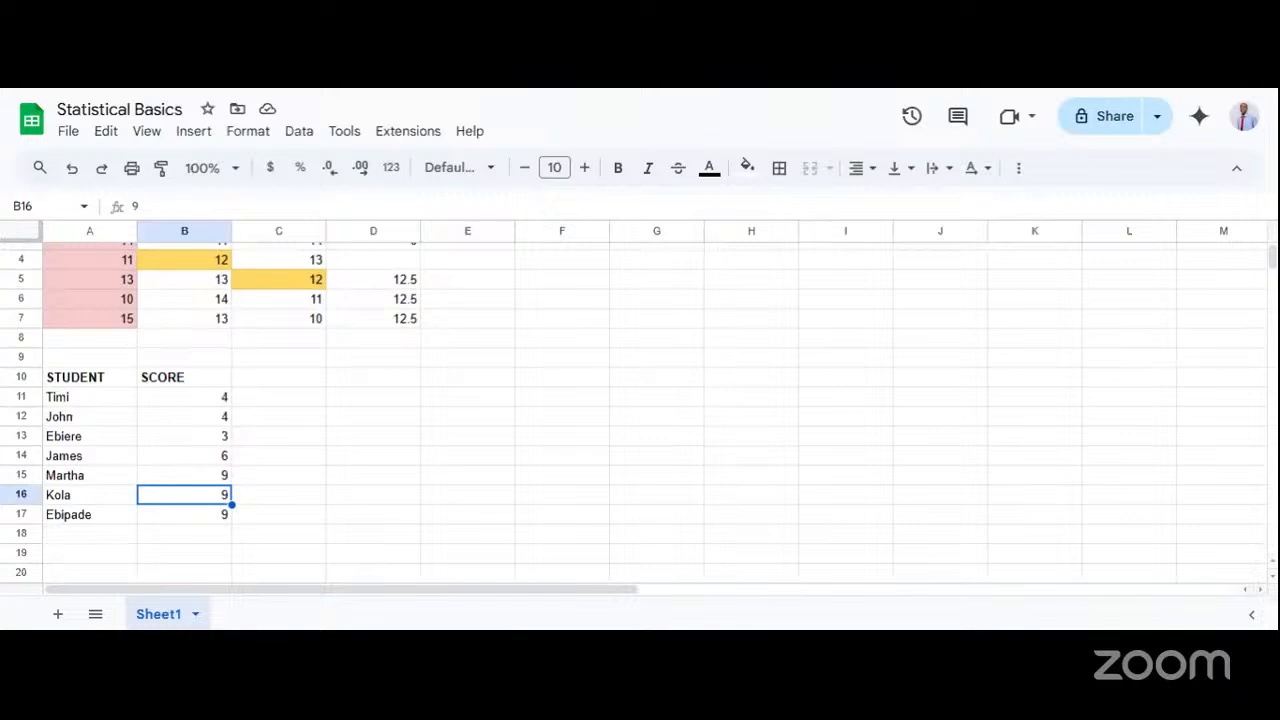
pyautogui.click(207, 402)
pyautogui.click(218, 418)
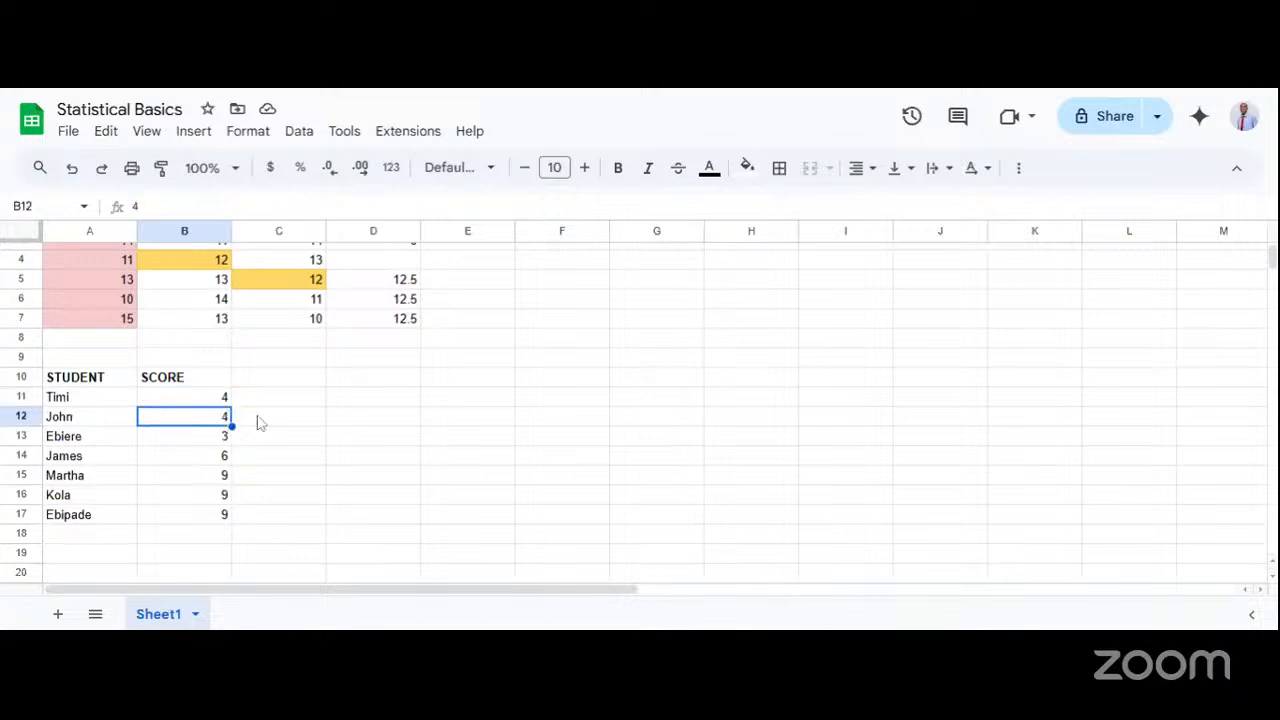
pyautogui.click(221, 442)
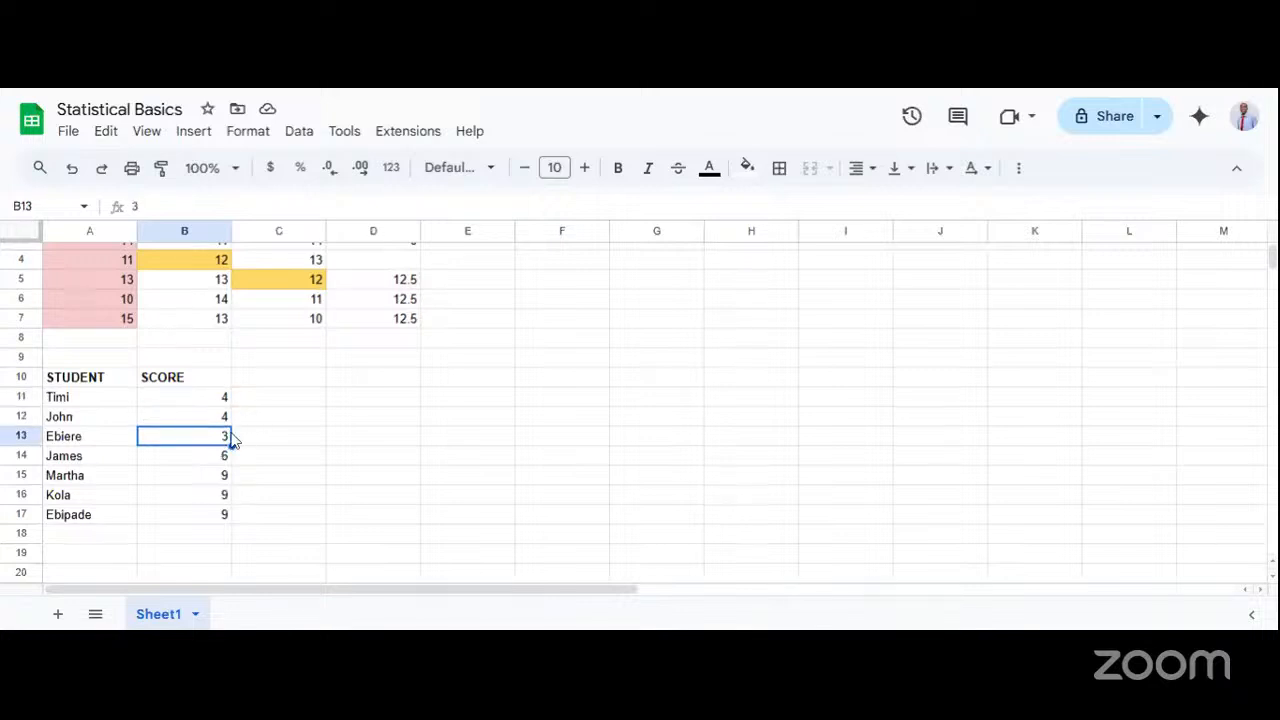
pyautogui.click(229, 460)
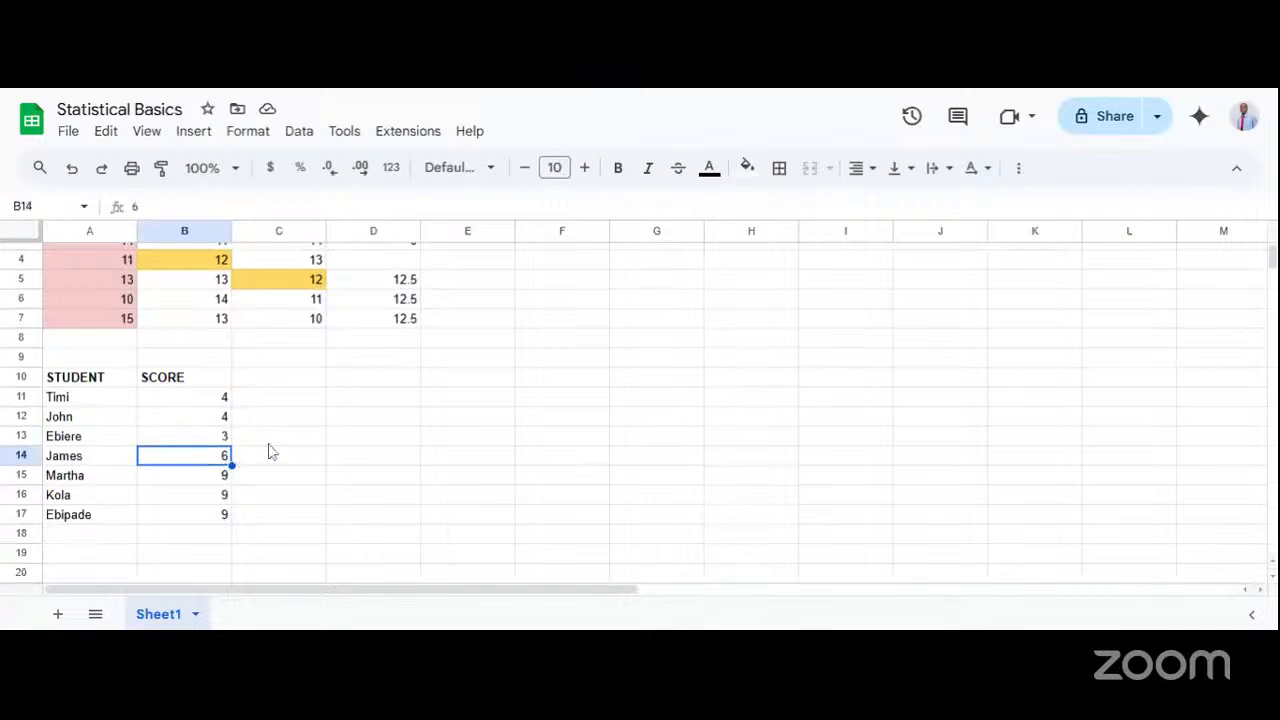
pyautogui.click(214, 444)
pyautogui.click(203, 461)
# Compare how often each value occurs among the scores, checking B11 to B13 against the group B15 to B17.
pyautogui.click(222, 418)
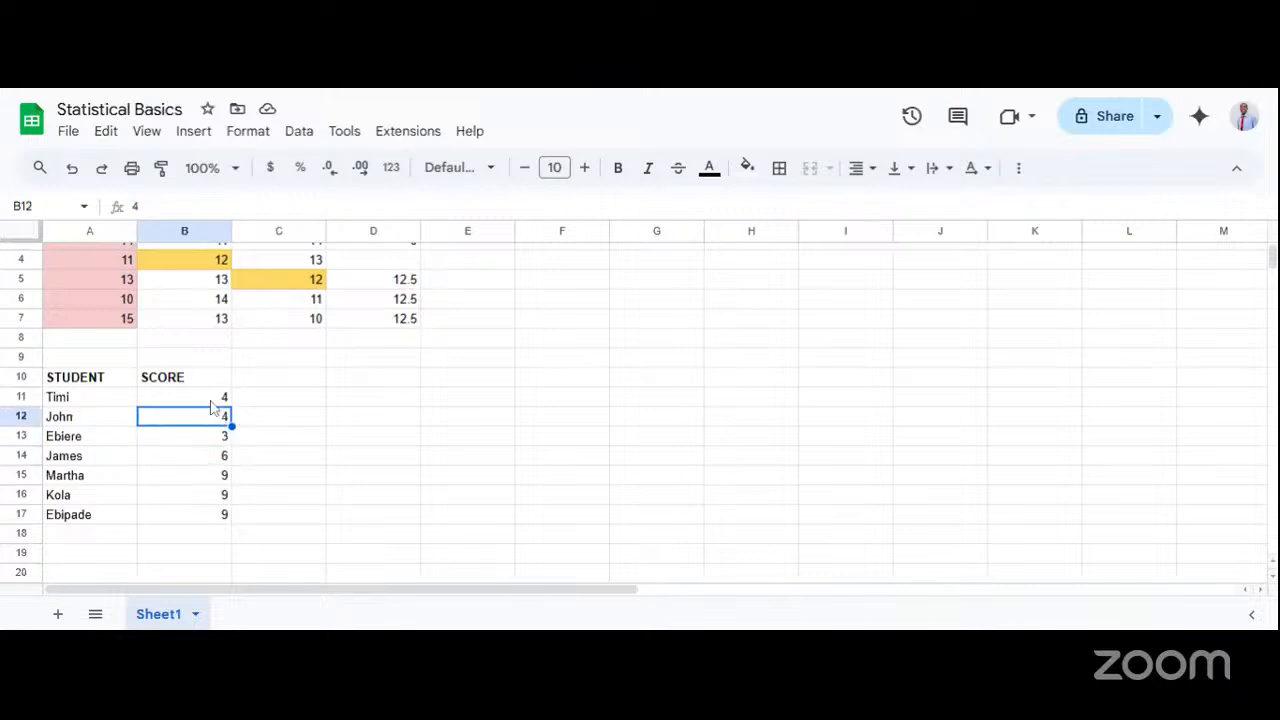
pyautogui.click(215, 402)
pyautogui.keyDown('shift'); pyautogui.click(220, 418); pyautogui.keyUp('shift')
pyautogui.click(254, 437)
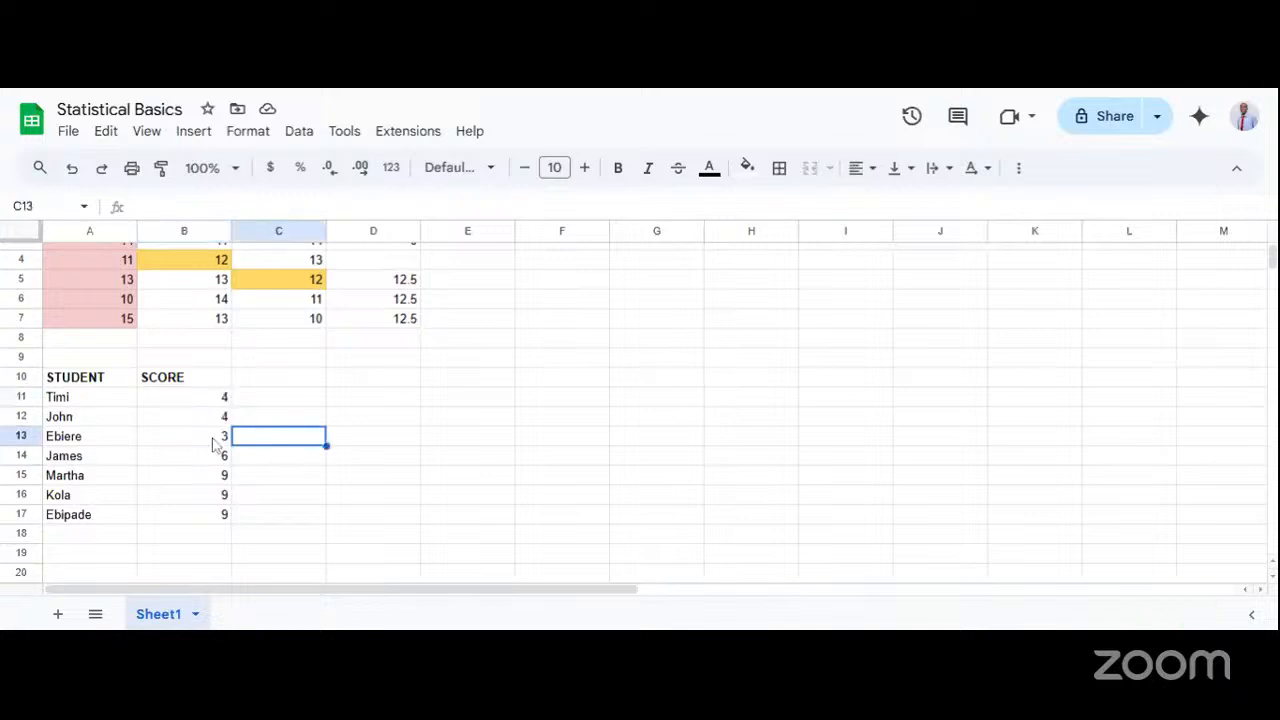
pyautogui.click(215, 444)
pyautogui.moveTo(216, 480); pyautogui.dragTo(216, 522)
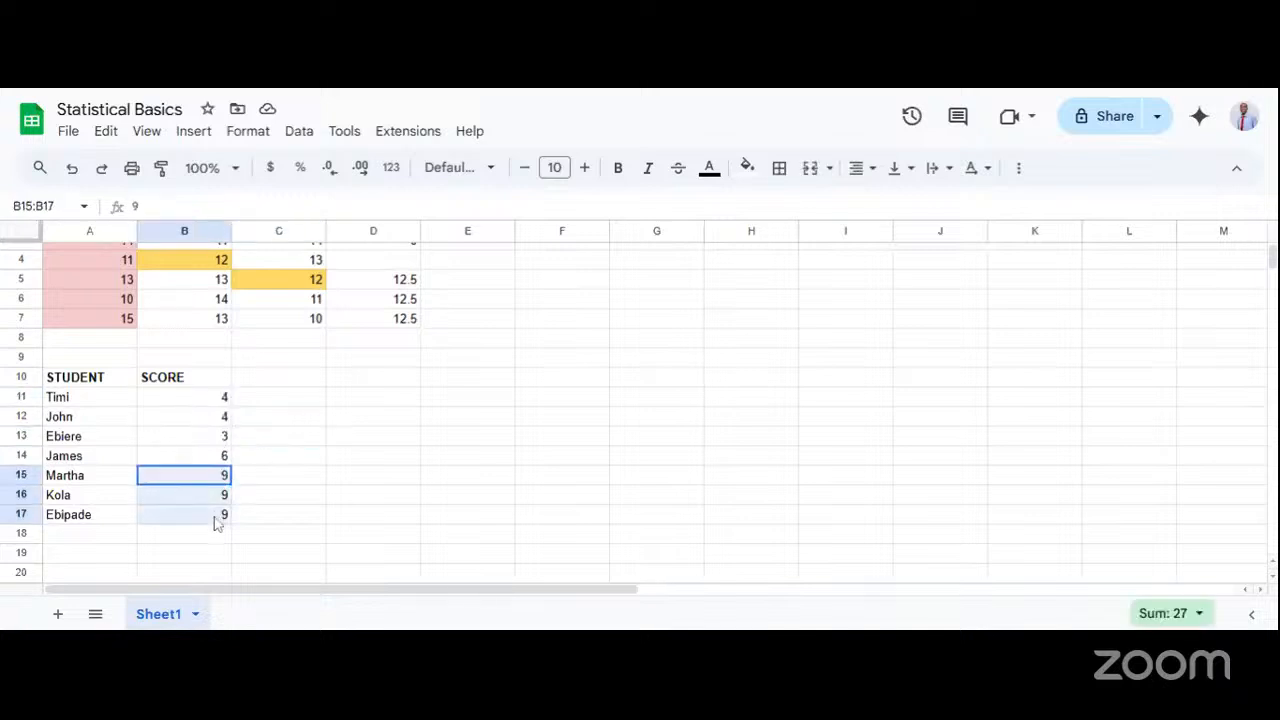
pyautogui.click(278, 514)
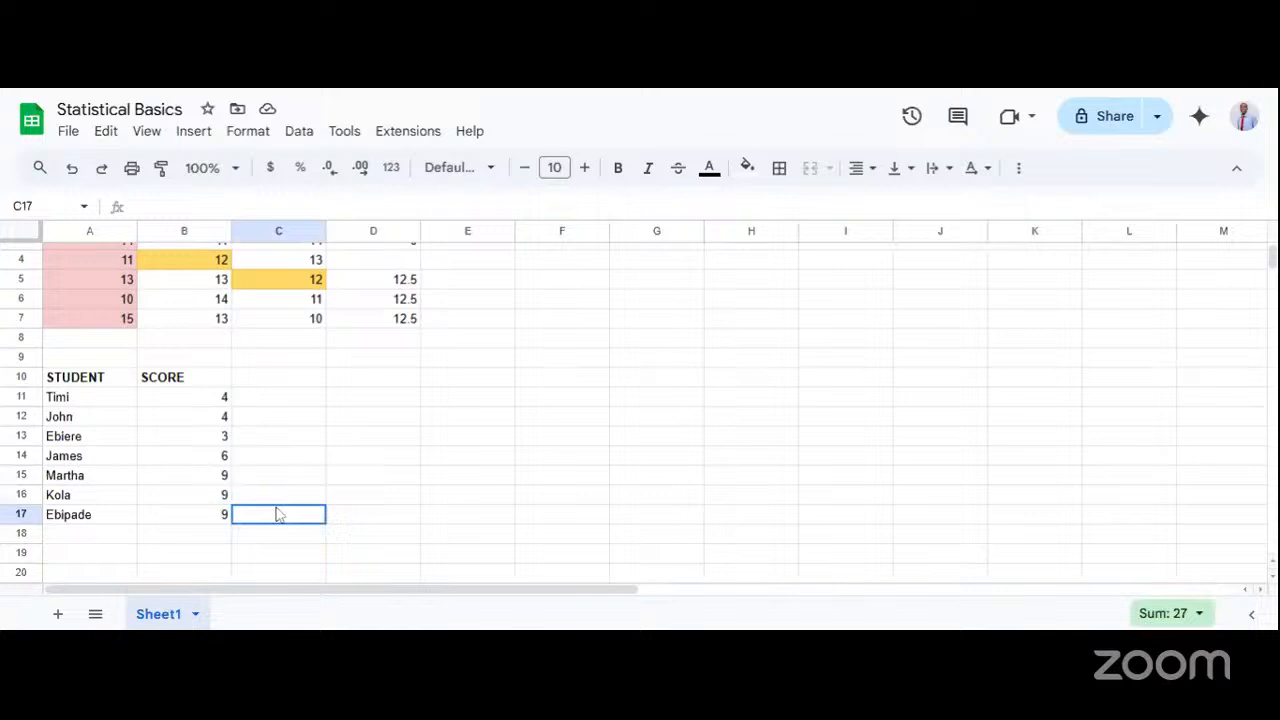
# Examine the full student table A11 to B17, focusing on the scores in cells B15 to B17.
pyautogui.click(216, 484)
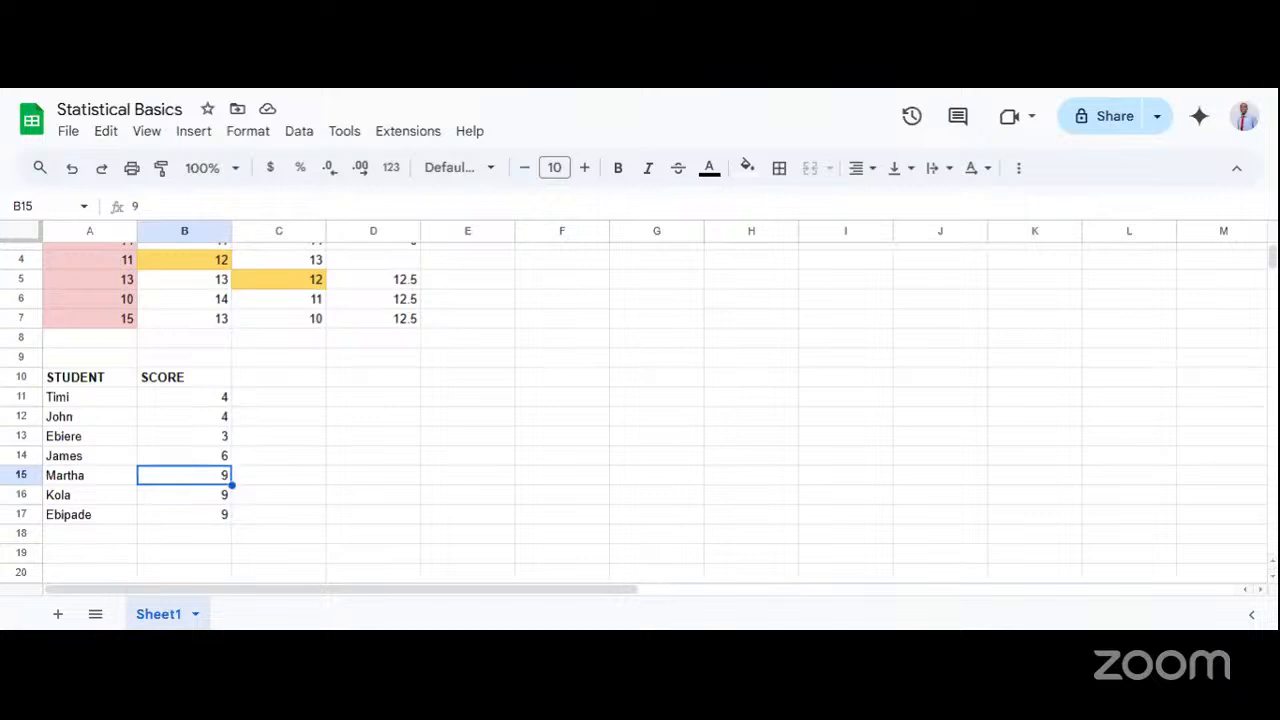
pyautogui.moveTo(86, 402); pyautogui.dragTo(164, 528)
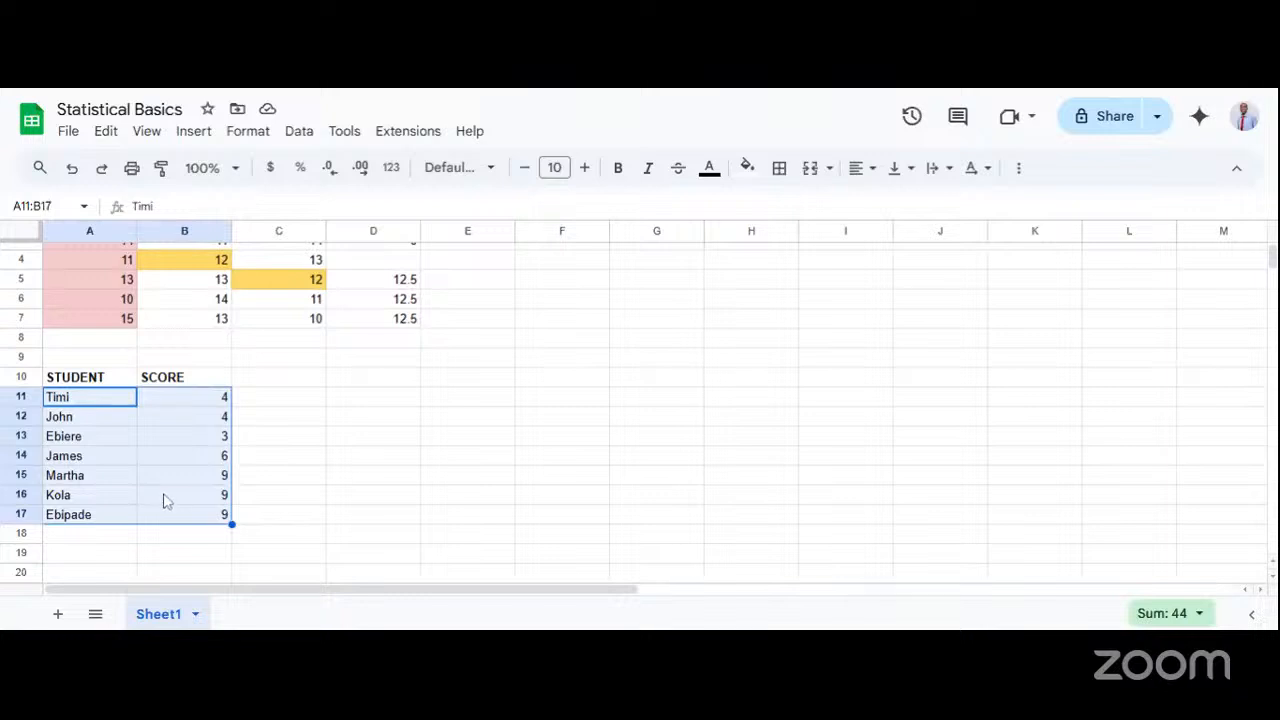
pyautogui.moveTo(209, 480); pyautogui.dragTo(208, 525)
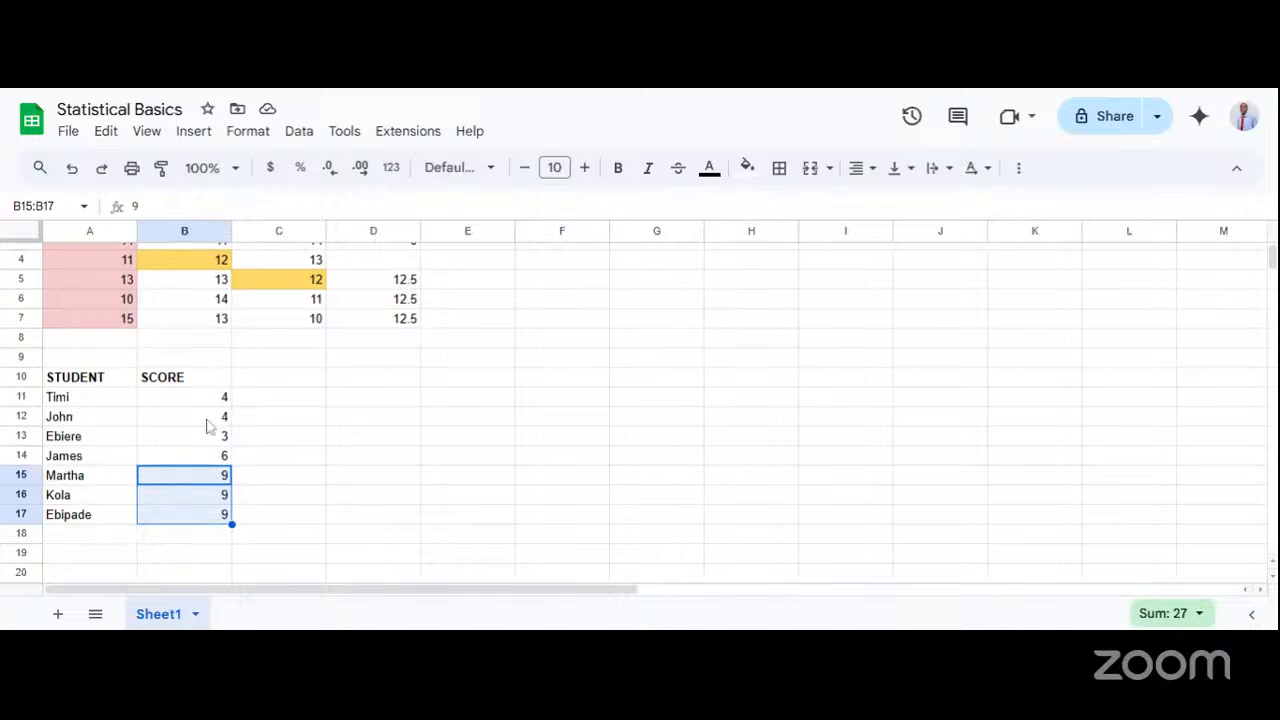
pyautogui.click(209, 520)
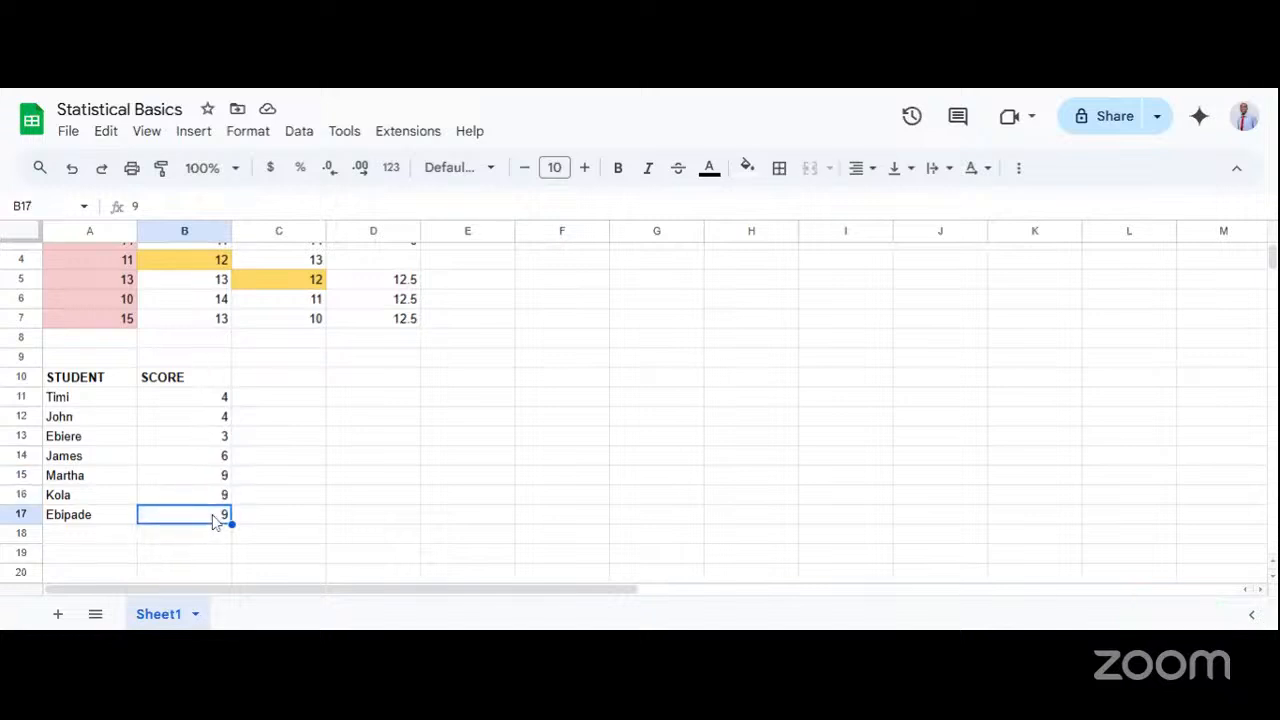
pyautogui.click(208, 496)
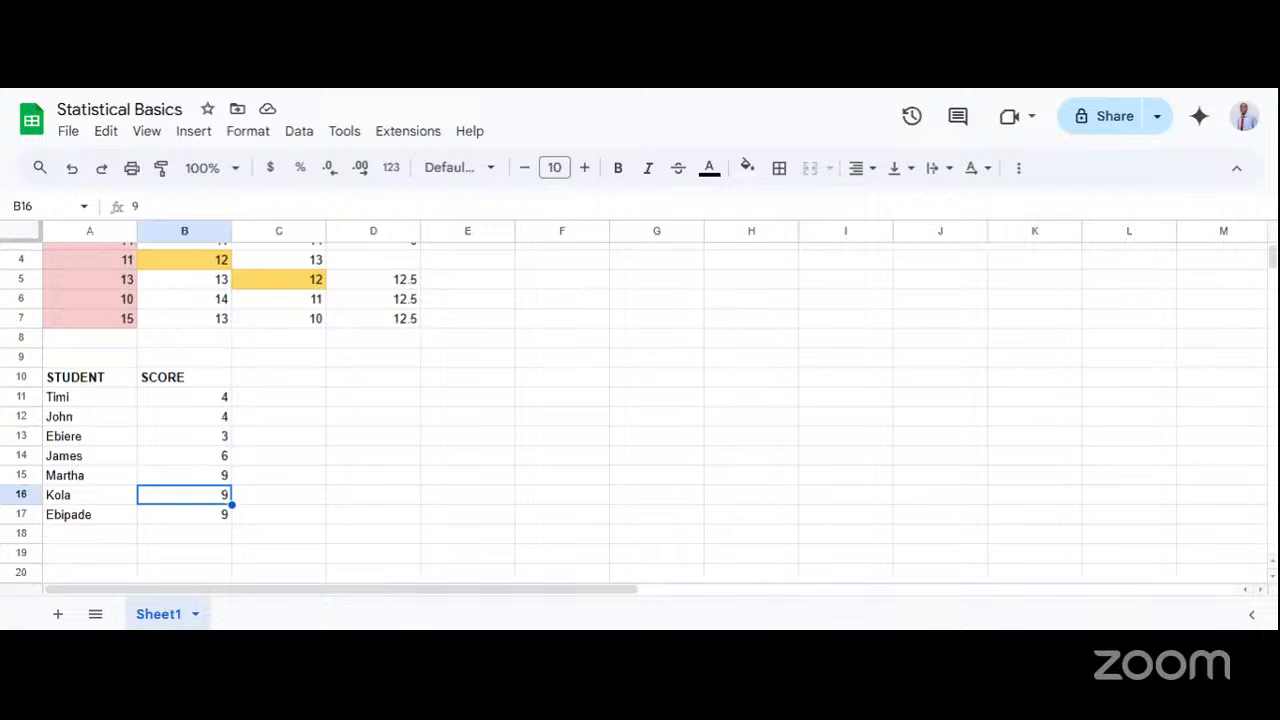
# Switch to the L6: Statistical Basics presentation in Google Slides, showing the Standard Deviation (SD) slide.
pyautogui.click(498, 80)
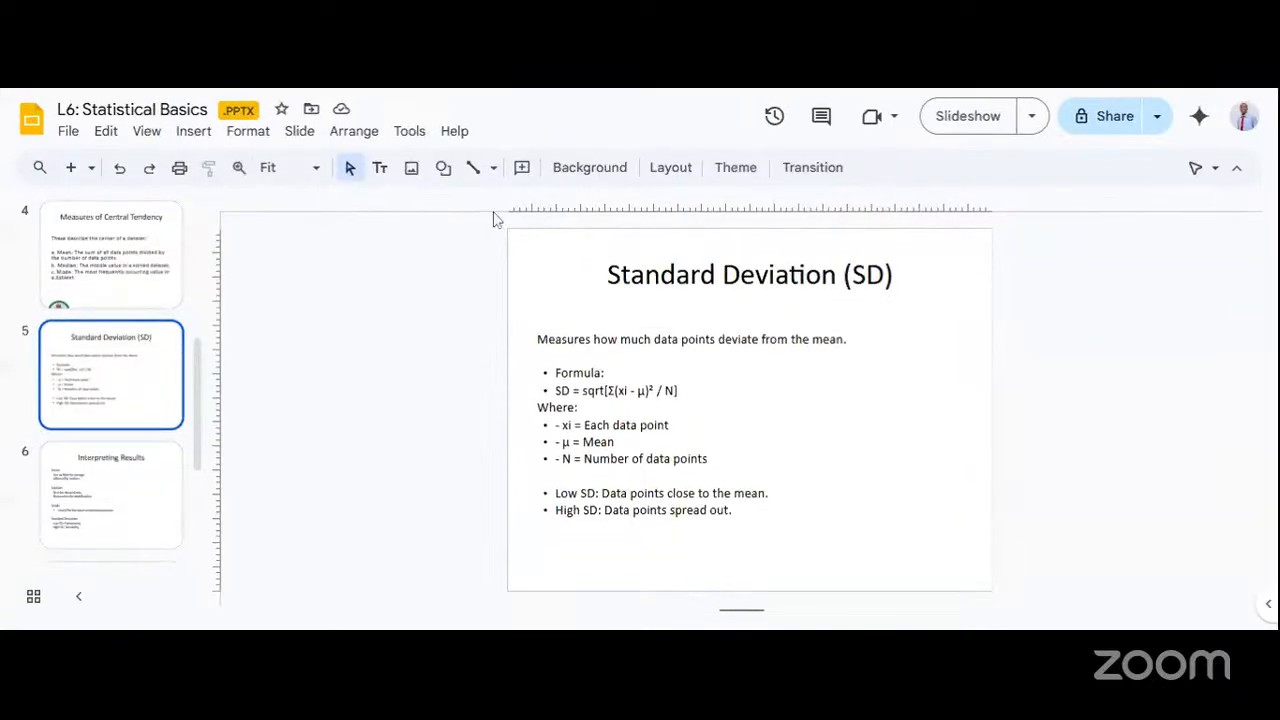
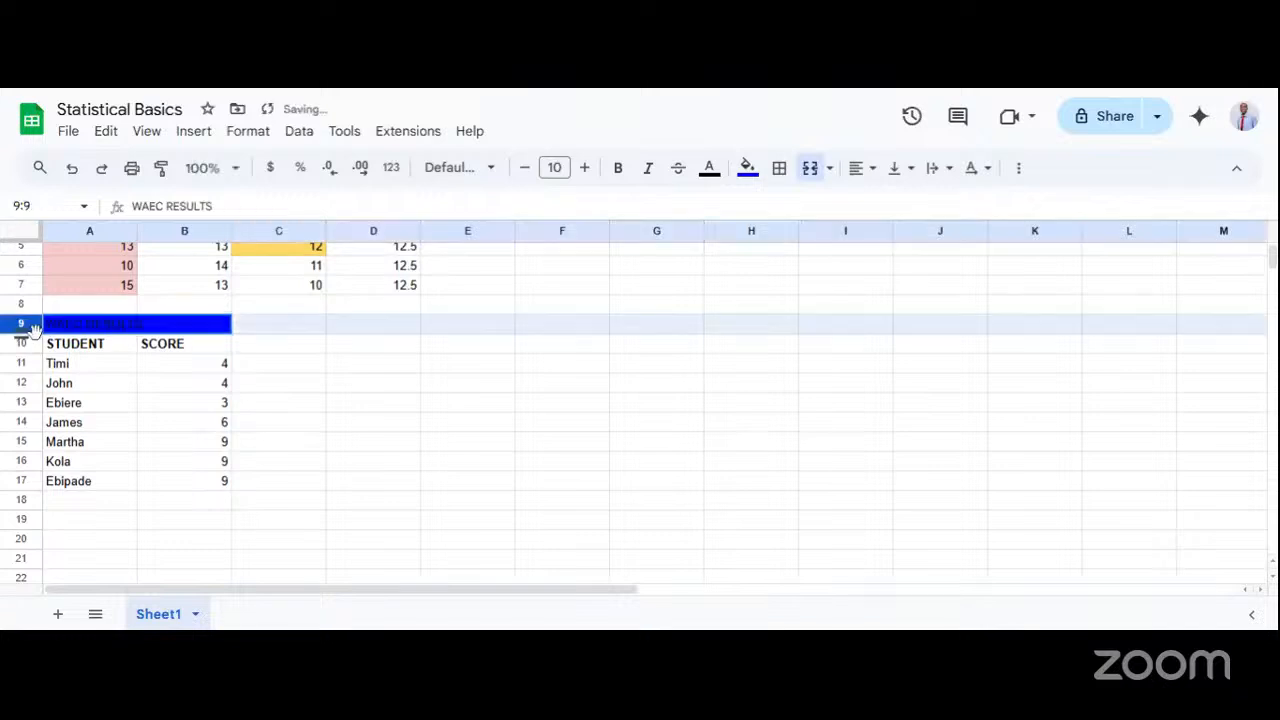
# Make the WAEC RESULTS heading in A9:B9 white and bold.
pyautogui.click(80, 330)
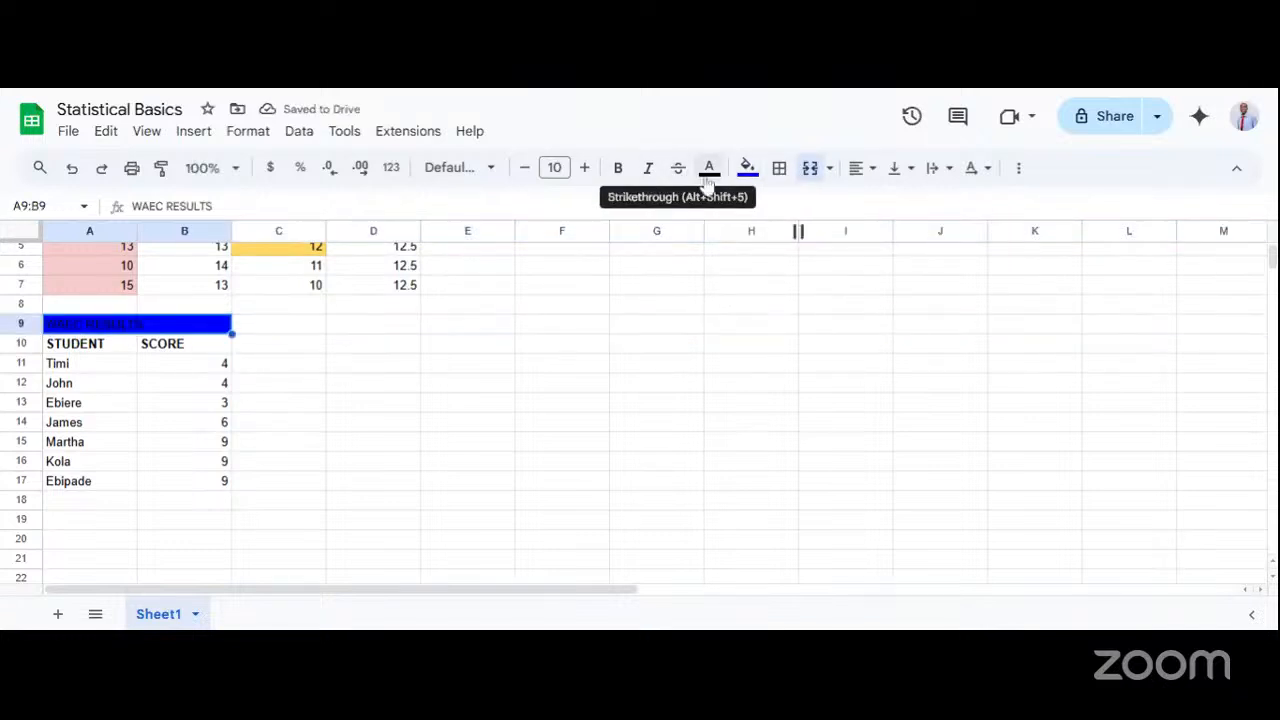
pyautogui.click(709, 167)
pyautogui.click(901, 237)
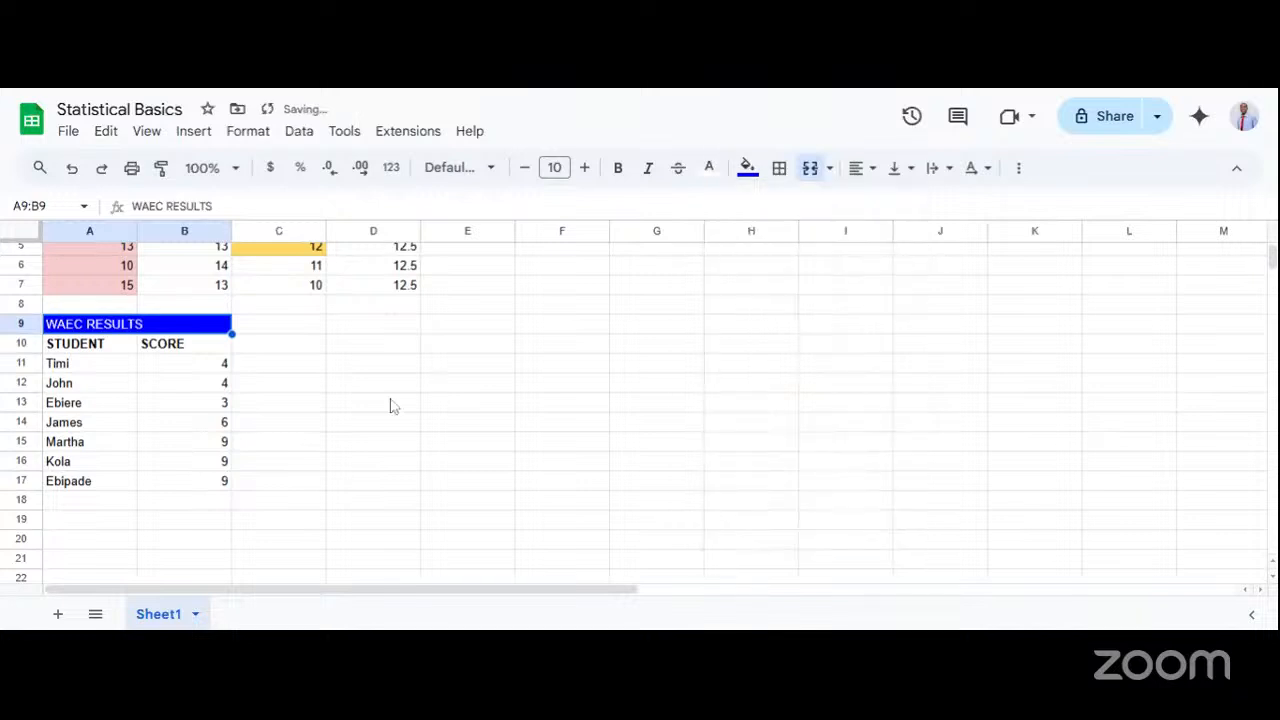
pyautogui.hotkey('ctrl', 'b')
pyautogui.click(287, 405)
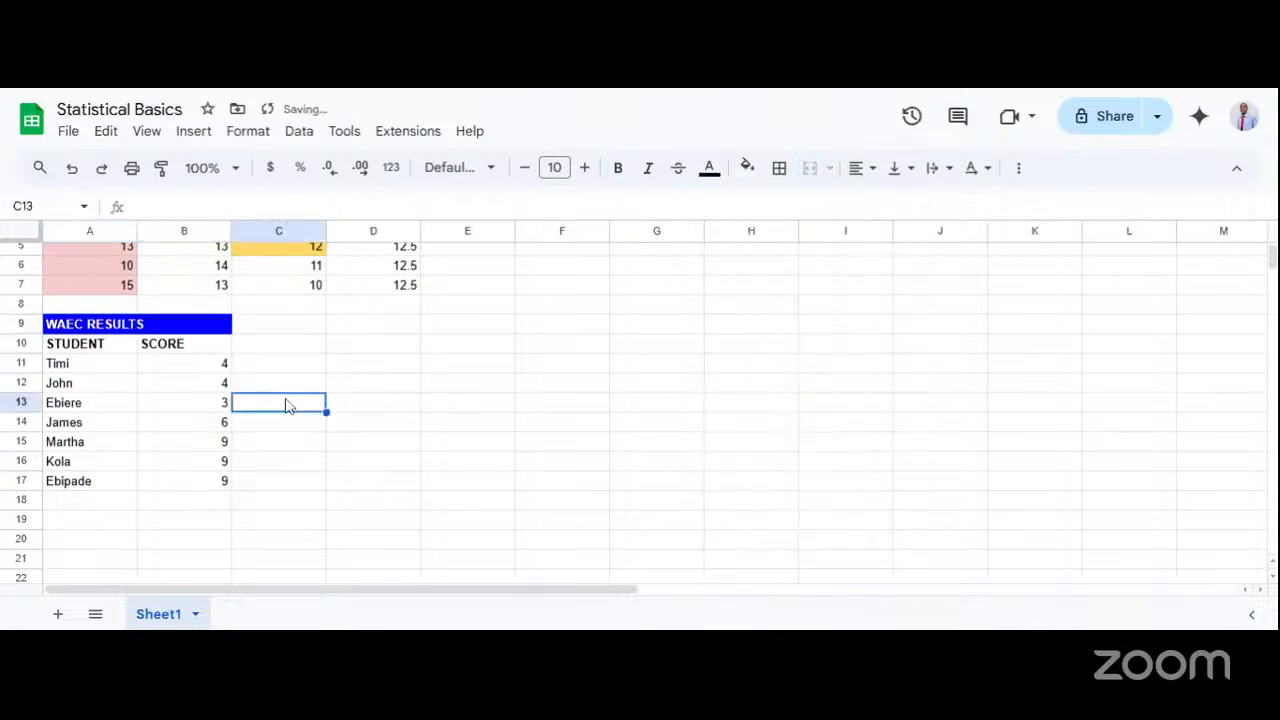
# Clear all the student scores in cells B11:B17 of the WAEC RESULTS table.
pyautogui.click(160, 345)
pyautogui.click(90, 384)
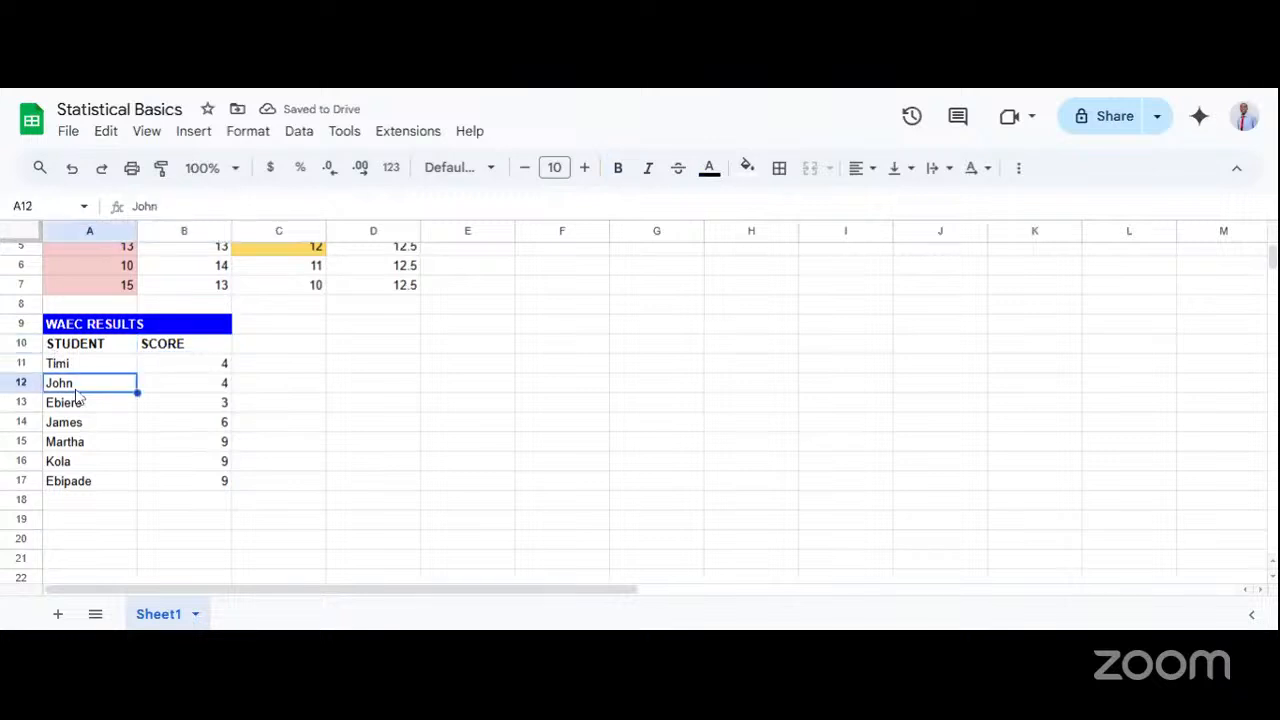
pyautogui.moveTo(203, 372); pyautogui.dragTo(217, 485)
pyautogui.press('Delete')
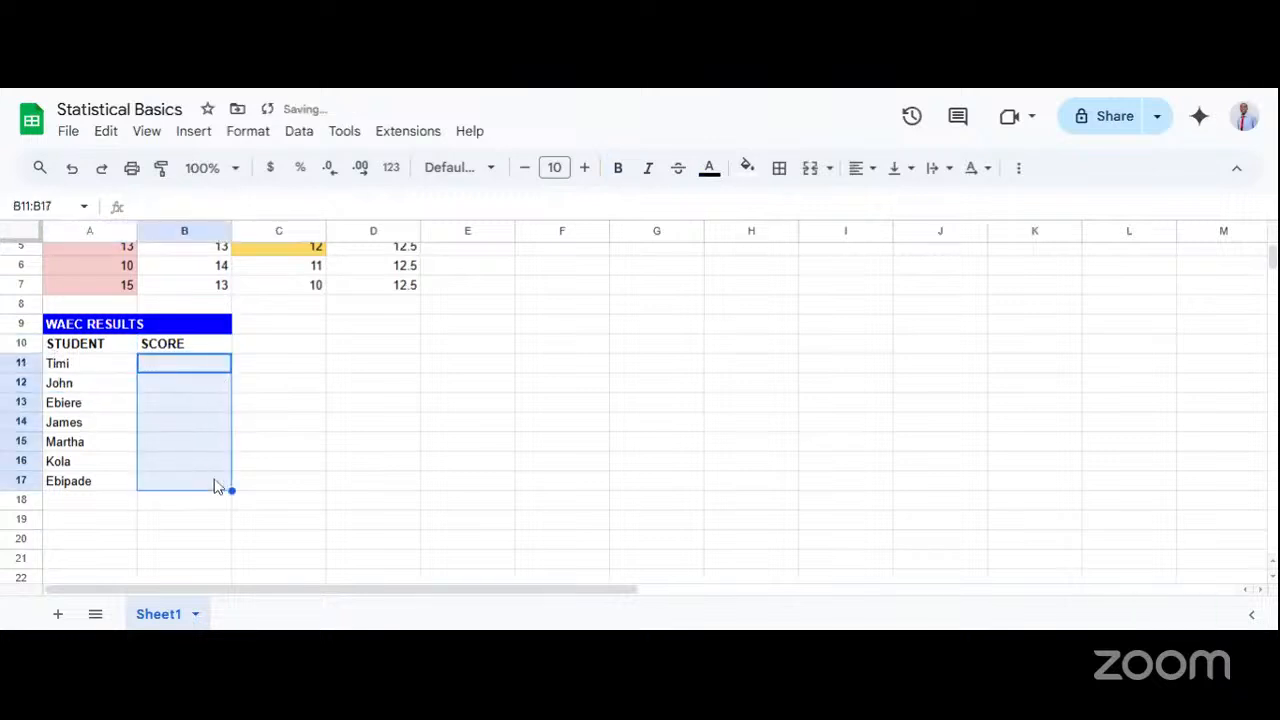
# Enter the scores 300, 295 and 299 for the first three students in cells B11 to B13.
pyautogui.doubleClick(178, 368)
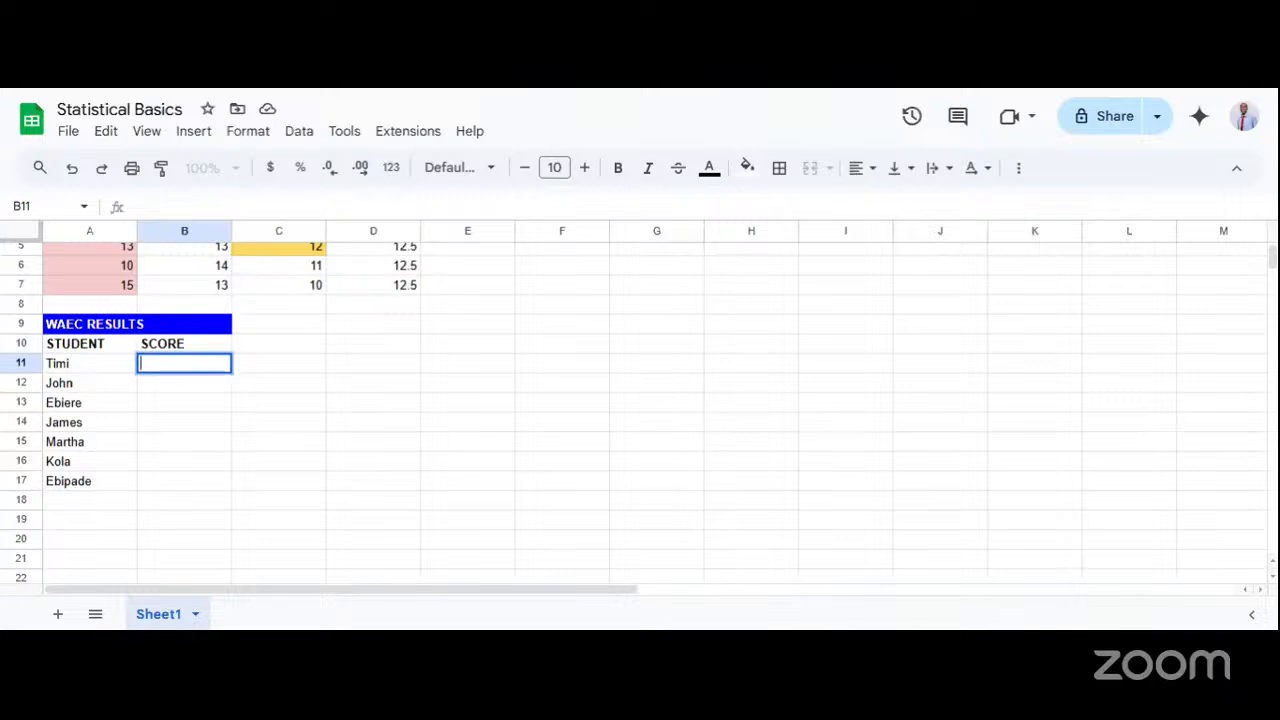
pyautogui.write('3')
pyautogui.press('BackSpace')
pyautogui.write('300')
pyautogui.press('Return')
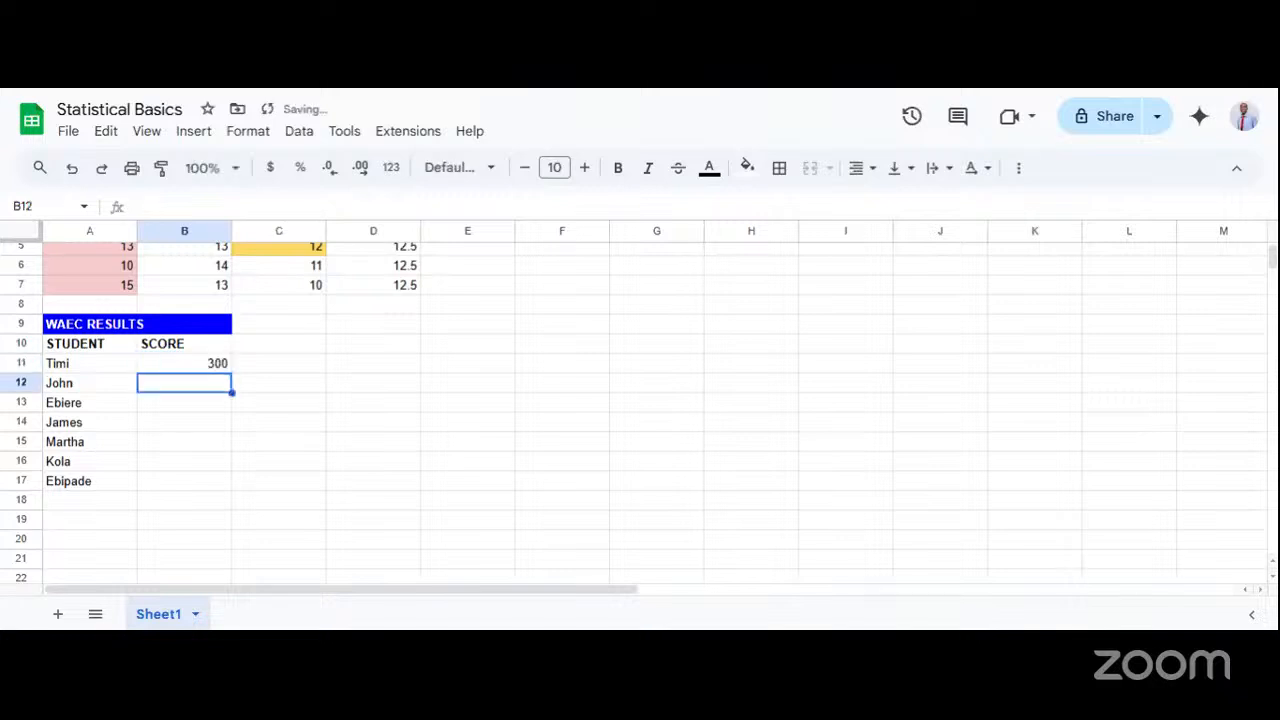
pyautogui.write('295')
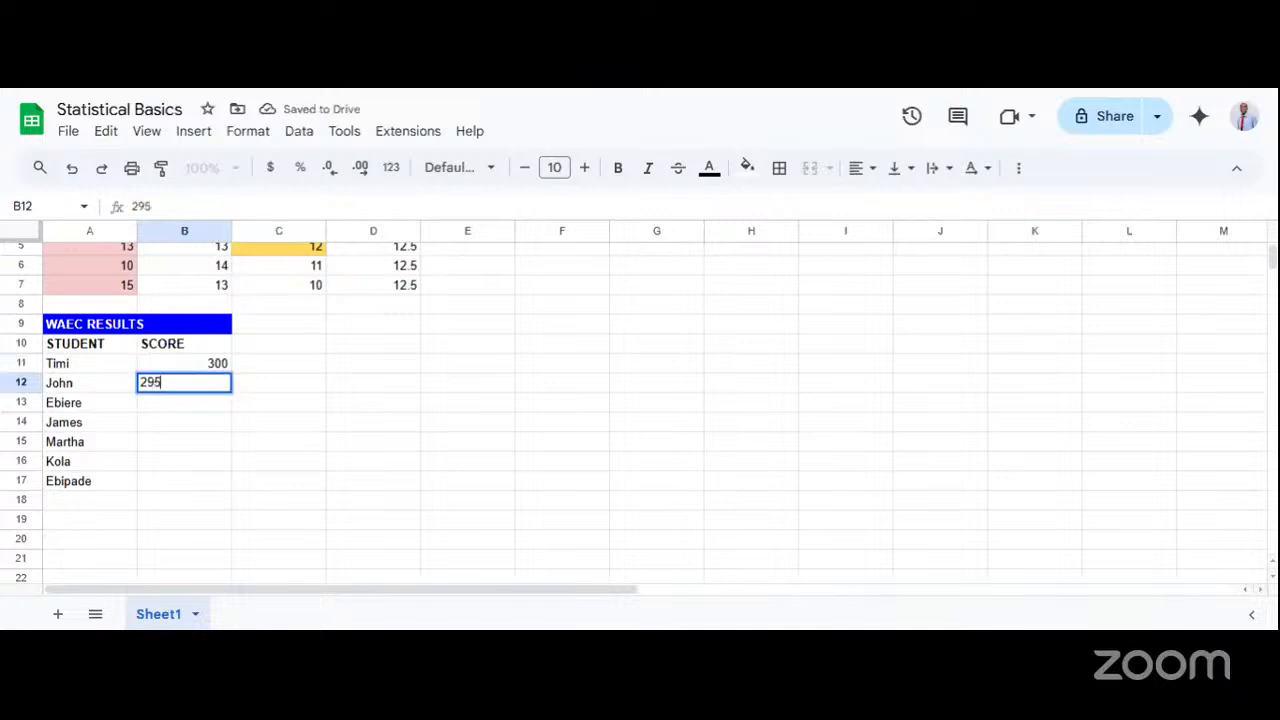
pyautogui.press('Return')
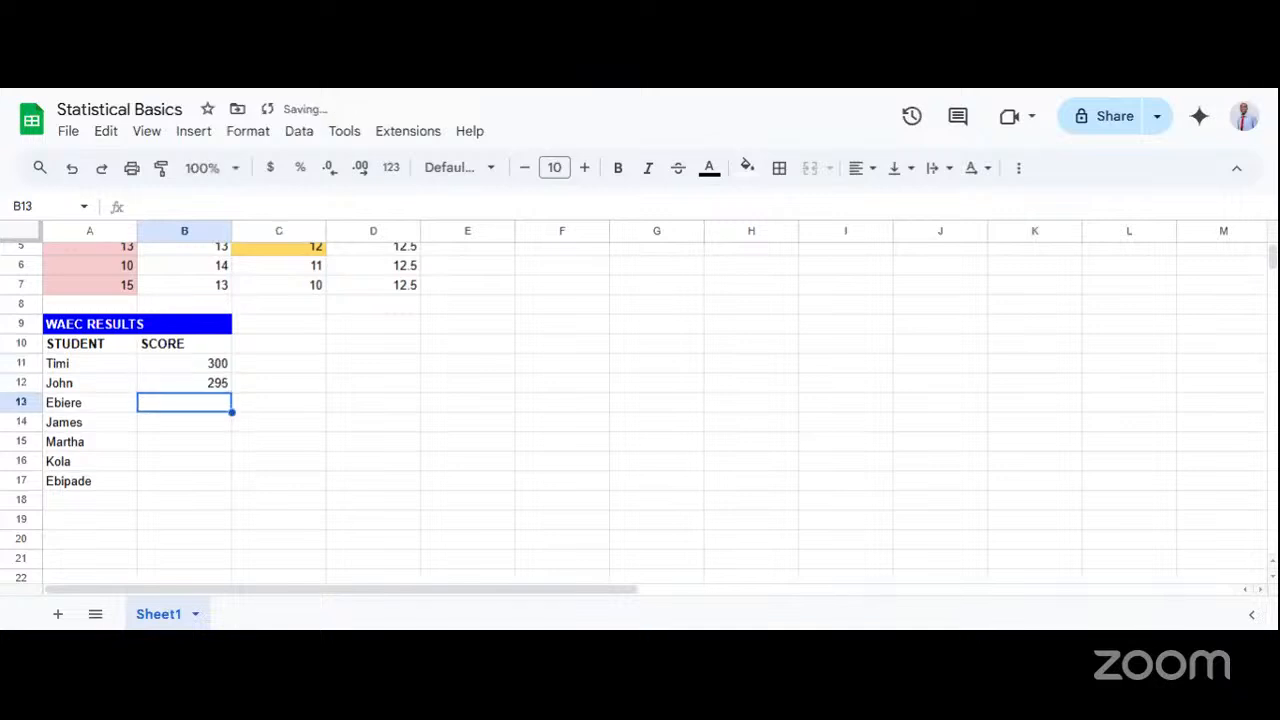
pyautogui.write('2')
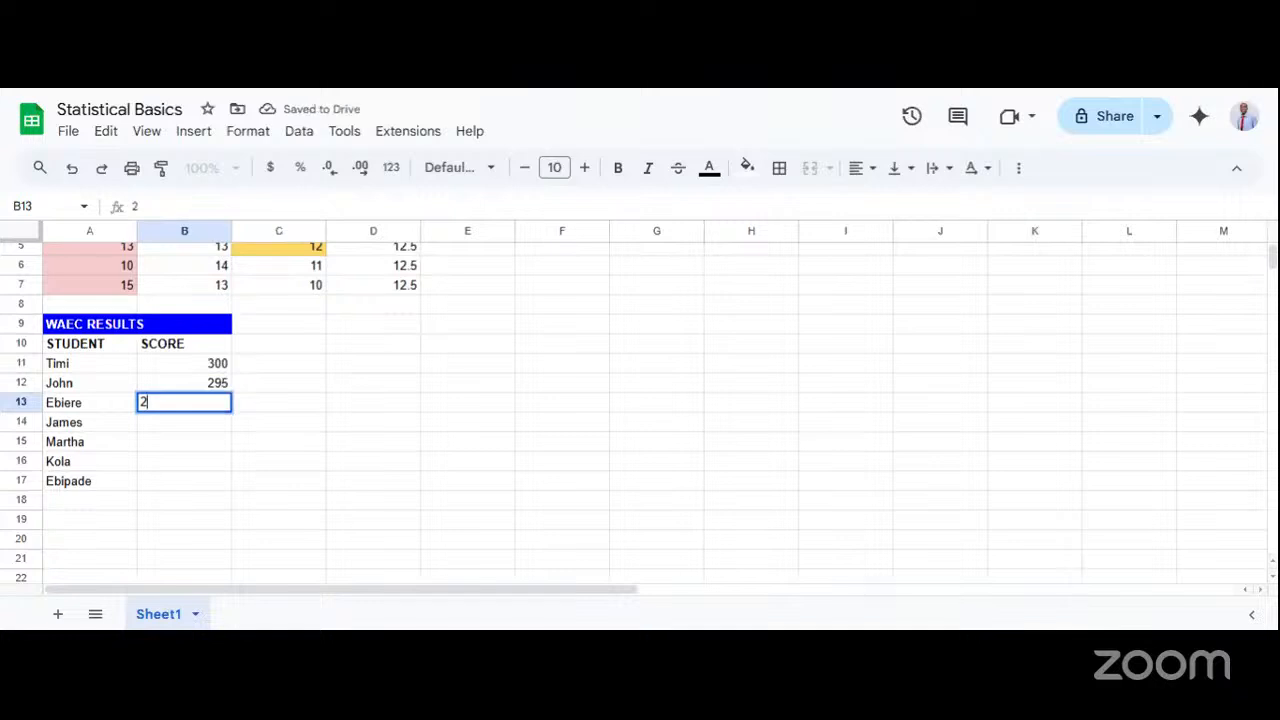
pyautogui.write('99')
# Enter the scores 120 and 105 for the fourth and fifth students in cells B14 and B15.
pyautogui.doubleClick(193, 427)
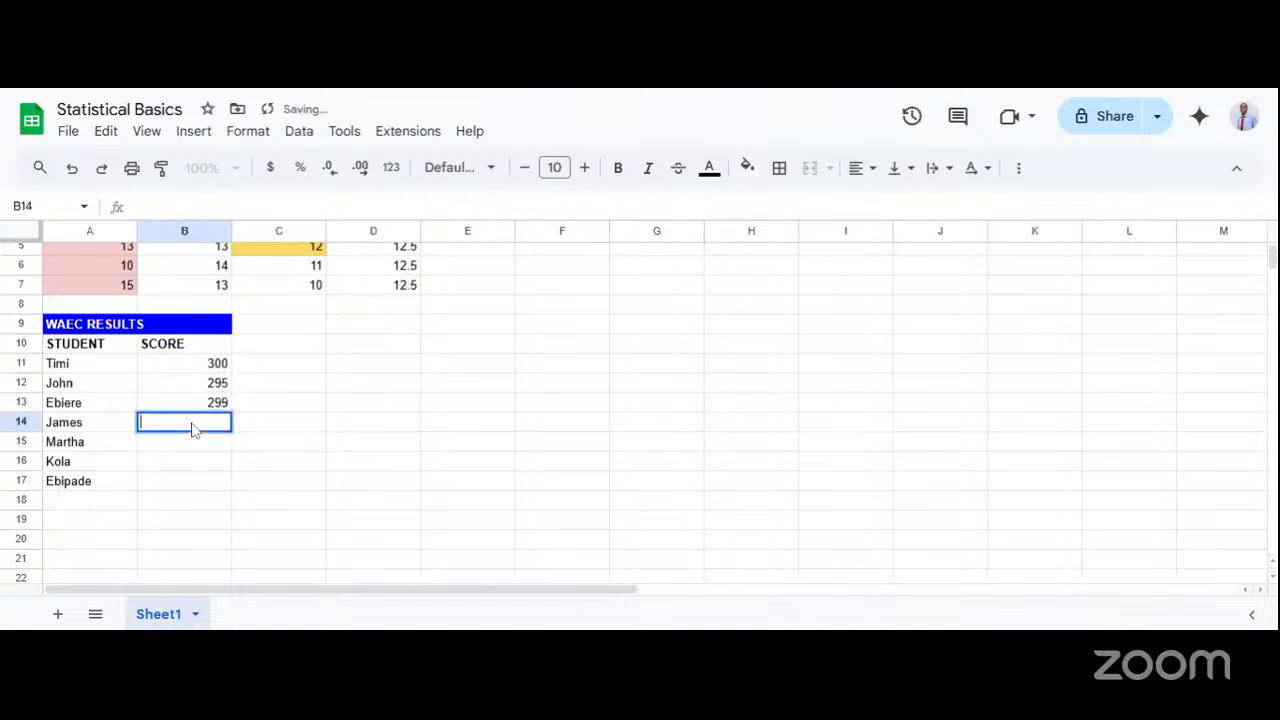
pyautogui.write('120')
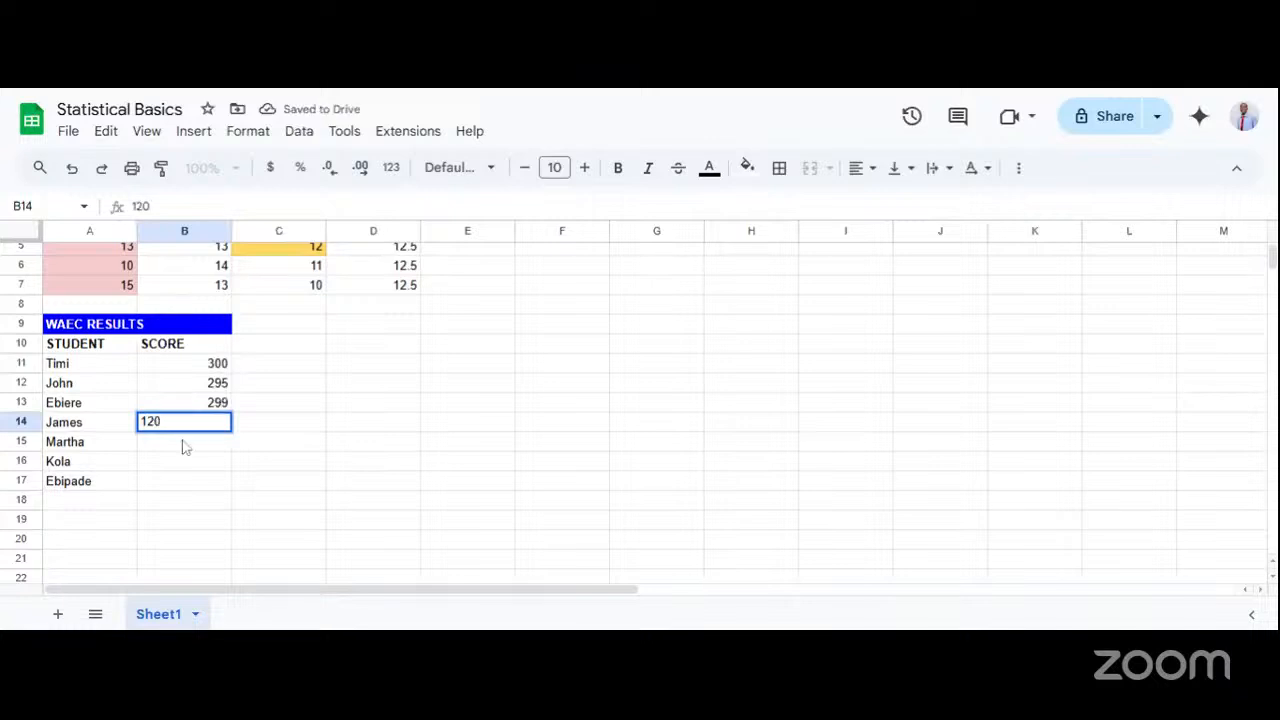
pyautogui.click(185, 445)
pyautogui.doubleClick(185, 445)
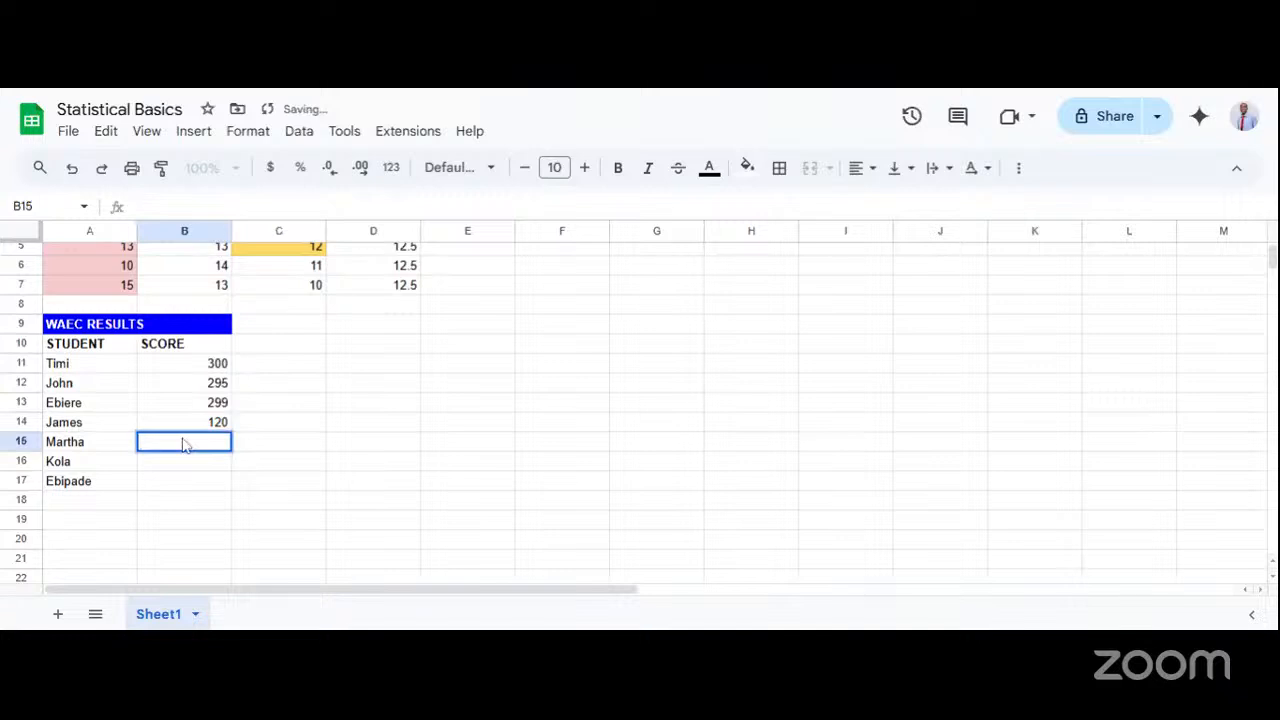
pyautogui.write('105')
# Enter the scores 203 and 95 for the last two students in cells B16 and B17.
pyautogui.doubleClick(160, 466)
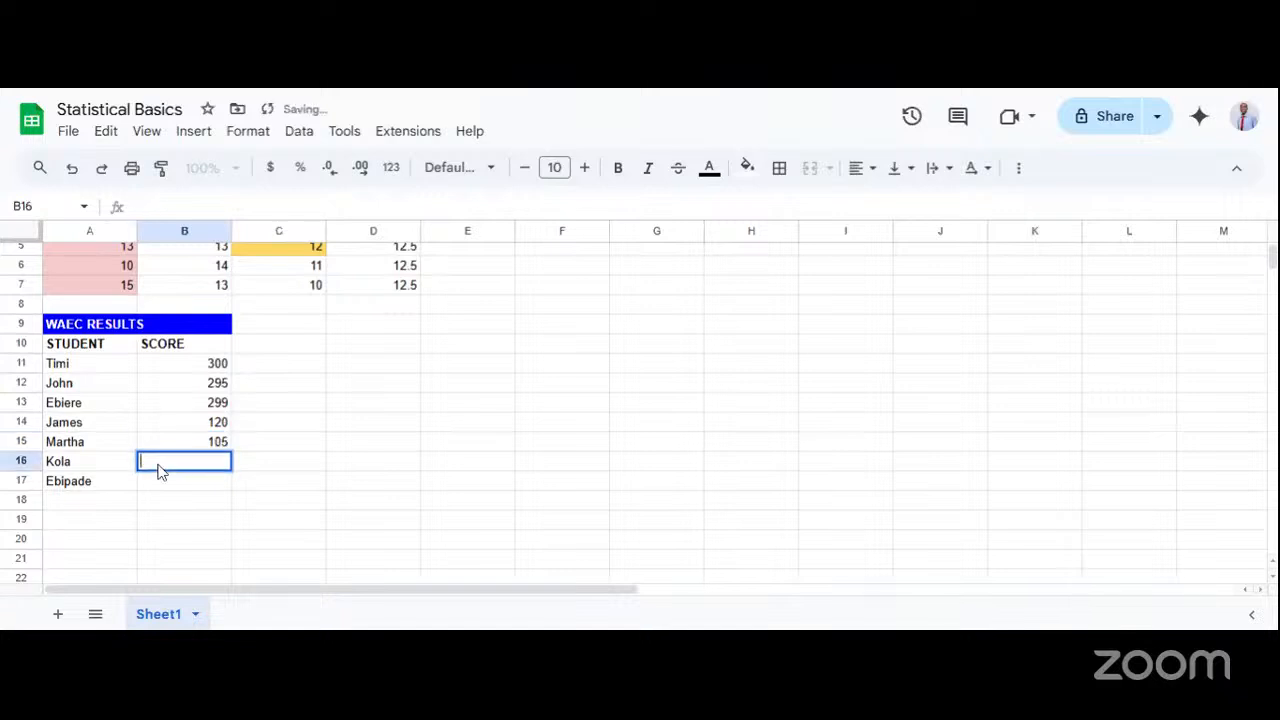
pyautogui.write('1')
pyautogui.press('BackSpace')
pyautogui.write('2')
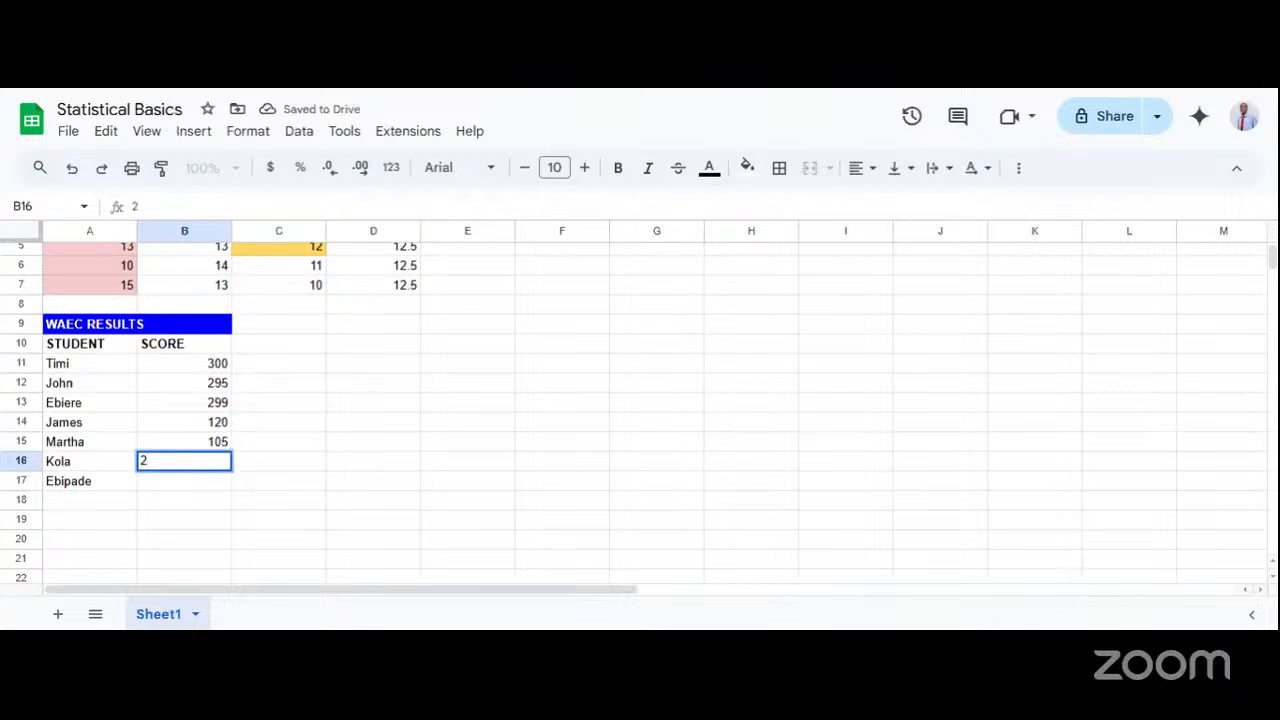
pyautogui.write('03')
pyautogui.doubleClick(160, 486)
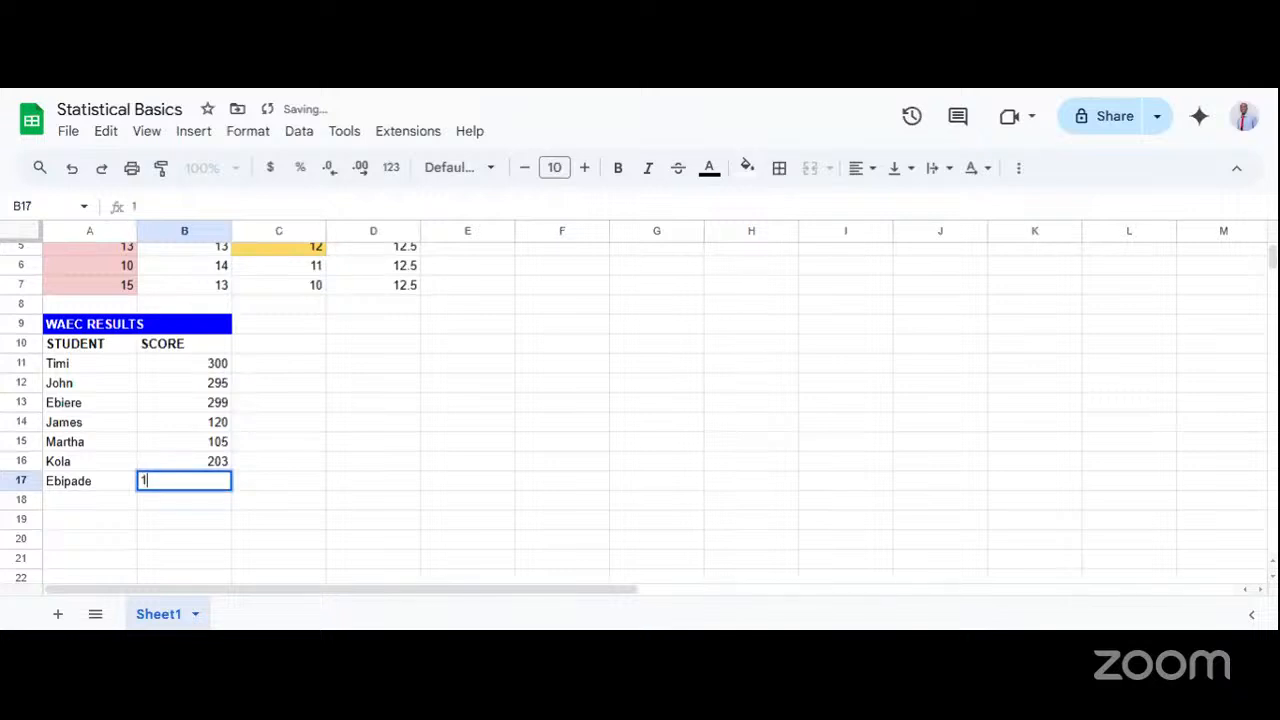
pyautogui.press('Escape')
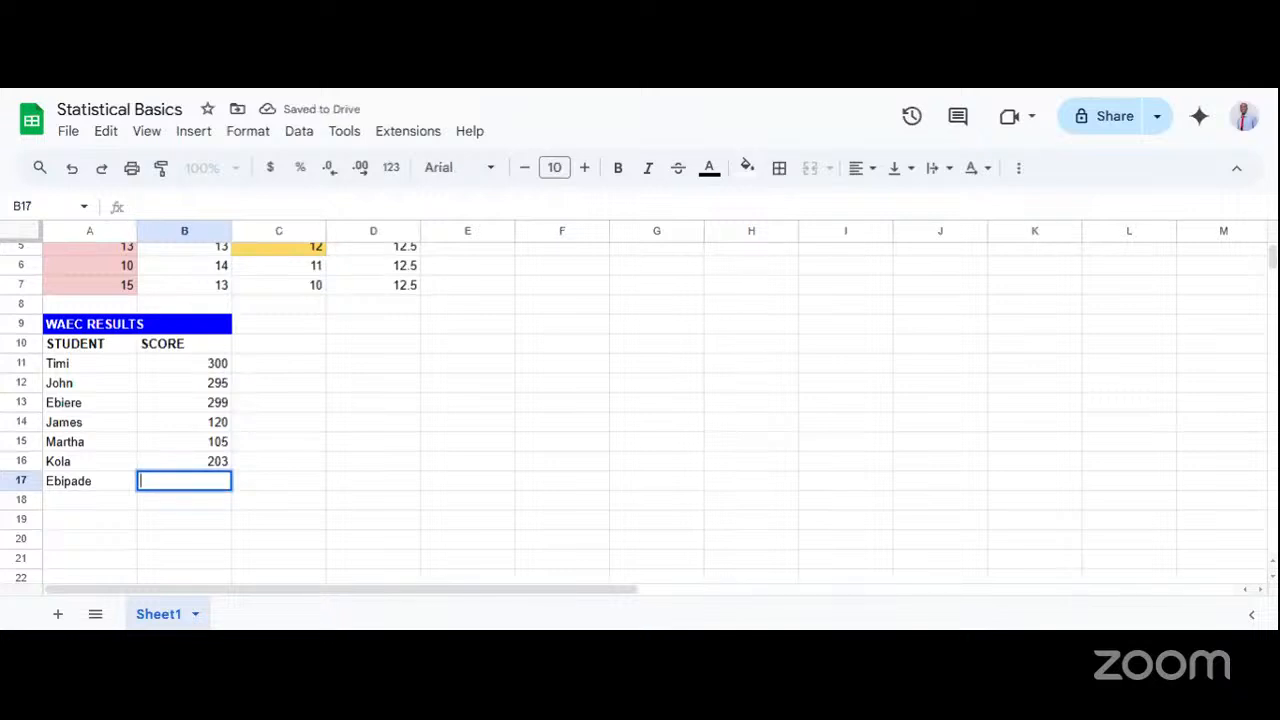
pyautogui.write('95')
pyautogui.click(380, 432)
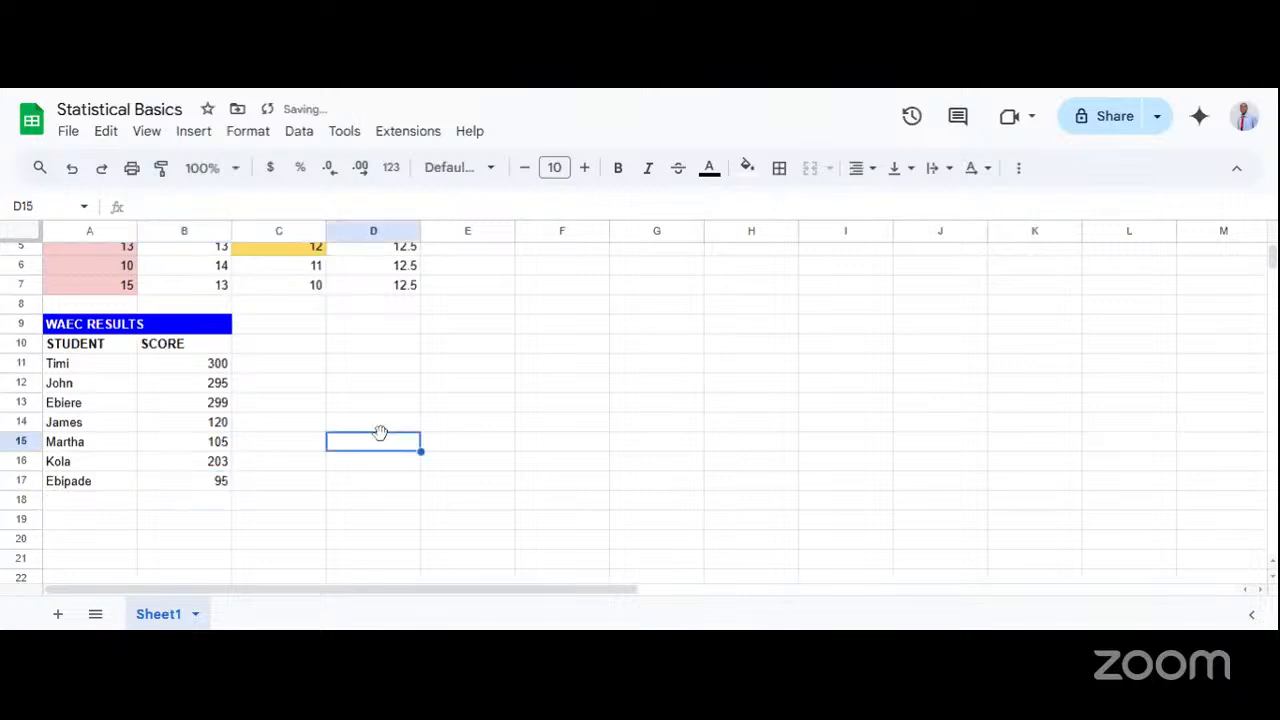
# Try to average the student scores in cell D11 with the formula = AVERAGE(B).
pyautogui.click(203, 368)
pyautogui.moveTo(203, 407); pyautogui.dragTo(197, 461)
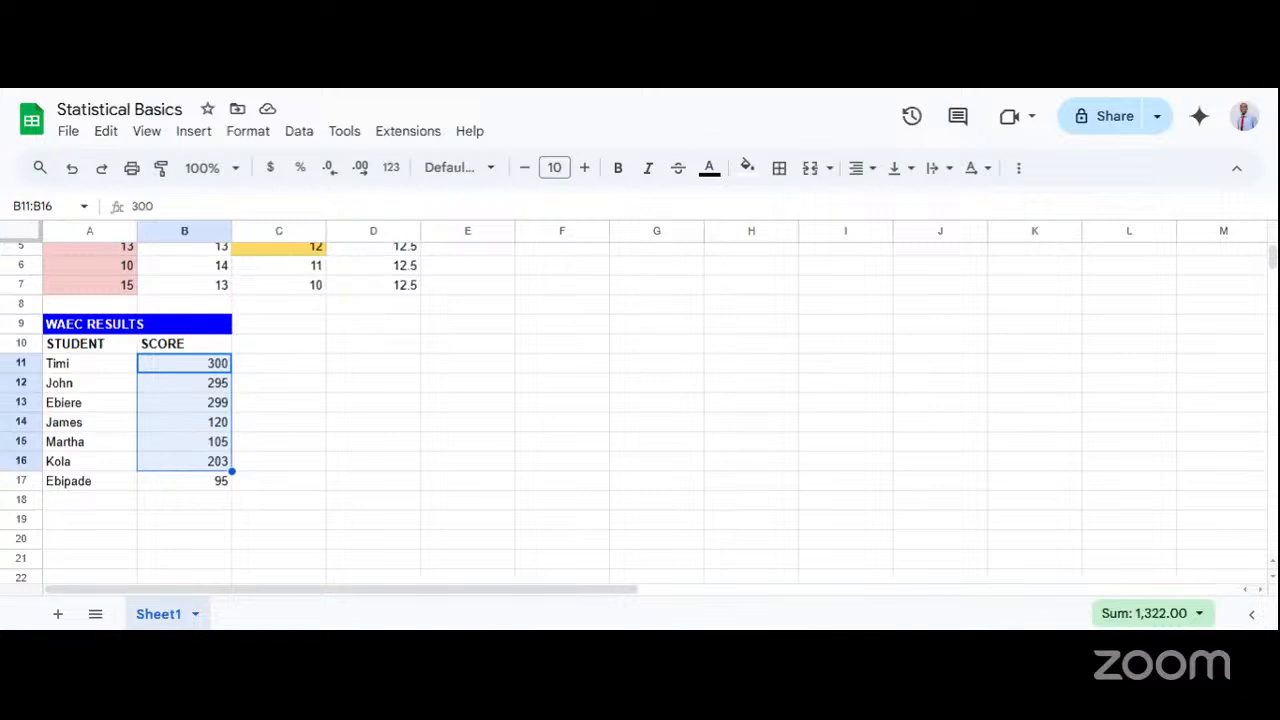
pyautogui.click(349, 372)
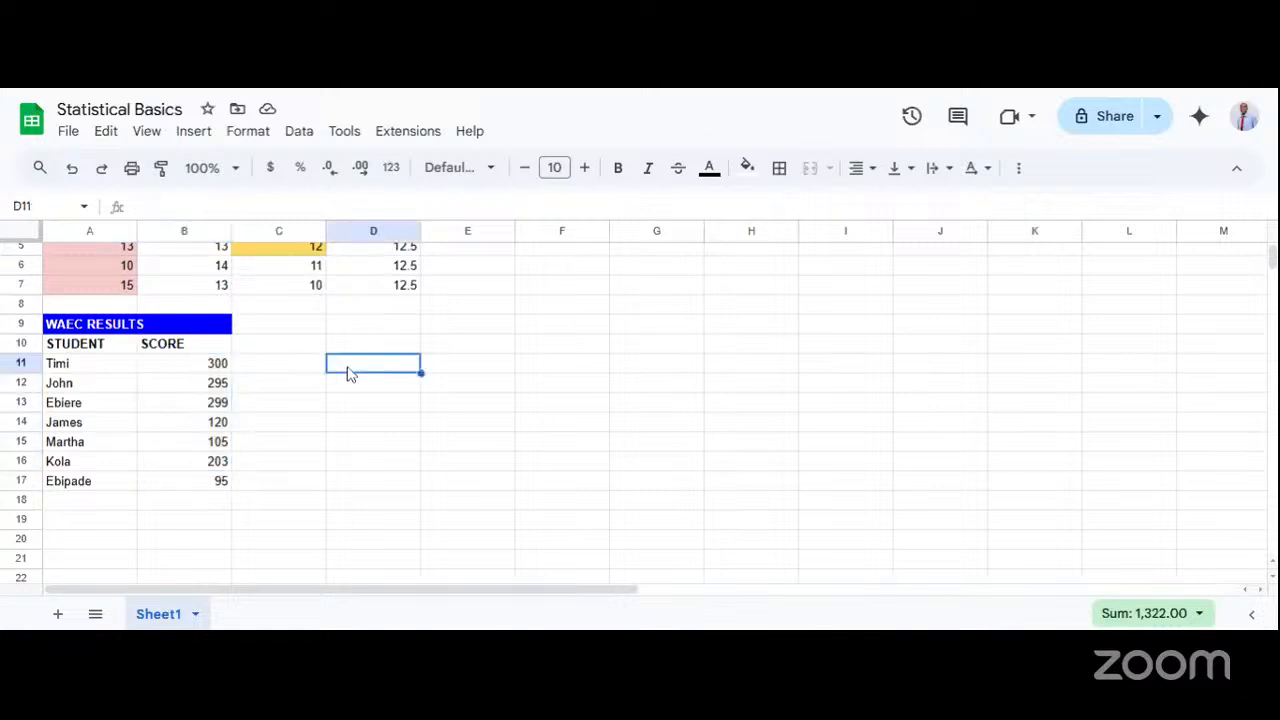
pyautogui.write('=')
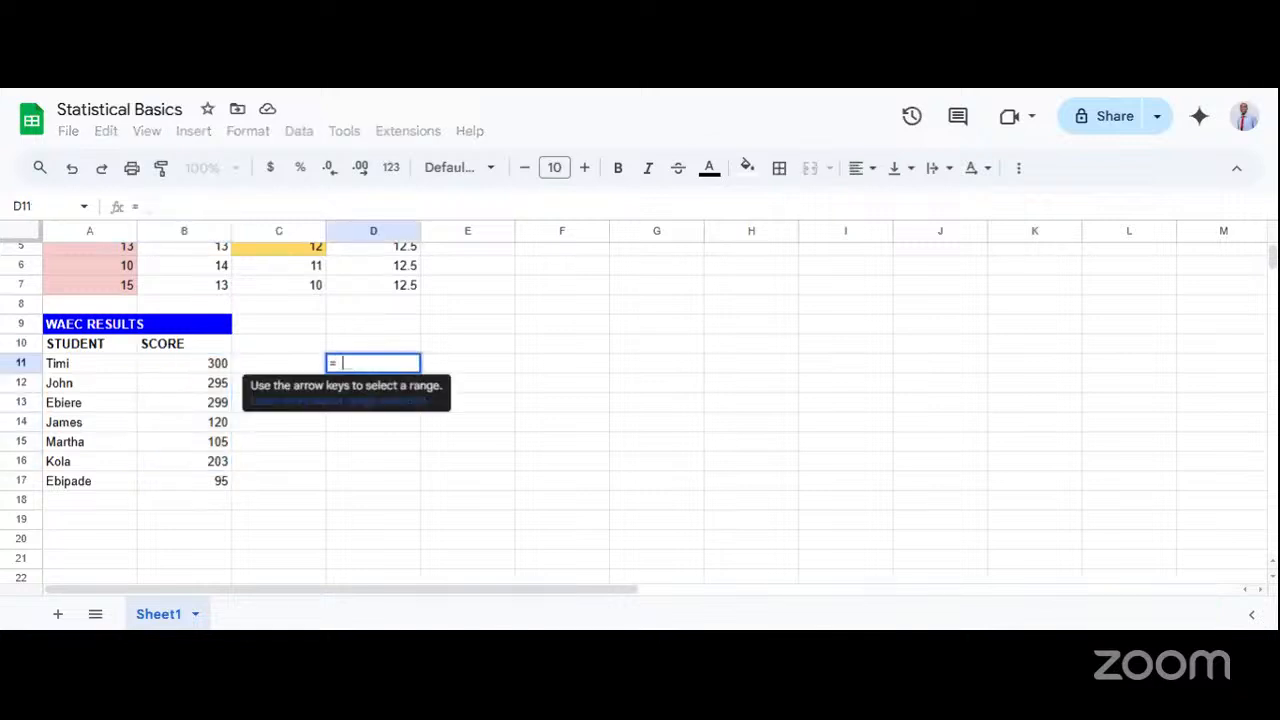
pyautogui.write(' AV')
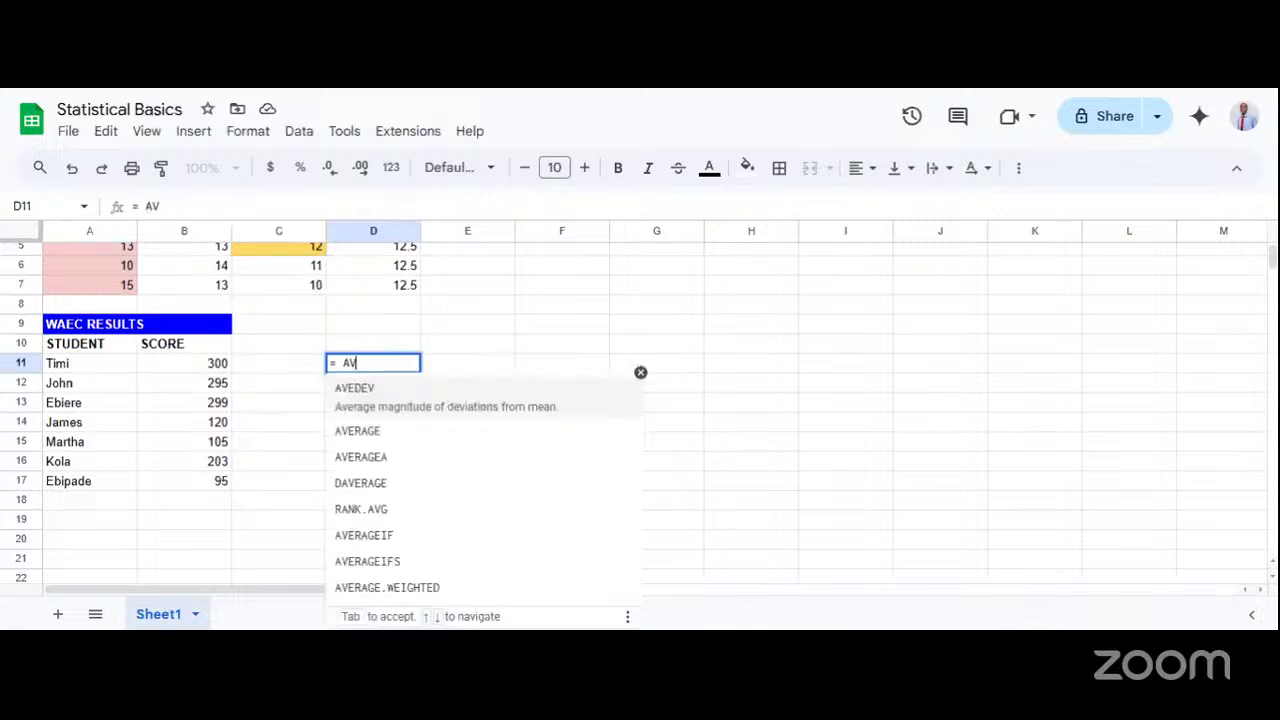
pyautogui.write('ERAGE')
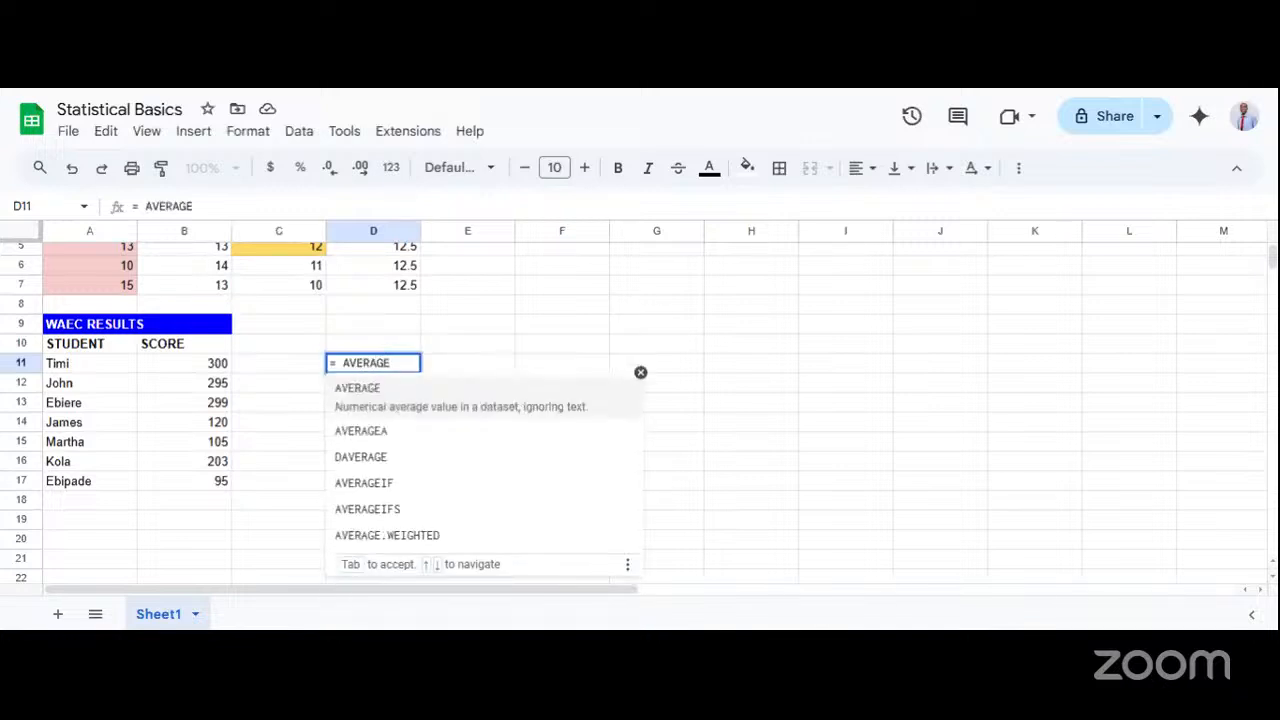
pyautogui.write('(C')
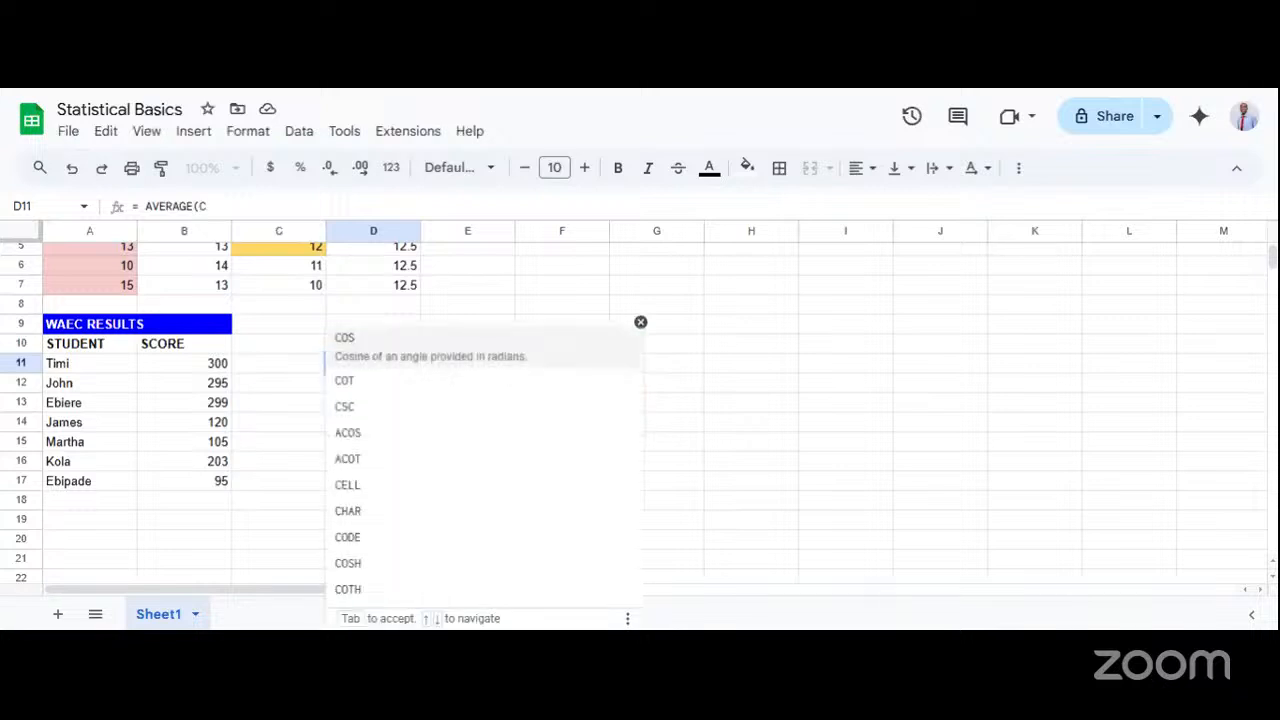
pyautogui.press('BackSpace')
pyautogui.write('B')
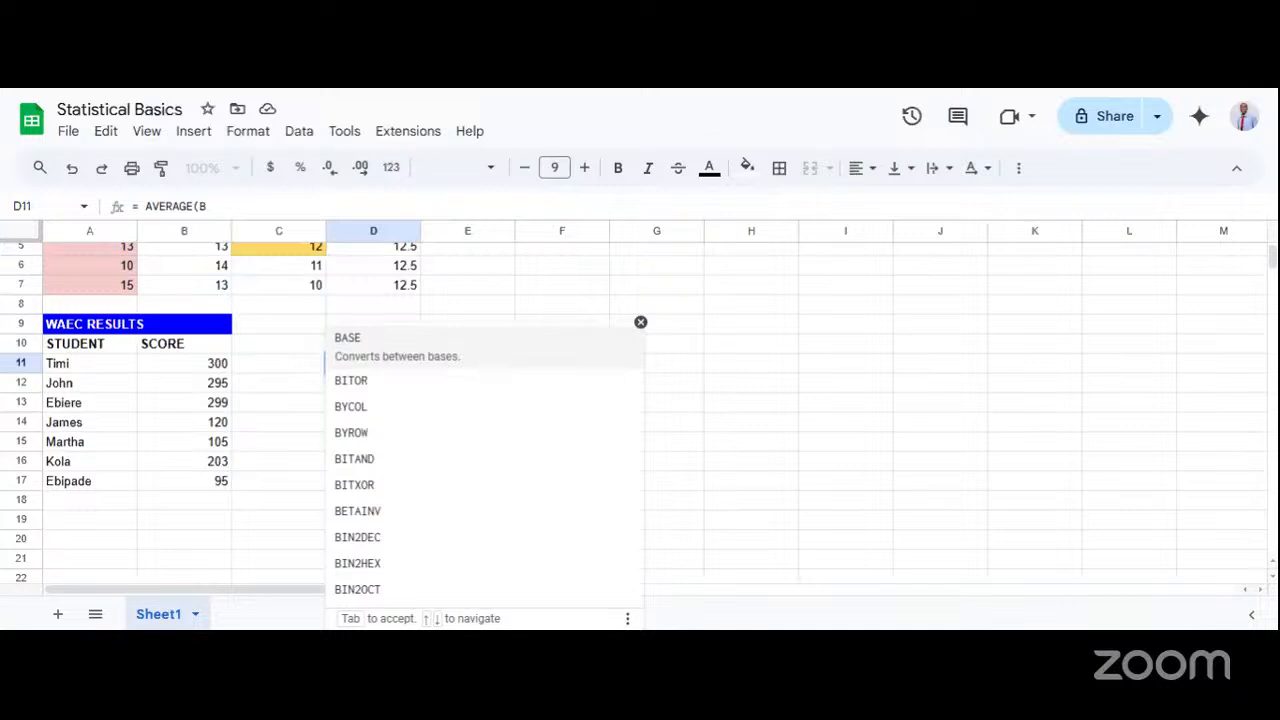
pyautogui.click(280, 406)
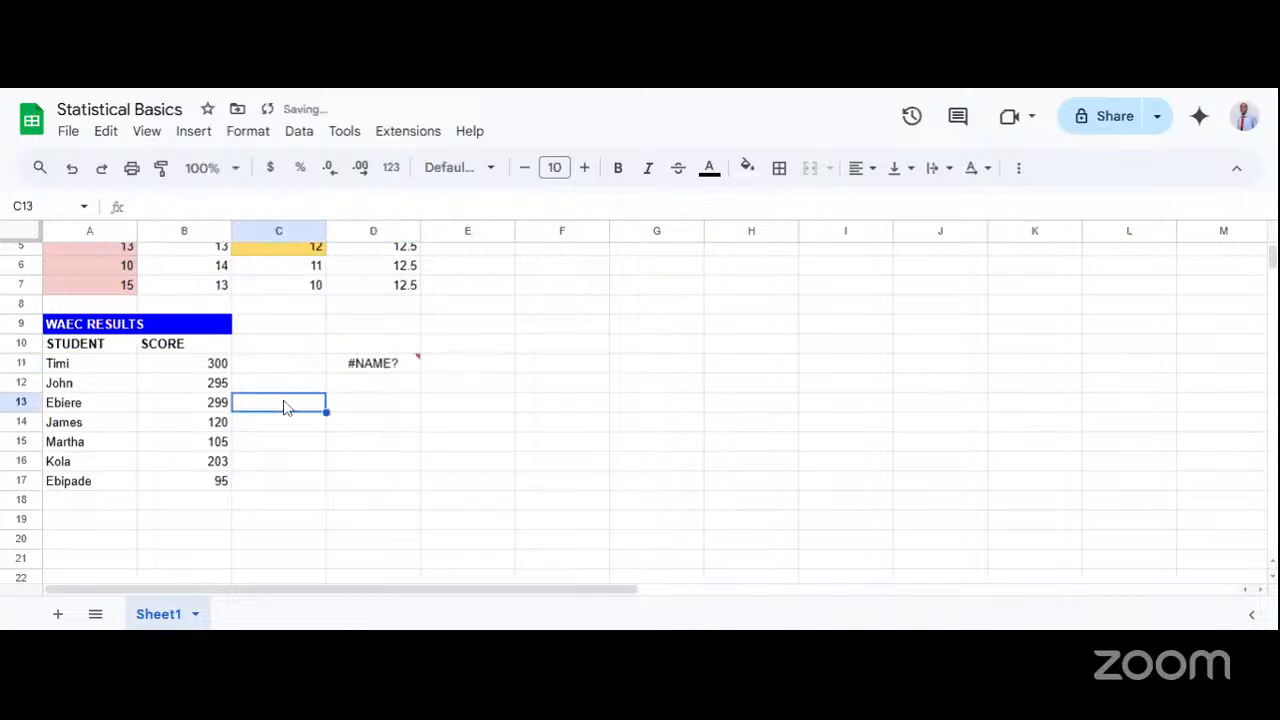
# Replace the formula in cell D11 with = AVERAGE(B11:B17) to average the seven scores.
pyautogui.doubleClick(406, 366)
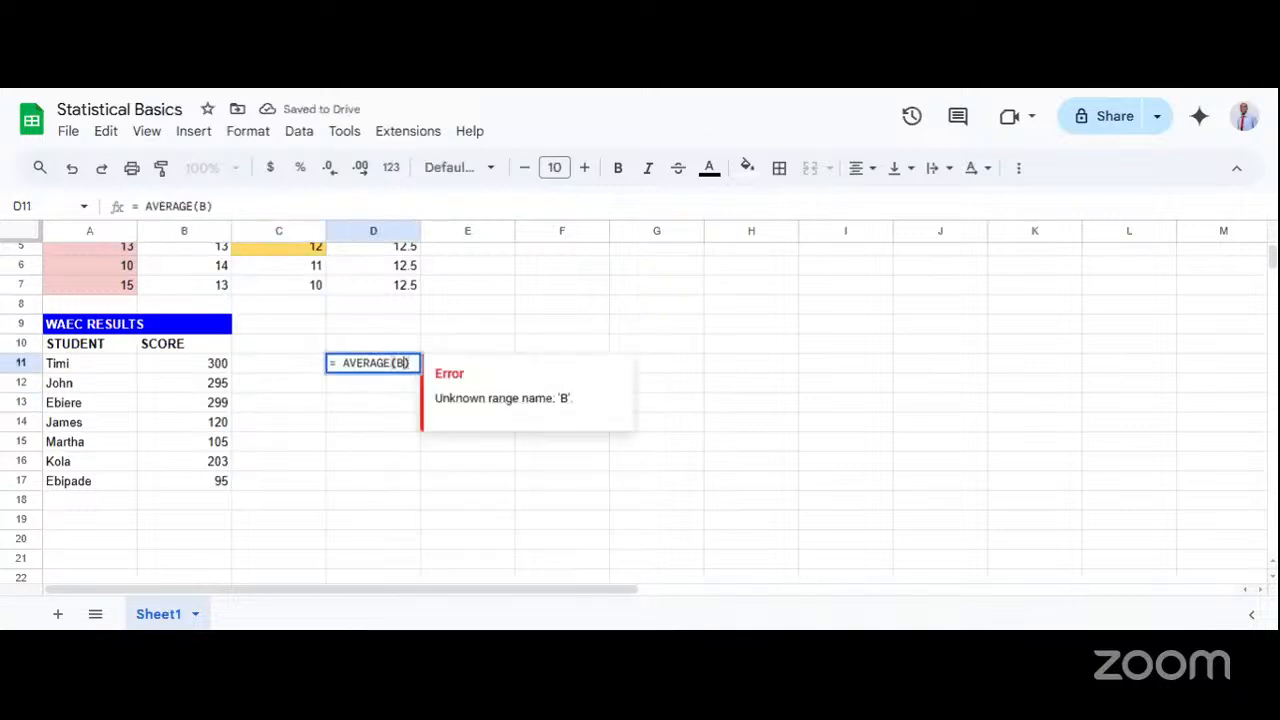
pyautogui.moveTo(411, 364); pyautogui.dragTo(331, 361)
pyautogui.press('BackSpace')
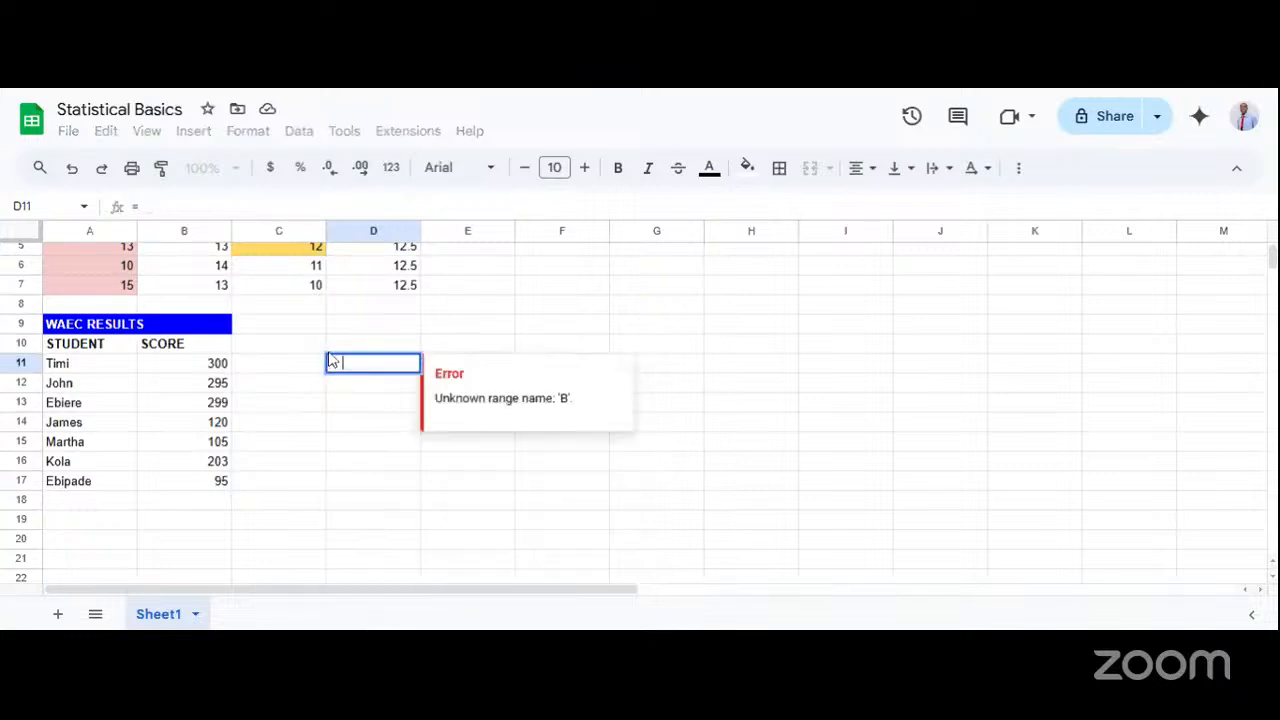
pyautogui.write('a')
pyautogui.press('BackSpace')
pyautogui.write('AV')
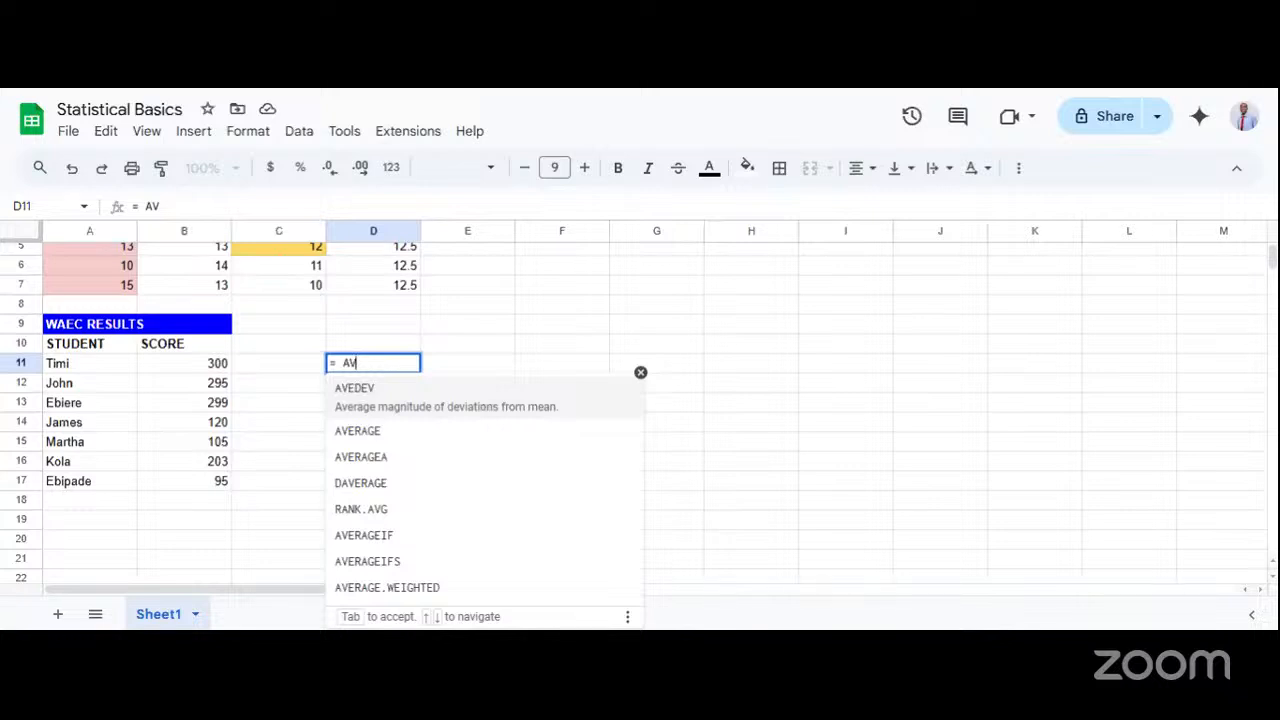
pyautogui.write('ERAGE(')
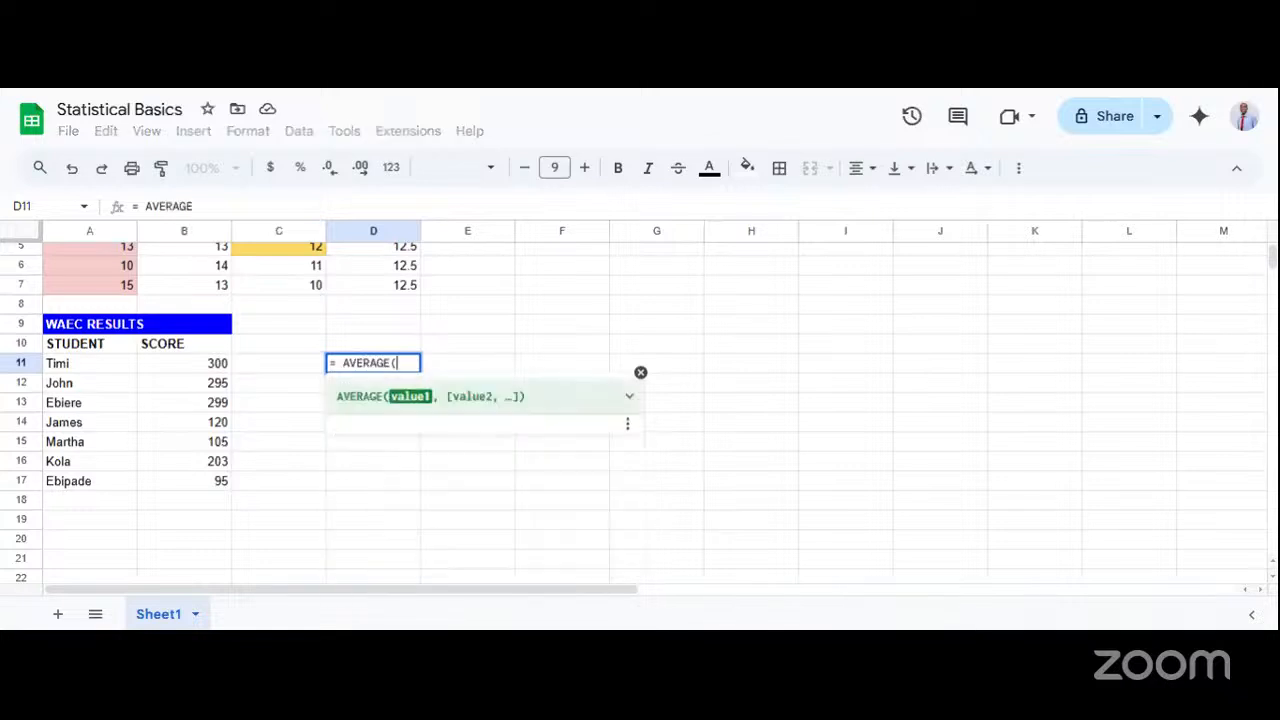
pyautogui.write('B1')
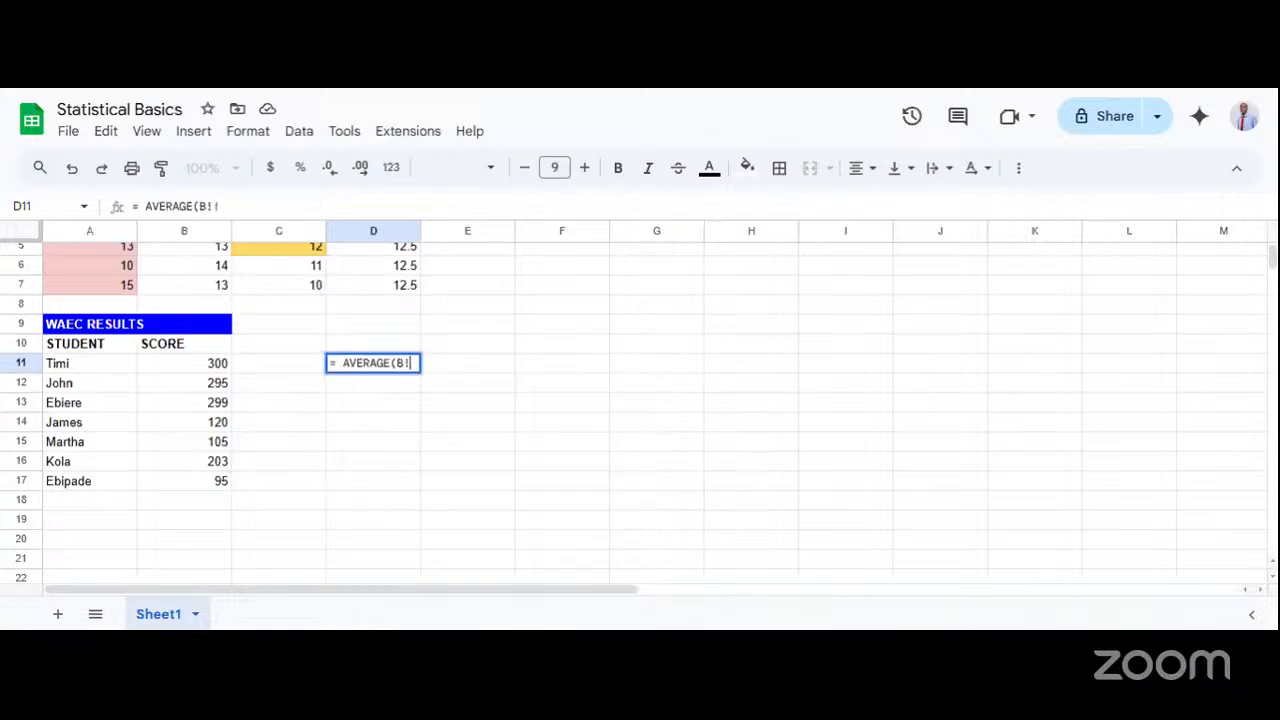
pyautogui.write('1')
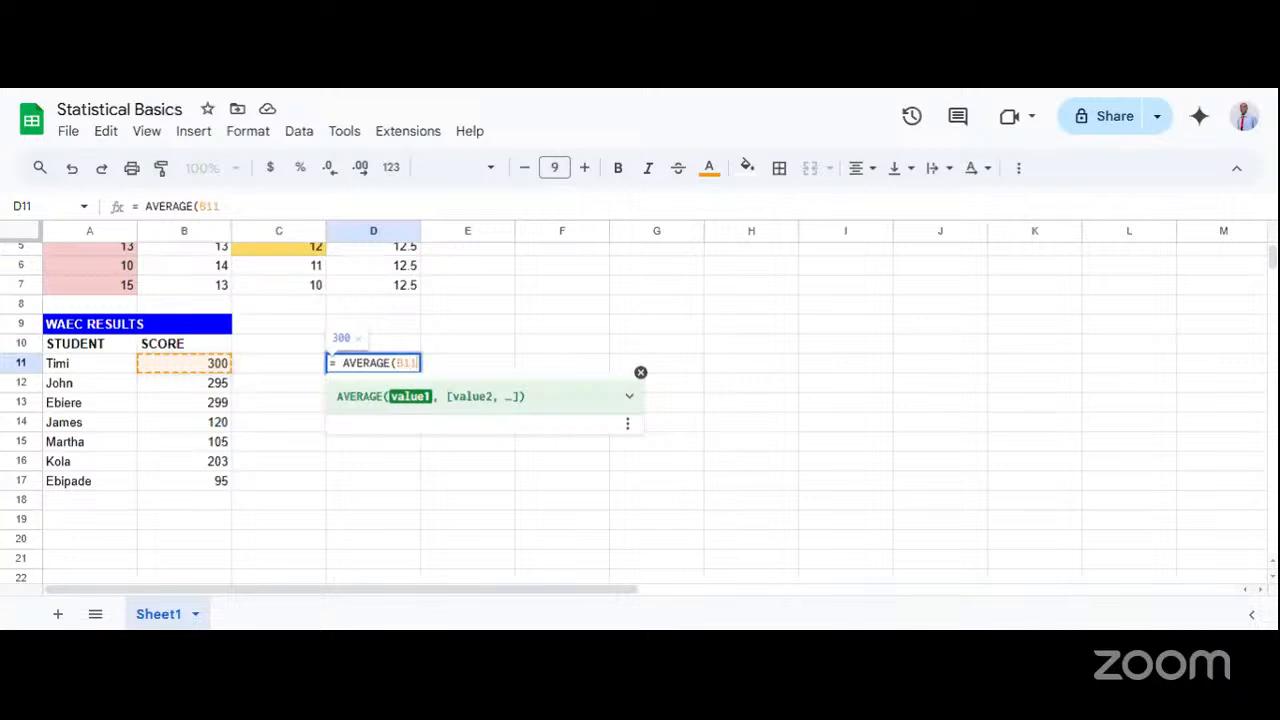
pyautogui.write(':B17')
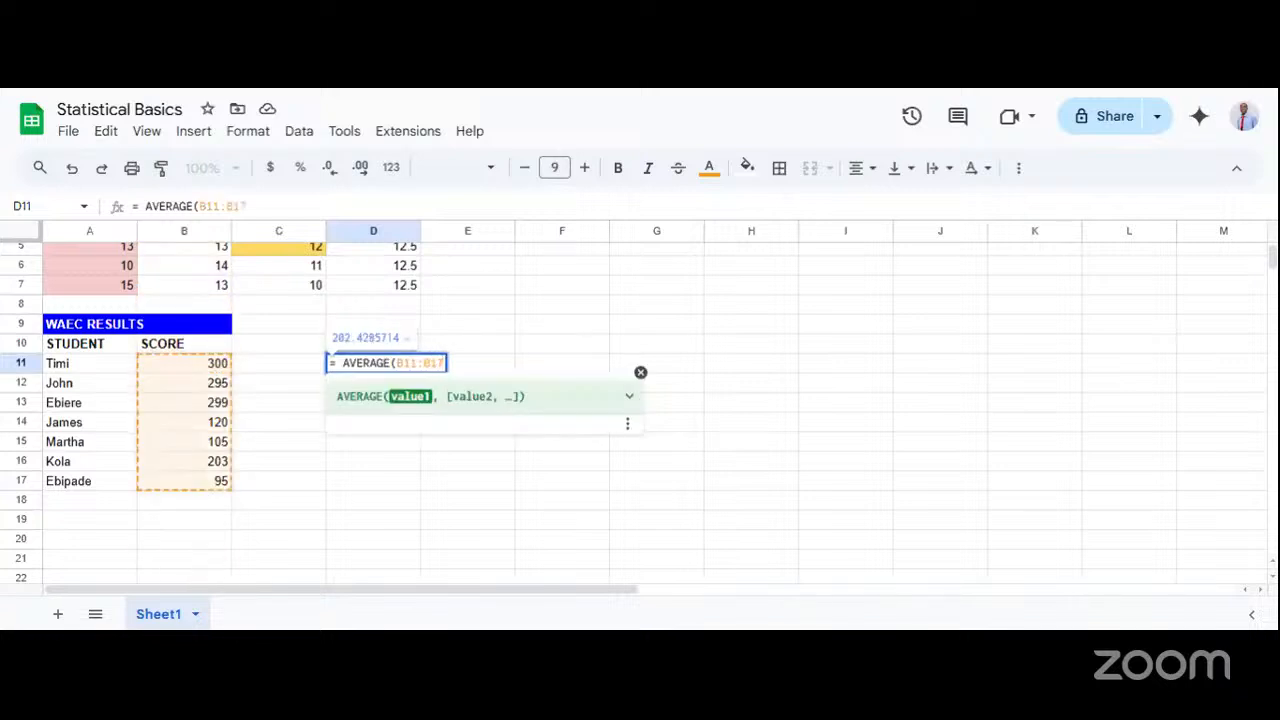
pyautogui.write(')')
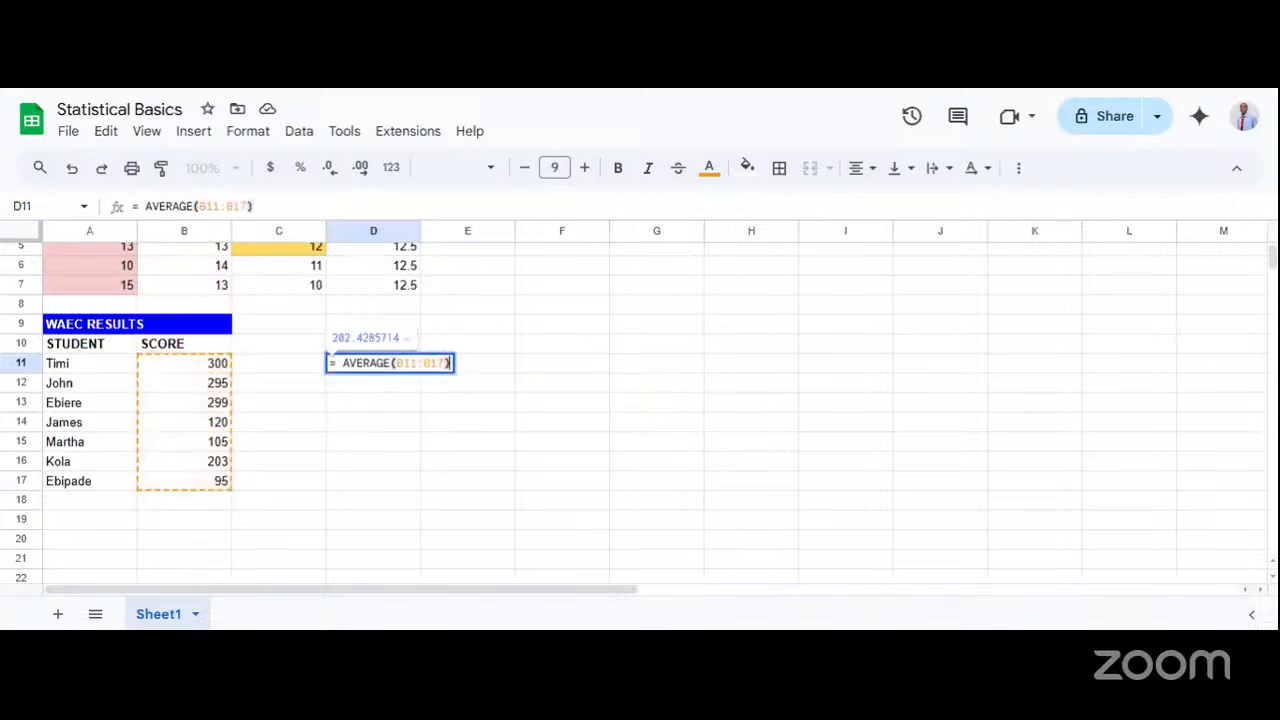
pyautogui.press('Return')
pyautogui.doubleClick(375, 366)
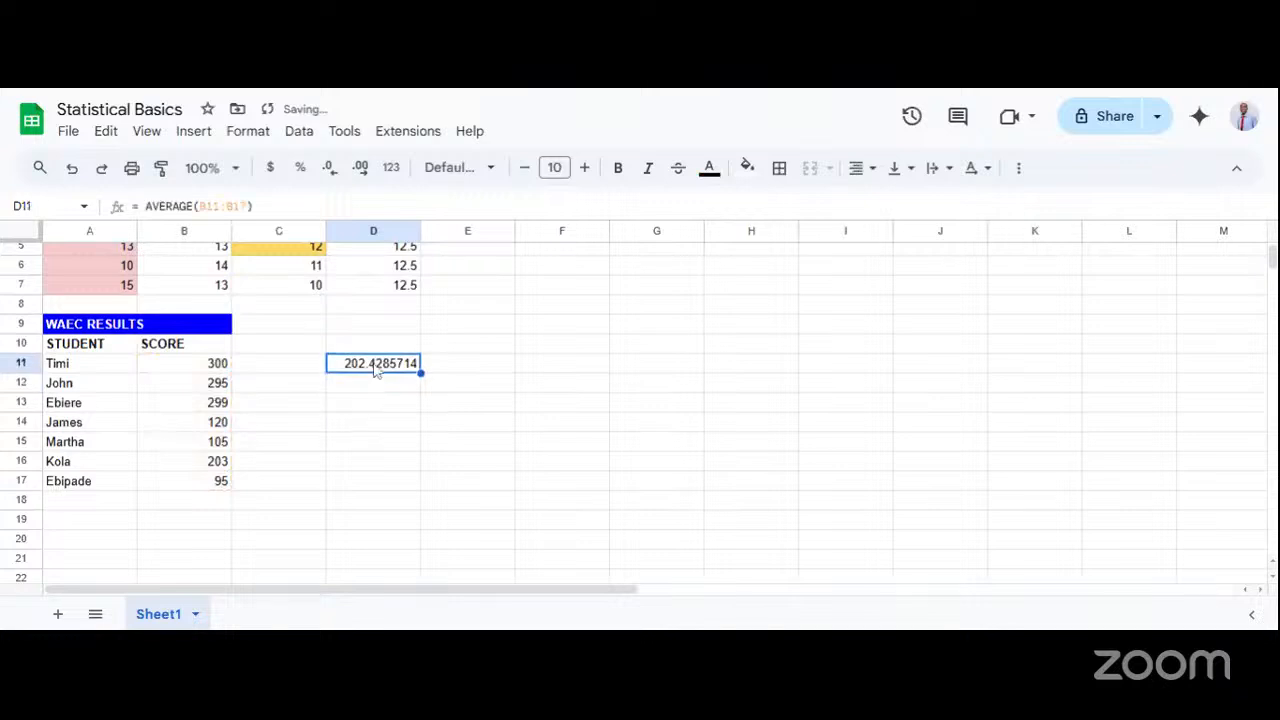
# Examine the AVERAGE formula in cell D11 and the score range it covers.
pyautogui.click(379, 424)
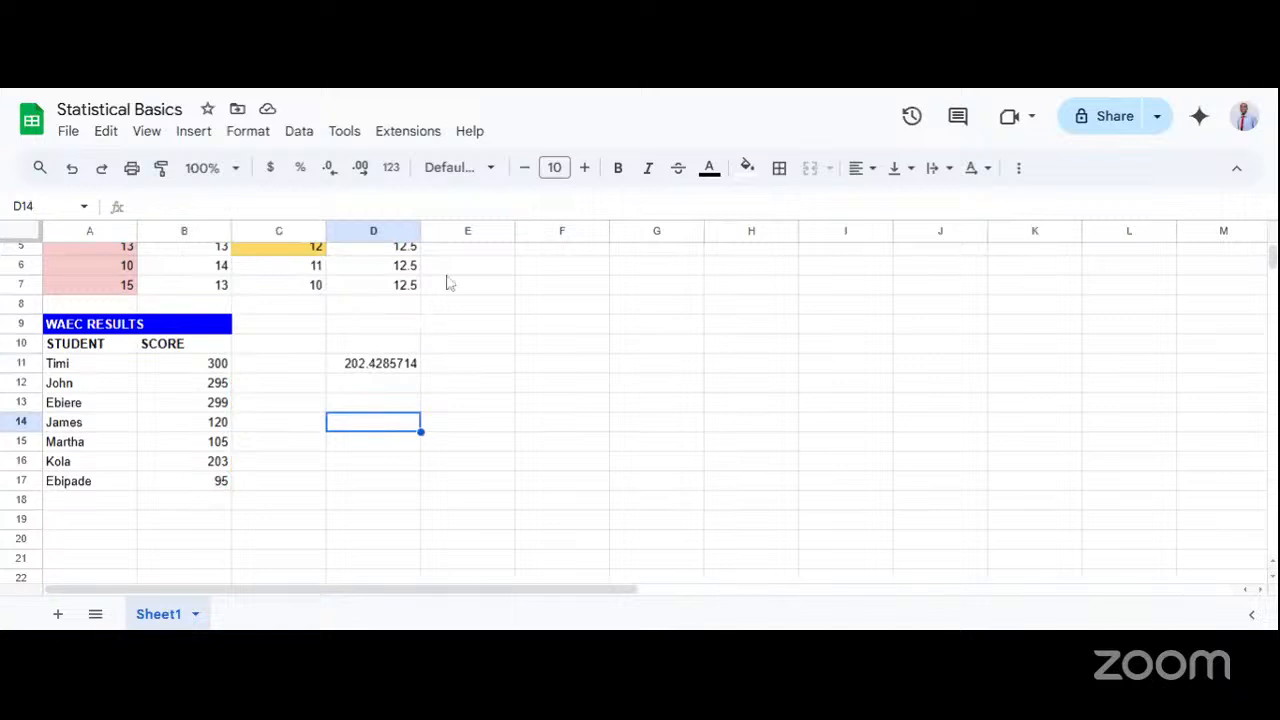
pyautogui.click(370, 368)
pyautogui.doubleClick(370, 366)
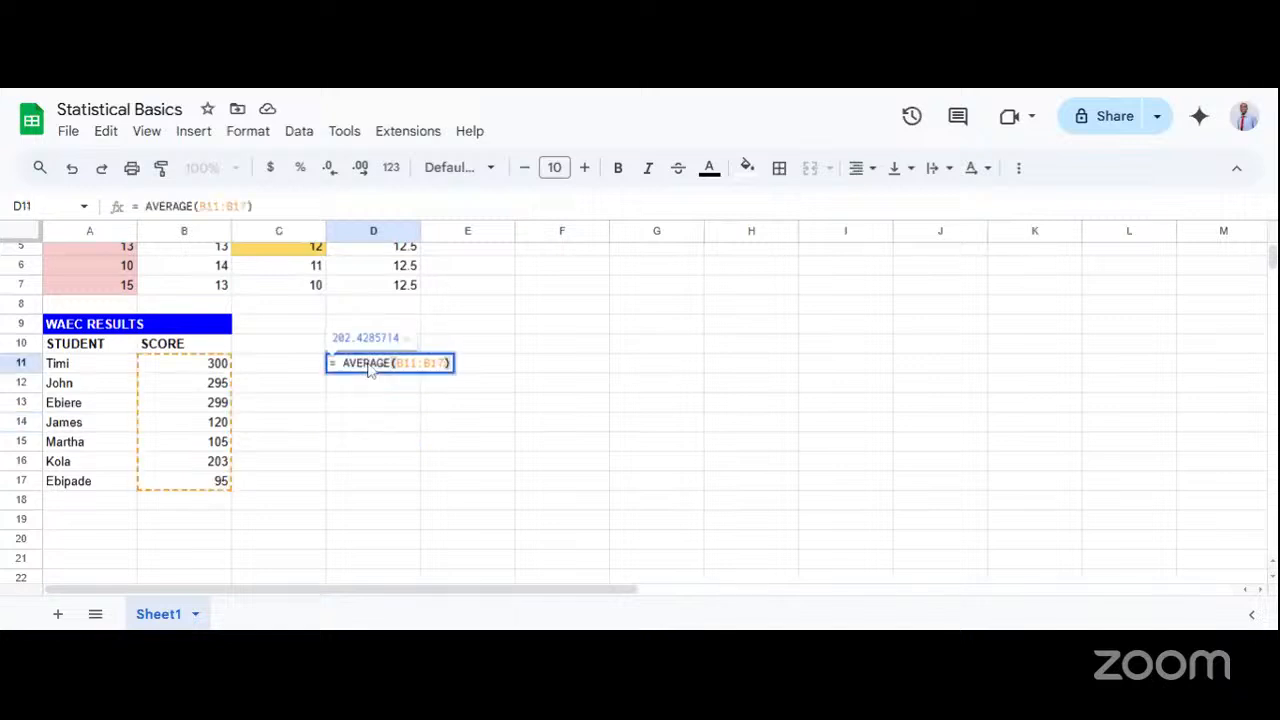
pyautogui.click(405, 404)
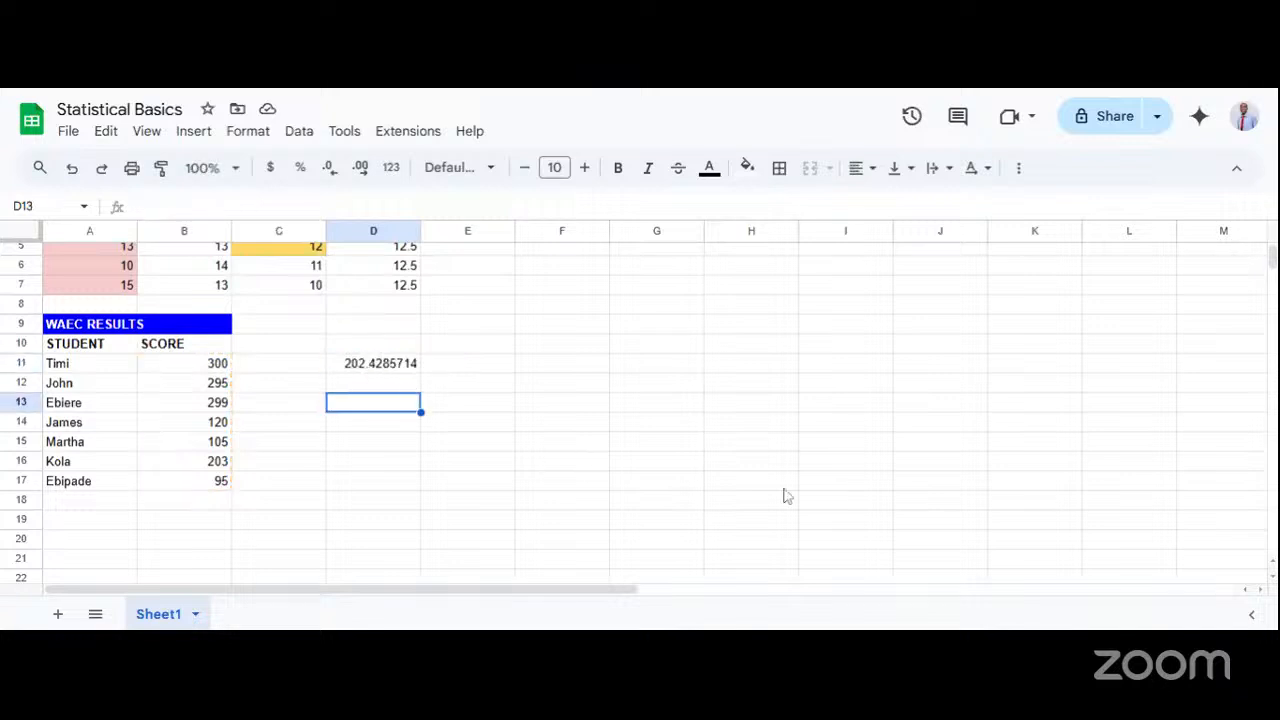
pyautogui.click(342, 370)
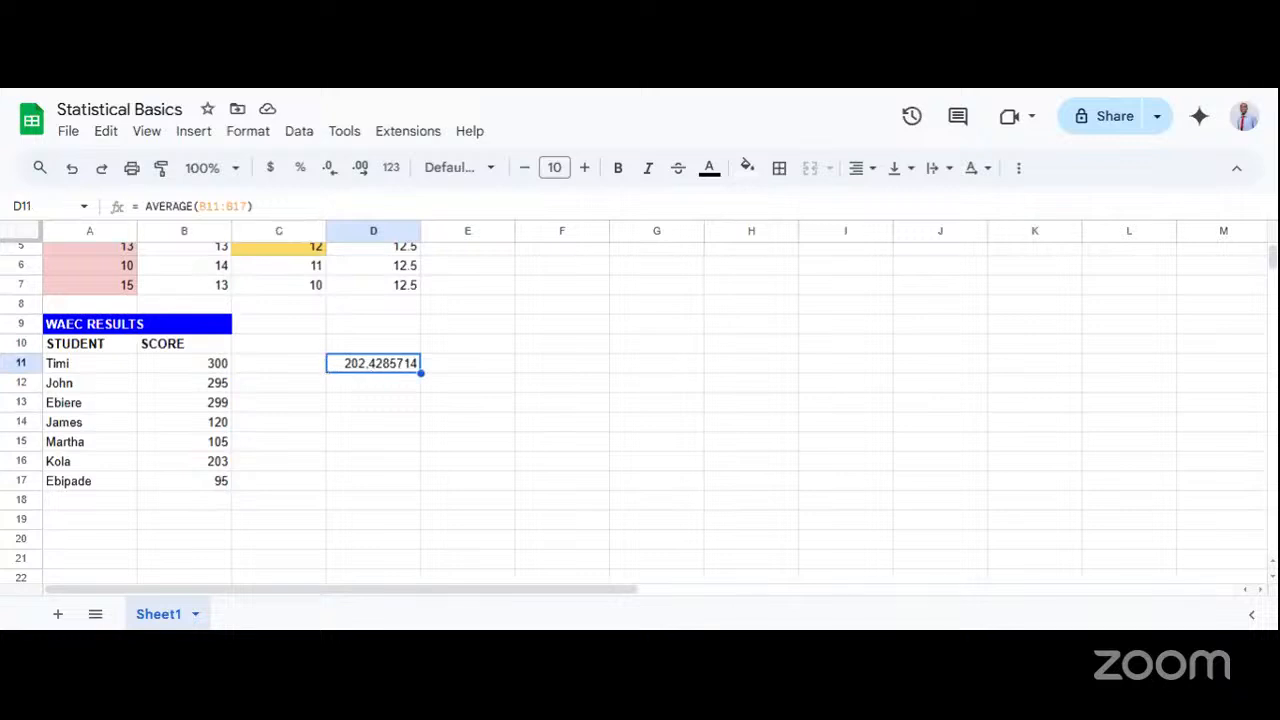
pyautogui.doubleClick(357, 367)
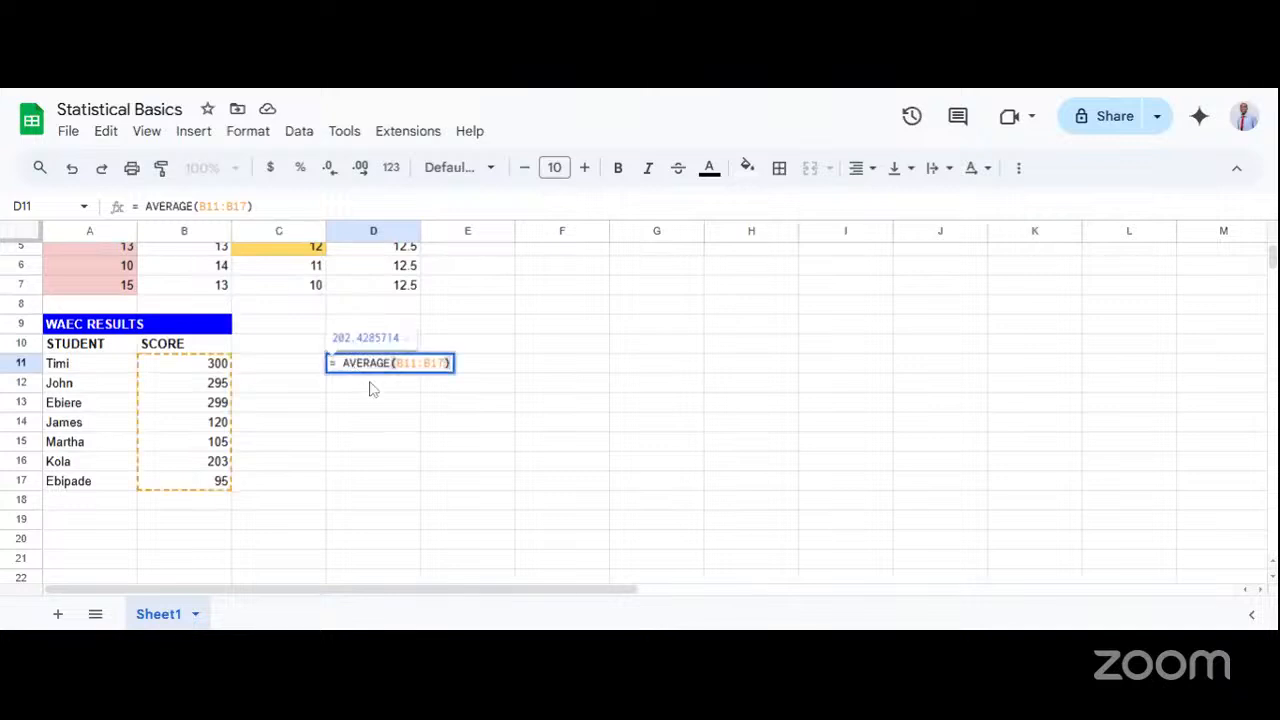
pyautogui.click(400, 441)
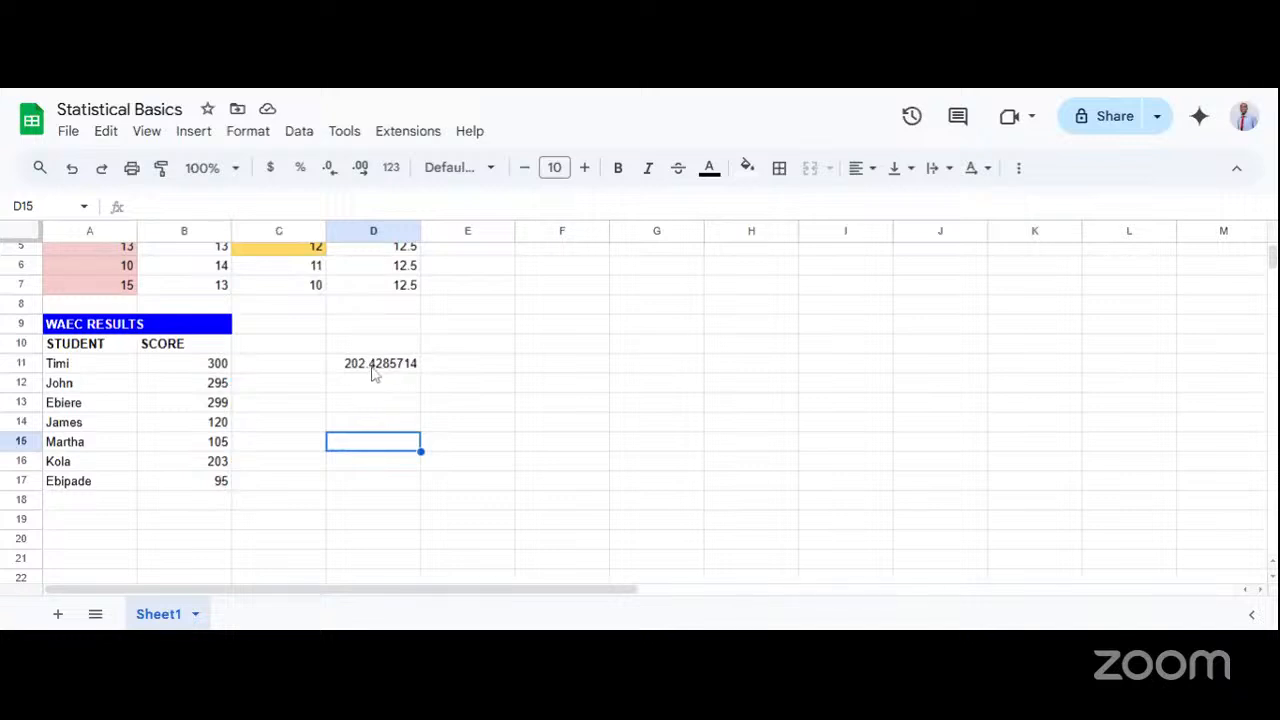
pyautogui.click(366, 370)
pyautogui.doubleClick(366, 370)
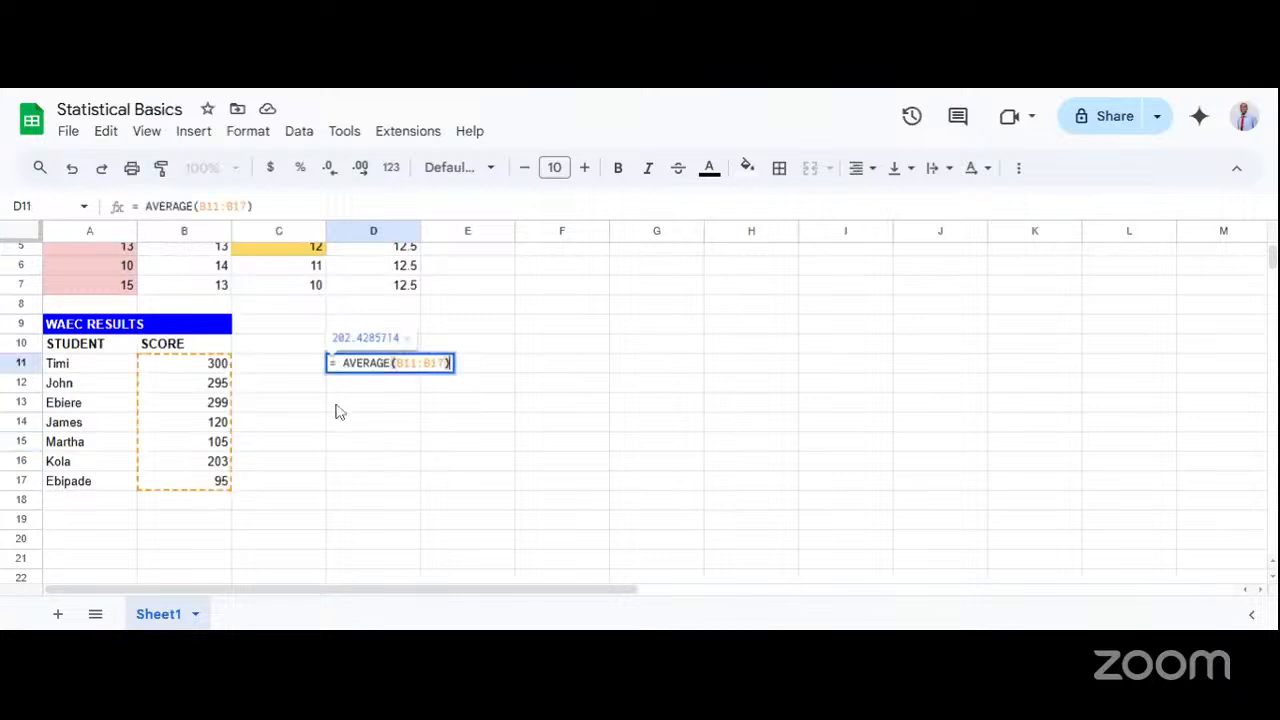
pyautogui.click(337, 409)
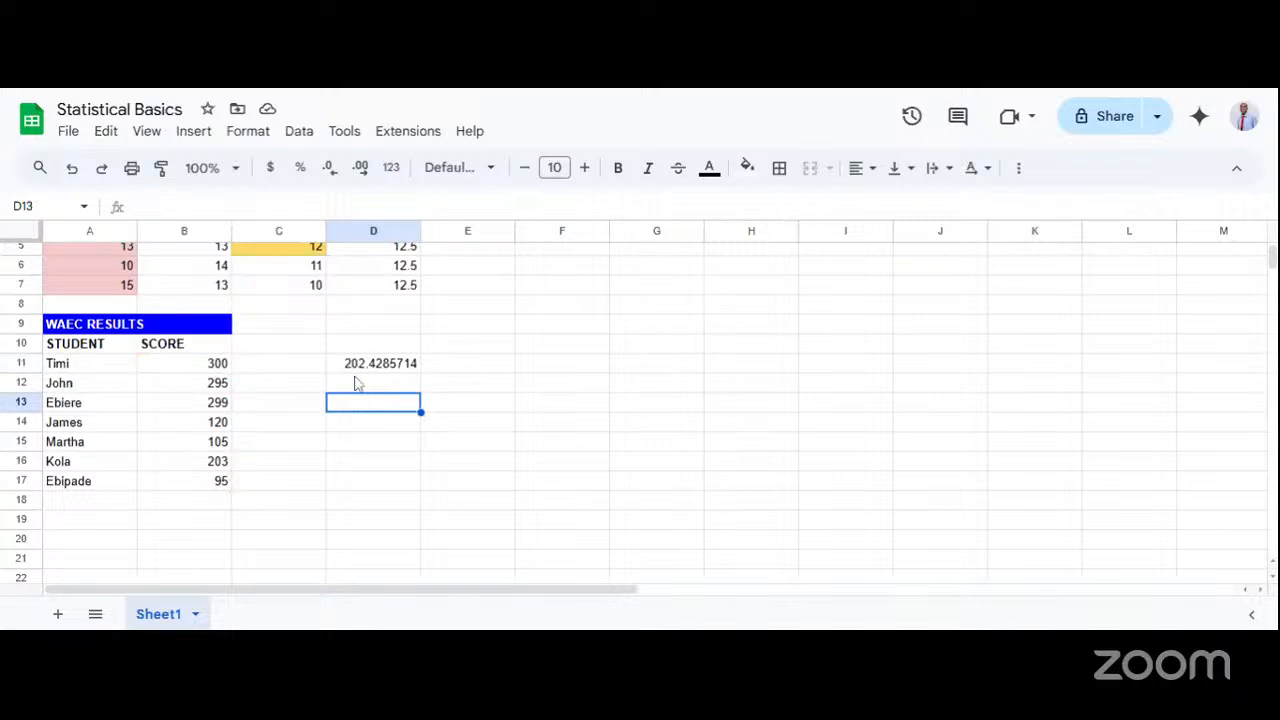
pyautogui.click(370, 370)
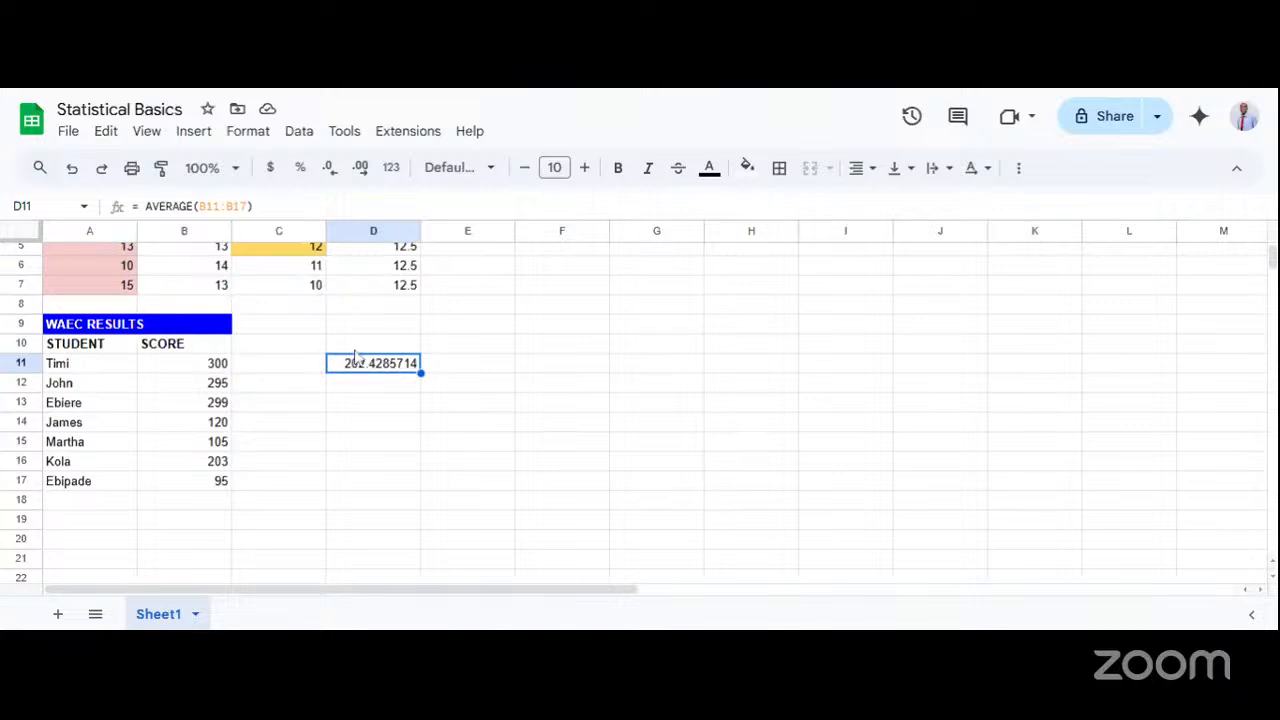
# Enter the label MEAN in cell C11 beside the average and make it bold.
pyautogui.press('Up')
pyautogui.click(281, 369)
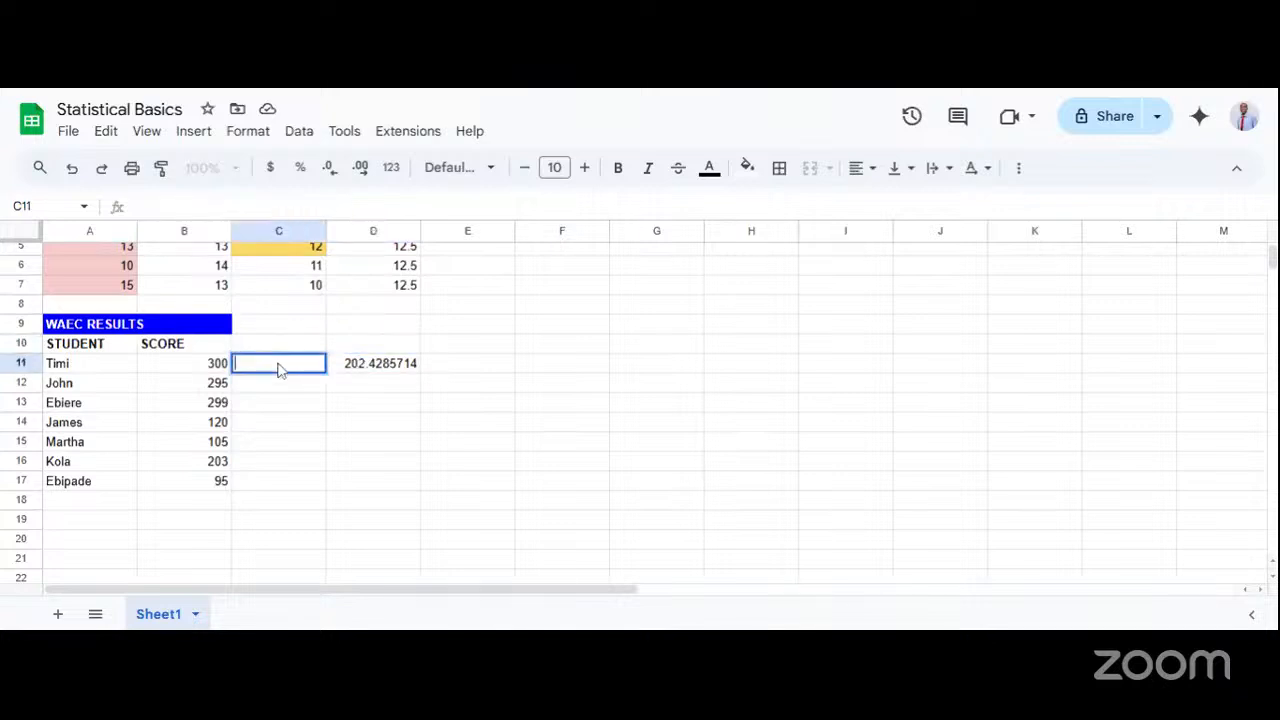
pyautogui.write('MEAN')
pyautogui.click(246, 405)
pyautogui.click(265, 369)
pyautogui.hotkey('ctrl', 'b')
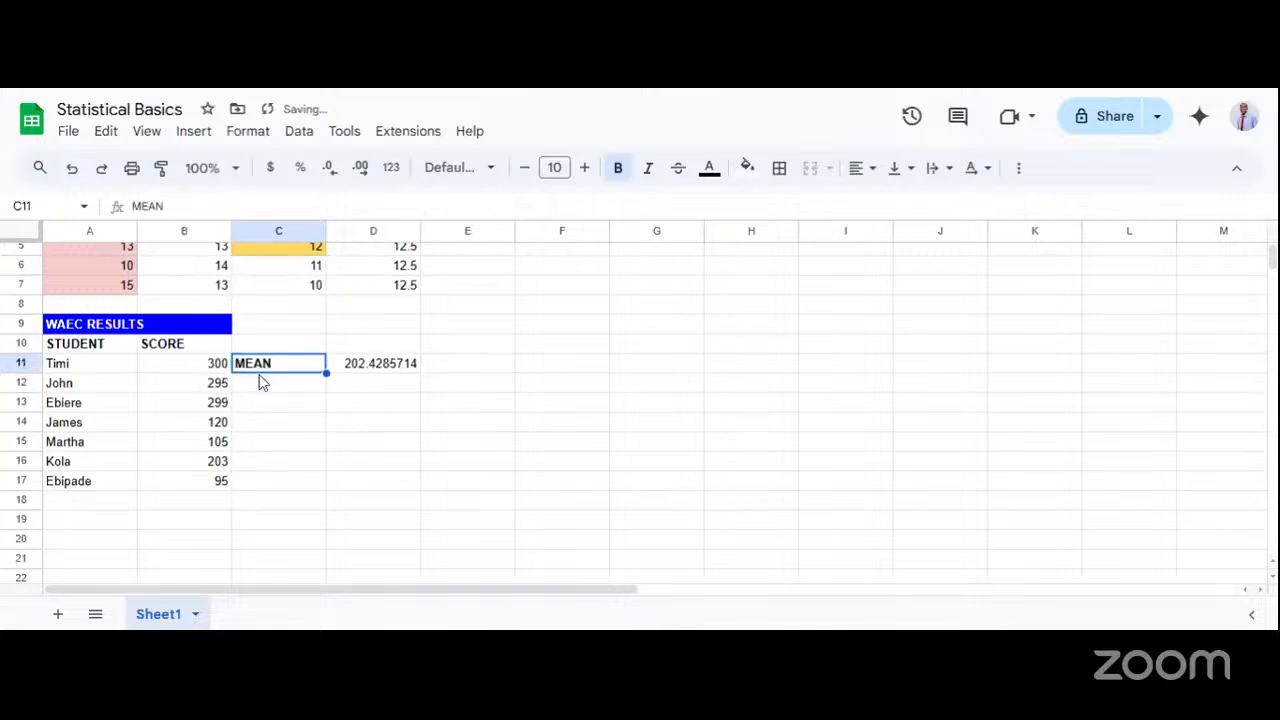
# Enter the bold label ST. D in cell C12 below the MEAN label.
pyautogui.click(257, 390)
pyautogui.write('STD')
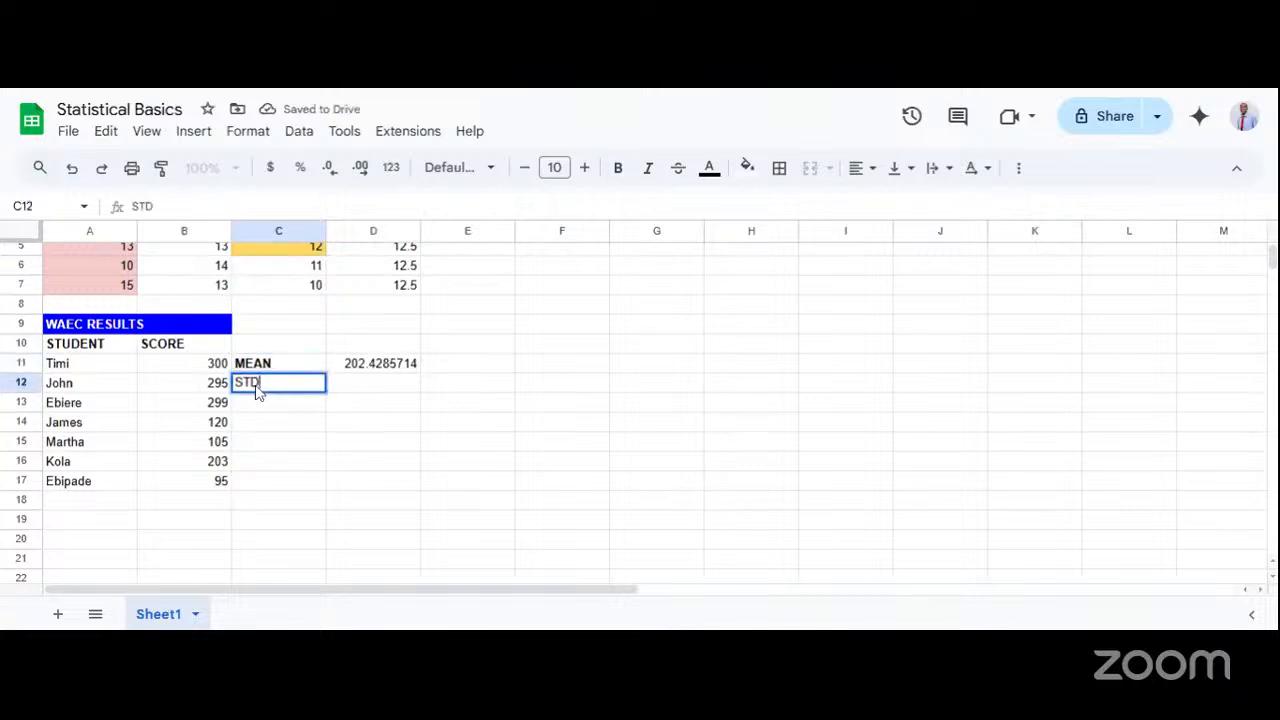
pyautogui.click(266, 424)
pyautogui.hotkey('ctrl', 'b')
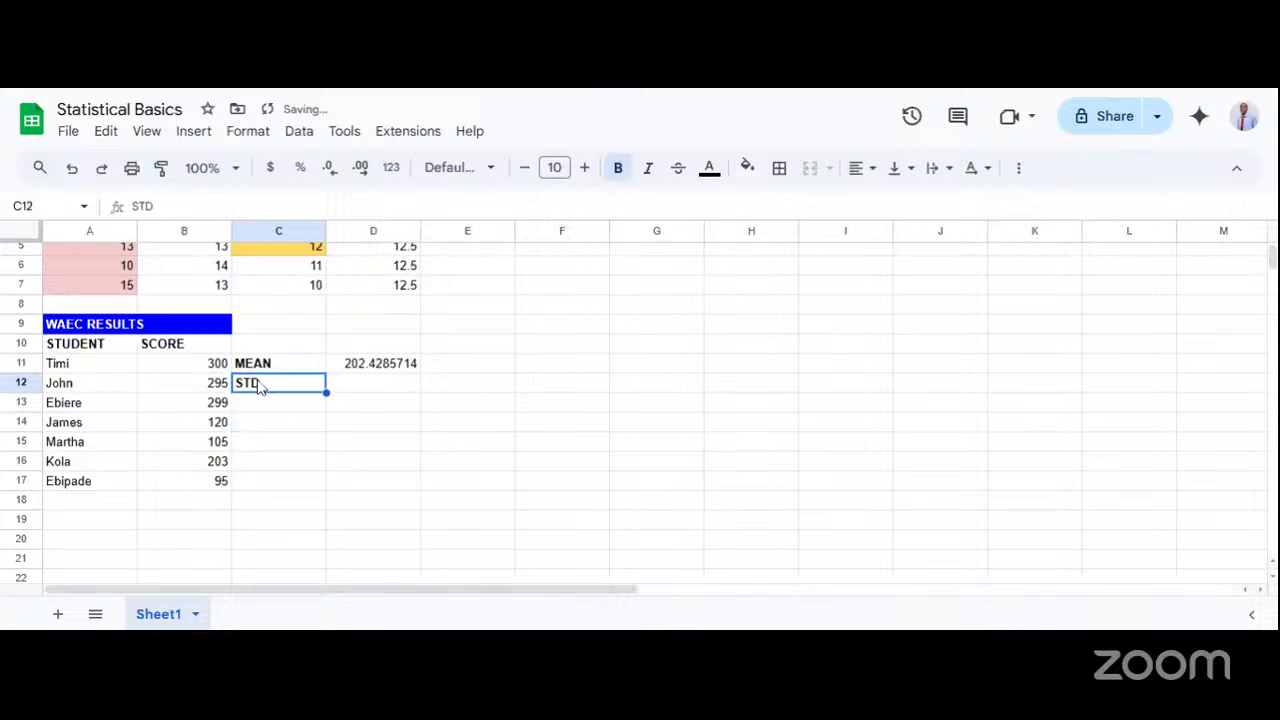
pyautogui.doubleClick(252, 390)
pyautogui.press('Left')
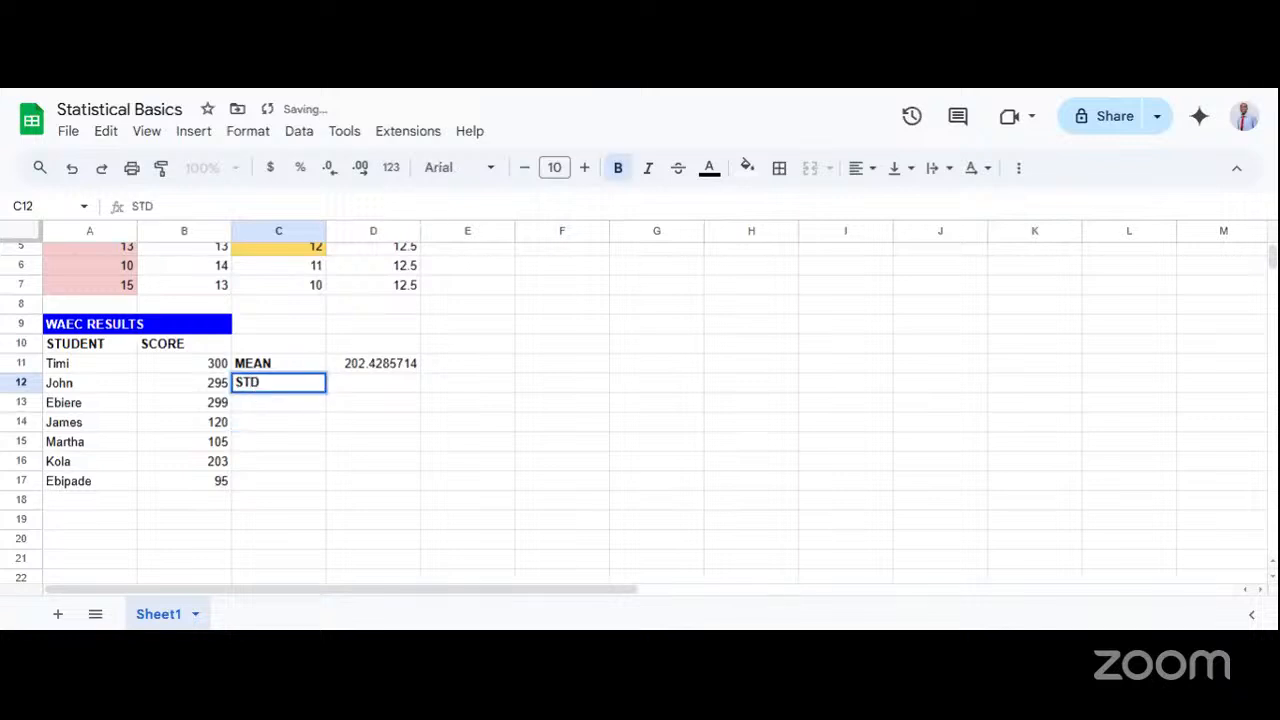
pyautogui.write('.')
pyautogui.click(302, 431)
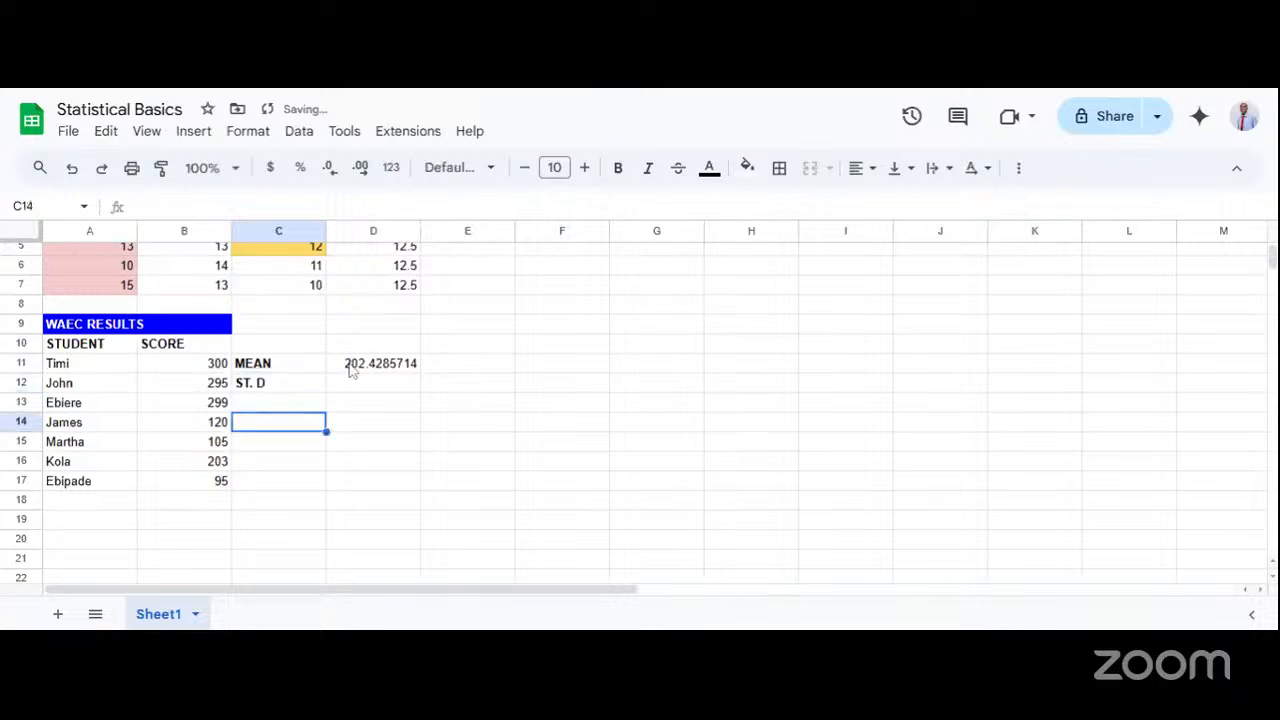
# Compare each student's score in B11:B17 in turn with the mean in cell D11.
pyautogui.click(347, 364)
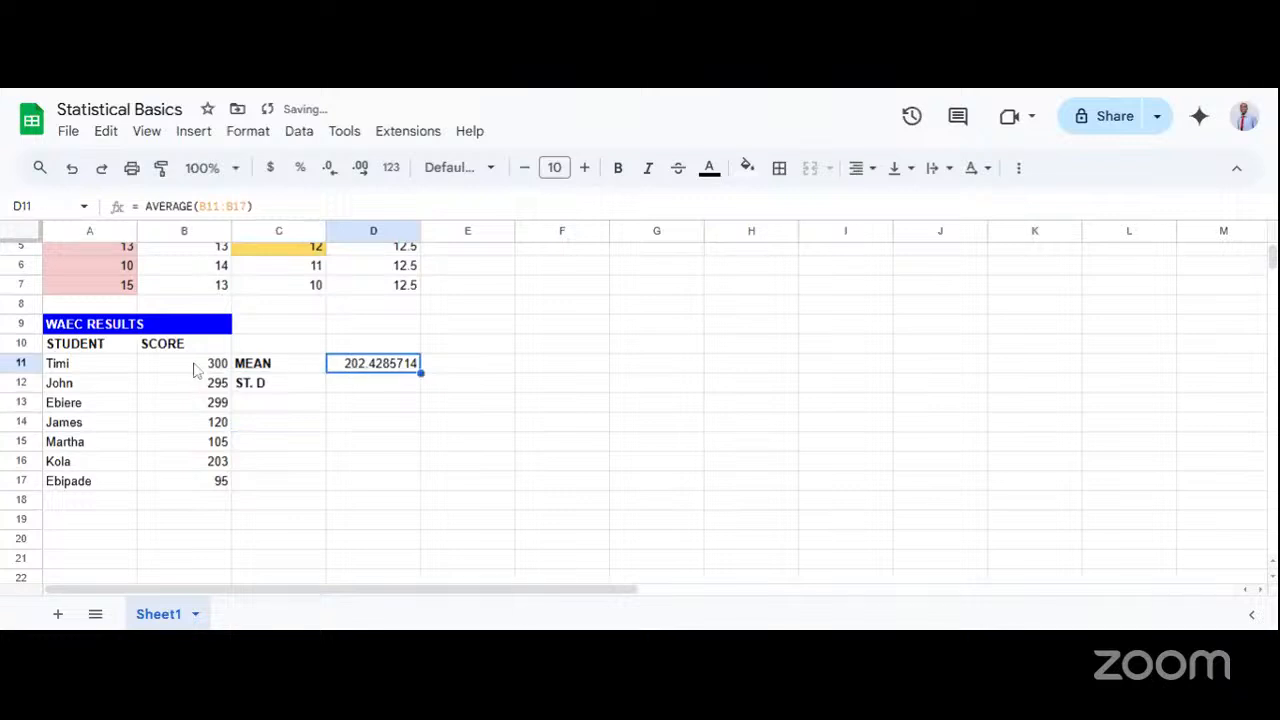
pyautogui.moveTo(194, 366); pyautogui.dragTo(199, 489)
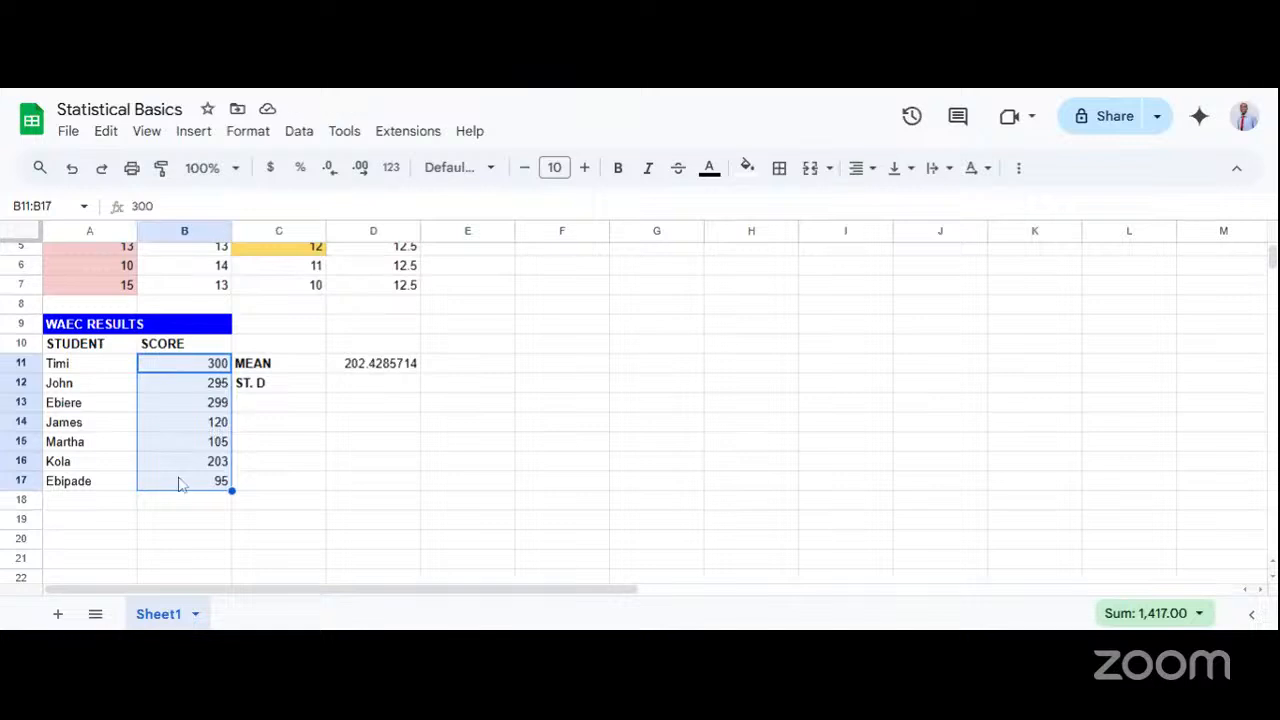
pyautogui.click(200, 368)
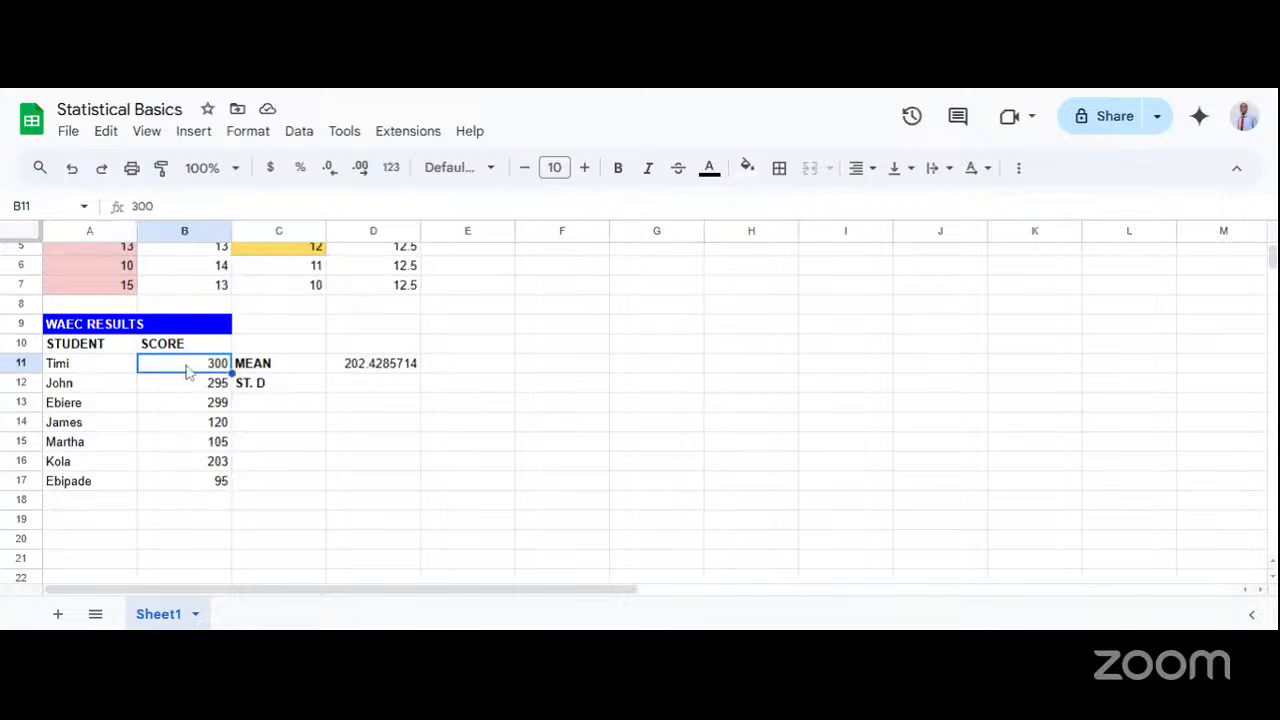
pyautogui.click(350, 371)
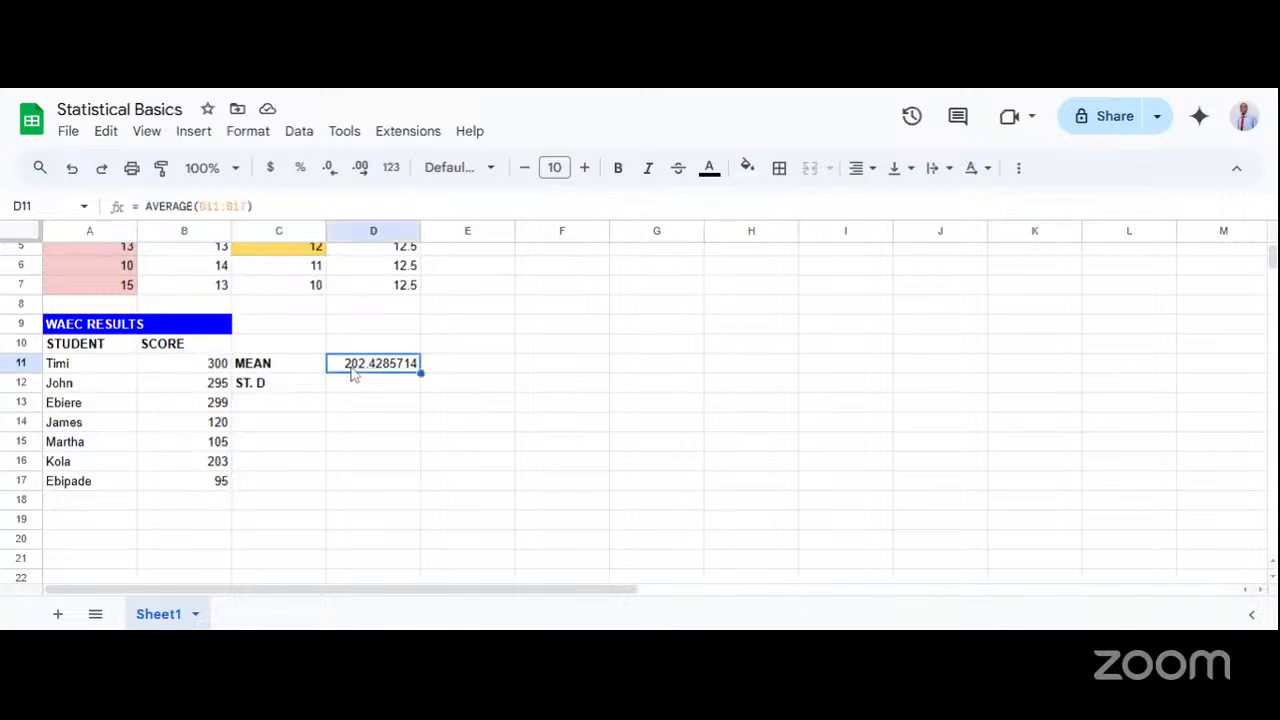
pyautogui.click(210, 390)
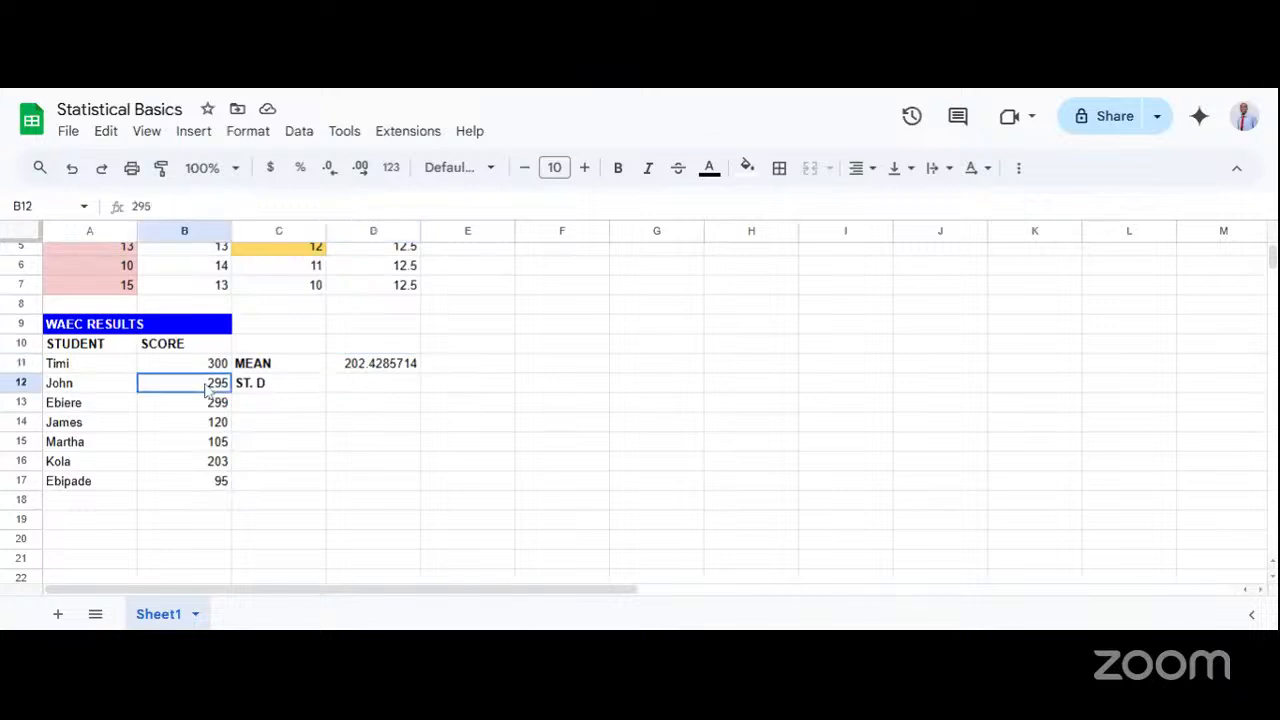
pyautogui.click(348, 372)
pyautogui.click(212, 412)
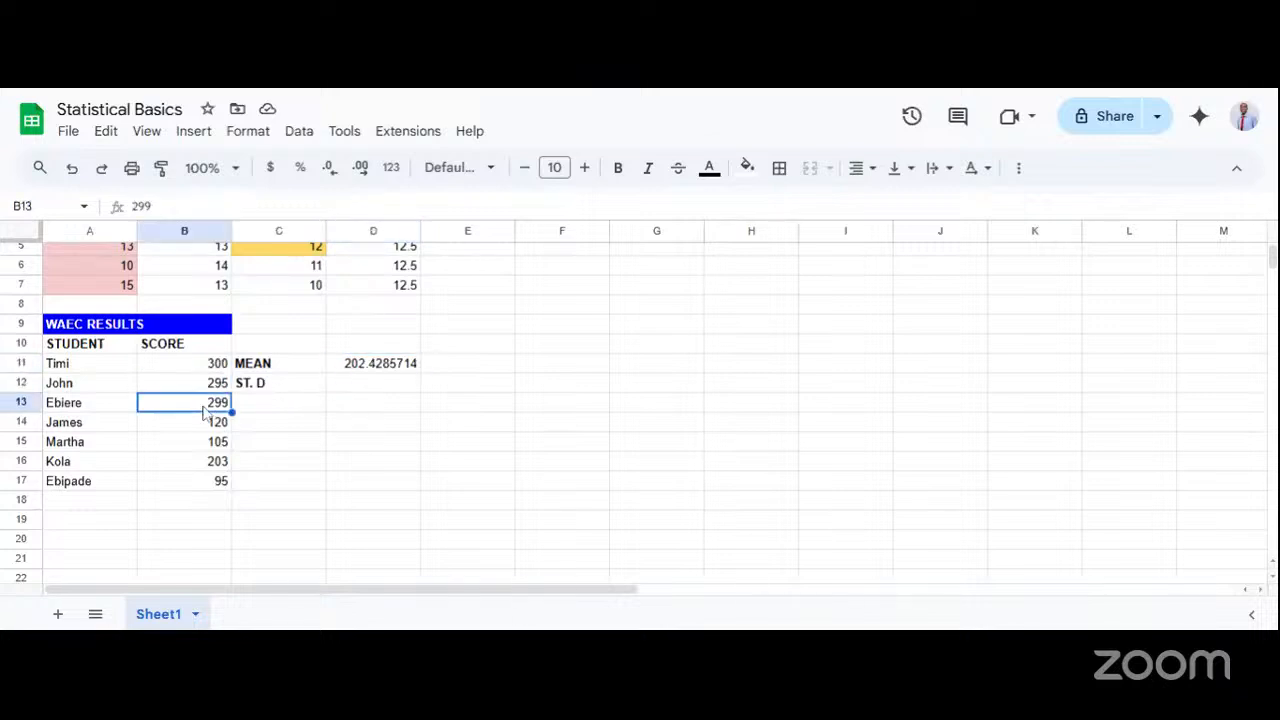
pyautogui.click(369, 373)
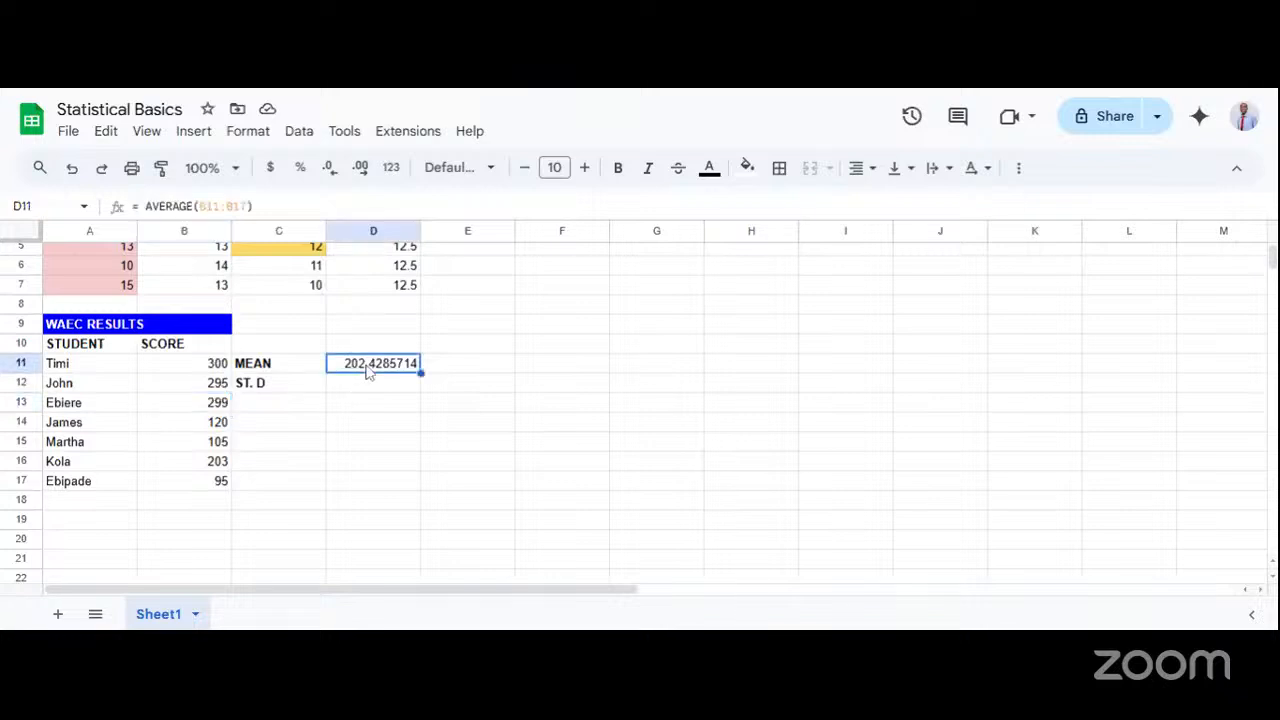
pyautogui.click(217, 426)
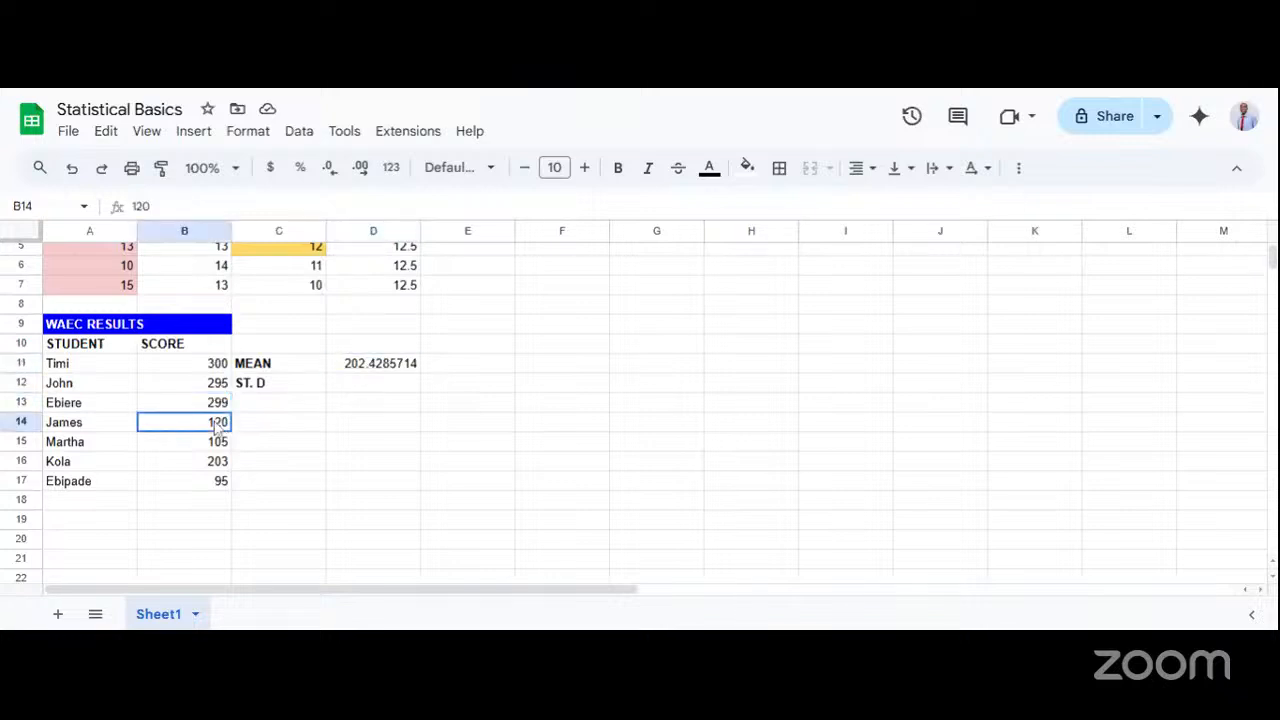
pyautogui.click(375, 372)
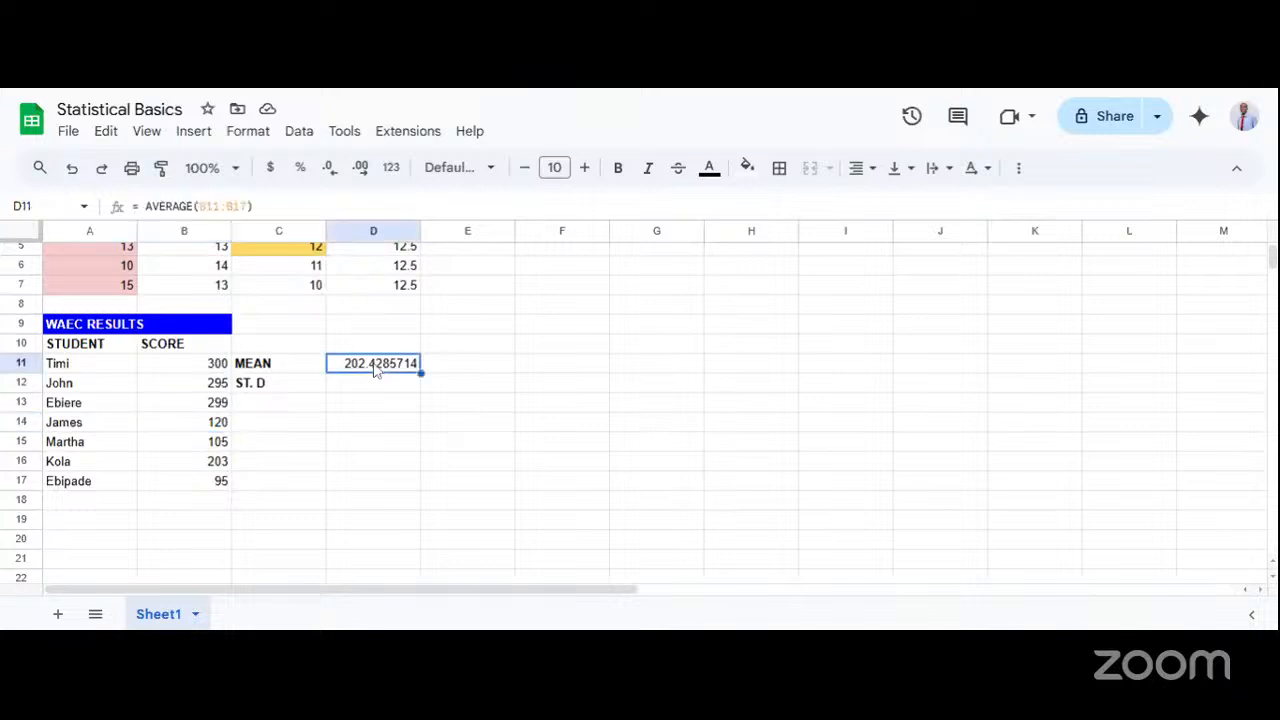
pyautogui.click(224, 444)
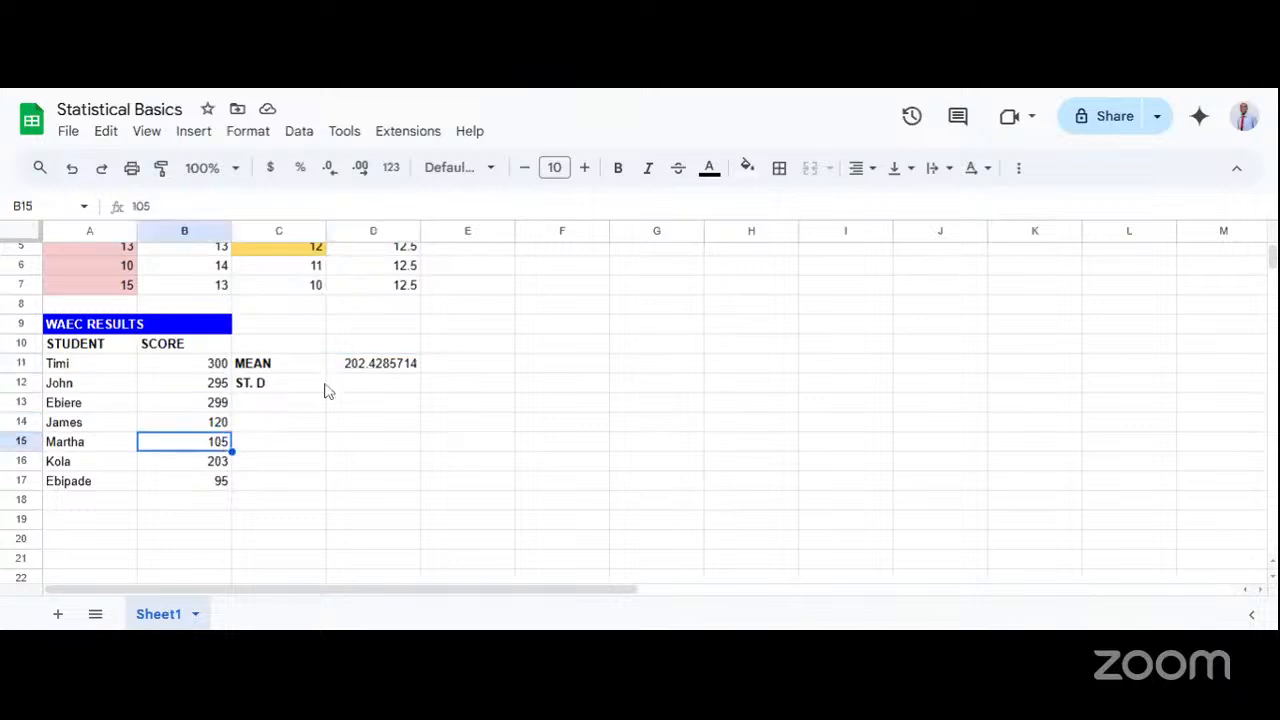
pyautogui.click(385, 363)
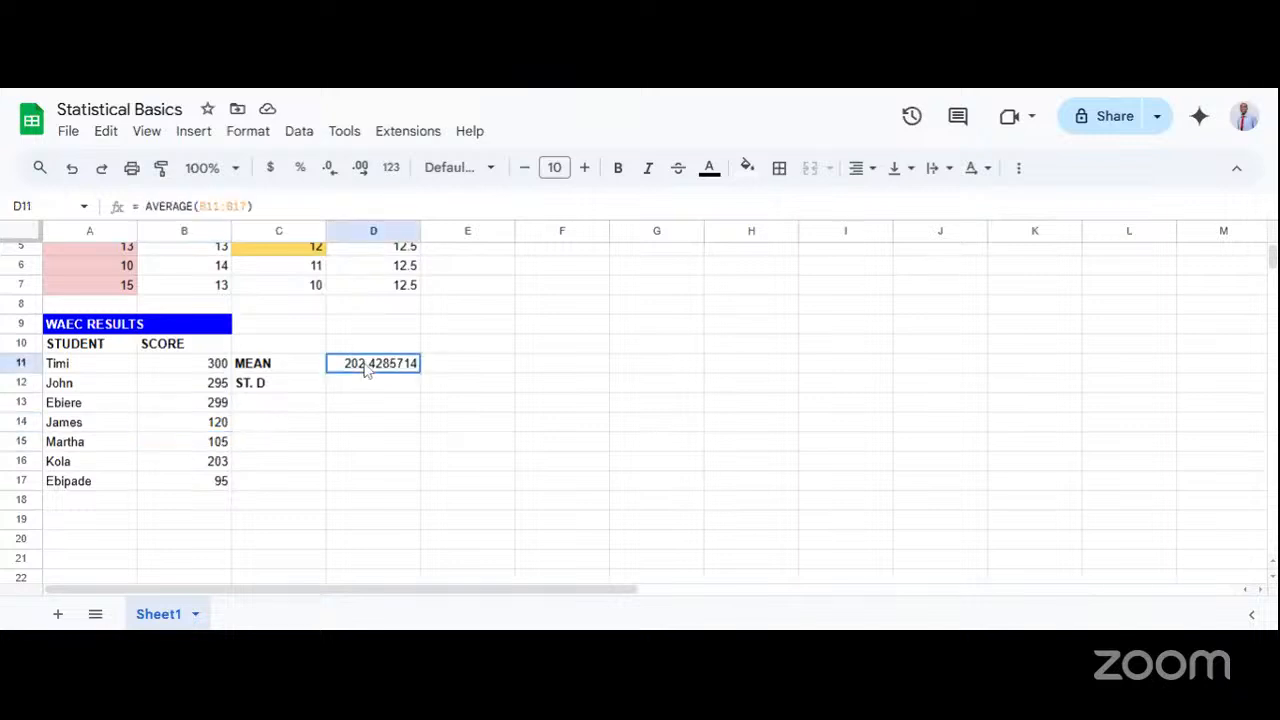
pyautogui.click(186, 468)
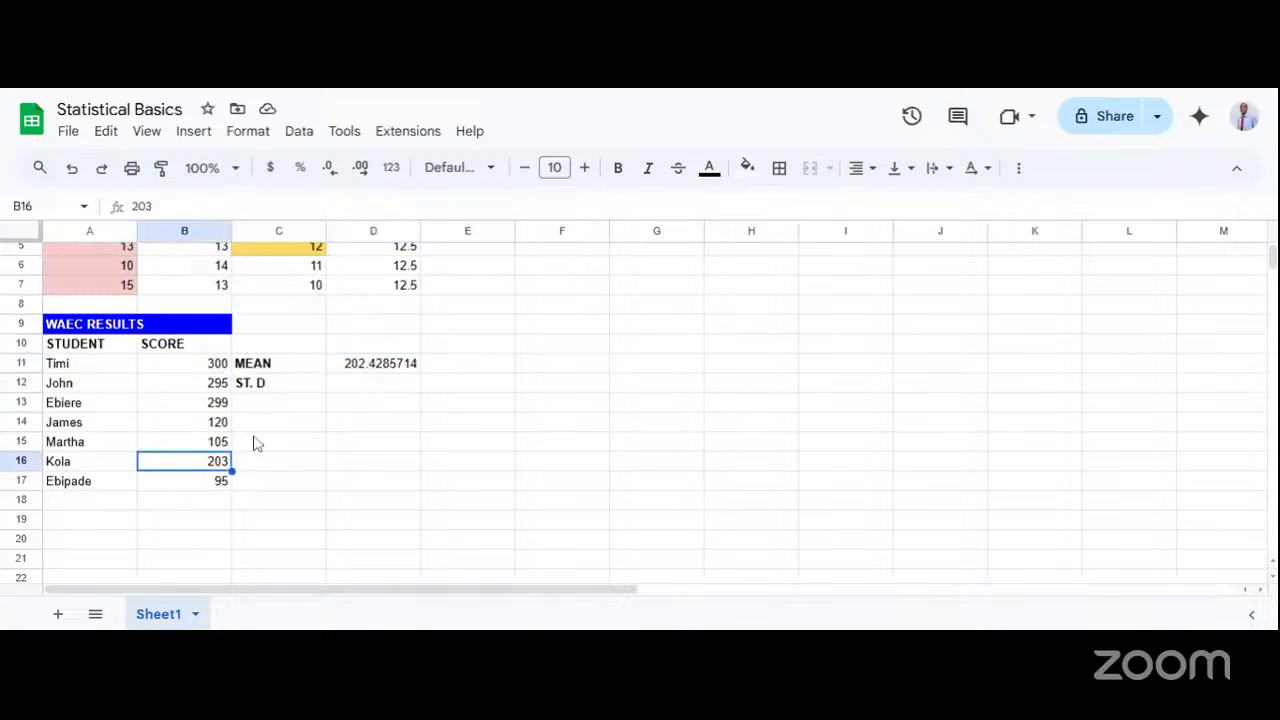
pyautogui.click(370, 367)
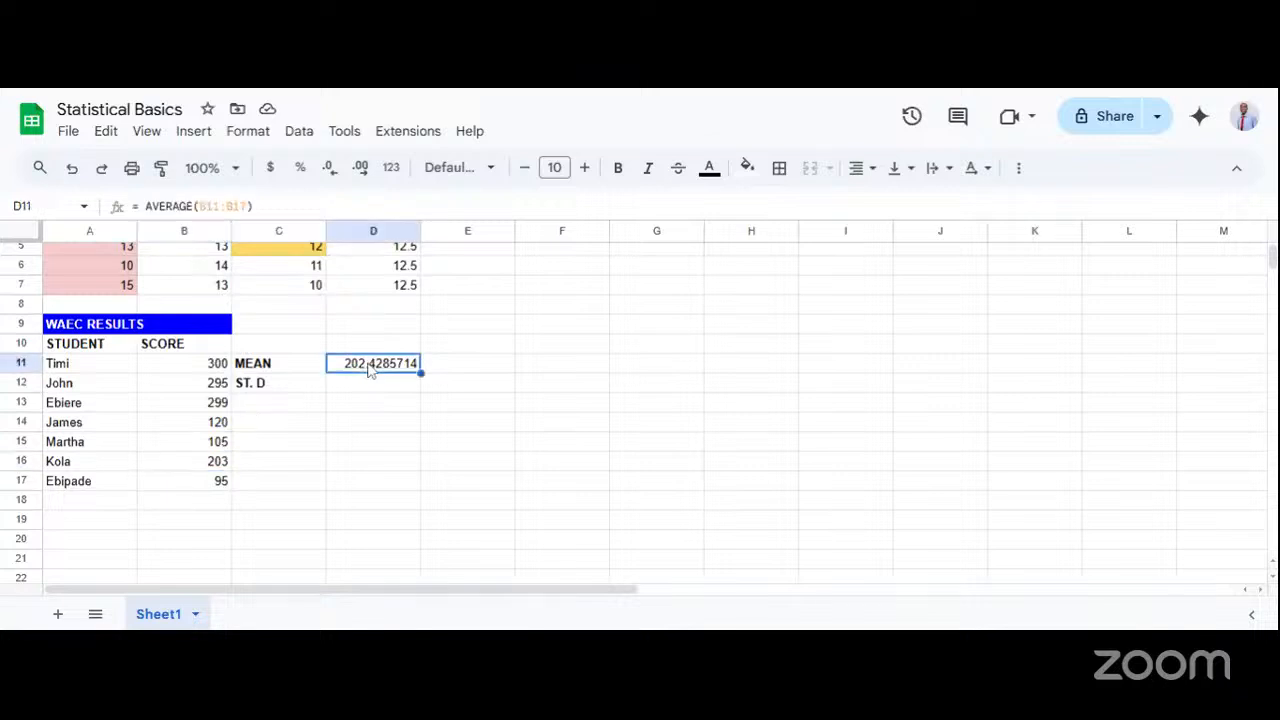
pyautogui.click(216, 481)
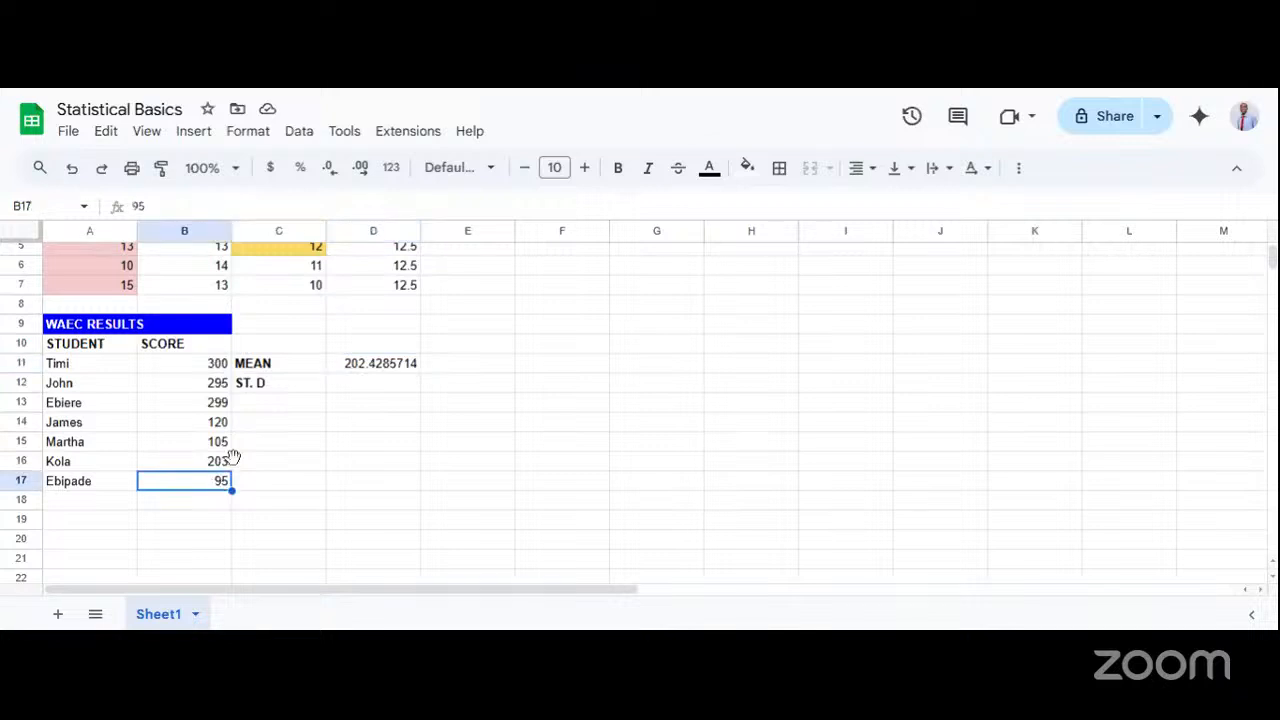
pyautogui.click(372, 368)
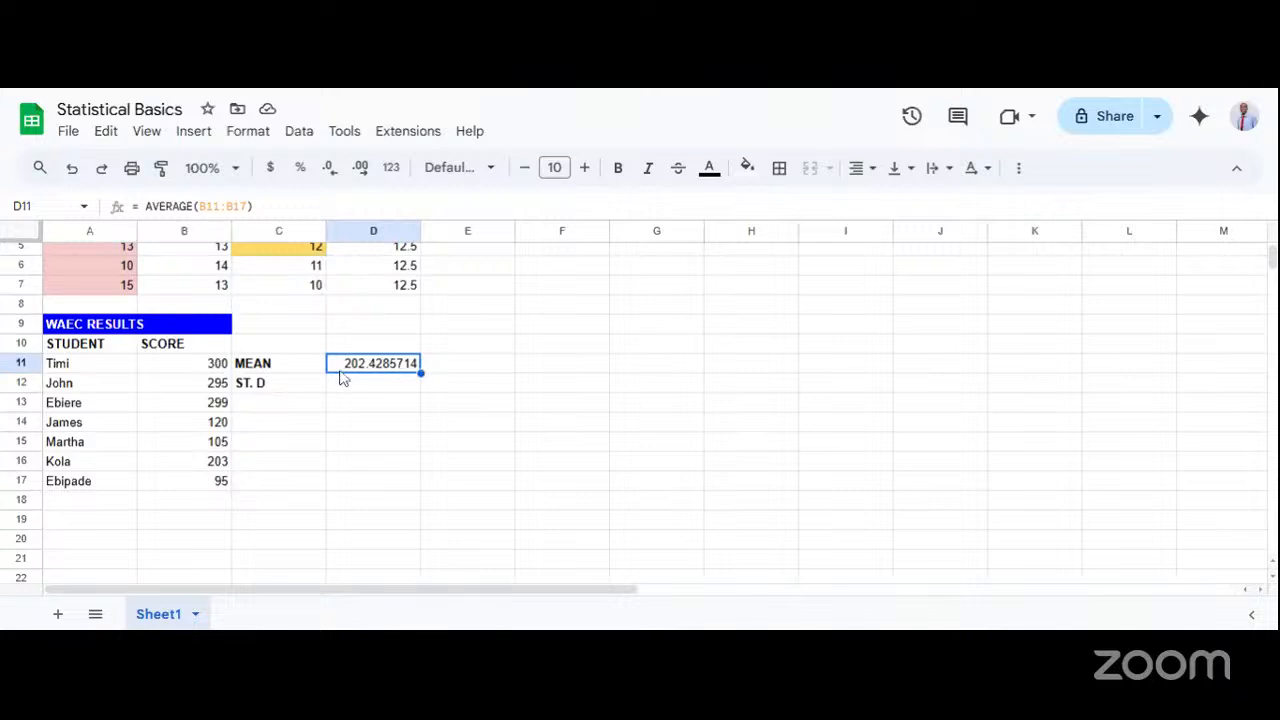
# Review the mean's formula in cell D11 once more.
pyautogui.click(366, 389)
pyautogui.click(353, 368)
pyautogui.doubleClick(355, 370)
pyautogui.click(374, 422)
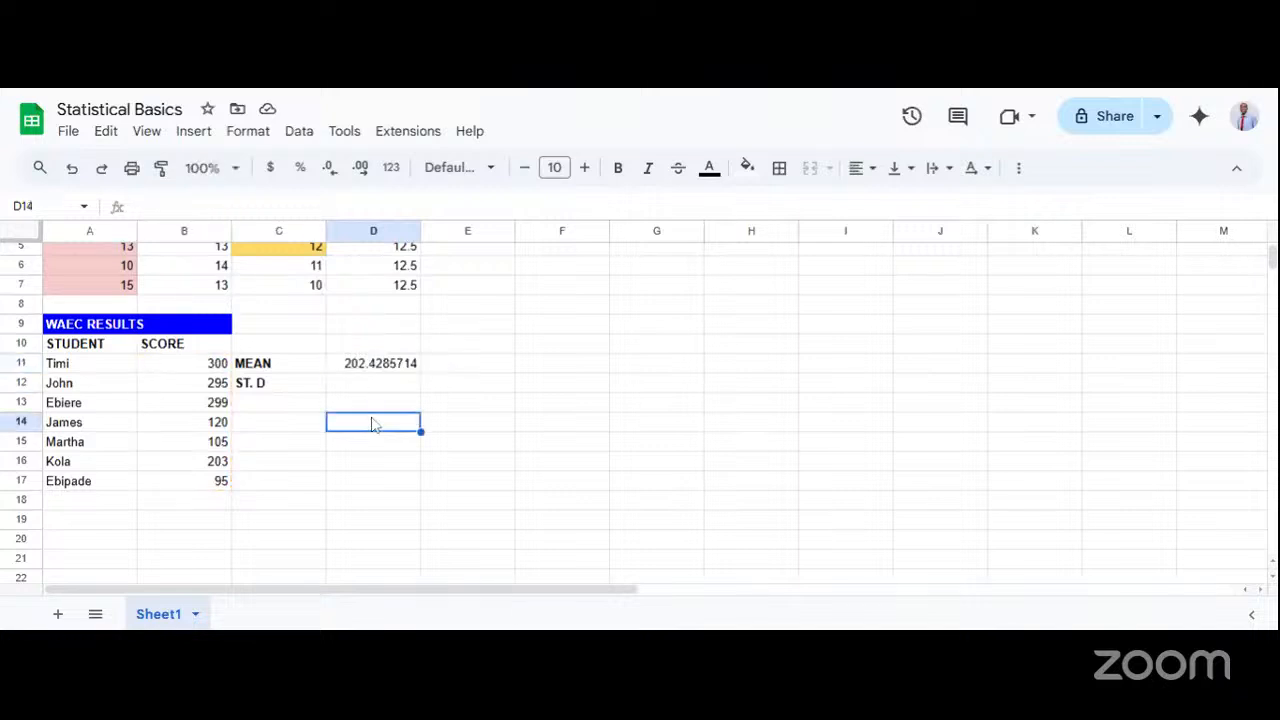
pyautogui.click(373, 368)
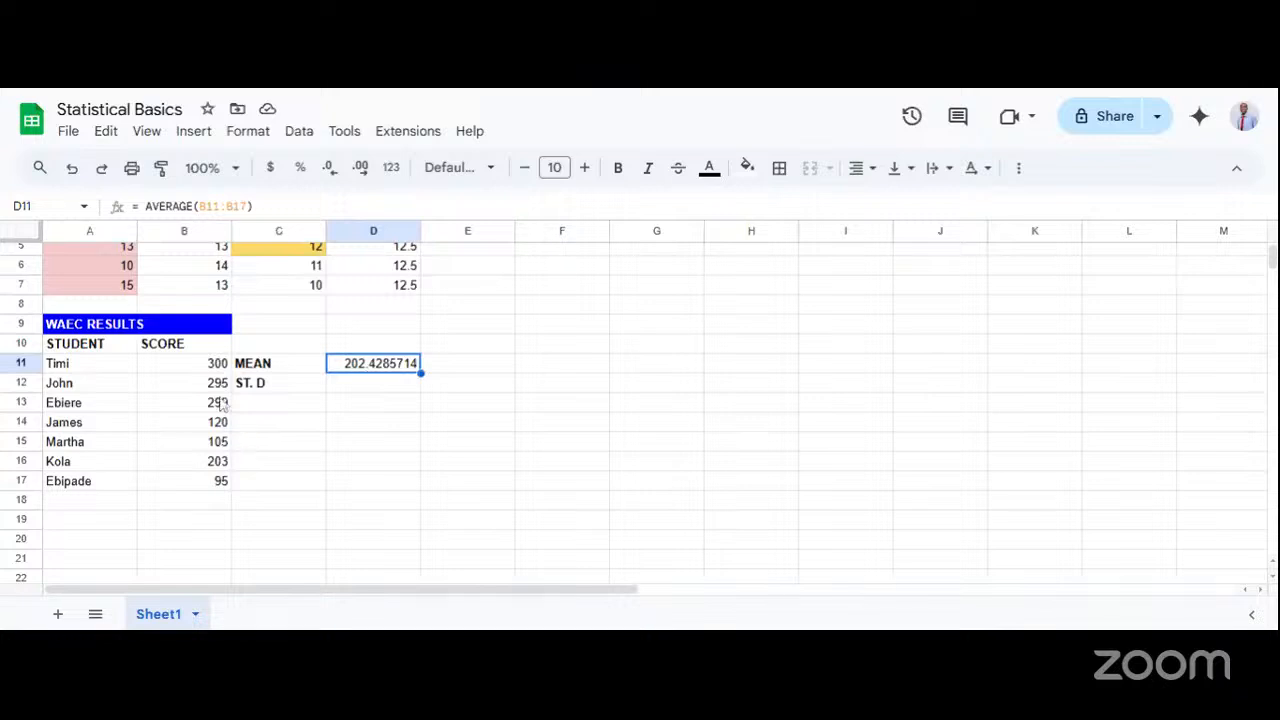
# Set the student score in cell B16 of the WAEC results to 60.
pyautogui.click(219, 465)
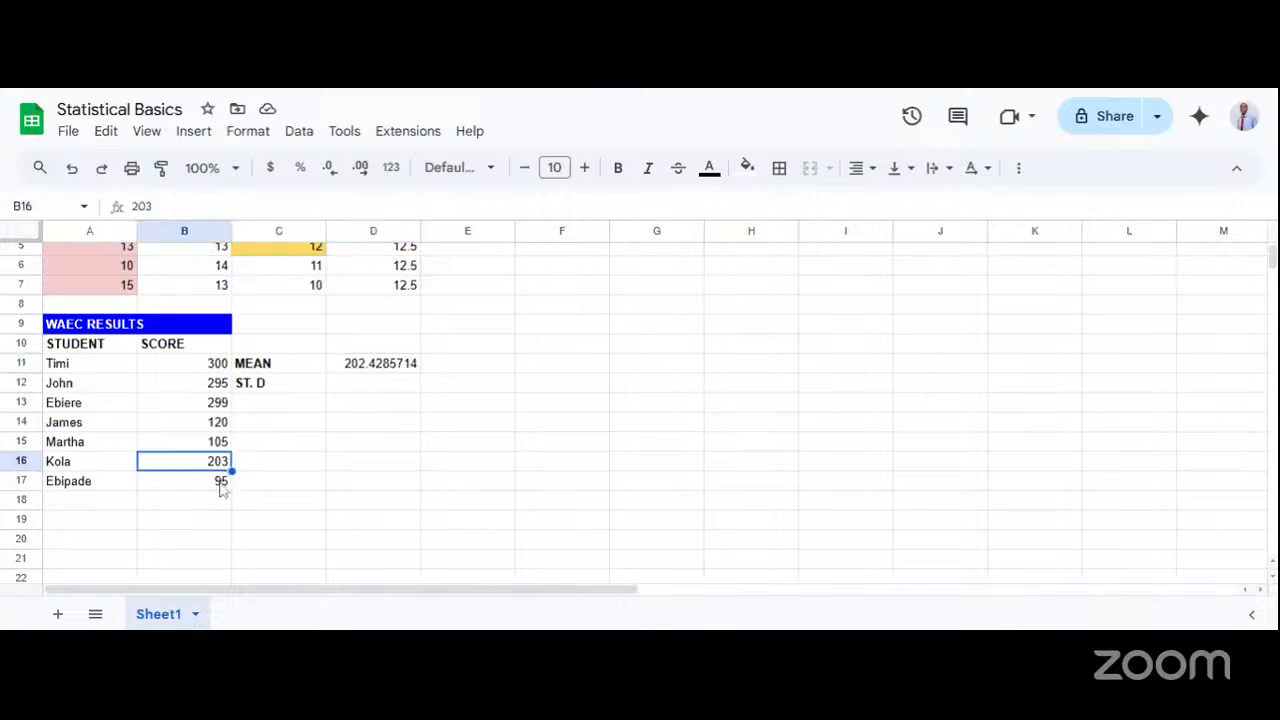
pyautogui.click(221, 483)
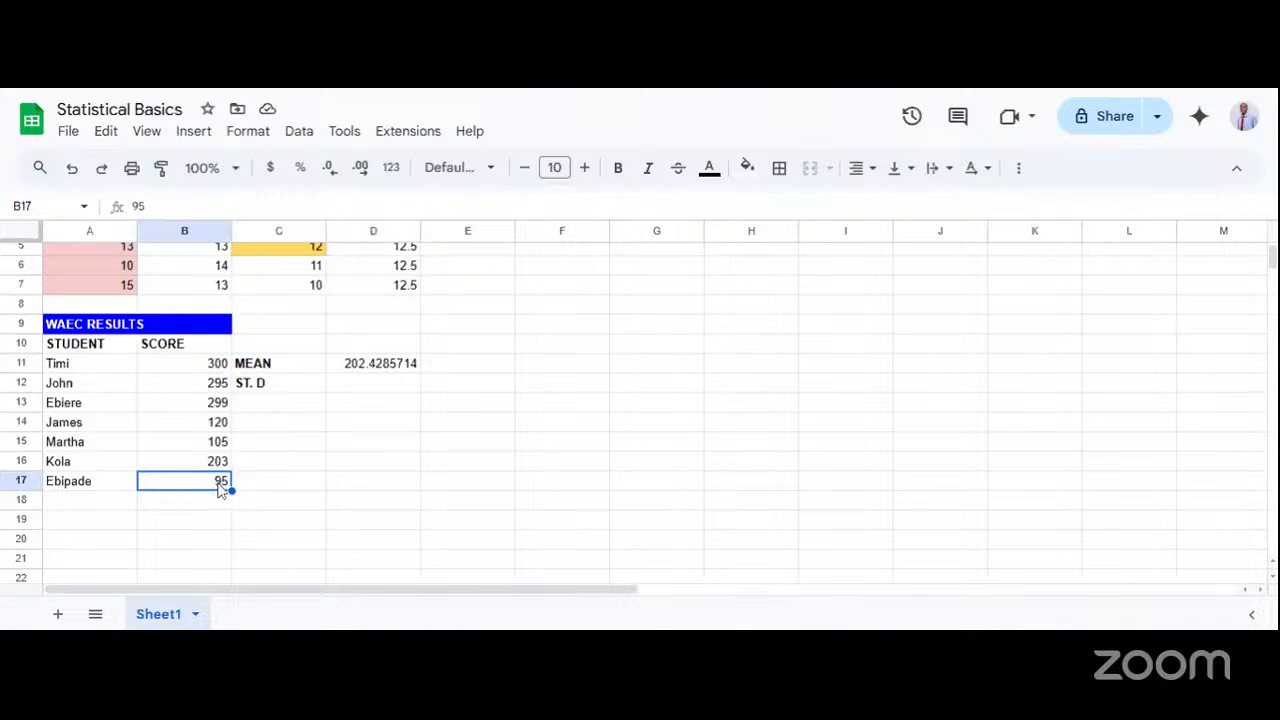
pyautogui.click(219, 466)
pyautogui.doubleClick(218, 463)
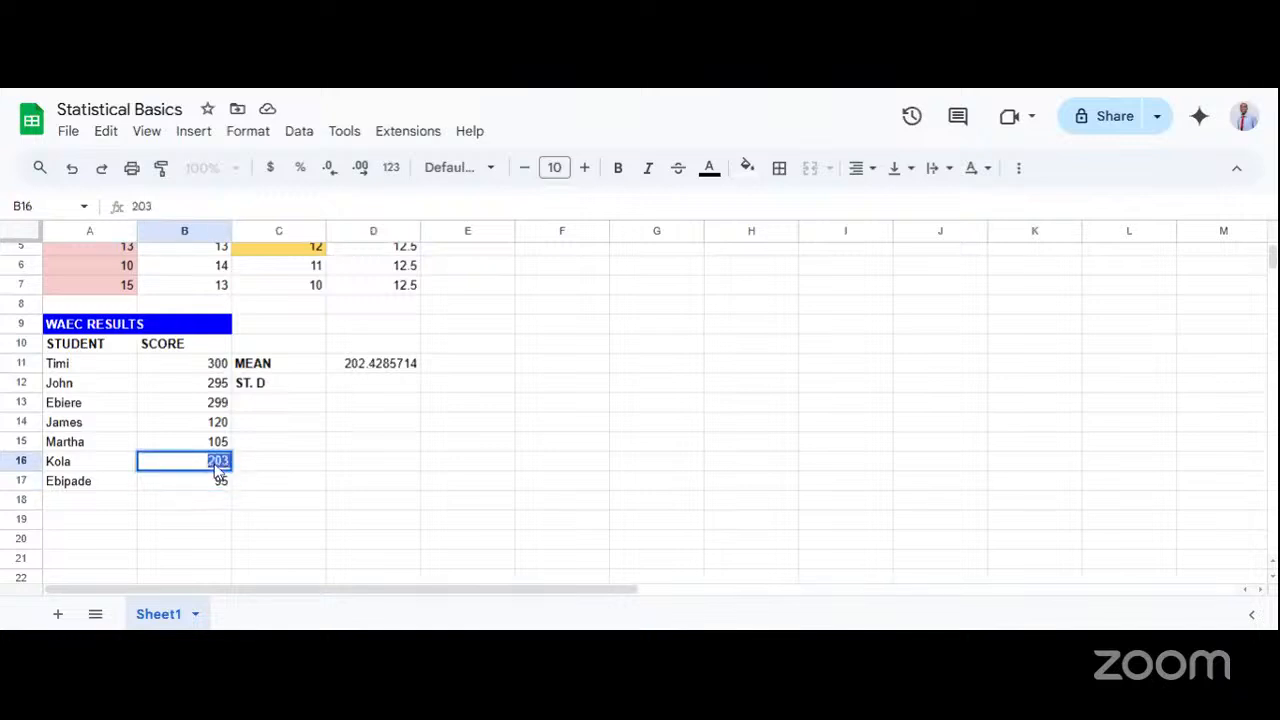
pyautogui.write('95')
pyautogui.press('BackSpace')
pyautogui.press('BackSpace')
pyautogui.write('60')
# Set the score in cell B11 to 400 and the score in B12 to 395.
pyautogui.click(199, 366)
pyautogui.doubleClick(212, 363)
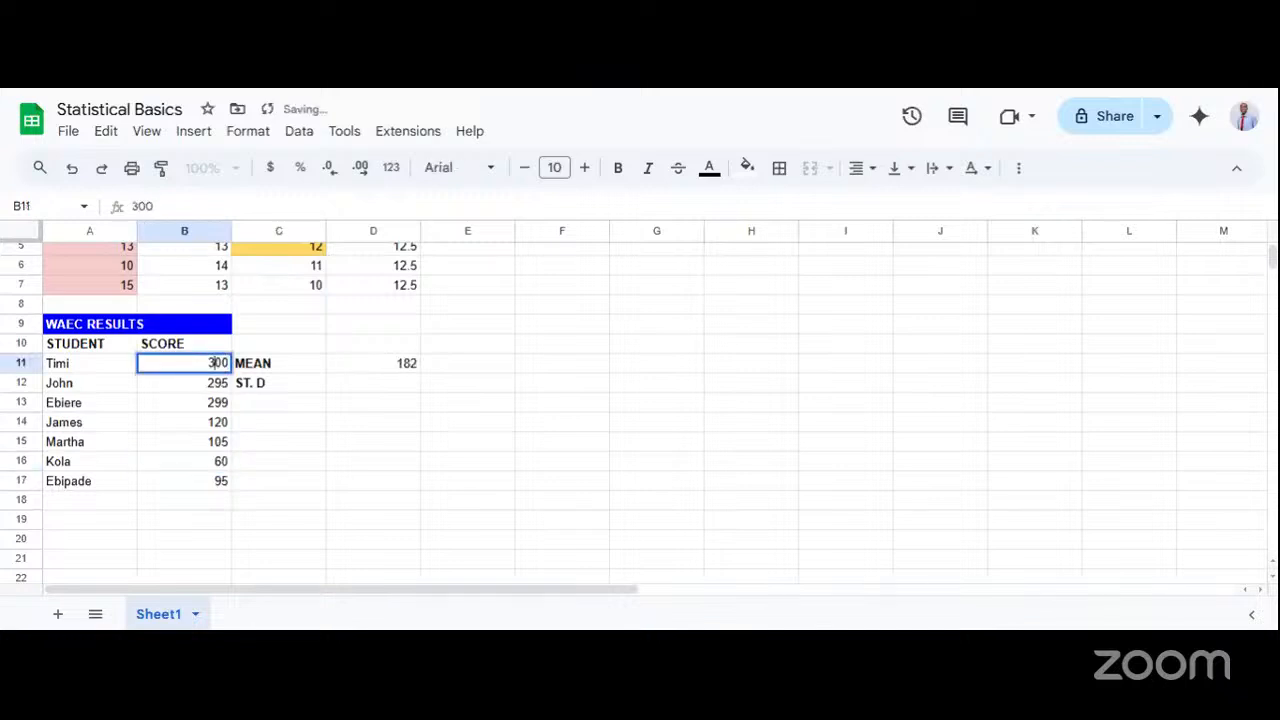
pyautogui.press('BackSpace')
pyautogui.write('4')
pyautogui.doubleClick(204, 386)
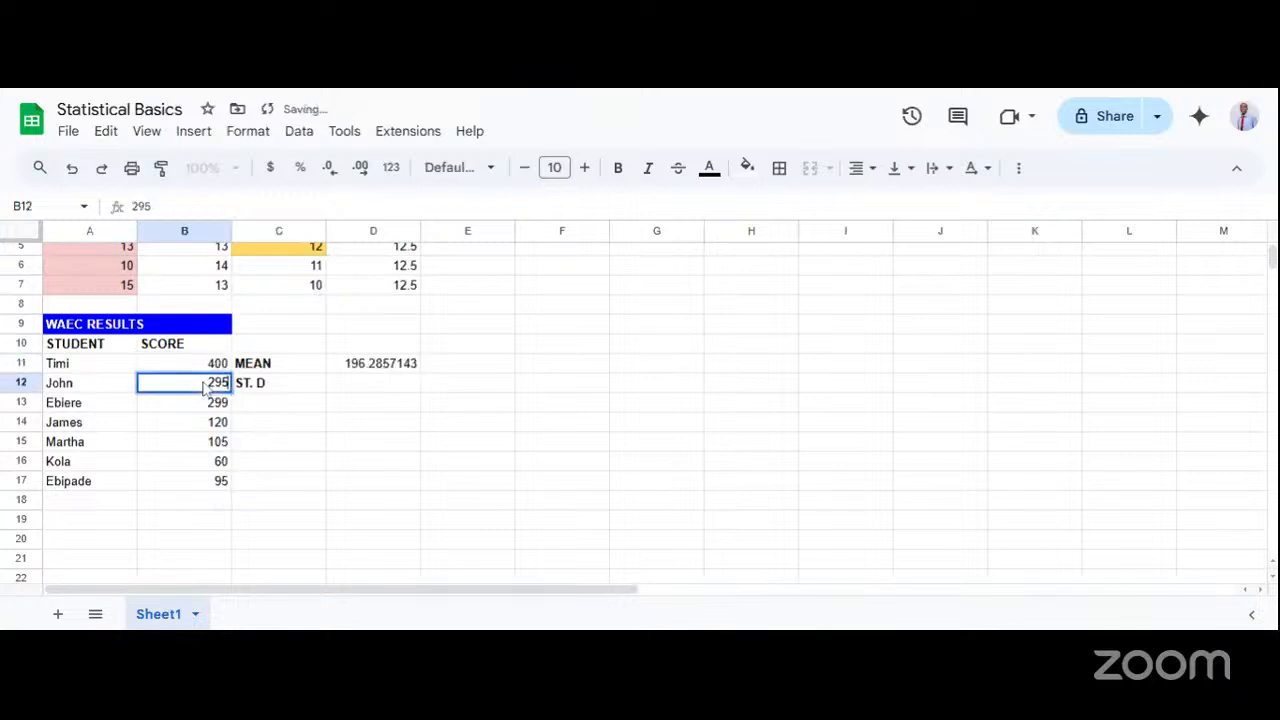
pyautogui.press('Left')
pyautogui.press('Left')
pyautogui.press('BackSpace')
pyautogui.write('3')
pyautogui.press('Return')
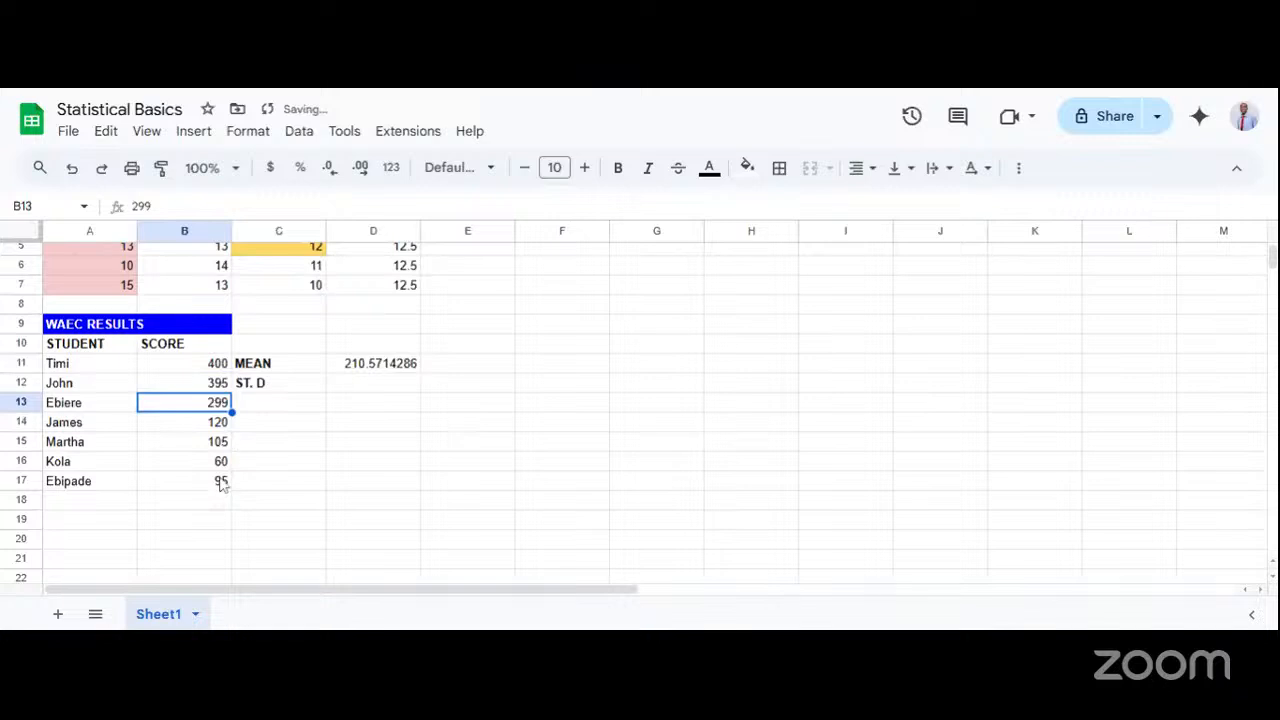
# Set the student score in cell B15 to 50.
pyautogui.click(220, 447)
pyautogui.doubleClick(215, 450)
pyautogui.press('BackSpace')
pyautogui.press('BackSpace')
pyautogui.press('BackSpace')
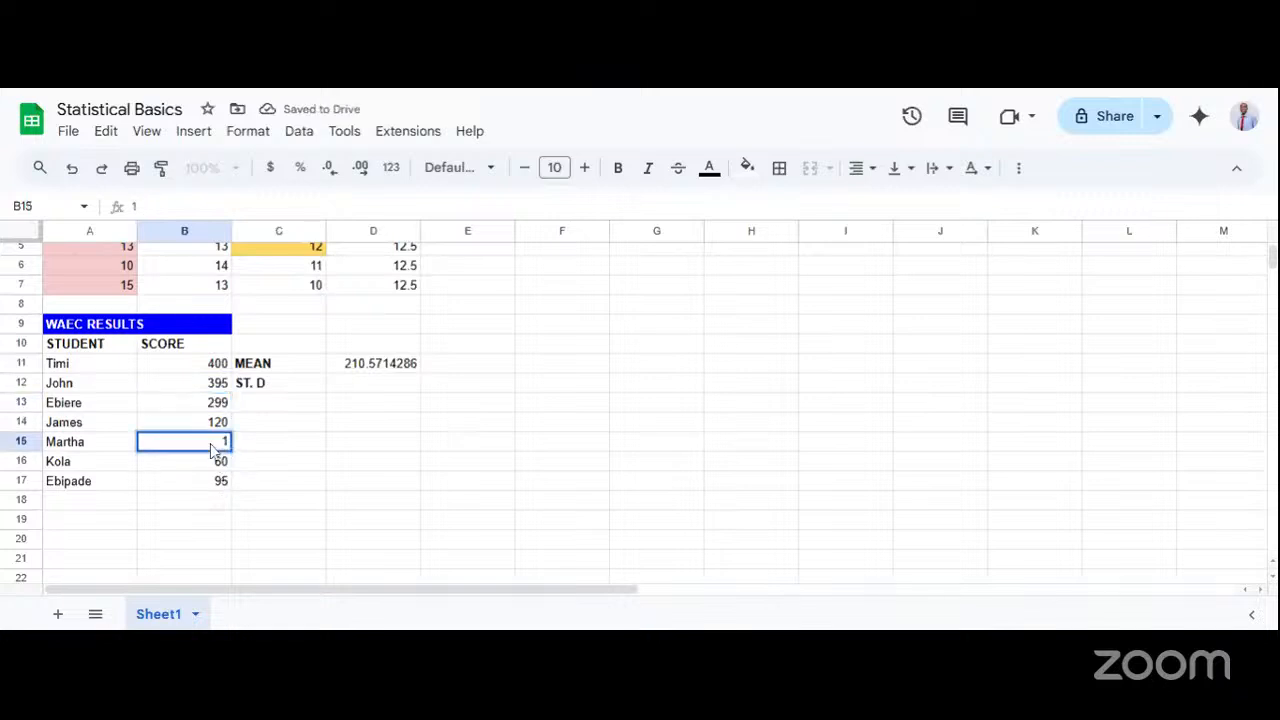
pyautogui.write('50')
pyautogui.press('Return')
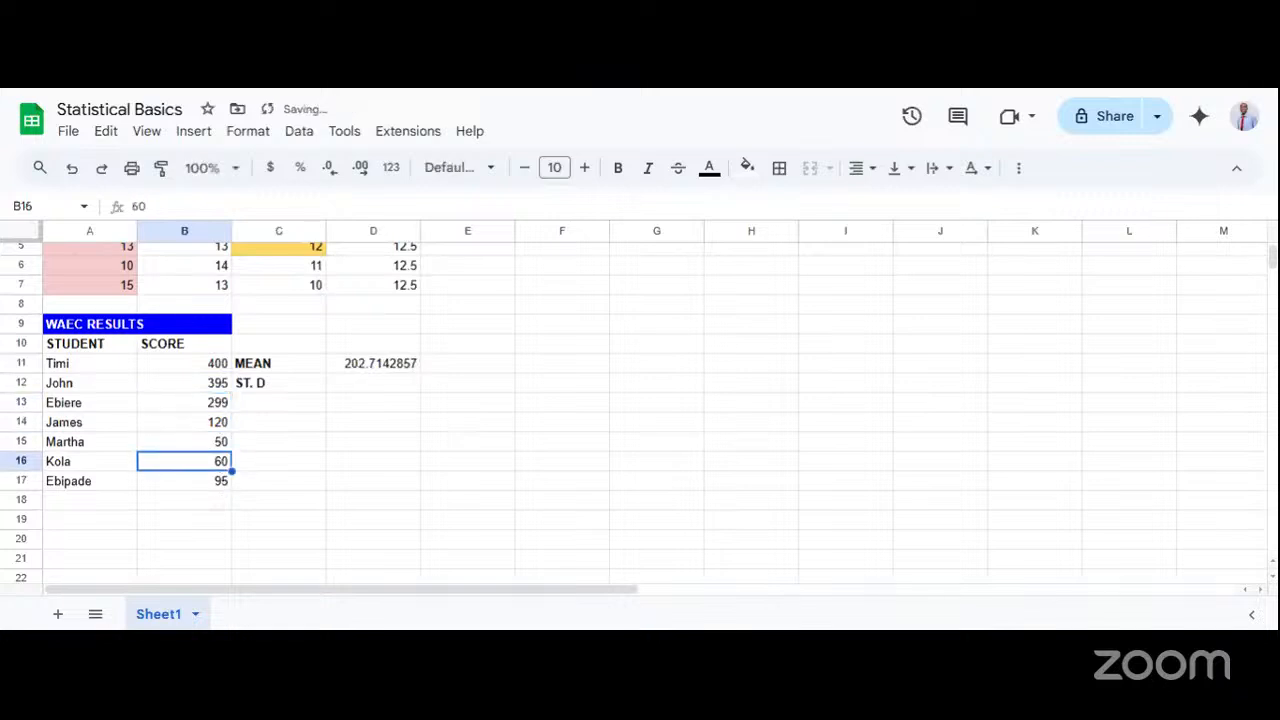
# Set the student score in cell B14 to 77.
pyautogui.click(213, 428)
pyautogui.doubleClick(213, 428)
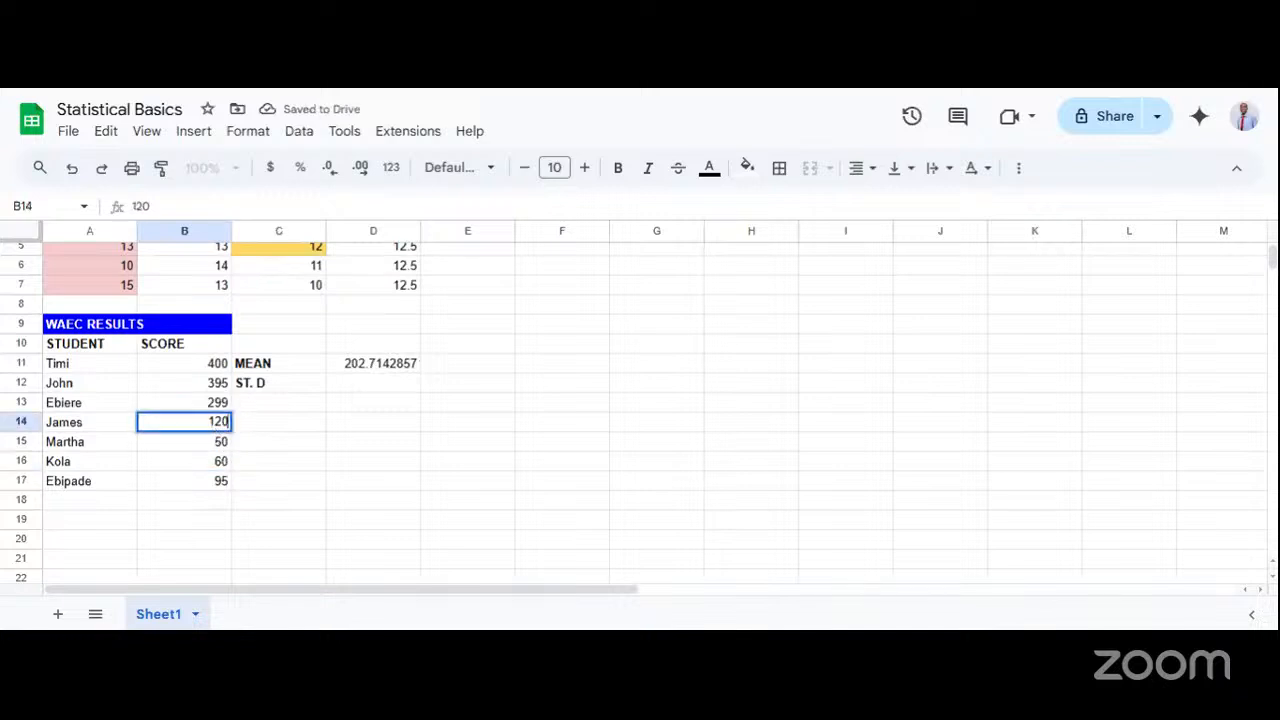
pyautogui.press('BackSpace')
pyautogui.press('BackSpace')
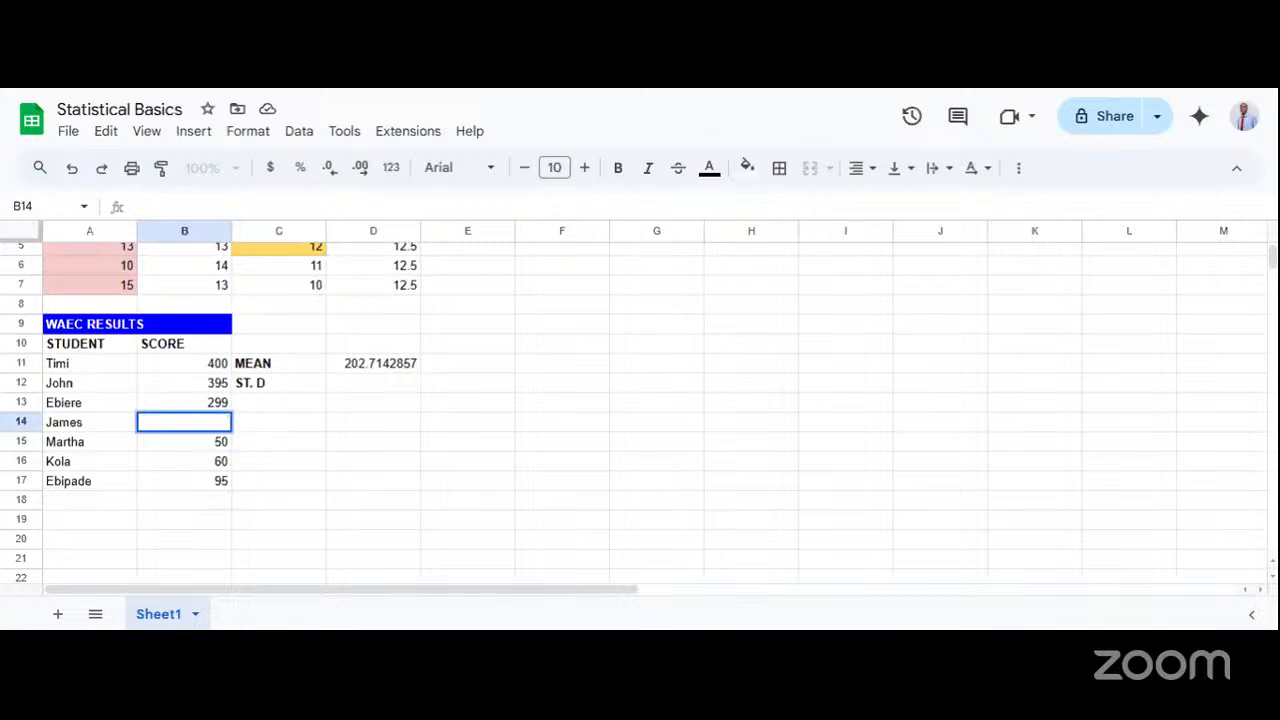
pyautogui.write('77')
pyautogui.press('Return')
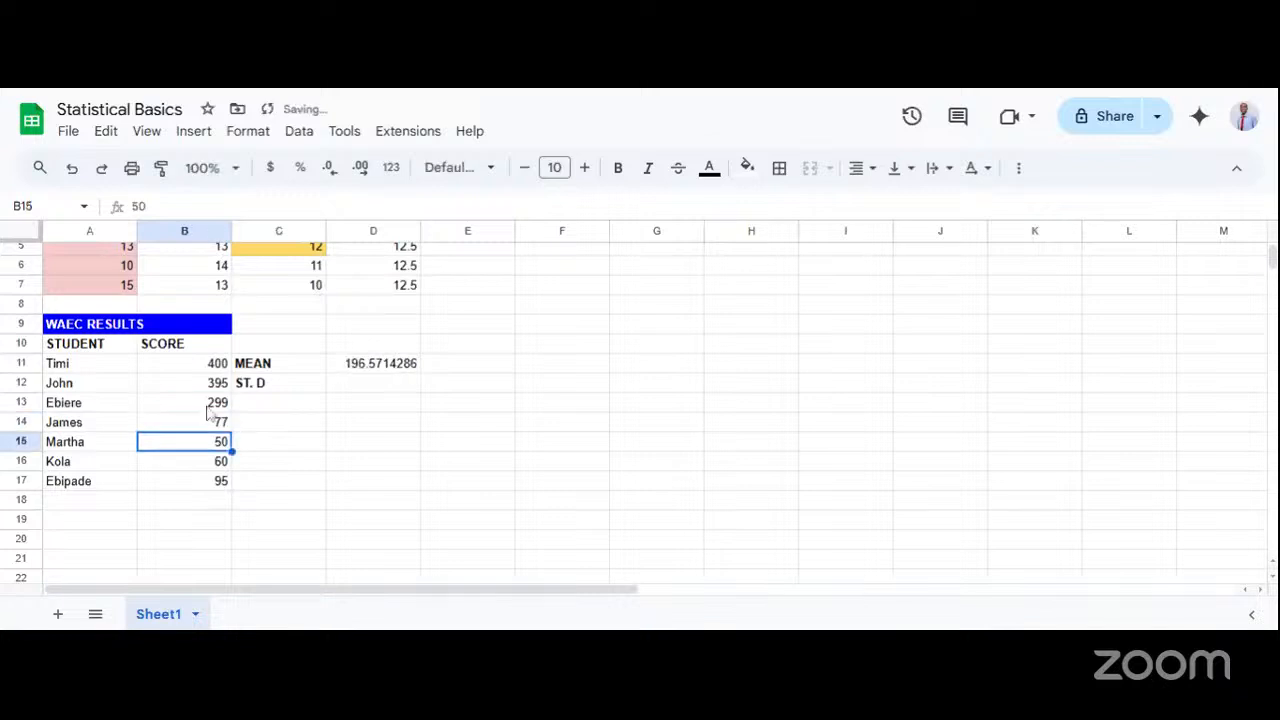
# Set the student score in cell B13 to 350.
pyautogui.click(208, 408)
pyautogui.doubleClick(207, 402)
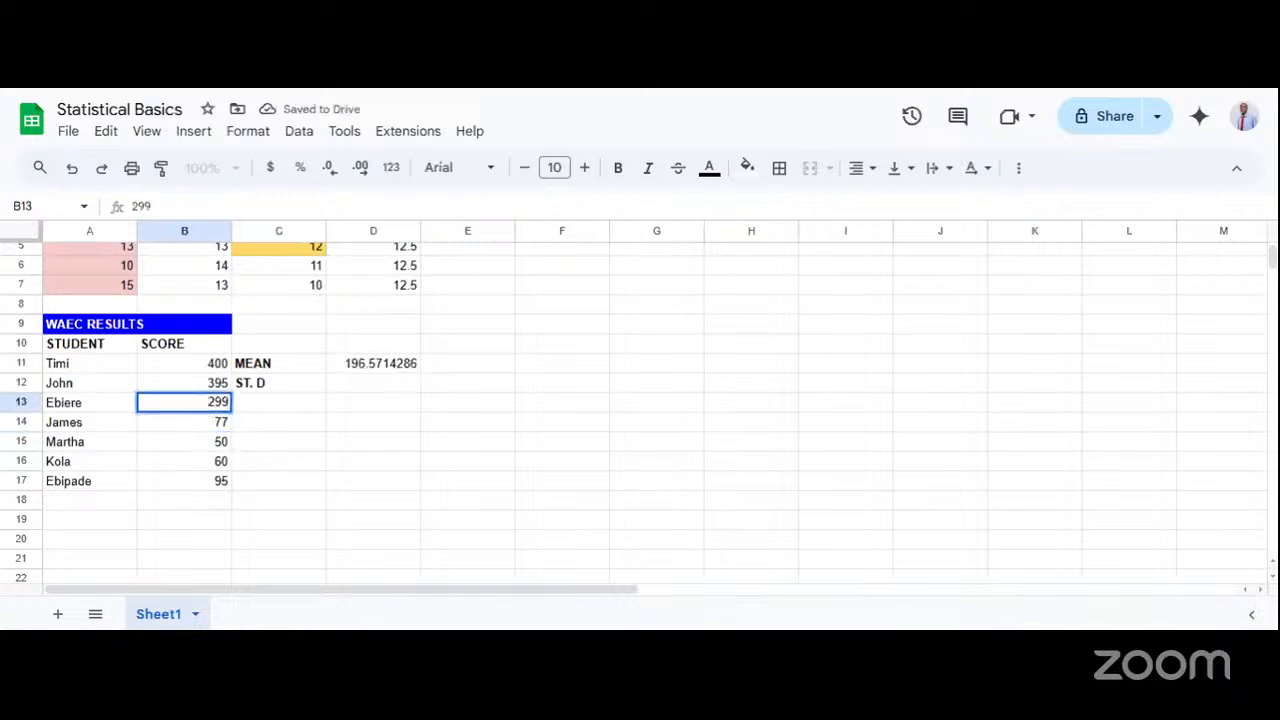
pyautogui.moveTo(207, 402); pyautogui.dragTo(229, 402)
pyautogui.write('320')
pyautogui.press('Return')
pyautogui.doubleClick(221, 404)
pyautogui.press('BackSpace')
pyautogui.write('50')
pyautogui.press('Return')
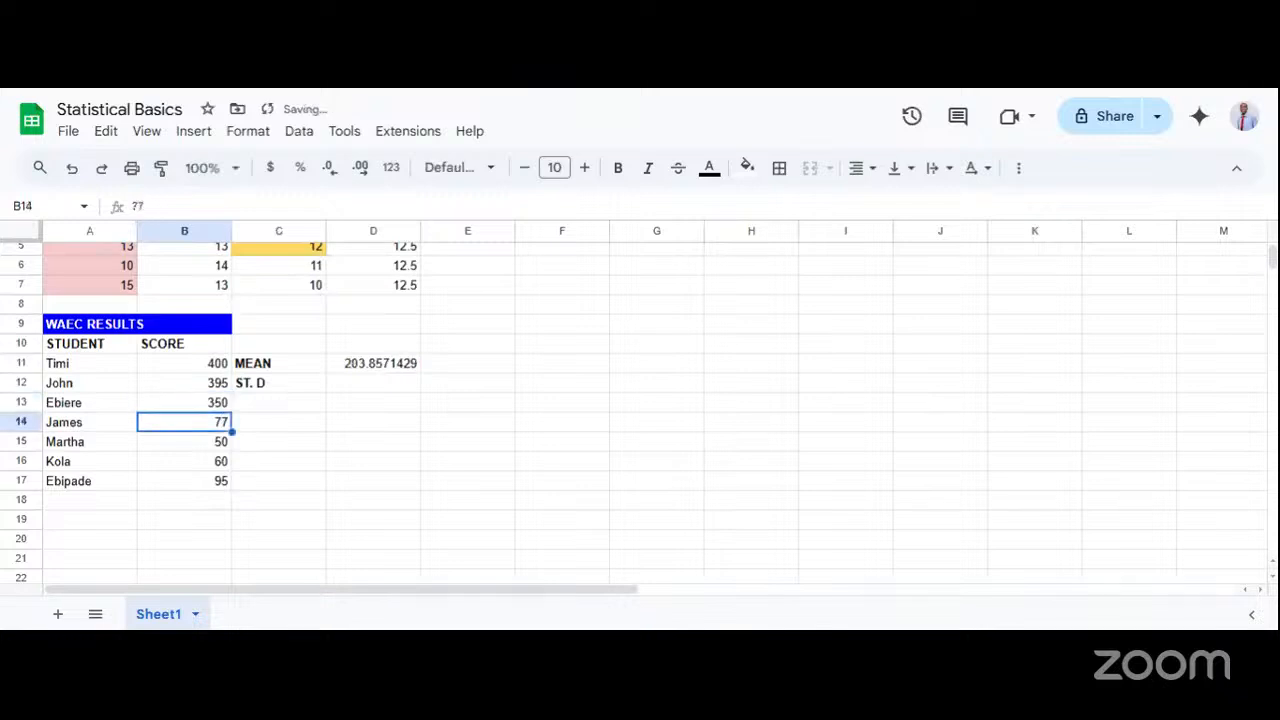
# Compare the high scores in B11:B13 and the low scores in B14:B17 with the mean in D11.
pyautogui.click(349, 409)
pyautogui.click(210, 402)
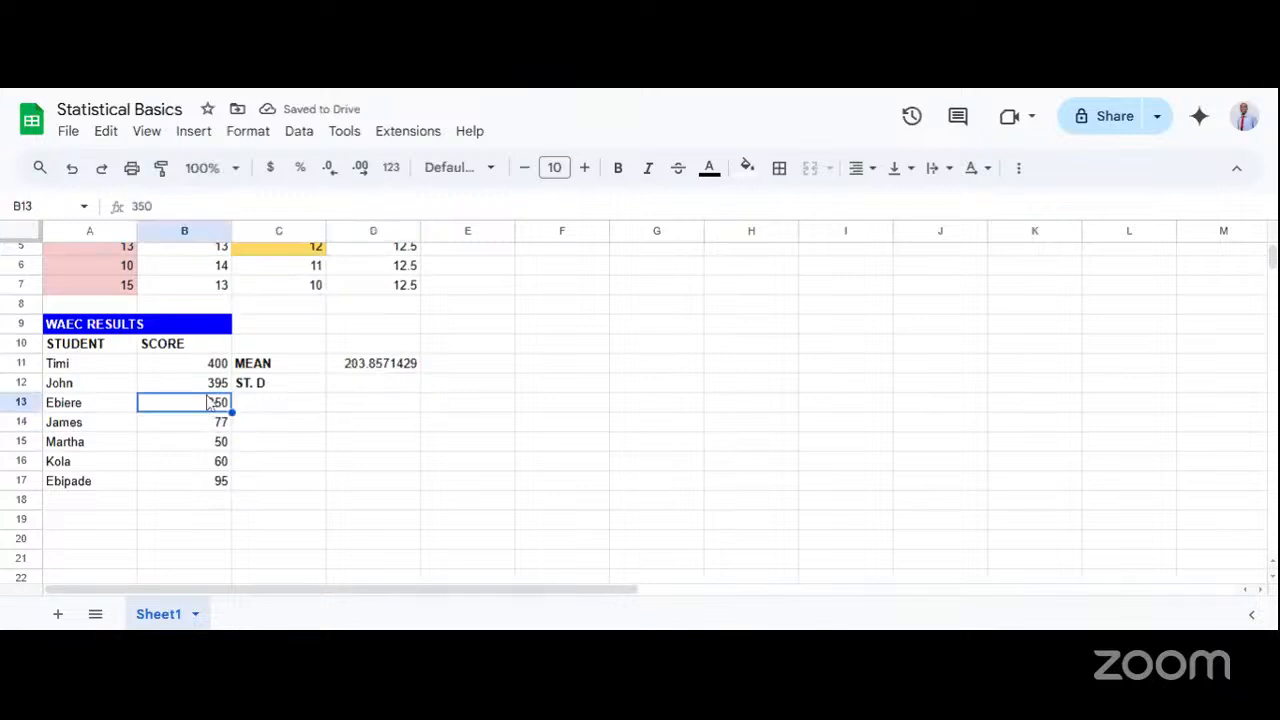
pyautogui.moveTo(194, 368); pyautogui.dragTo(196, 412)
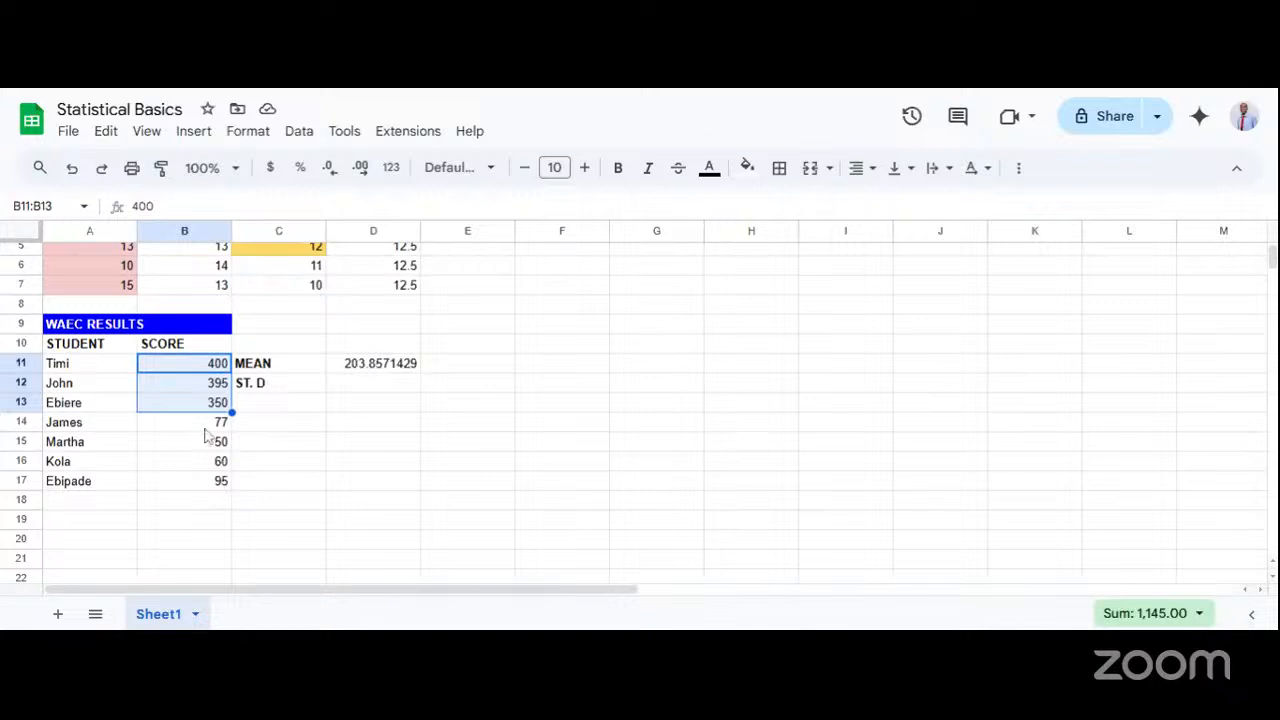
pyautogui.moveTo(210, 432); pyautogui.dragTo(209, 480)
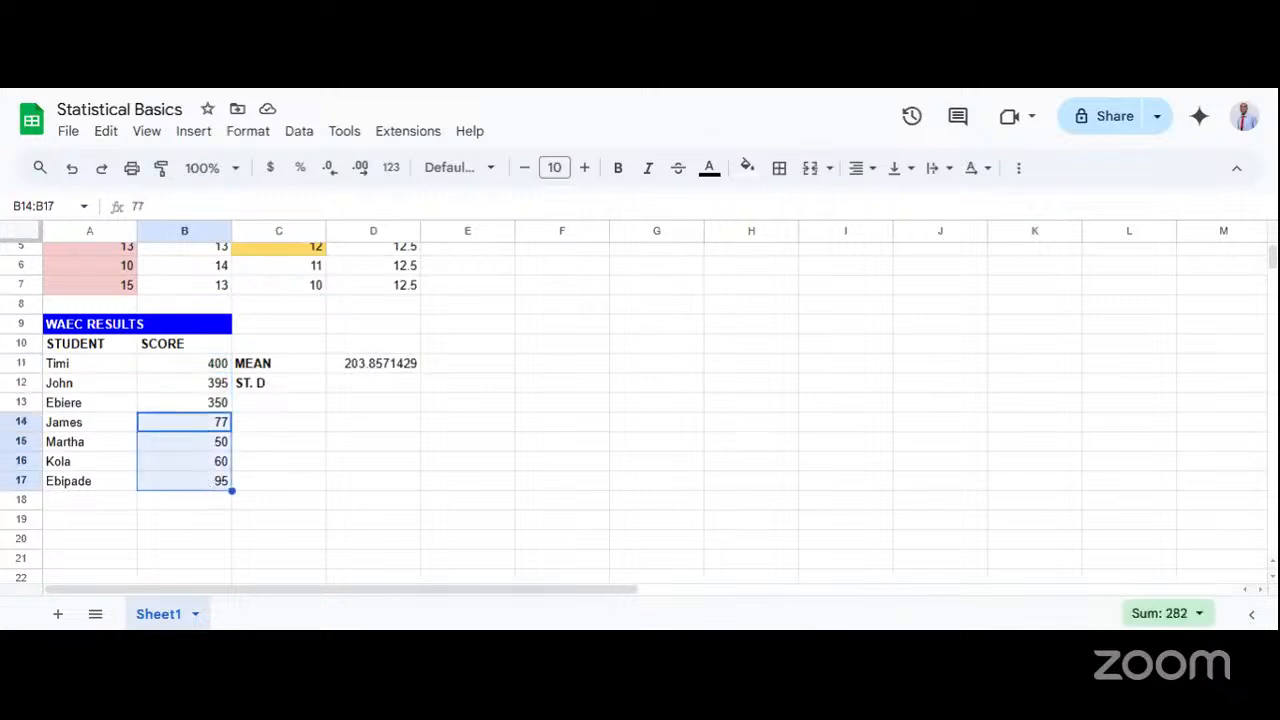
pyautogui.click(262, 406)
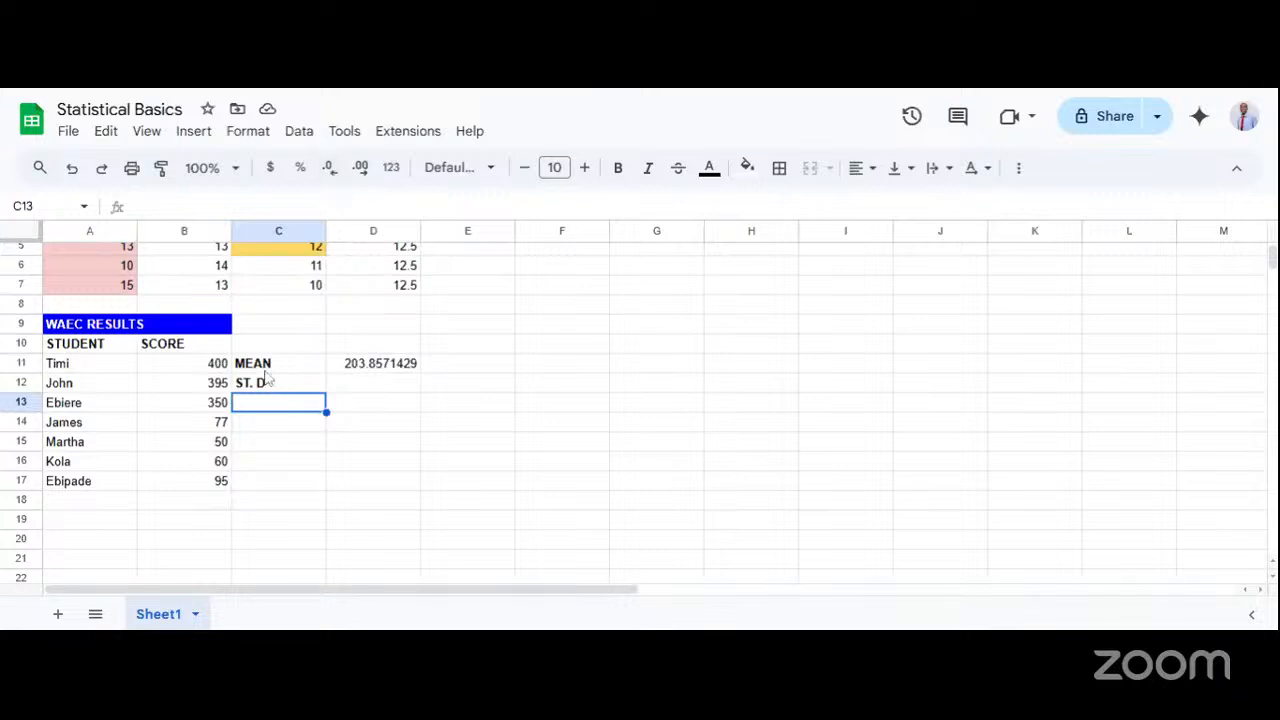
pyautogui.doubleClick(355, 372)
pyautogui.press('Return')
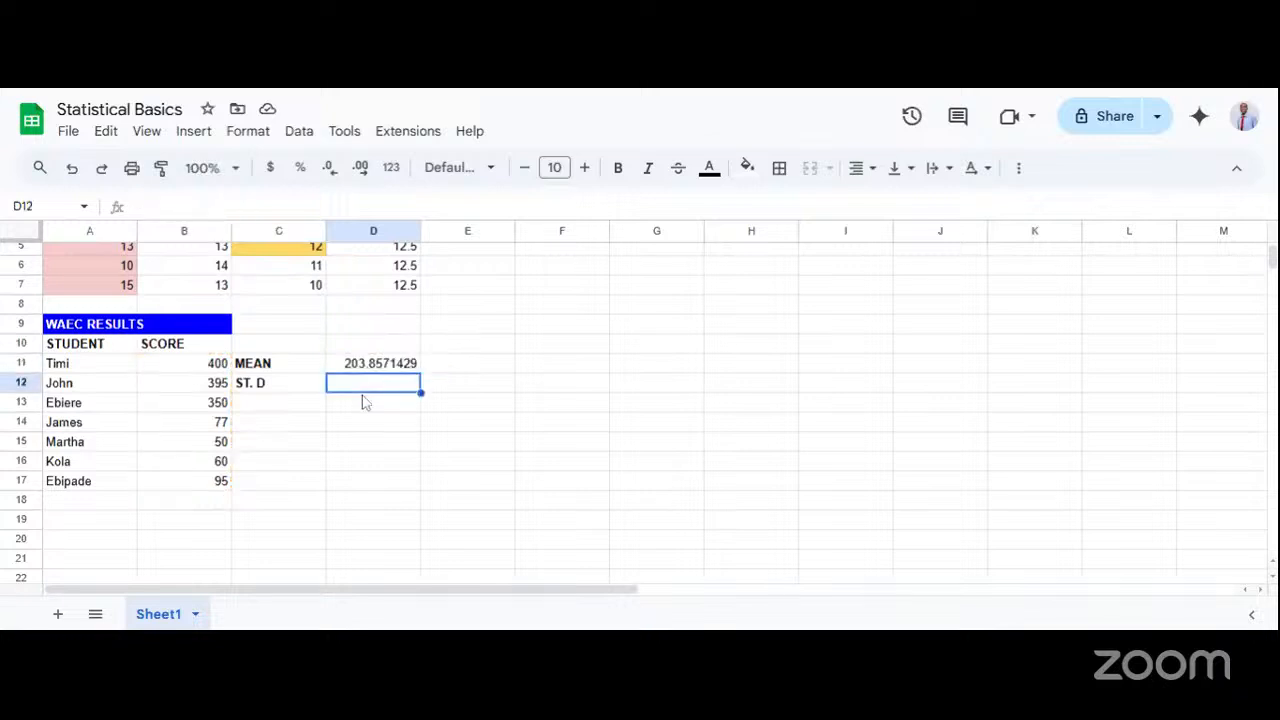
pyautogui.click(372, 371)
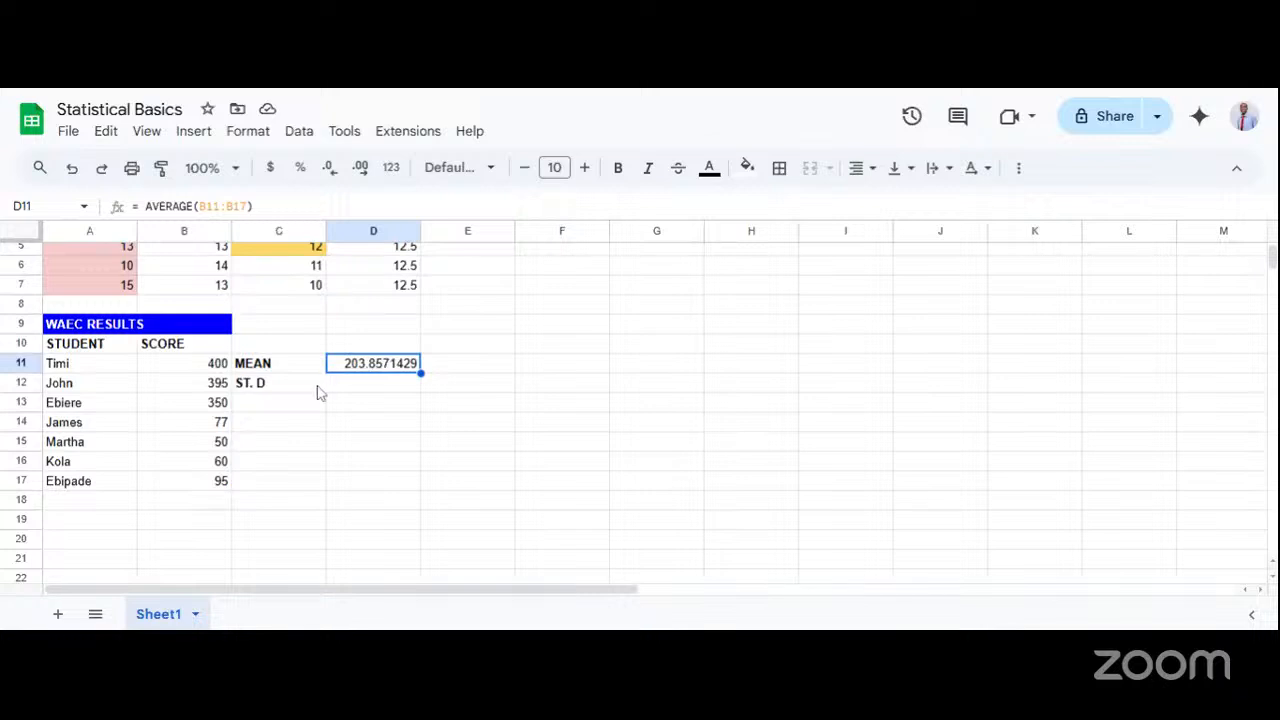
# Examine the spread of all scores in B11:B17, contrasting the top three with the four lower ones.
pyautogui.click(216, 368)
pyautogui.moveTo(216, 370); pyautogui.dragTo(222, 484)
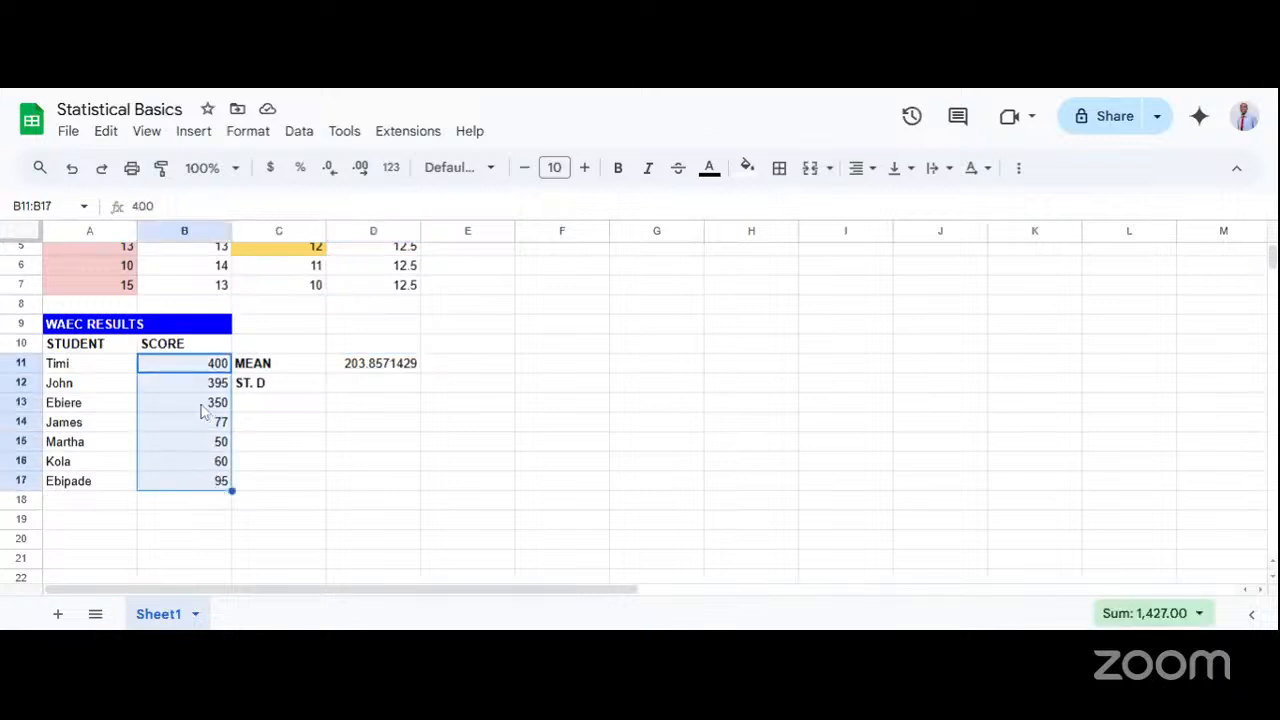
pyautogui.moveTo(202, 409); pyautogui.dragTo(198, 372)
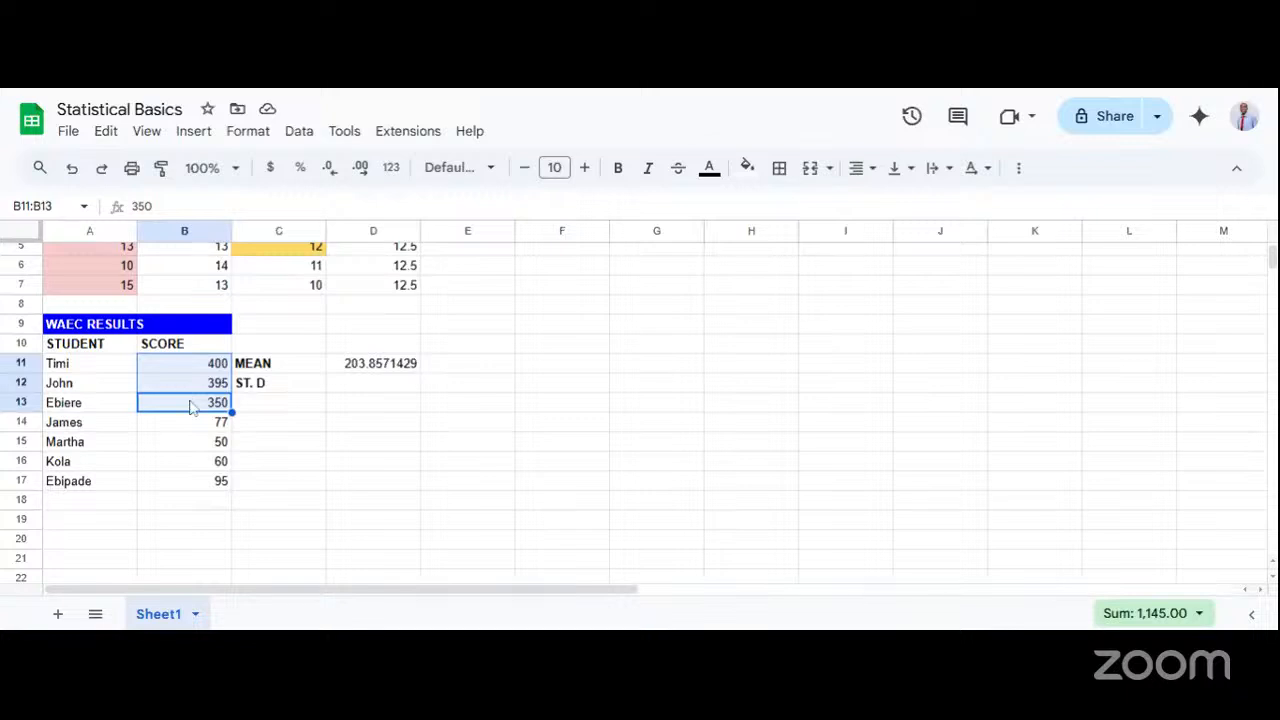
pyautogui.moveTo(191, 426); pyautogui.dragTo(190, 496)
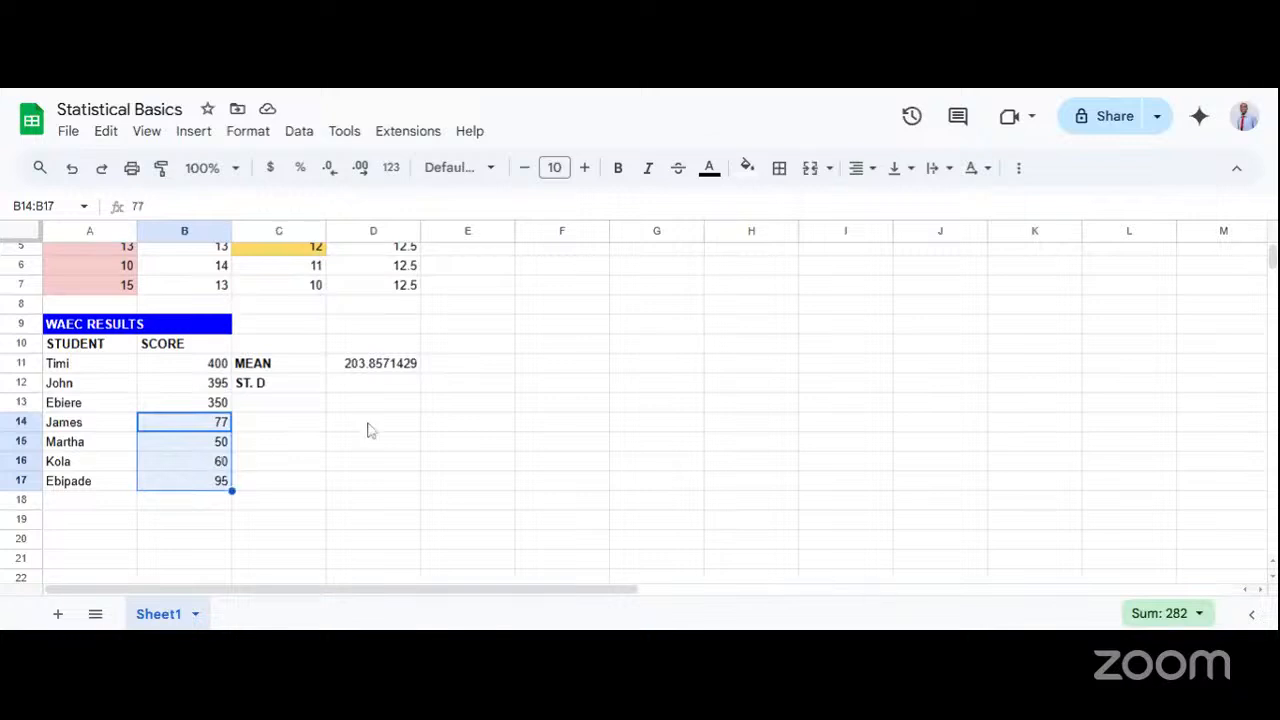
pyautogui.click(250, 425)
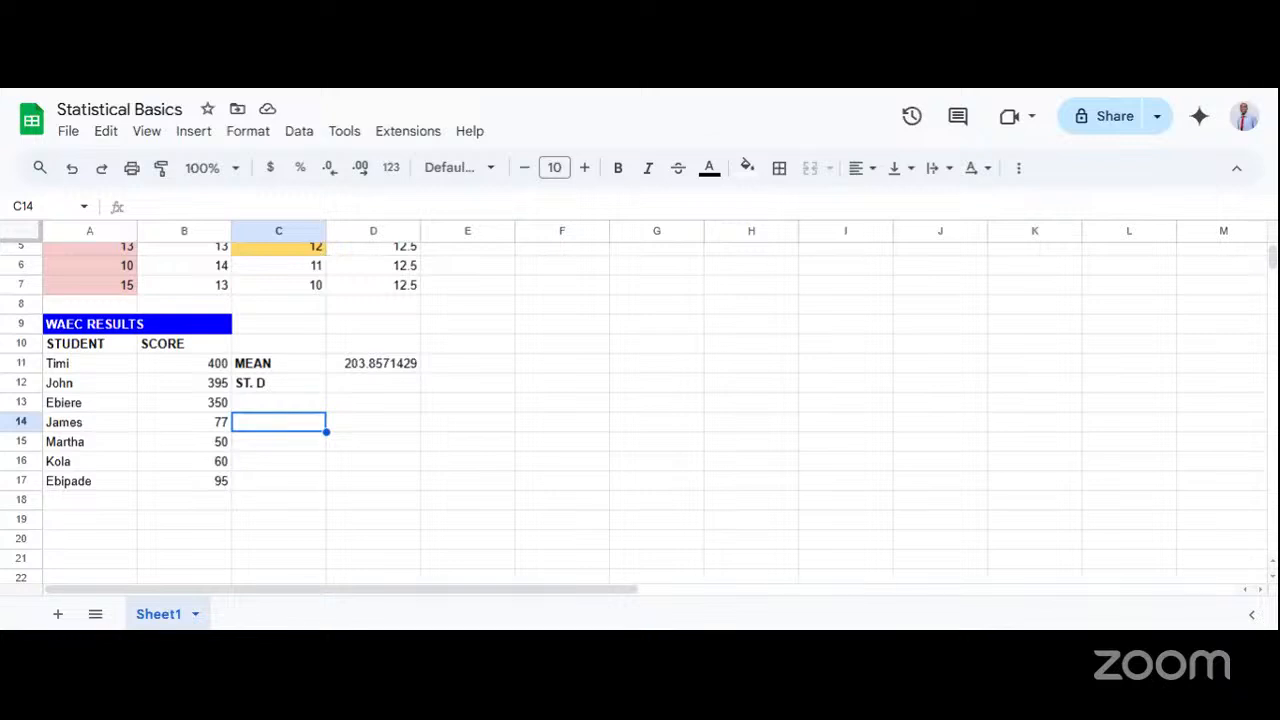
pyautogui.click(376, 388)
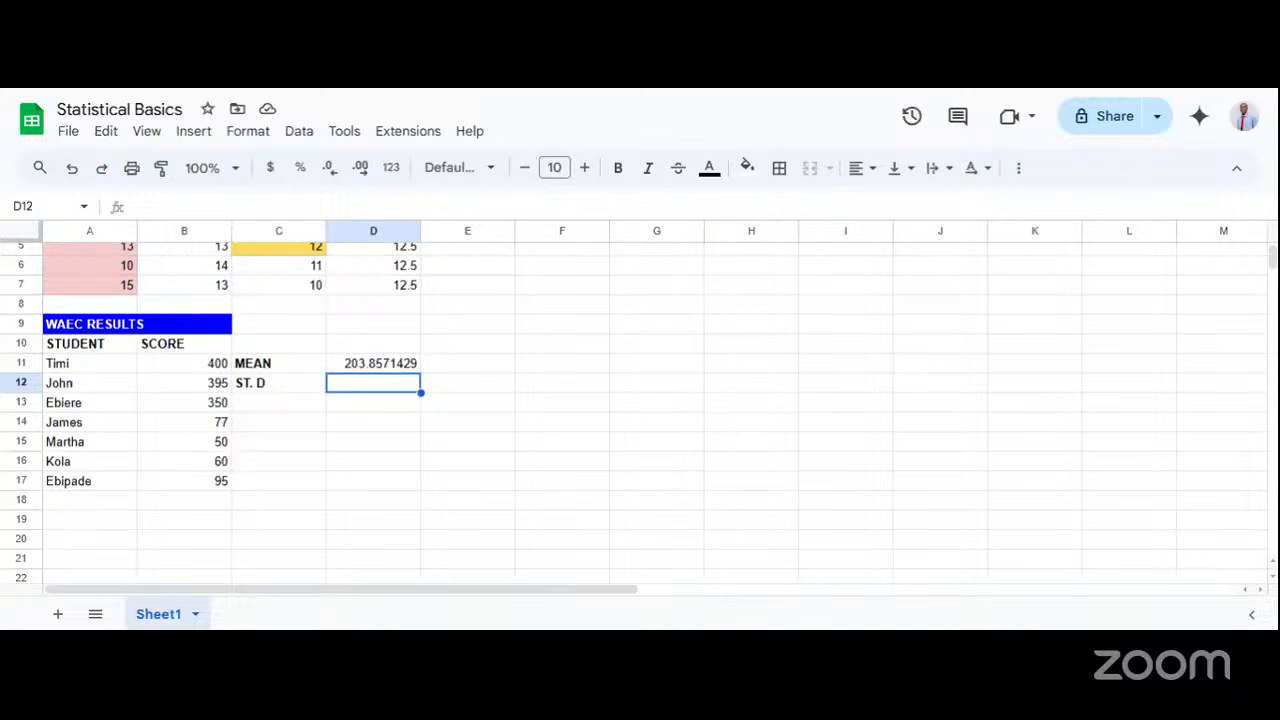
pyautogui.moveTo(200, 363); pyautogui.dragTo(193, 410)
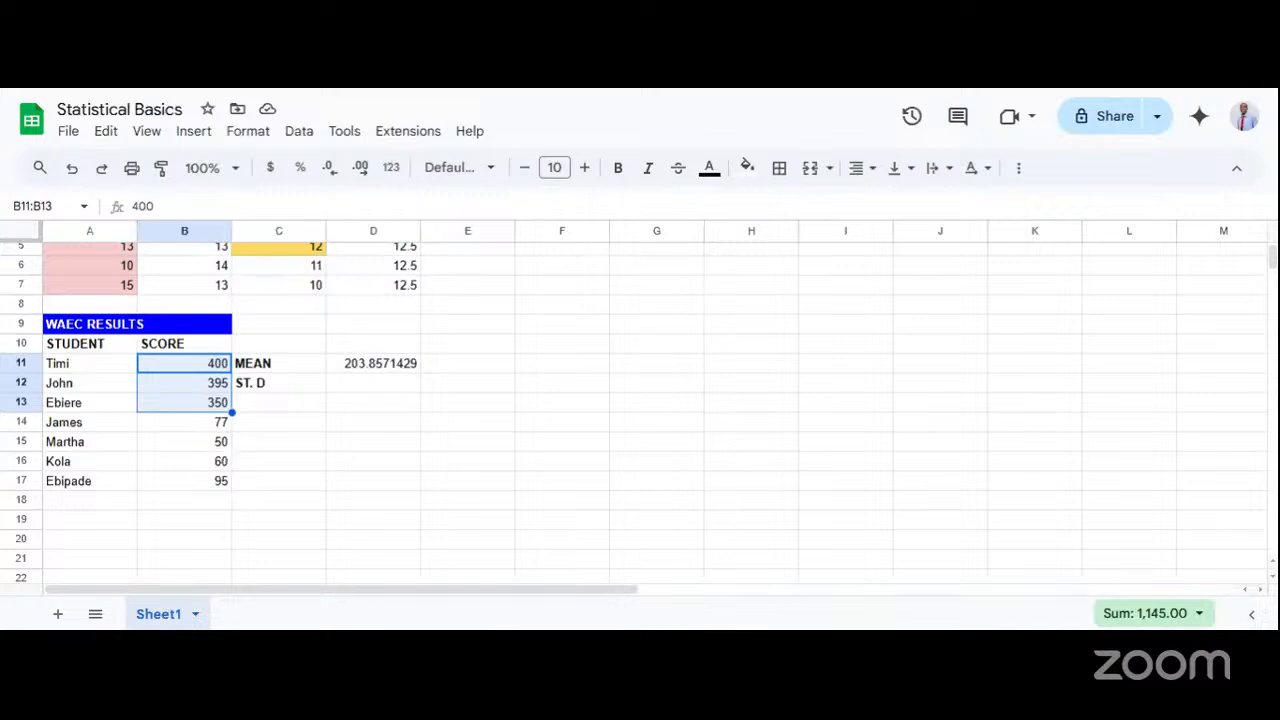
pyautogui.click(221, 484)
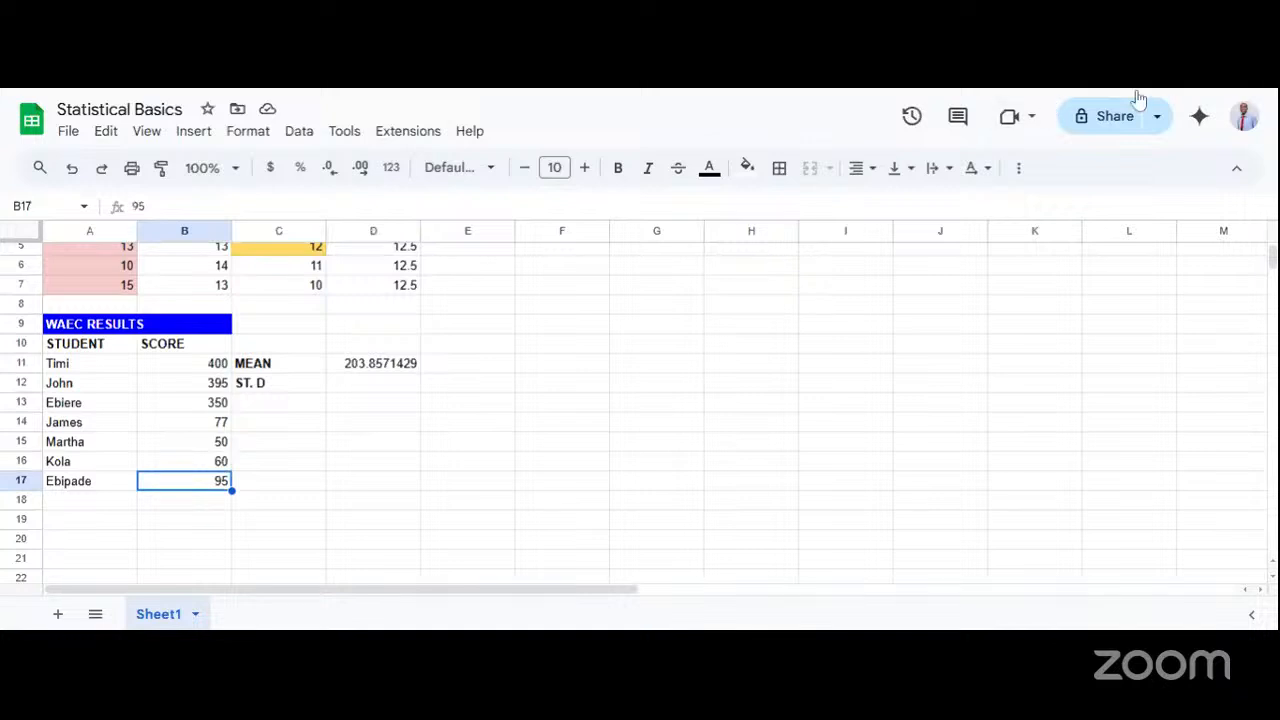
pyautogui.click(271, 448)
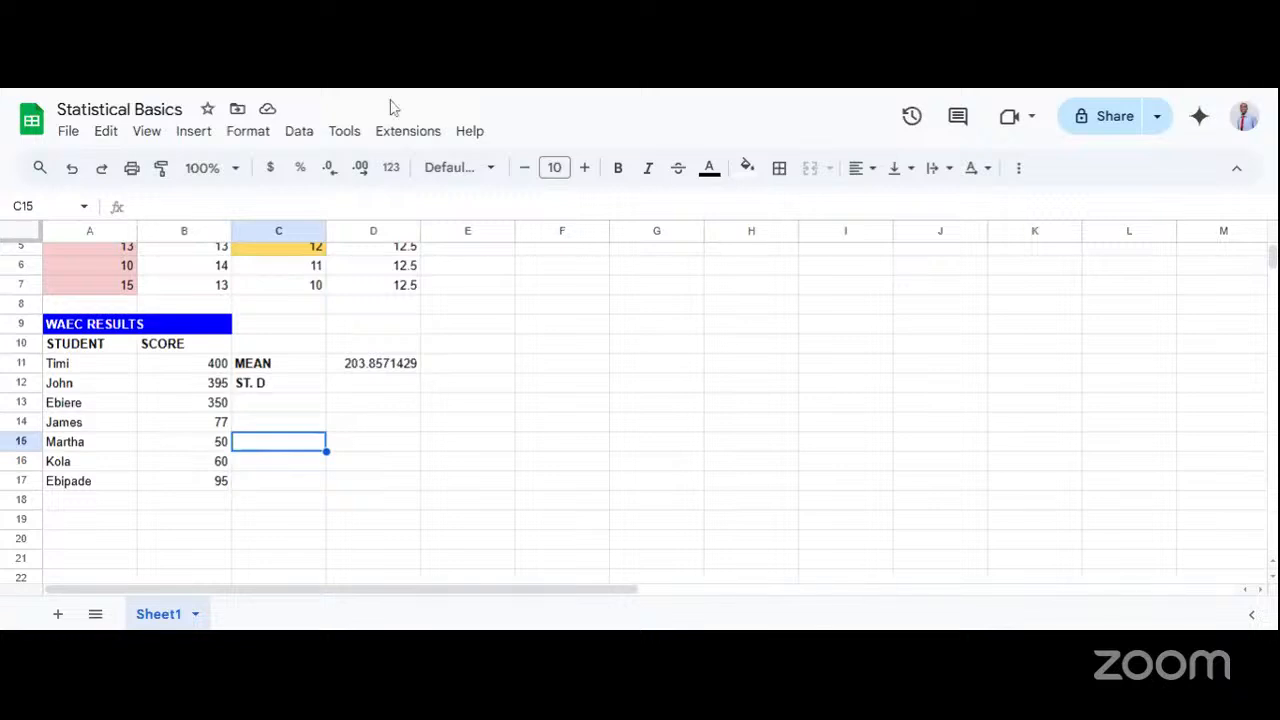
pyautogui.click(374, 388)
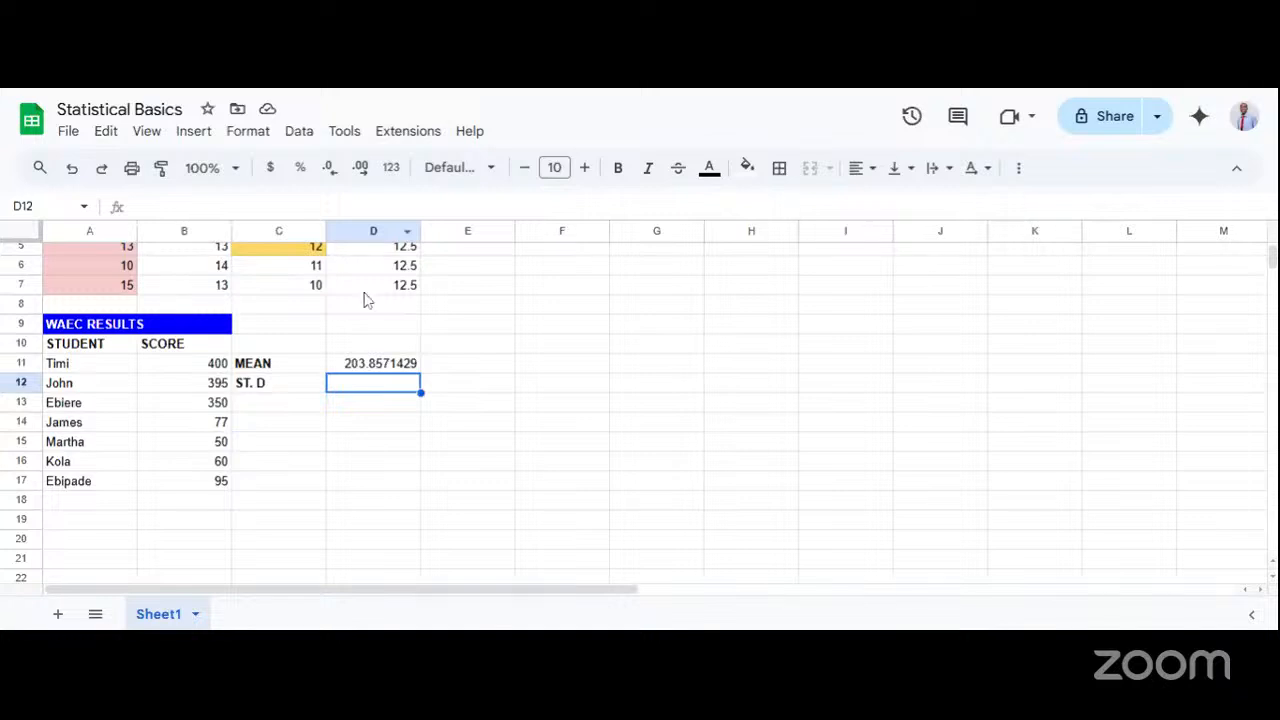
pyautogui.write('= STE')
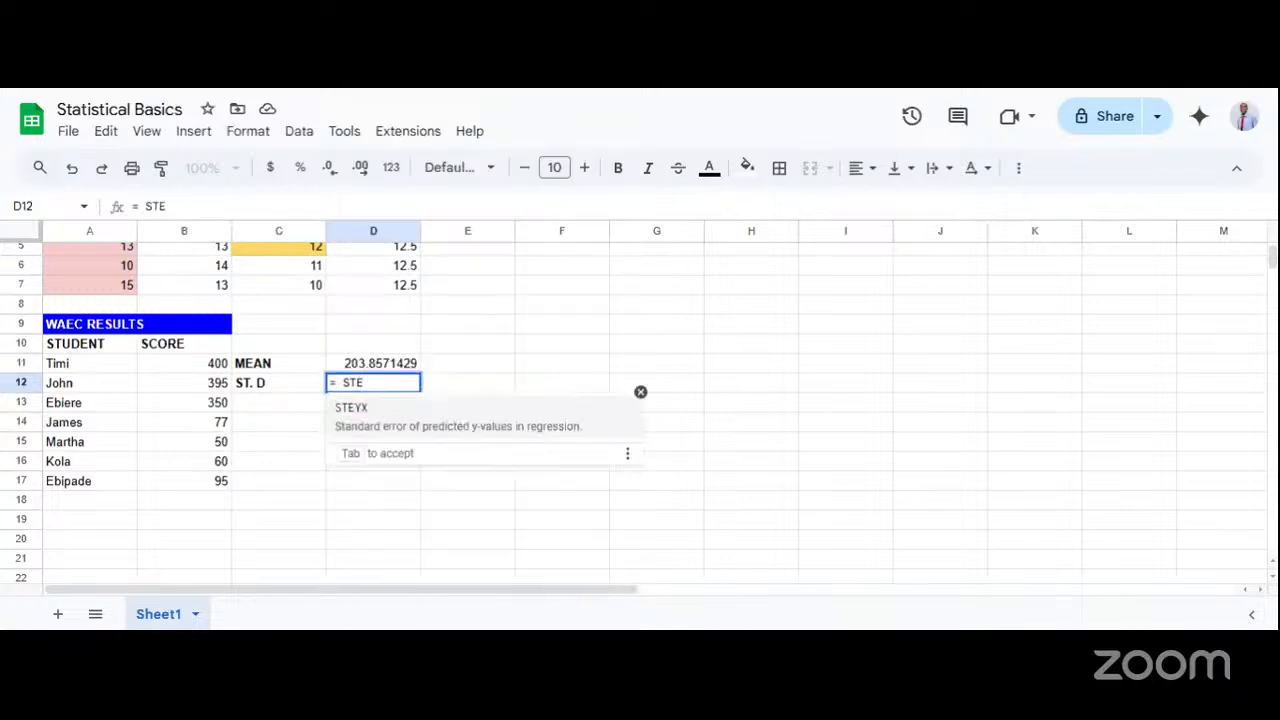
pyautogui.write('V')
pyautogui.press('BackSpace')
pyautogui.press('BackSpace')
pyautogui.press('BackSpace')
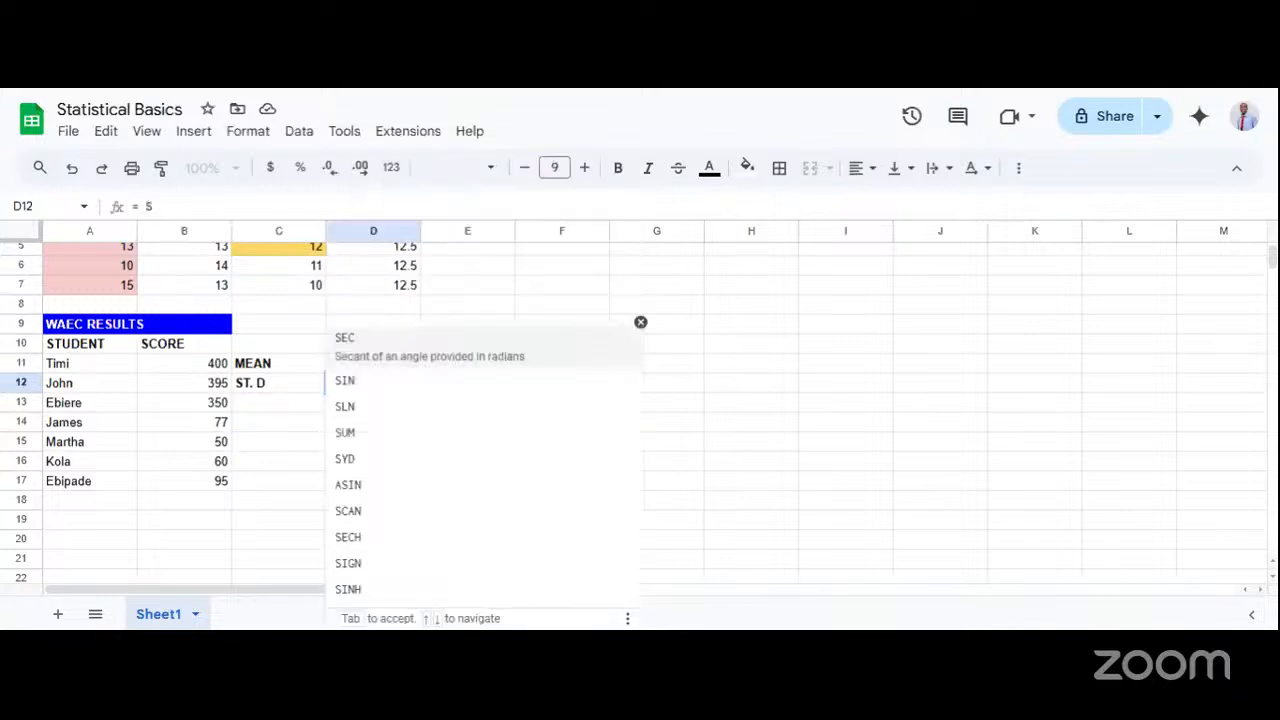
pyautogui.press('BackSpace')
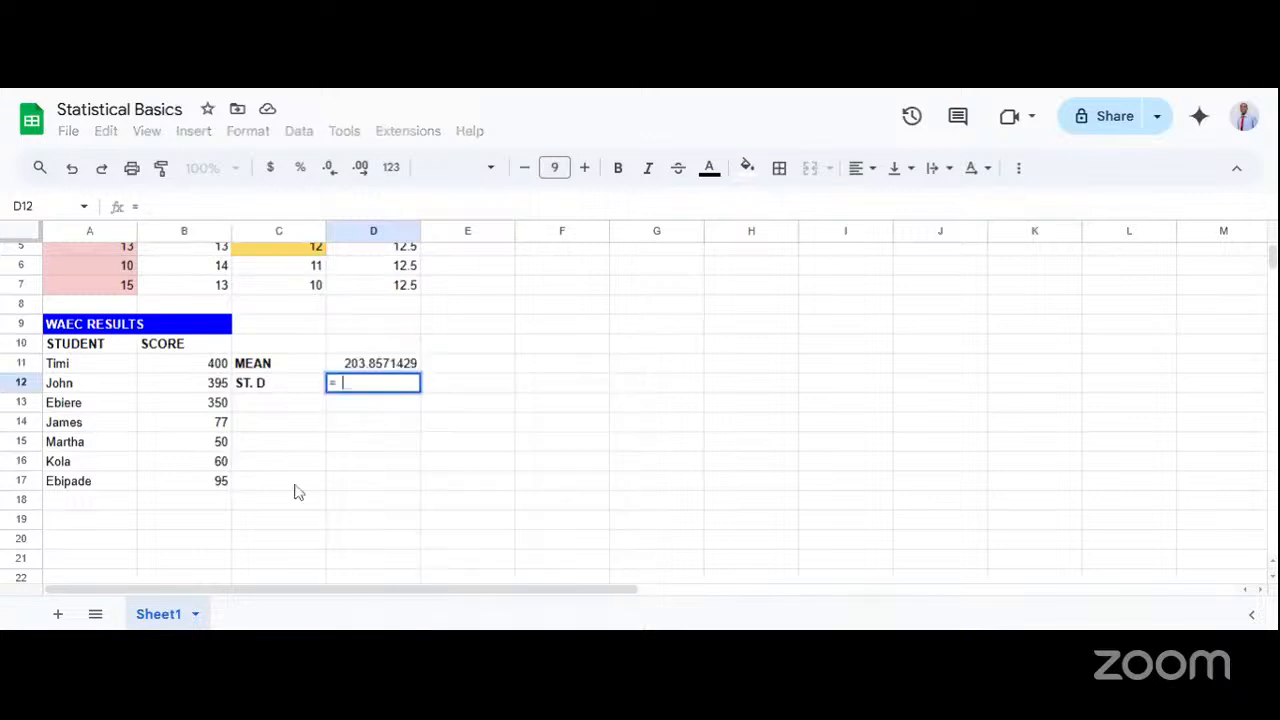
pyautogui.click(349, 528)
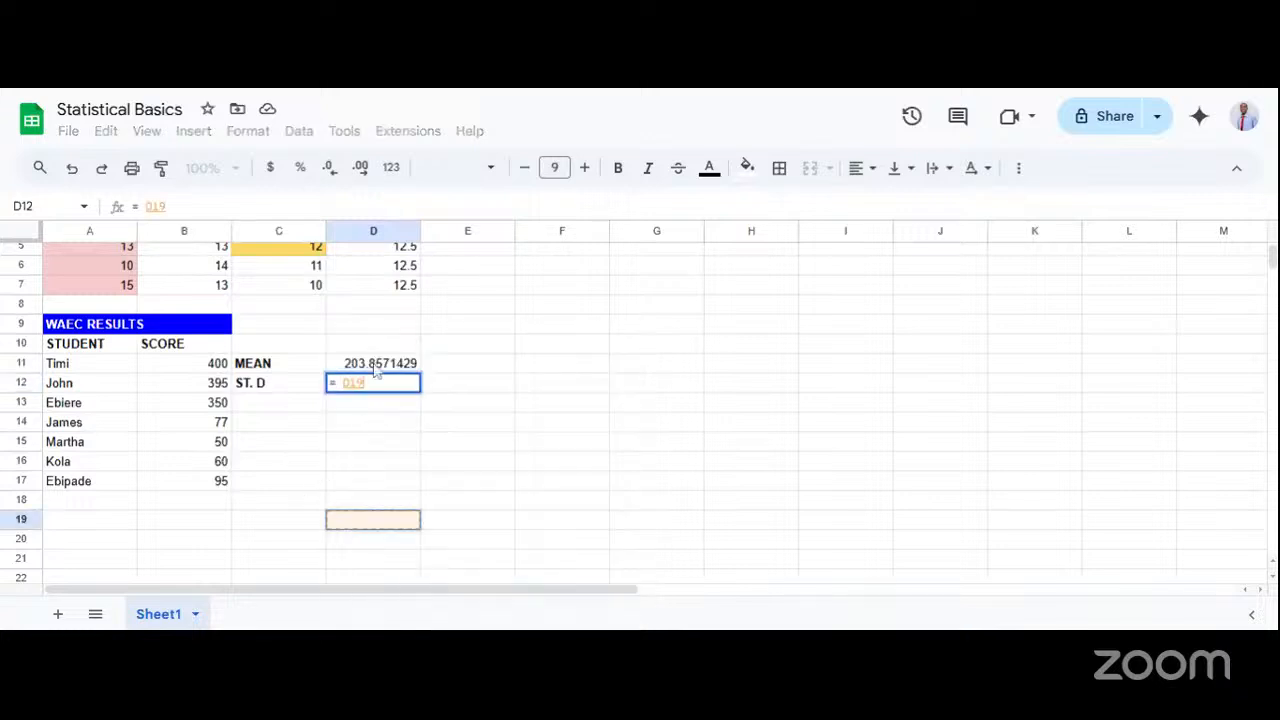
pyautogui.press('BackSpace')
pyautogui.press('BackSpace')
pyautogui.press('BackSpace')
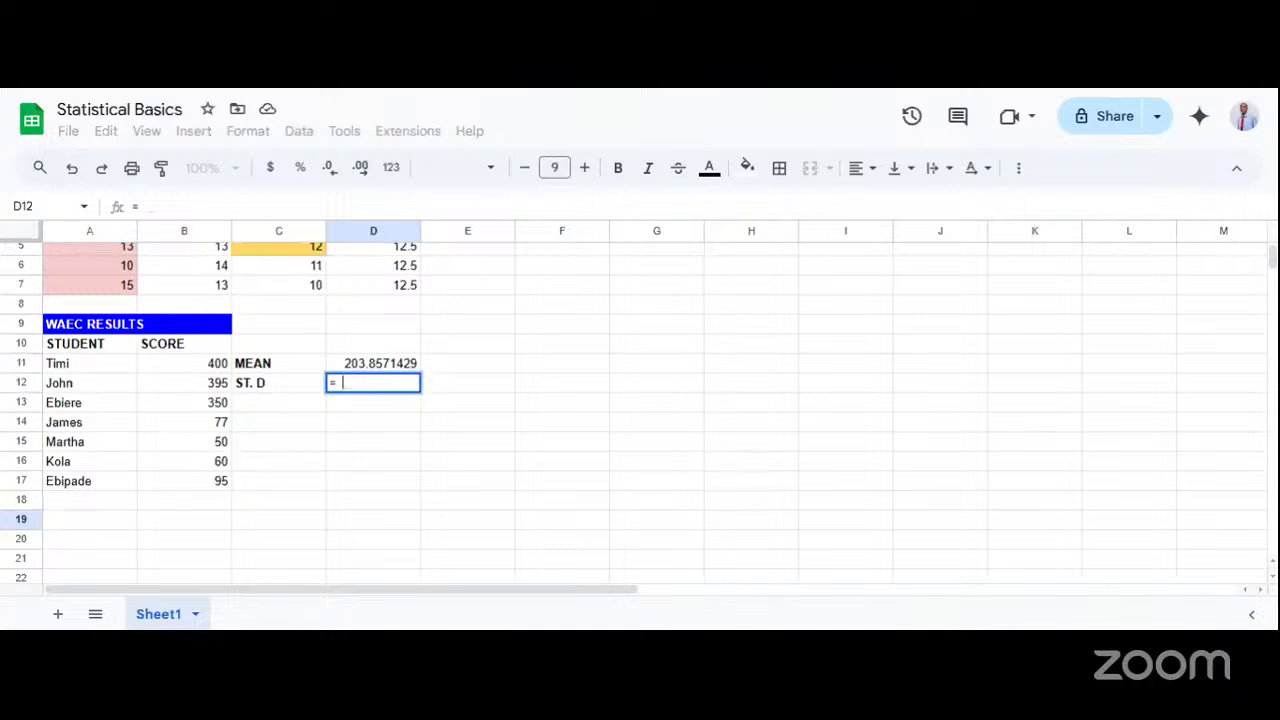
pyautogui.press('BackSpace')
pyautogui.press('BackSpace')
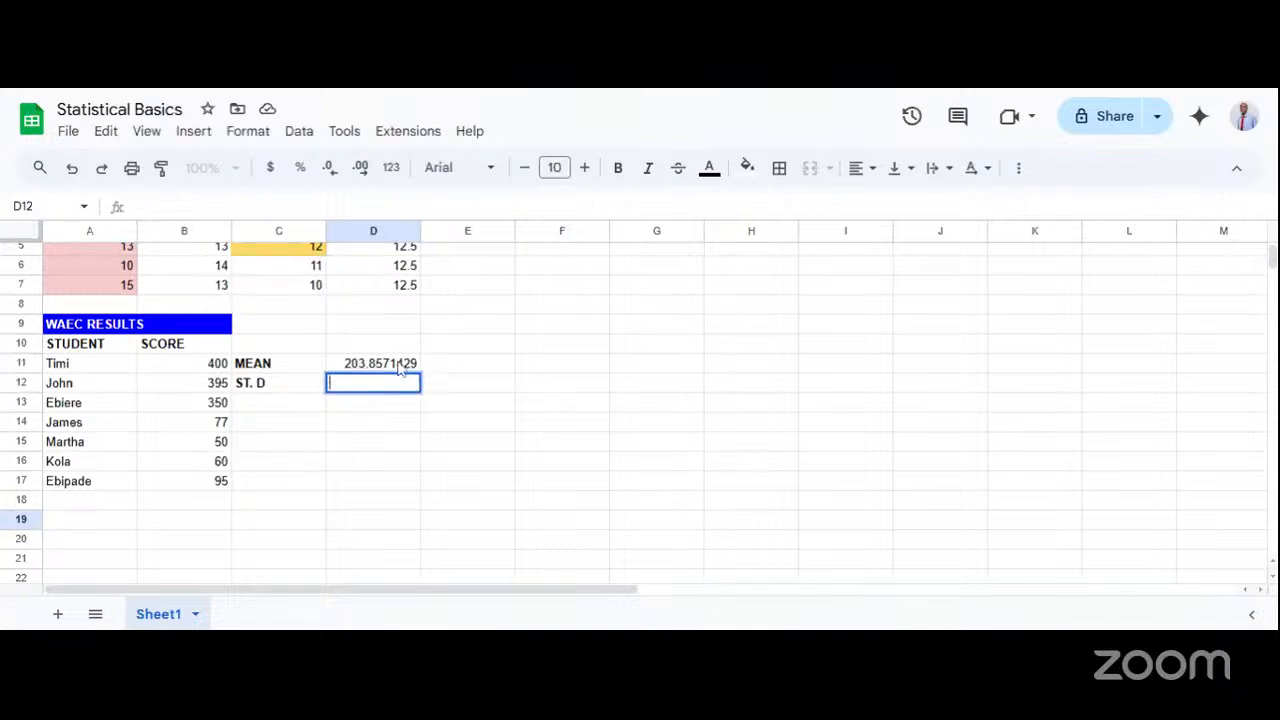
pyautogui.press('Return')
# Calculate the standard deviation of the scores in D12 with the formula = STDEV(B11:B17).
pyautogui.doubleClick(368, 387)
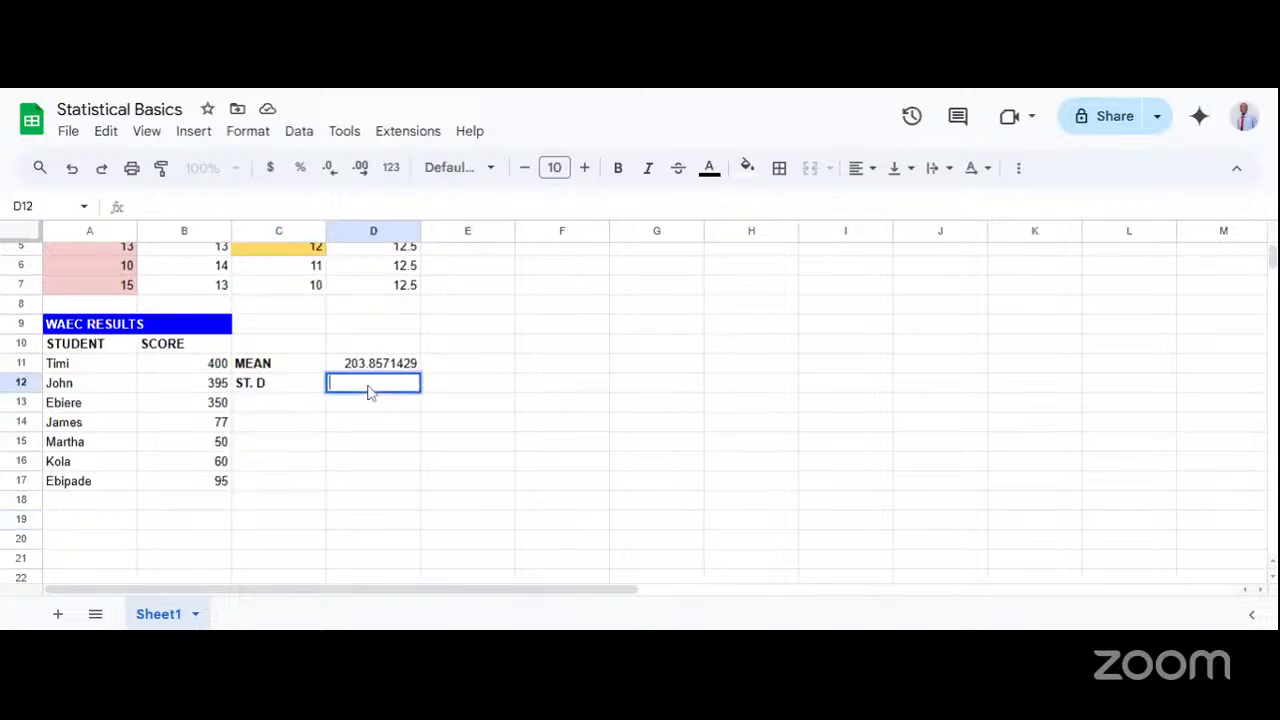
pyautogui.write('= ST')
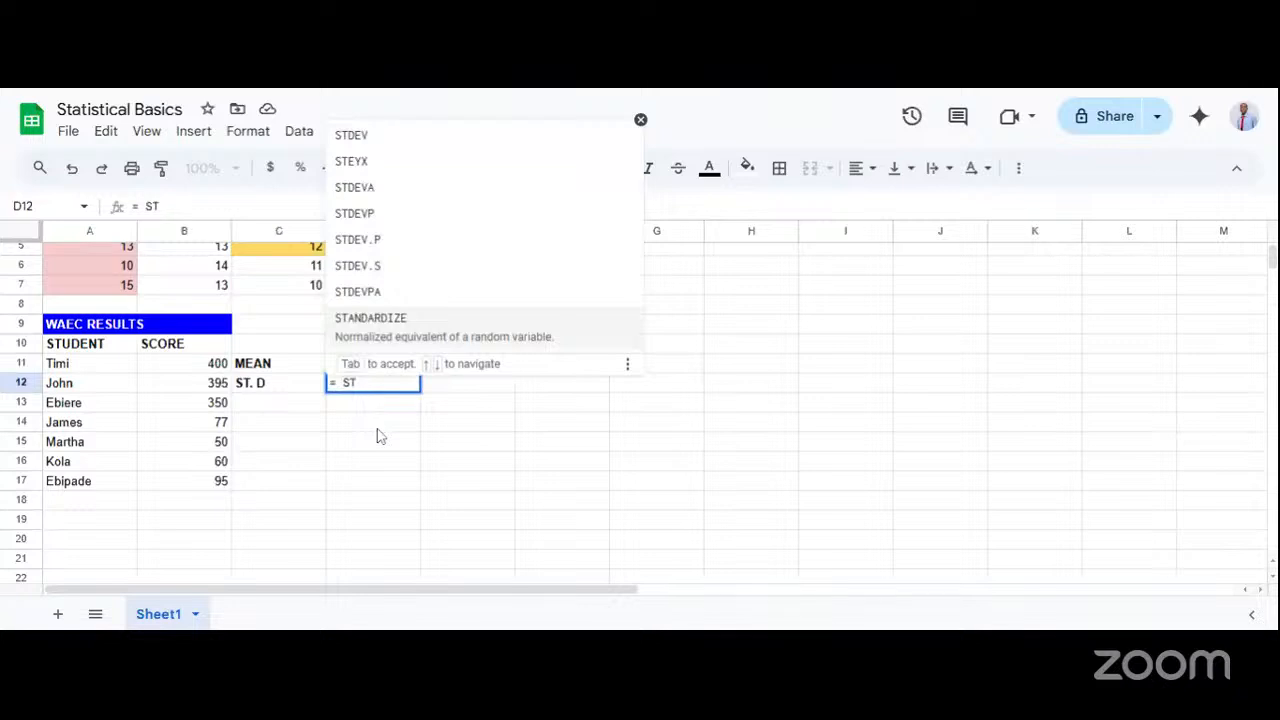
pyautogui.write('DE')
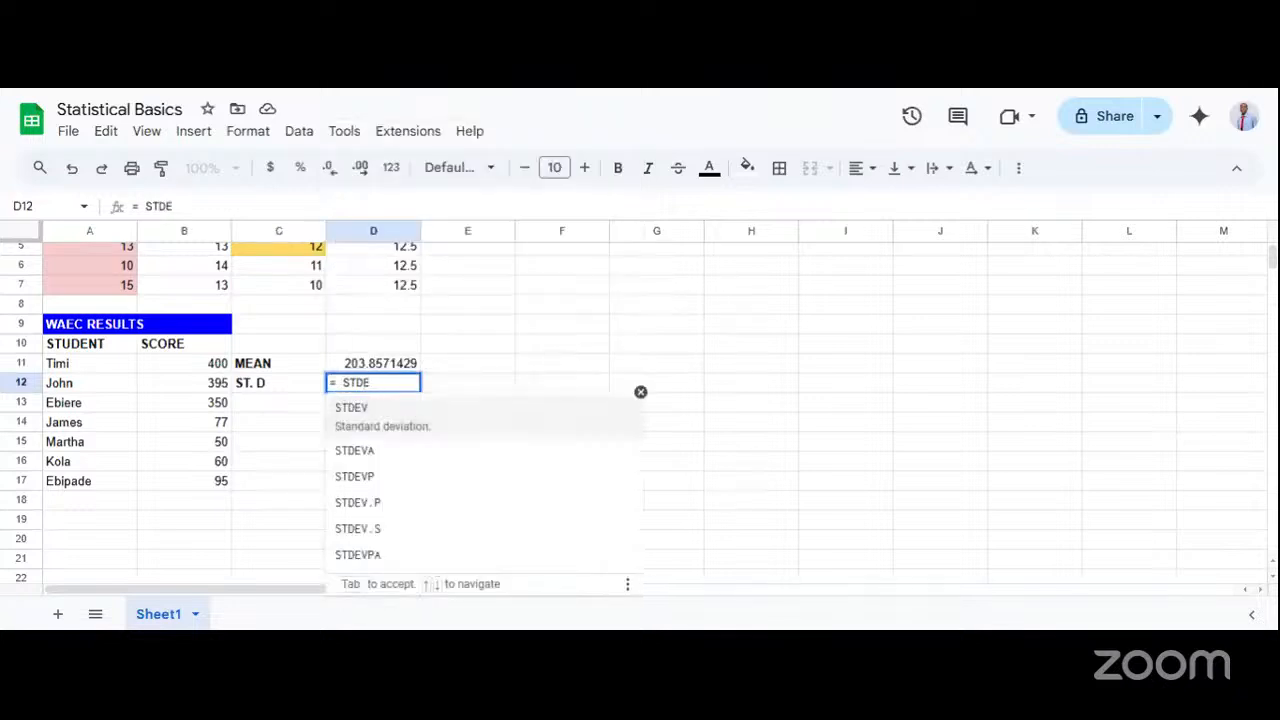
pyautogui.click(362, 418)
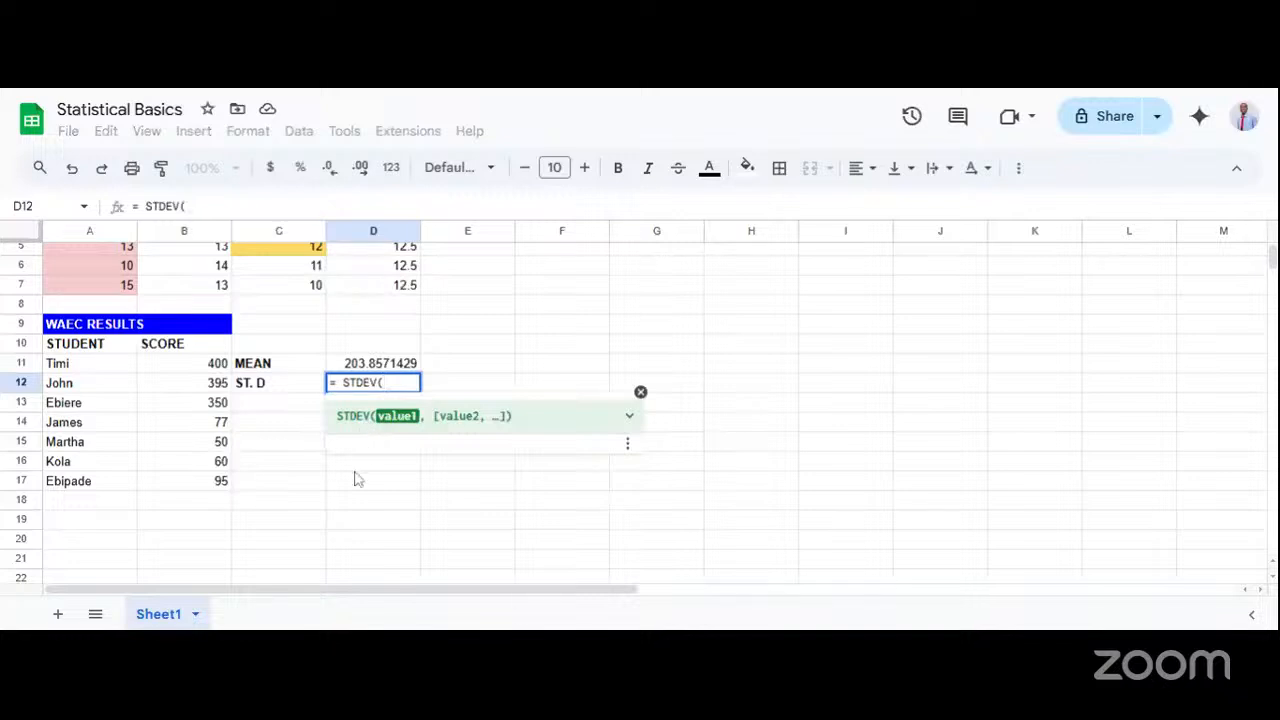
pyautogui.write('B')
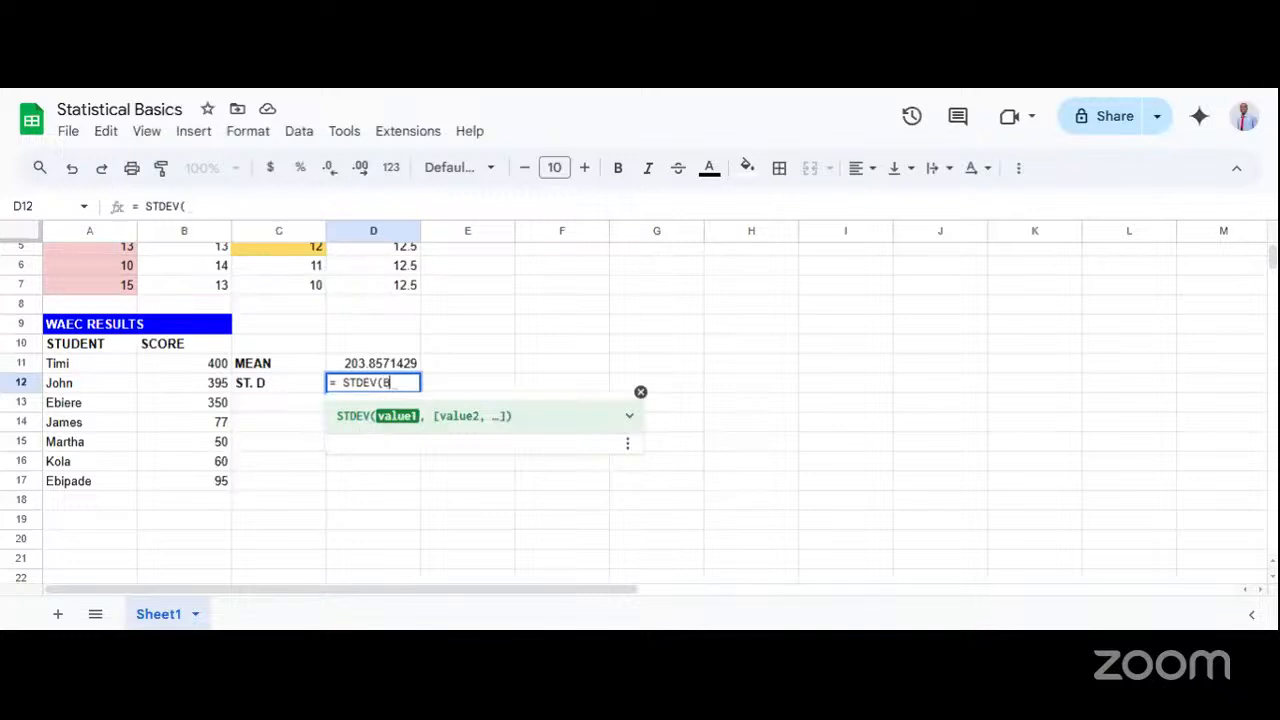
pyautogui.write('11')
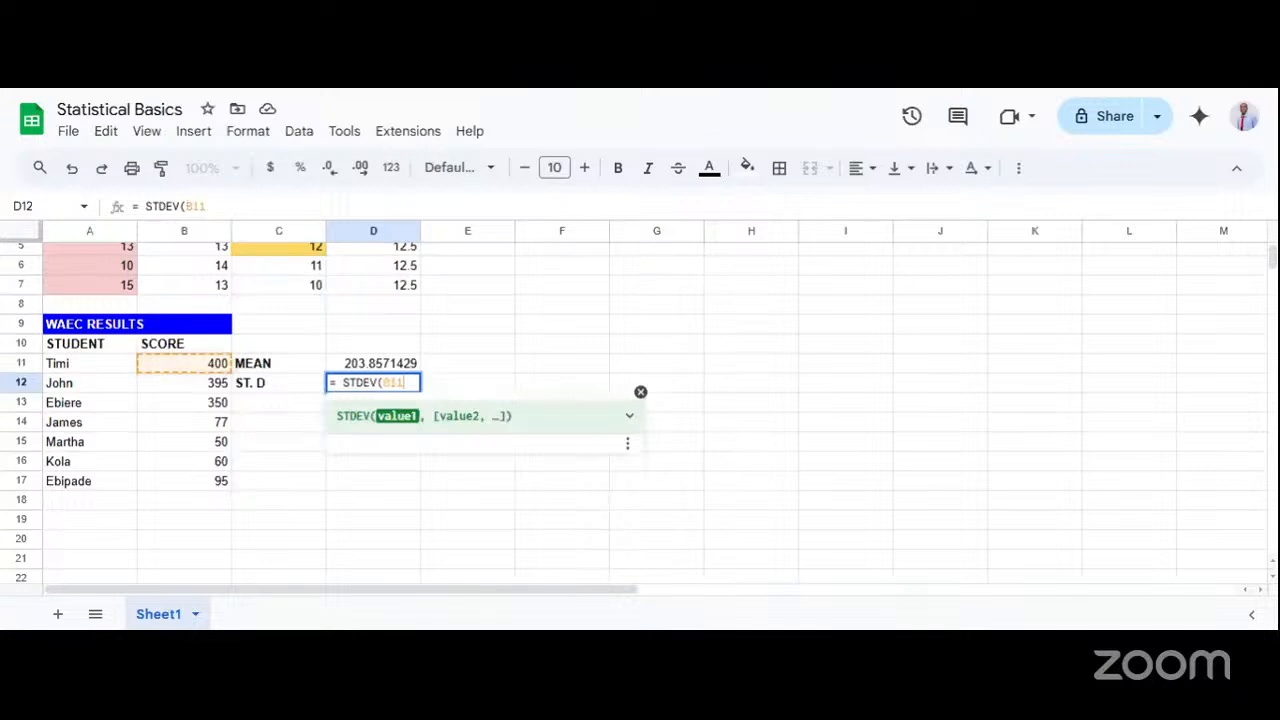
pyautogui.write(':')
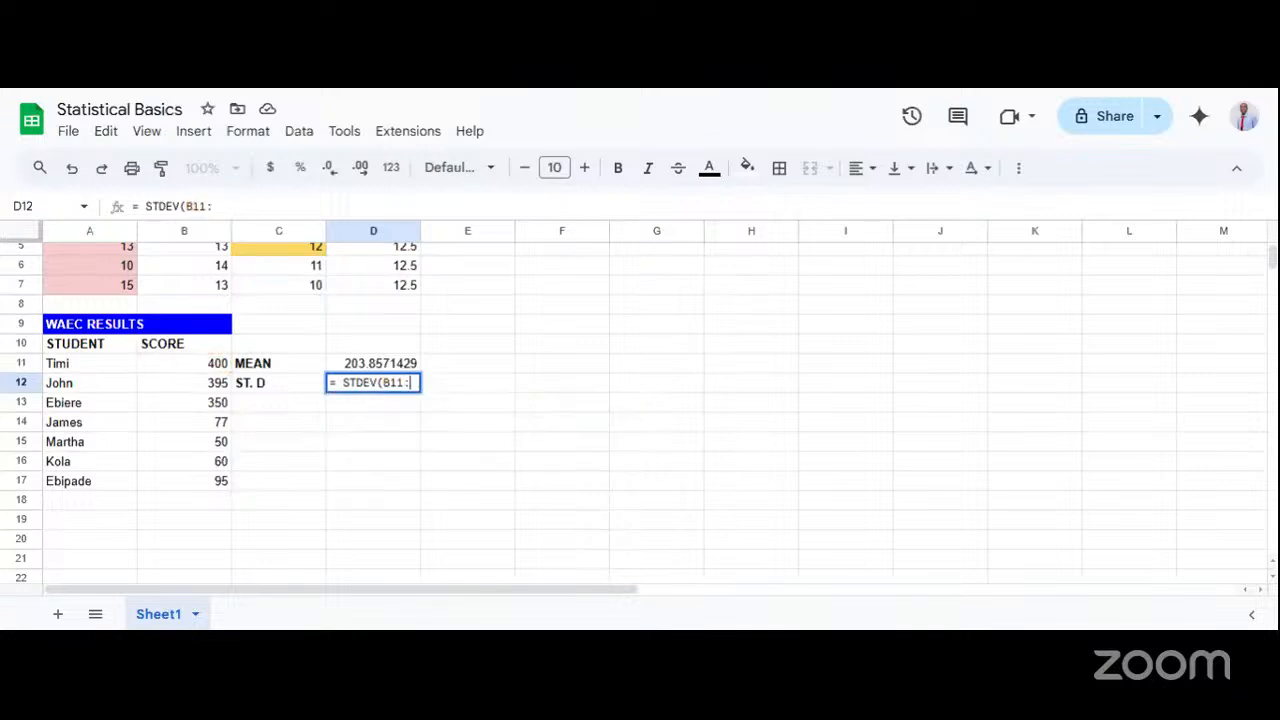
pyautogui.write('B17')
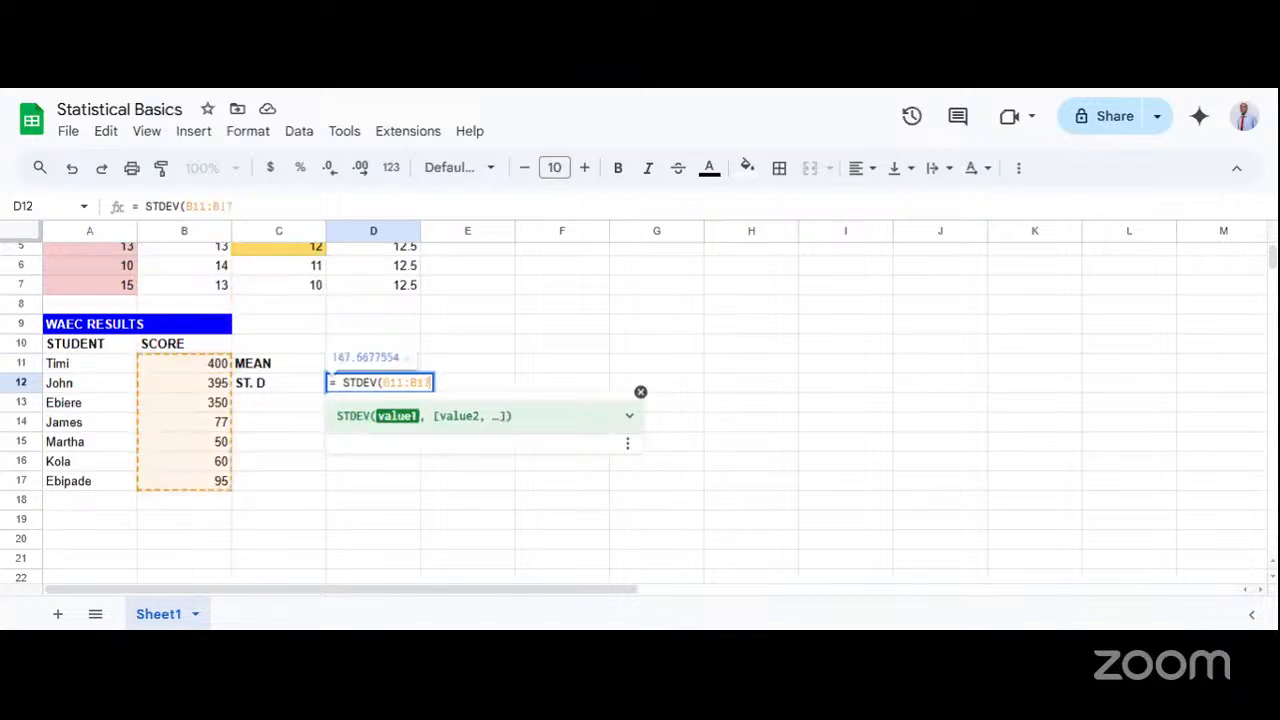
pyautogui.write(')')
pyautogui.press('Return')
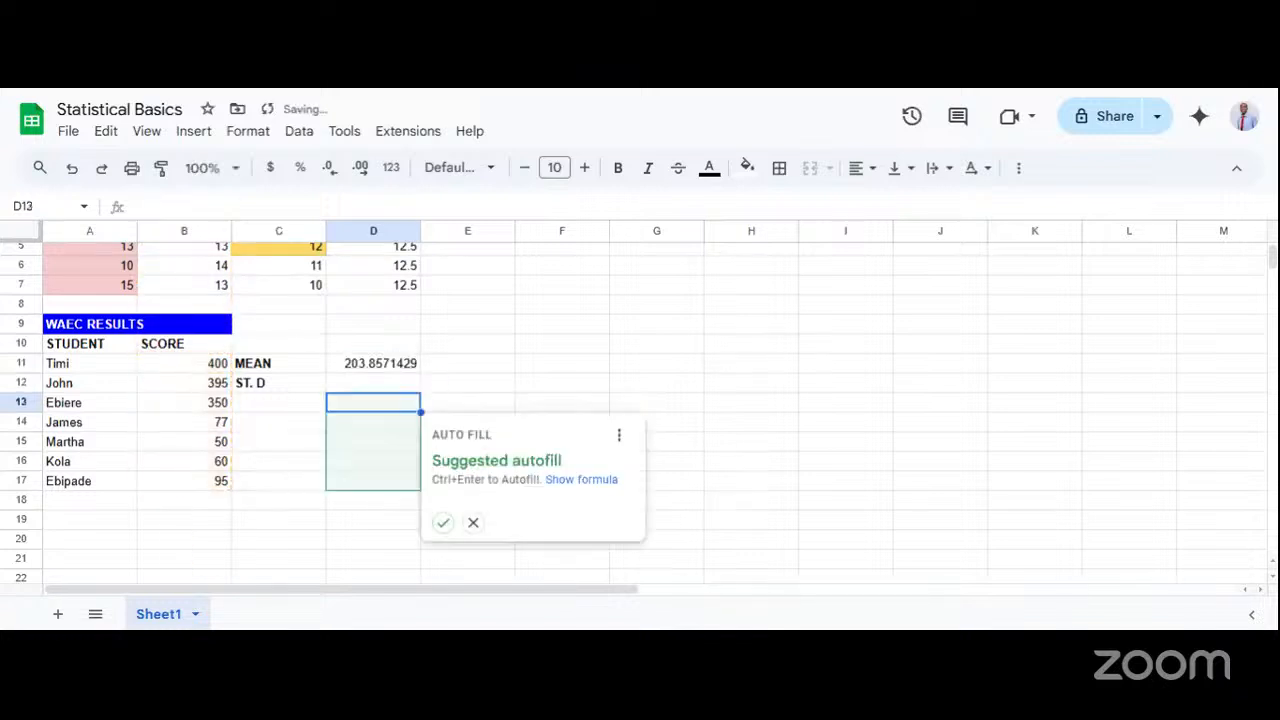
# Review the mean in D11 and the standard deviation formula in D12.
pyautogui.click(291, 390)
pyautogui.click(350, 352)
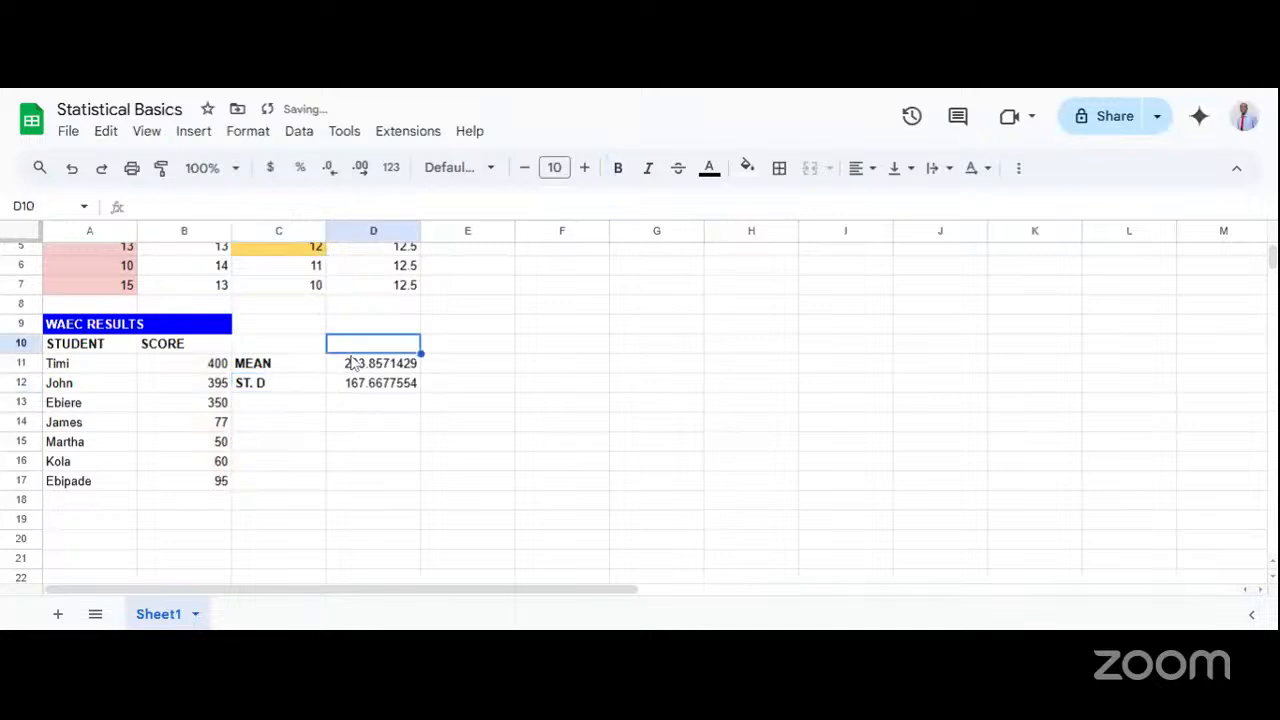
pyautogui.doubleClick(351, 359)
pyautogui.click(551, 405)
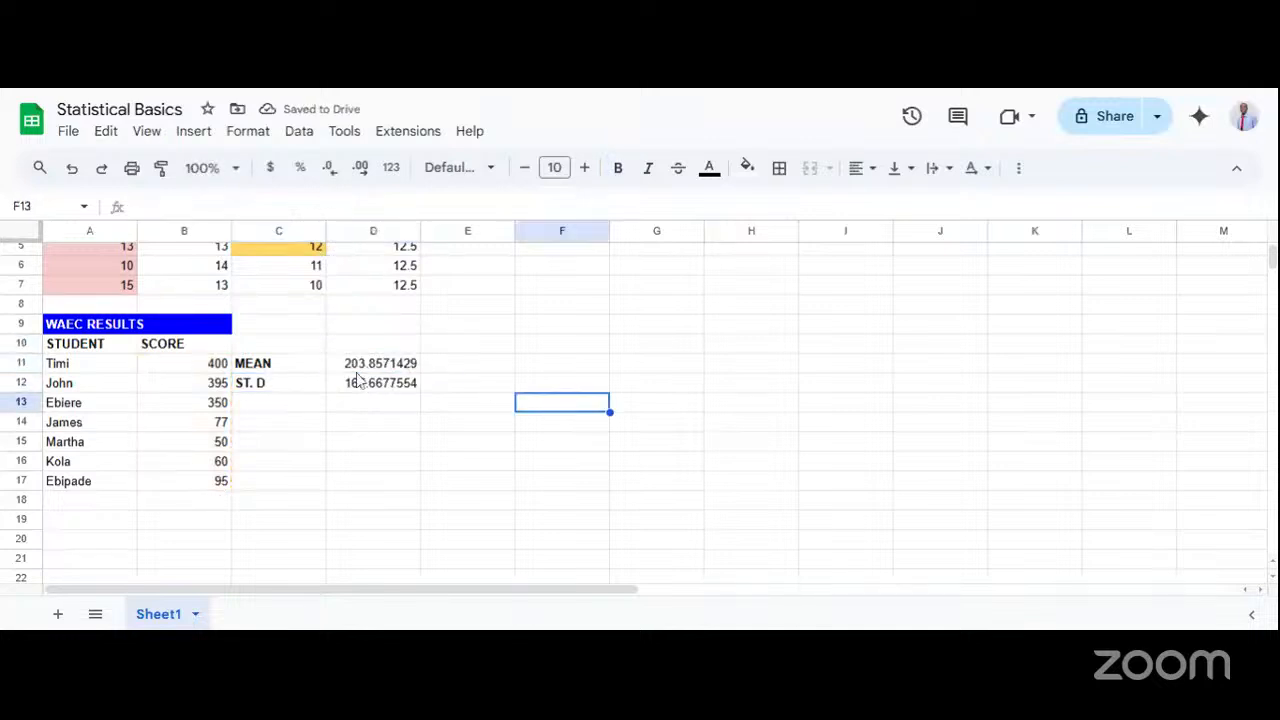
pyautogui.click(392, 393)
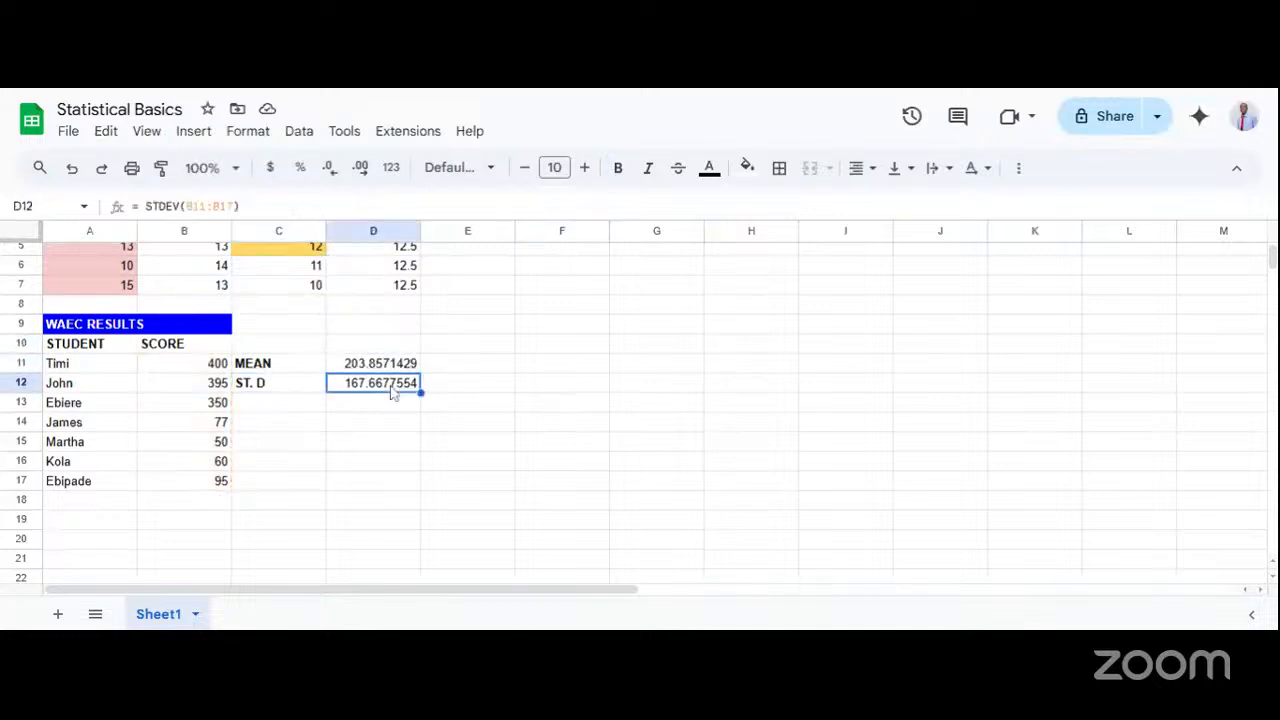
pyautogui.doubleClick(393, 392)
pyautogui.press('Return')
pyautogui.click(361, 390)
# Fill the score cells B11:B17 with light blue.
pyautogui.moveTo(214, 363)
pyautogui.mouseDown()
pyautogui.moveTo(172, 450)
pyautogui.moveTo(197, 484)
pyautogui.mouseUp()
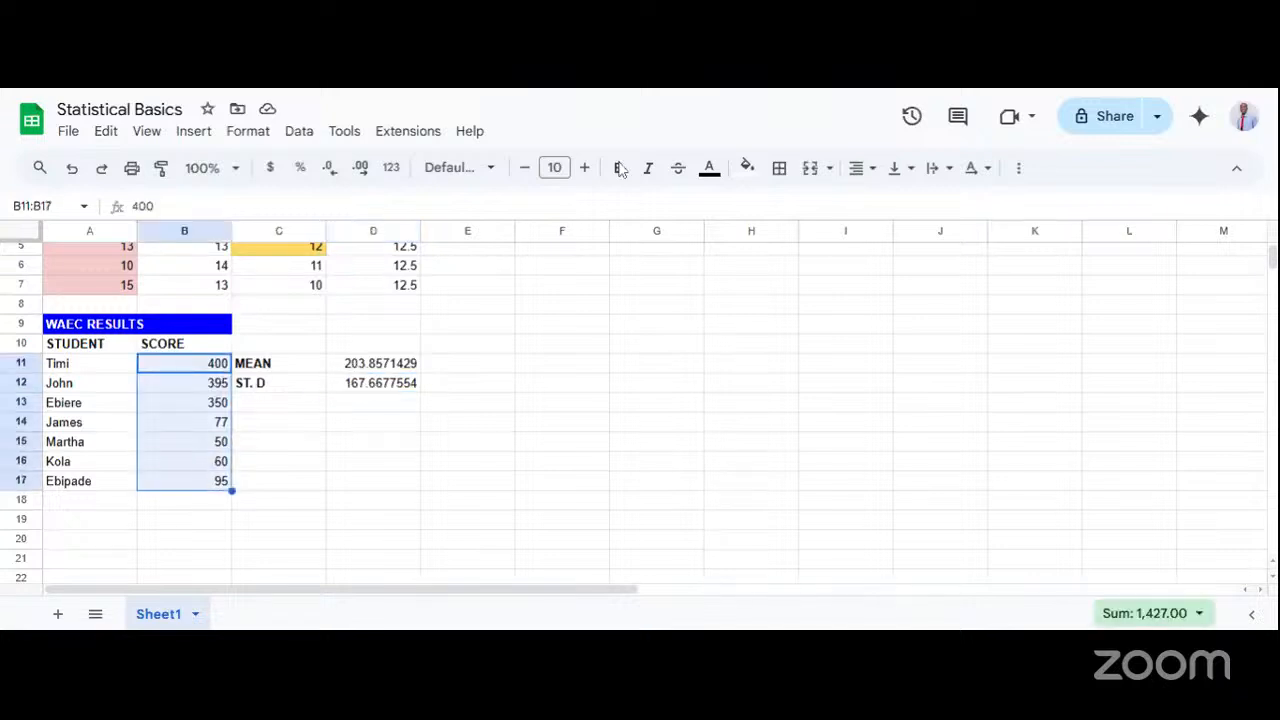
pyautogui.click(749, 168)
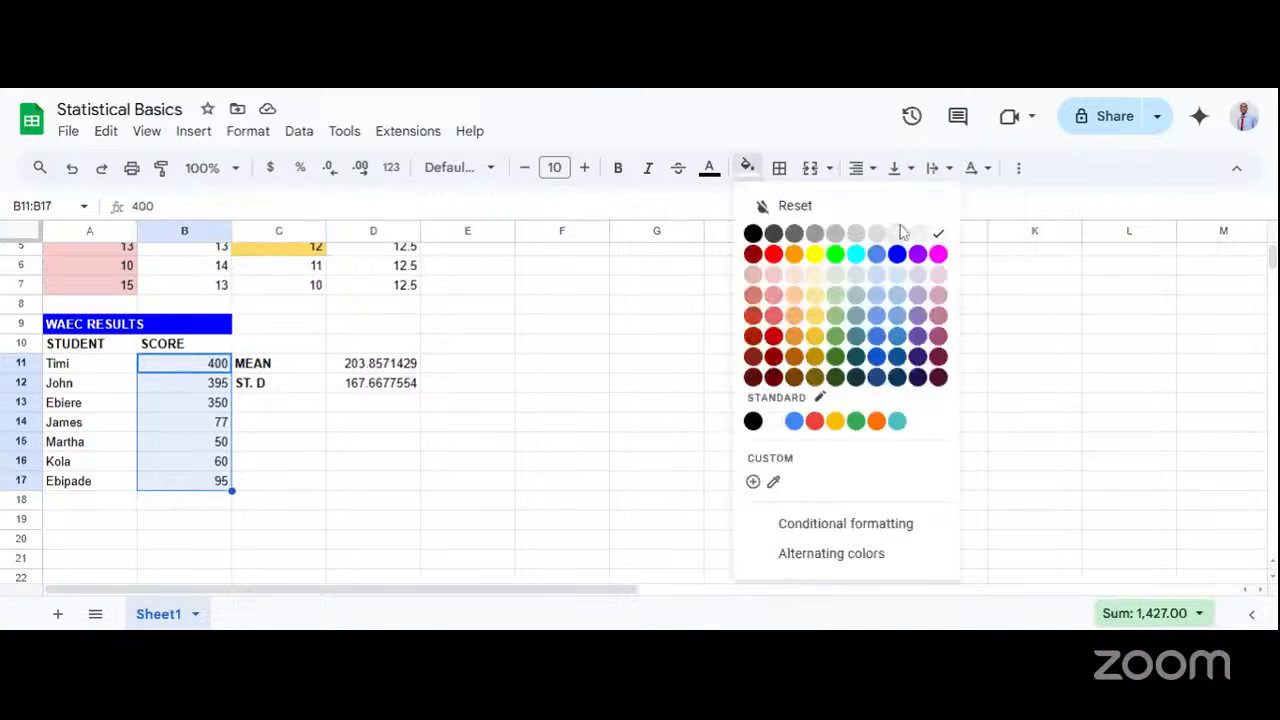
pyautogui.click(897, 295)
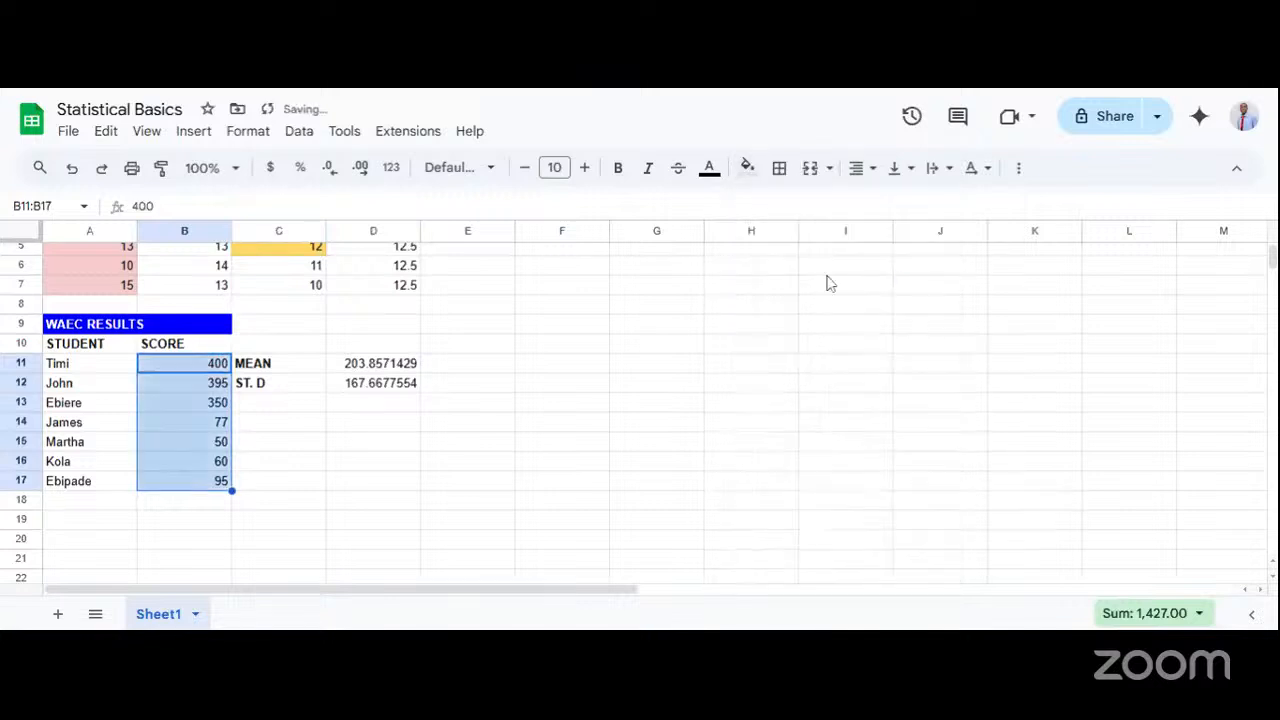
pyautogui.click(300, 428)
# Compare the scores in B11:B17 with the mean in D11 and the standard deviation in D12.
pyautogui.moveTo(183, 366); pyautogui.dragTo(194, 480)
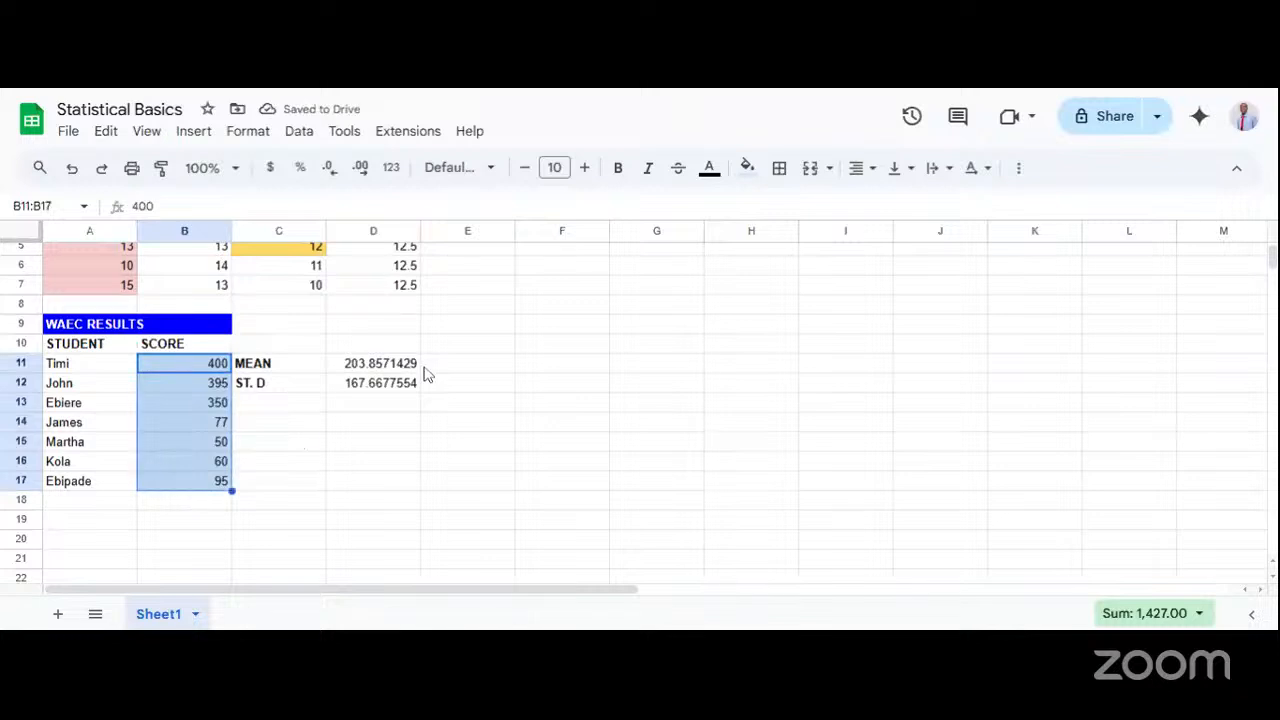
pyautogui.click(360, 390)
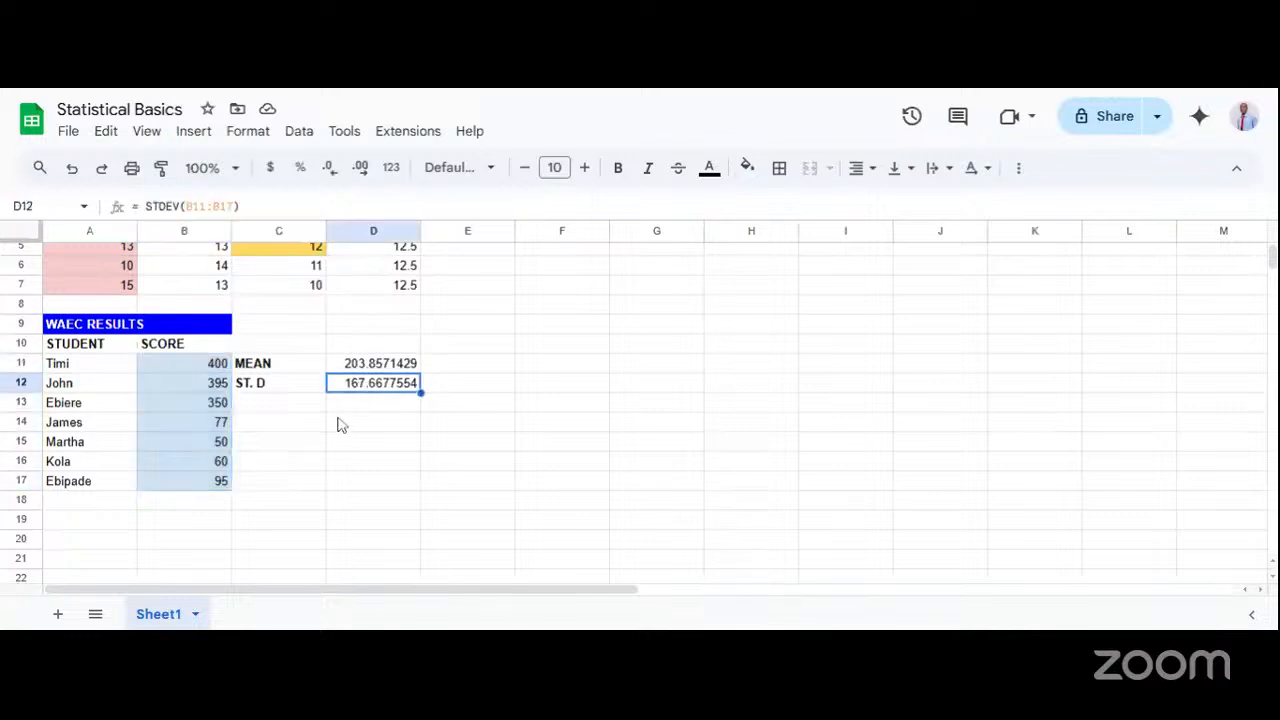
pyautogui.click(373, 366)
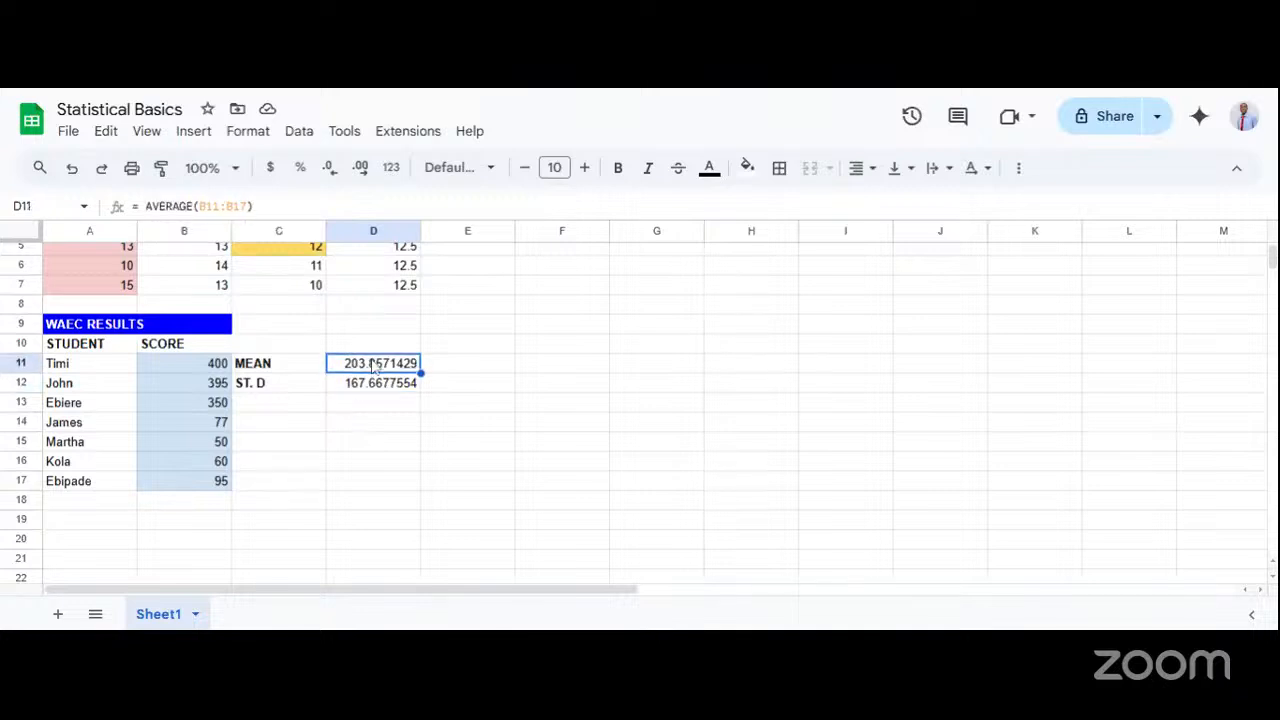
pyautogui.click(365, 385)
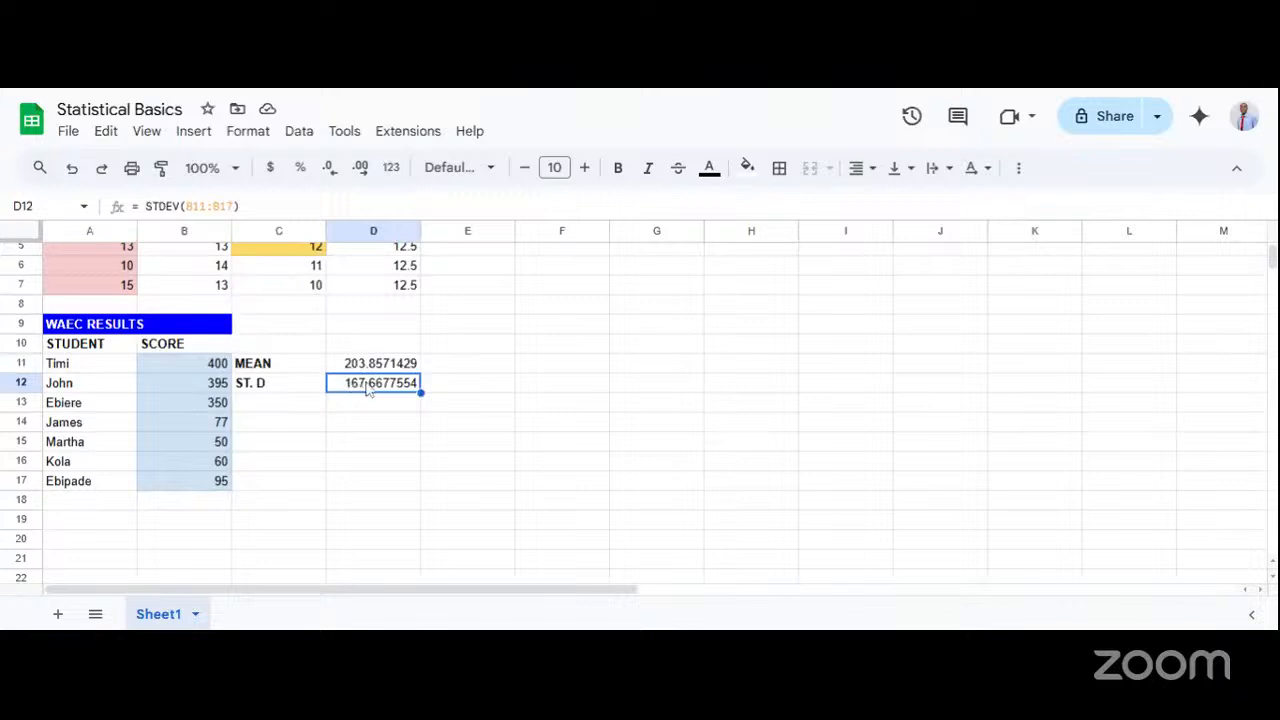
pyautogui.click(364, 371)
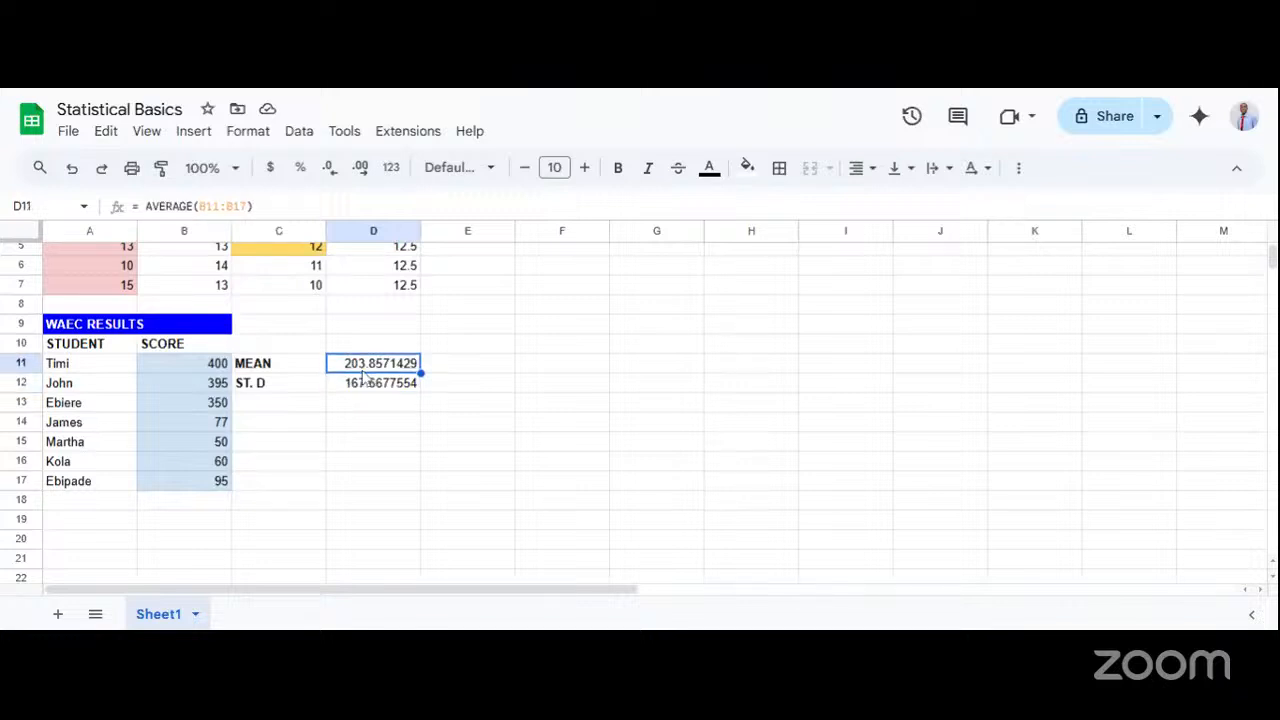
pyautogui.click(356, 386)
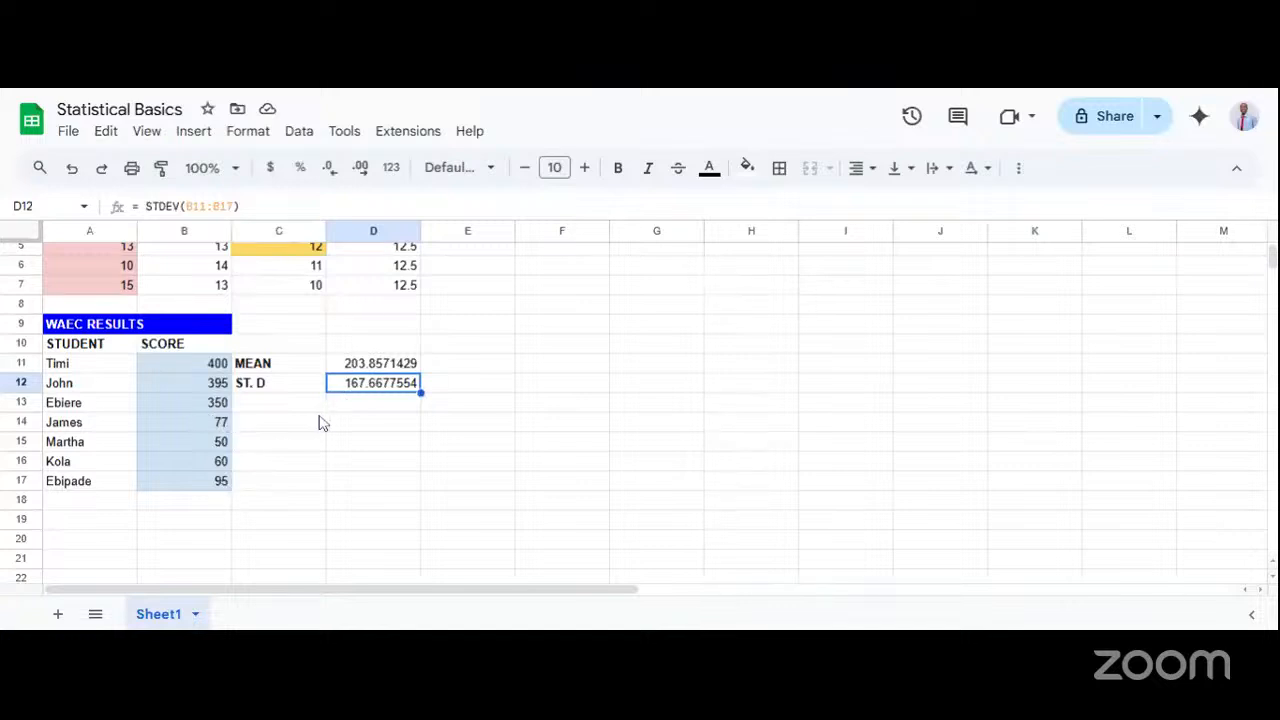
pyautogui.click(216, 364)
pyautogui.click(214, 383)
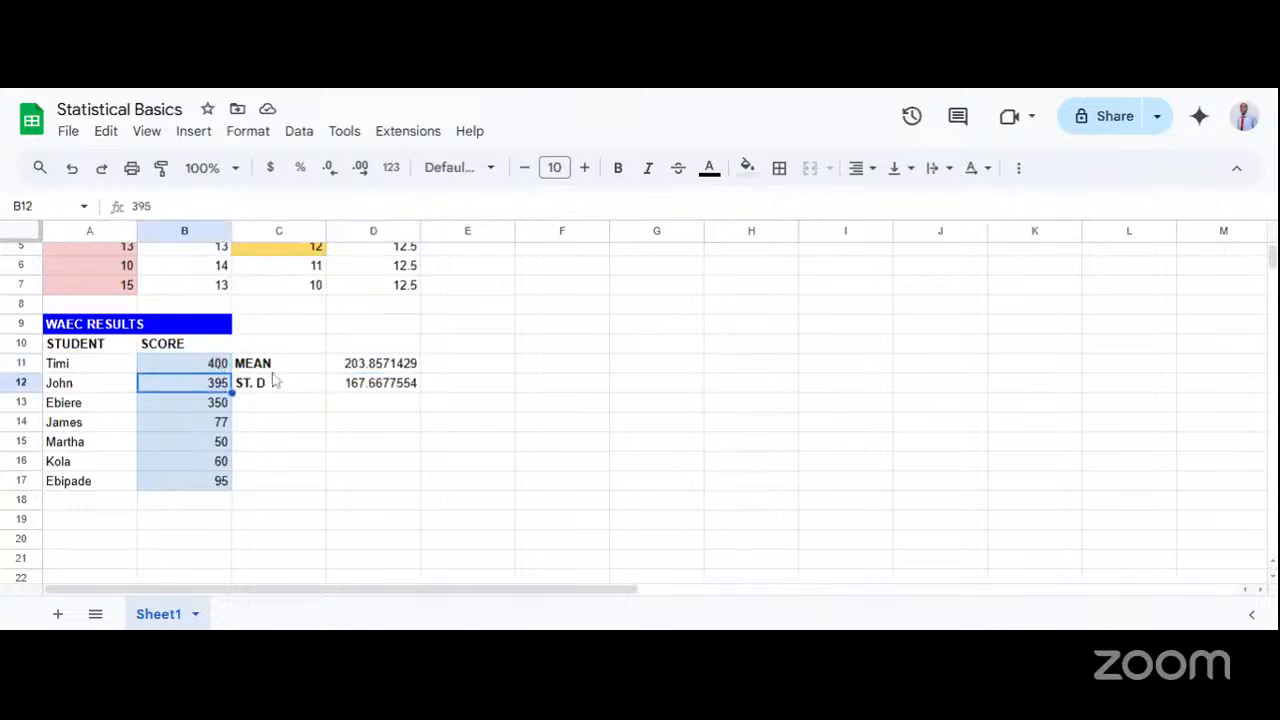
pyautogui.click(216, 402)
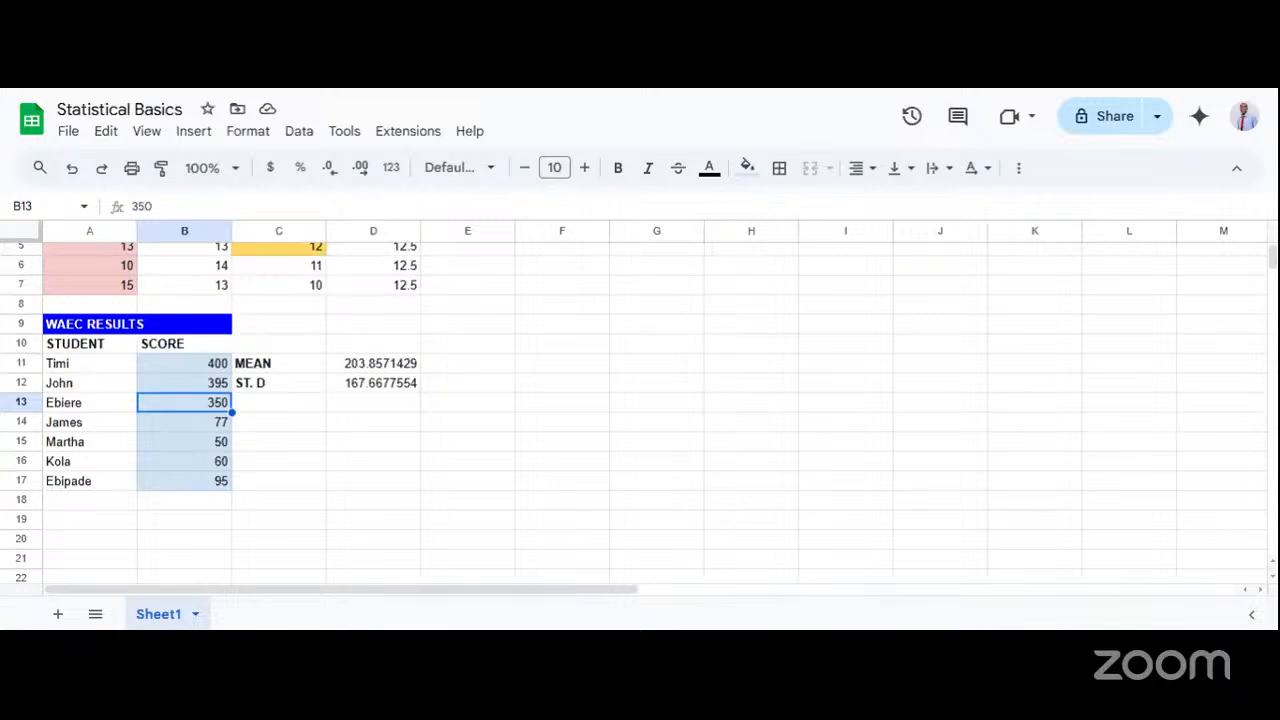
# Enter the sample values 2, 5, 3, 75 and 6 in cells F11:F15.
pyautogui.click(523, 377)
pyautogui.write('2')
pyautogui.press('Return')
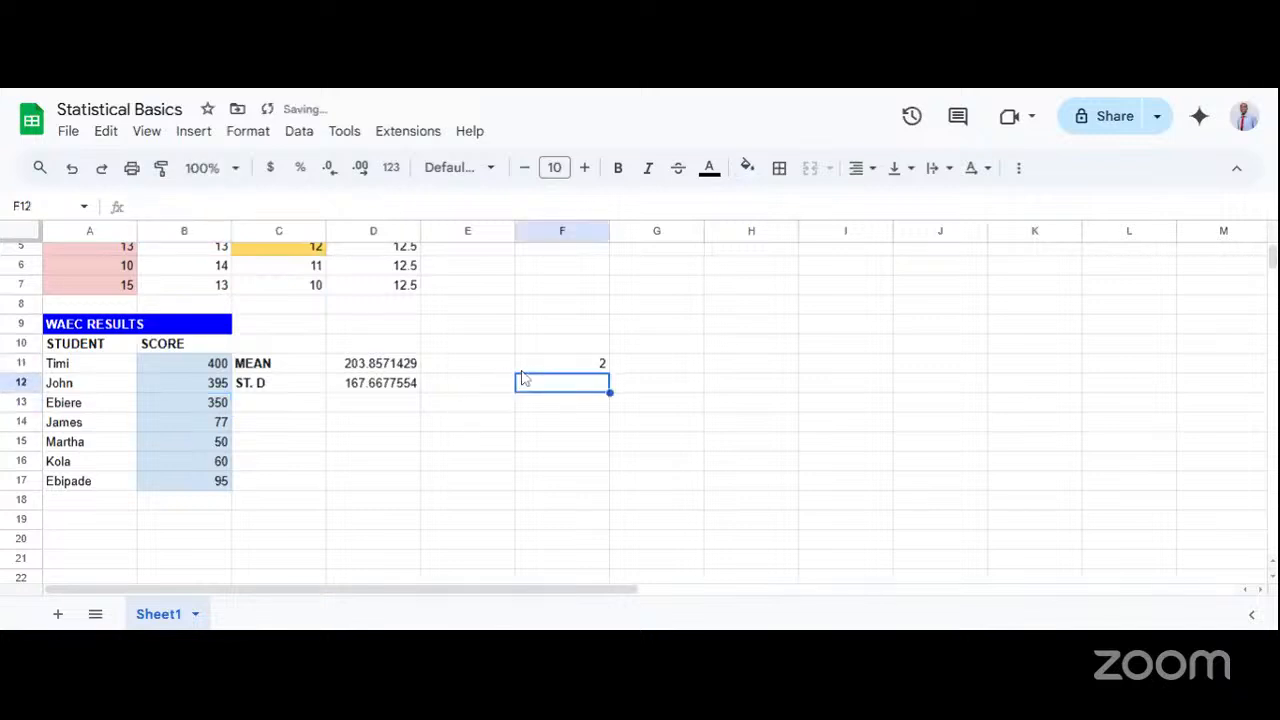
pyautogui.write('5')
pyautogui.press('Return')
pyautogui.write('3')
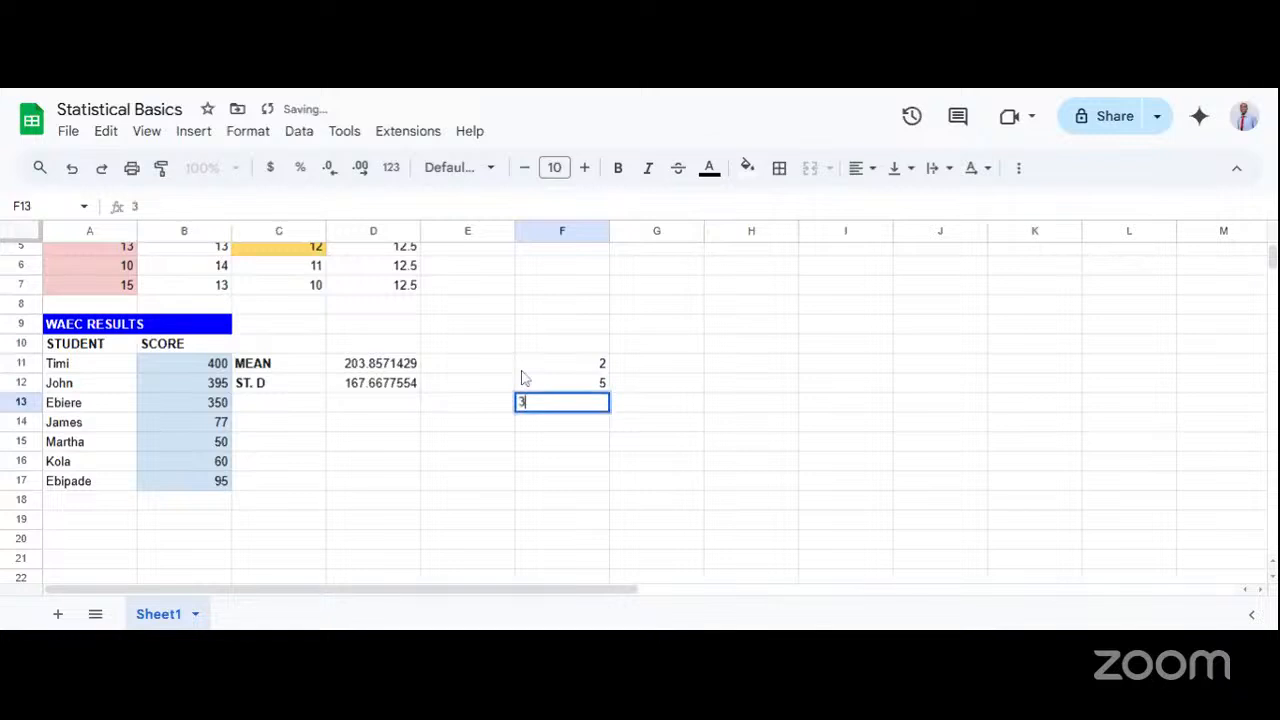
pyautogui.press('Return')
pyautogui.write('75')
pyautogui.press('Return')
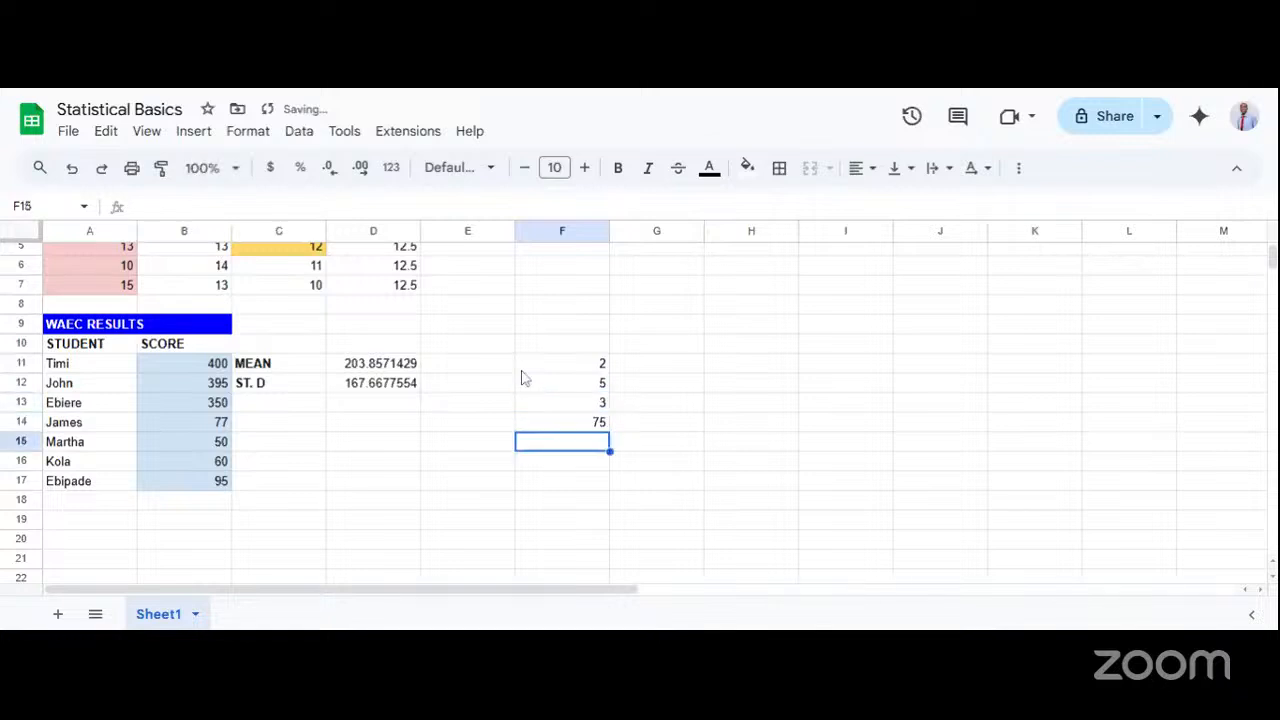
pyautogui.write('6')
pyautogui.click(674, 406)
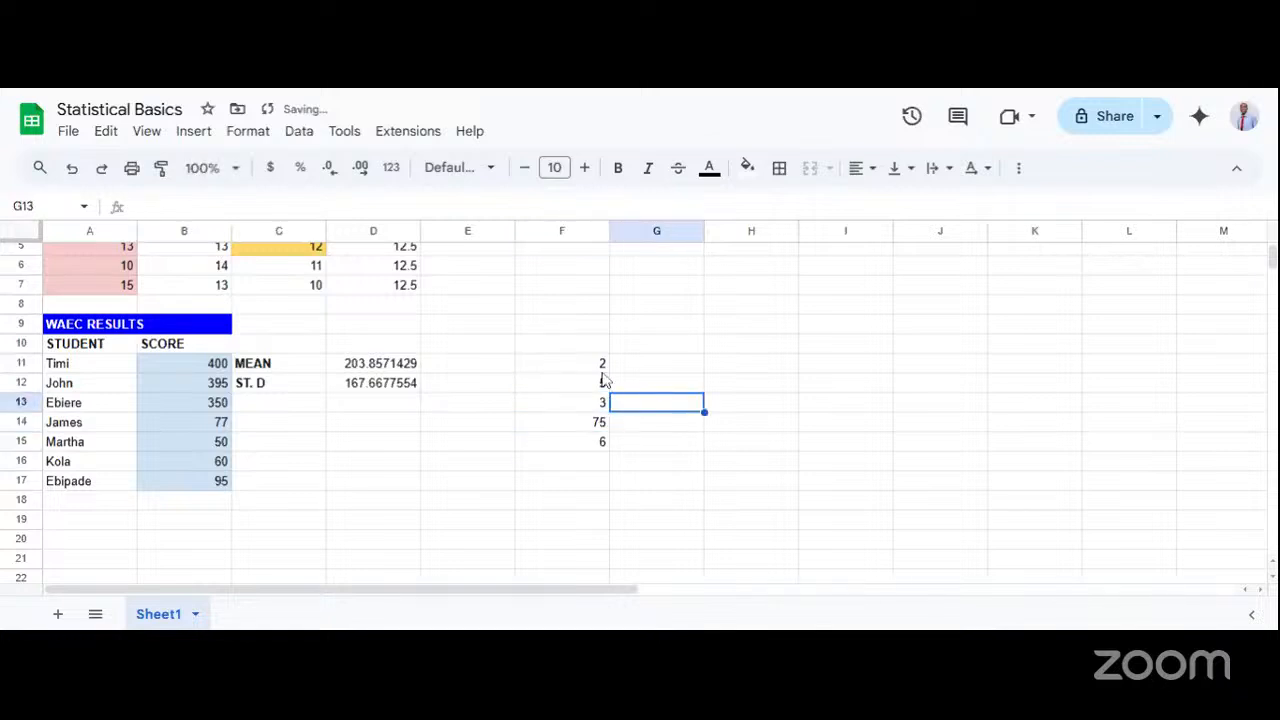
# Examine the sample values in F11:F15, contrasting the outlier in F14 with the small numbers around it.
pyautogui.moveTo(600, 364); pyautogui.dragTo(591, 443)
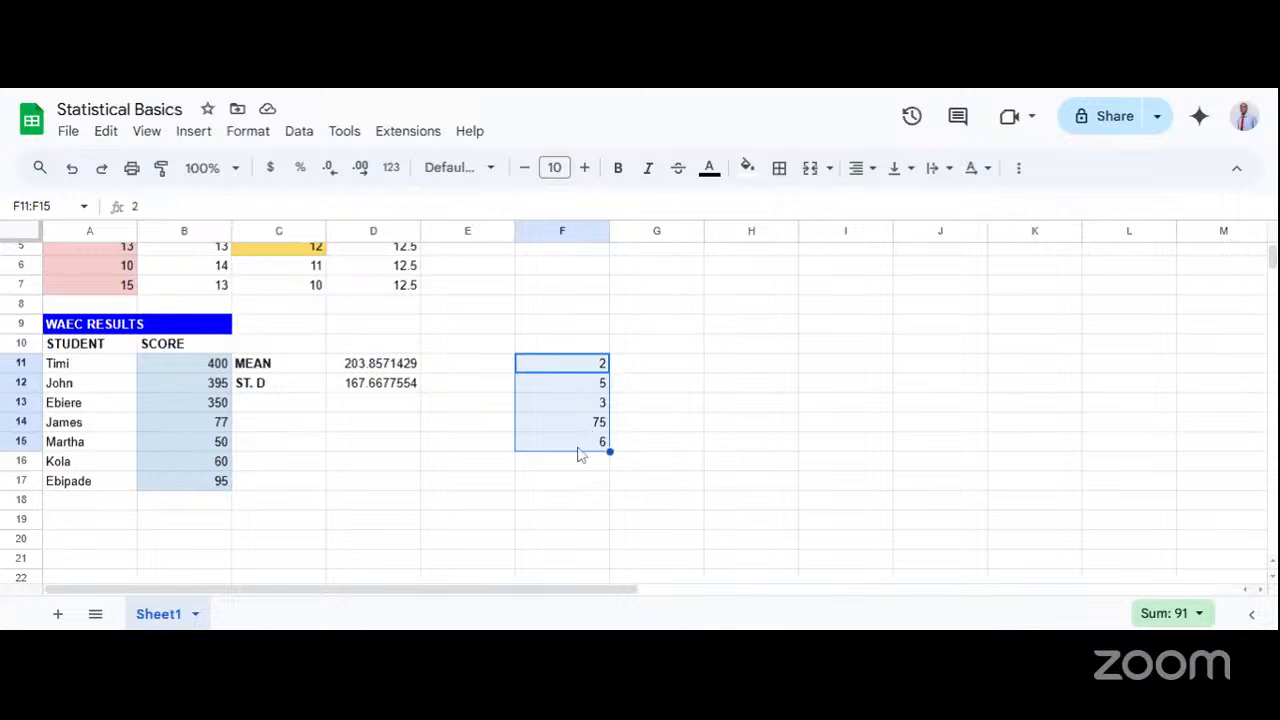
pyautogui.click(659, 410)
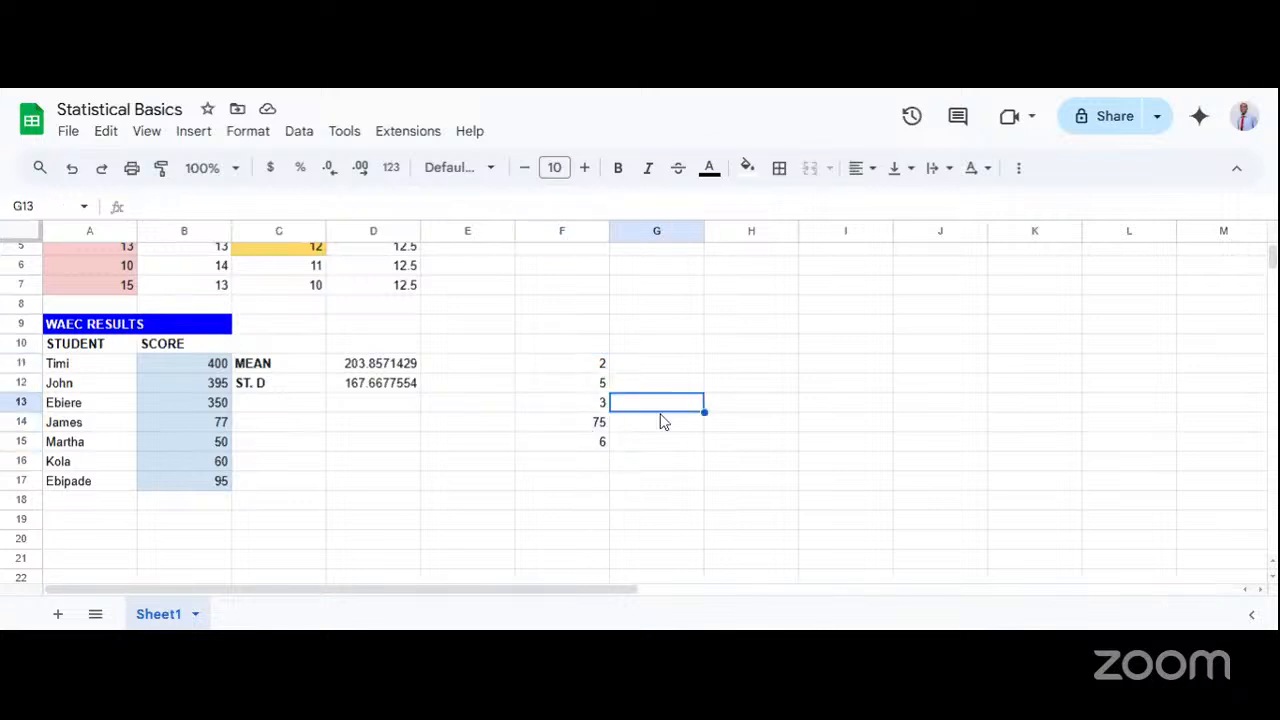
pyautogui.click(584, 368)
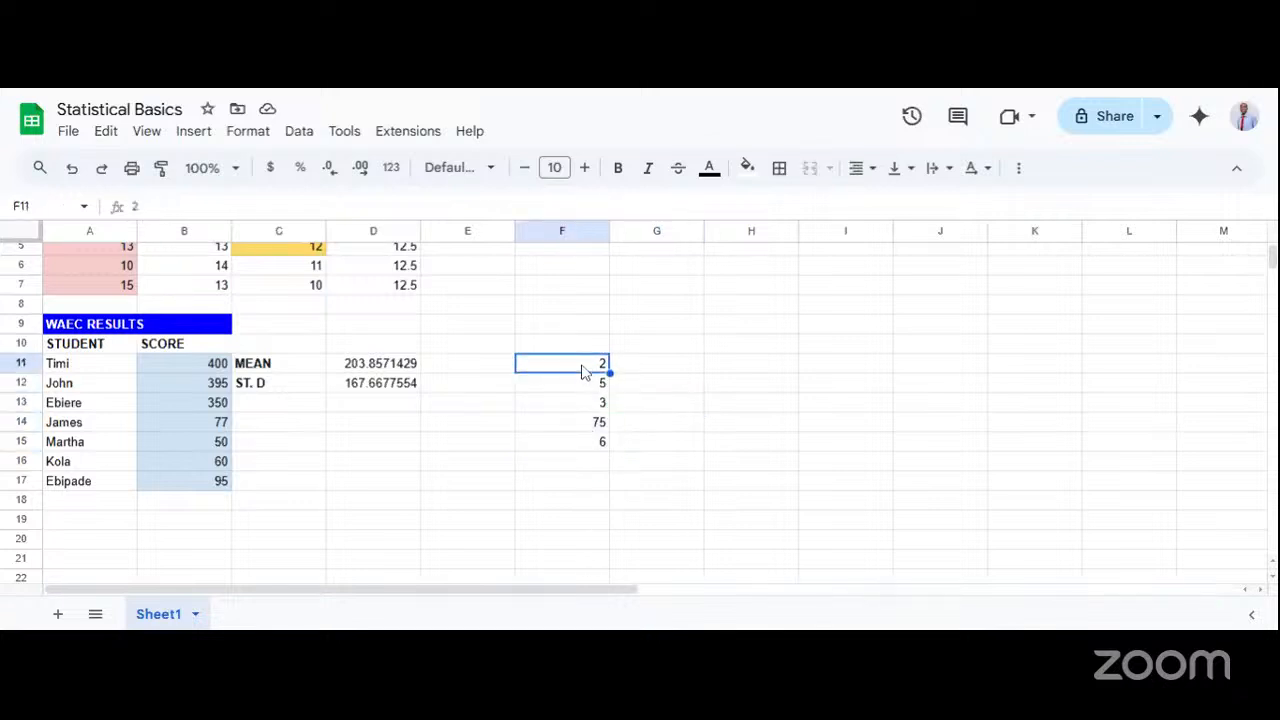
pyautogui.click(585, 390)
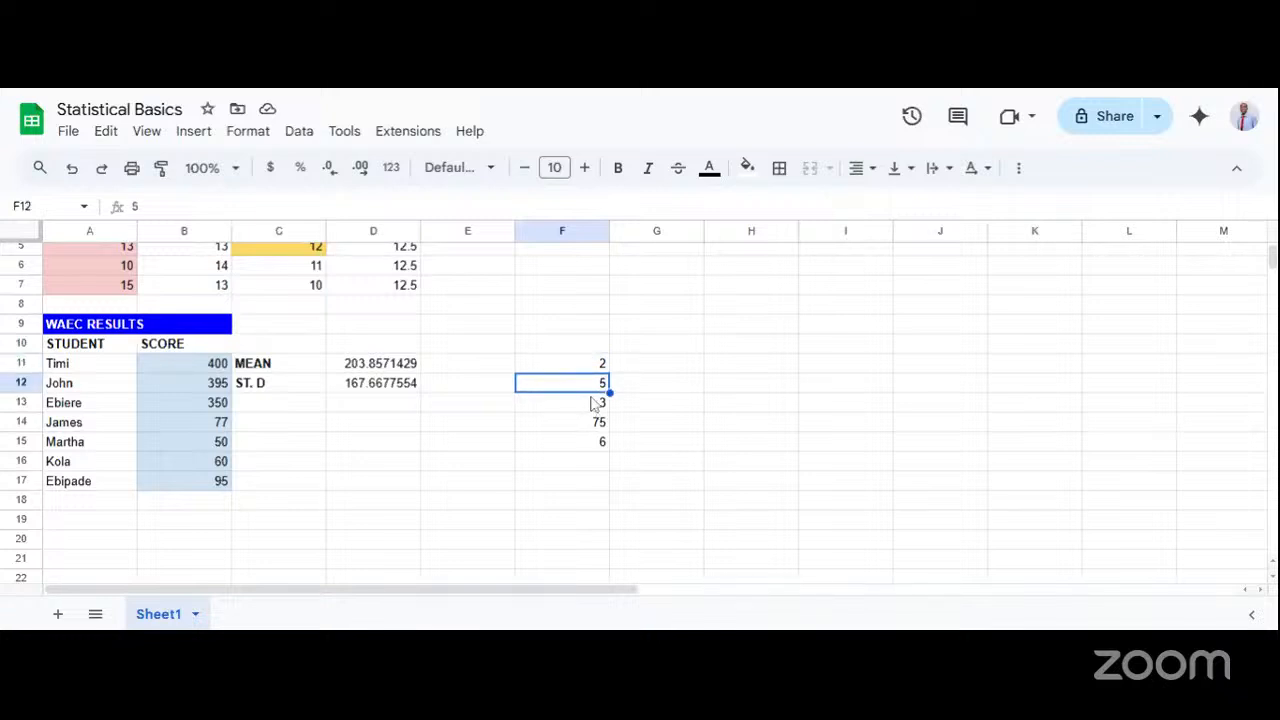
pyautogui.click(591, 409)
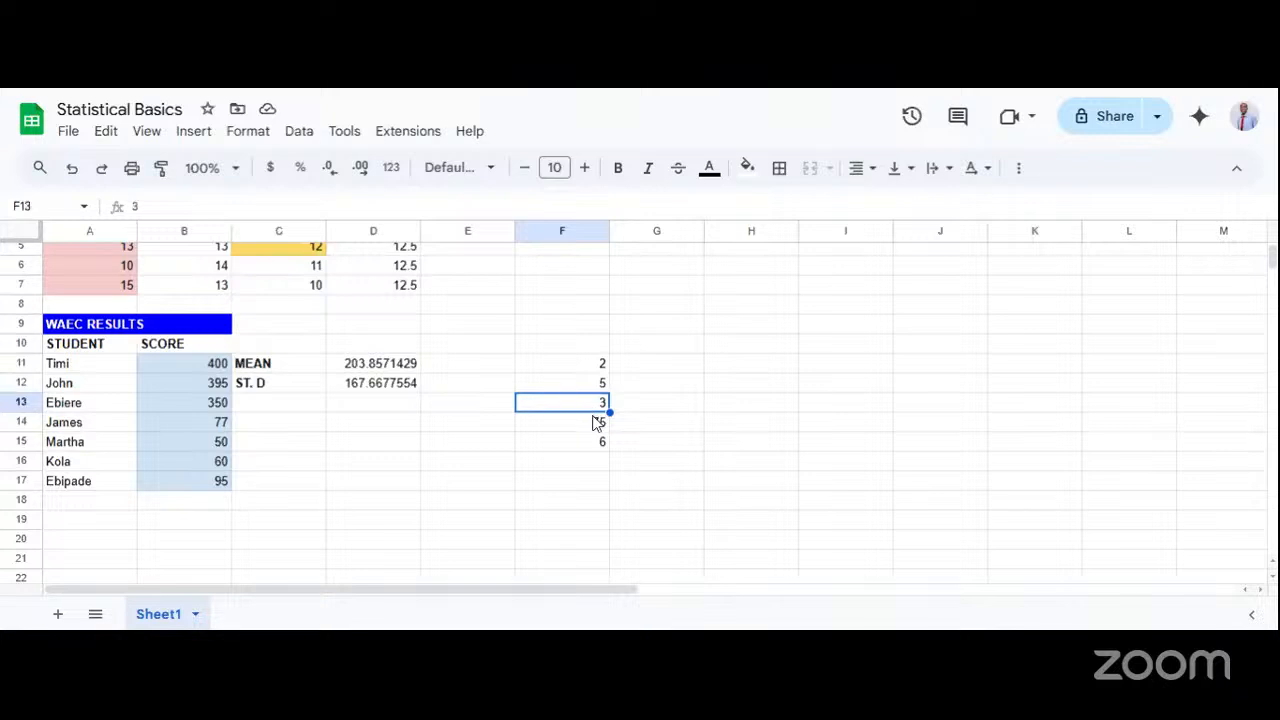
pyautogui.click(592, 445)
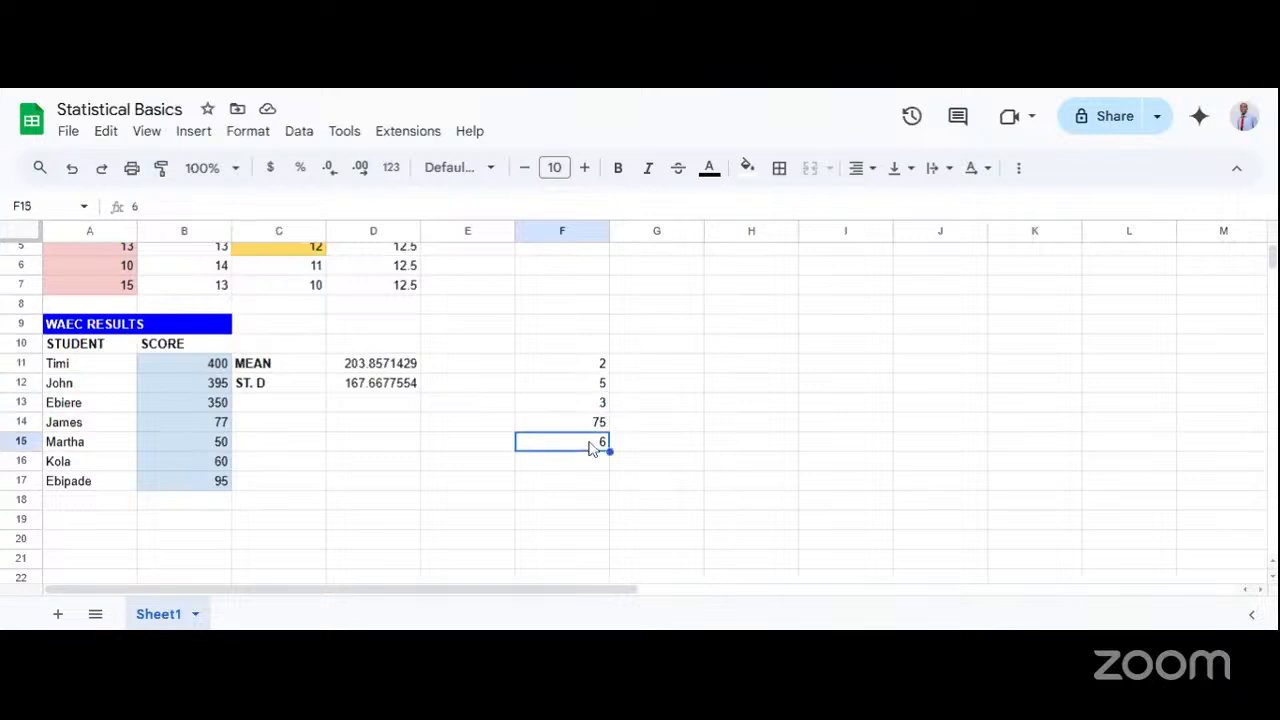
pyautogui.click(597, 425)
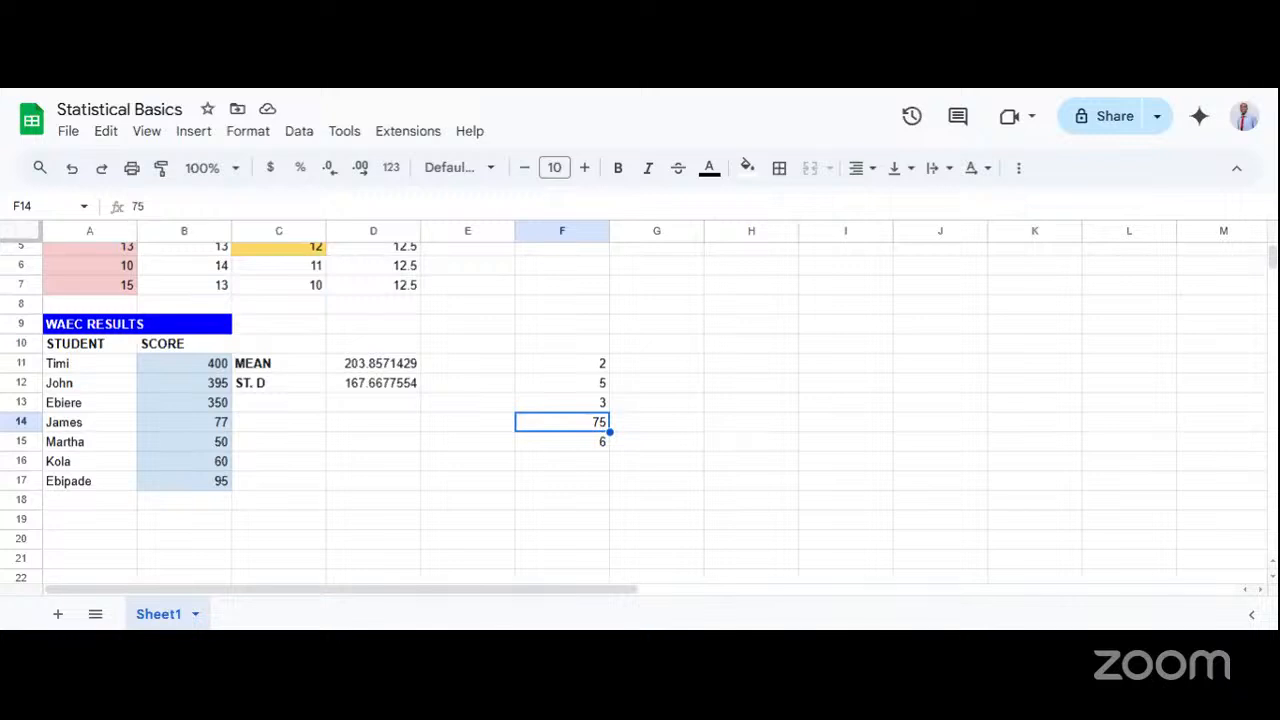
pyautogui.click(580, 383)
pyautogui.click(585, 423)
# Calculate the mean of the sample values F11:F15 in cell G11 with the AVERAGE function.
pyautogui.click(640, 366)
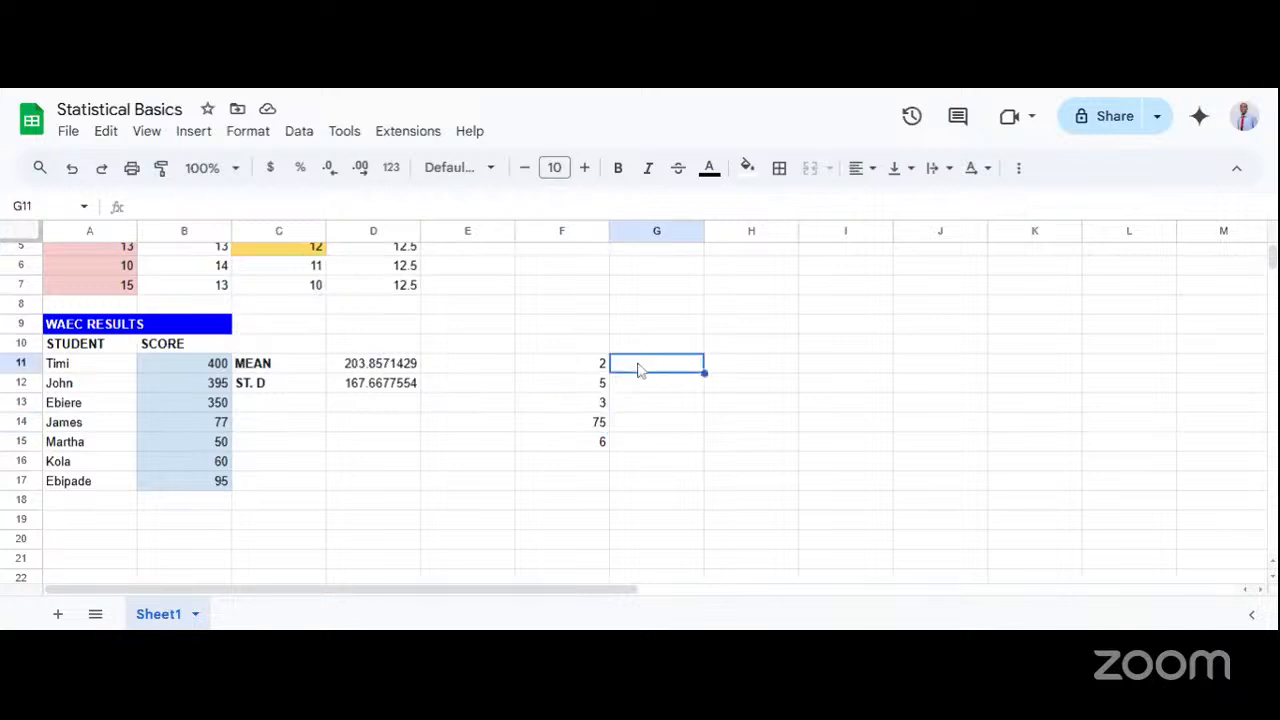
pyautogui.write('=')
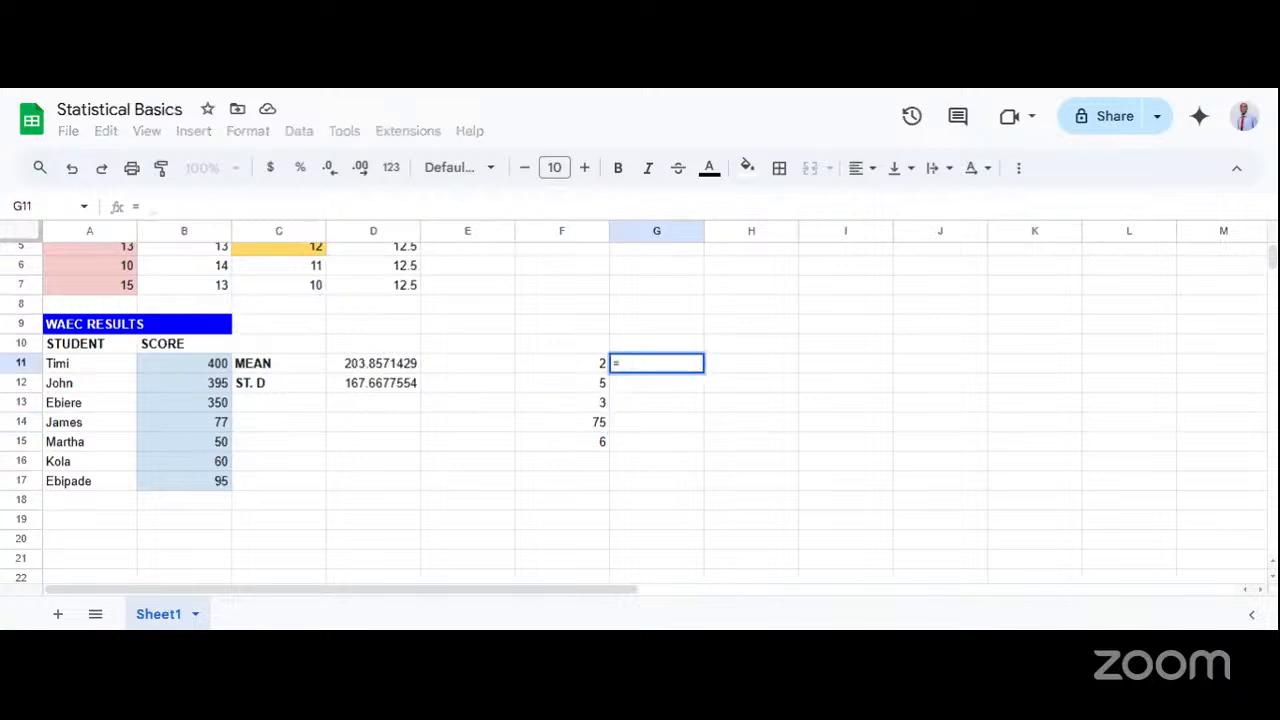
pyautogui.write(' MEAN')
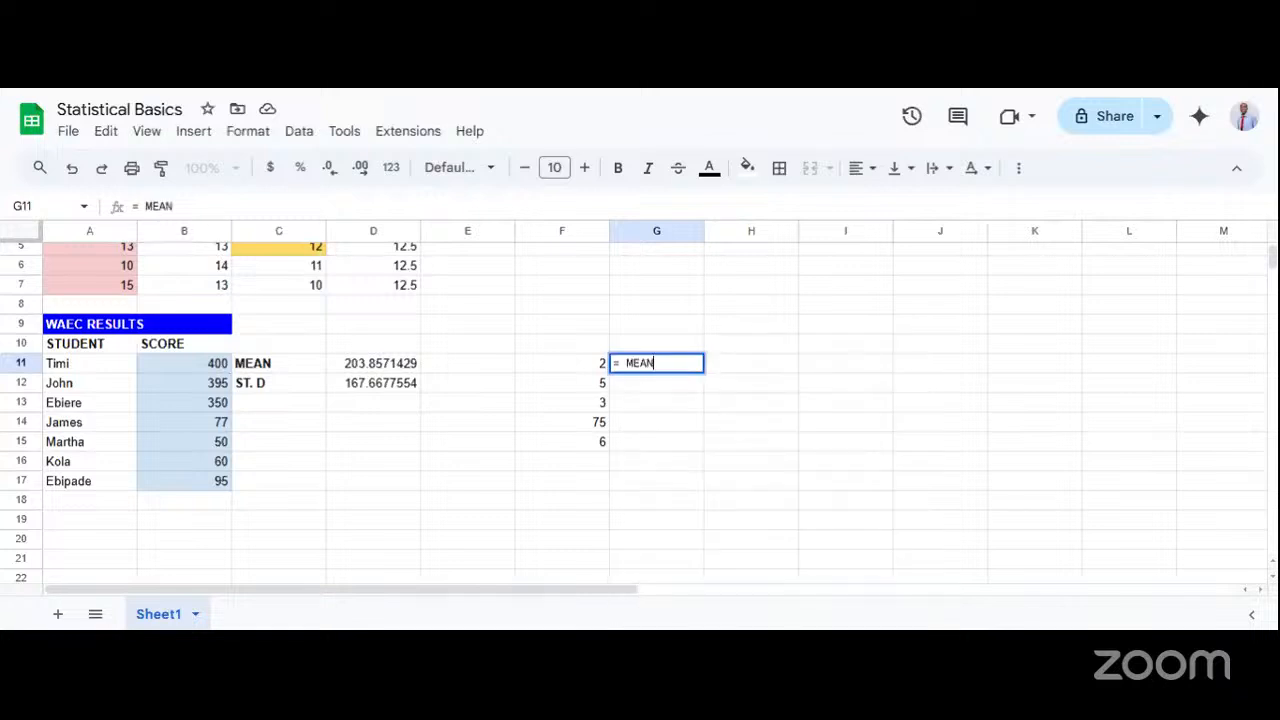
pyautogui.write('(')
pyautogui.press('BackSpace')
pyautogui.press('BackSpace')
pyautogui.press('BackSpace')
pyautogui.press('BackSpace')
pyautogui.press('BackSpace')
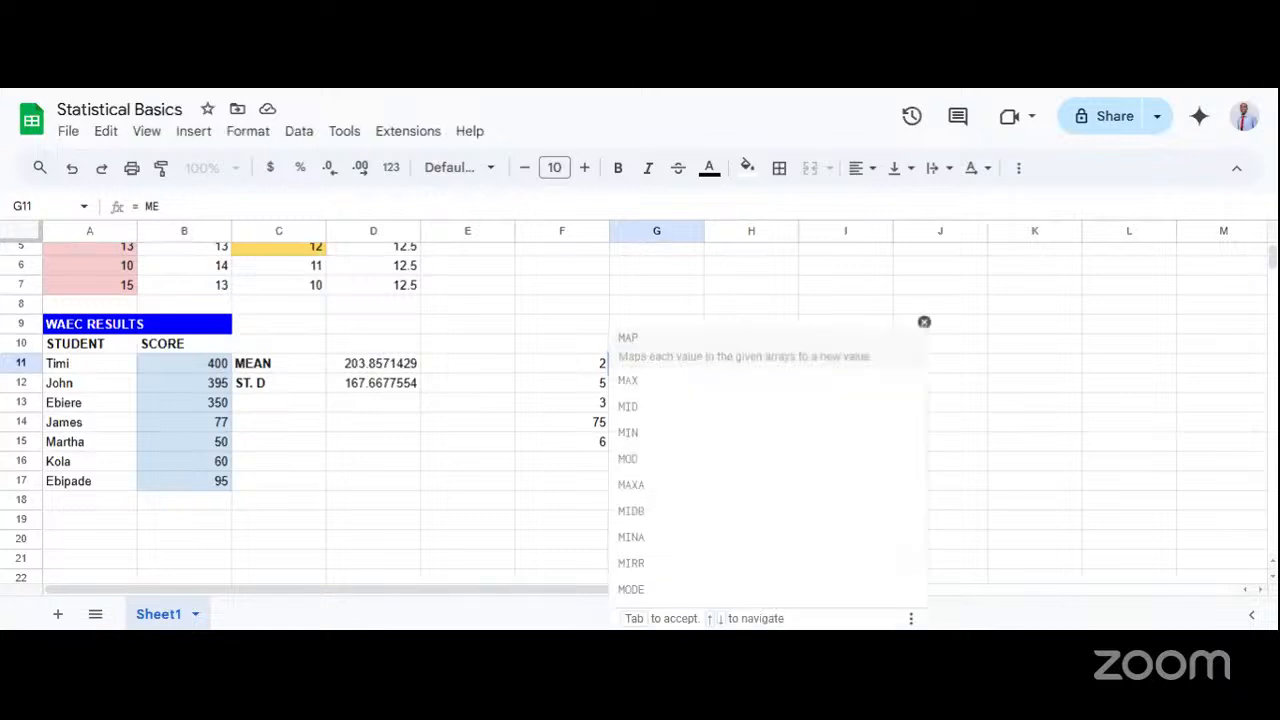
pyautogui.write('AVERA')
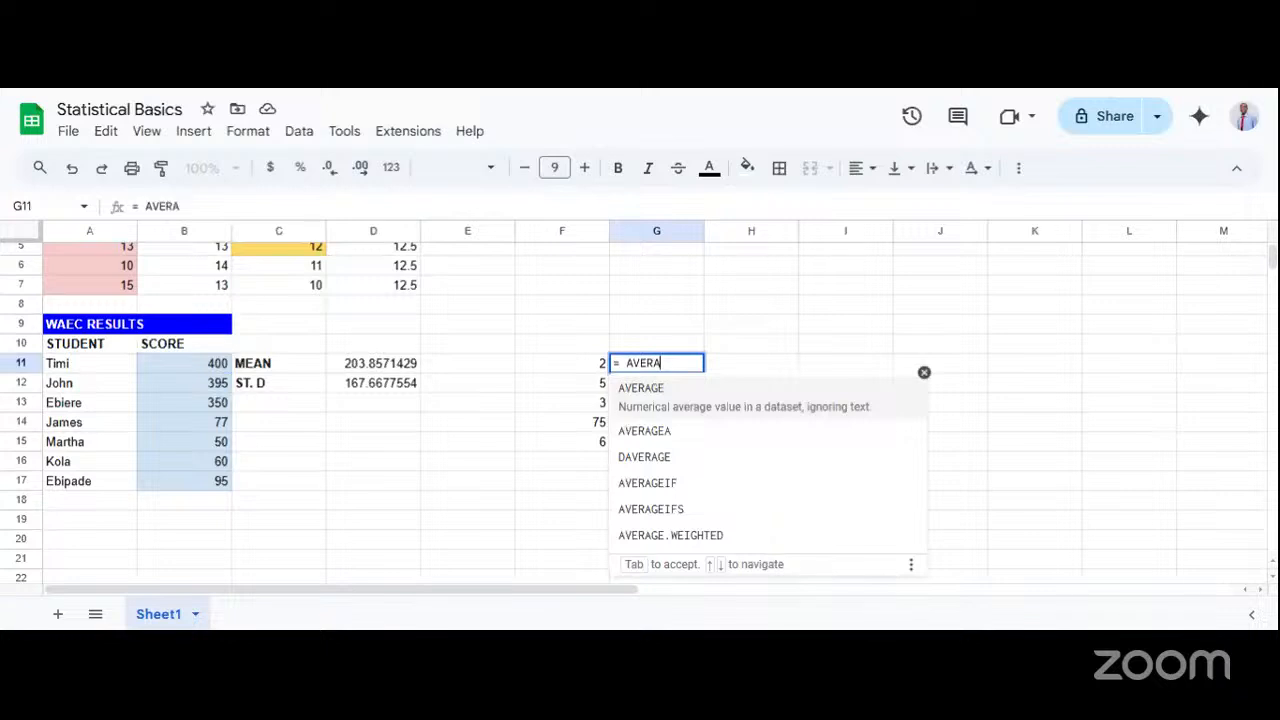
pyautogui.click(658, 402)
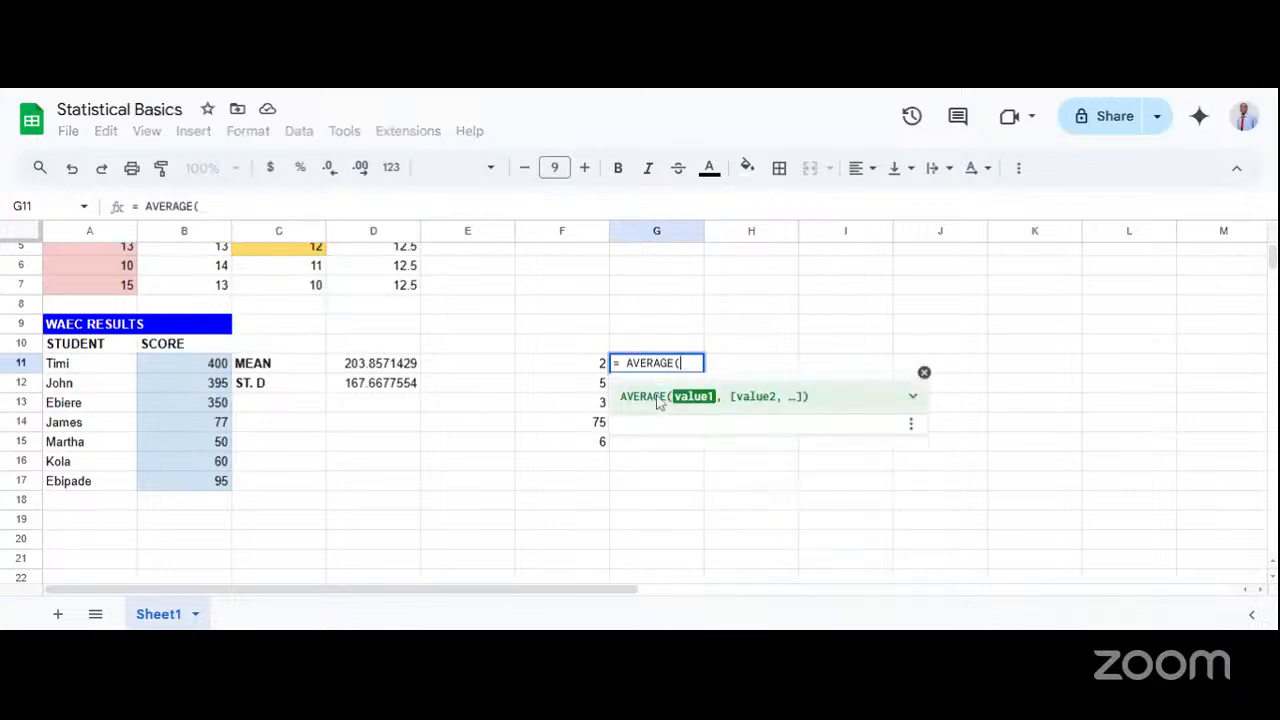
pyautogui.write('F')
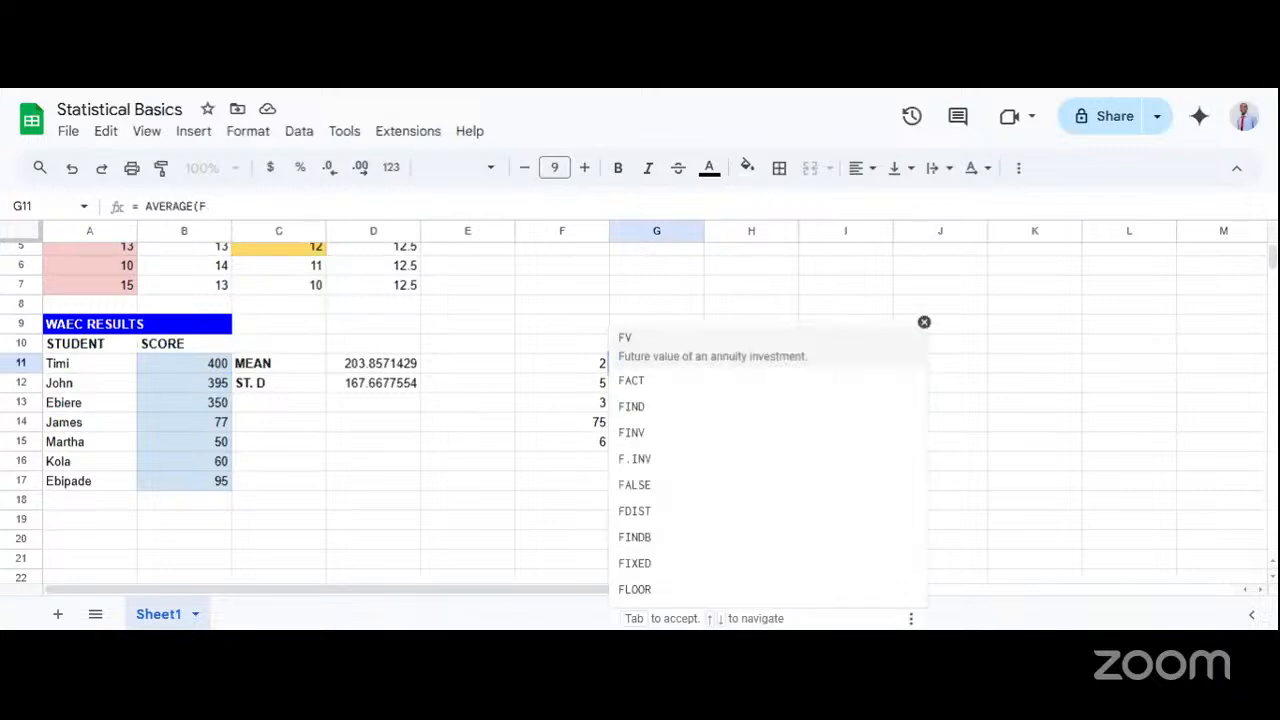
pyautogui.press('BackSpace')
pyautogui.write('F11:')
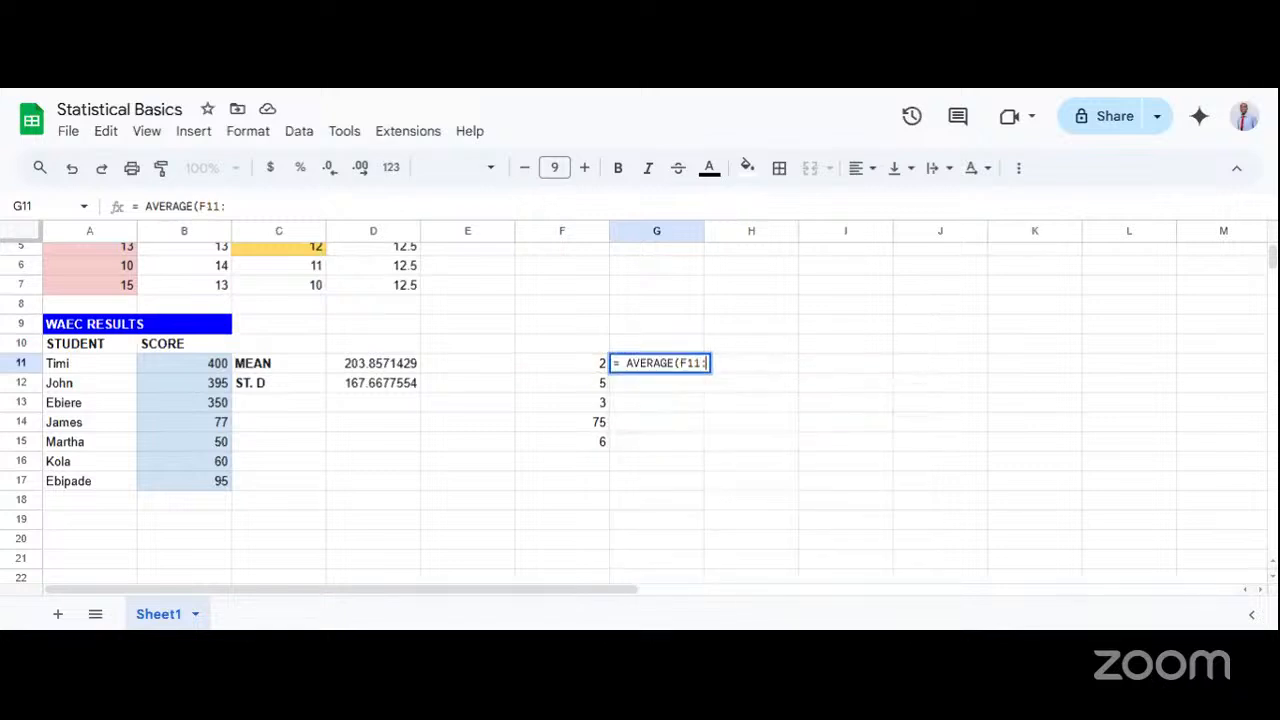
pyautogui.write('F')
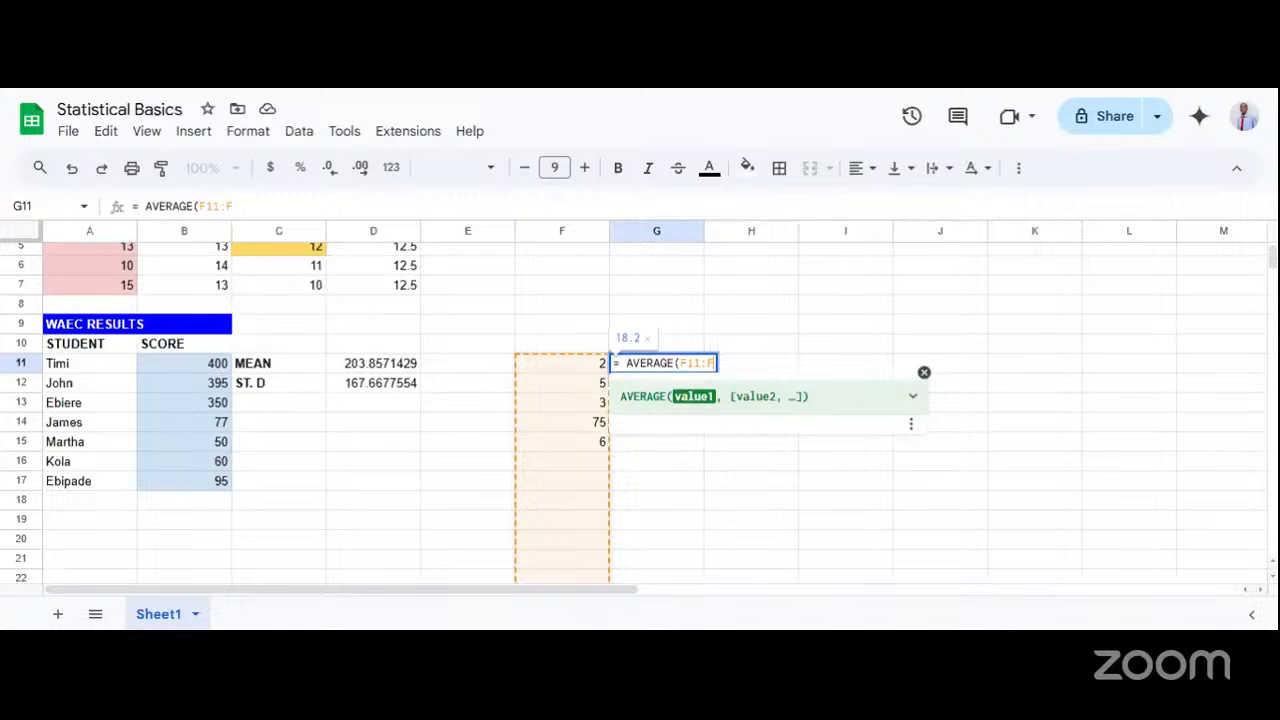
pyautogui.write('15)')
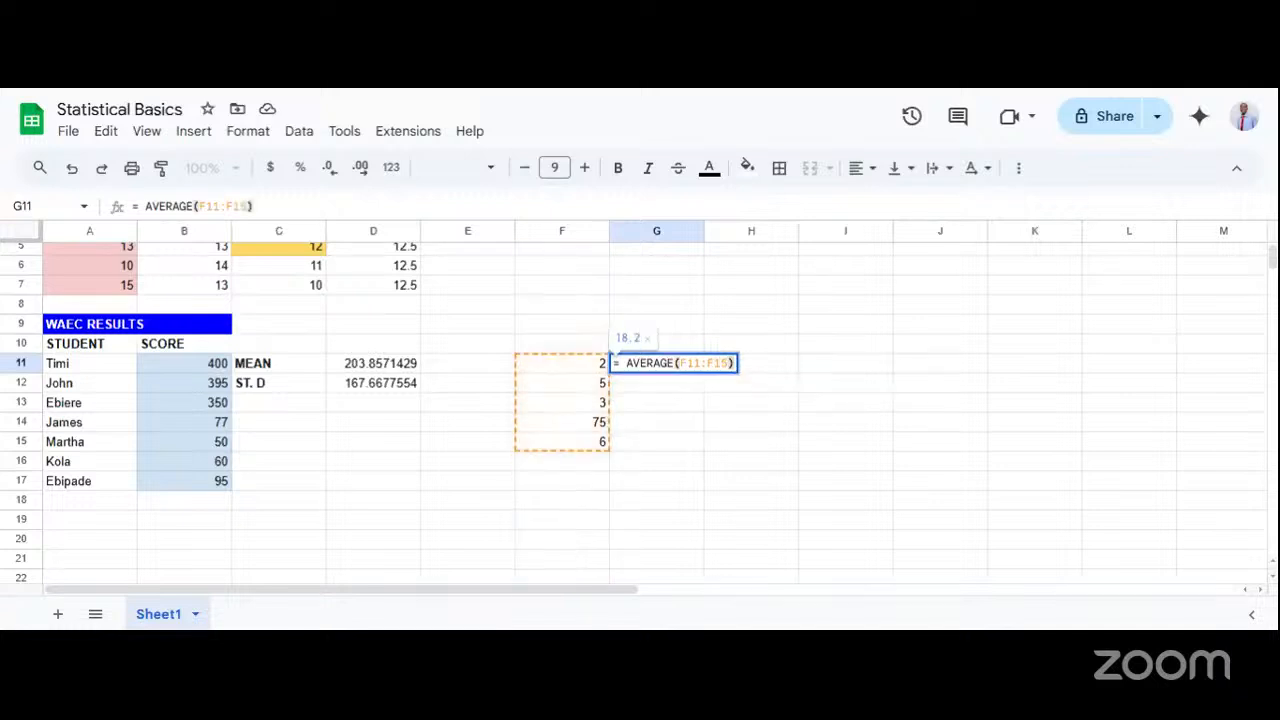
pyautogui.press('Return')
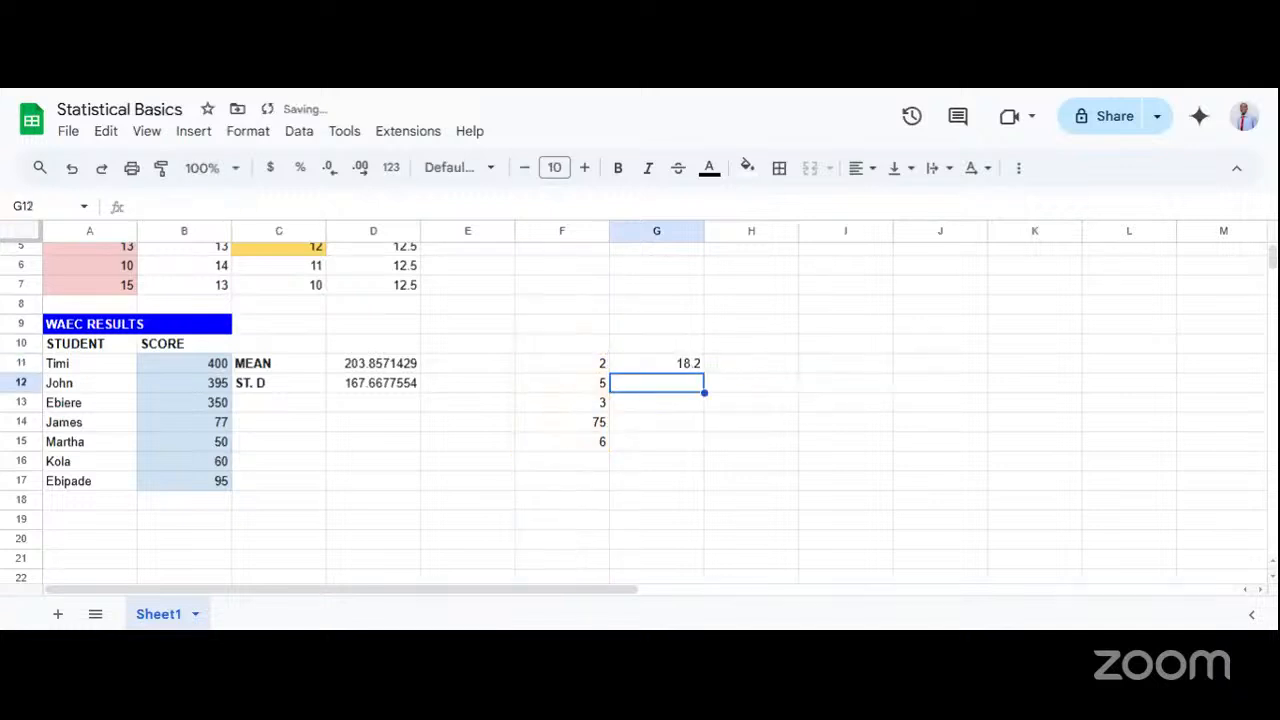
pyautogui.click(650, 372)
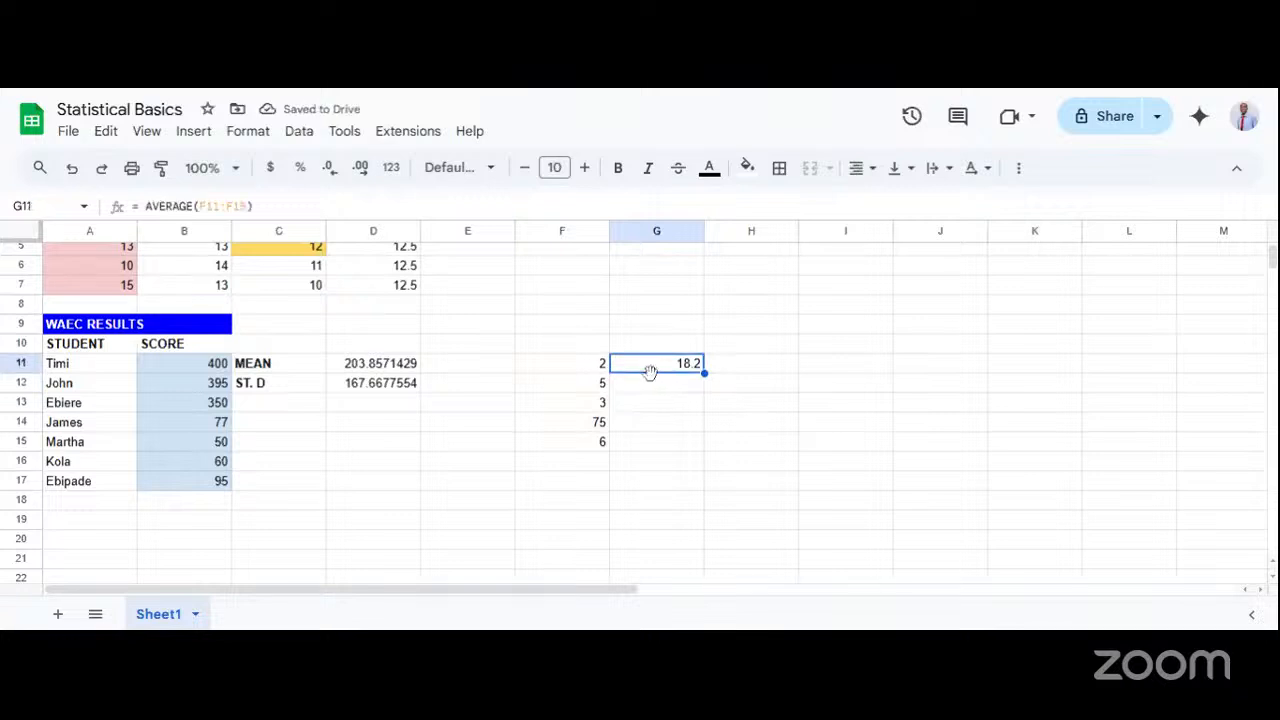
# Calculate the standard deviation of the sample values F11:F15 in cell G12 with the STDEV function.
pyautogui.doubleClick(651, 383)
pyautogui.write('= STDEV')
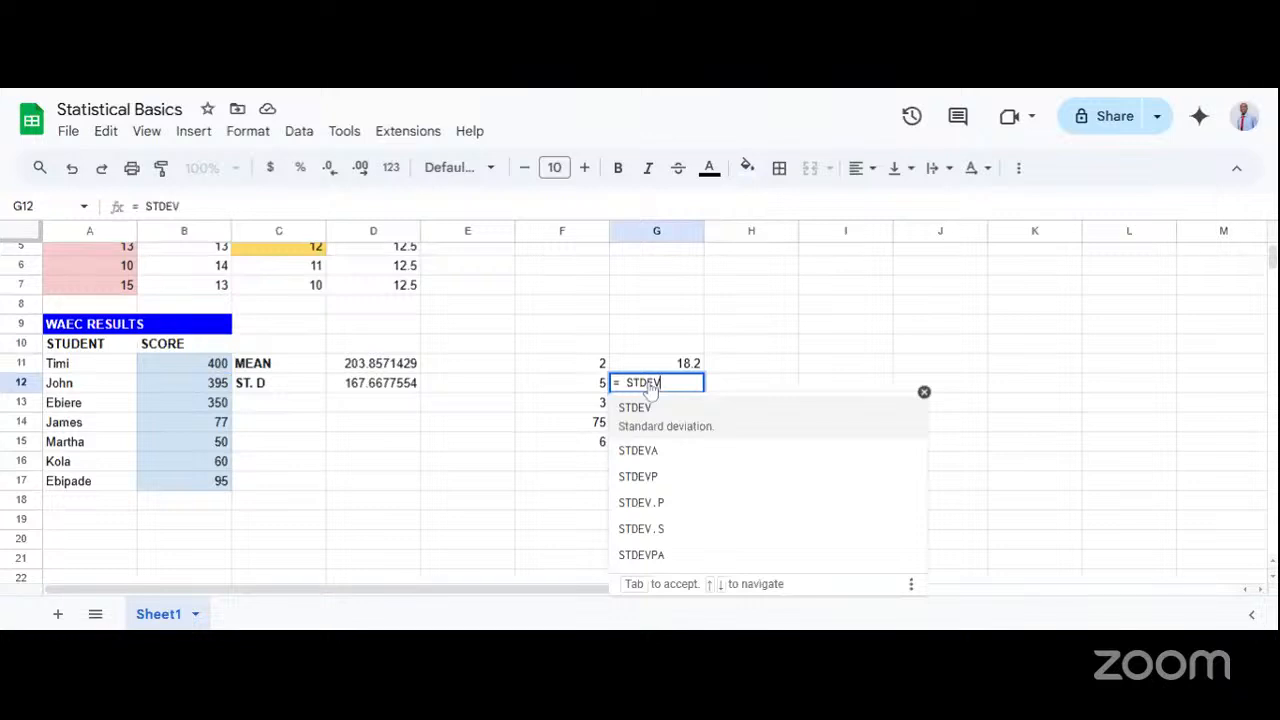
pyautogui.write('(F11')
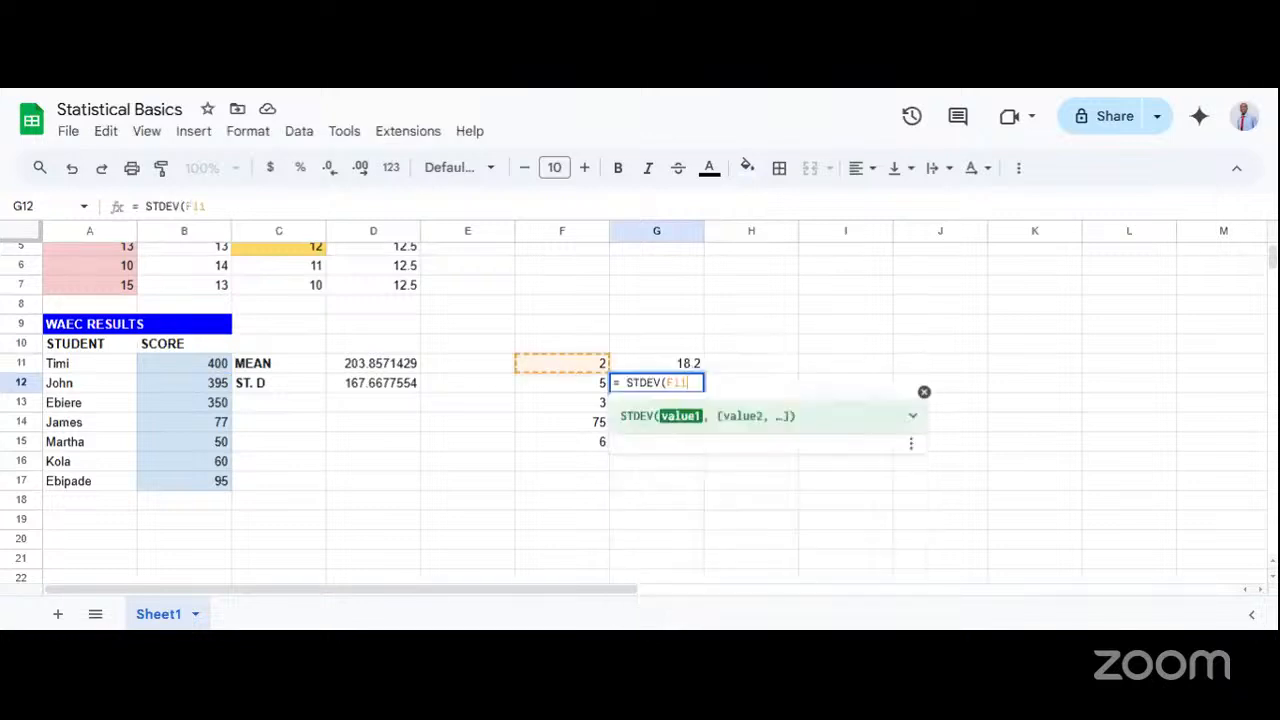
pyautogui.write(':F')
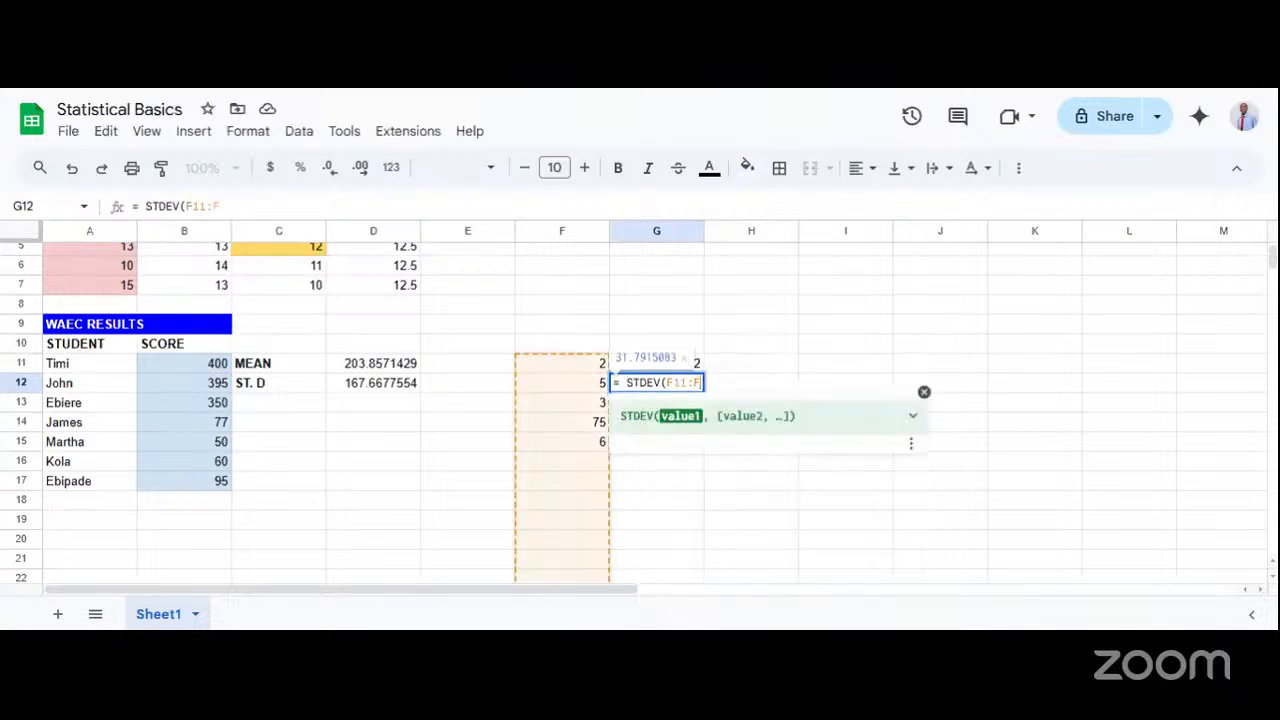
pyautogui.write('15)')
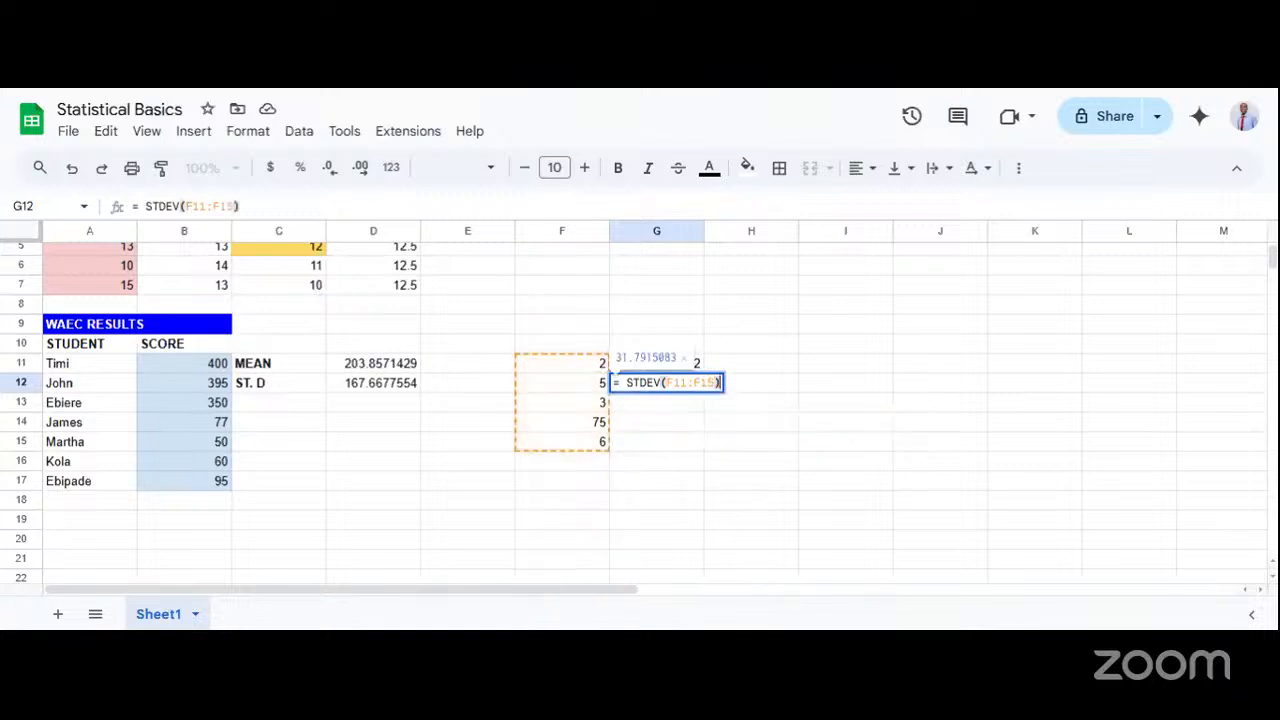
pyautogui.press('Return')
# Compare the sample values in F11:F15, especially the outlier in F14, with the mean in G11 and the standard deviation in G12.
pyautogui.click(740, 371)
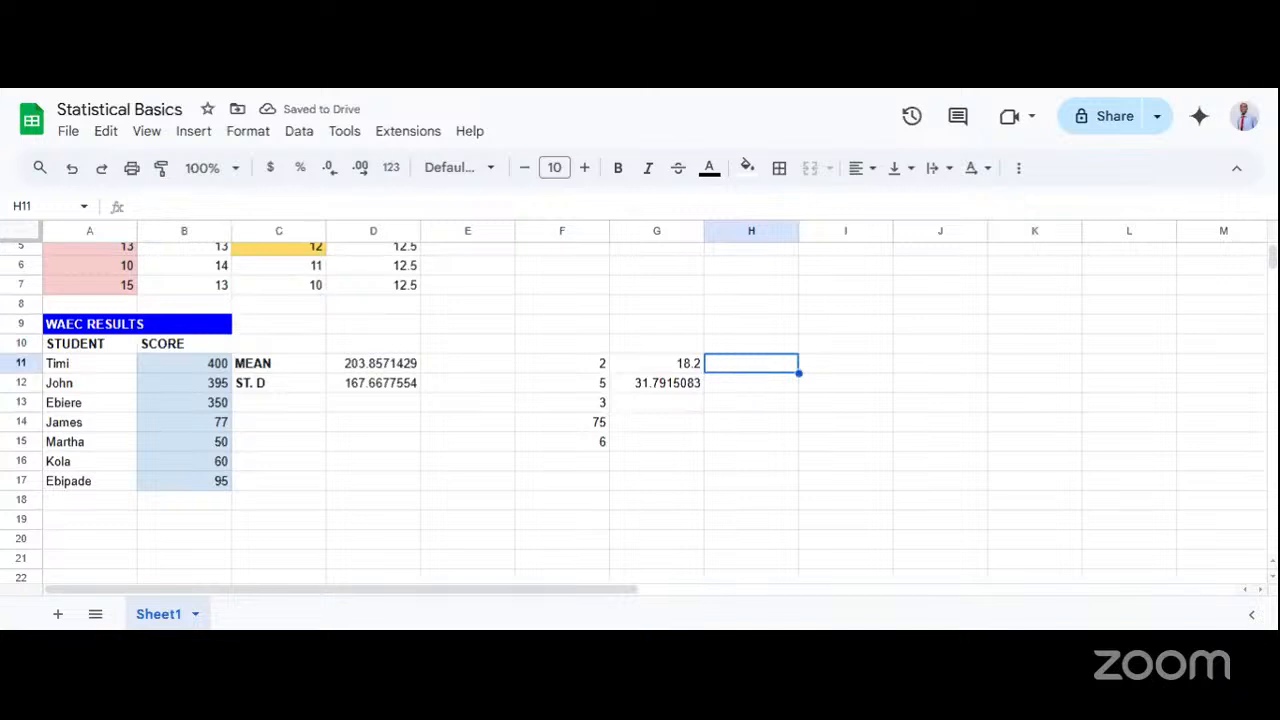
pyautogui.click(683, 368)
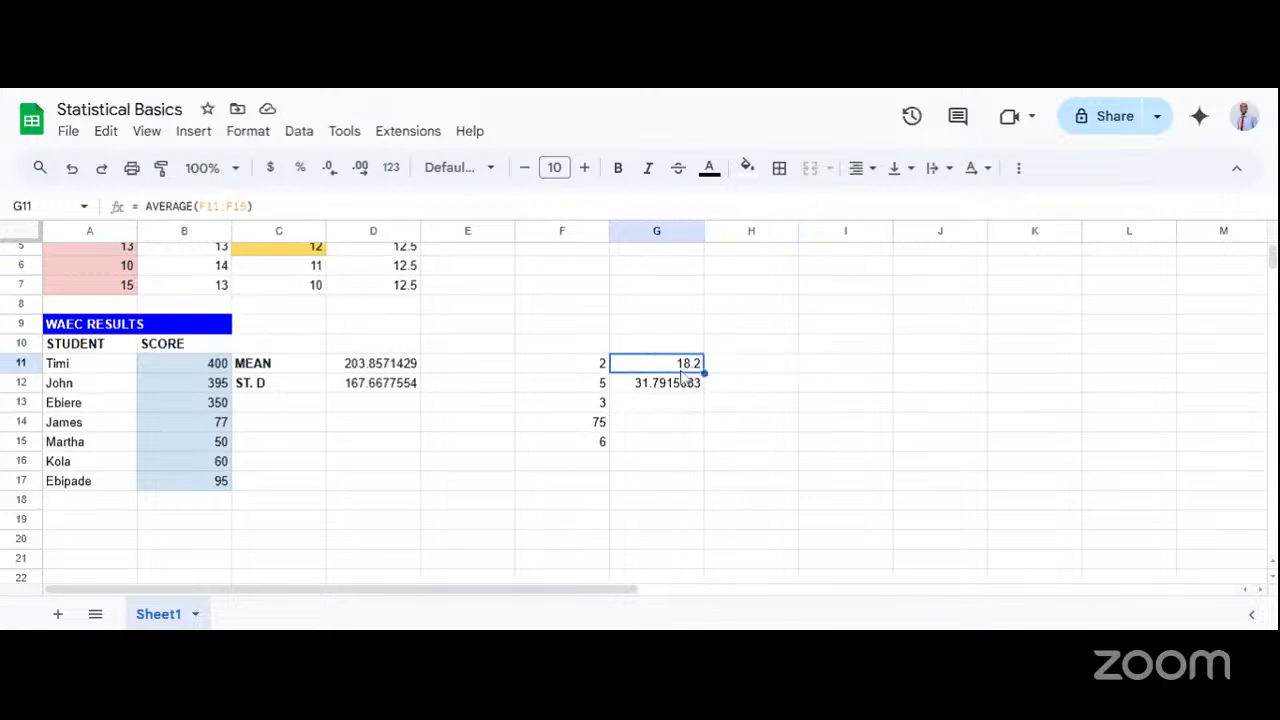
pyautogui.doubleClick(681, 368)
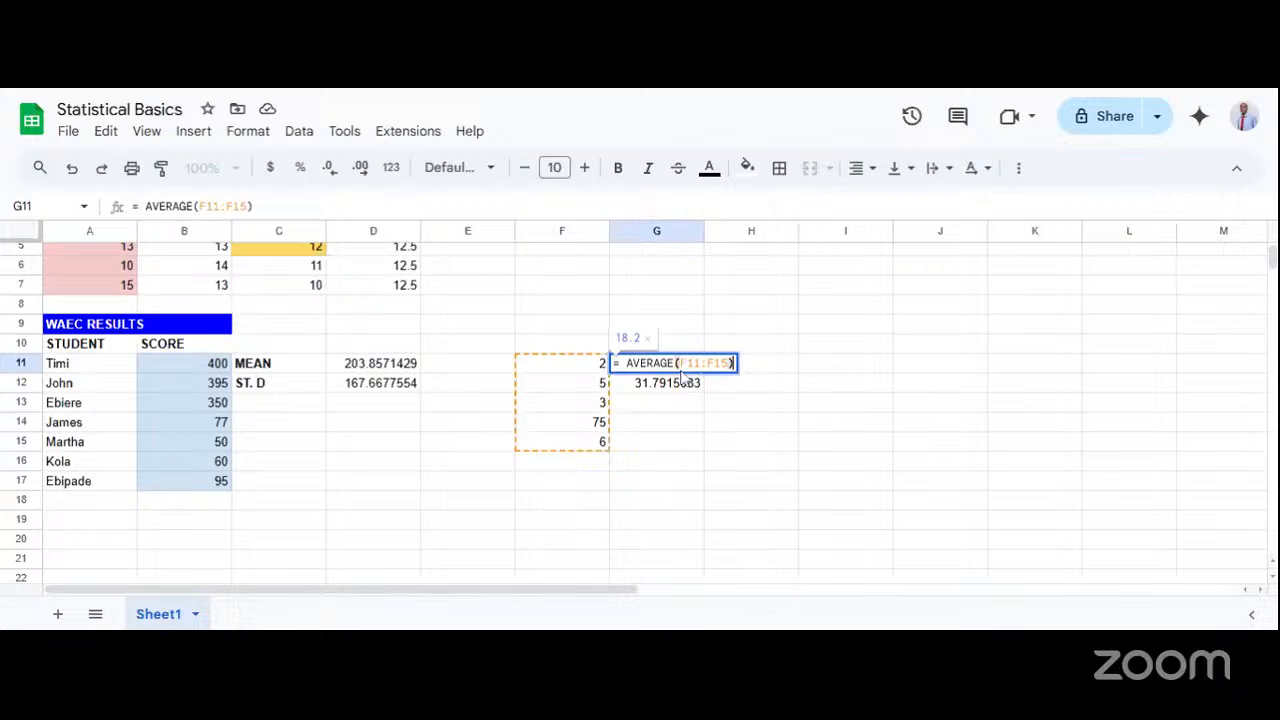
pyautogui.click(660, 424)
pyautogui.moveTo(603, 367); pyautogui.dragTo(599, 441)
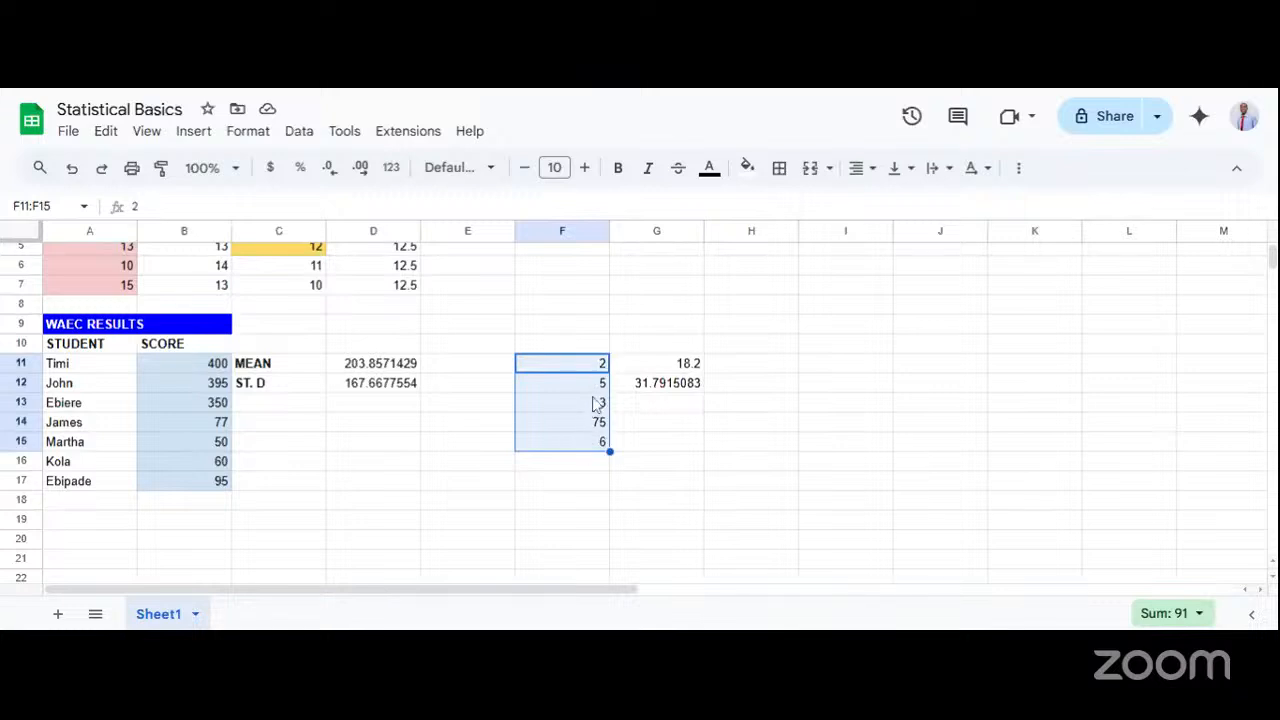
pyautogui.click(597, 403)
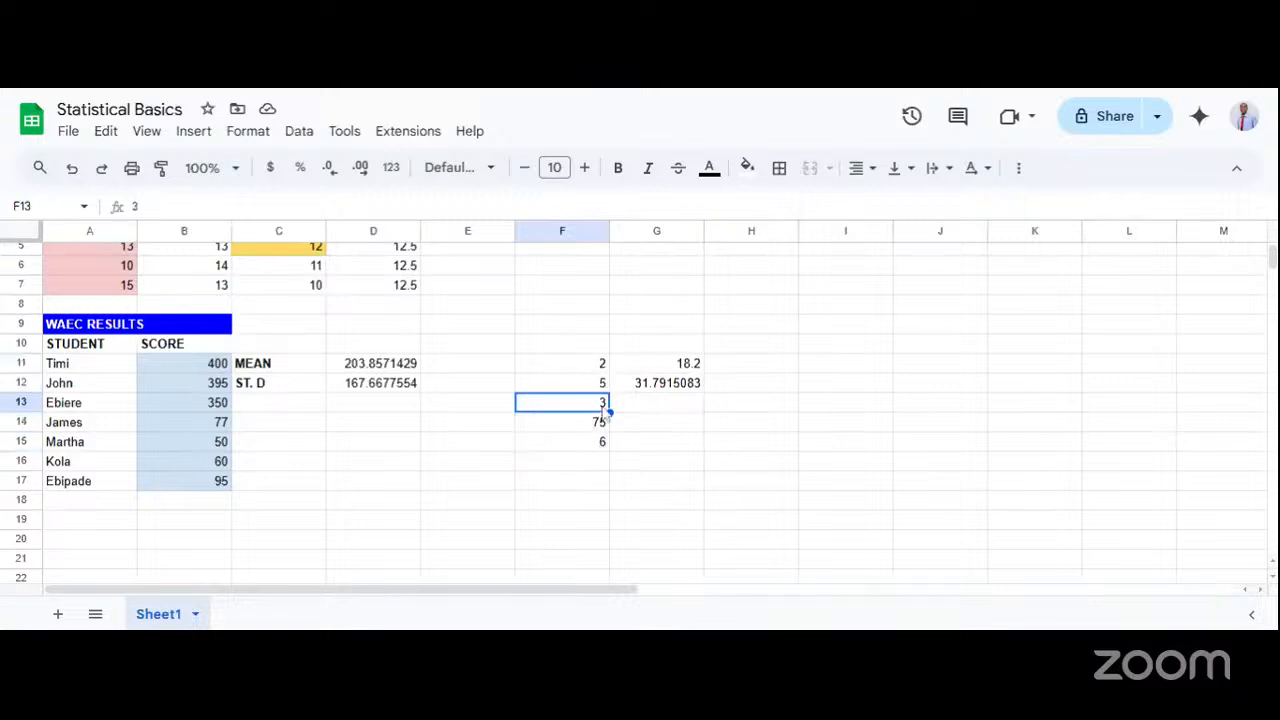
pyautogui.click(688, 365)
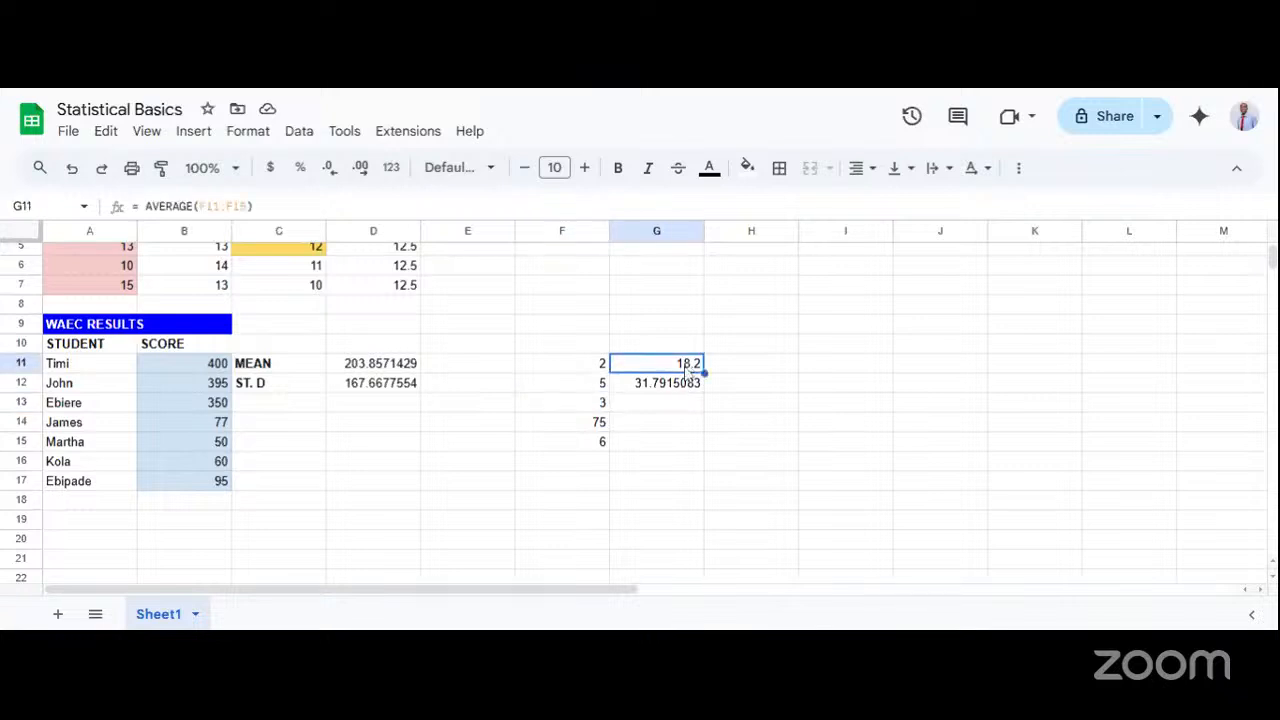
pyautogui.click(602, 405)
pyautogui.click(600, 422)
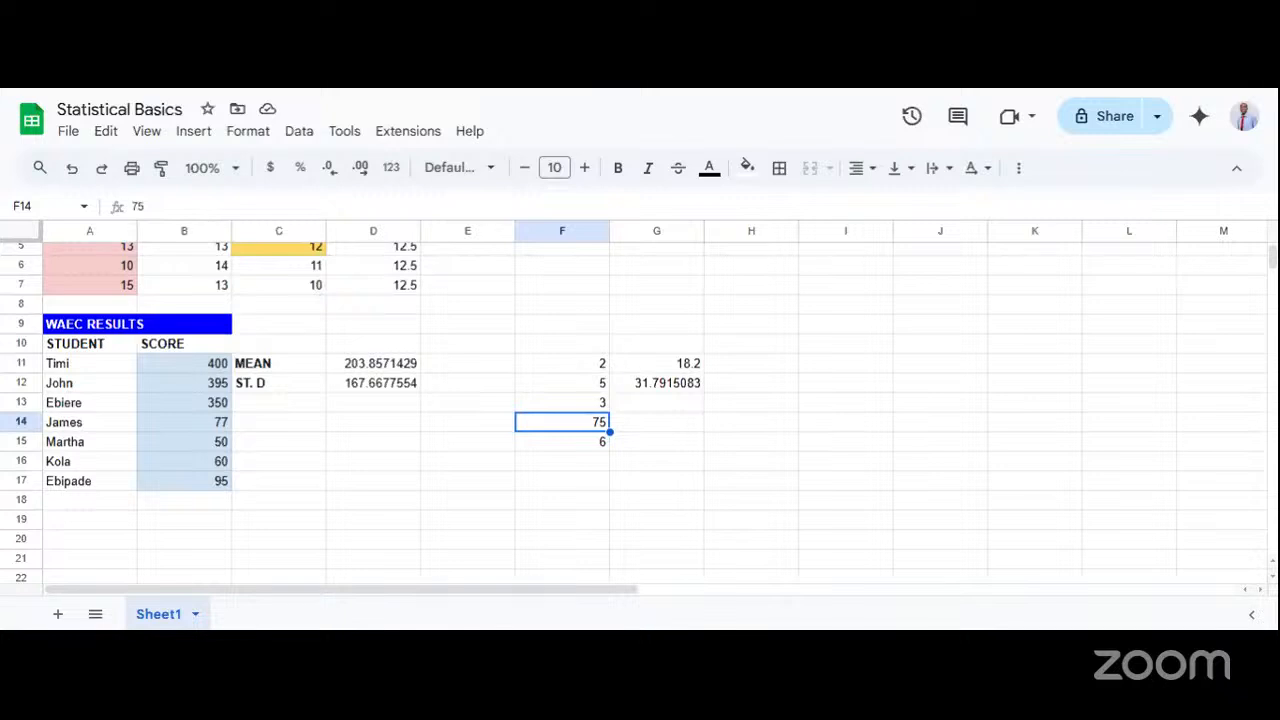
pyautogui.click(600, 402)
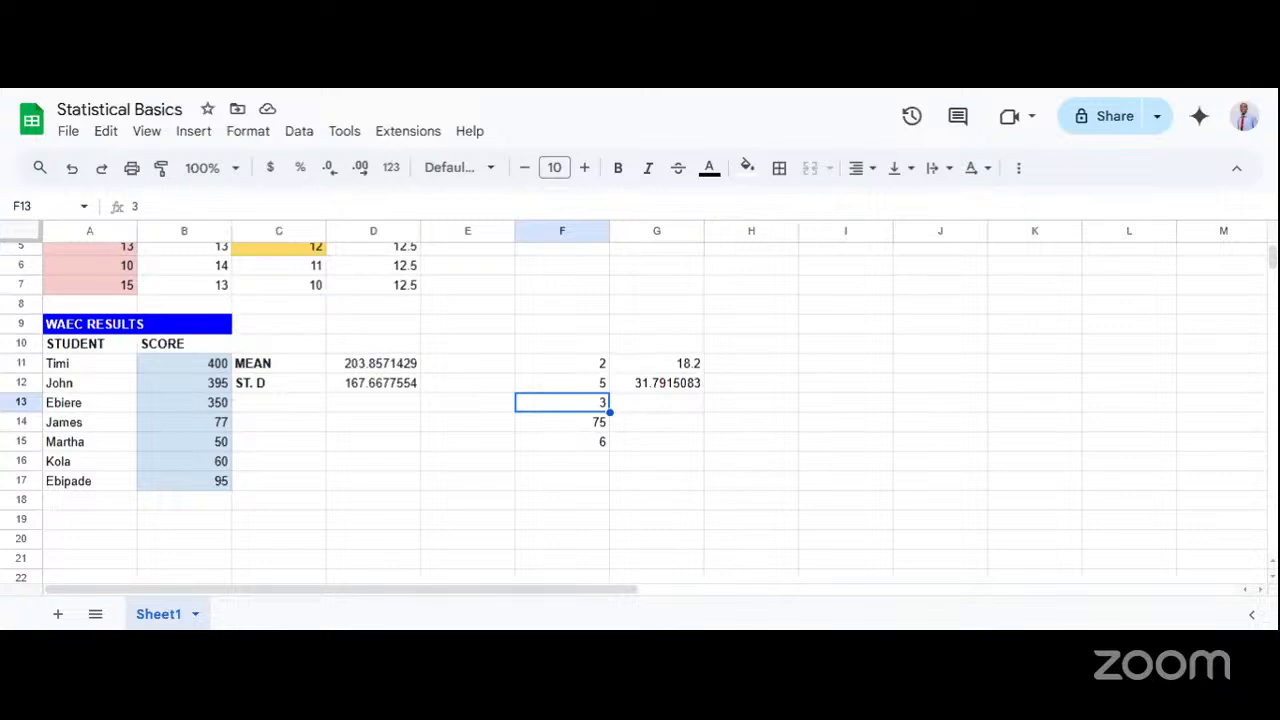
# Switch to the Shutterstock page, examine the negatively skewed, symmetric and positively skewed curves, and return to the Statistical Basics spreadsheet.
pyautogui.hotkey('ctrl', 'Tab')
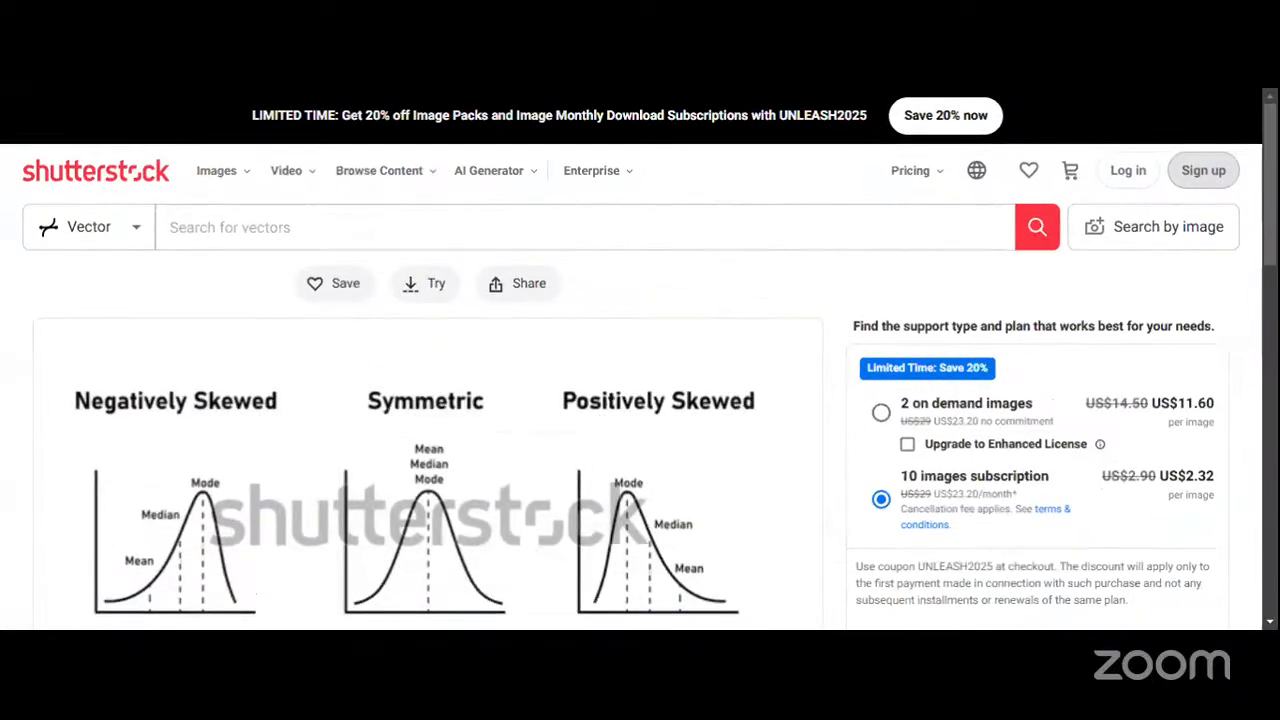
pyautogui.moveTo(1273, 156)
pyautogui.mouseDown()
pyautogui.moveTo(1273, 189)
pyautogui.moveTo(1273, 170)
pyautogui.mouseUp()
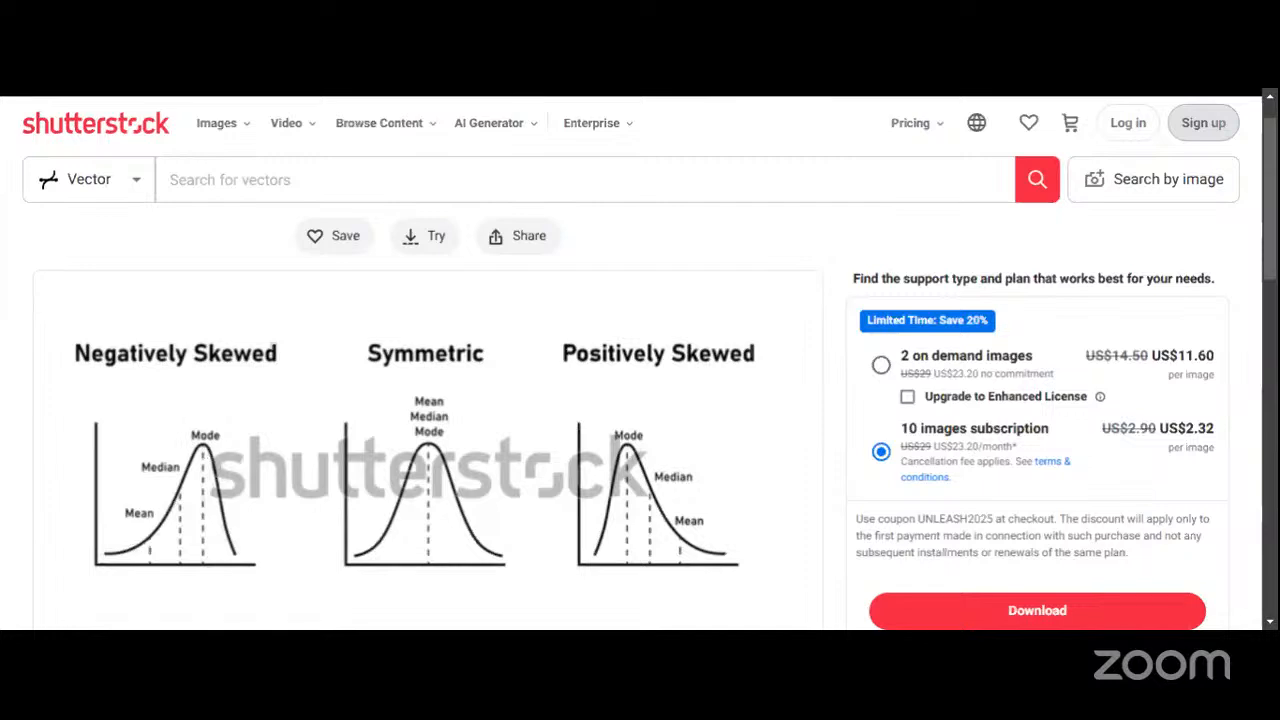
pyautogui.hotkey('ctrl', 'shift', 'Tab')
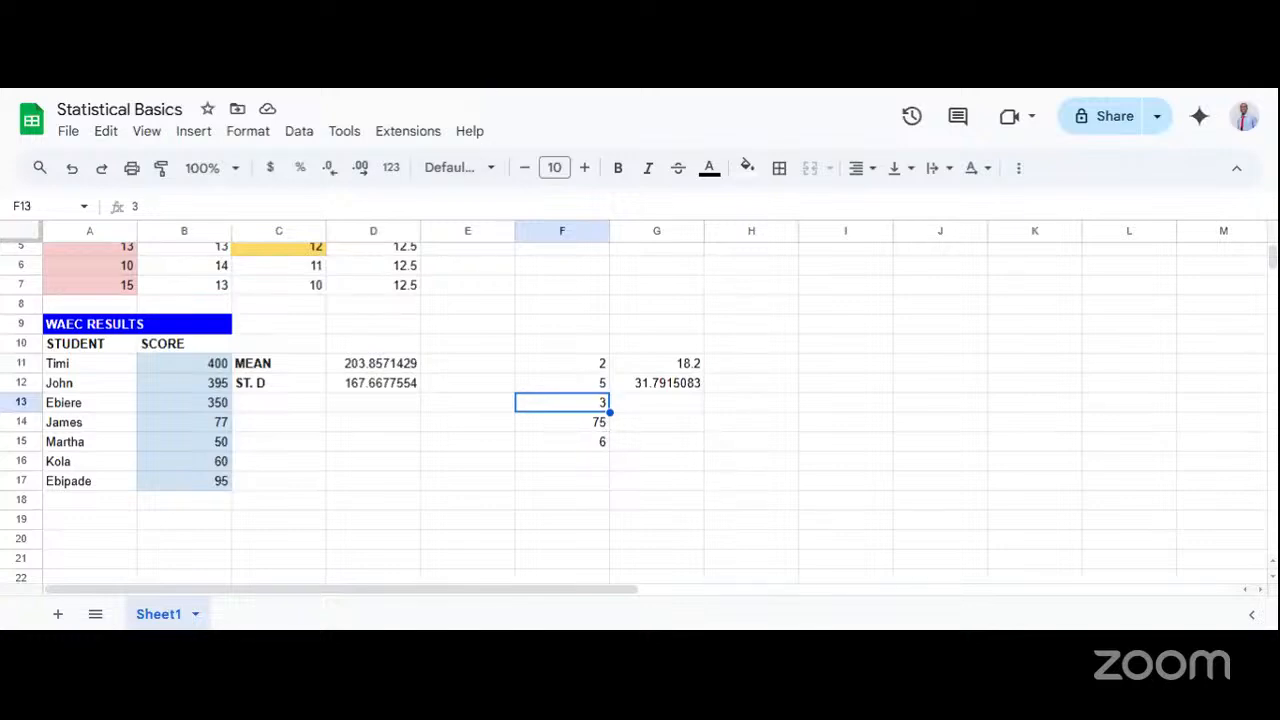
# Review the Shutterstock skewness diagram again and switch to the Standard Deviation (SD) slide in the L6: Statistical Basics presentation.
pyautogui.hotkey('ctrl', 'Tab')
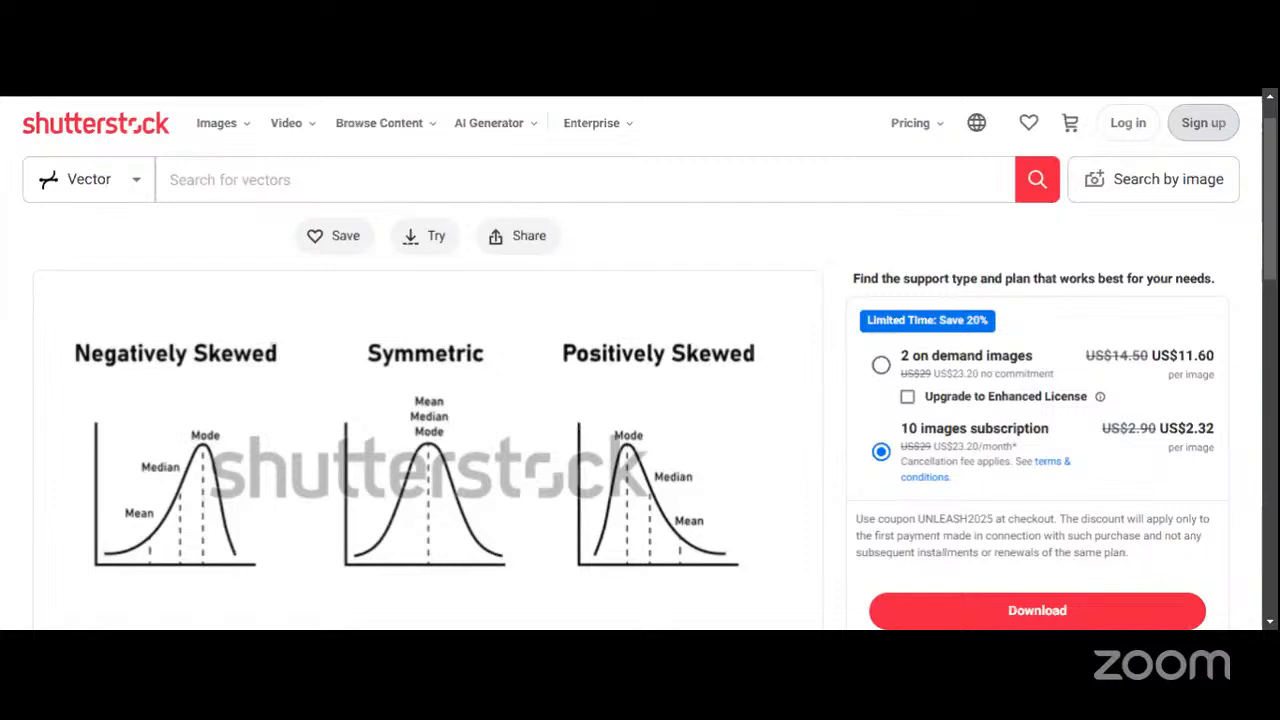
pyautogui.hotkey('ctrl', 'Tab')
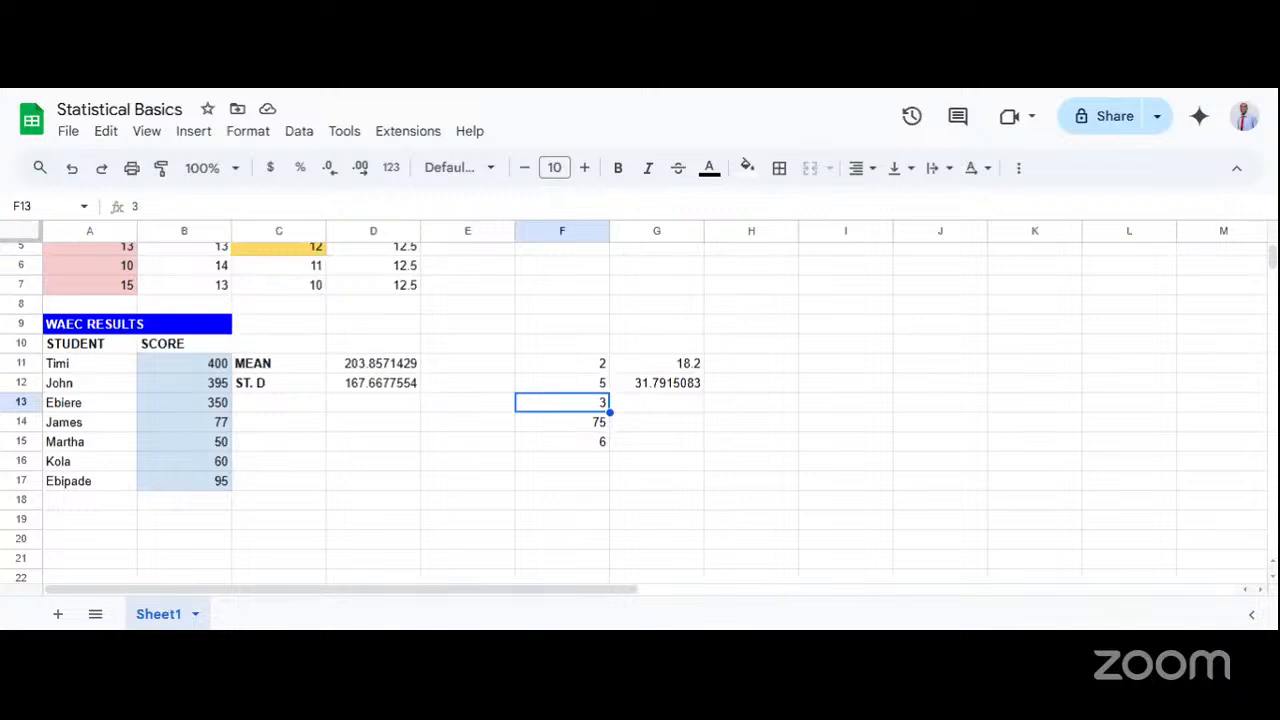
pyautogui.hotkey('ctrl', 'shift', 'Tab')
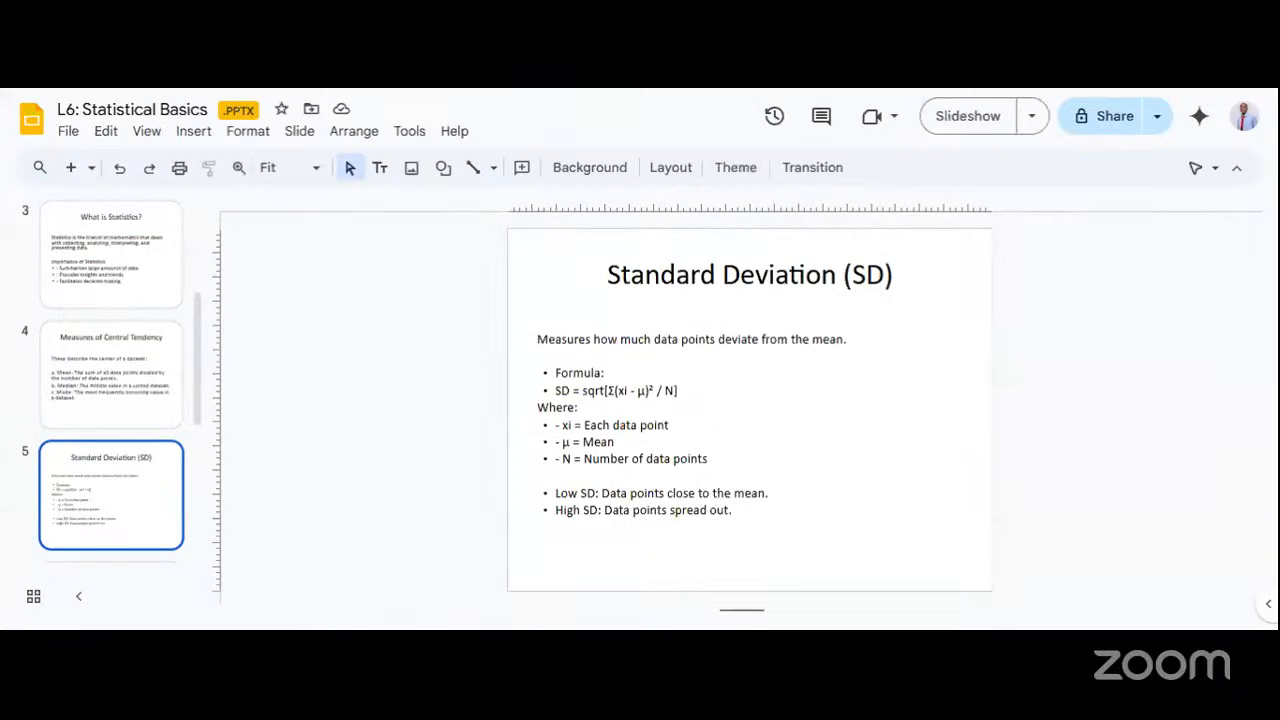
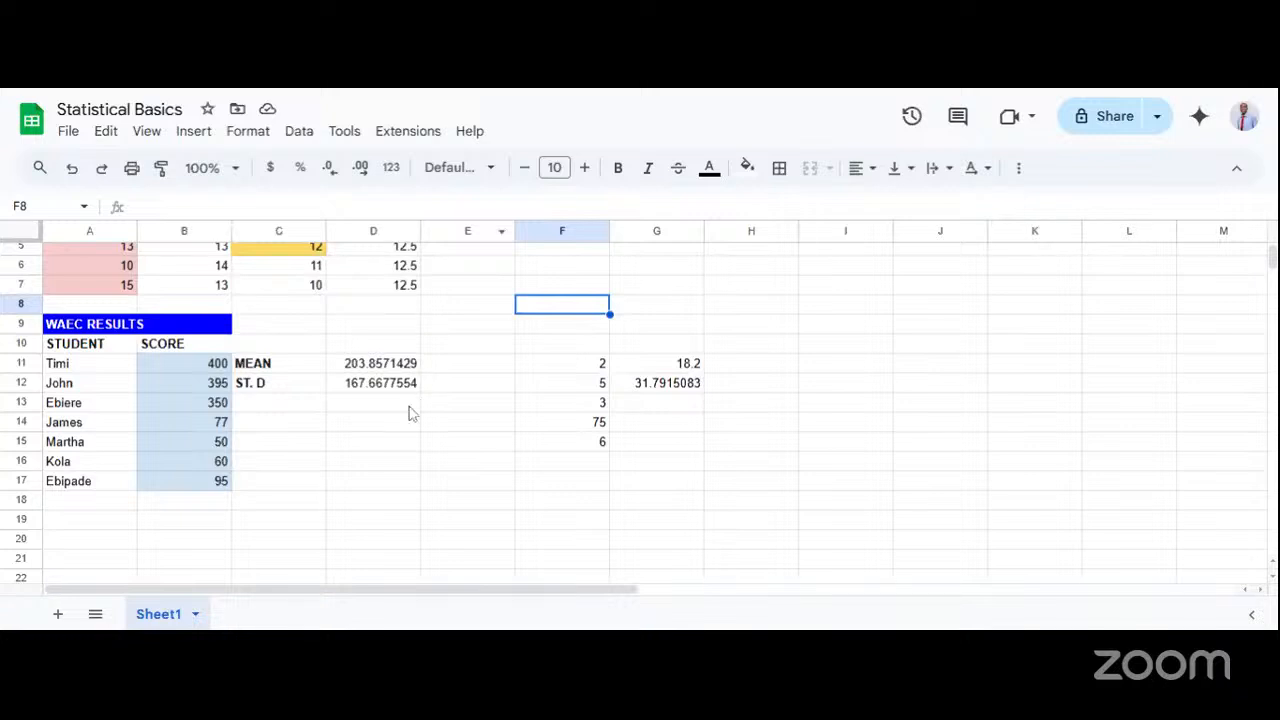
# Clear the outlier sample values together with their mean and standard deviation from F11:G15.
pyautogui.click(358, 390)
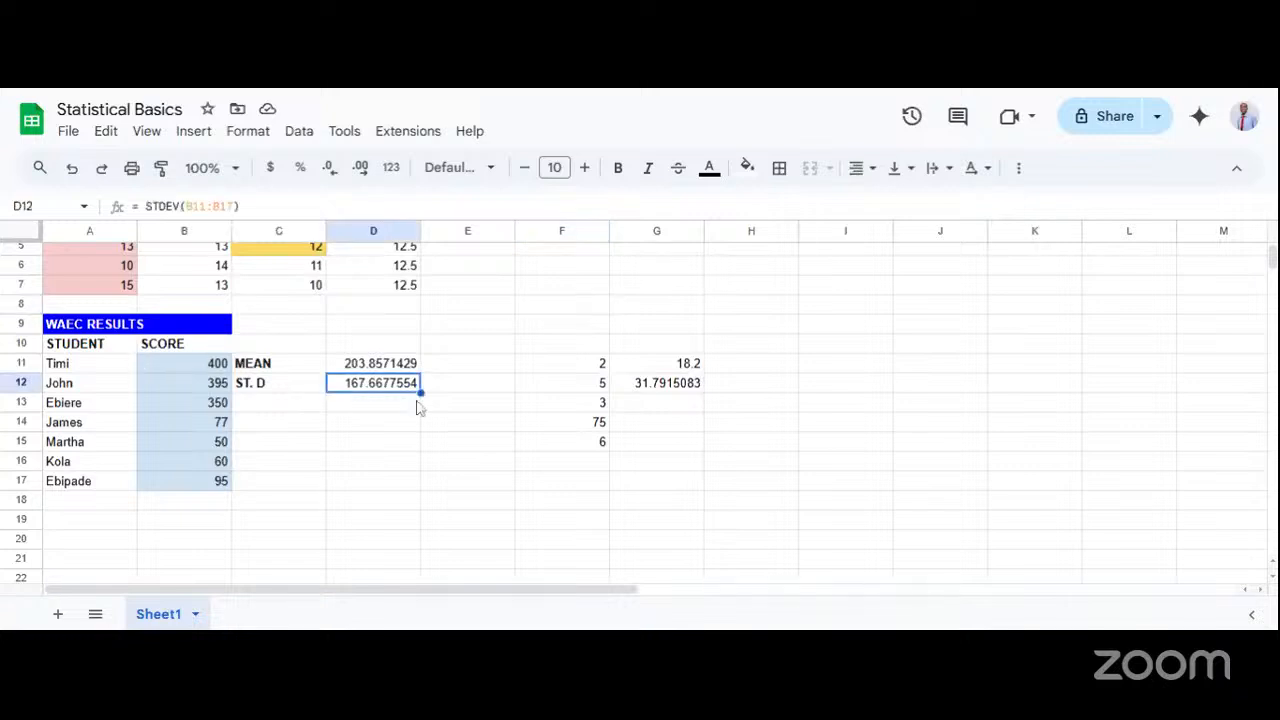
pyautogui.moveTo(579, 348); pyautogui.dragTo(628, 475)
pyautogui.press('Delete')
pyautogui.press('Delete')
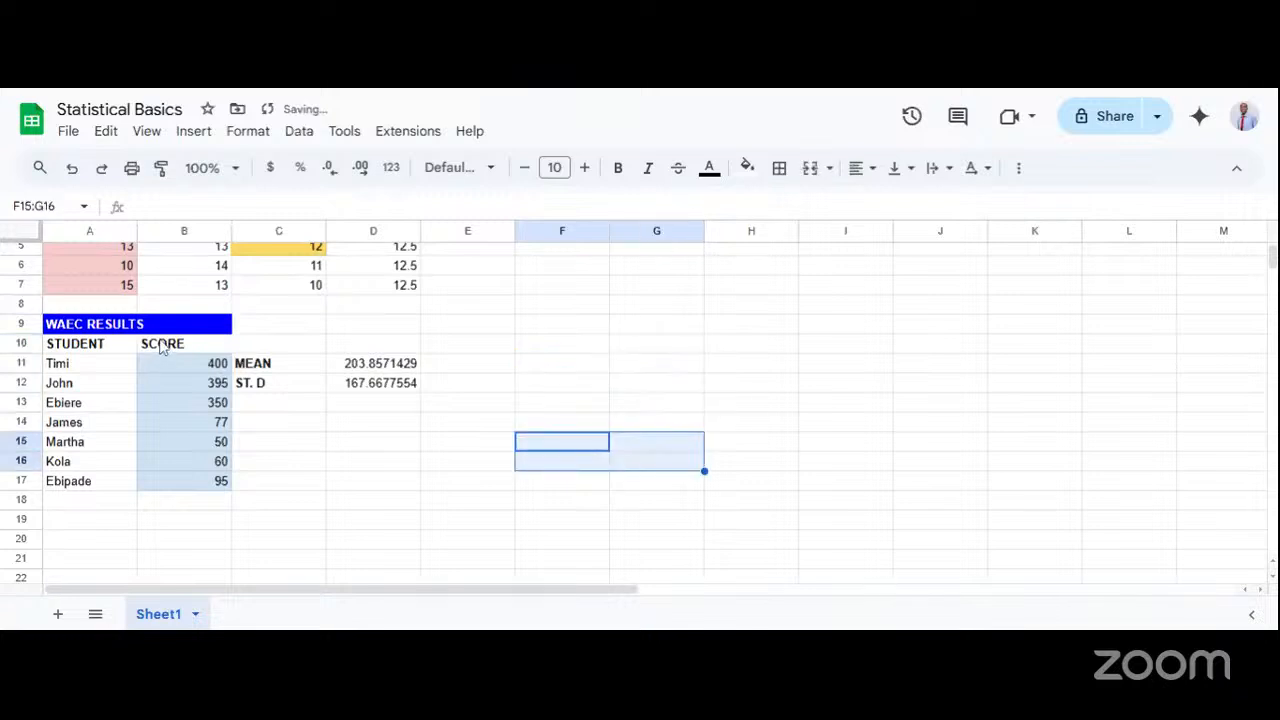
# Compare the WAEC scores in B11:B17 with their standard deviation in D12.
pyautogui.click(175, 368)
pyautogui.click(352, 388)
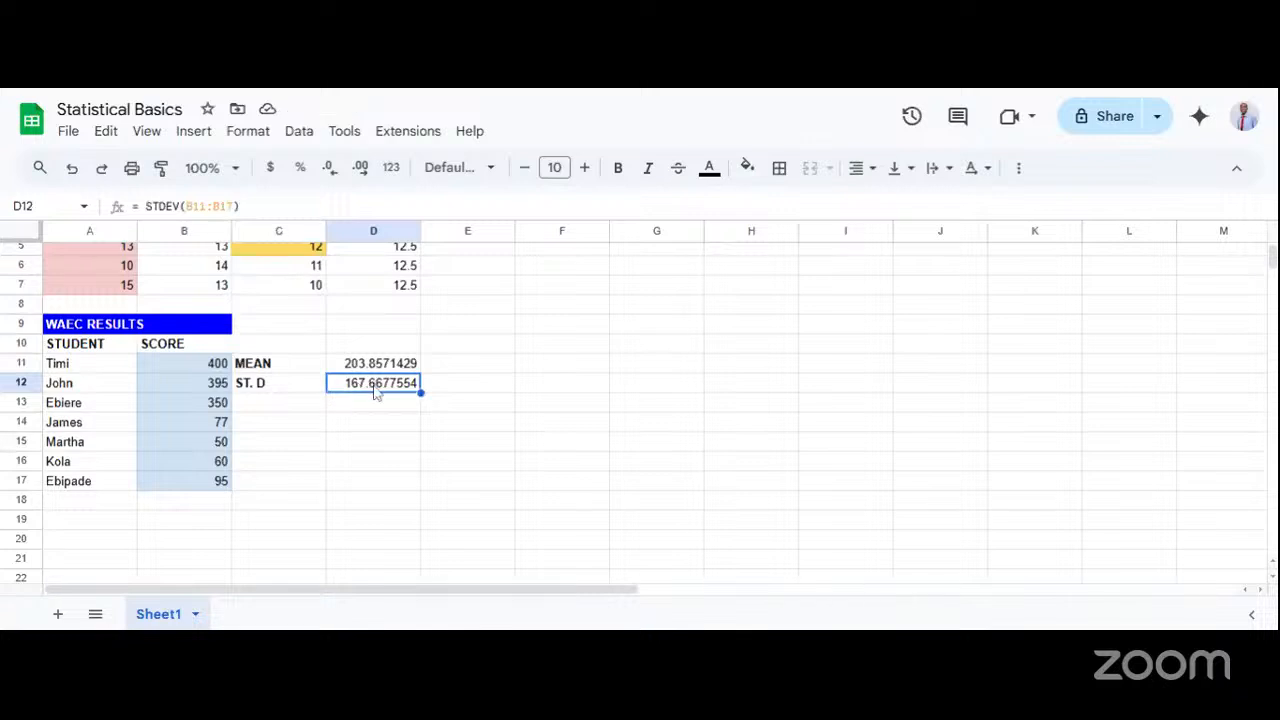
pyautogui.moveTo(180, 366); pyautogui.dragTo(194, 489)
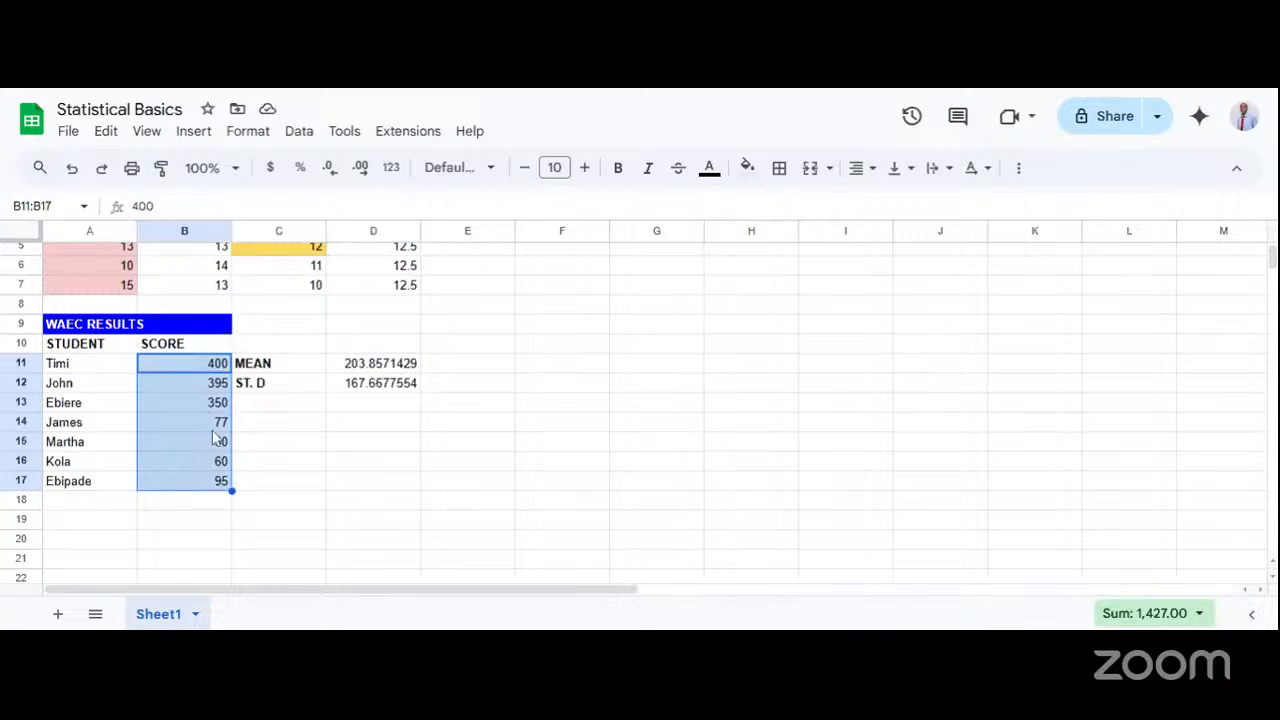
pyautogui.click(559, 374)
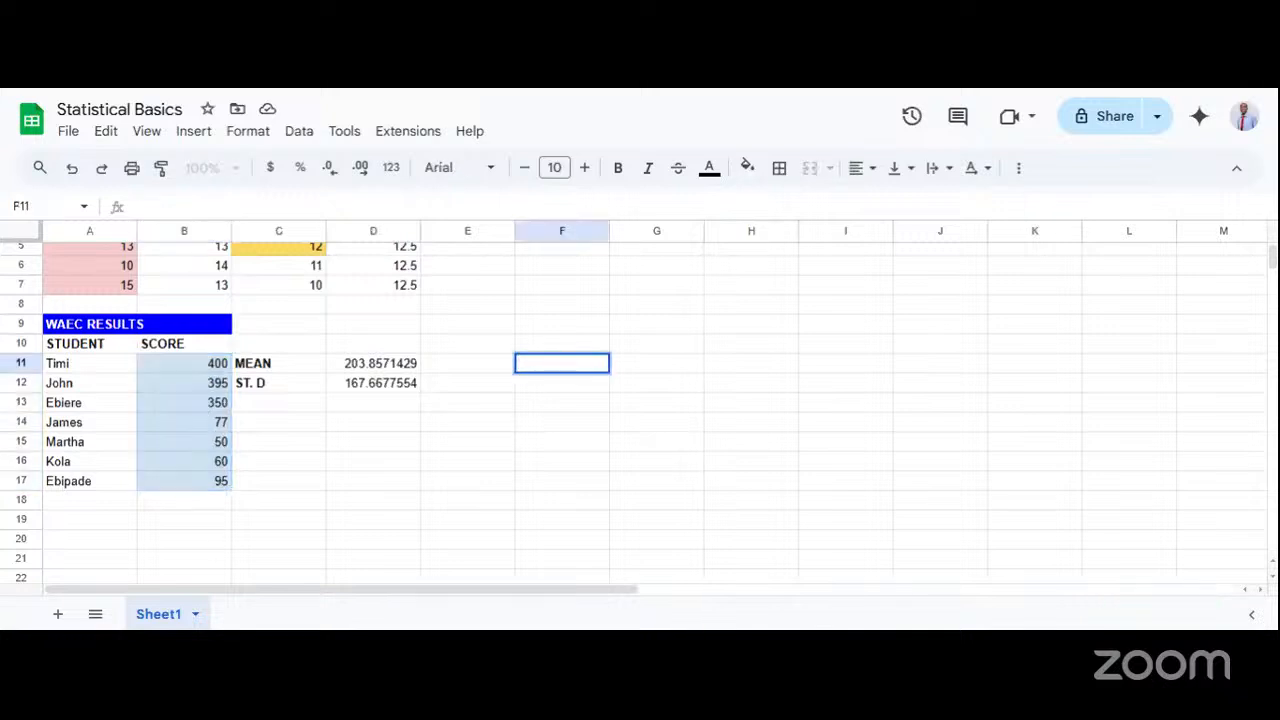
pyautogui.click(503, 426)
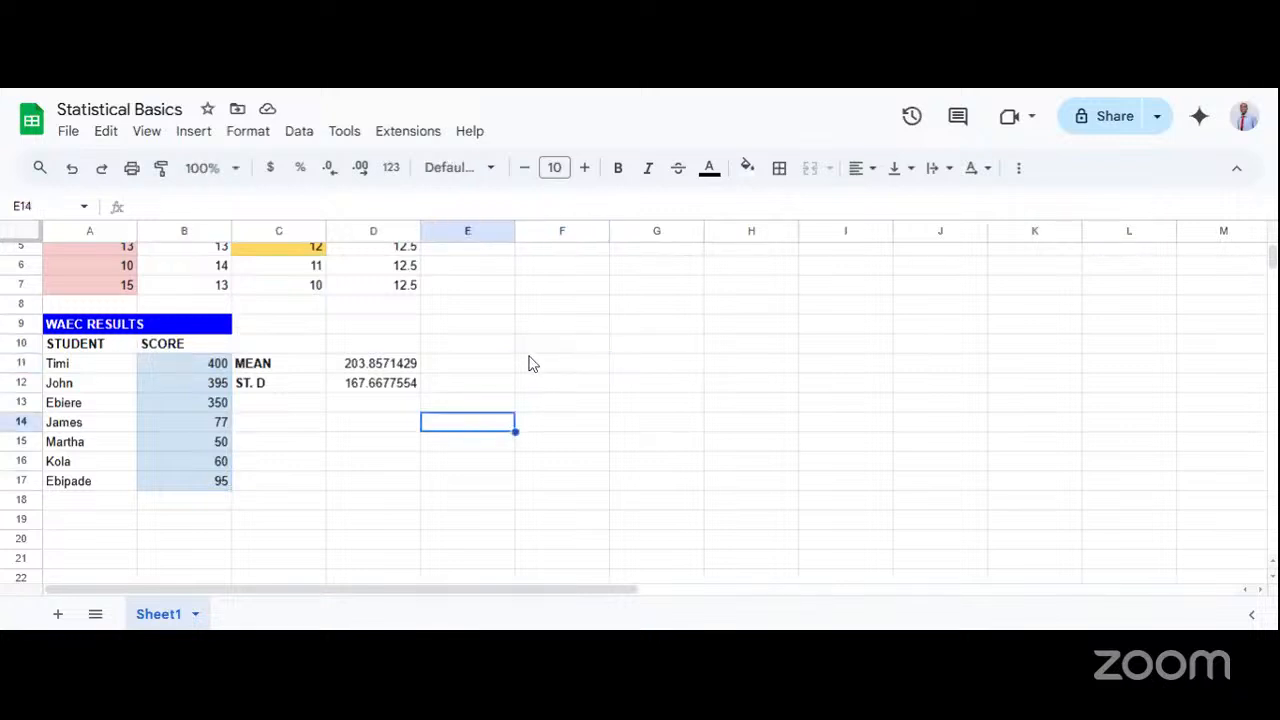
pyautogui.moveTo(62, 326); pyautogui.dragTo(170, 497)
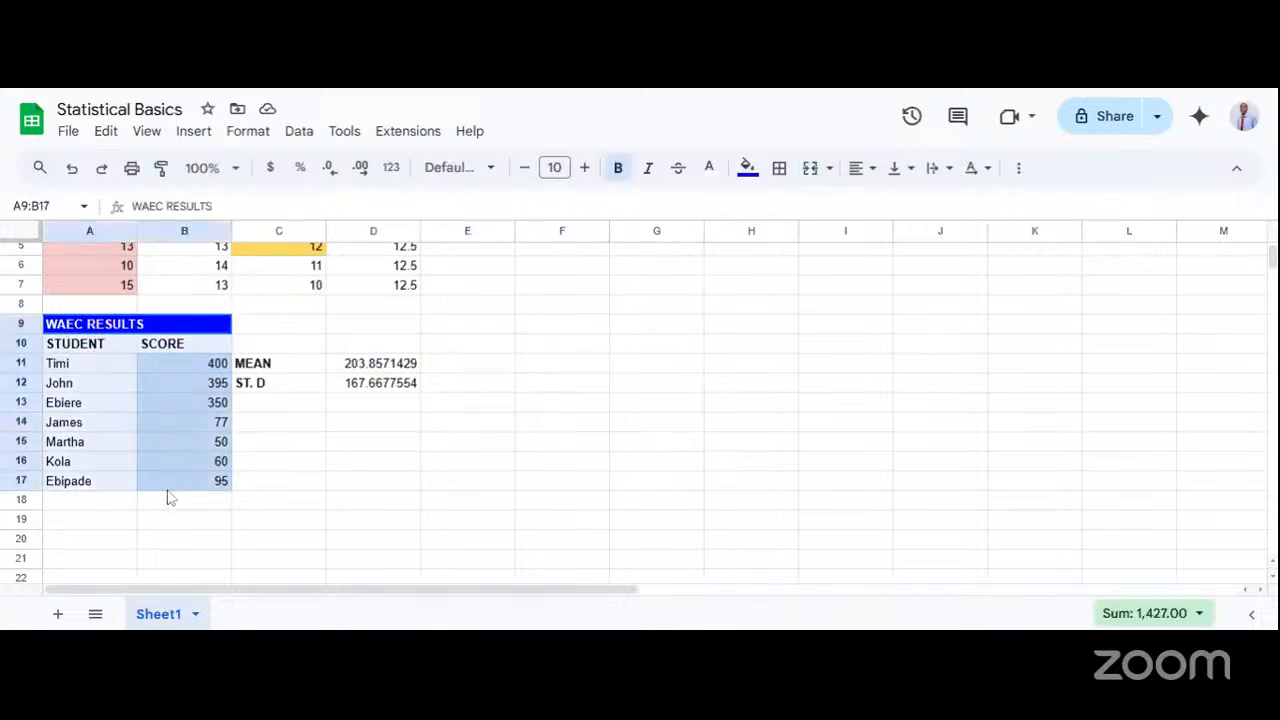
pyautogui.hotkey('ctrl', 'c')
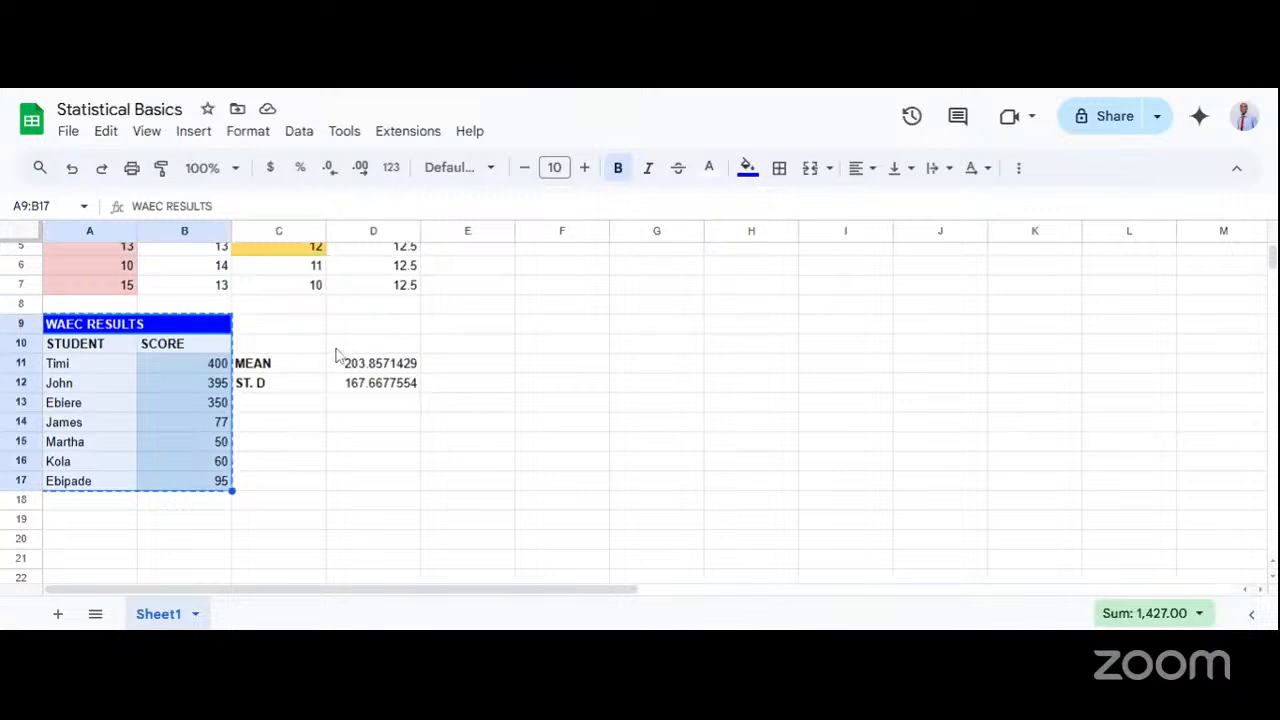
pyautogui.click(340, 345)
# Copy the WAEC RESULTS table with its mean and standard deviation, A9:D17, and paste the copy starting at F9.
pyautogui.moveTo(95, 333); pyautogui.dragTo(363, 480)
pyautogui.hotkey('ctrl', 'c')
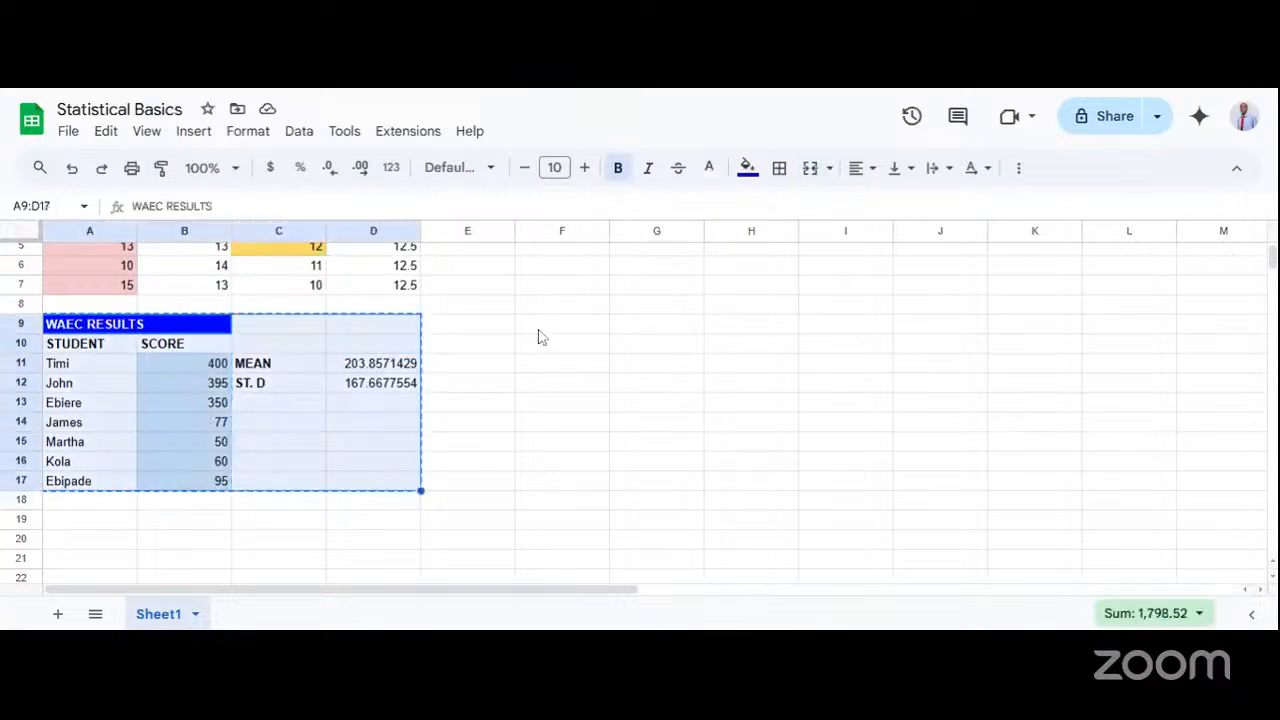
pyautogui.click(538, 331)
pyautogui.hotkey('ctrl', 'v')
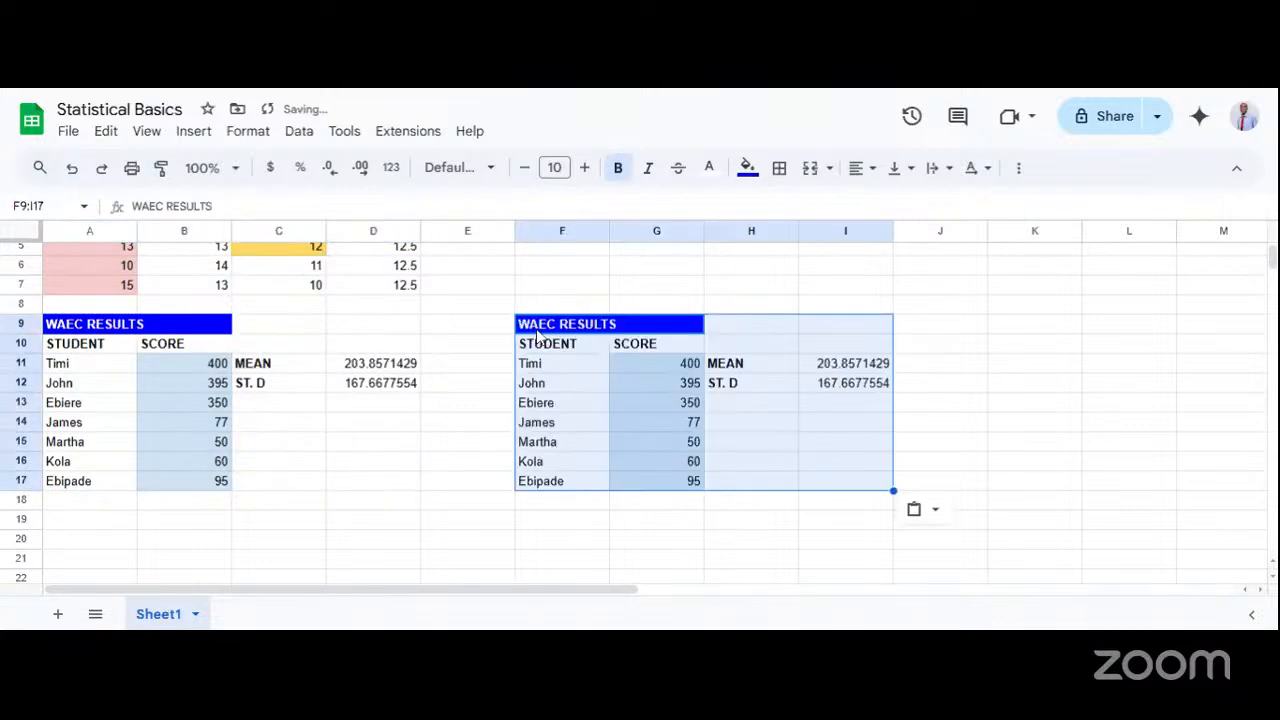
pyautogui.click(544, 463)
pyautogui.click(443, 443)
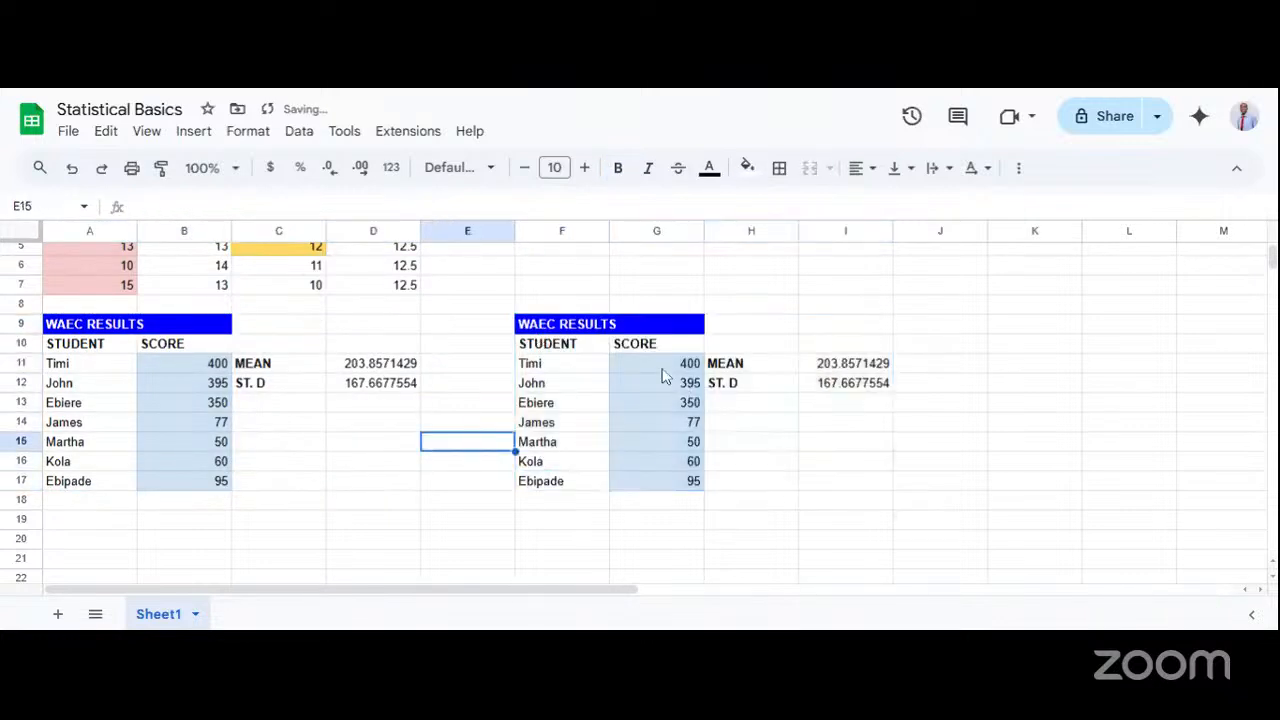
# Clear the copied scores in G11:G17 and enter the scores 350 in G11 and 357 in G12.
pyautogui.moveTo(663, 372); pyautogui.dragTo(673, 490)
pyautogui.press('Delete')
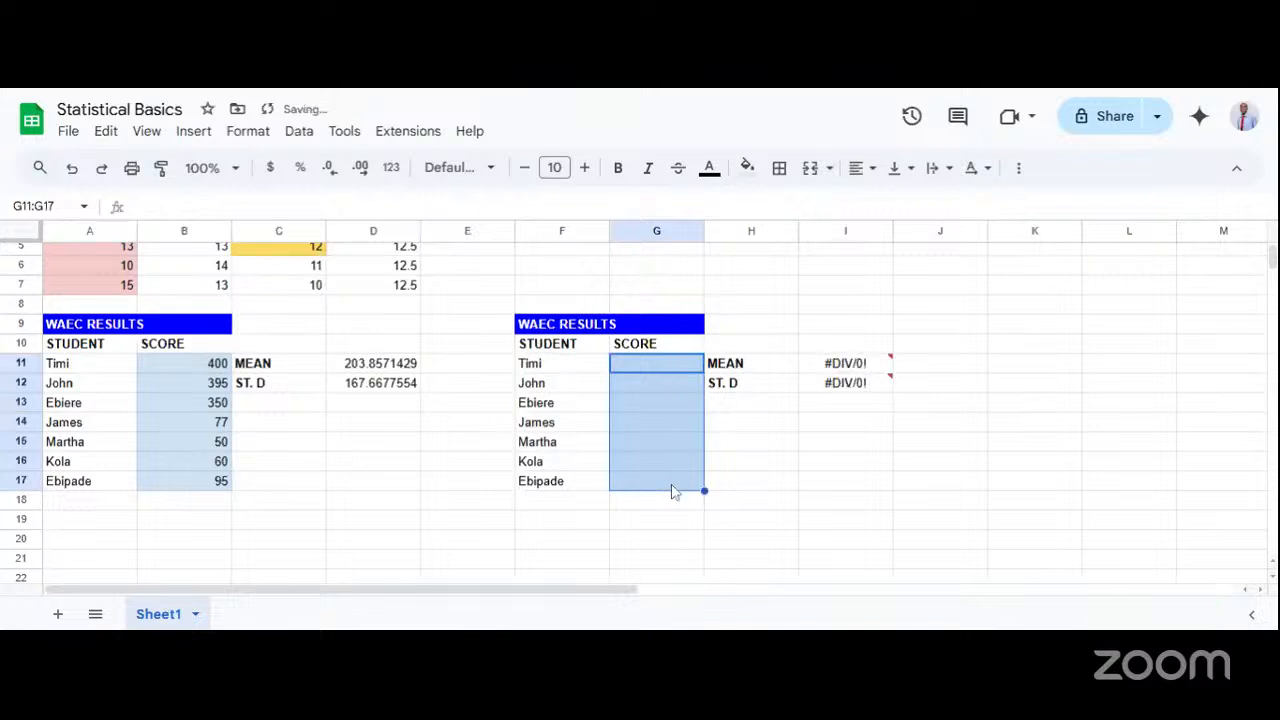
pyautogui.doubleClick(642, 366)
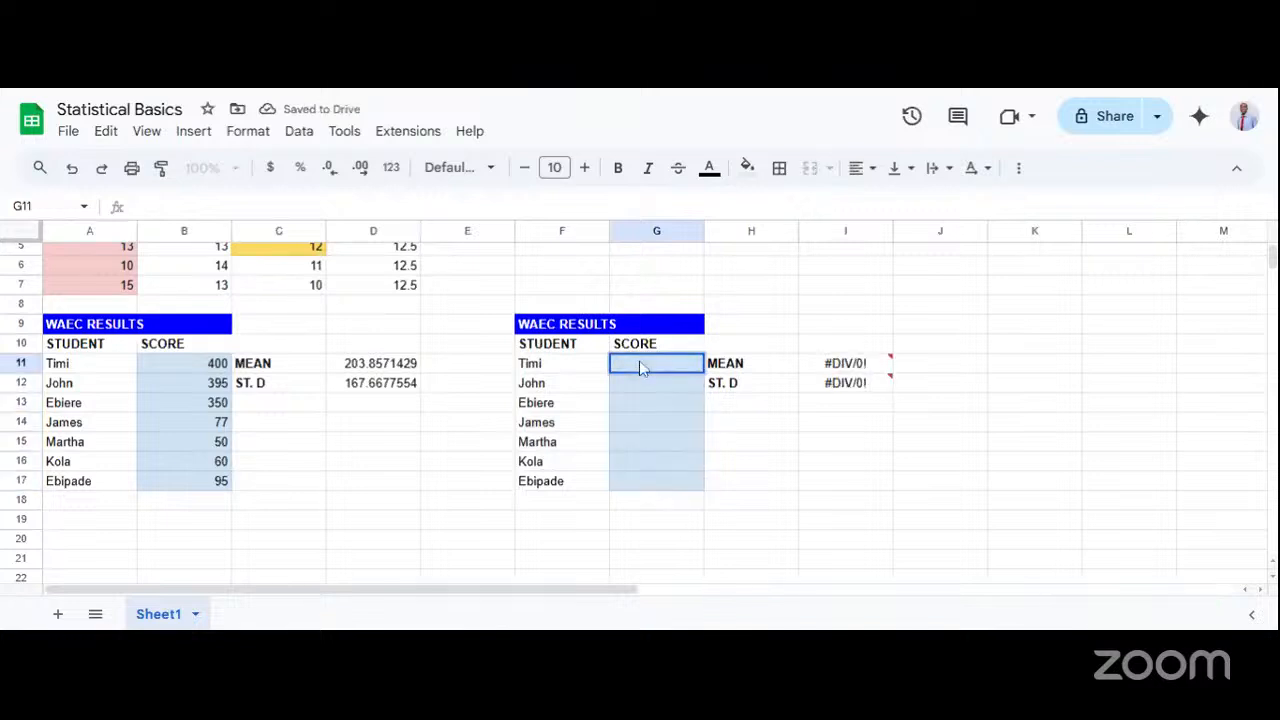
pyautogui.write('350')
pyautogui.press('Tab')
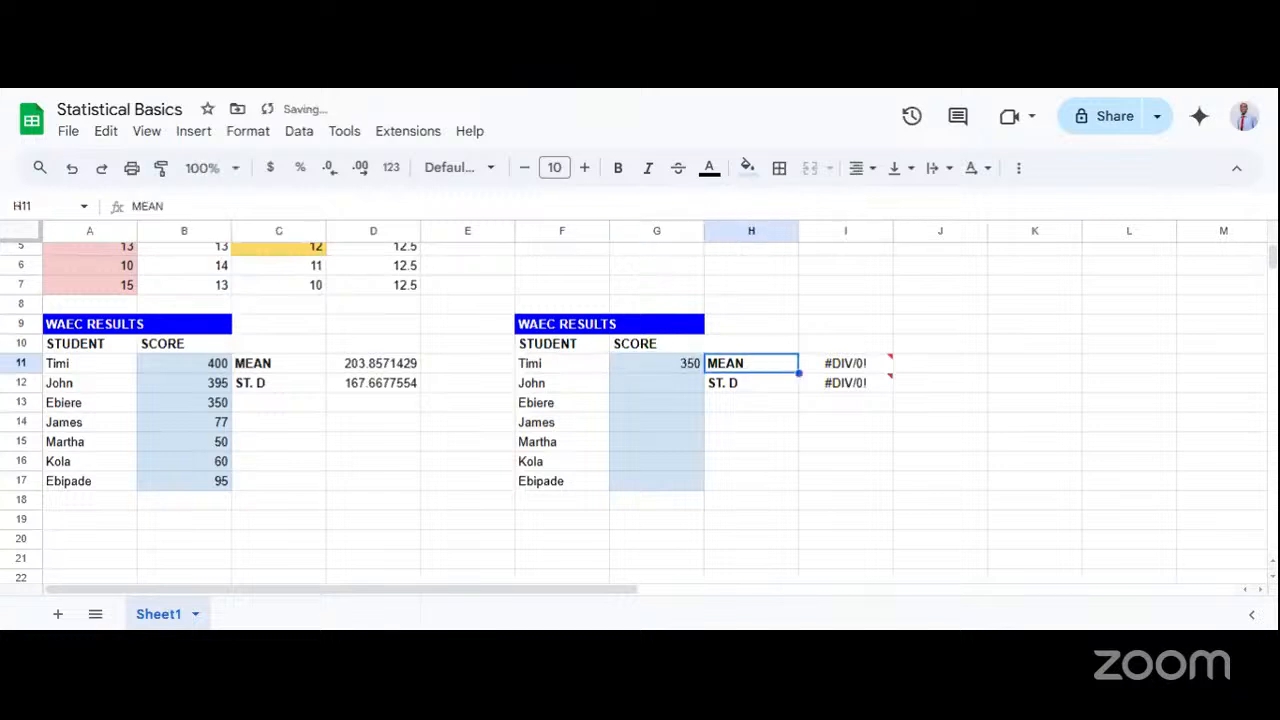
pyautogui.doubleClick(645, 388)
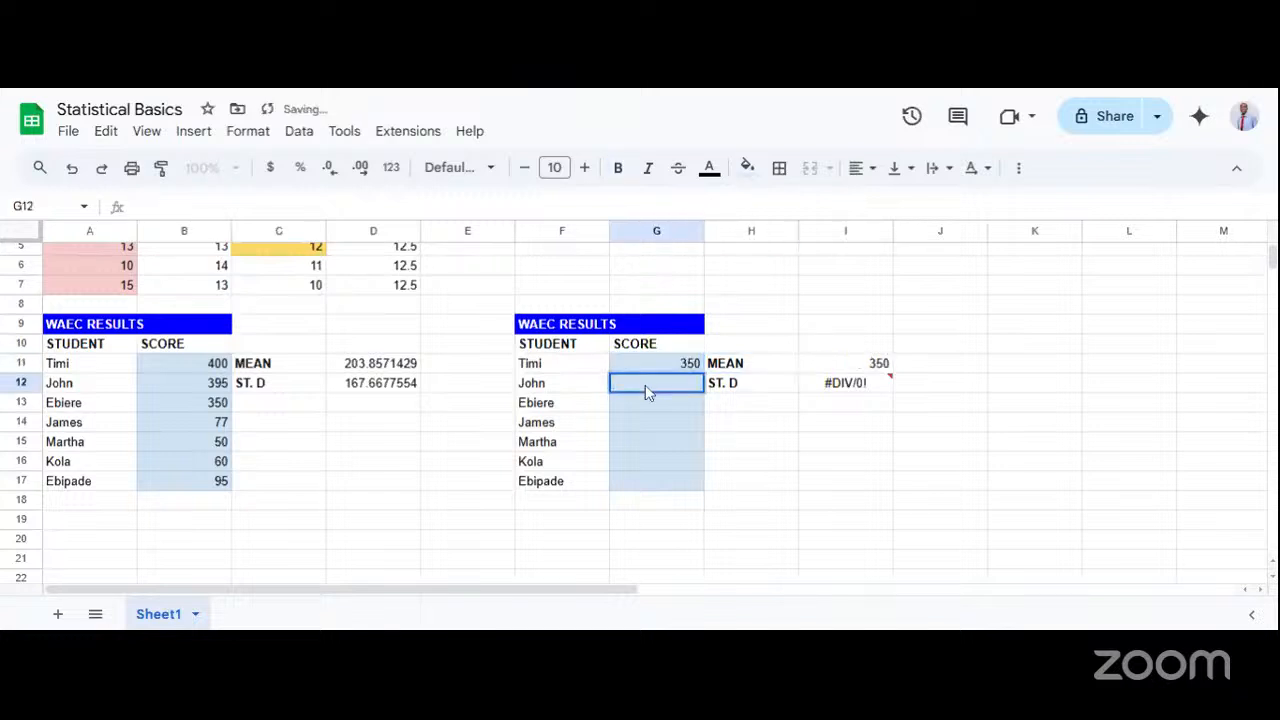
pyautogui.write('357')
pyautogui.press('Return')
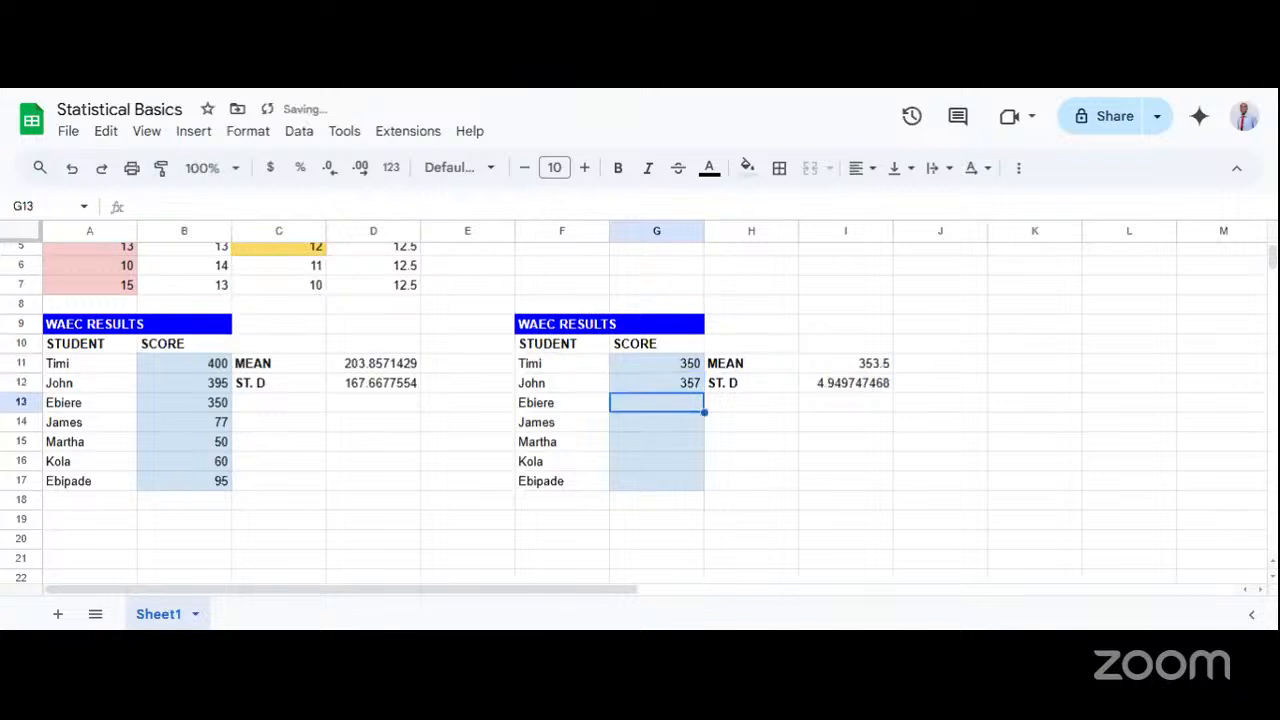
# Enter the scores 360, 300 and 346 in cells G13, G14 and G15 of the second table.
pyautogui.write('360')
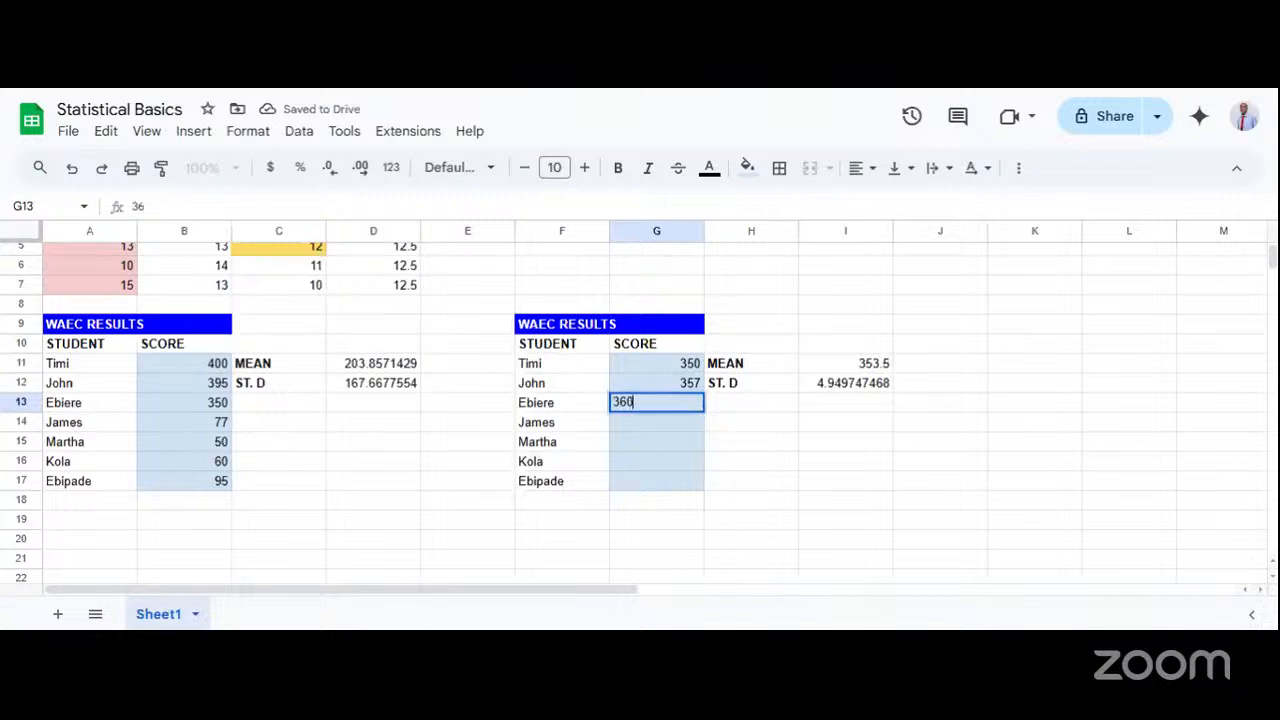
pyautogui.press('Return')
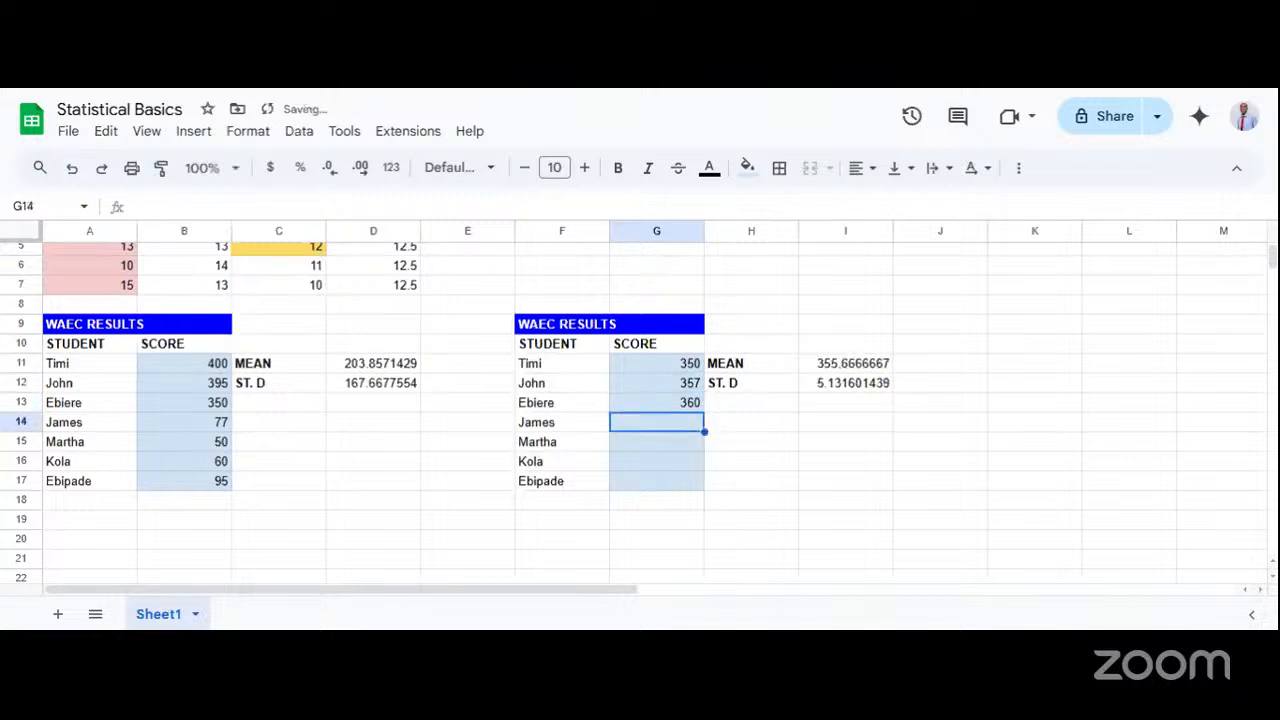
pyautogui.write('300')
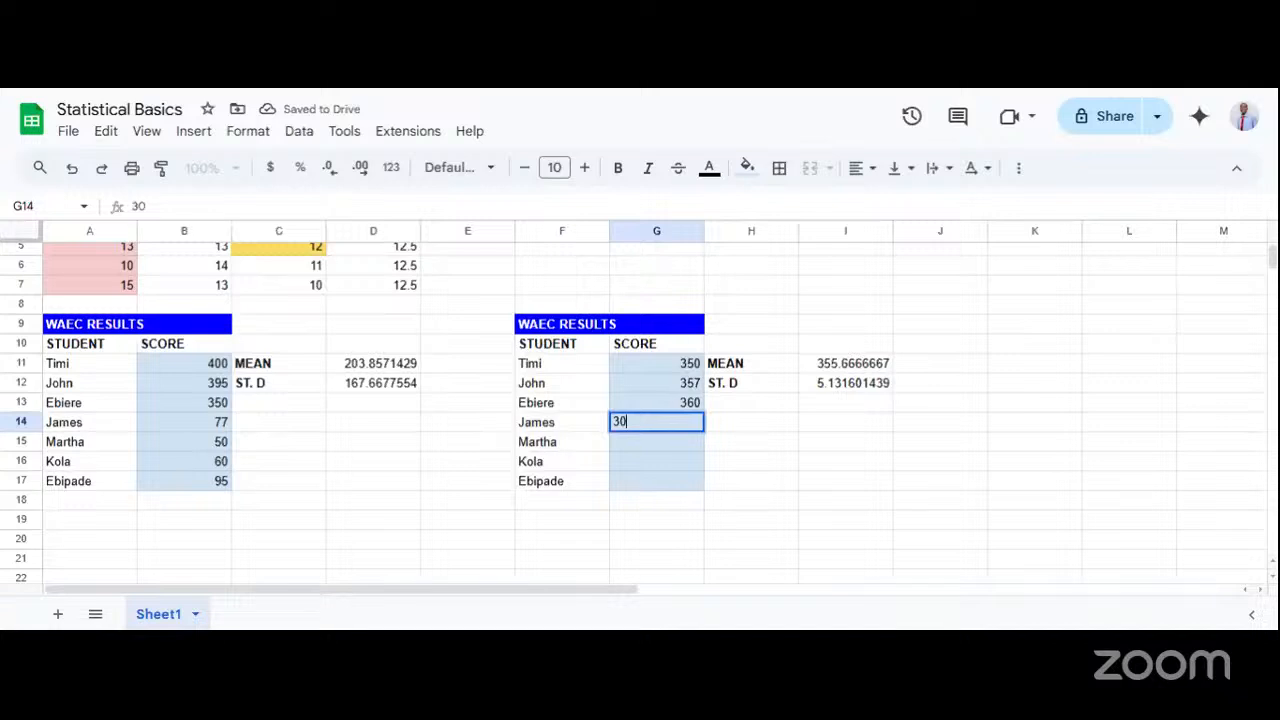
pyautogui.press('Return')
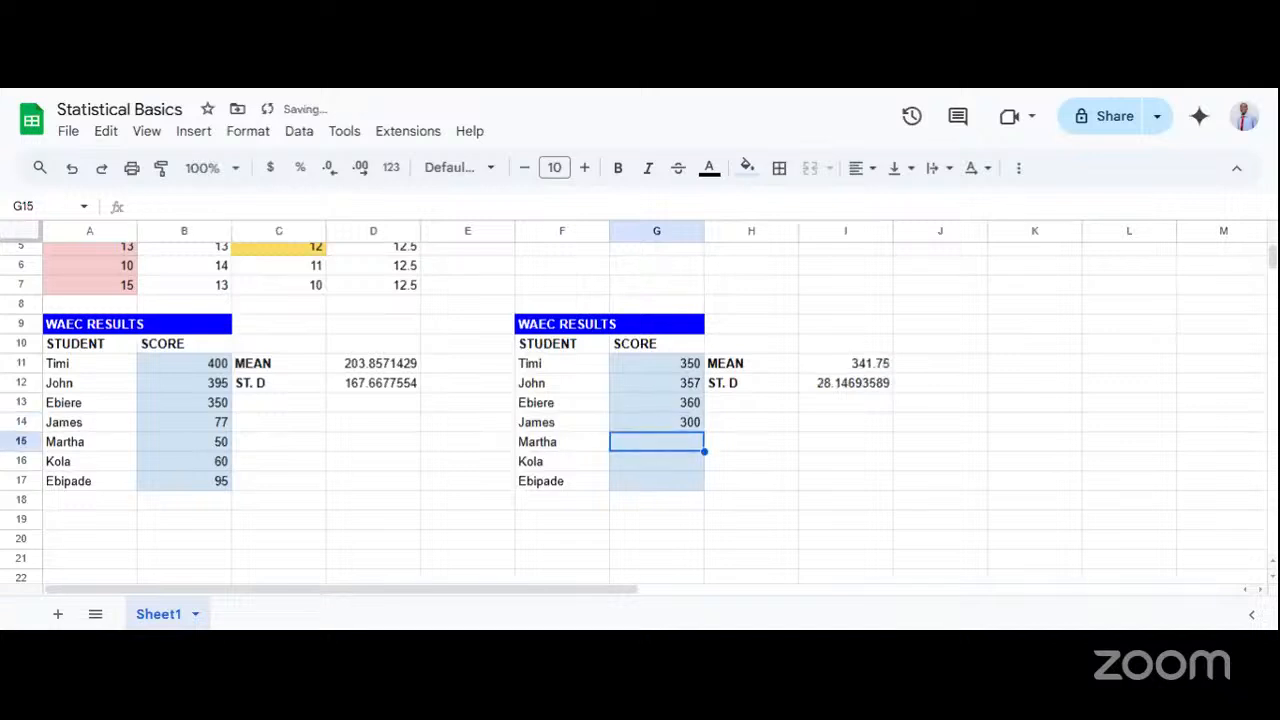
pyautogui.write('346')
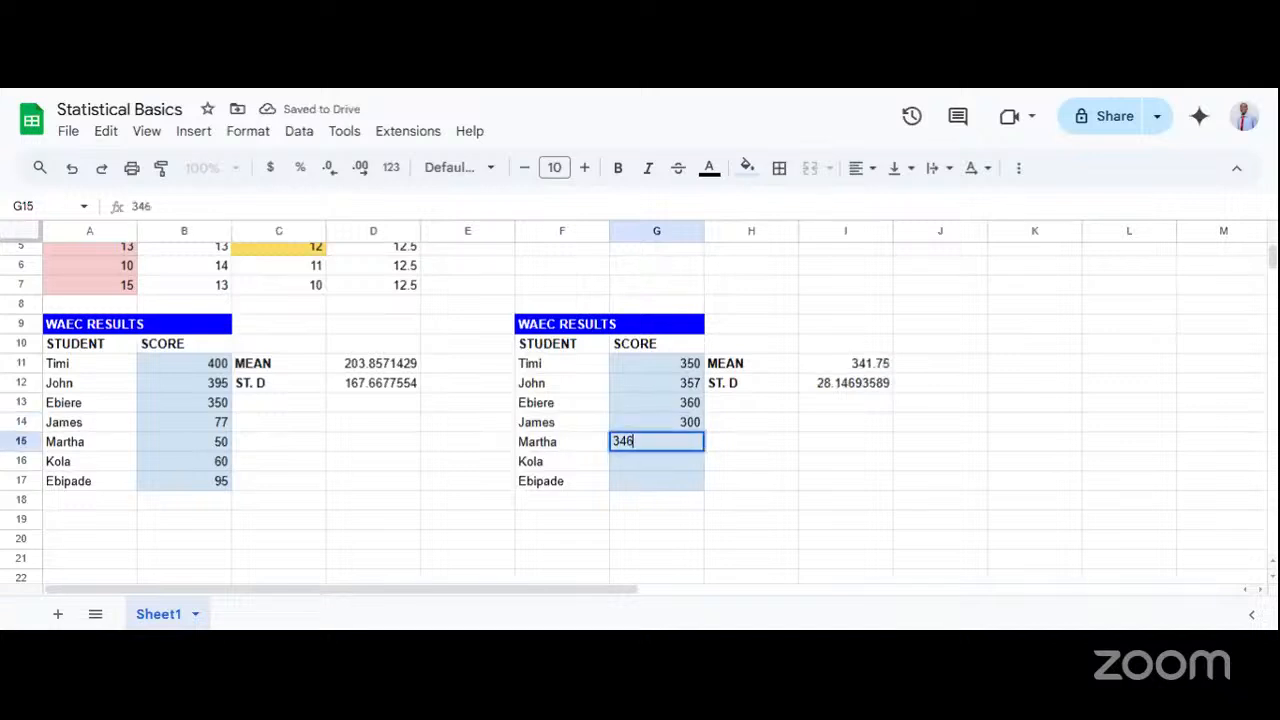
pyautogui.press('Return')
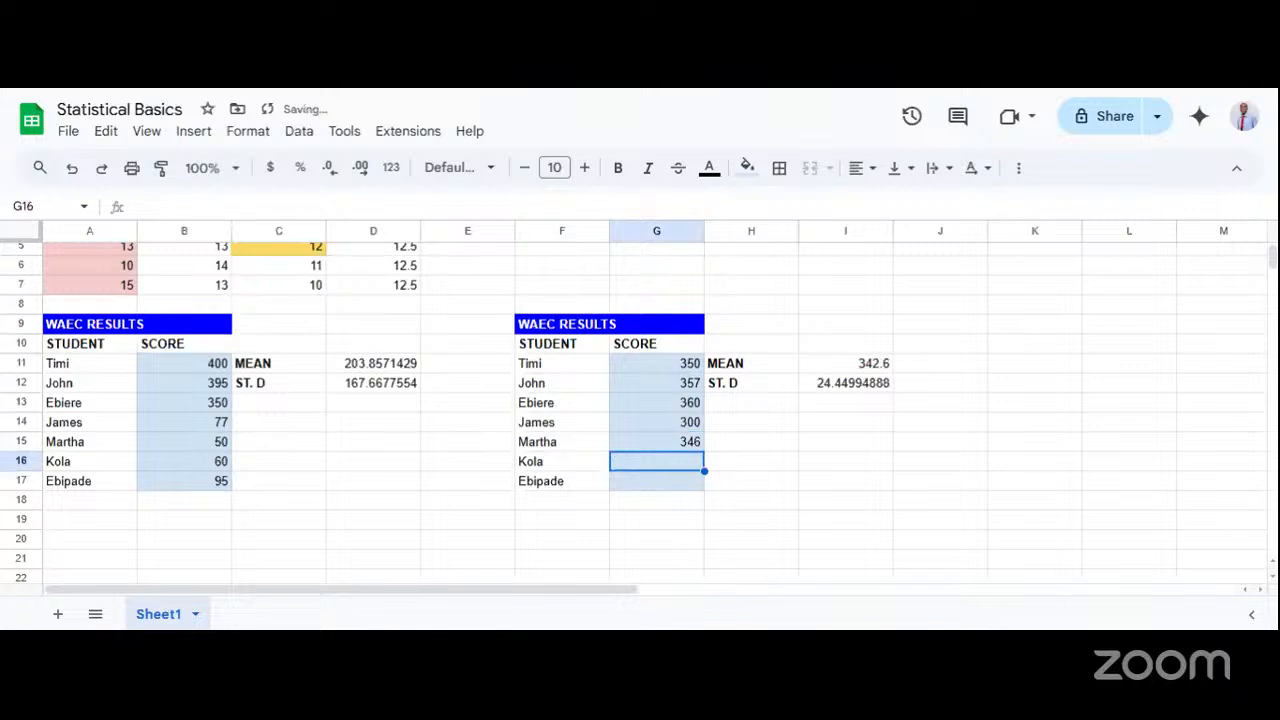
# Complete the second table's score column with 390 in G16 and 378 in G17.
pyautogui.write('4')
pyautogui.press('BackSpace')
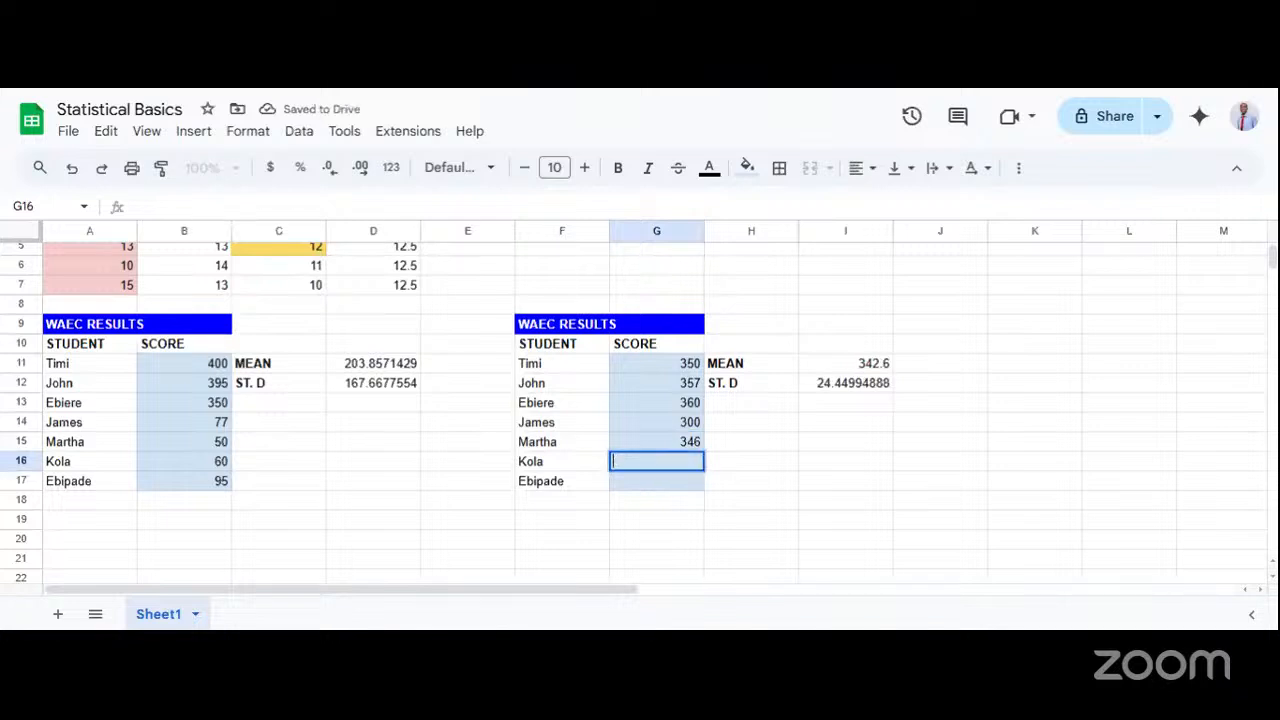
pyautogui.write('3')
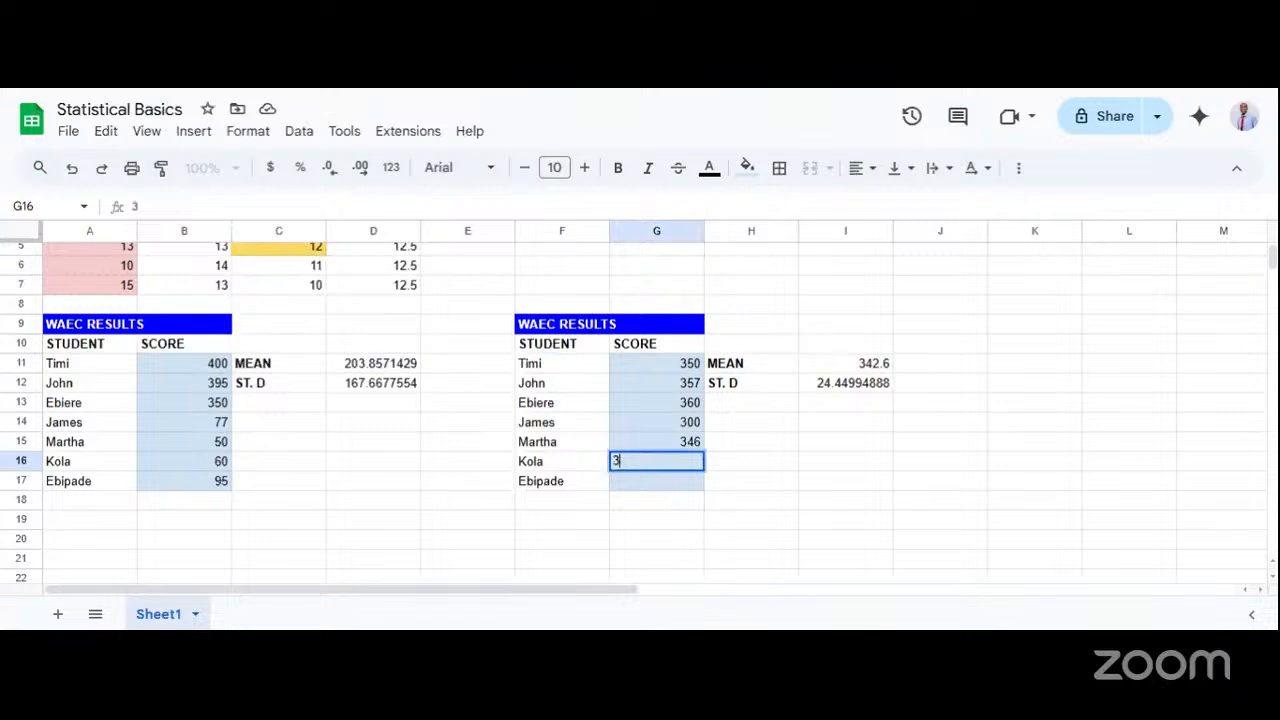
pyautogui.write('90')
pyautogui.press('Return')
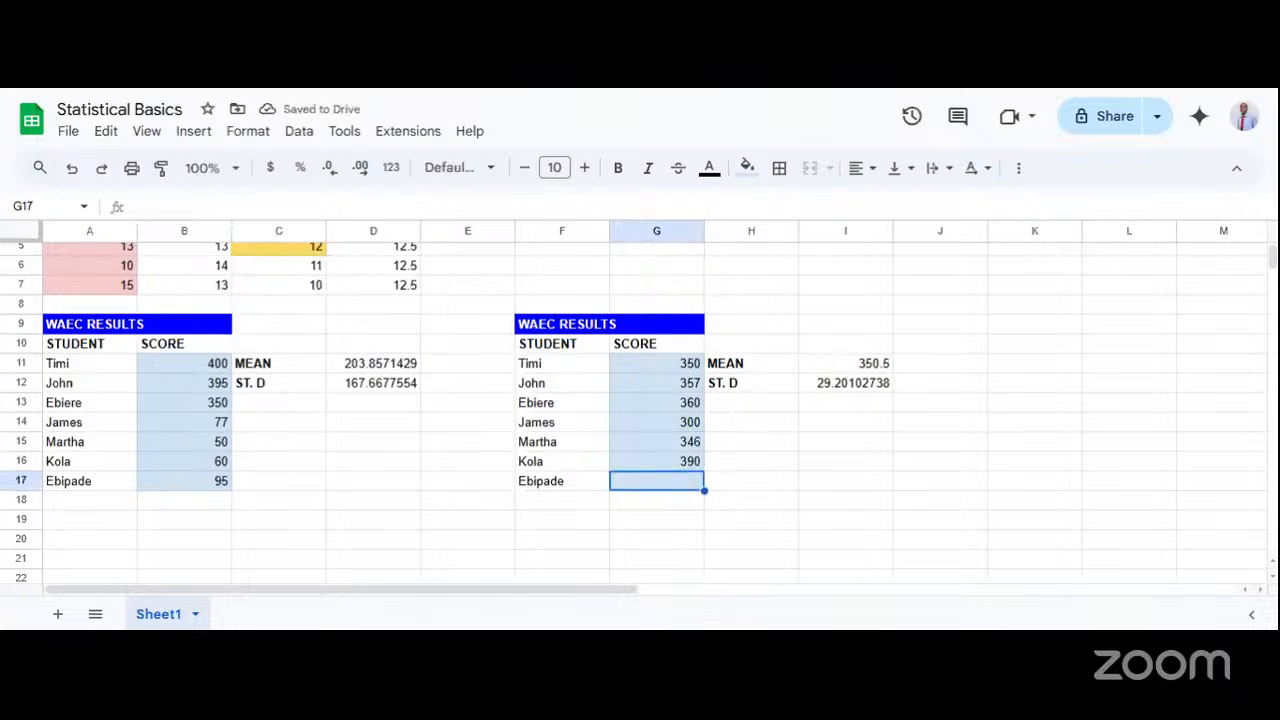
pyautogui.write('378')
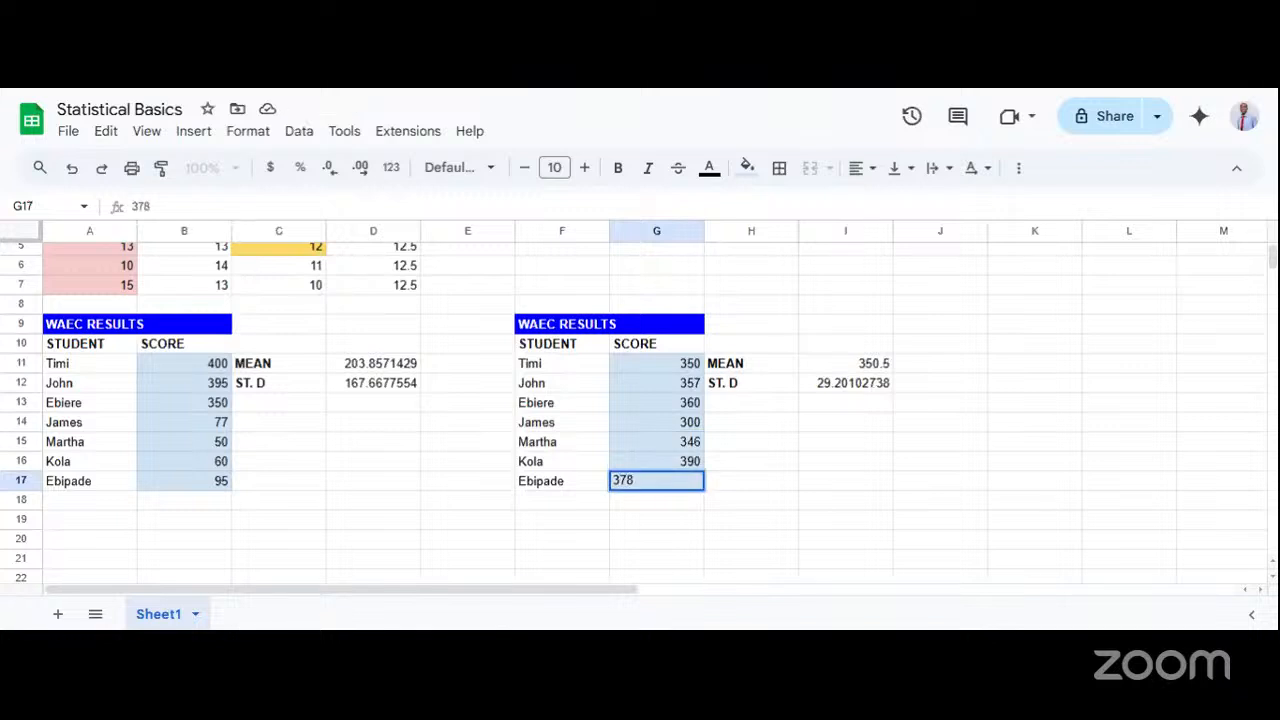
pyautogui.press('Return')
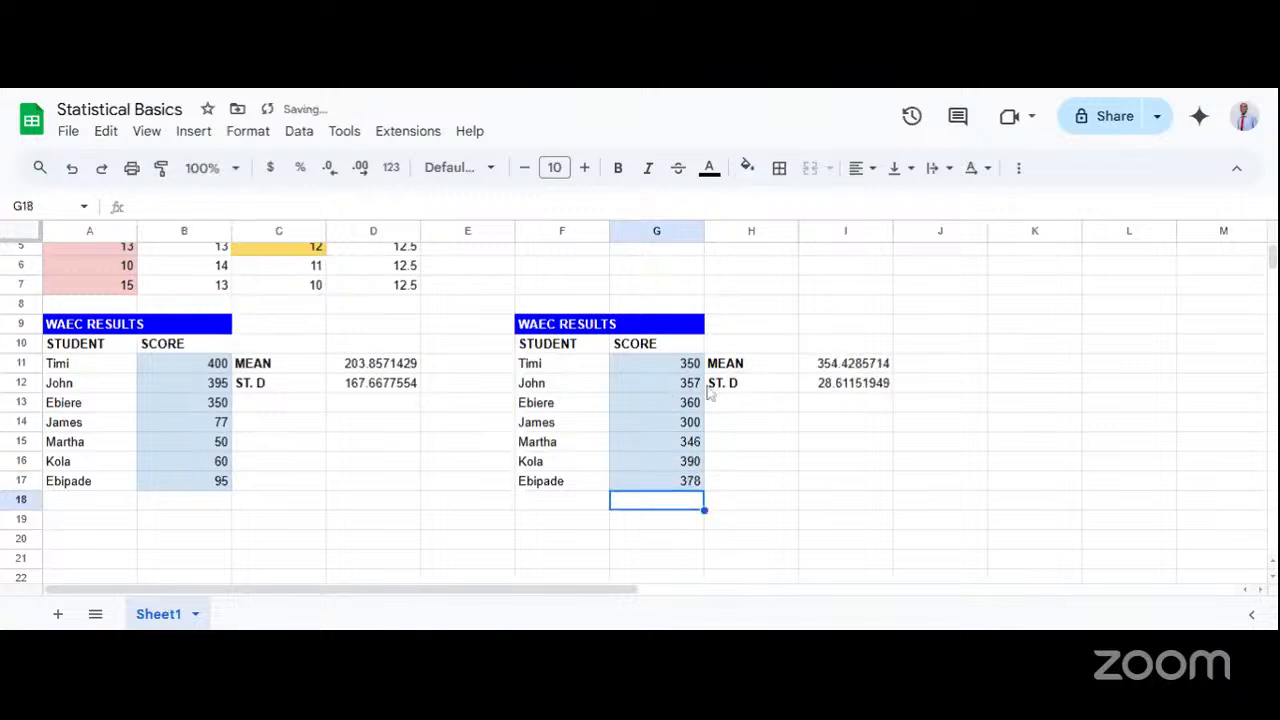
# Compare the second table's scores in G11:G17 with the mean in I11 and the standard deviation in I12.
pyautogui.click(809, 411)
pyautogui.click(826, 388)
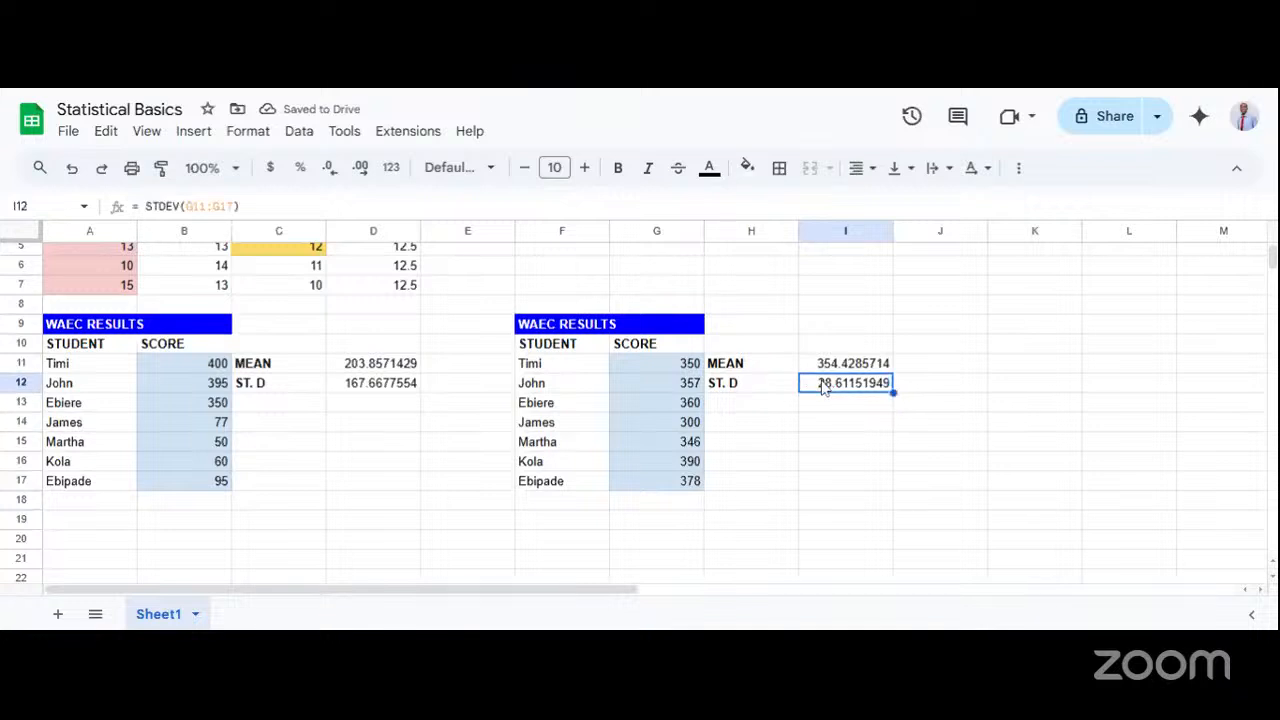
pyautogui.moveTo(690, 365); pyautogui.dragTo(684, 491)
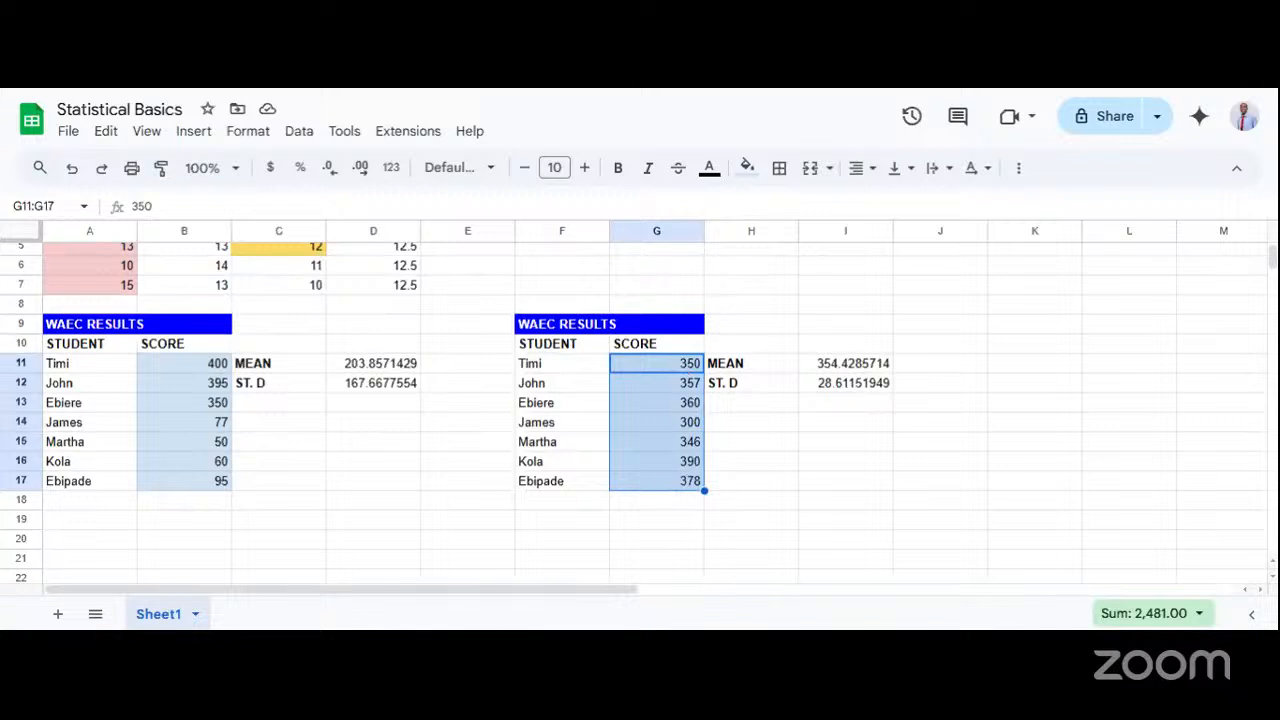
pyautogui.click(835, 390)
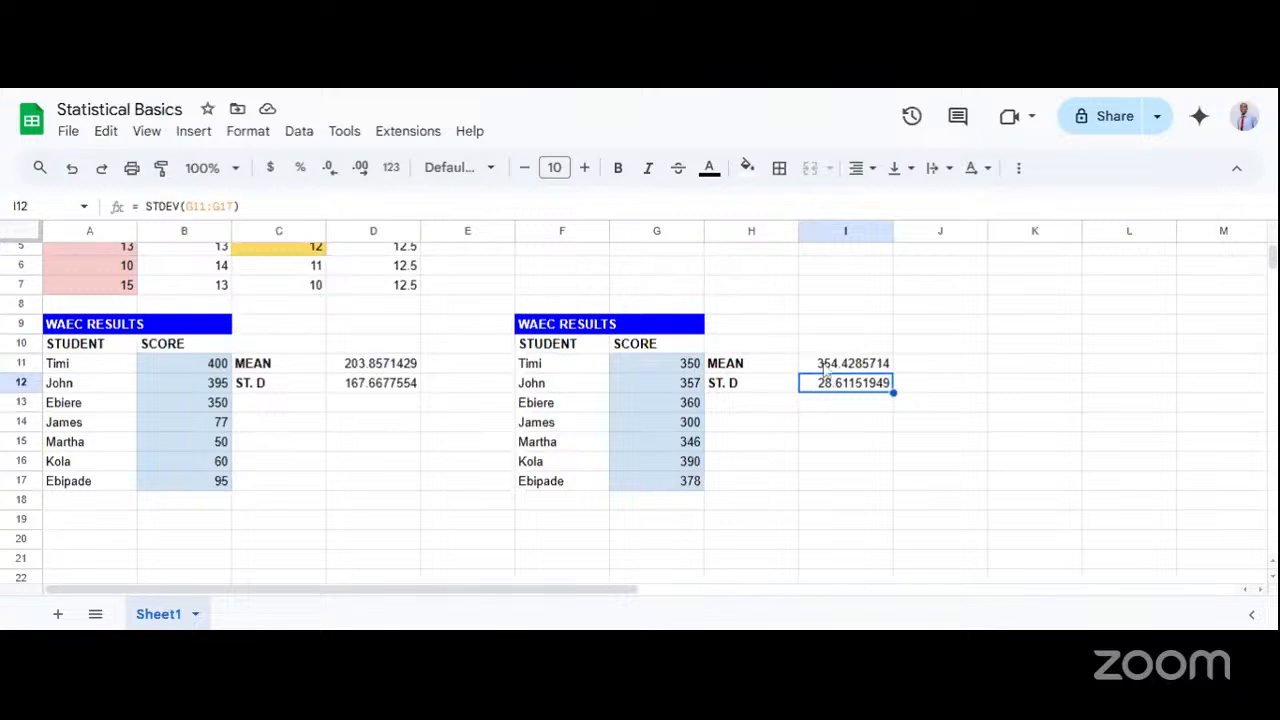
pyautogui.click(825, 368)
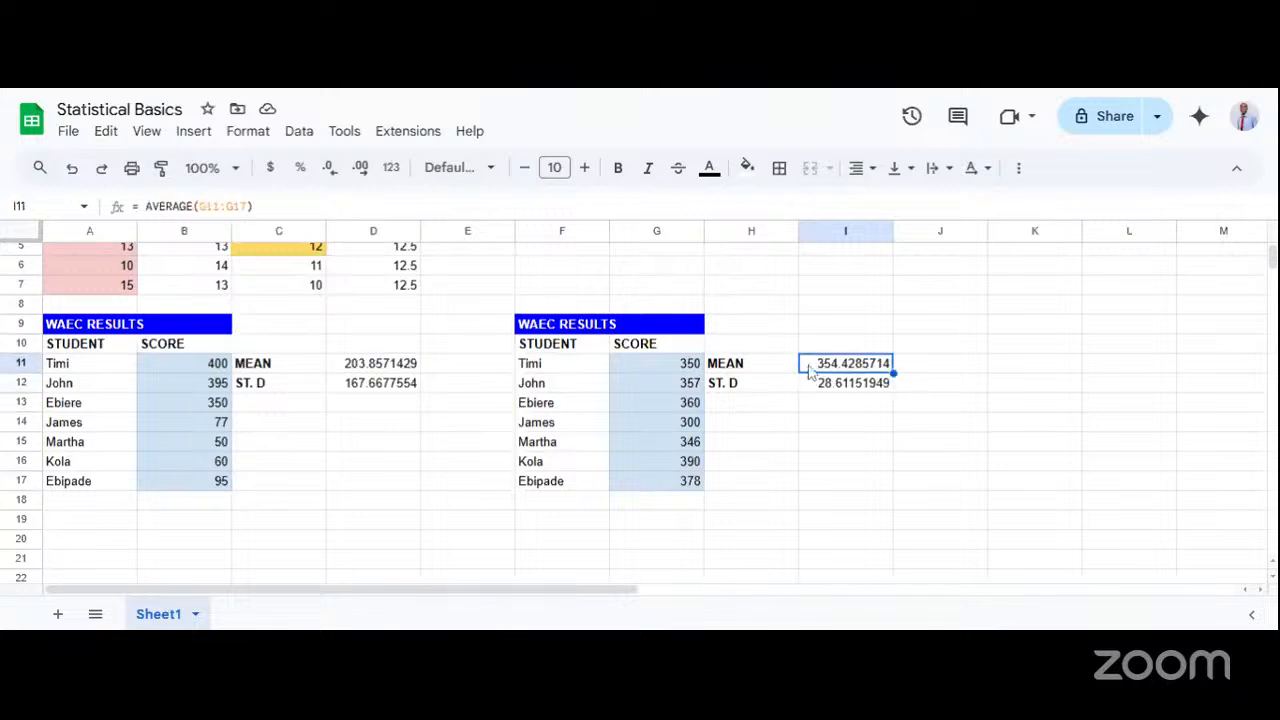
pyautogui.moveTo(660, 370); pyautogui.dragTo(664, 482)
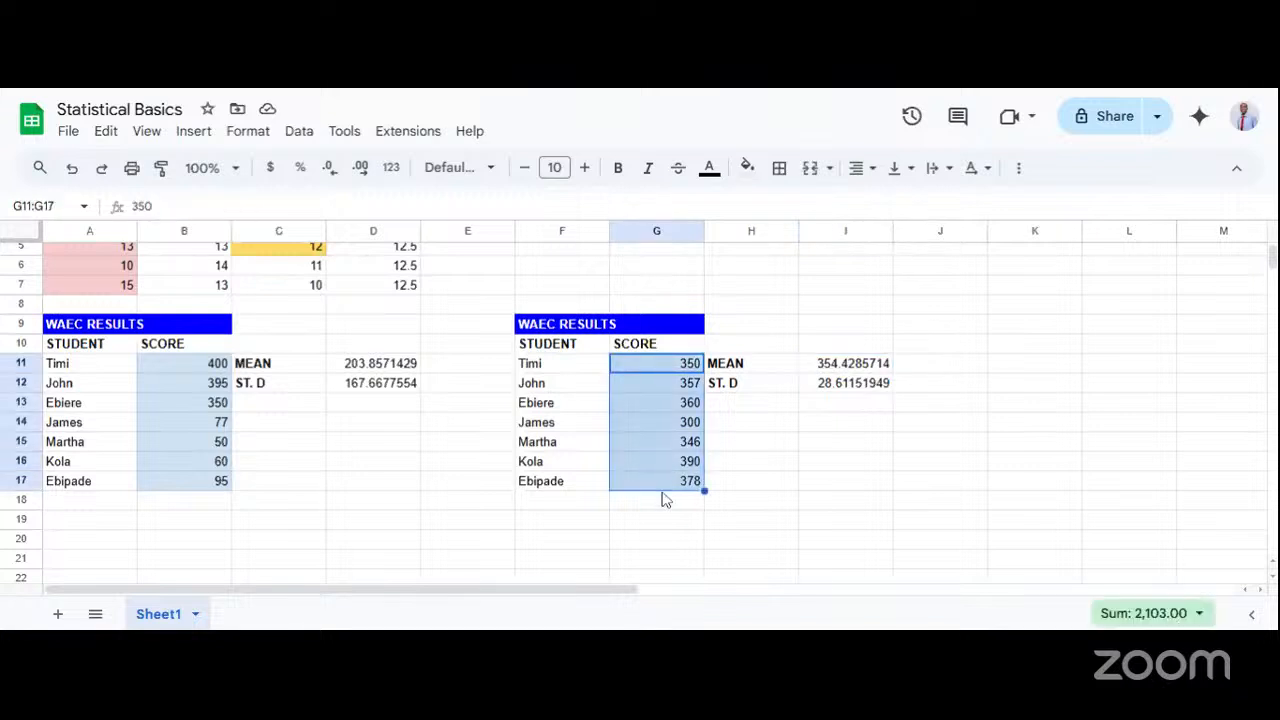
pyautogui.click(842, 372)
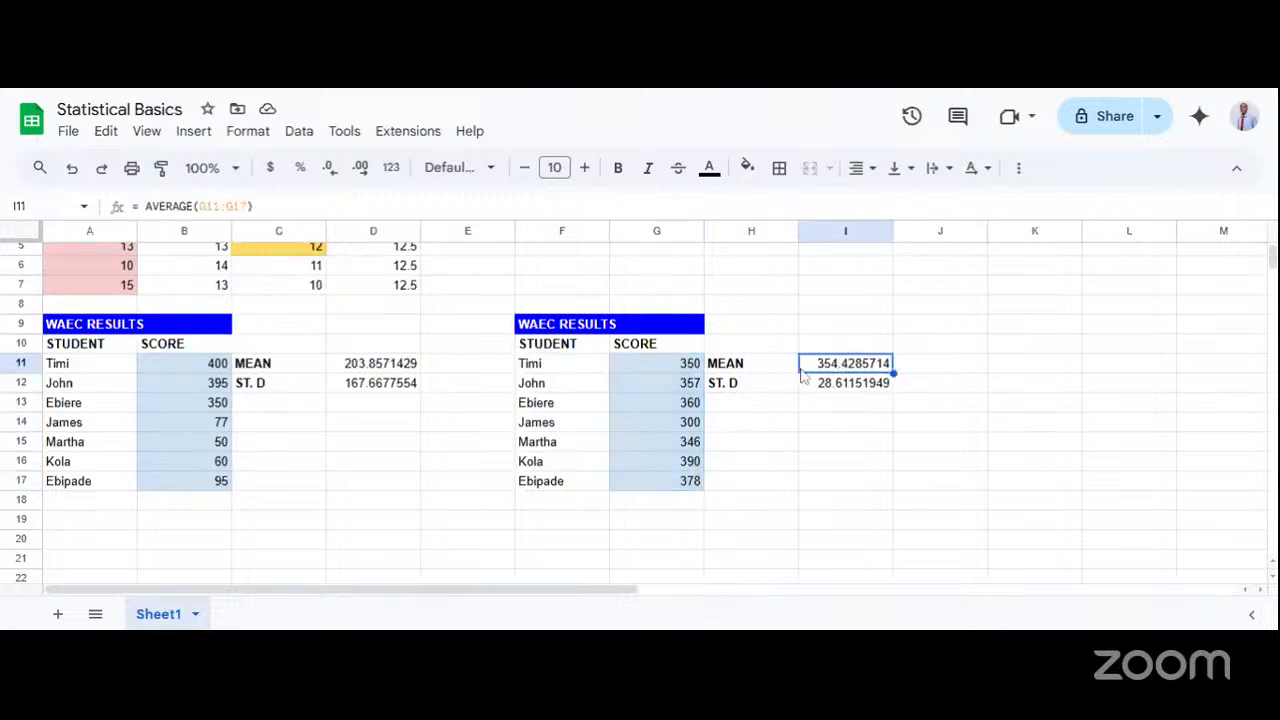
pyautogui.click(639, 364)
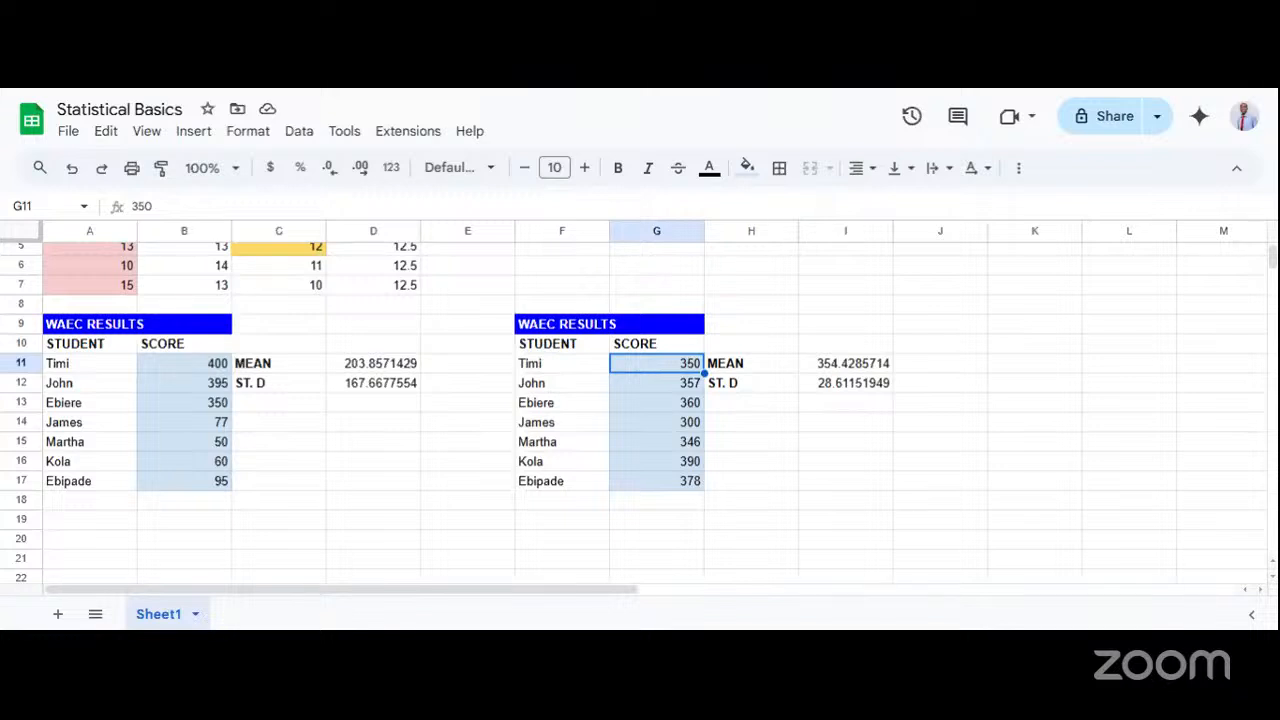
pyautogui.click(670, 446)
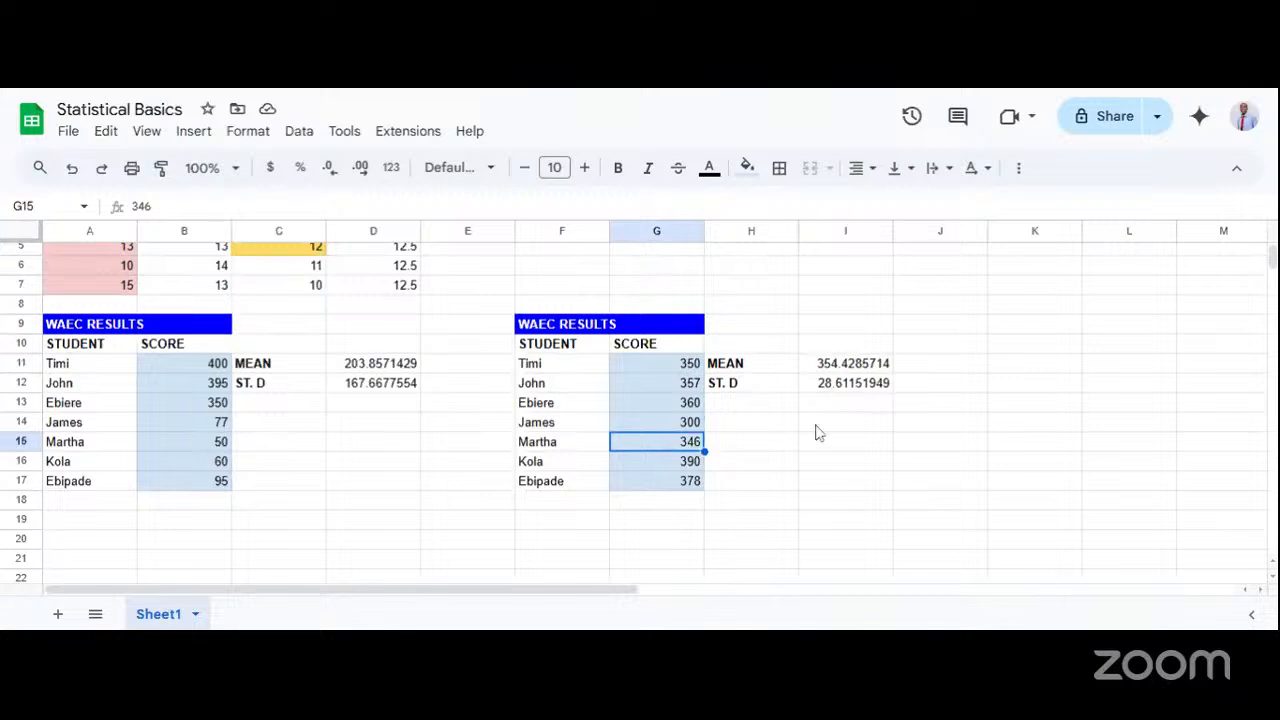
# Clear the second table's scores in G11:G17 and enter 12 in G11 and 14 in G12.
pyautogui.moveTo(676, 373); pyautogui.dragTo(669, 480)
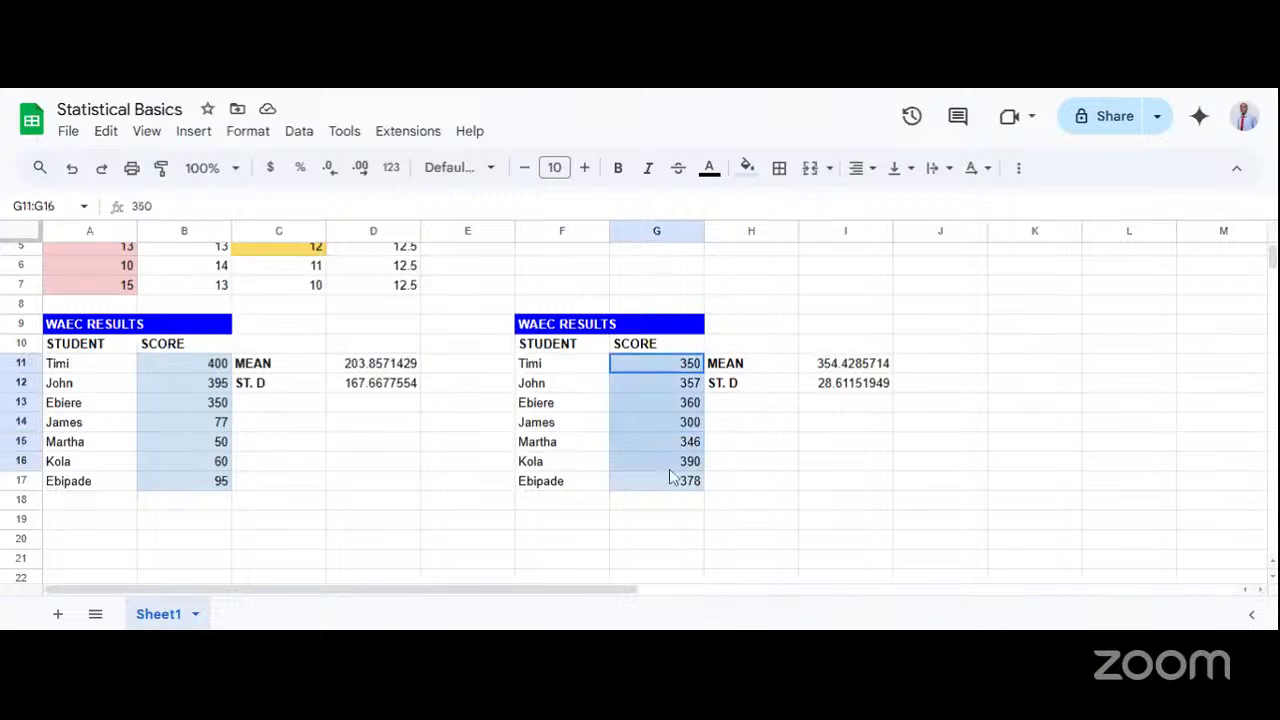
pyautogui.press('Delete')
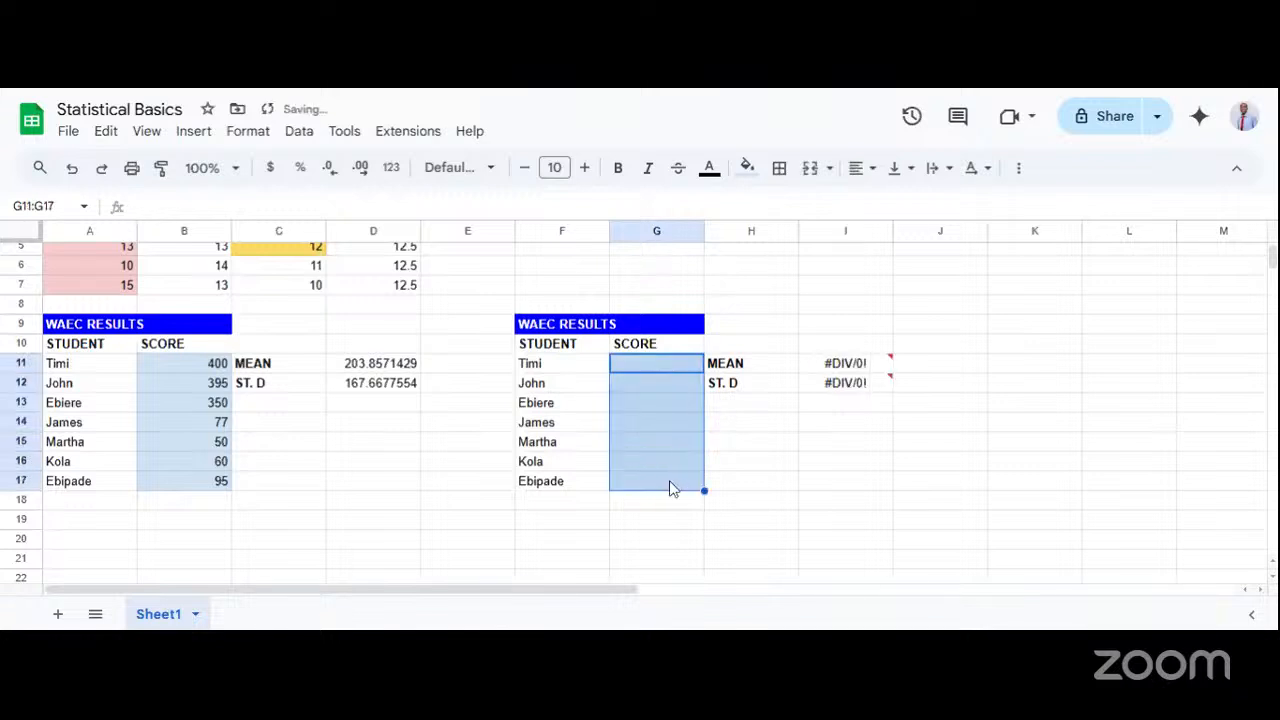
pyautogui.click(663, 370)
pyautogui.write('12')
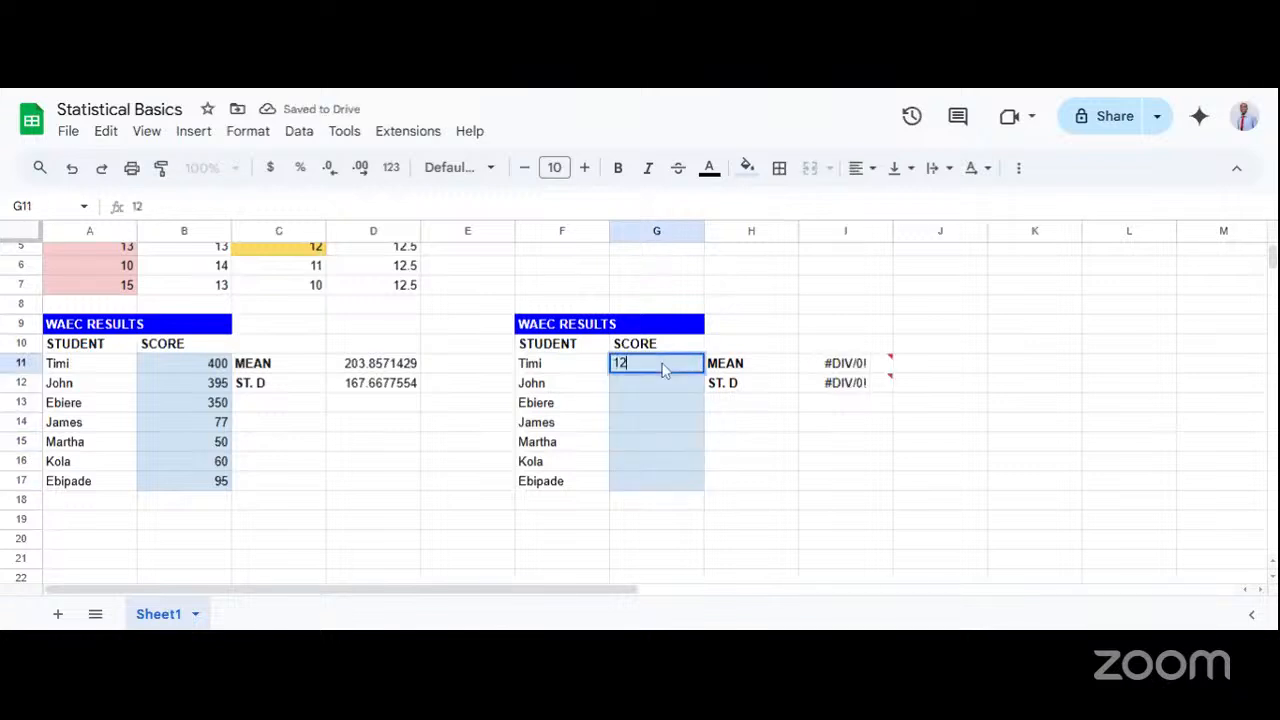
pyautogui.press('Return')
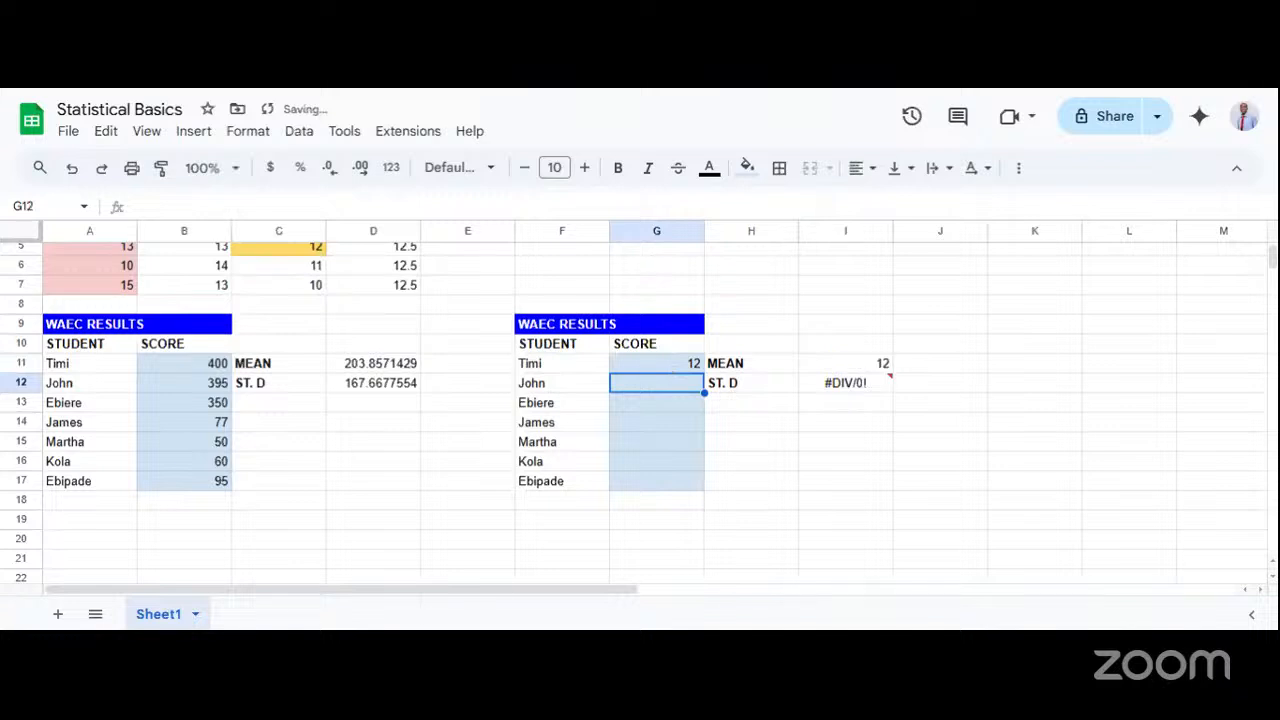
pyautogui.write('14')
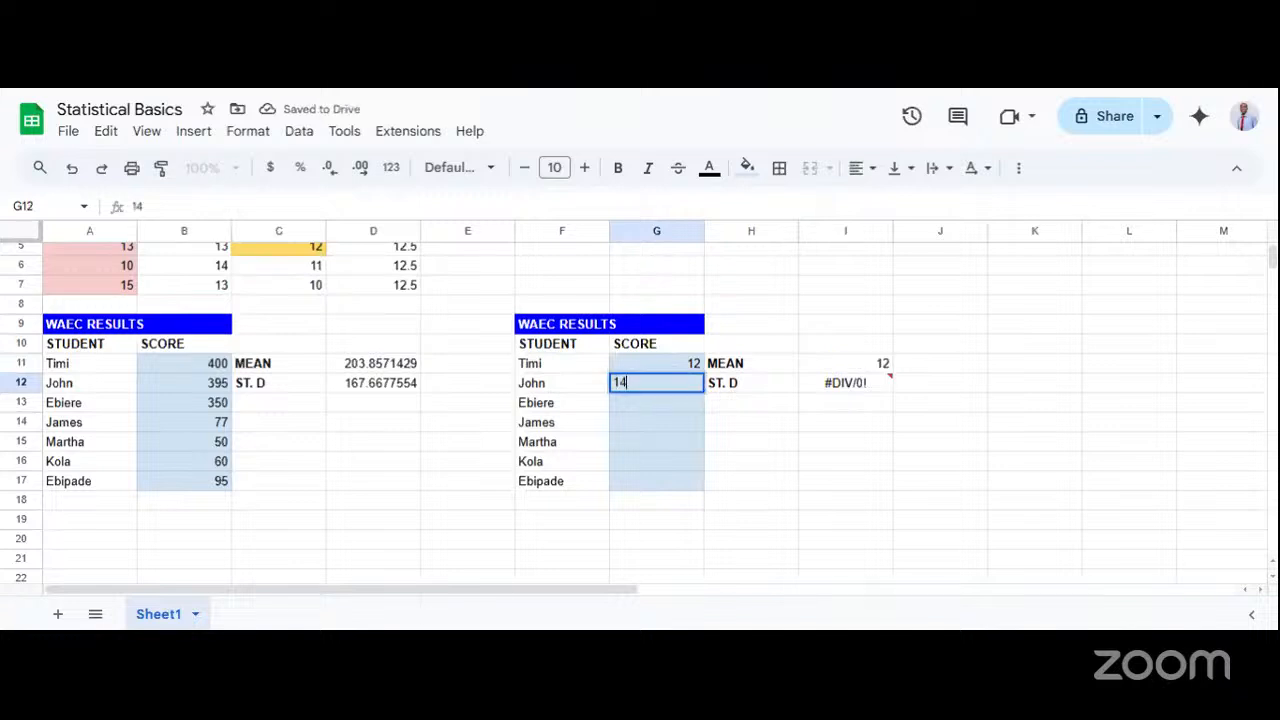
pyautogui.press('Return')
# Enter the values 12, 15 and 16 in cells G13, G14 and G15 of the second table.
pyautogui.write('1')
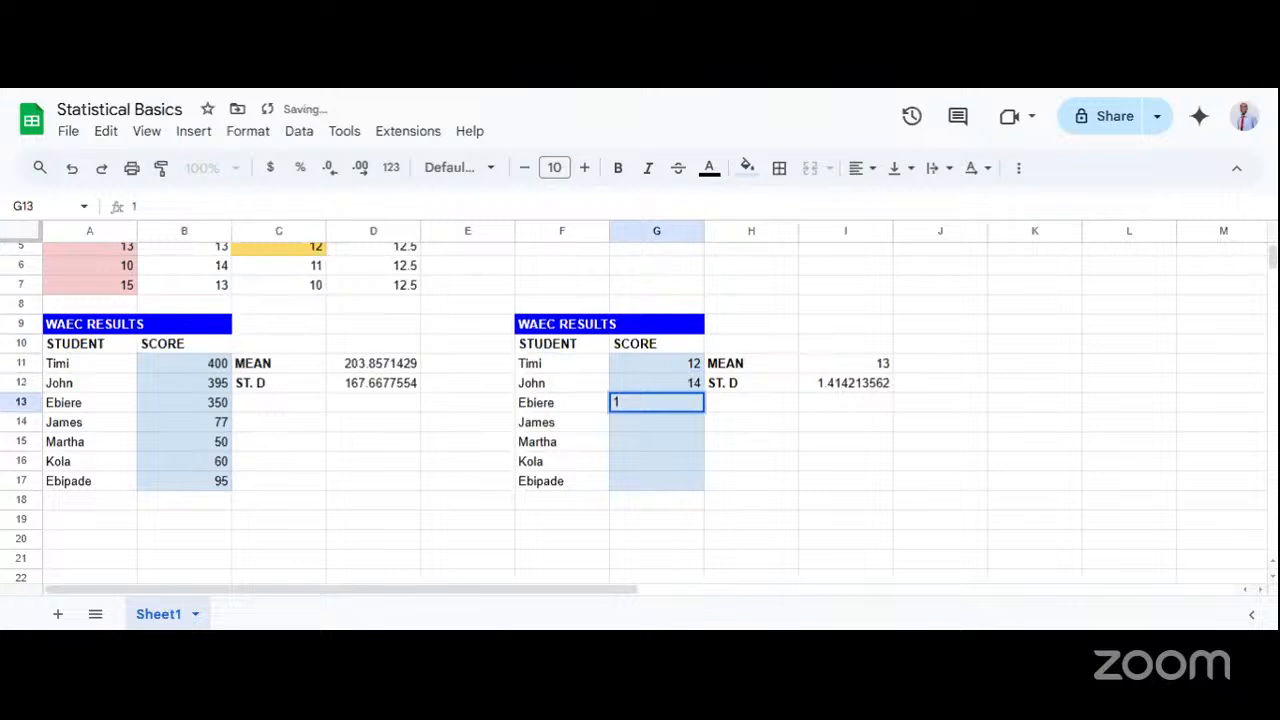
pyautogui.write('2')
pyautogui.press('Return')
pyautogui.write('15')
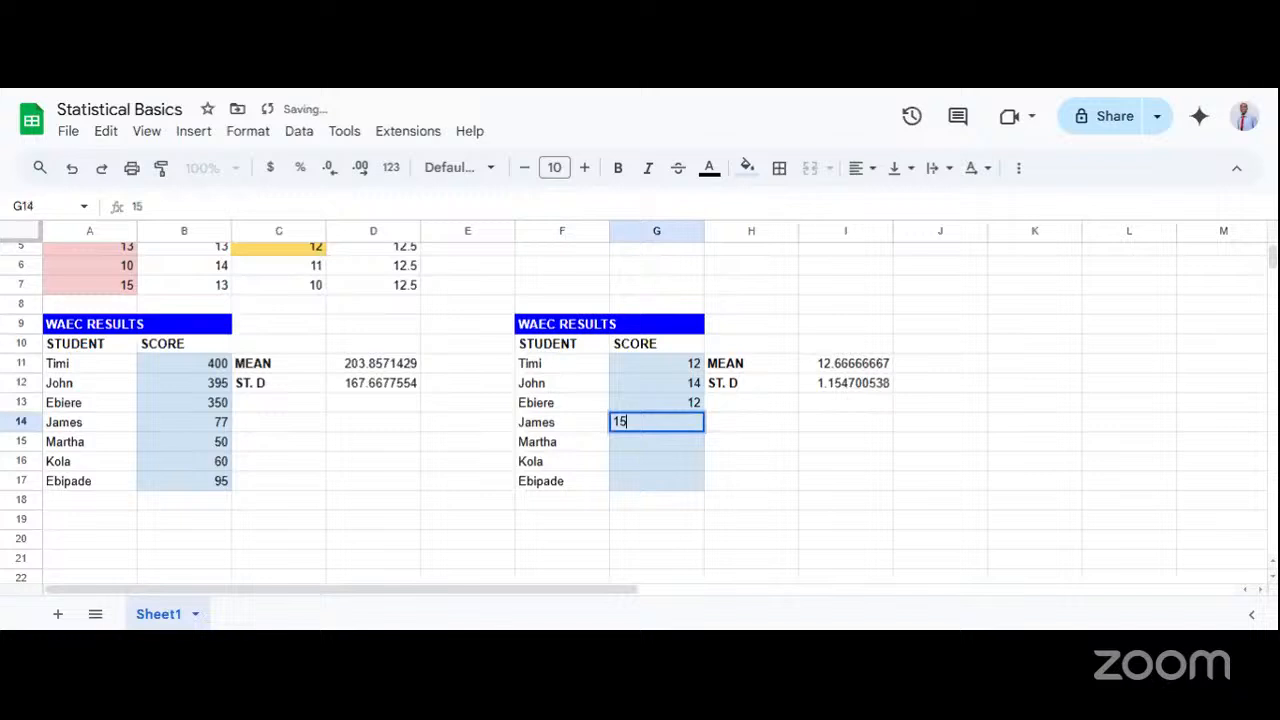
pyautogui.press('Return')
pyautogui.write('16')
pyautogui.press('Return')
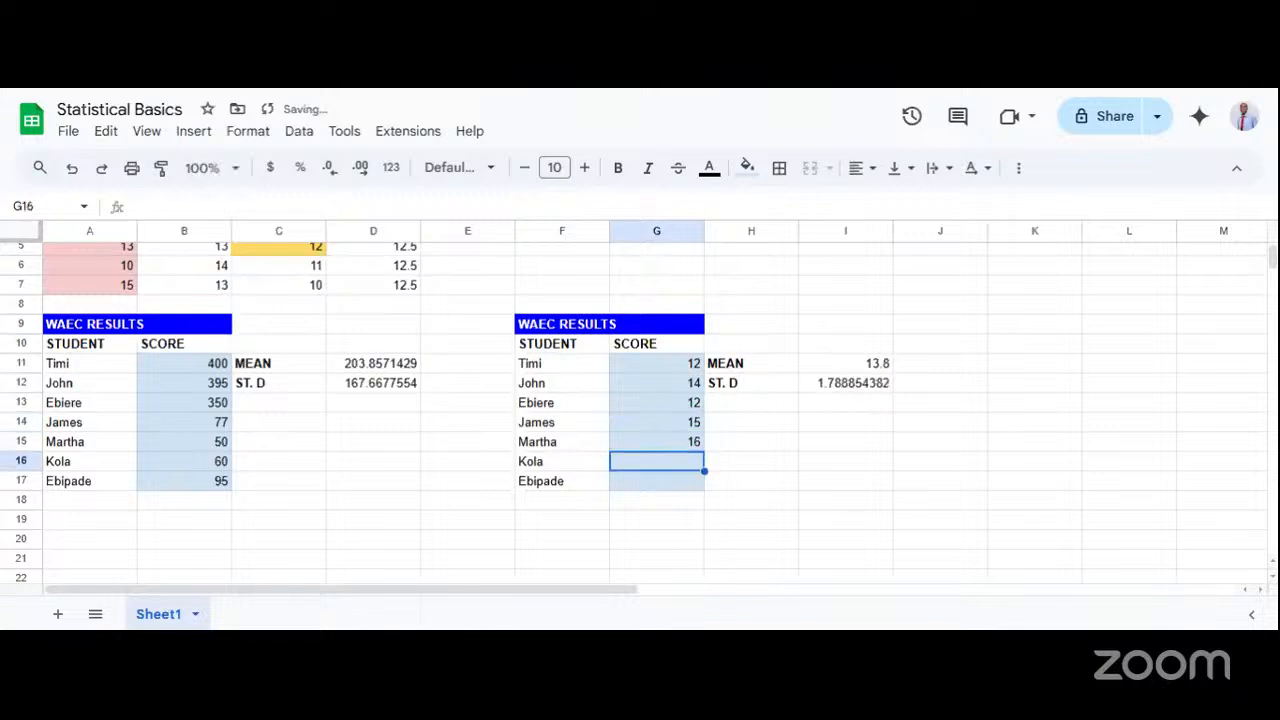
# Fill the last two cells of the second table's value column with 13 in G16 and 11 in G17.
pyautogui.write('1')
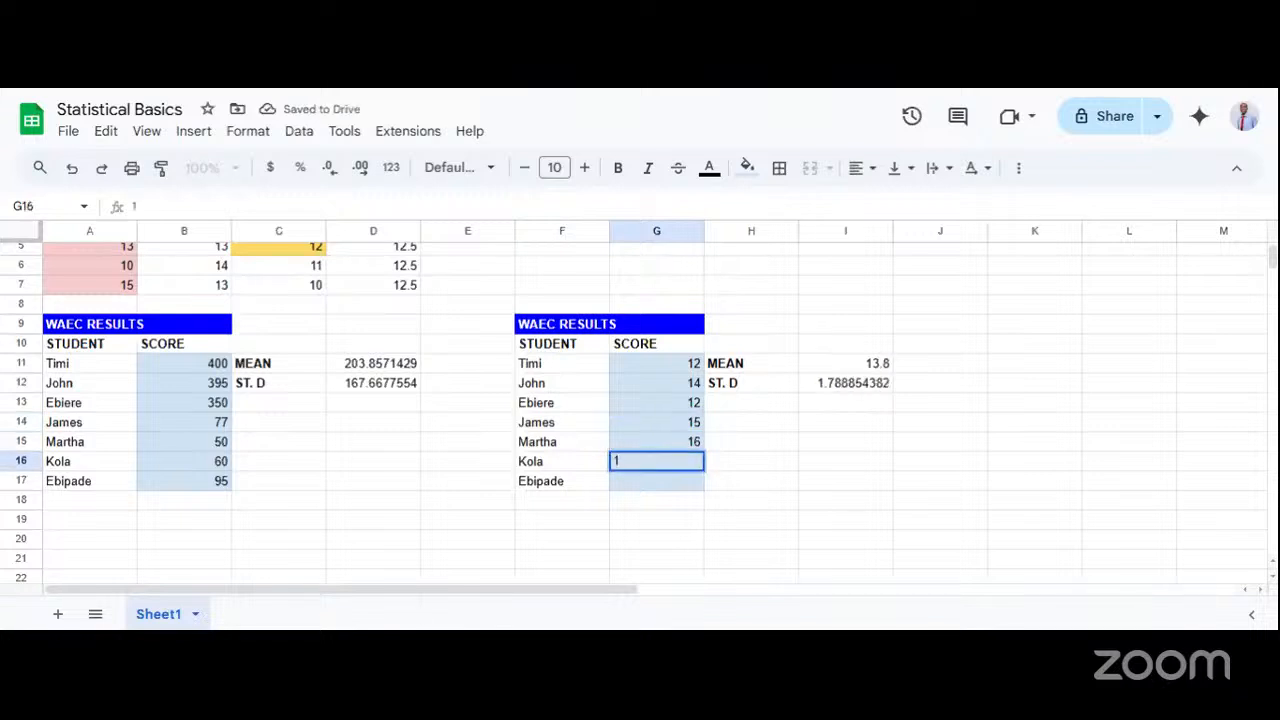
pyautogui.write('3')
pyautogui.press('Return')
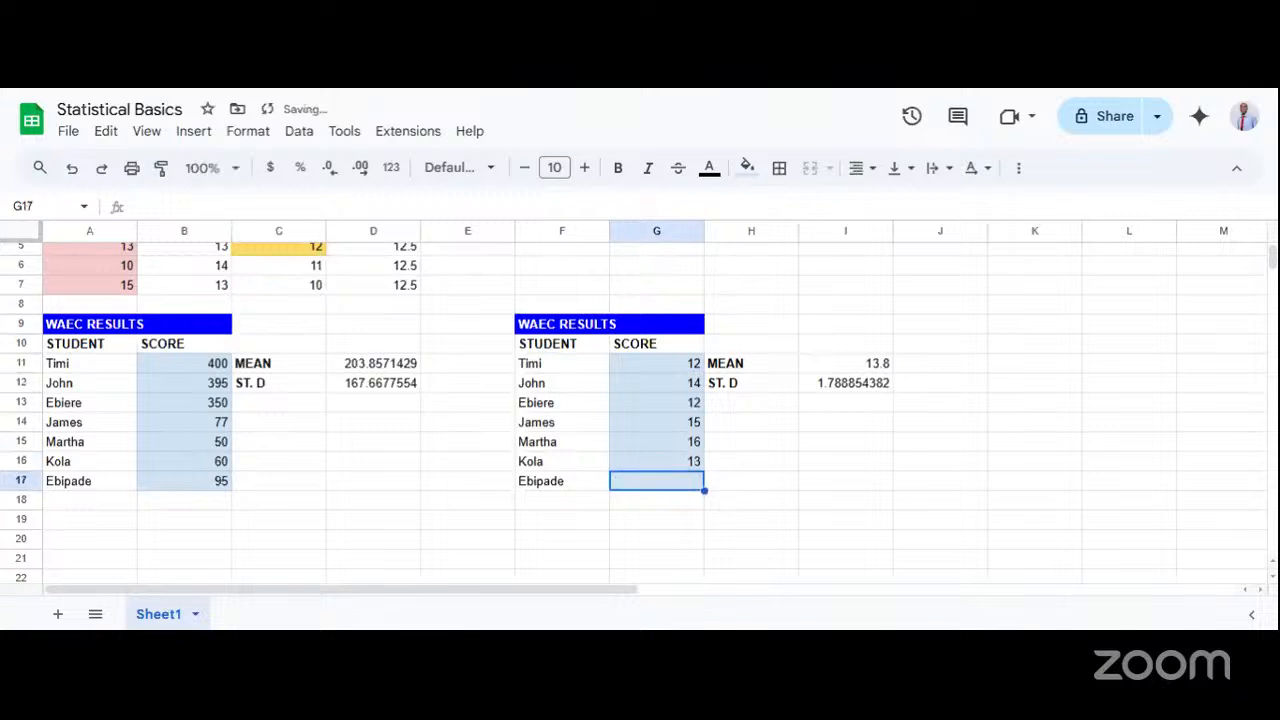
pyautogui.write('11')
pyautogui.press('Return')
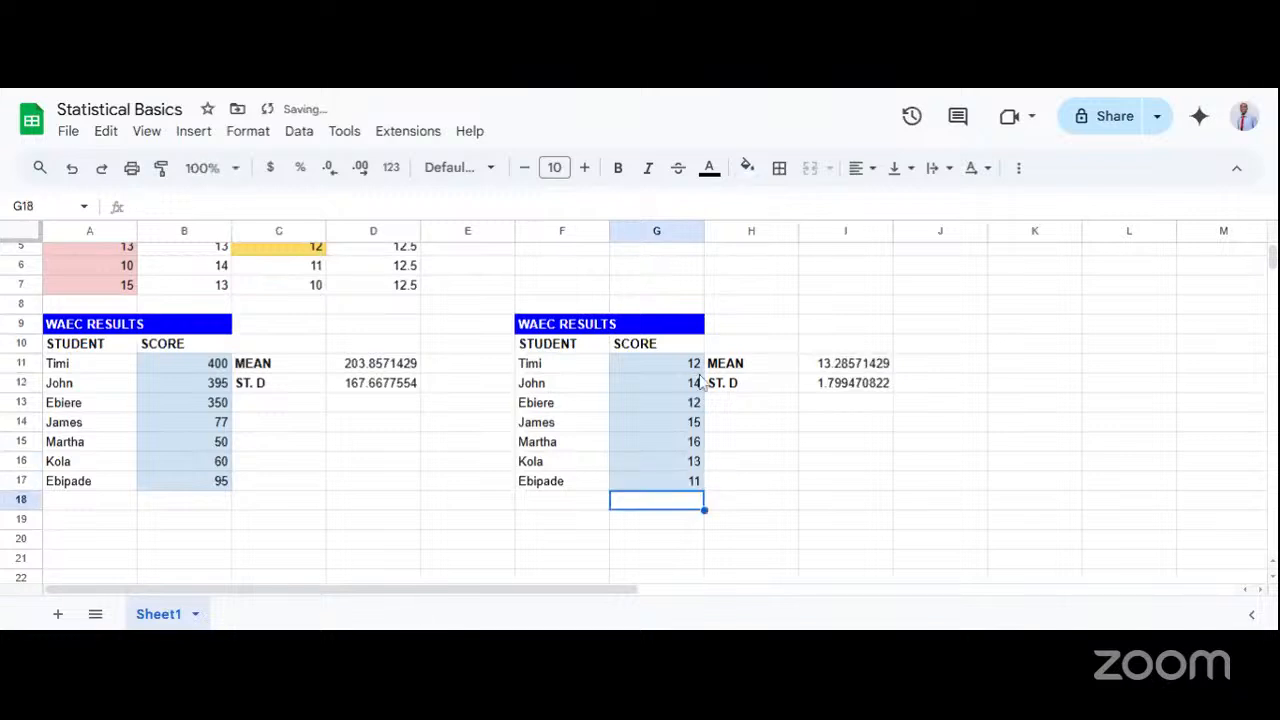
# Examine the second table's standard deviation in I12 and its label in H12.
pyautogui.click(764, 443)
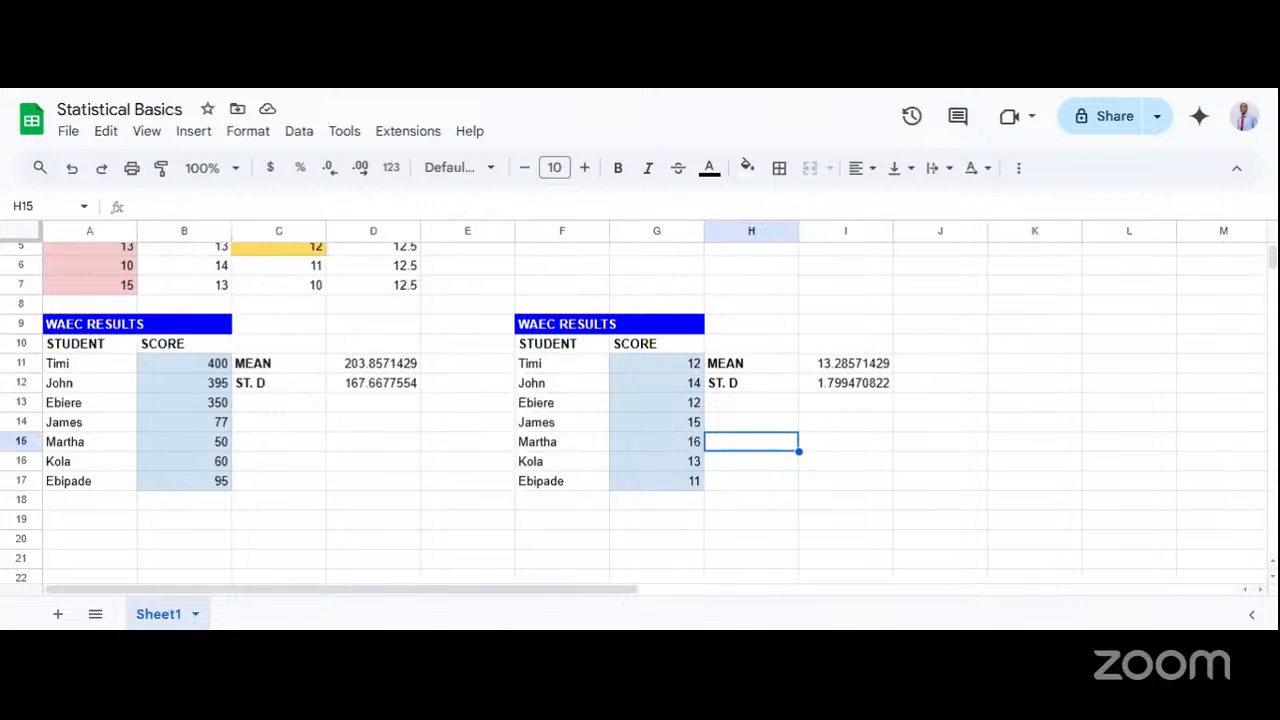
pyautogui.click(838, 386)
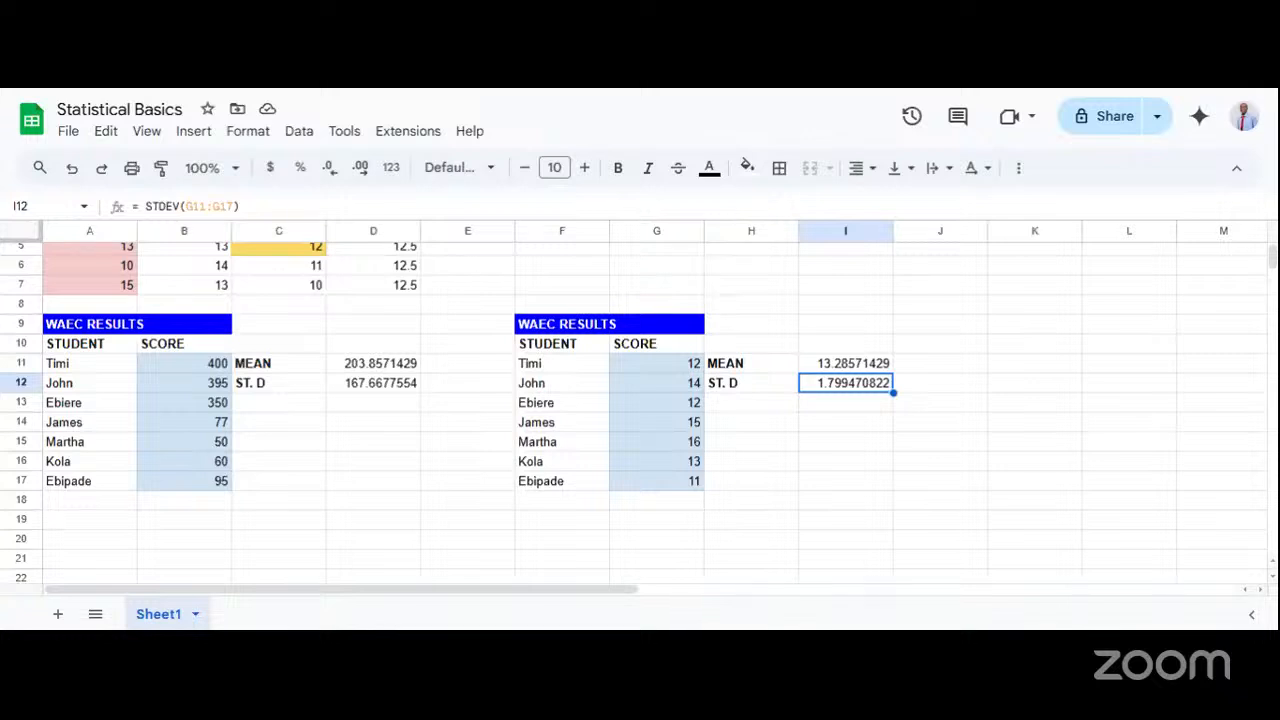
pyautogui.click(794, 409)
pyautogui.click(766, 387)
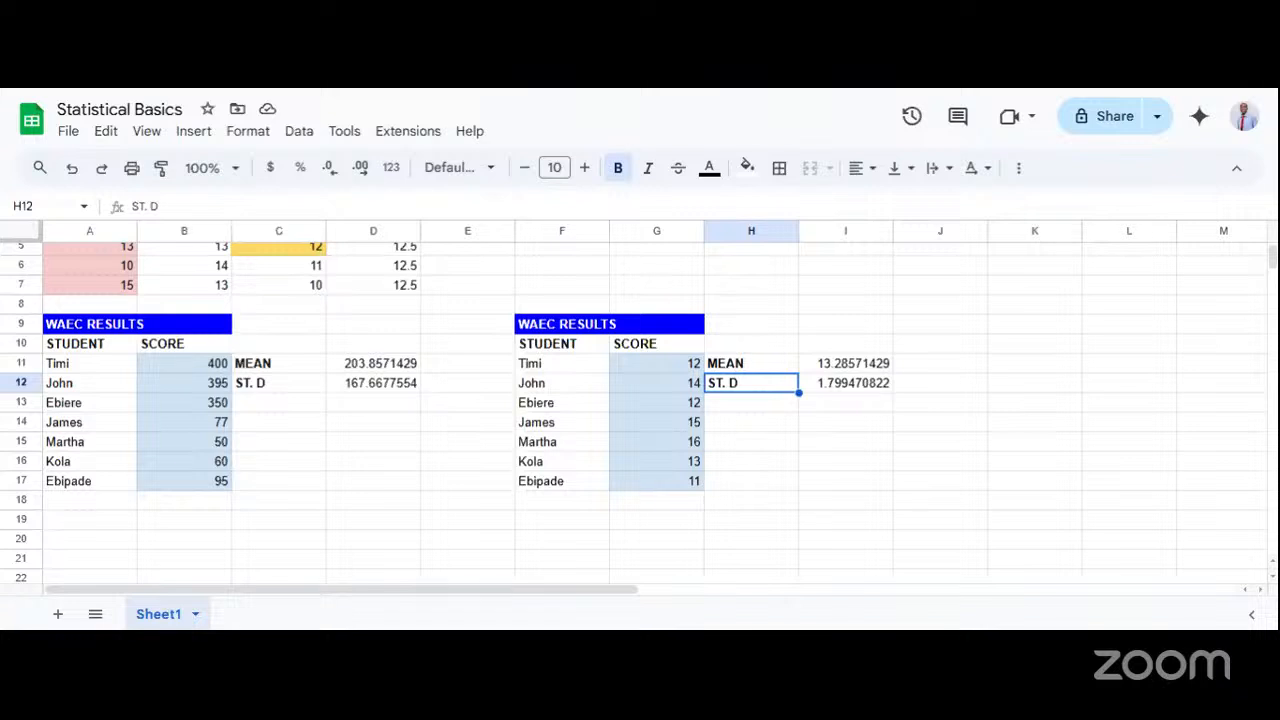
# Change the second table's column header in G10 to HEIGHT.
pyautogui.click(681, 374)
pyautogui.click(665, 355)
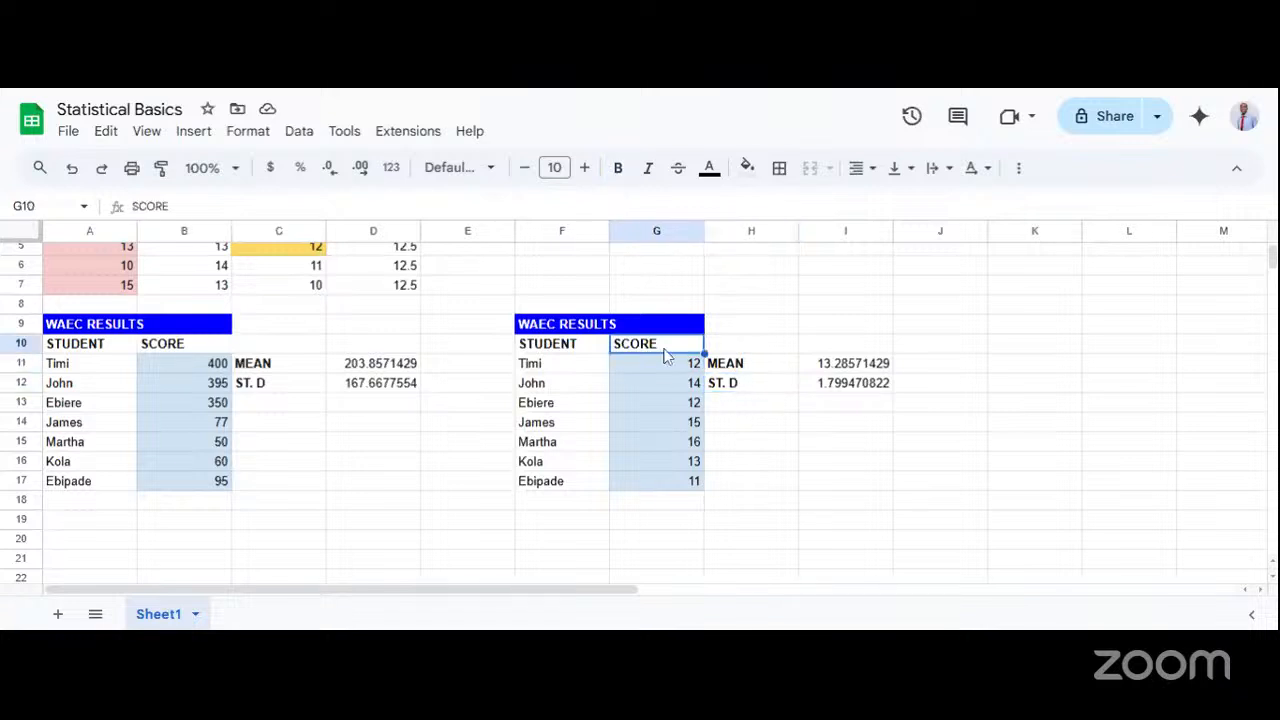
pyautogui.doubleClick(665, 355)
pyautogui.doubleClick(665, 355)
pyautogui.write('HEI')
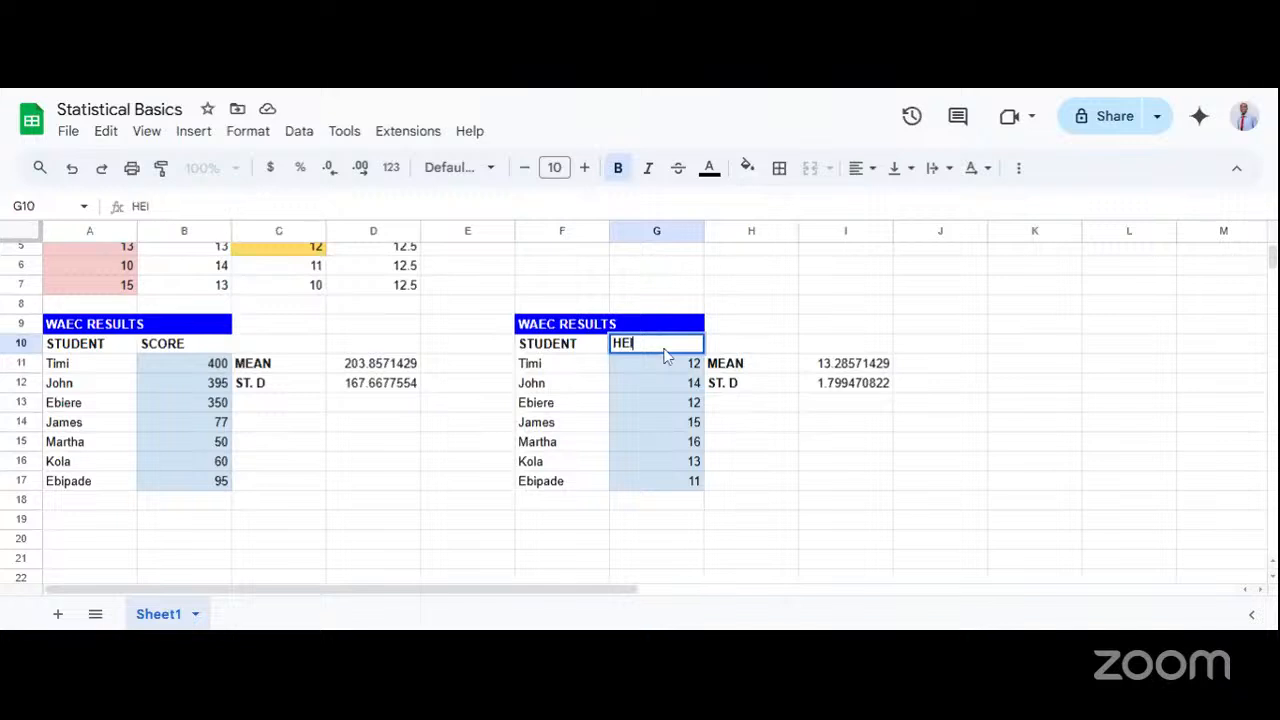
pyautogui.write('GH')
pyautogui.write('T')
# Replace the second table's title in the merged cell F9:G9 with STUDENT.
pyautogui.click(566, 326)
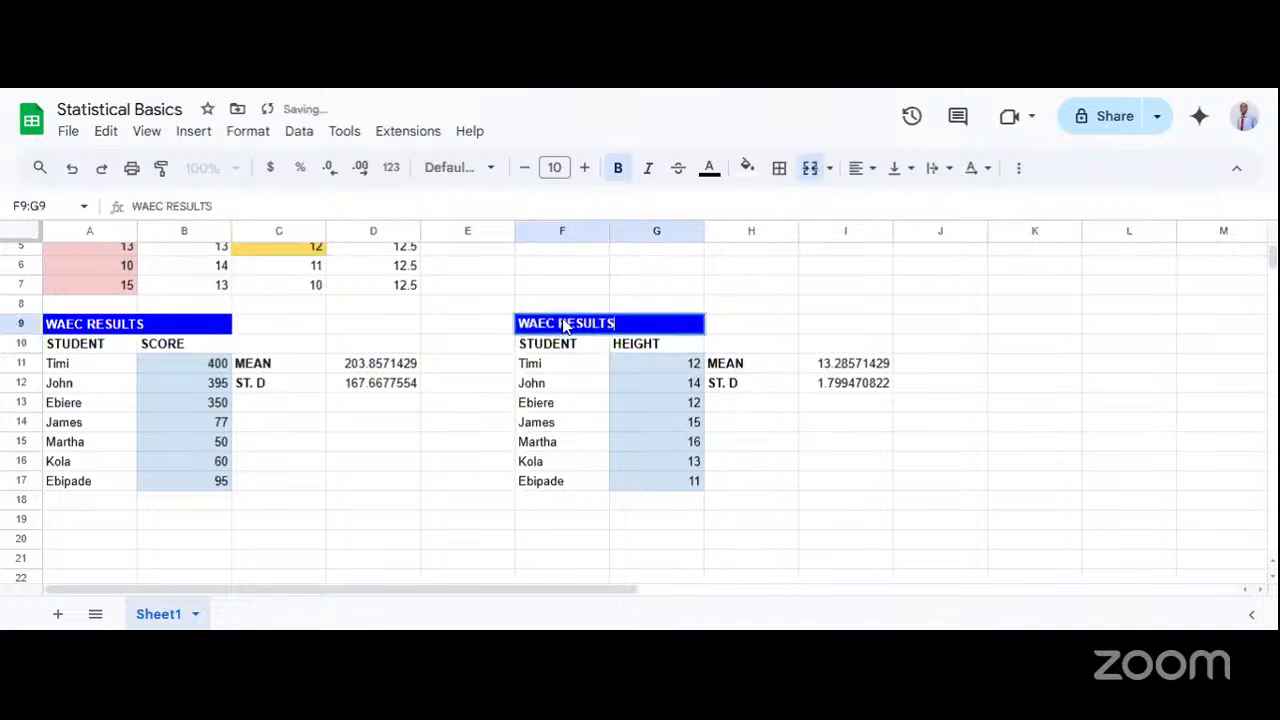
pyautogui.write('STUDENT')
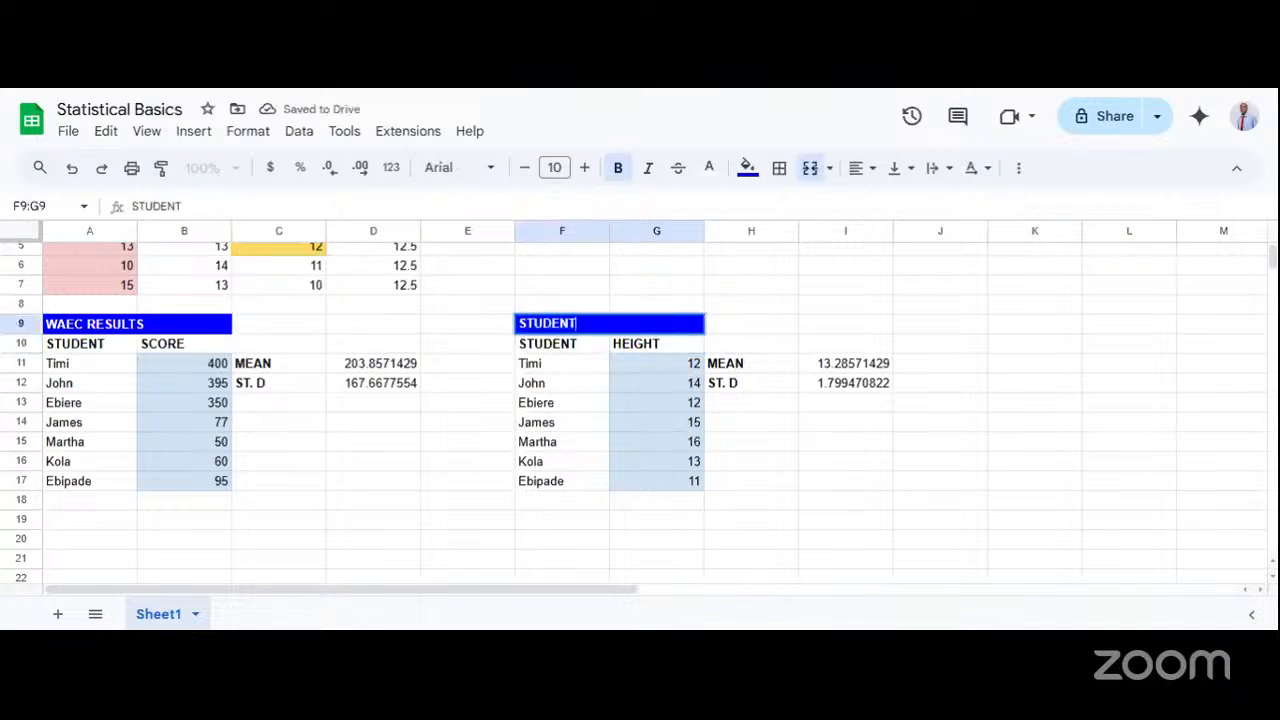
pyautogui.press('Tab')
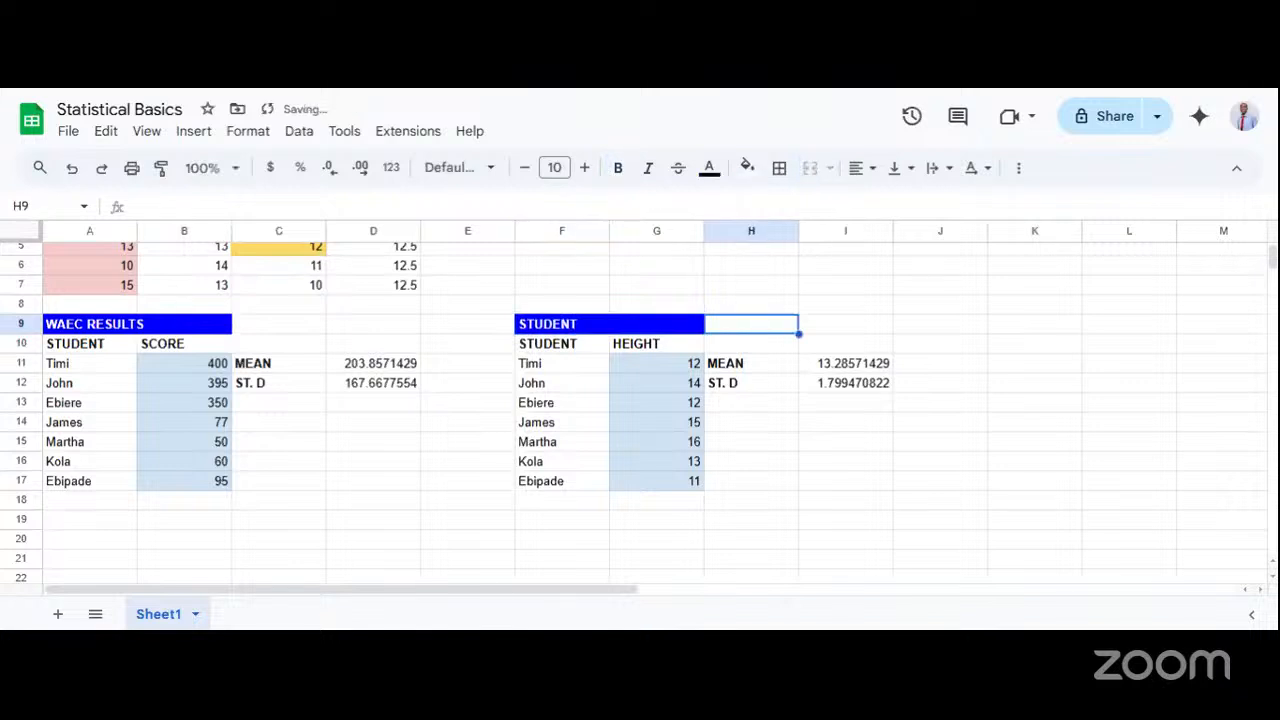
pyautogui.click(585, 330)
pyautogui.press('Tab')
# Compare the heights in G11:G17 with their mean in I11 and standard deviation in I12.
pyautogui.click(838, 370)
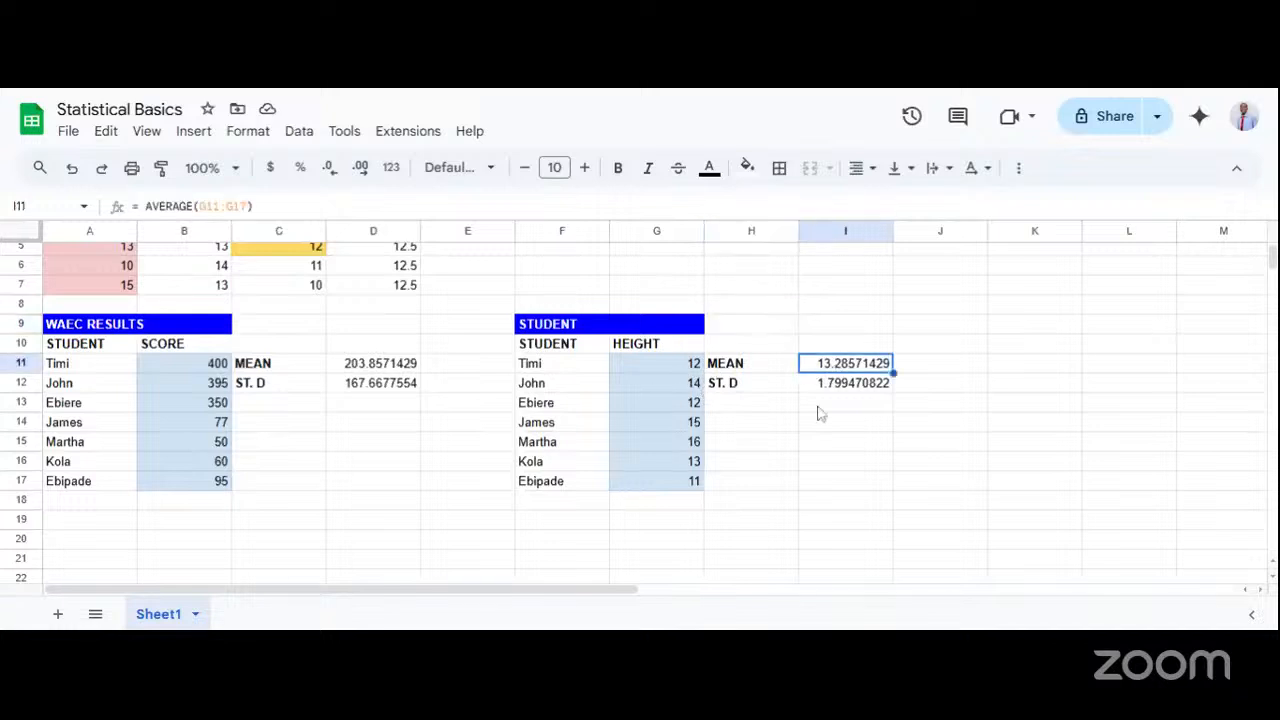
pyautogui.click(837, 391)
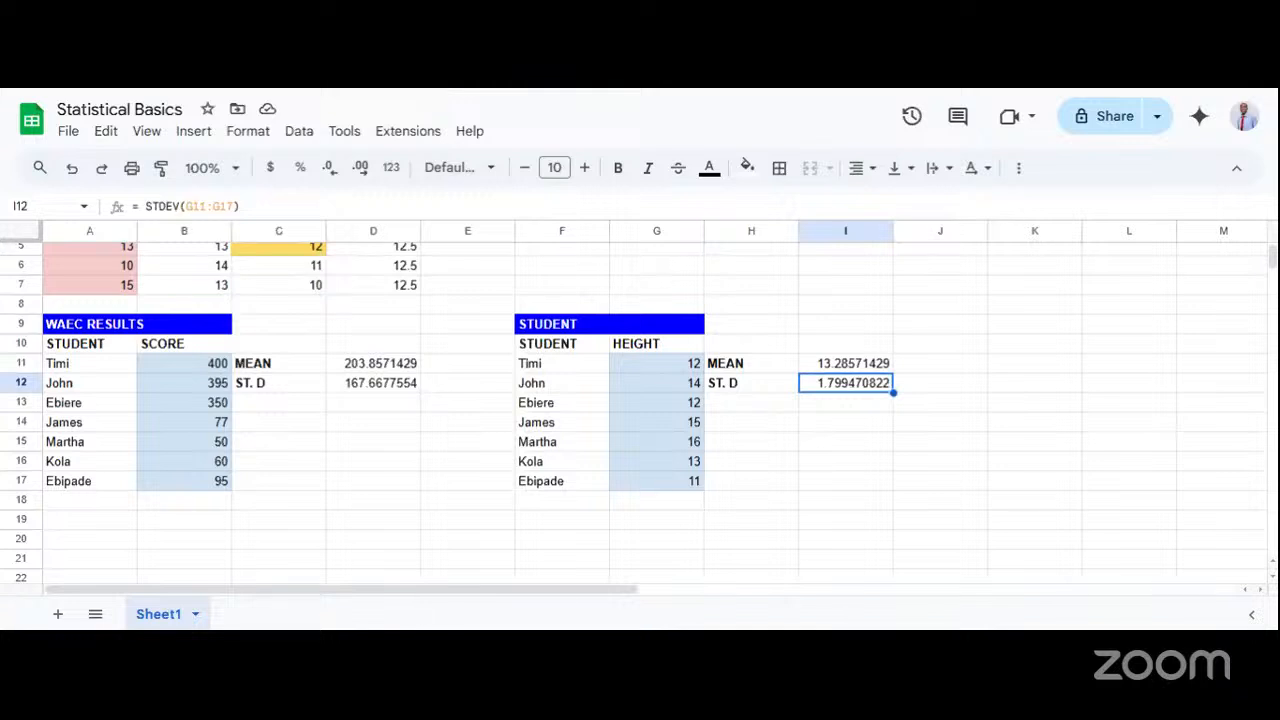
pyautogui.click(838, 366)
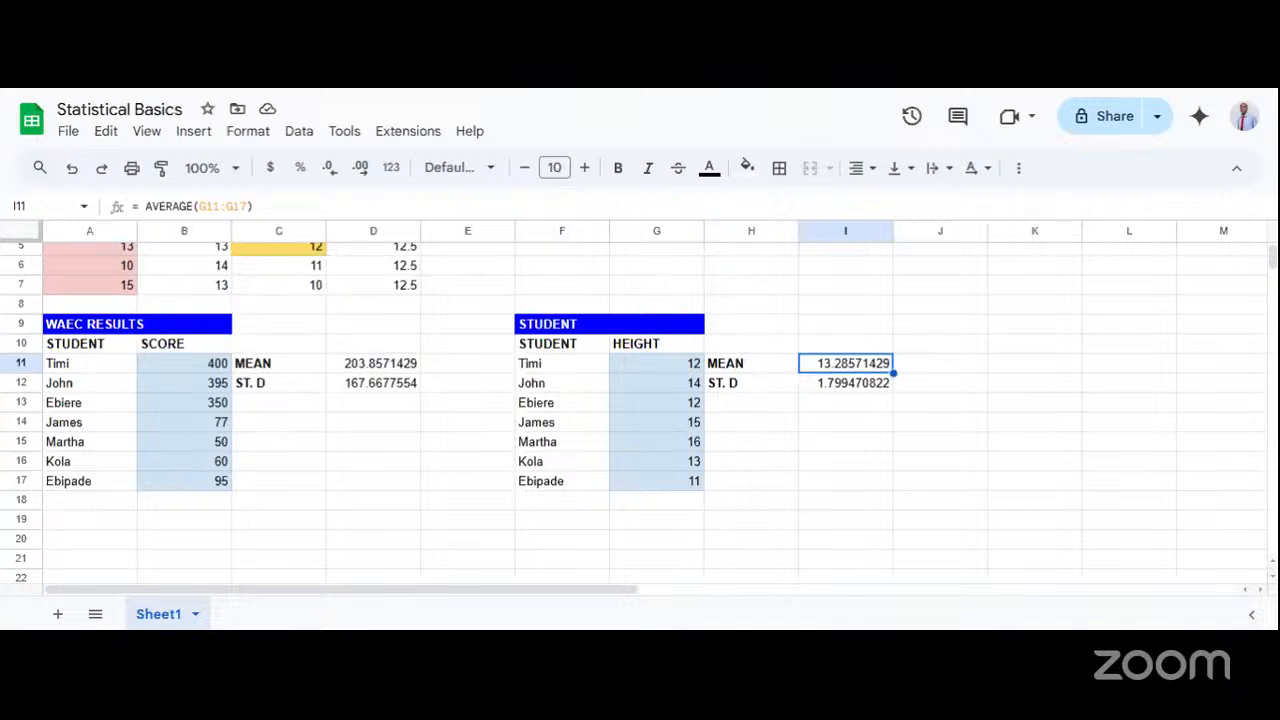
pyautogui.click(843, 390)
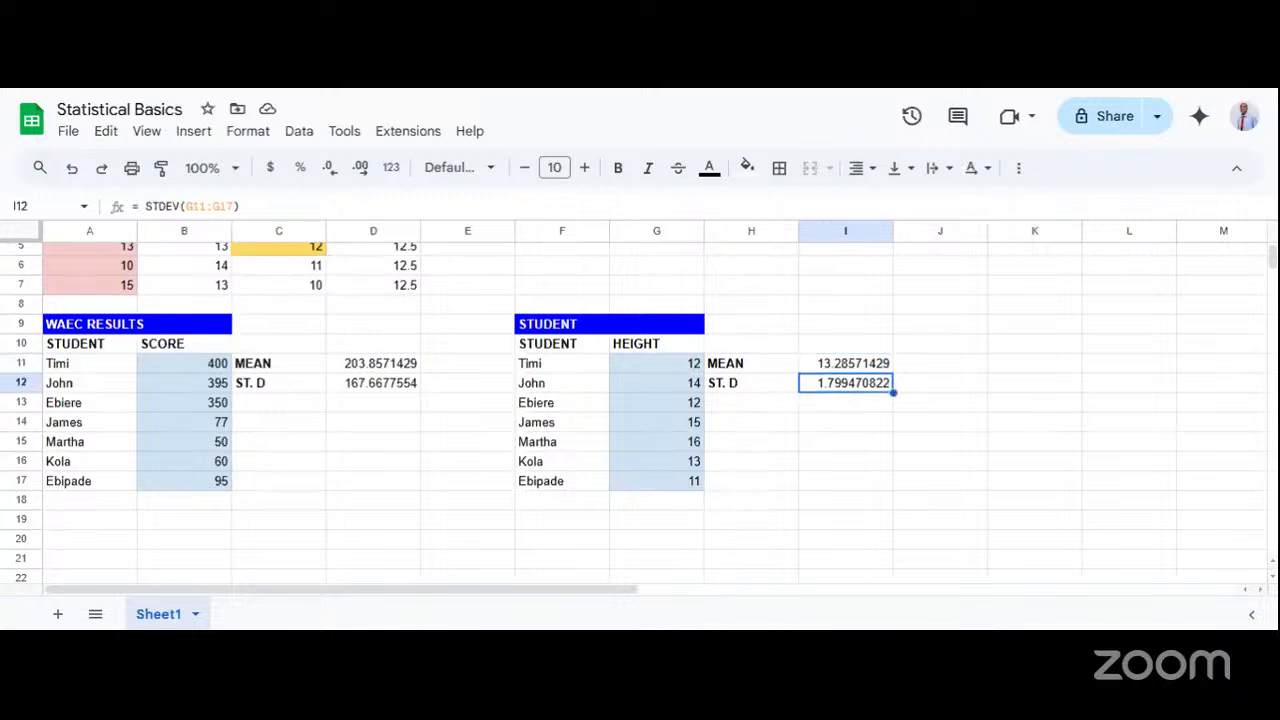
pyautogui.moveTo(648, 363); pyautogui.dragTo(643, 487)
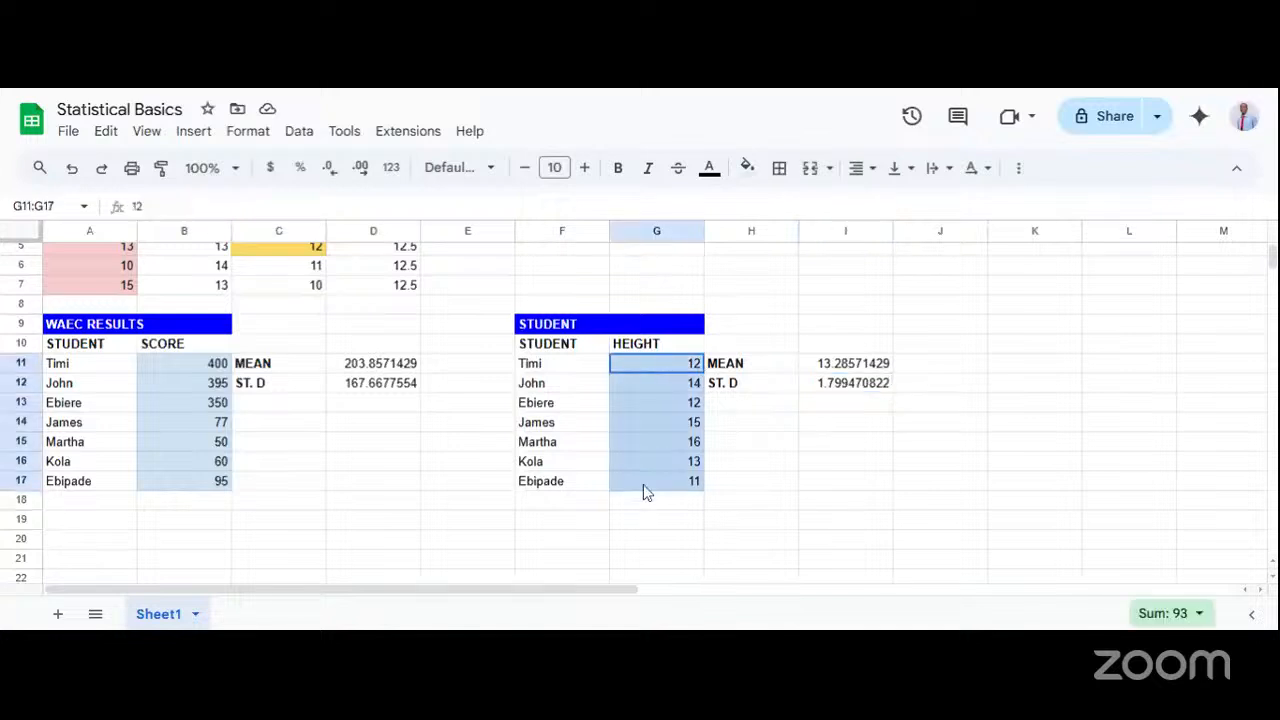
pyautogui.click(830, 390)
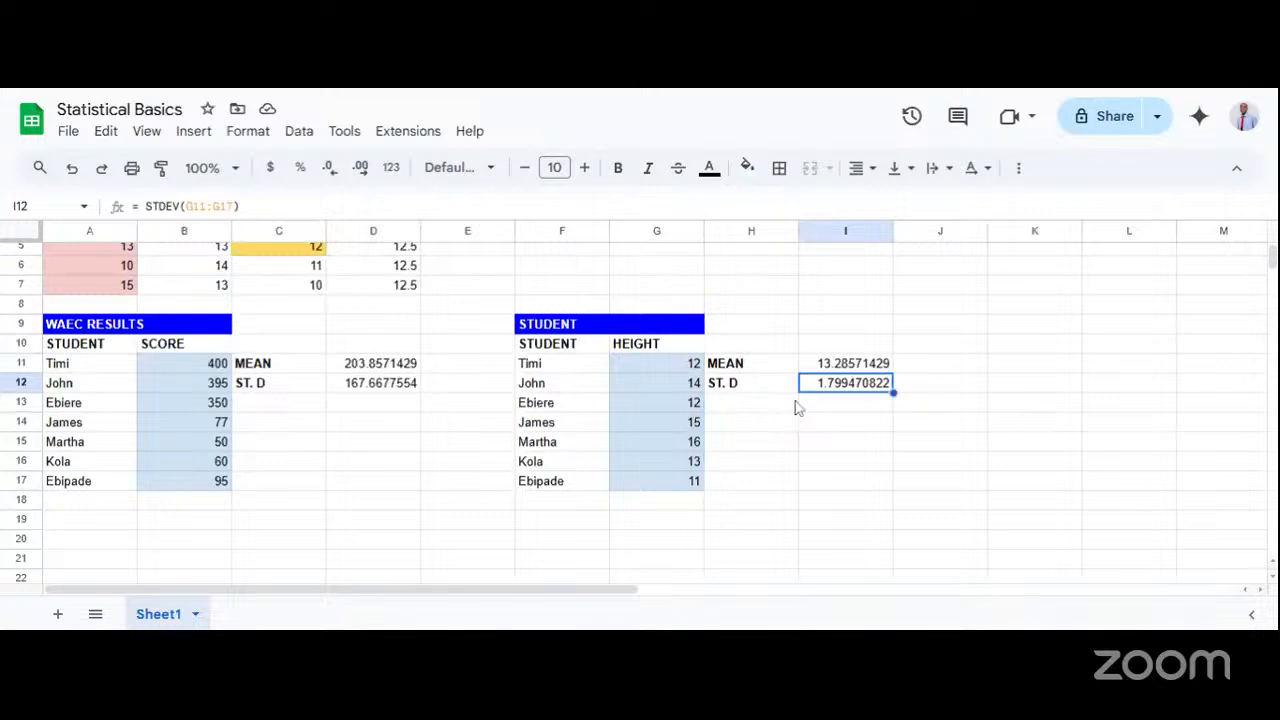
pyautogui.click(824, 370)
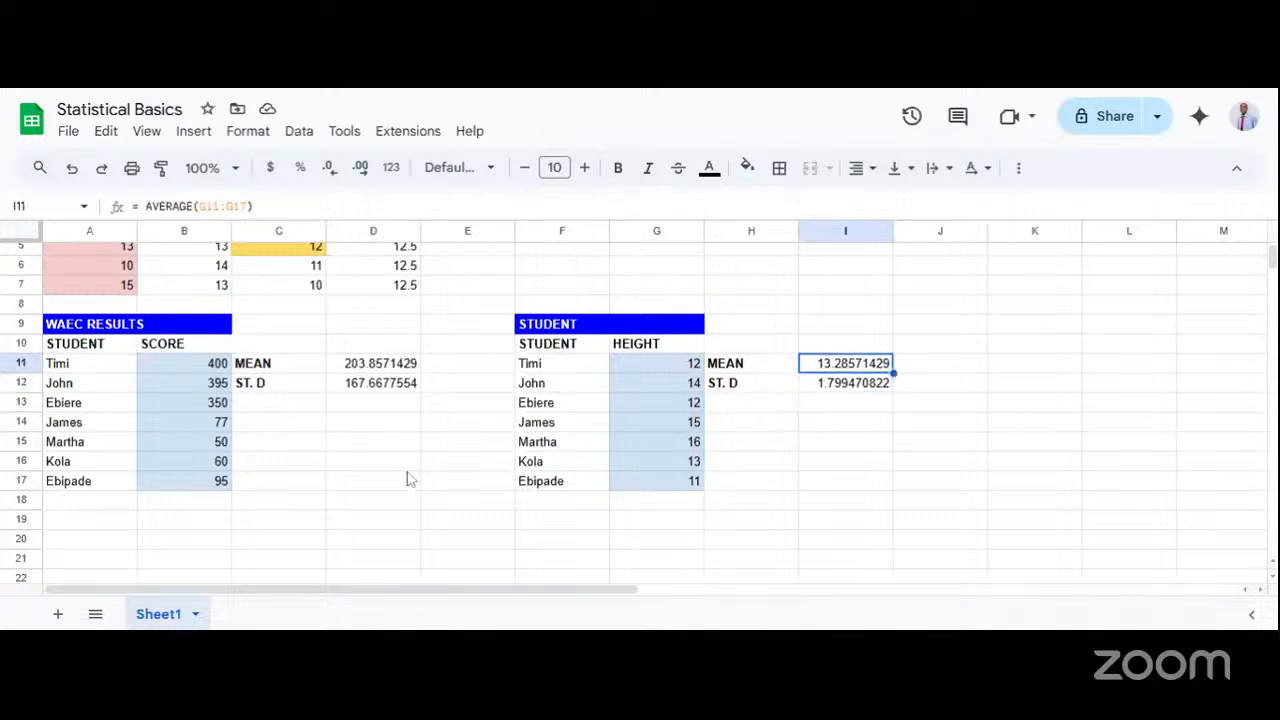
# Examine the WAEC results table's mean in D11 and standard deviation in D12 against the scores in column B.
pyautogui.click(250, 366)
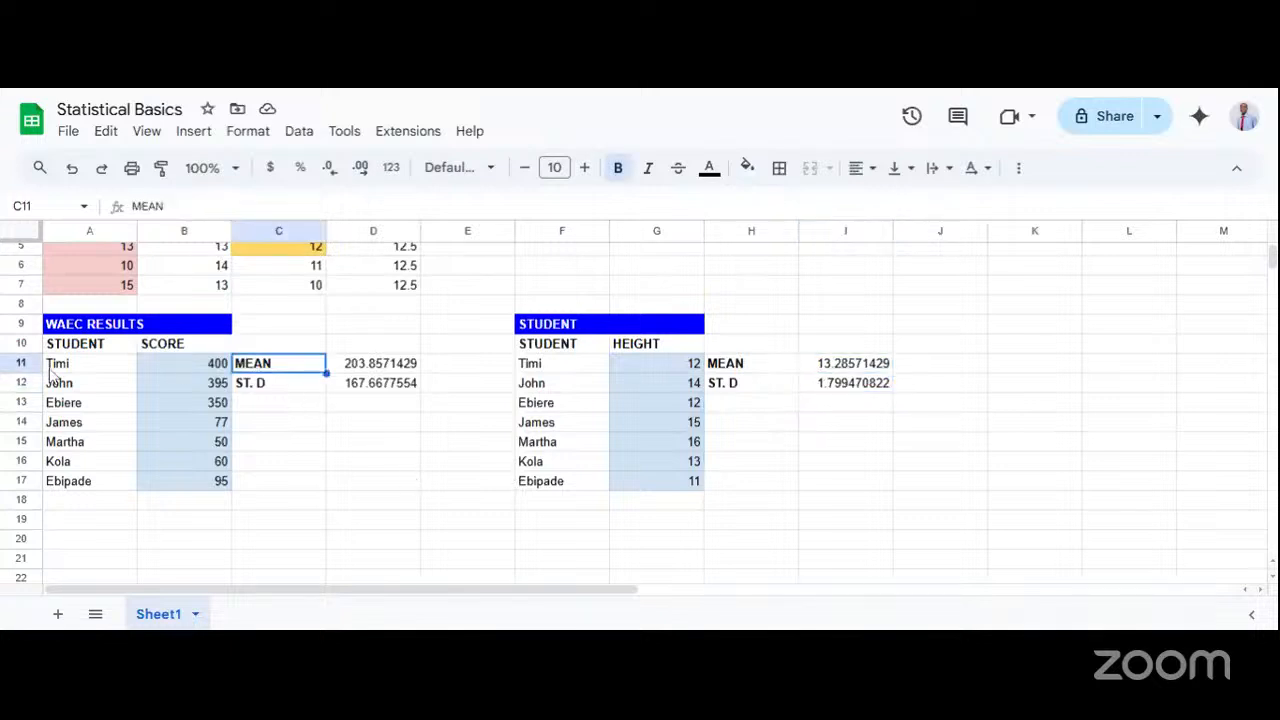
pyautogui.click(169, 405)
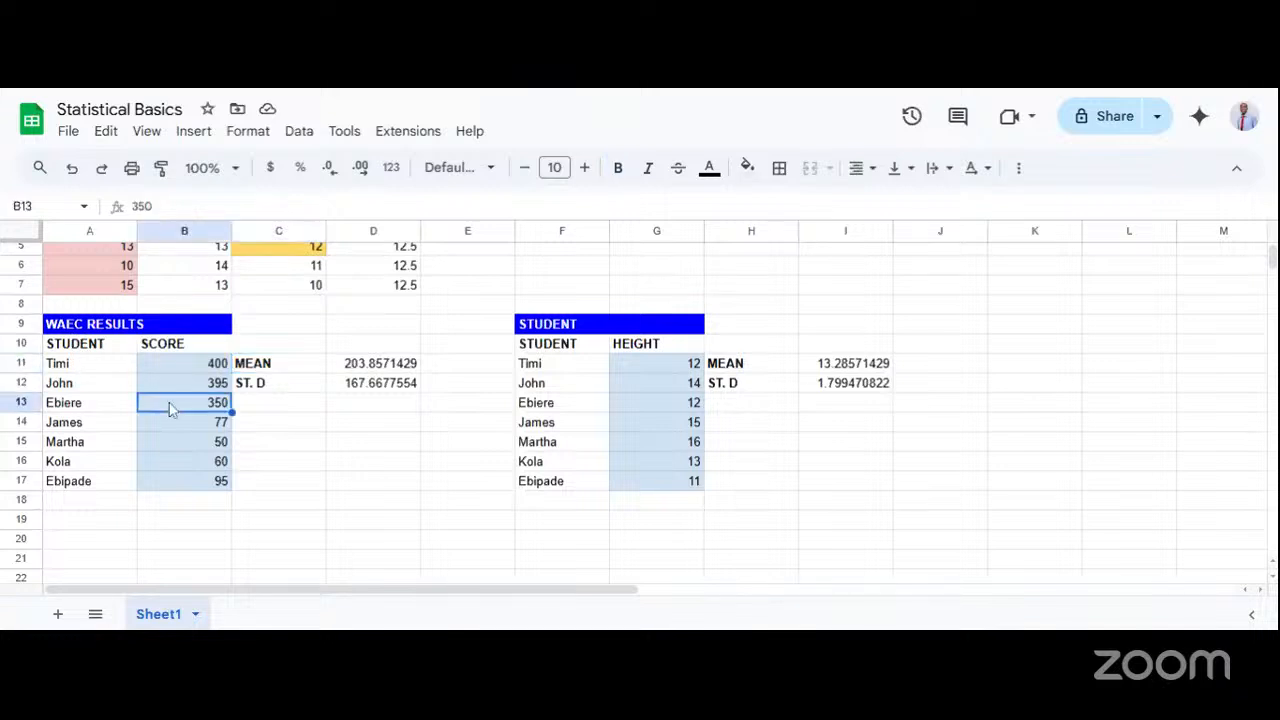
pyautogui.click(366, 368)
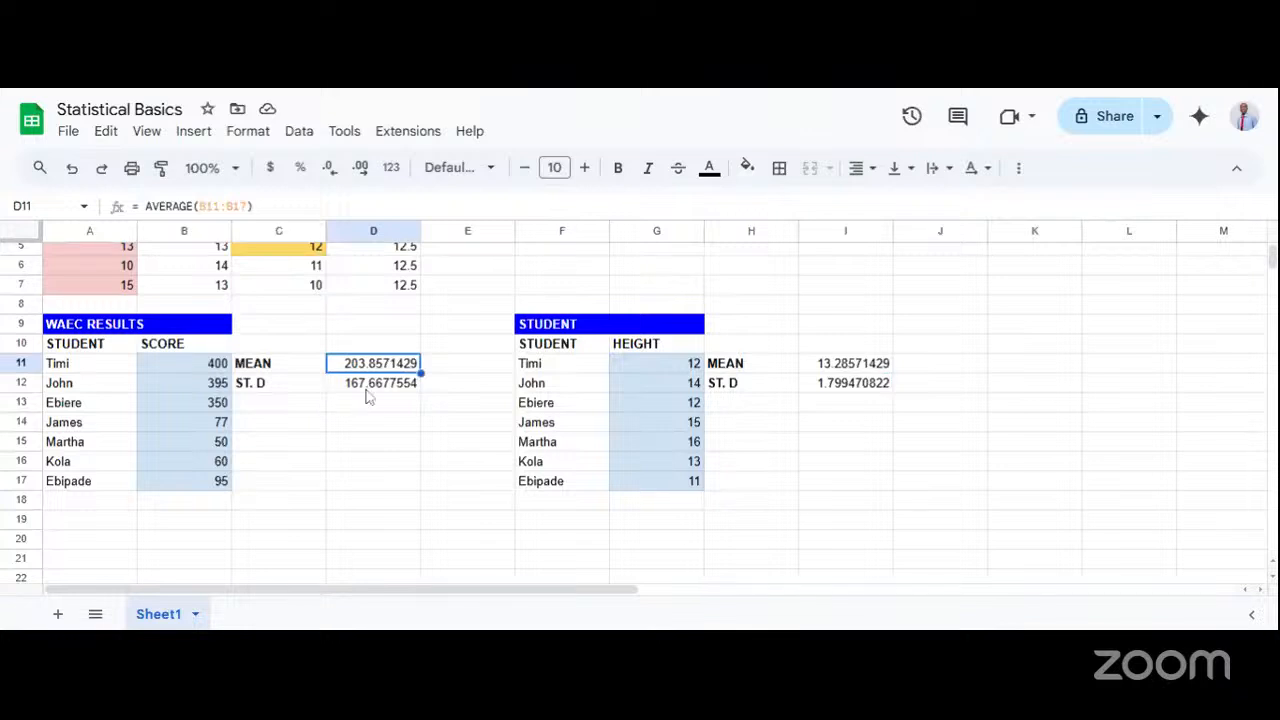
pyautogui.click(367, 390)
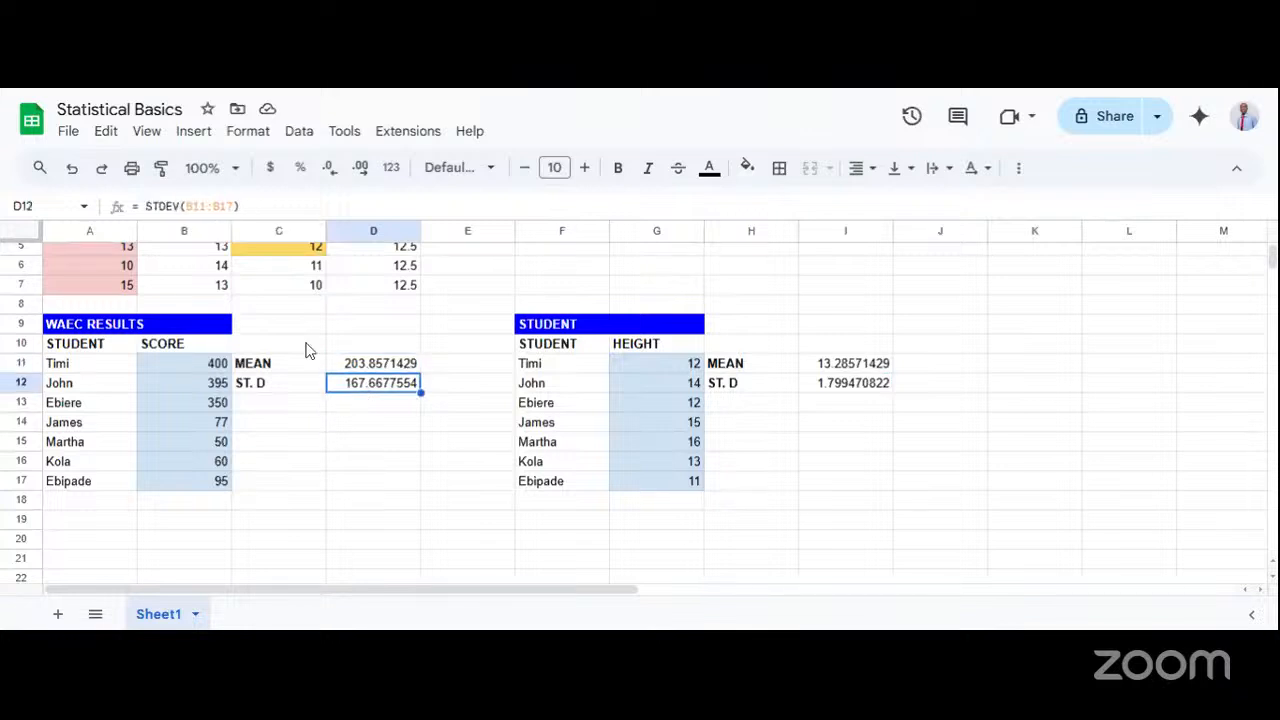
pyautogui.click(278, 370)
pyautogui.click(102, 371)
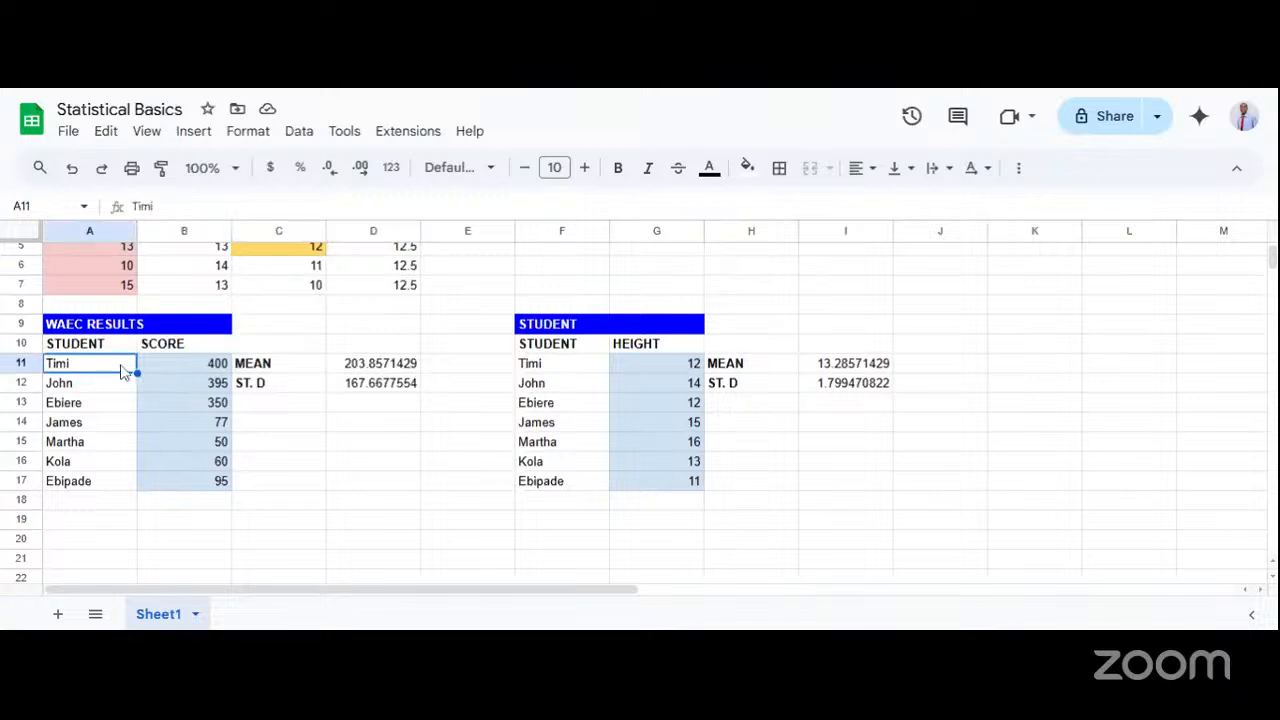
pyautogui.click(356, 372)
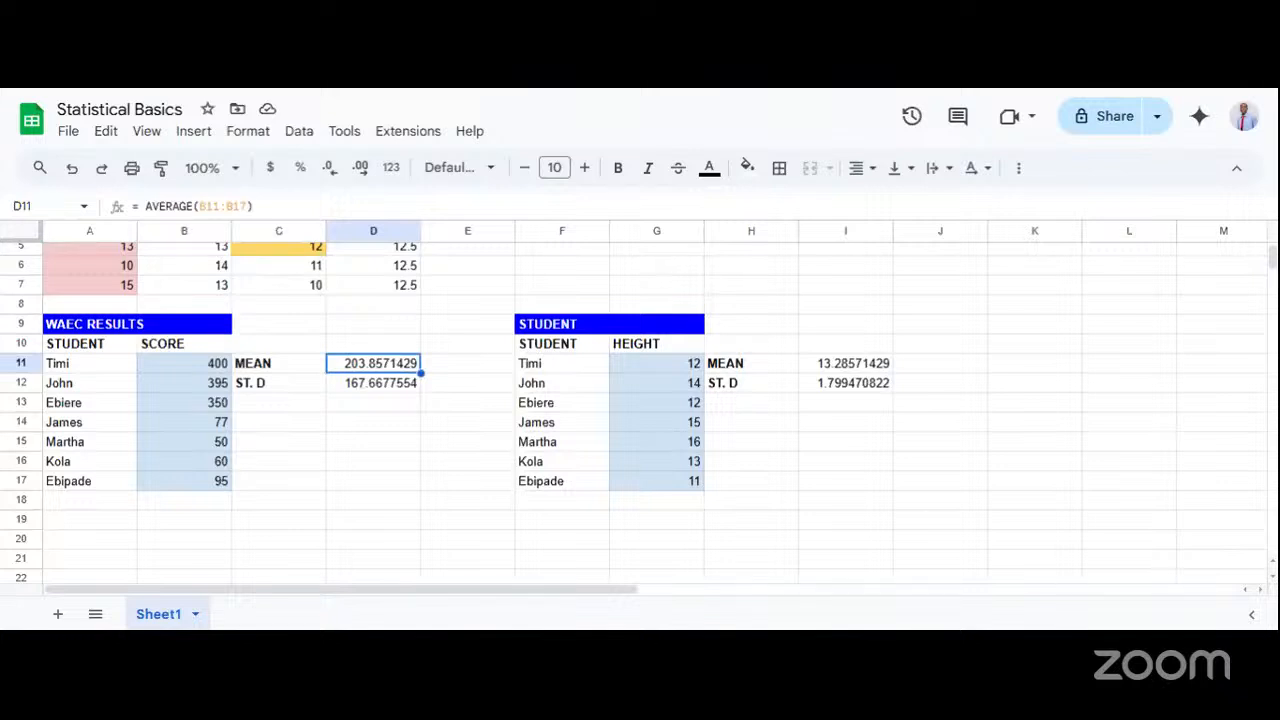
pyautogui.click(356, 390)
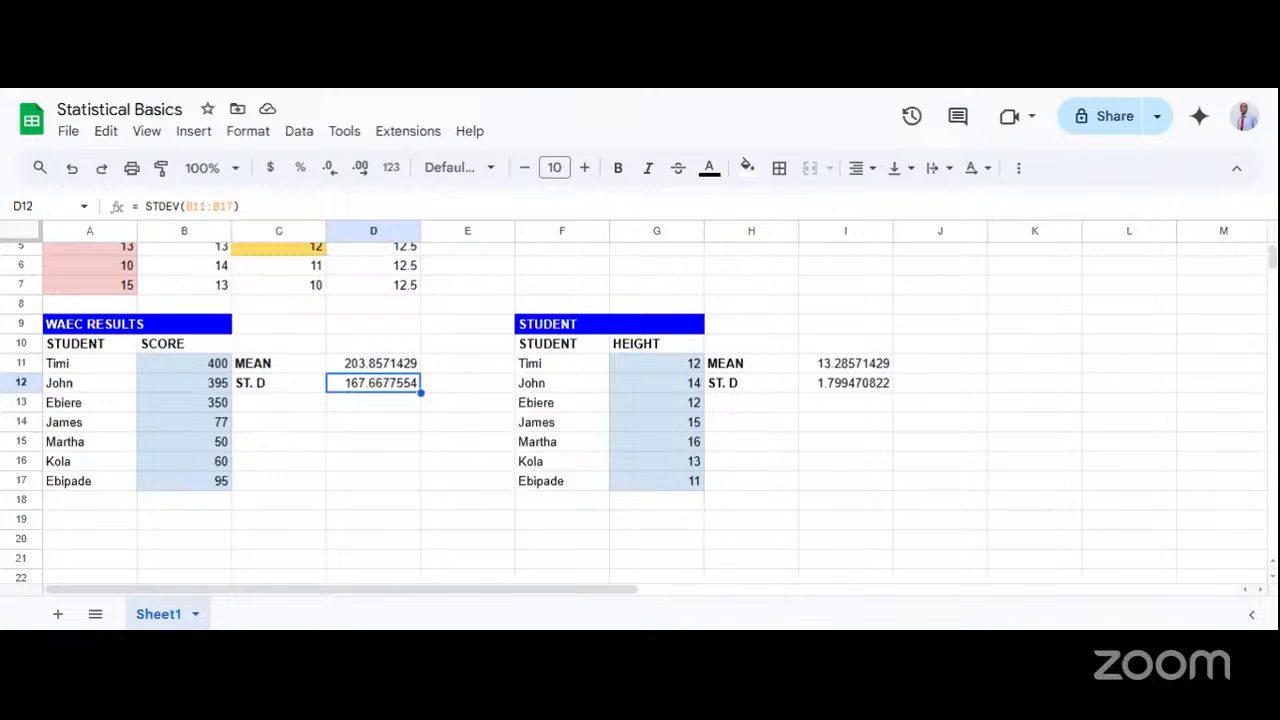
pyautogui.click(294, 386)
pyautogui.click(363, 393)
pyautogui.click(276, 386)
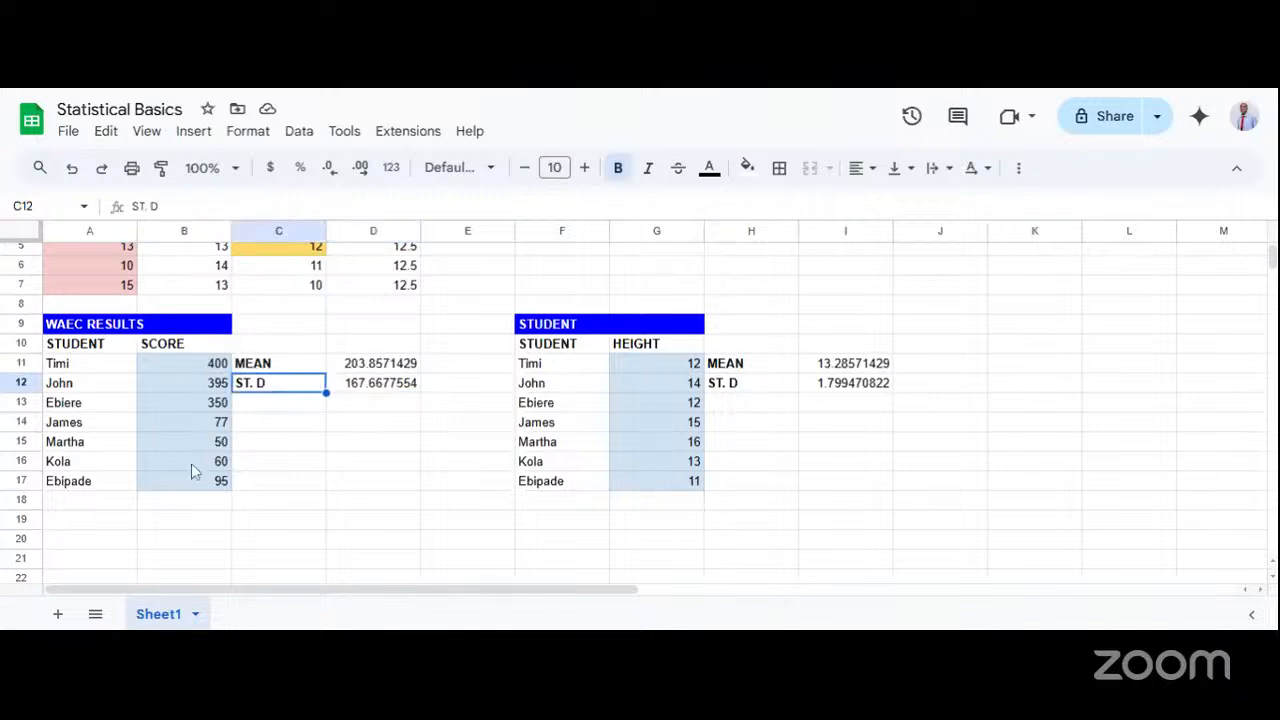
pyautogui.click(349, 366)
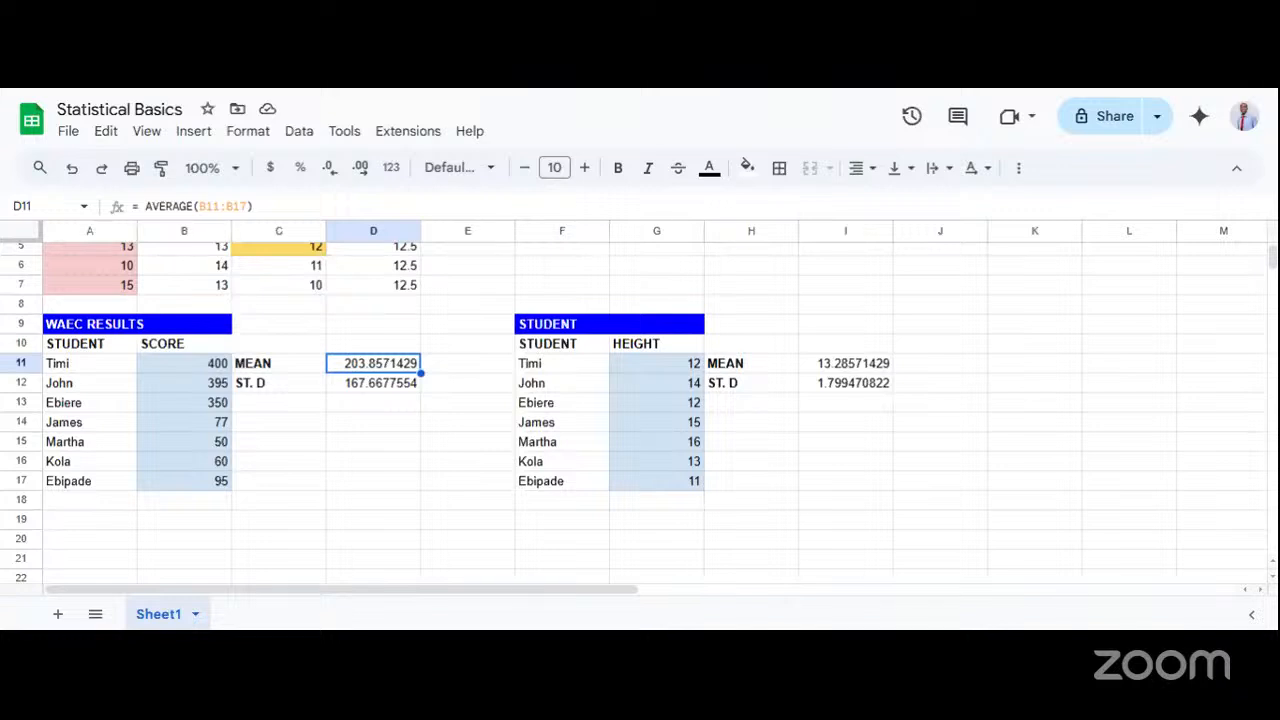
# Review the WAEC results' standard deviation in D12 against the mean in D11, checking the STDEV and AVERAGE formulas over B11:B17.
pyautogui.click(357, 389)
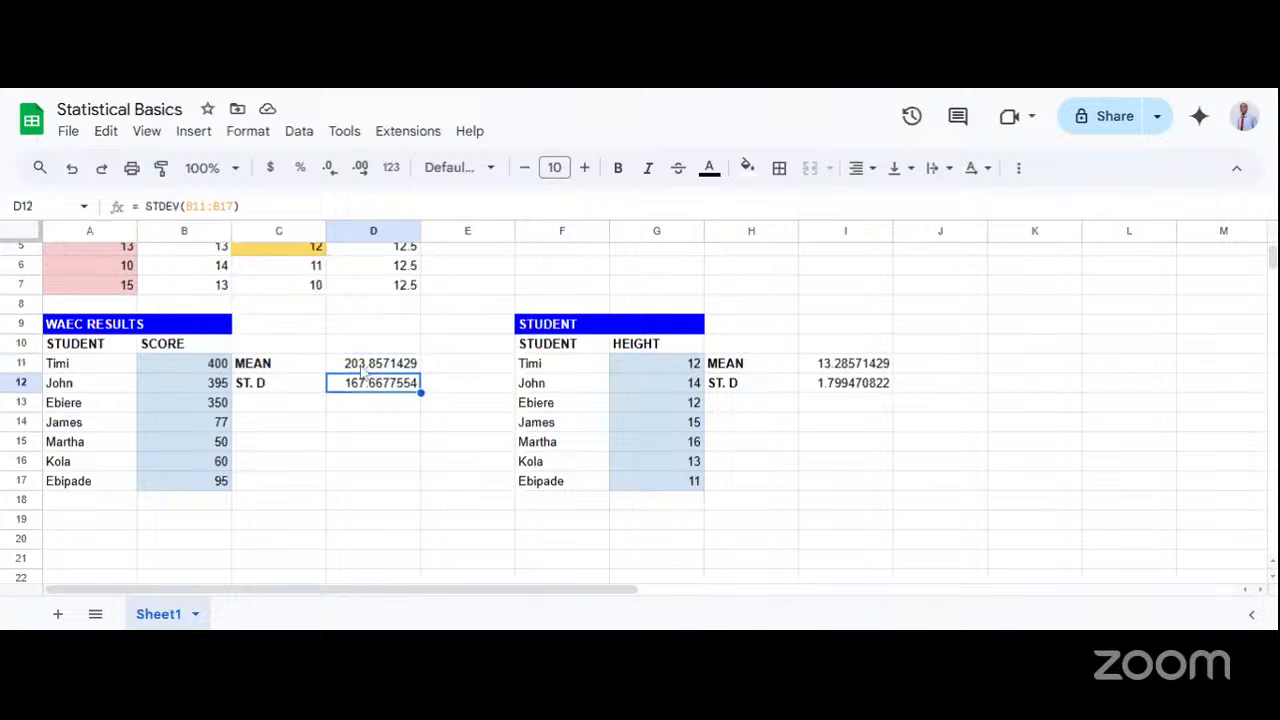
pyautogui.click(315, 390)
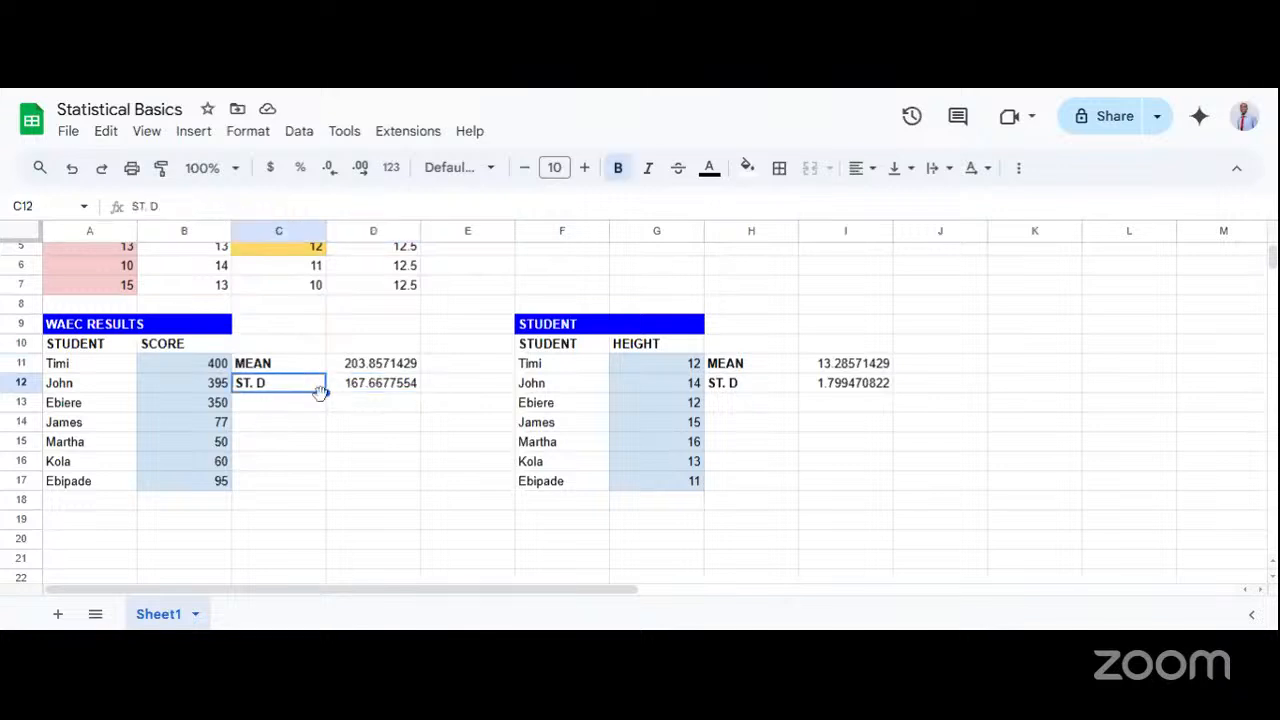
pyautogui.click(352, 368)
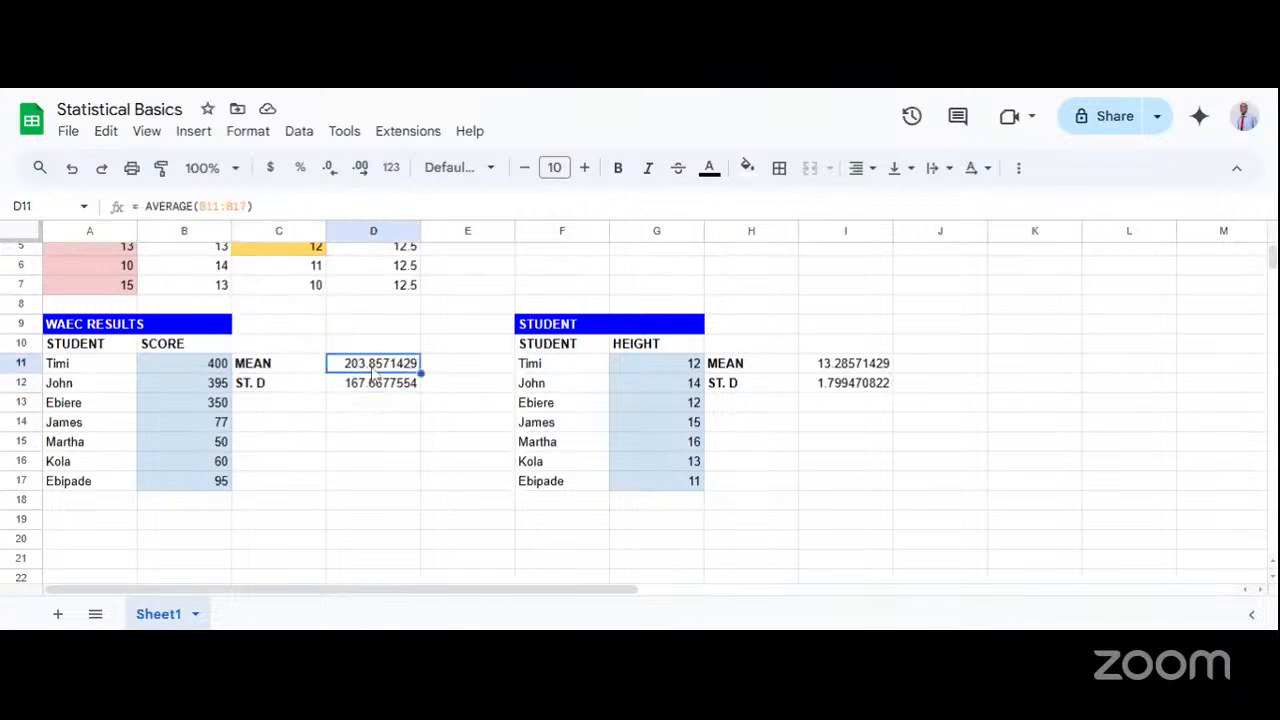
pyautogui.click(281, 387)
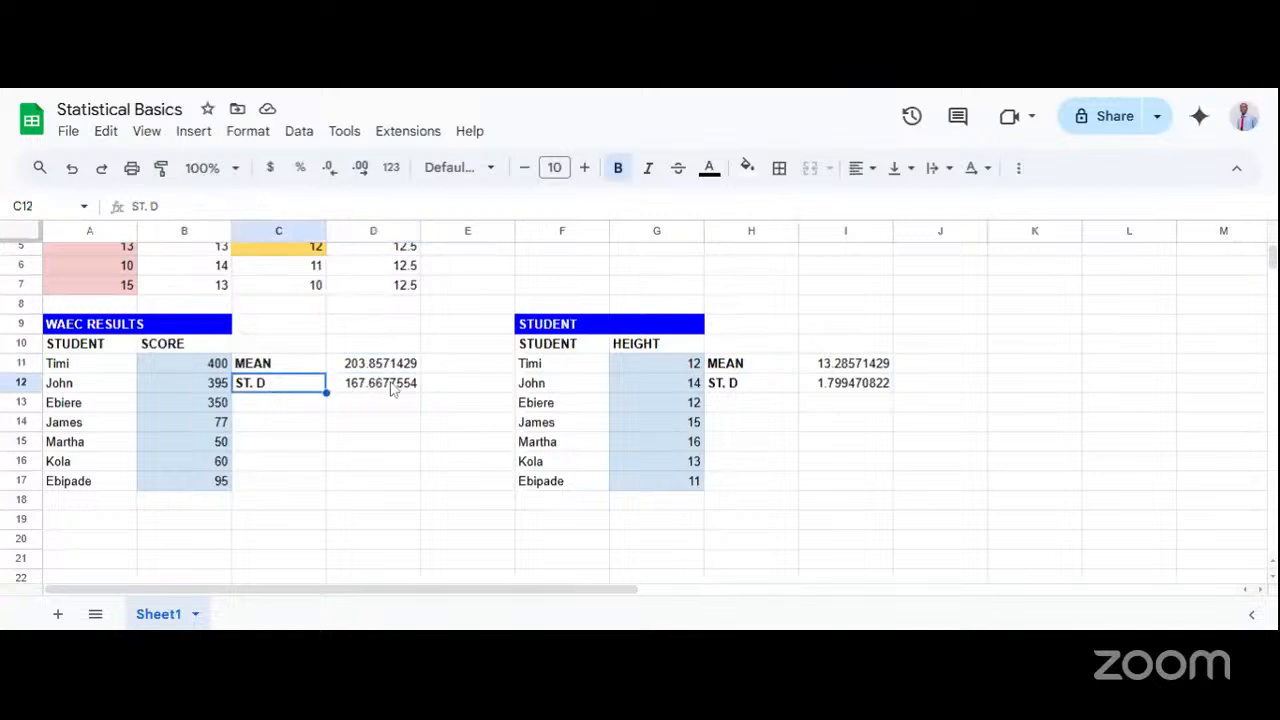
pyautogui.click(350, 388)
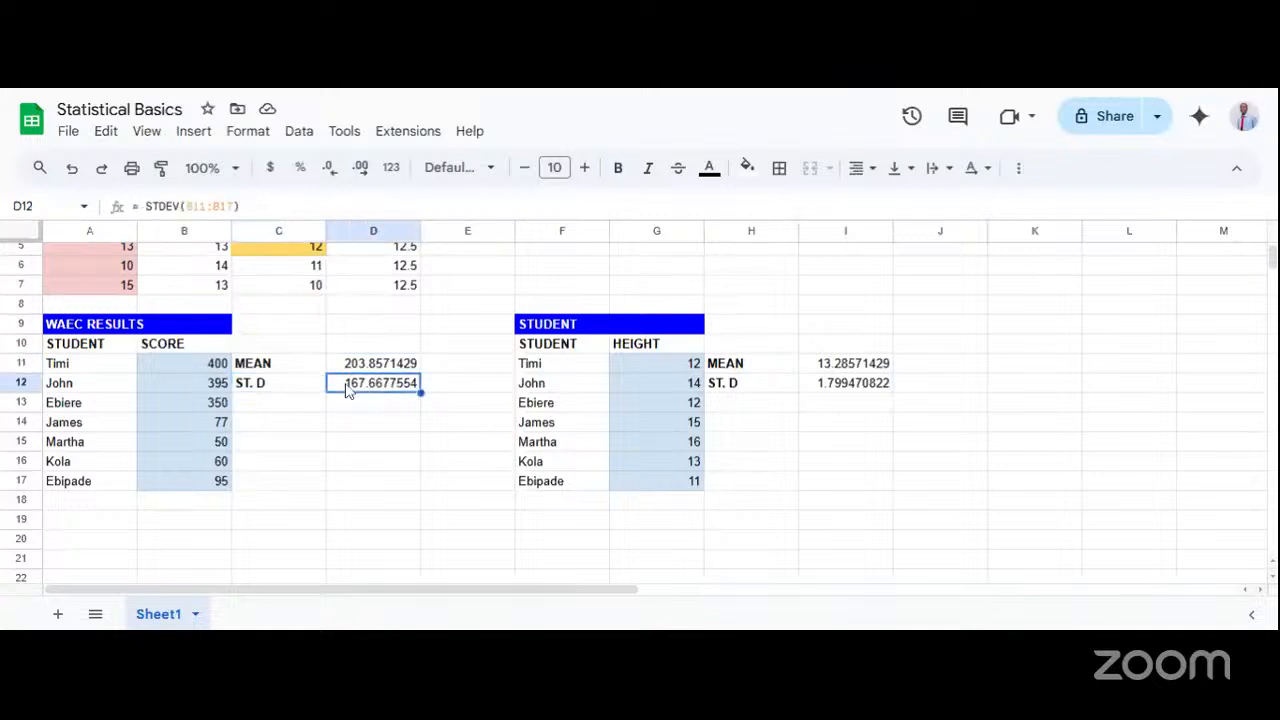
pyautogui.click(352, 368)
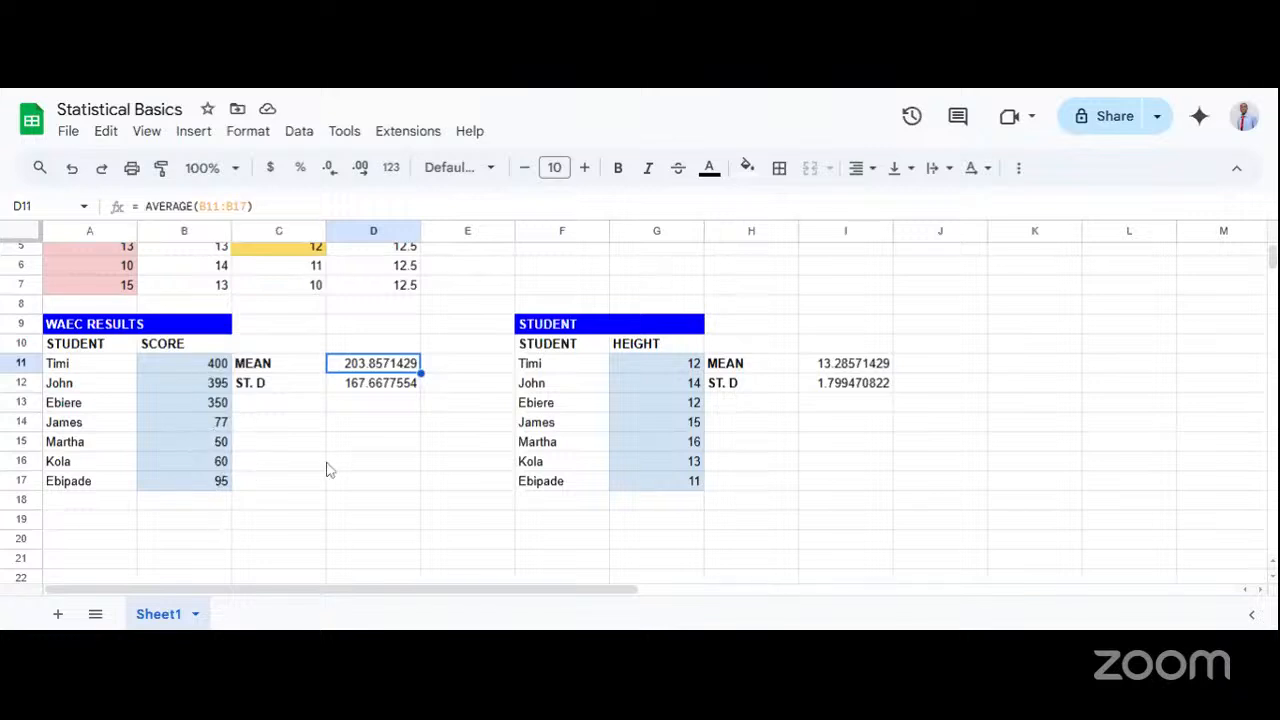
pyautogui.click(303, 405)
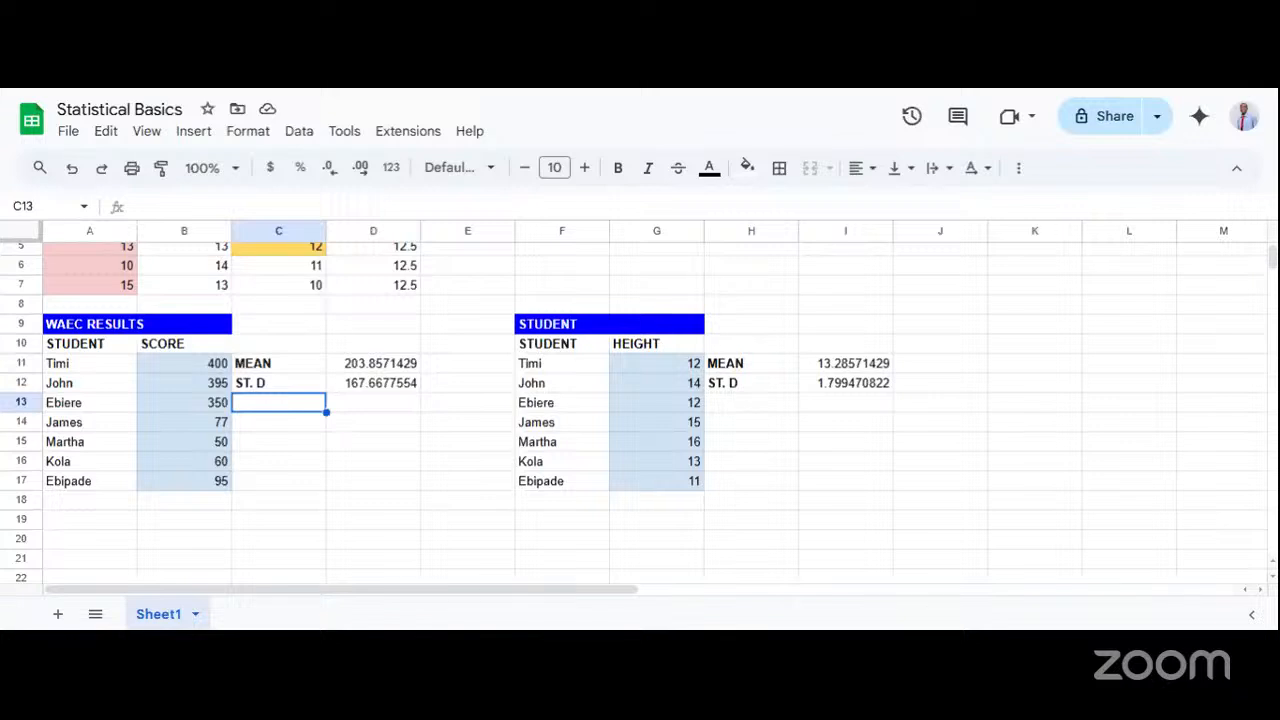
pyautogui.click(301, 448)
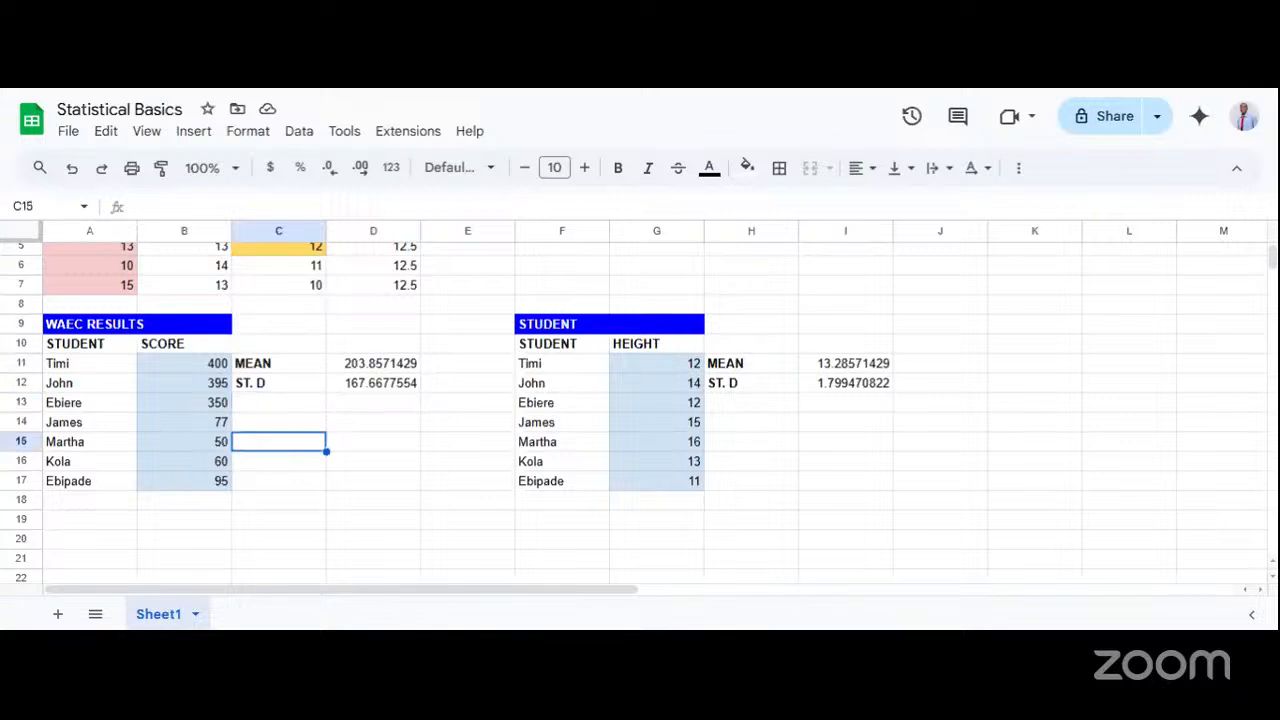
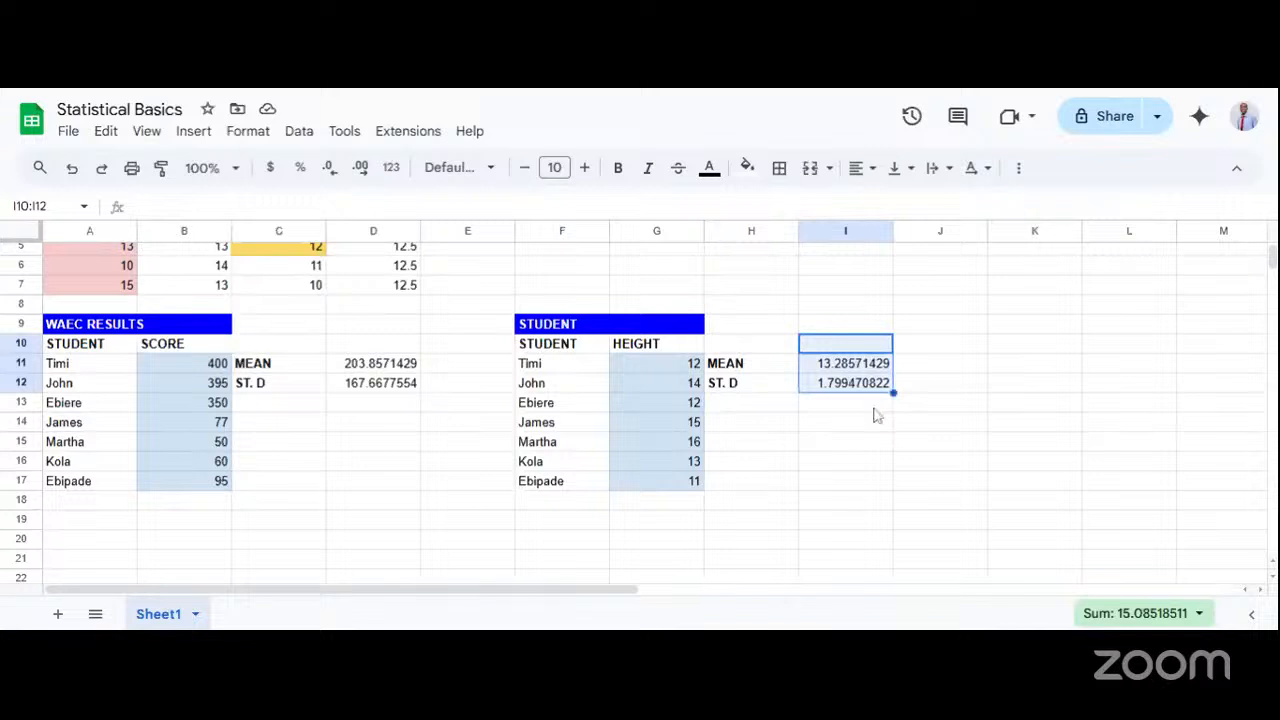
# Clear the results in I10:I12 and copy the ST. D label from H12 to H15.
pyautogui.press('Delete')
pyautogui.click(740, 405)
pyautogui.doubleClick(740, 405)
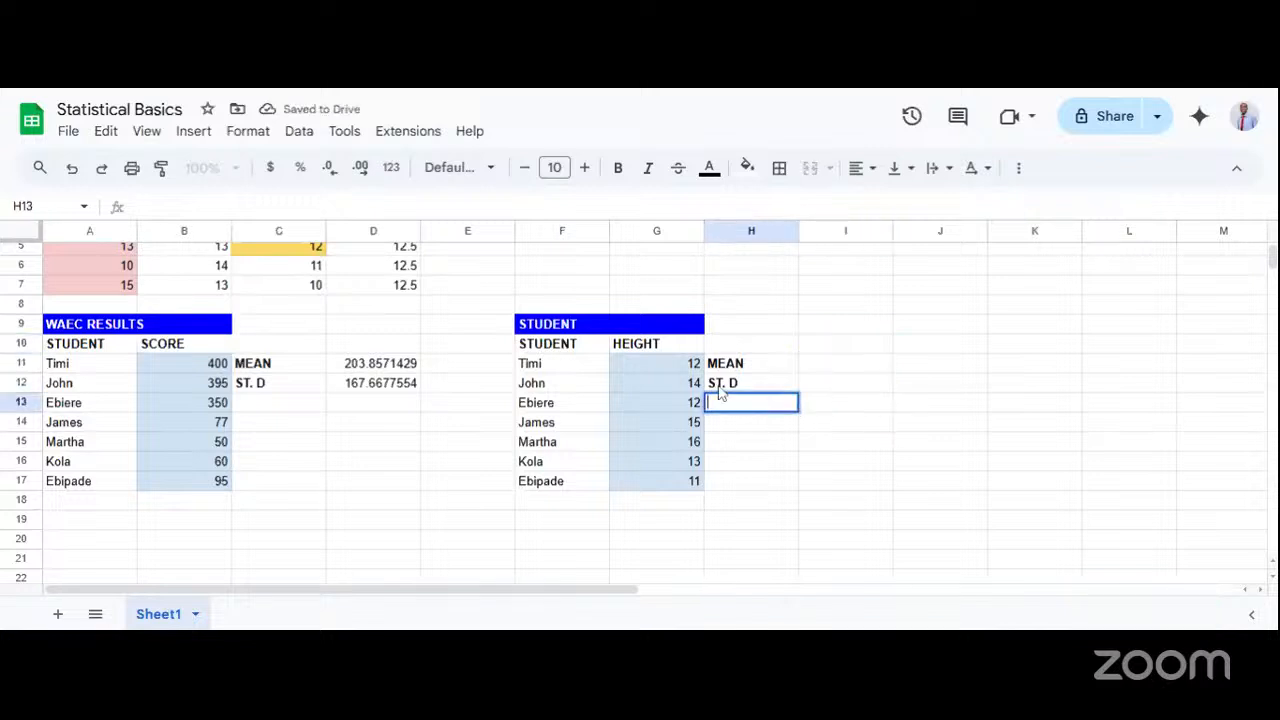
pyautogui.click(720, 389)
pyautogui.hotkey('ctrl', 'c')
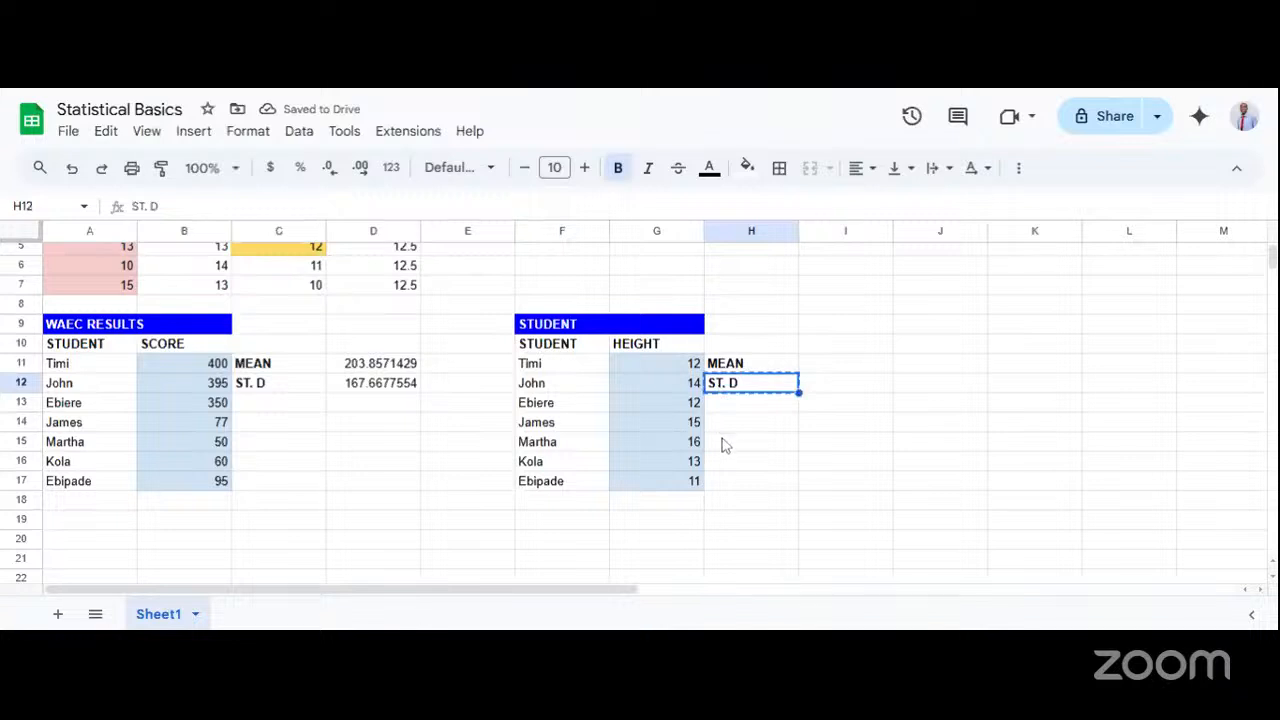
pyautogui.click(723, 444)
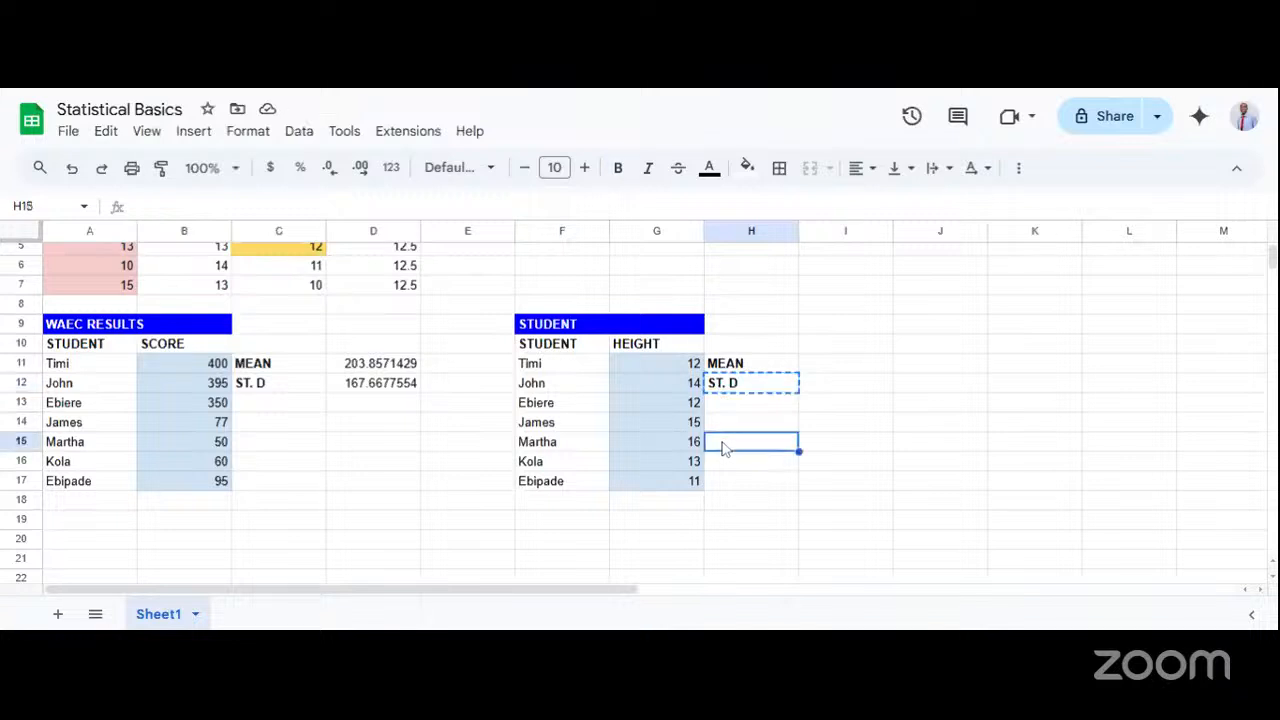
pyautogui.hotkey('ctrl', 'v')
# Replace the label in H12 with MEDIAN and enter MODE as the label in H13.
pyautogui.press('Up')
pyautogui.press('Up')
pyautogui.press('Up')
pyautogui.write('M')
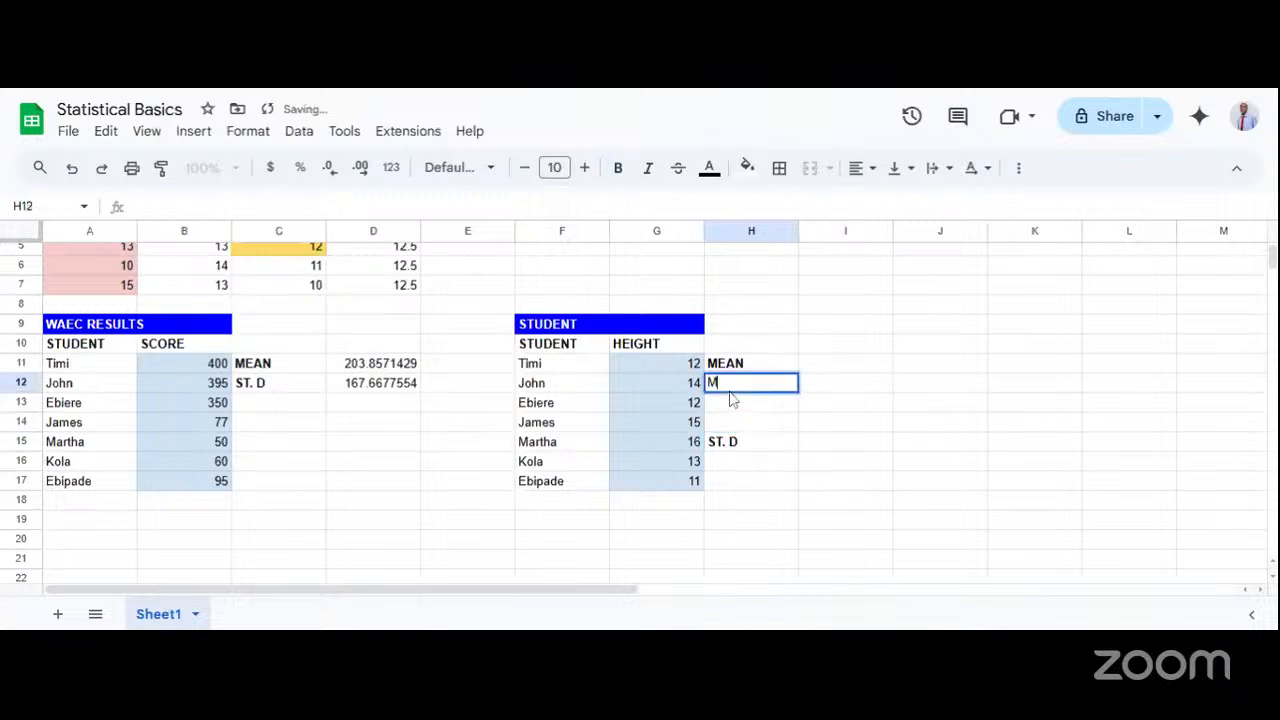
pyautogui.write('EDIAN')
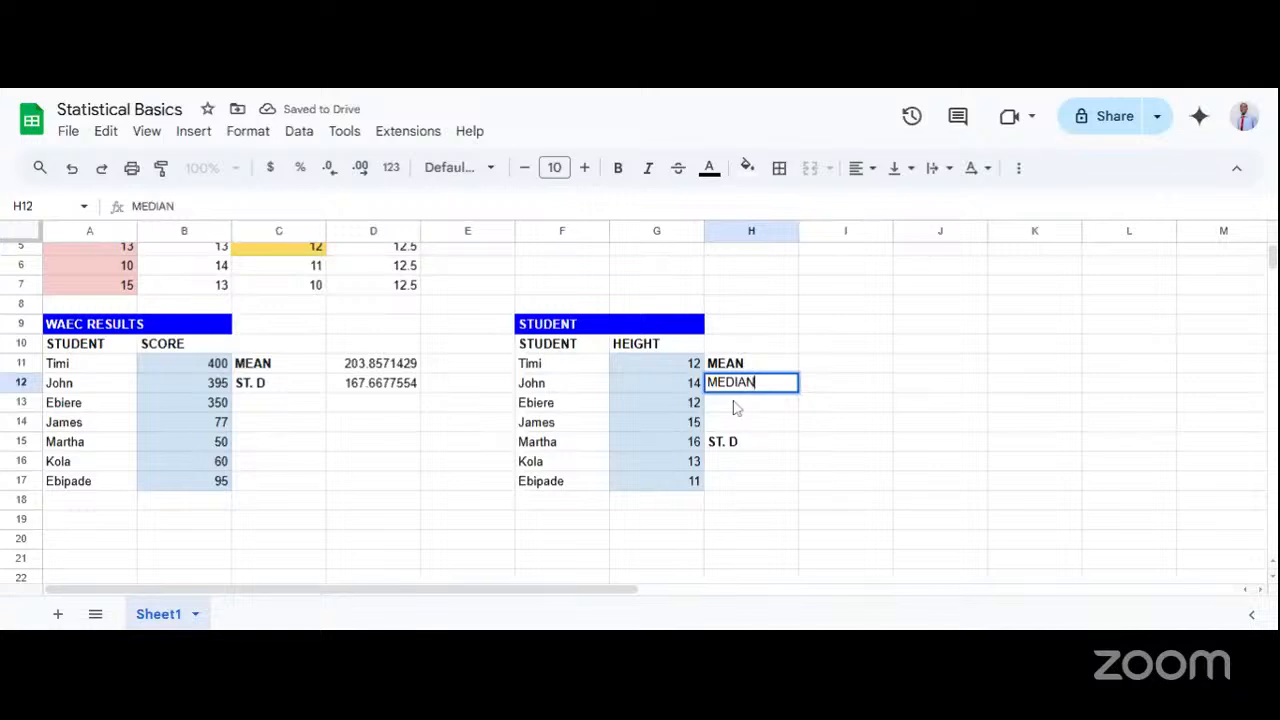
pyautogui.press('Return')
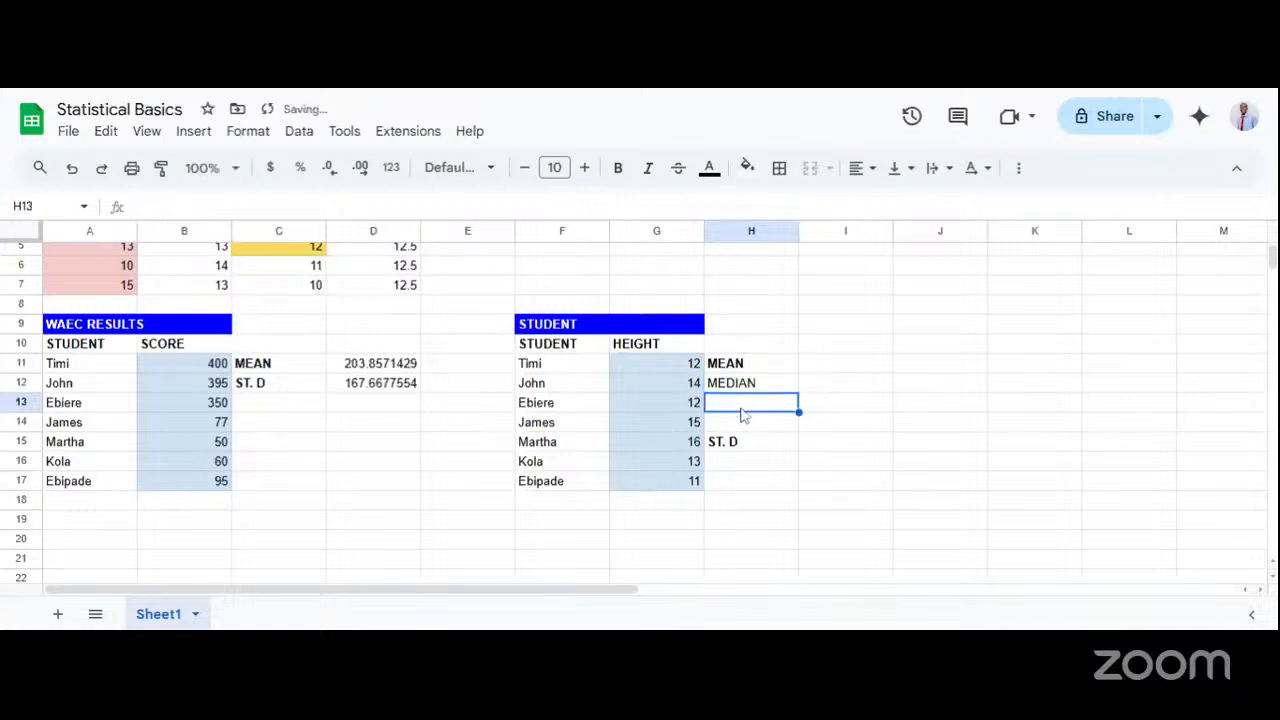
pyautogui.write('MODE')
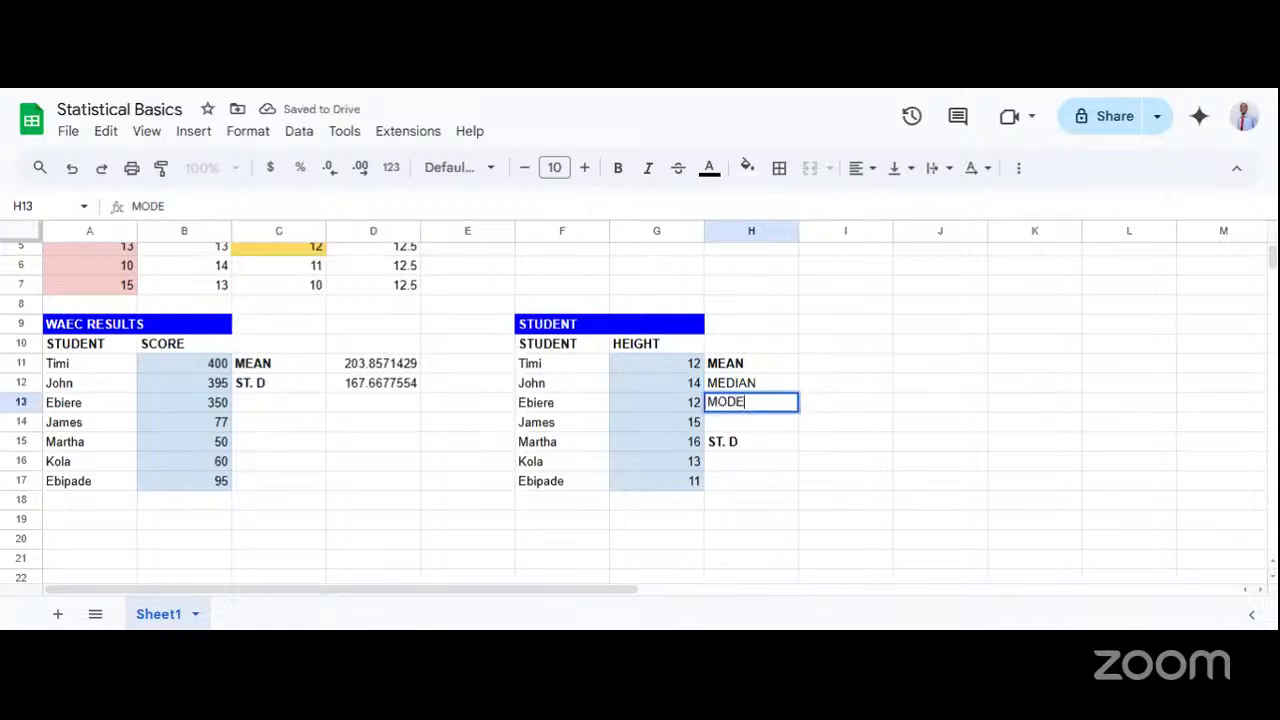
# Move the ST. D label from H15 to H14 and make the MEDIAN and MODE labels in H12:H13 bold.
pyautogui.click(740, 444)
pyautogui.moveTo(734, 435); pyautogui.dragTo(754, 404)
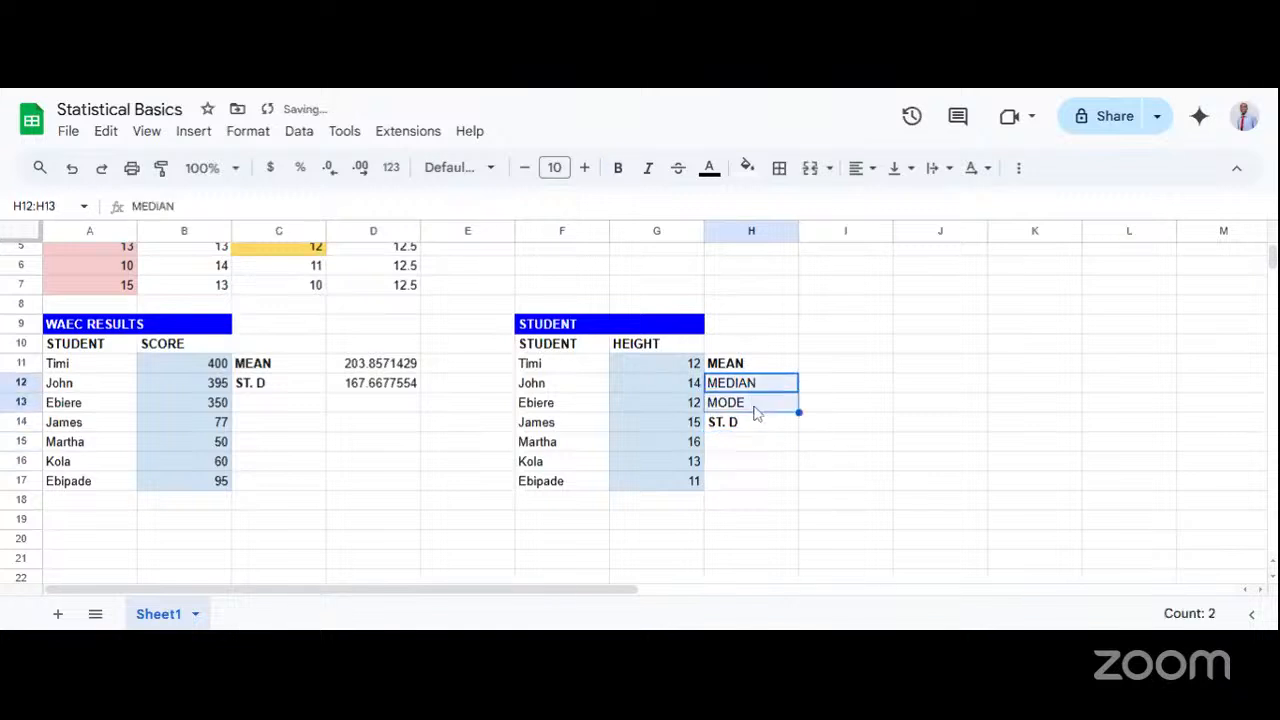
# Calculate the mean of the student heights in I11 with the formula = AVERAGE(G11:G17).
pyautogui.doubleClick(832, 367)
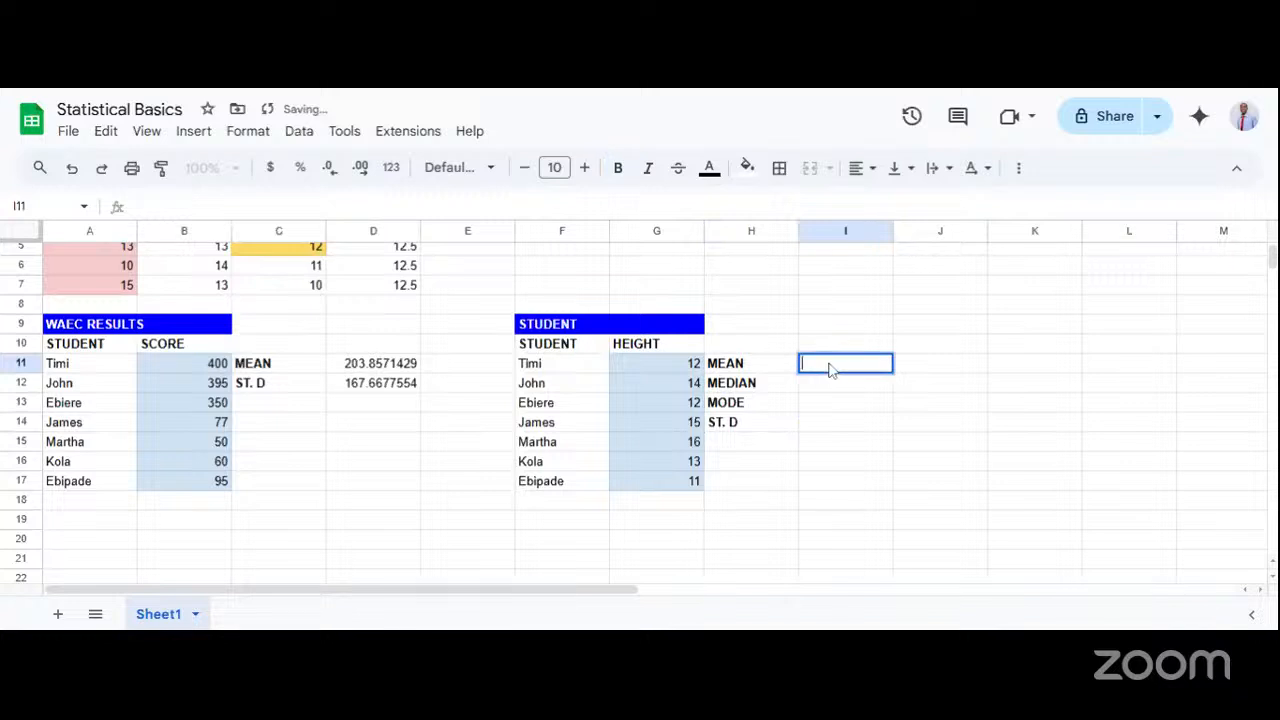
pyautogui.write('= A')
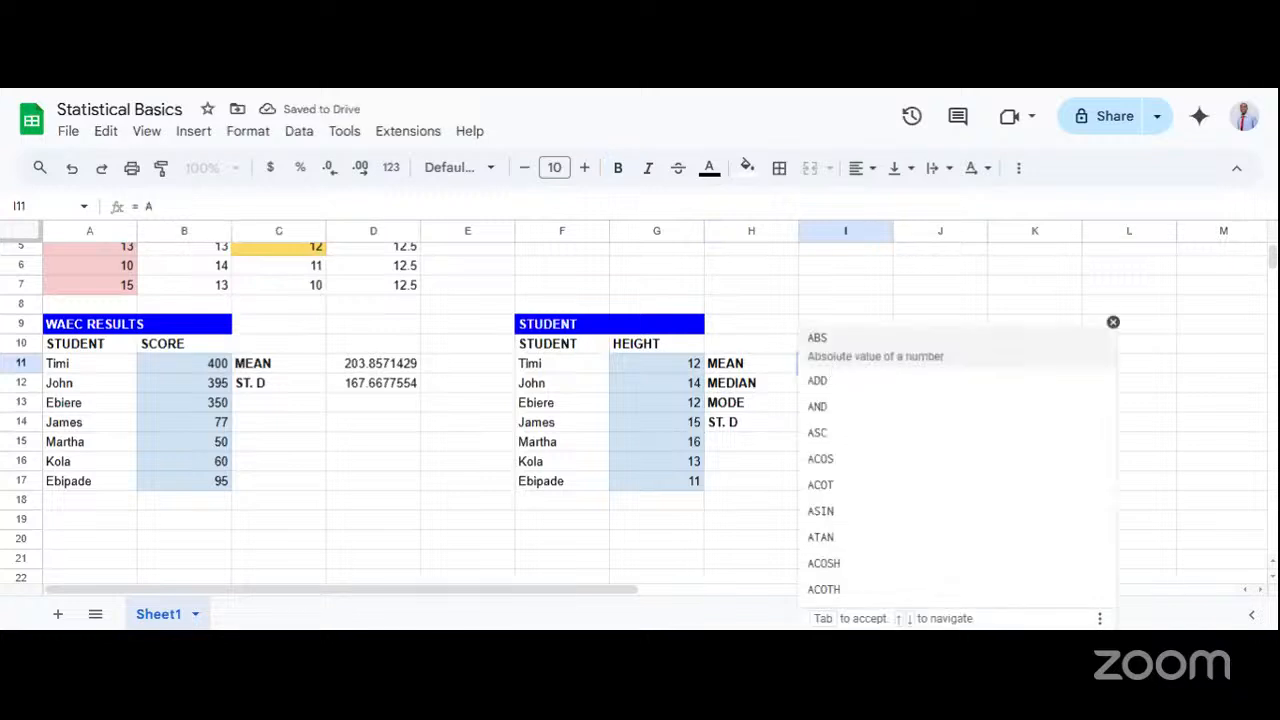
pyautogui.write('VERAGE(')
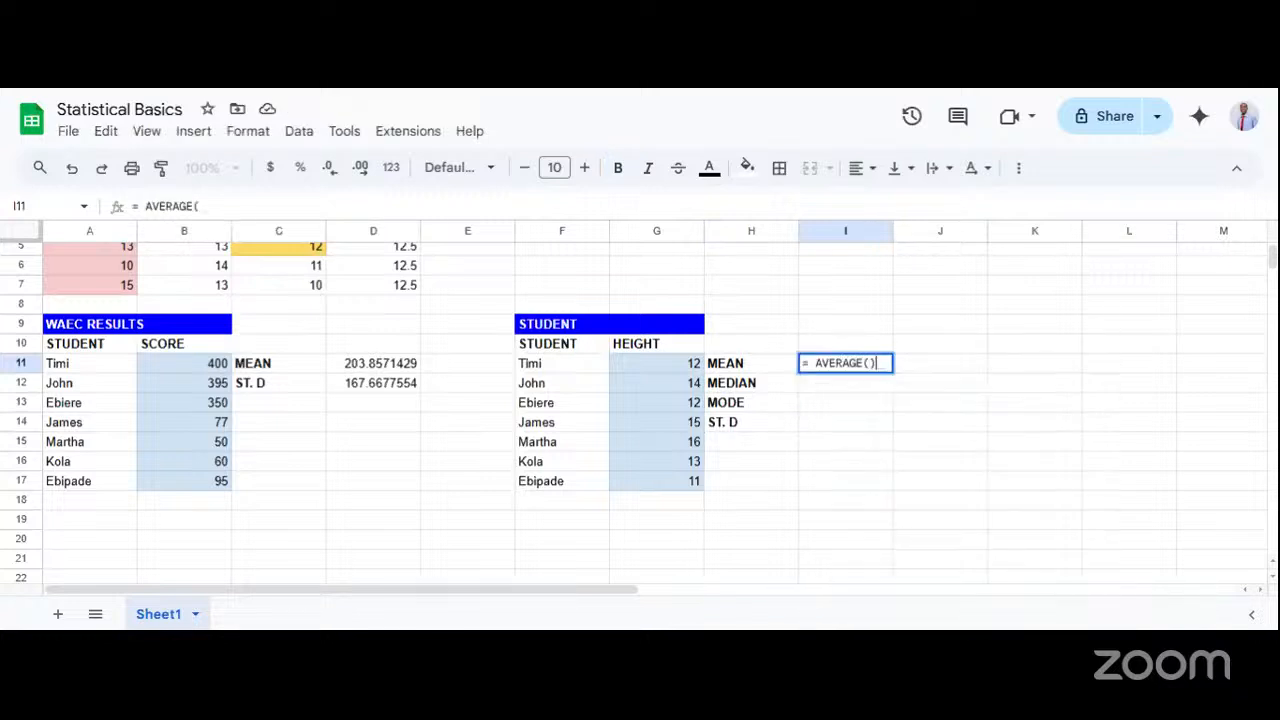
pyautogui.press('BackSpace')
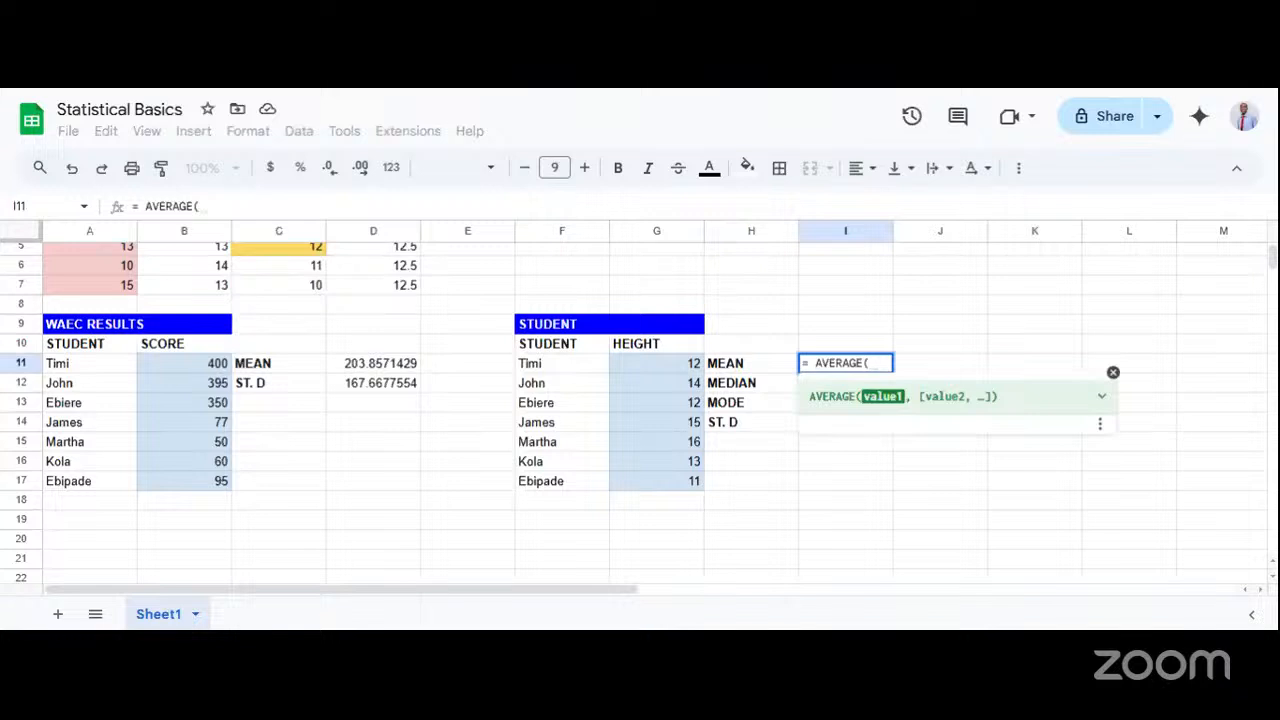
pyautogui.write('G')
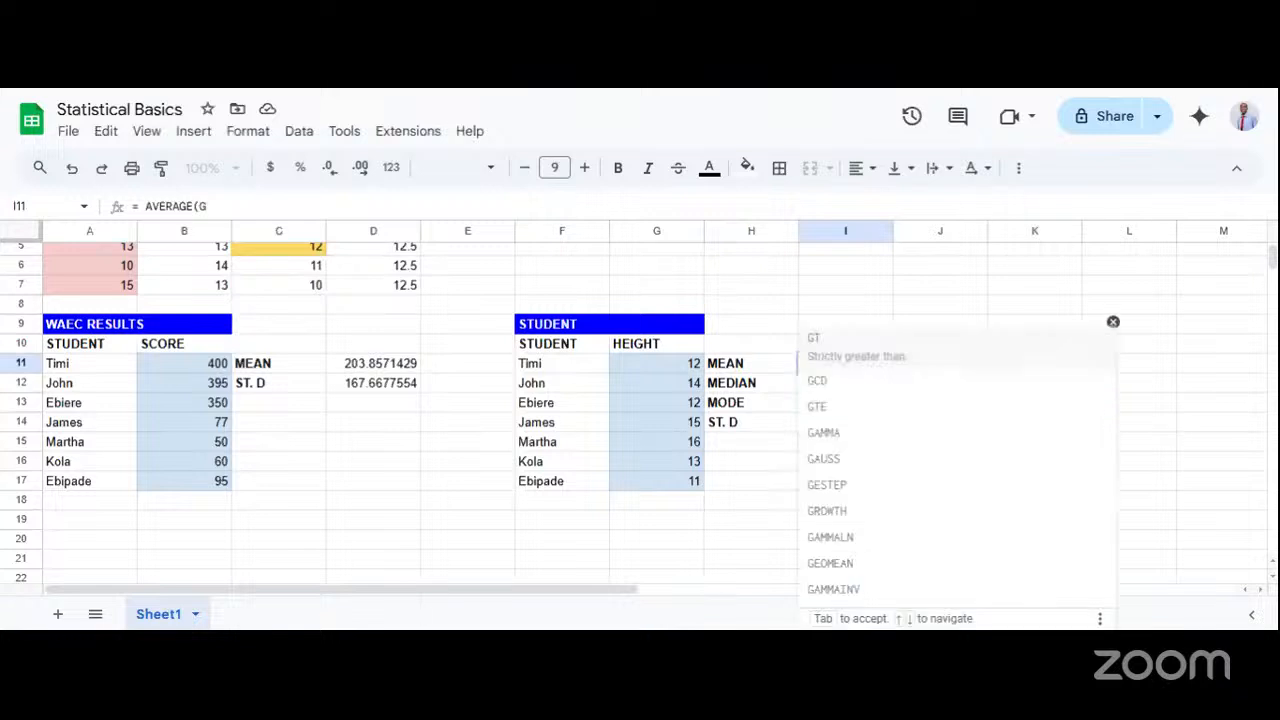
pyautogui.write('11')
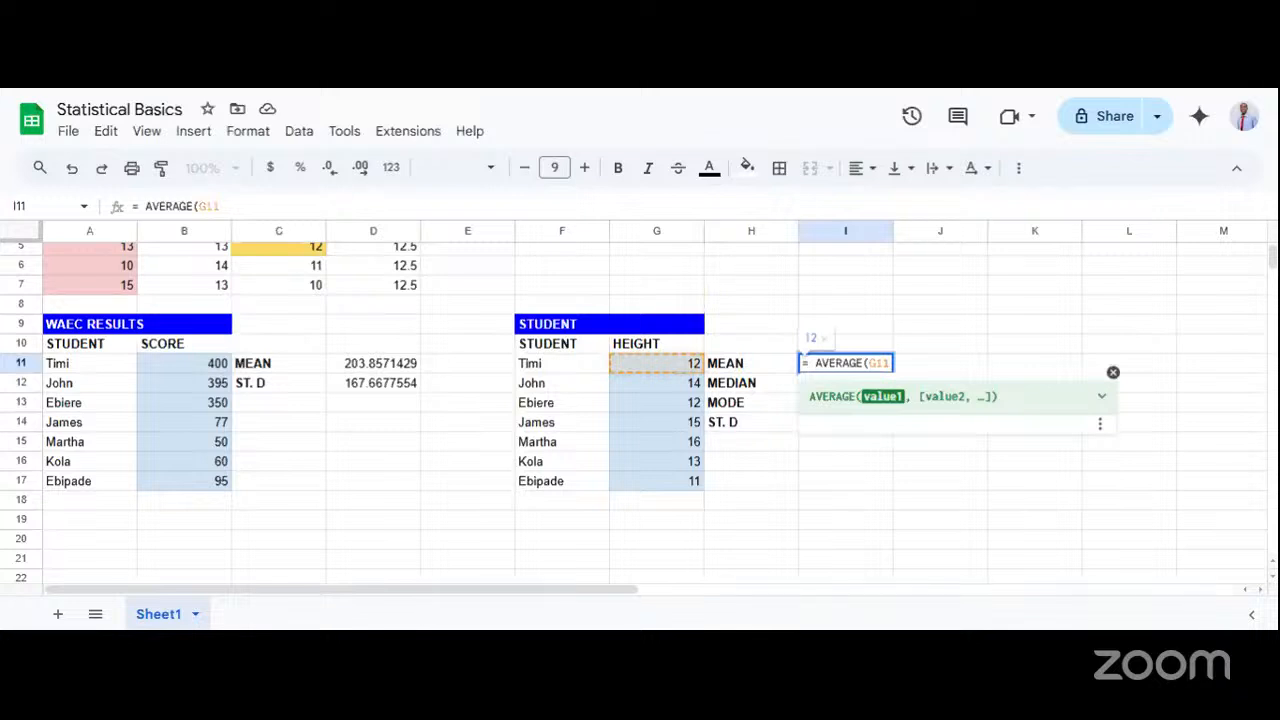
pyautogui.write(':')
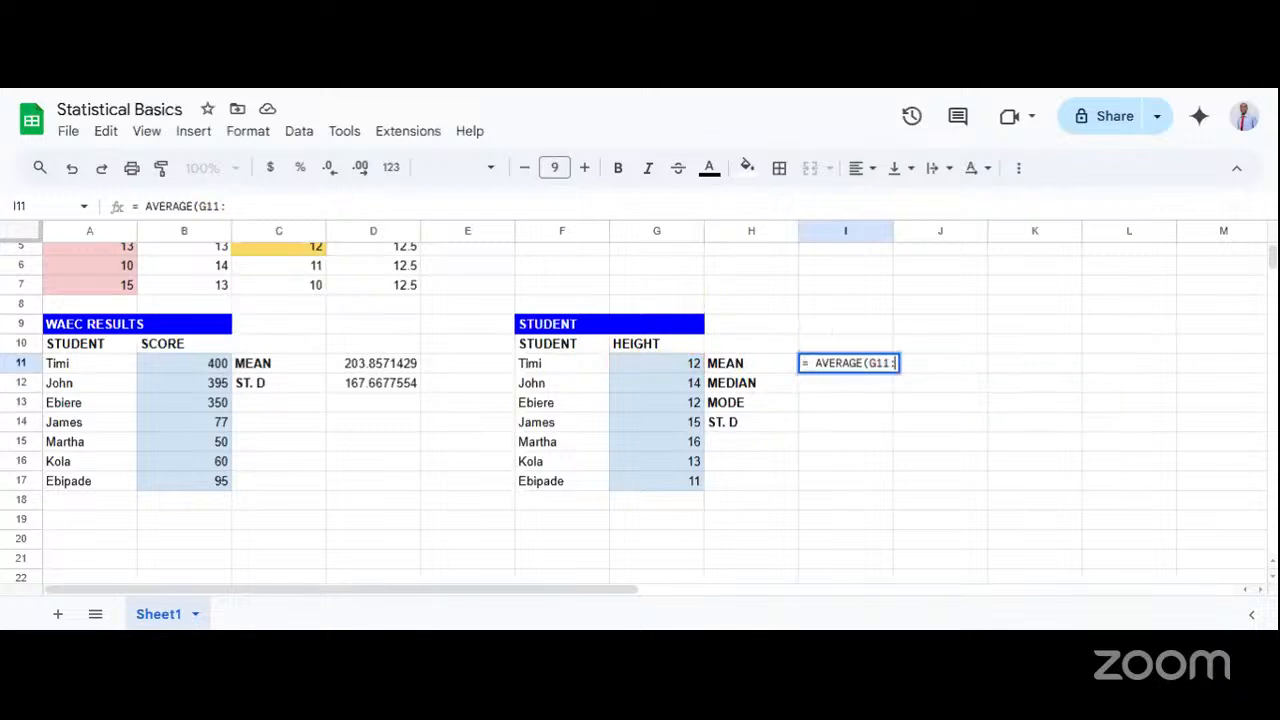
pyautogui.write('G17')
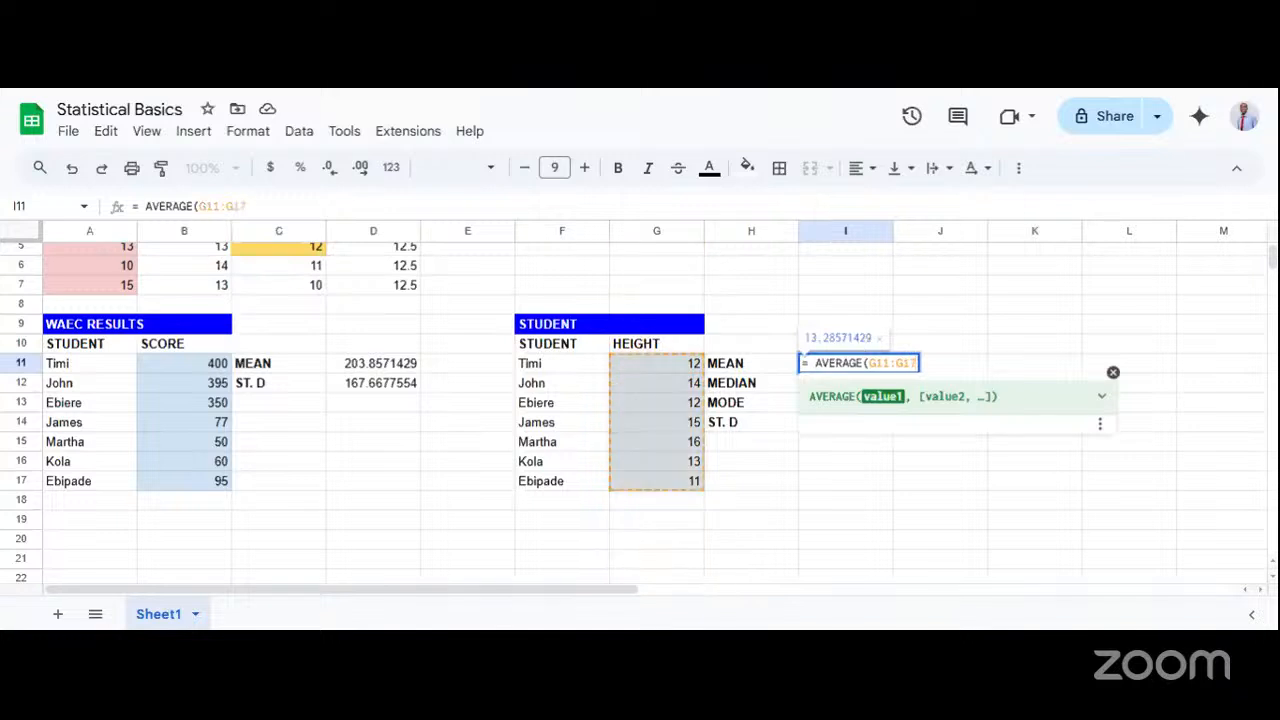
pyautogui.write(')')
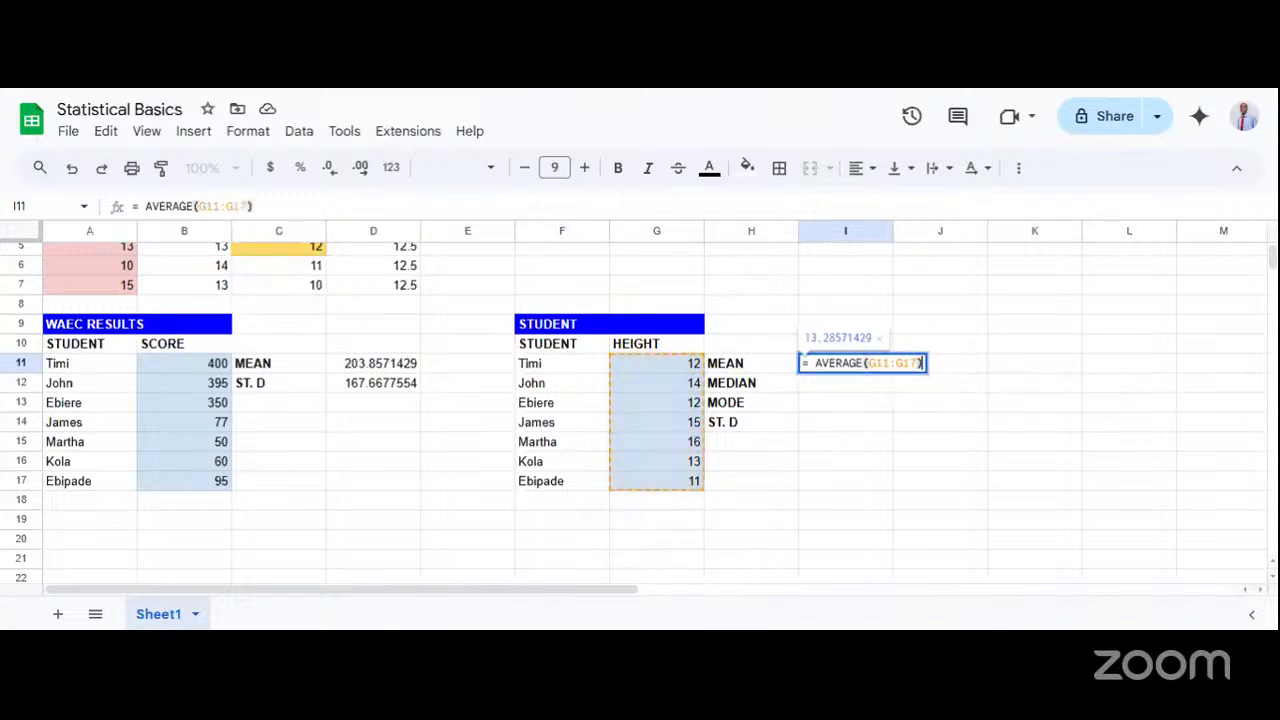
pyautogui.press('Return')
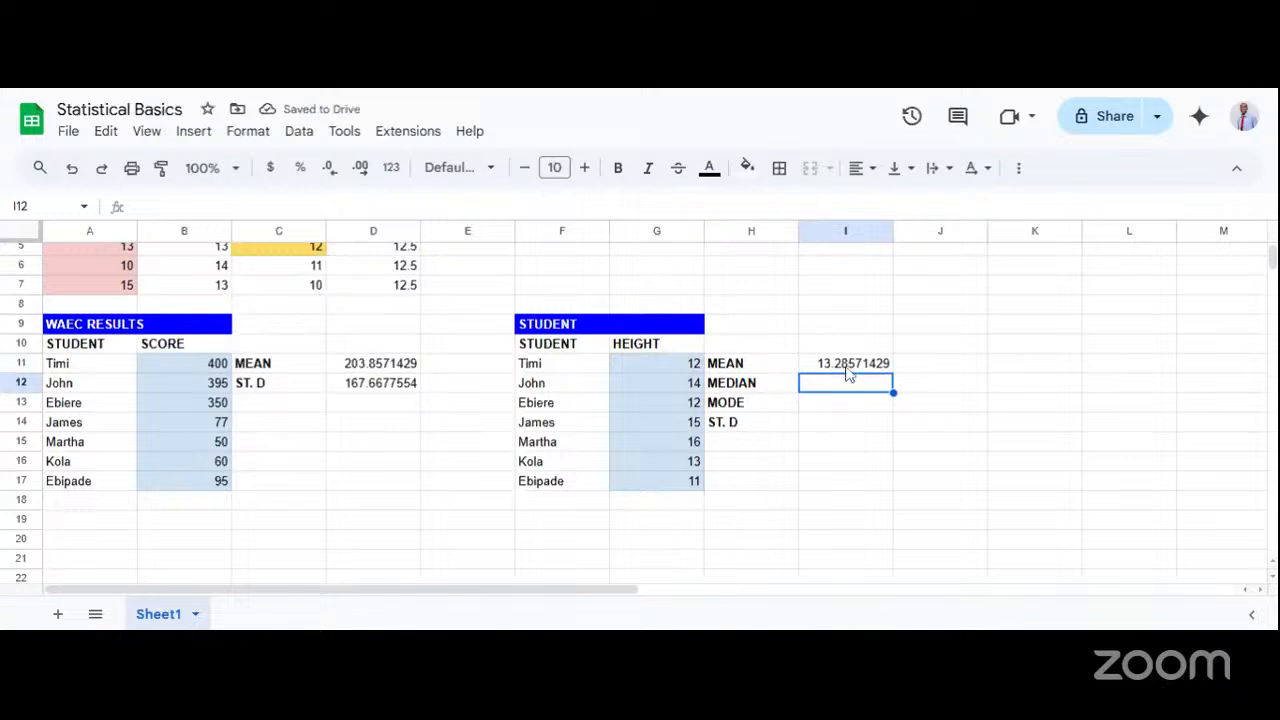
# Examine the AVERAGE formula in I11, including the colon that separates the ends of its cell range.
pyautogui.doubleClick(848, 364)
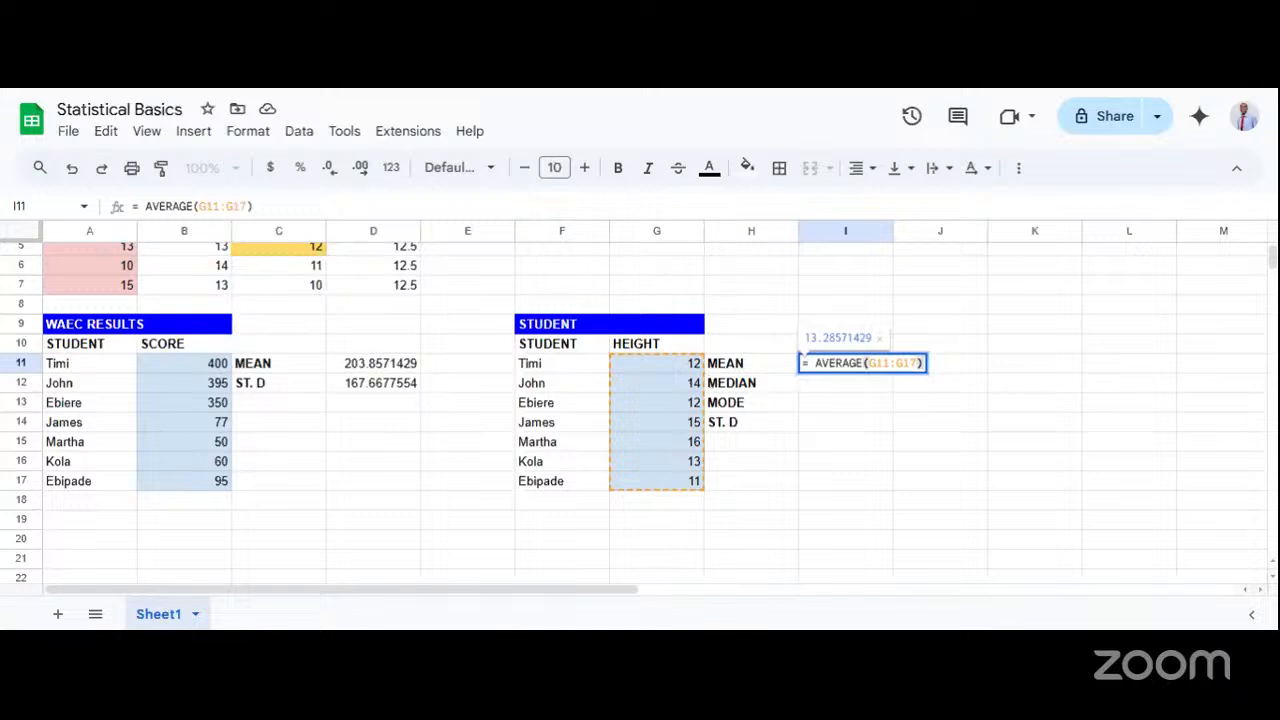
pyautogui.doubleClick(893, 363)
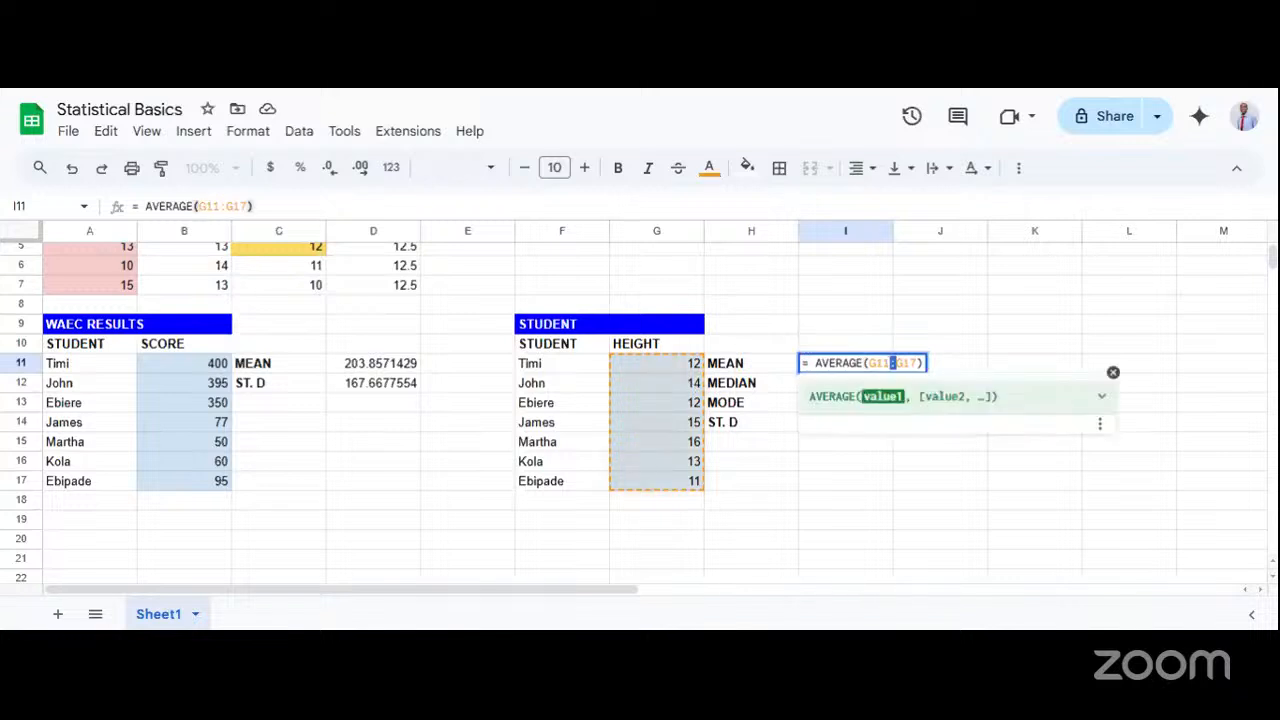
pyautogui.click(828, 444)
# Calculate the median of the student heights in I12 with the formula = MEDIAN(G11:G17).
pyautogui.click(814, 380)
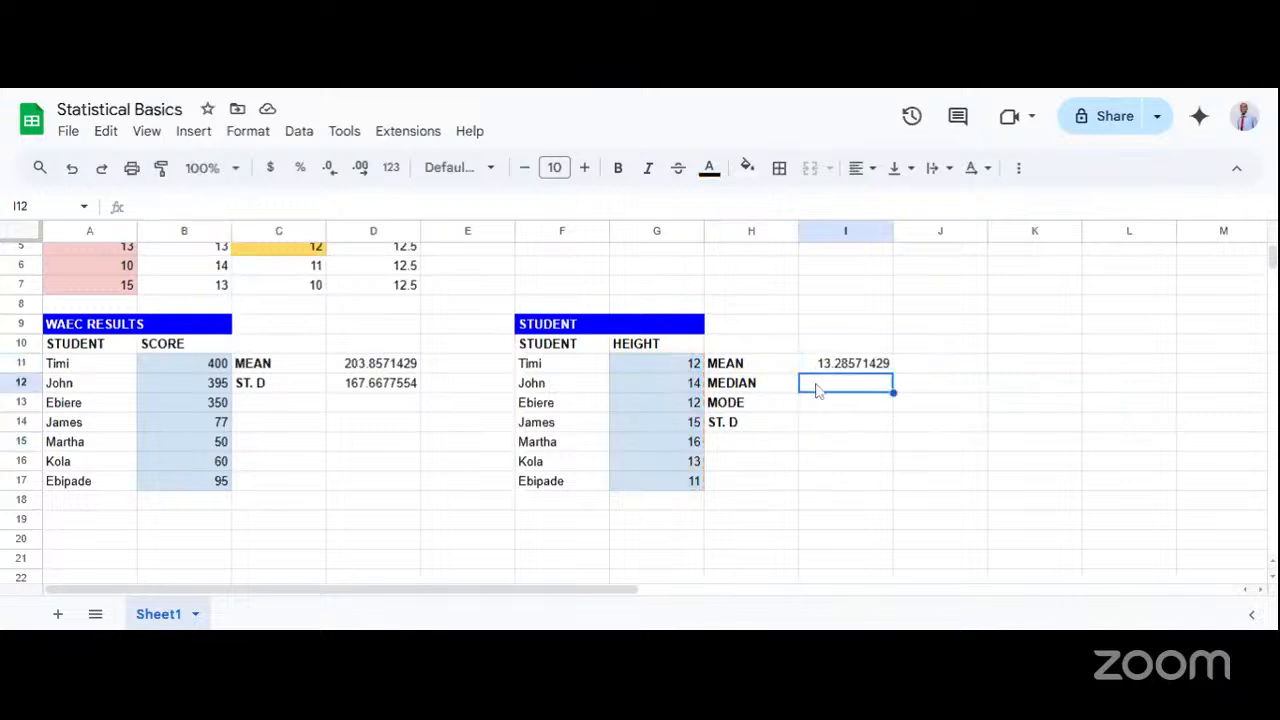
pyautogui.write('=')
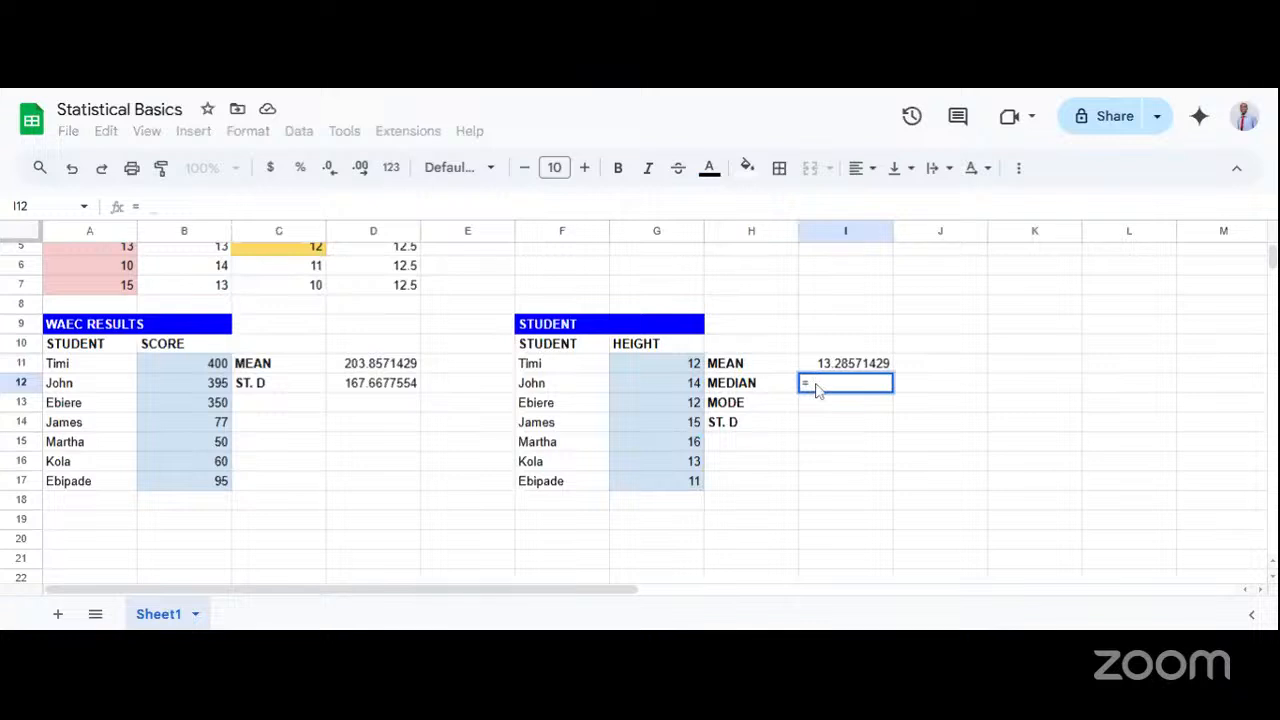
pyautogui.write(' MEDIAN(')
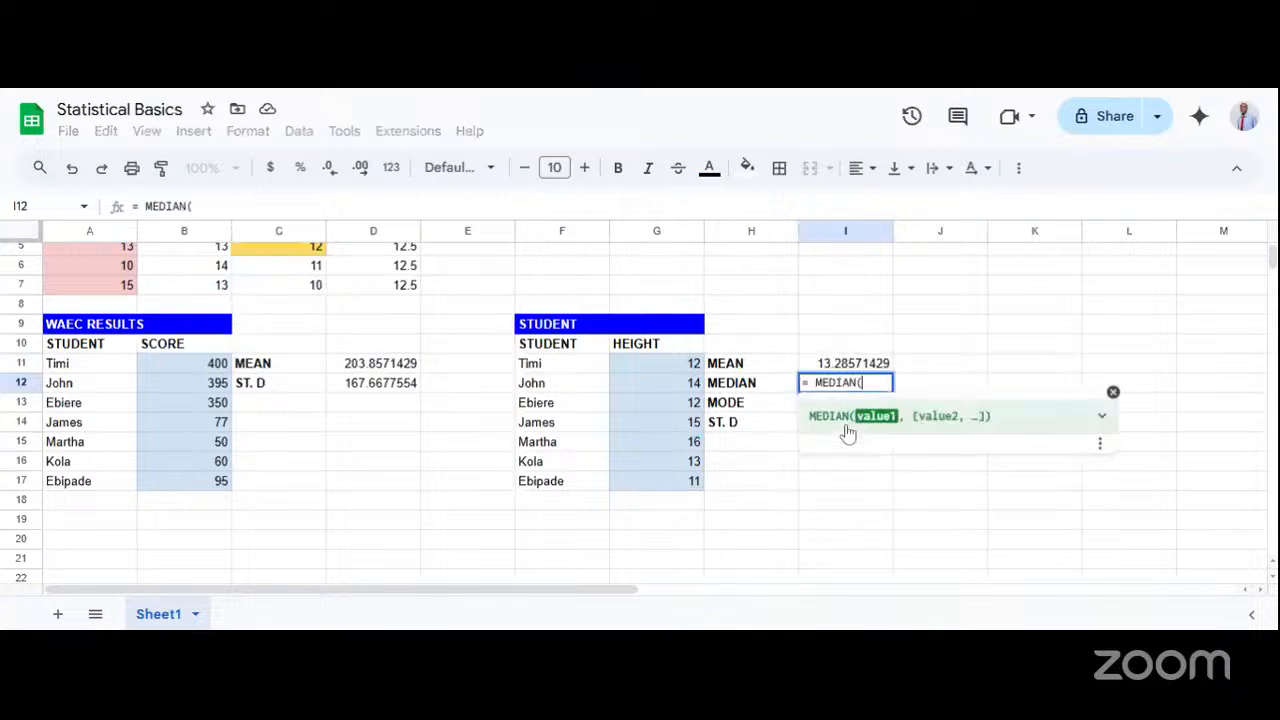
pyautogui.click(846, 435)
pyautogui.write('G11')
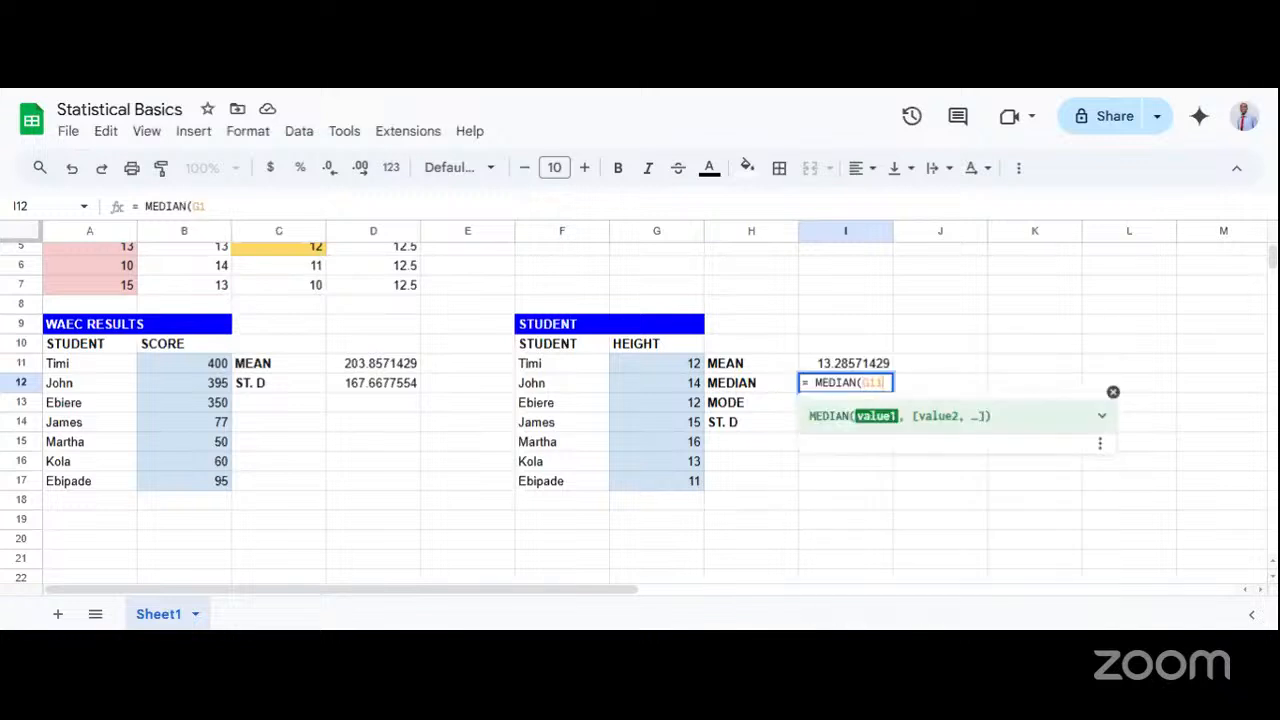
pyautogui.write(':G')
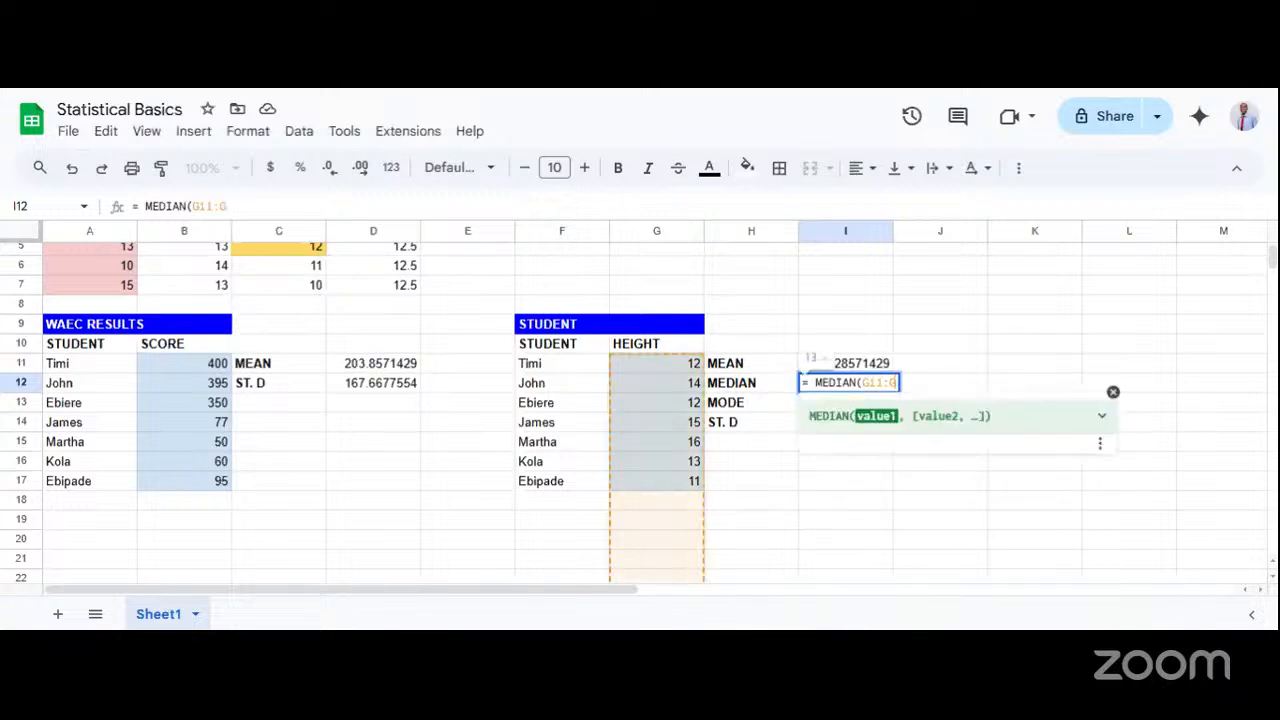
pyautogui.write('17)')
pyautogui.press('Return')
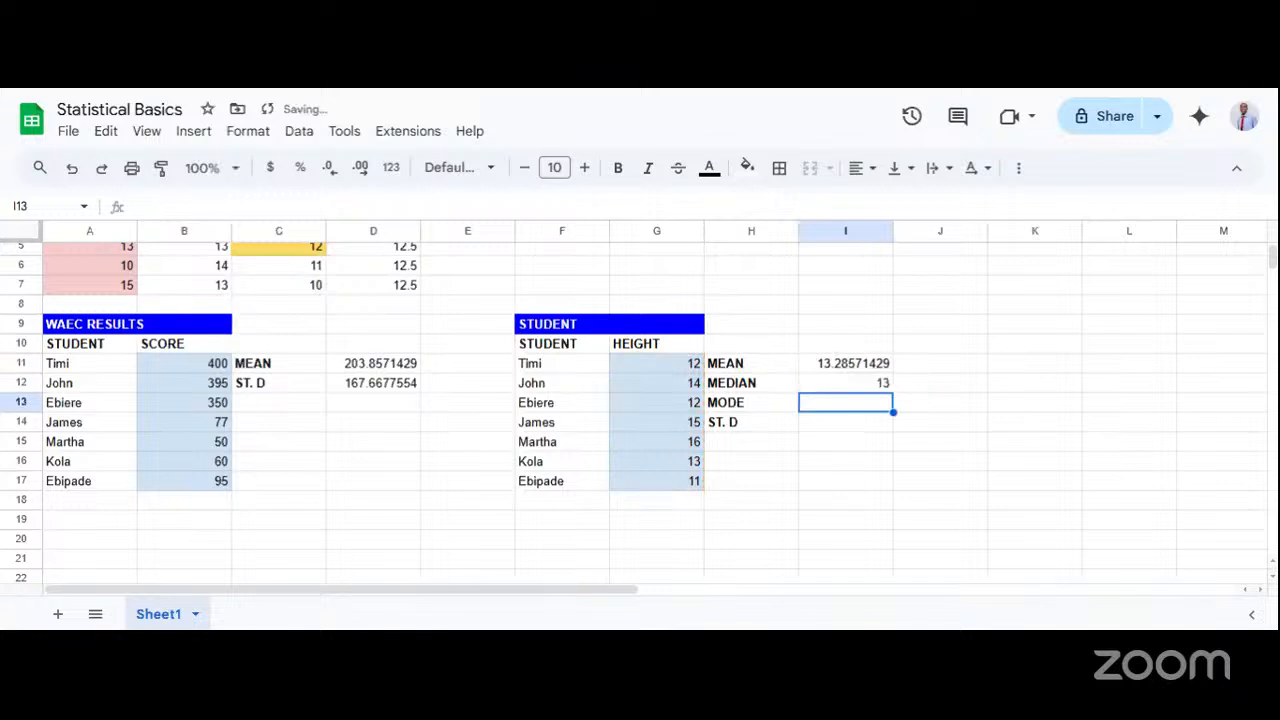
# Calculate the mode of the student heights in I13 with the formula = MODE(G11:G17).
pyautogui.write('=')
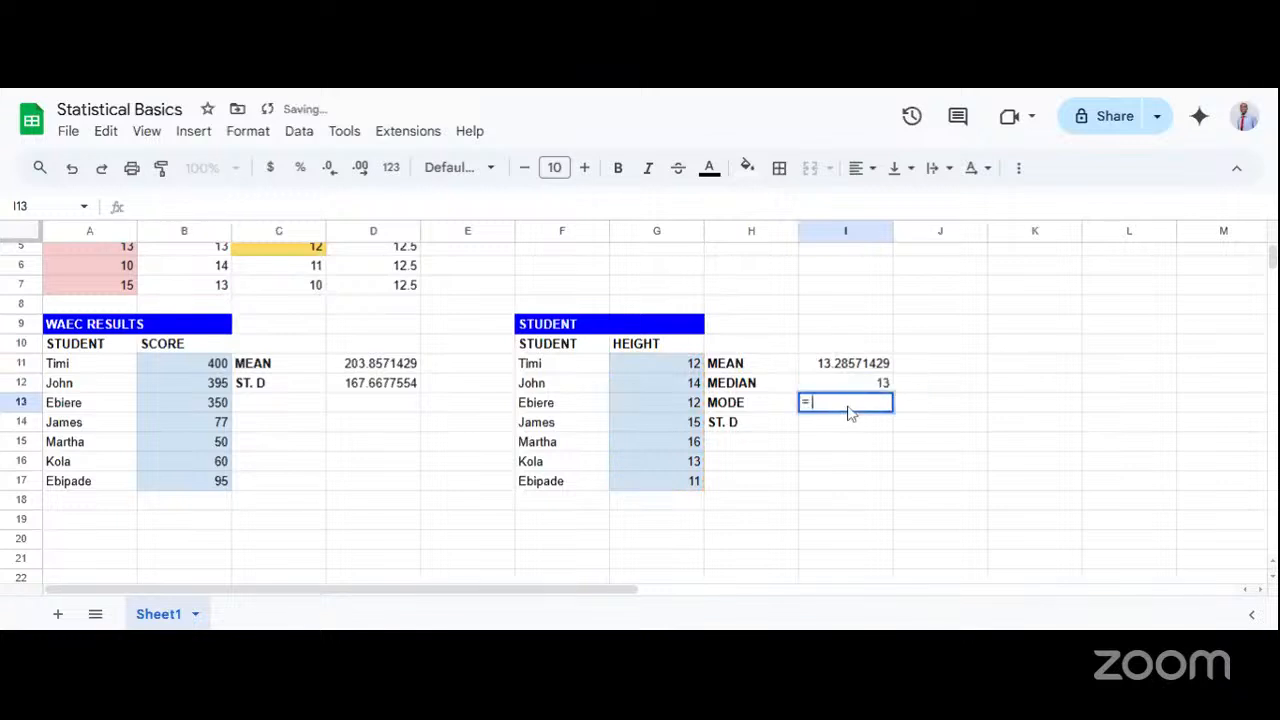
pyautogui.write(' MODE')
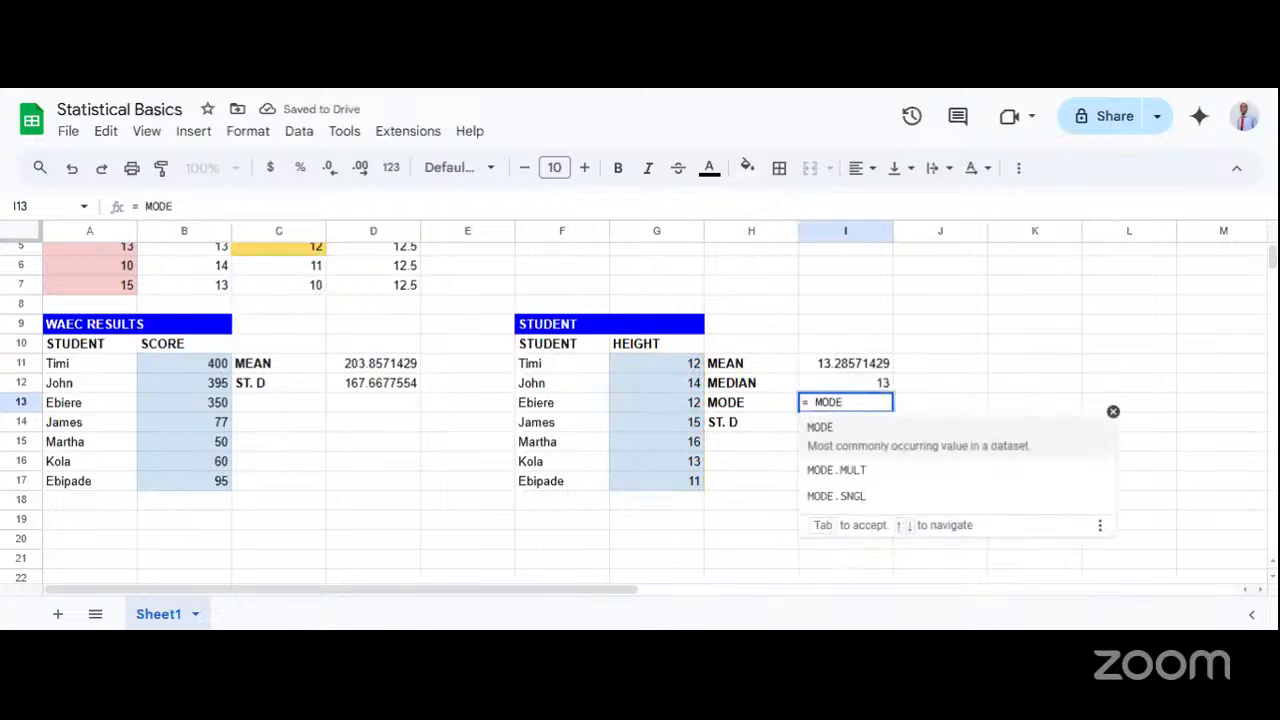
pyautogui.write('(')
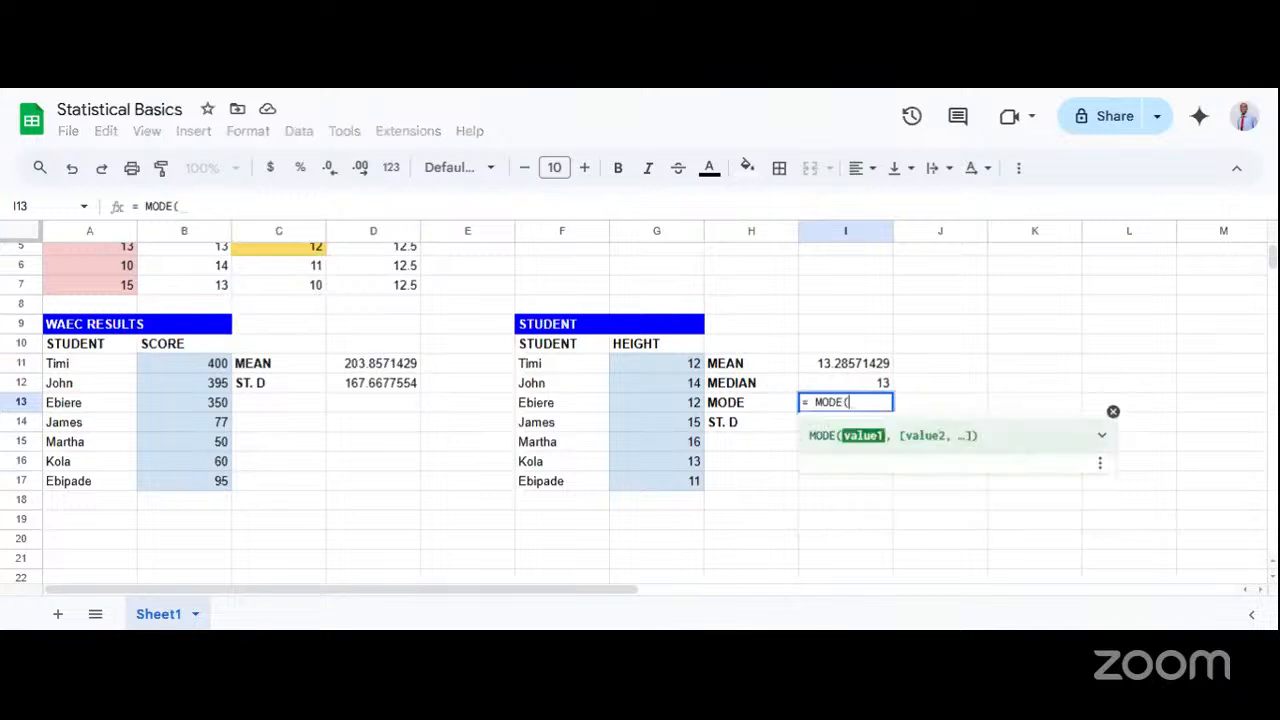
pyautogui.write('G11:')
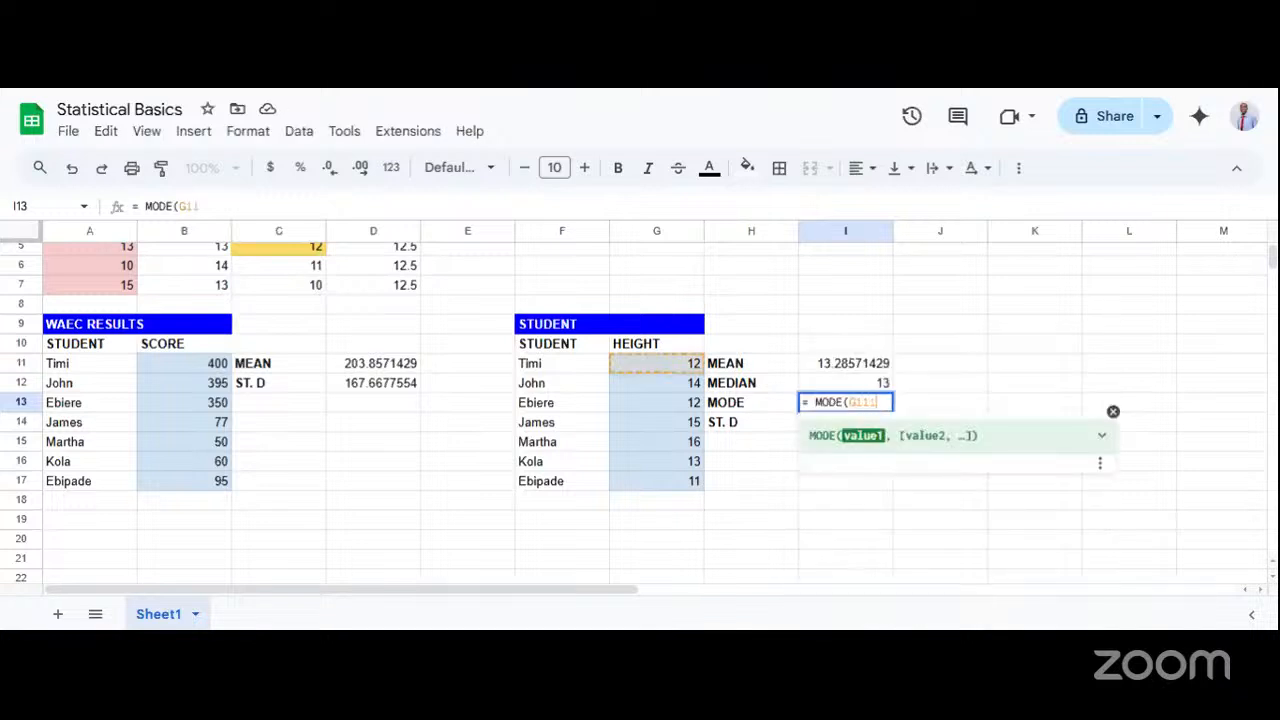
pyautogui.write('G17')
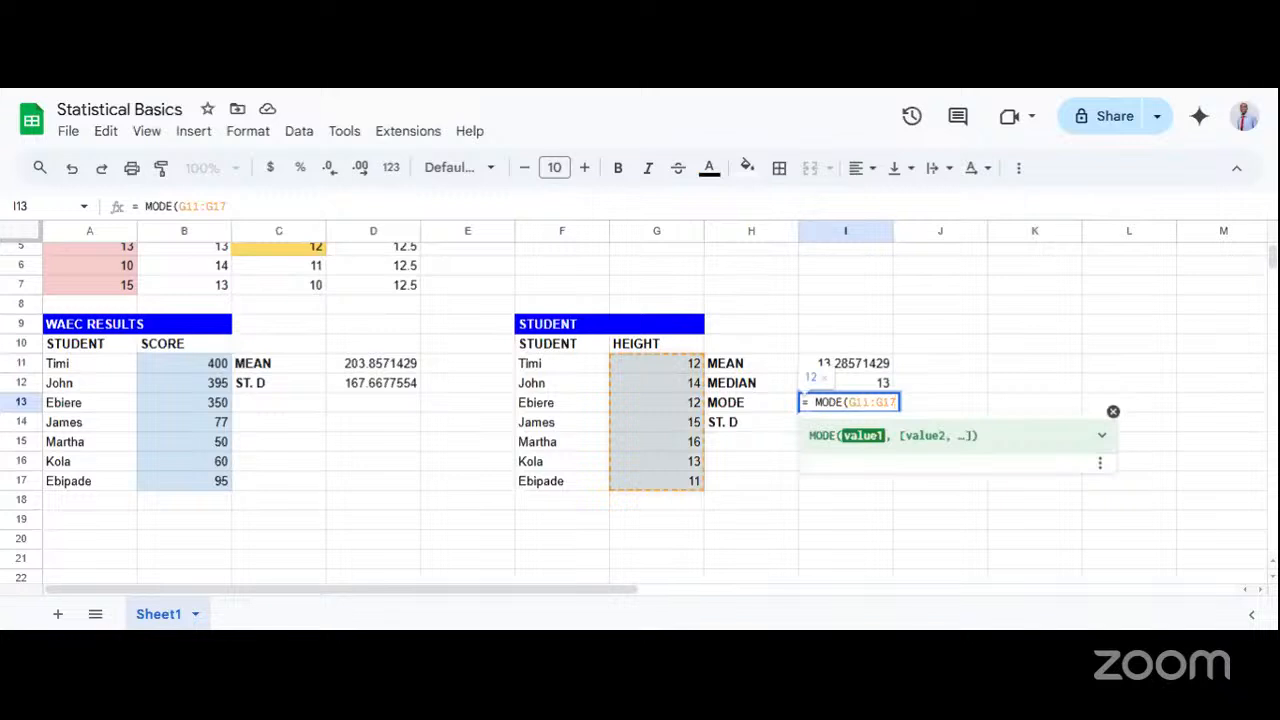
pyautogui.write(')')
pyautogui.press('Return')
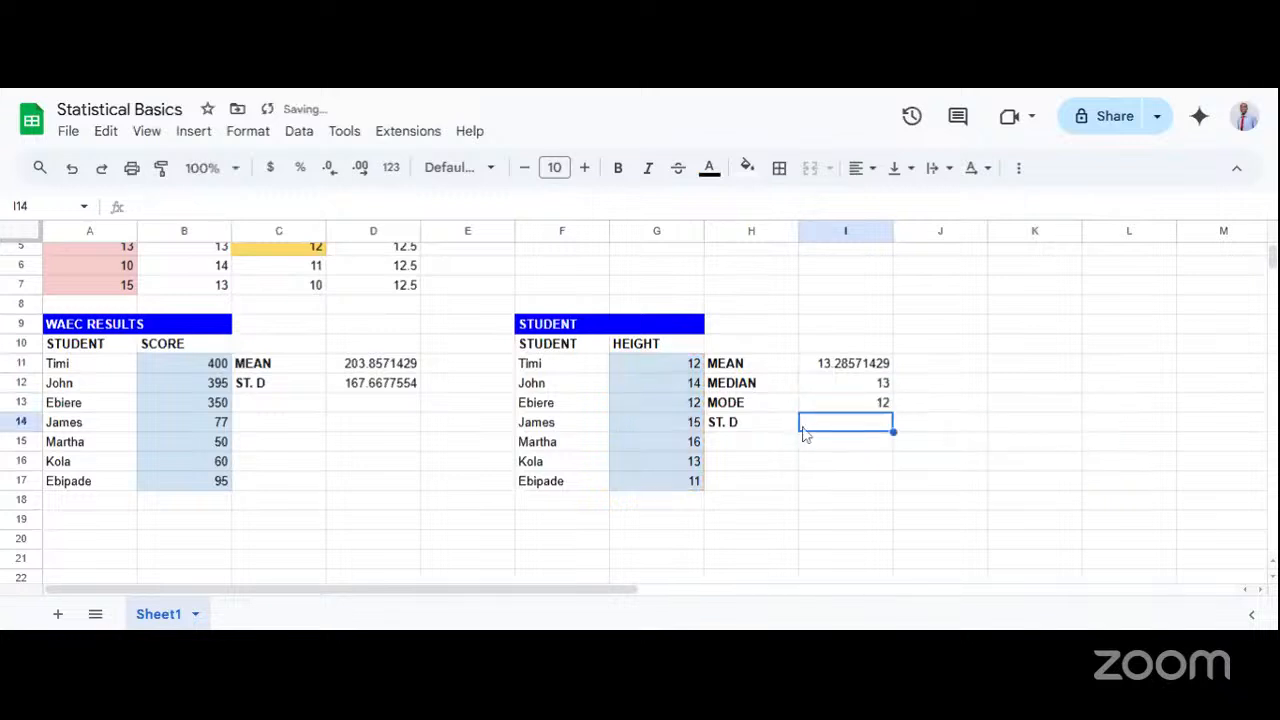
# Calculate the standard deviation of the student heights in I14 with the formula = STDEV(G11:G17).
pyautogui.click(765, 432)
pyautogui.doubleClick(836, 430)
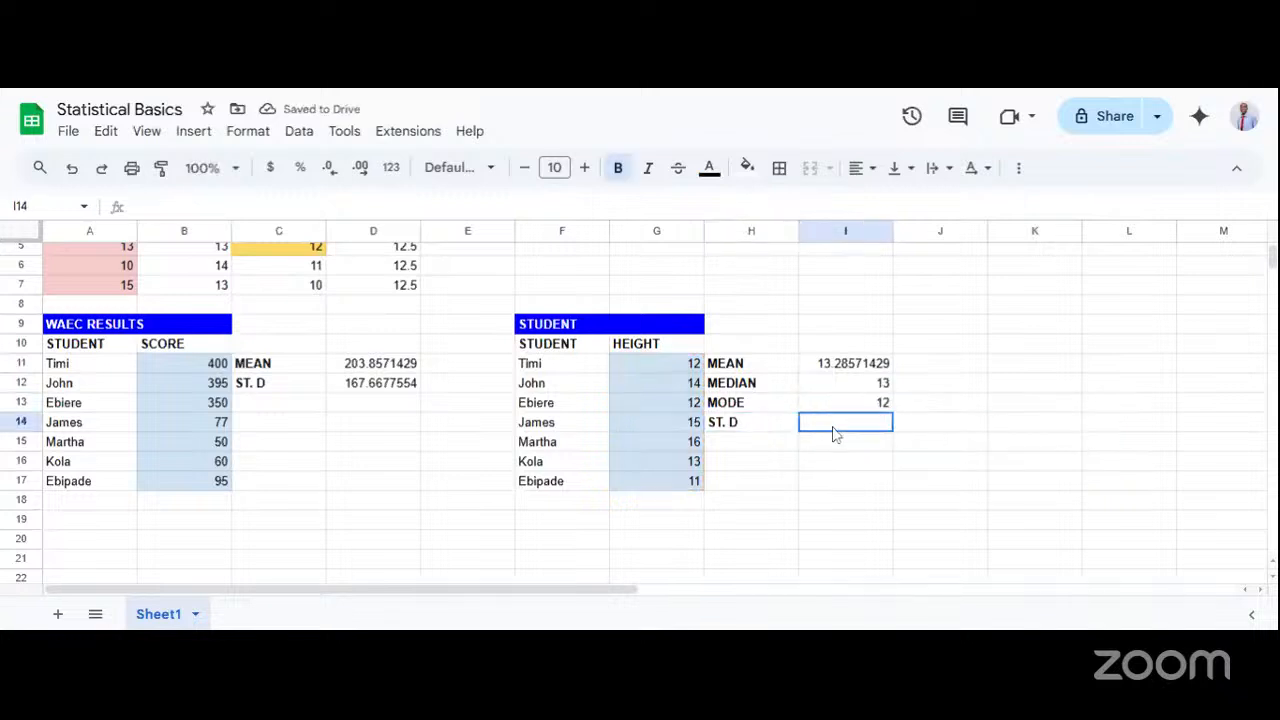
pyautogui.write('= S')
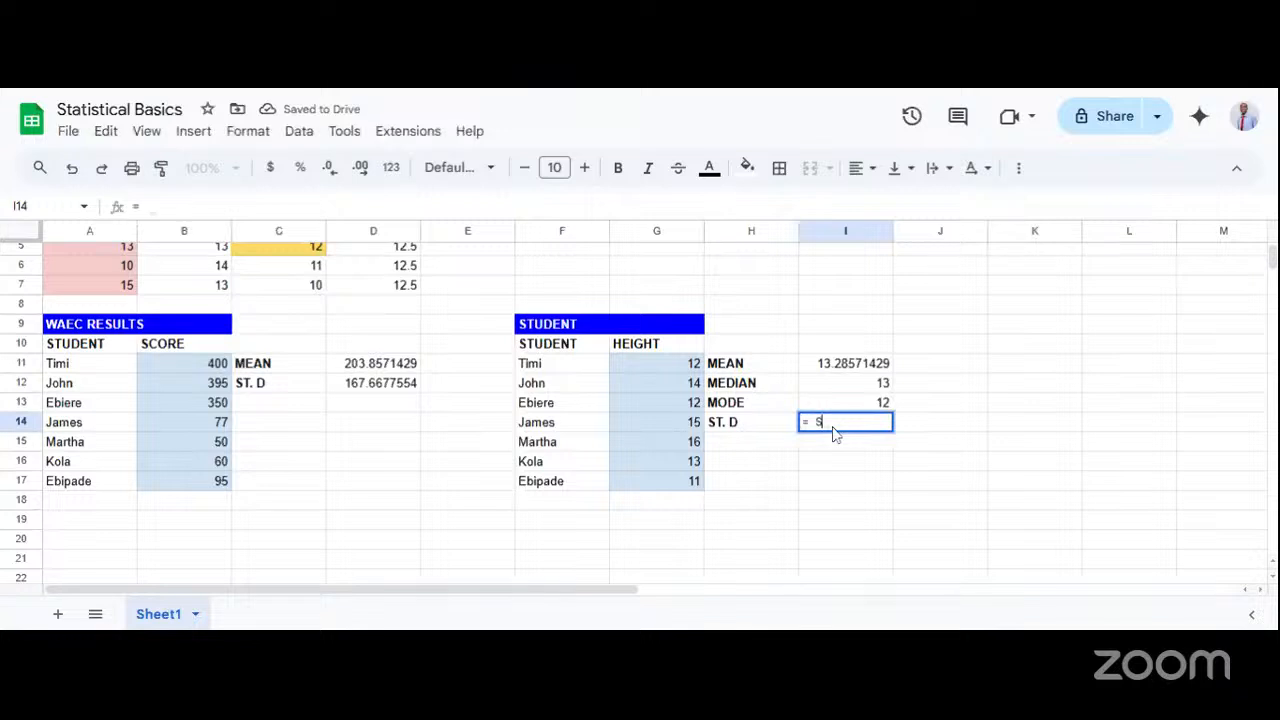
pyautogui.write('TDE')
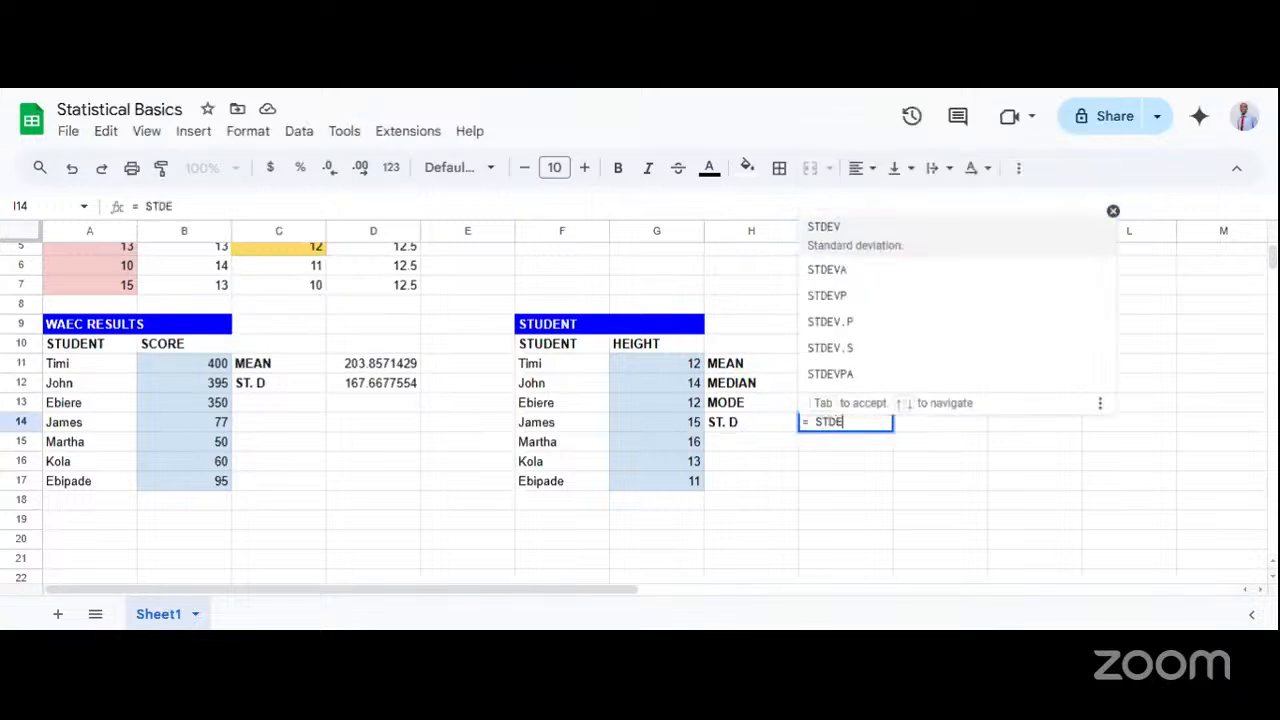
pyautogui.write('V')
pyautogui.write('(')
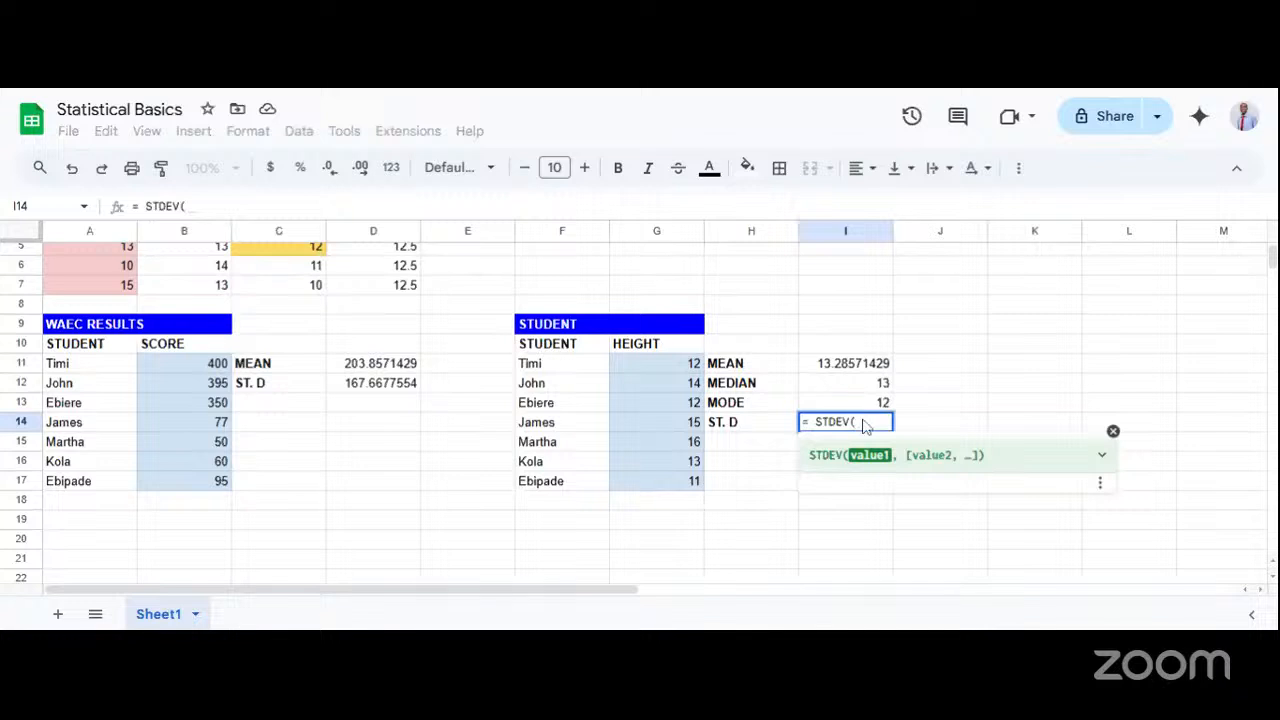
pyautogui.write('G11')
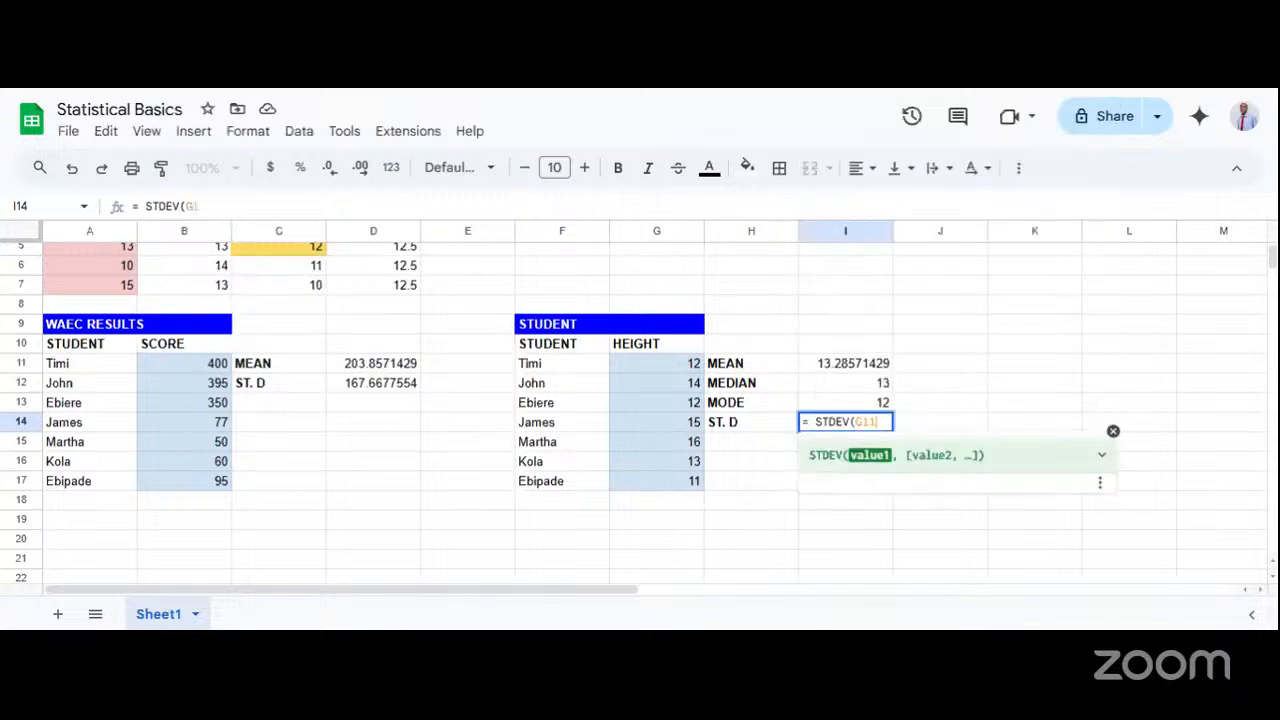
pyautogui.write(':G')
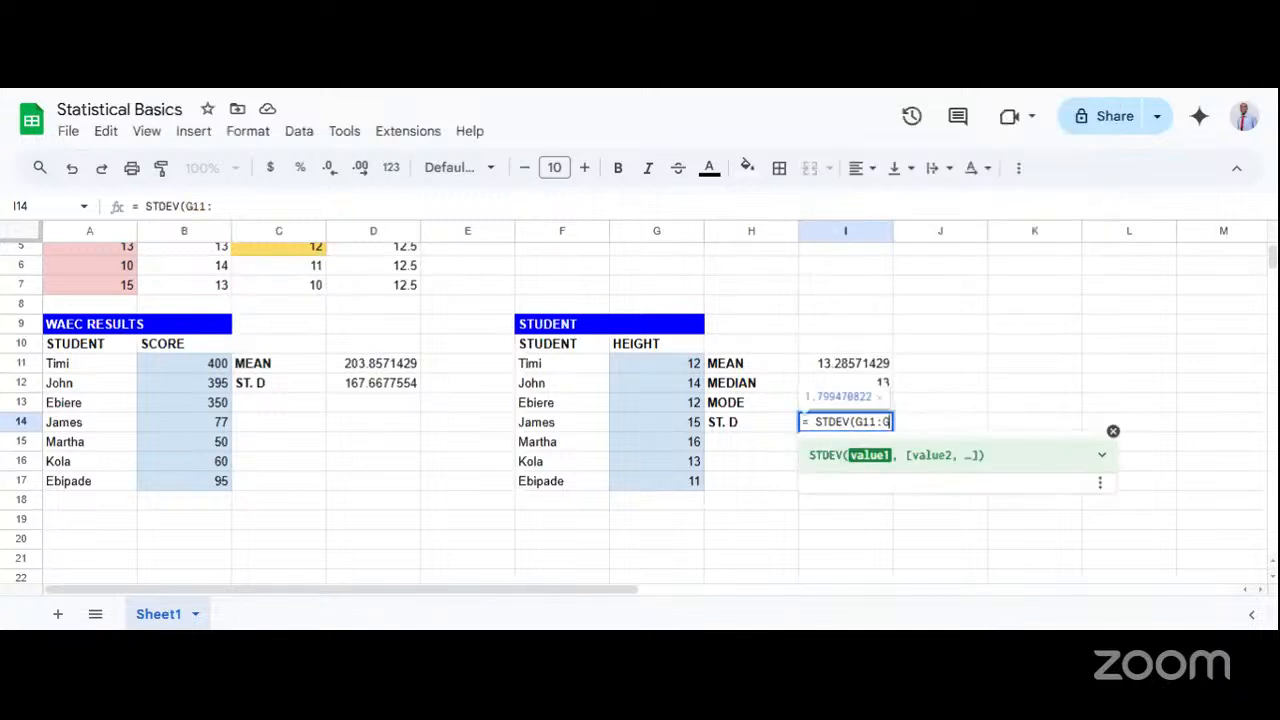
pyautogui.write('17)')
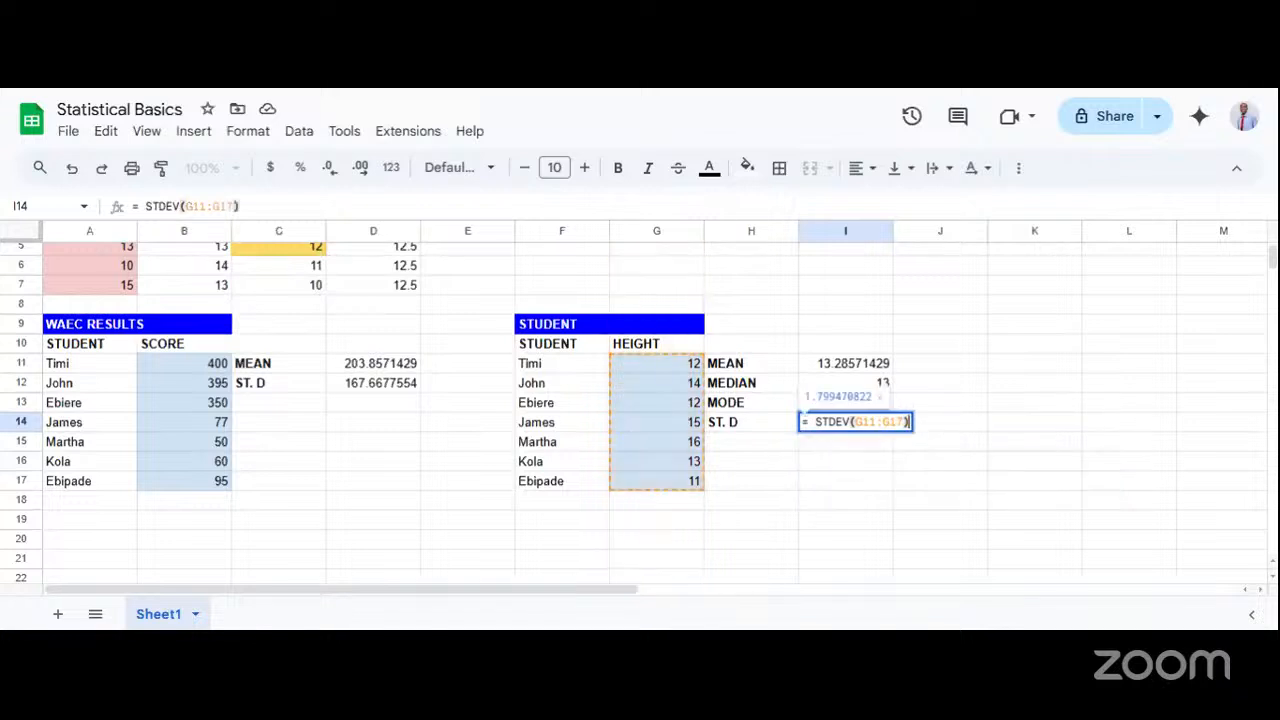
pyautogui.press('Return')
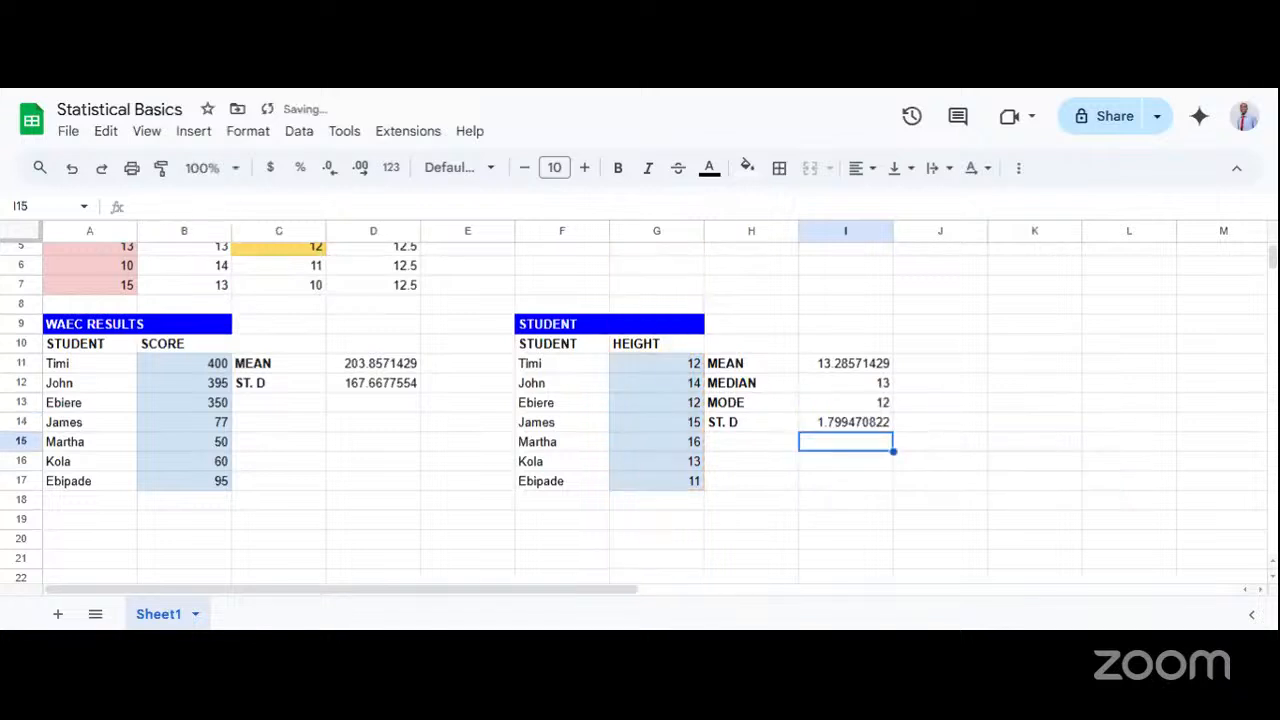
pyautogui.click(828, 426)
pyautogui.click(762, 451)
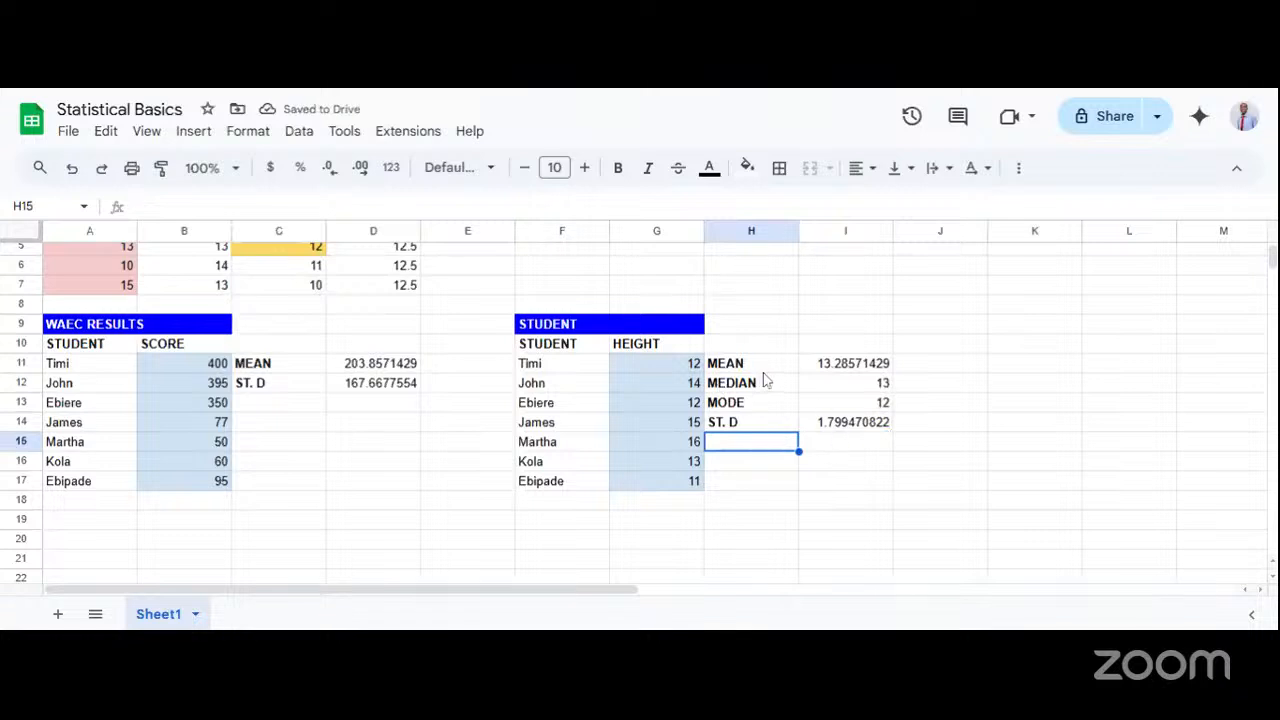
# Examine the formulas behind the mean, median, mode and standard deviation of the student heights, leaving the AVERAGE formula intact.
pyautogui.click(816, 368)
pyautogui.doubleClick(816, 368)
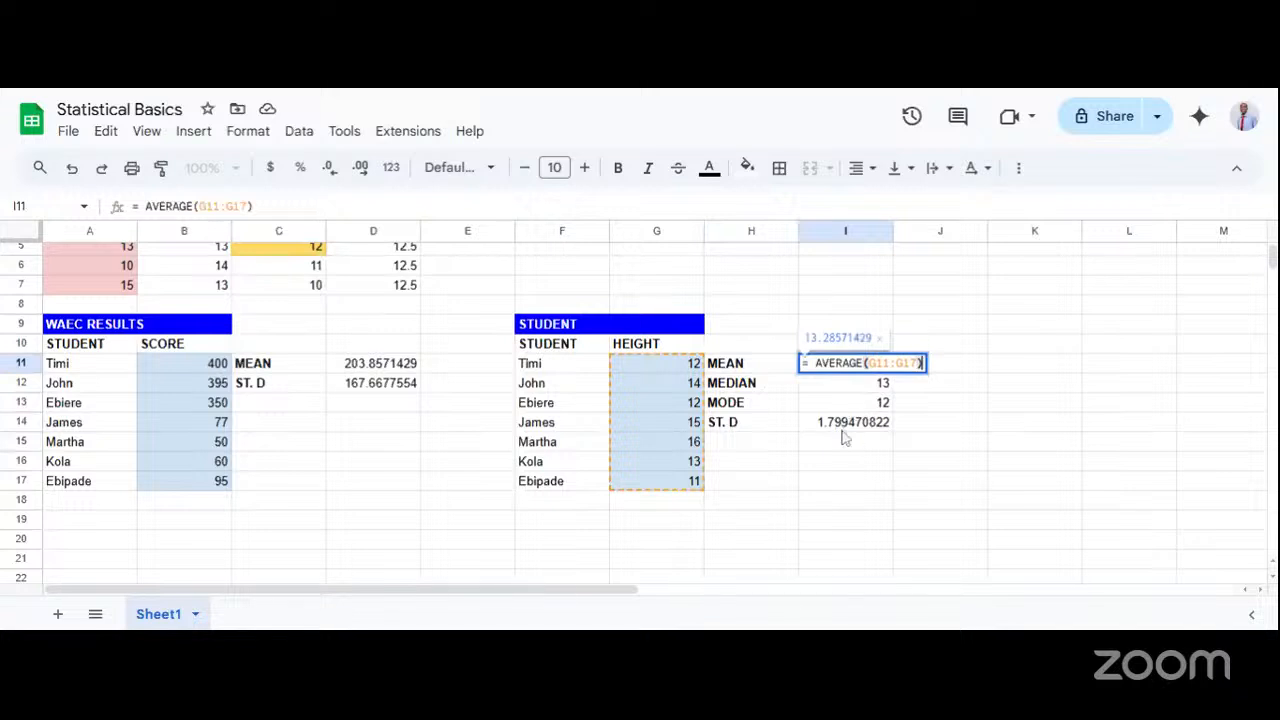
pyautogui.click(843, 434)
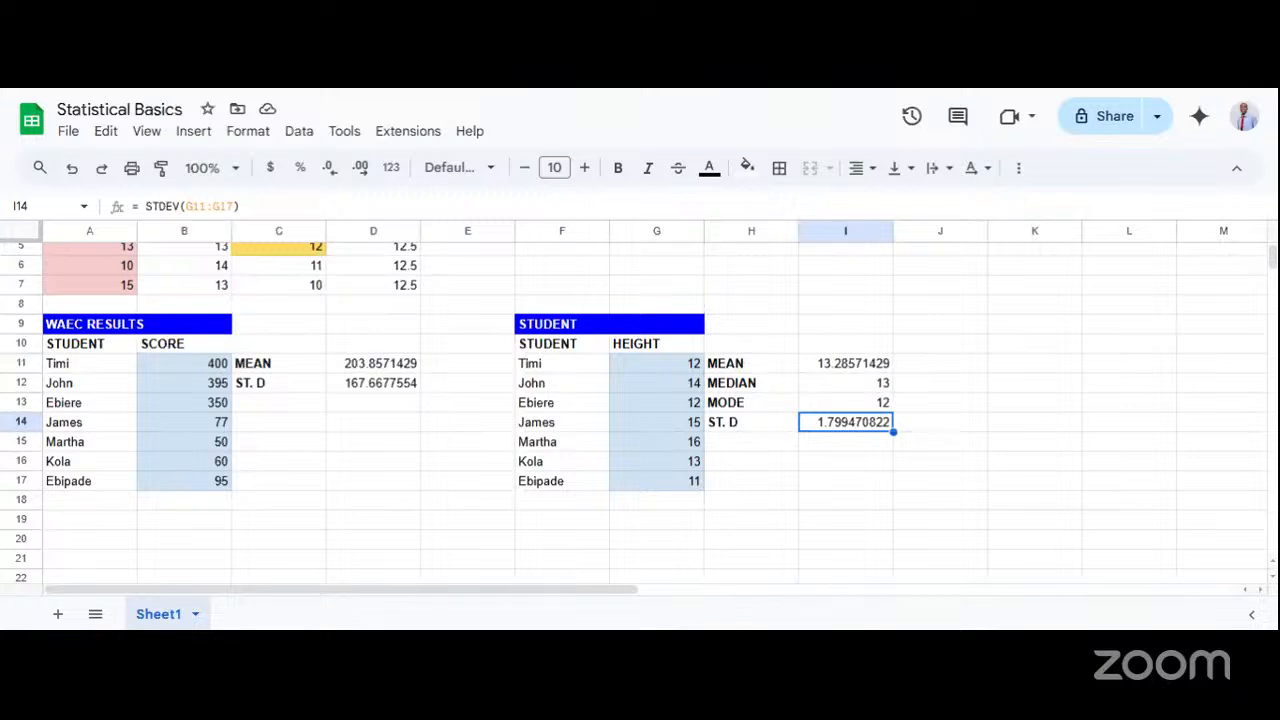
pyautogui.doubleClick(845, 368)
pyautogui.doubleClick(843, 364)
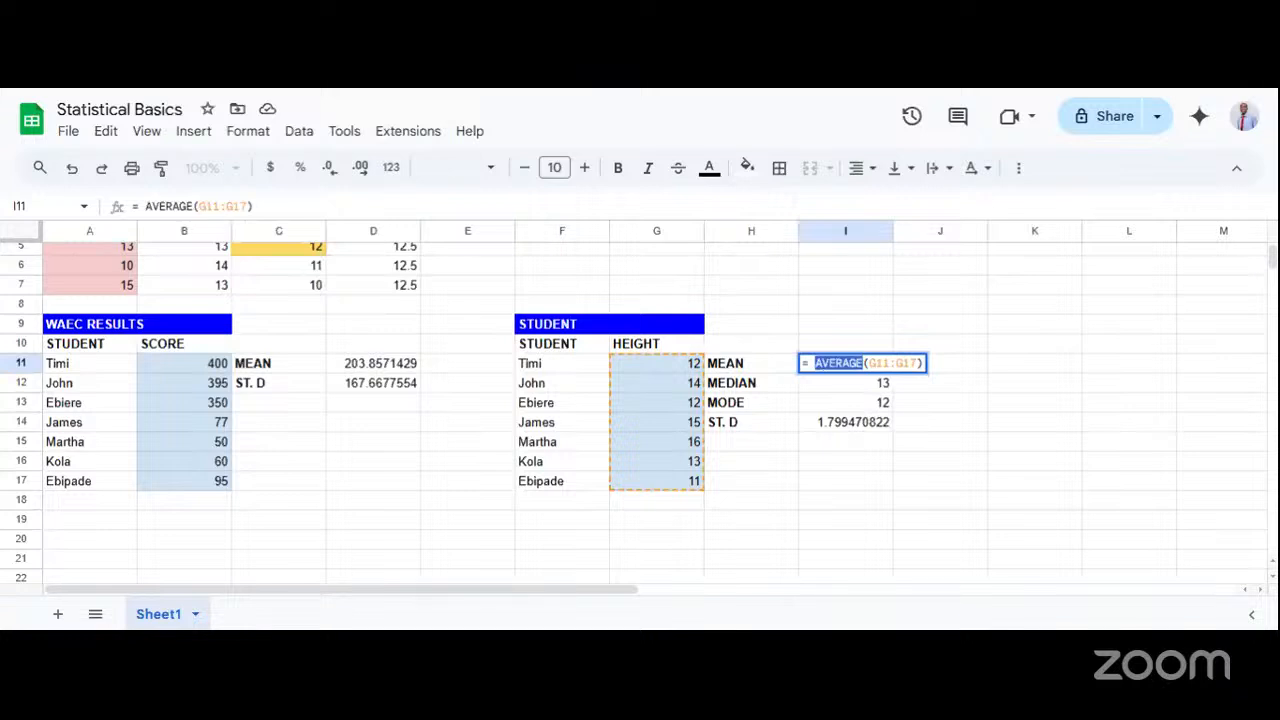
pyautogui.click(821, 391)
pyautogui.press('BackSpace')
pyautogui.press('BackSpace')
pyautogui.press('BackSpace')
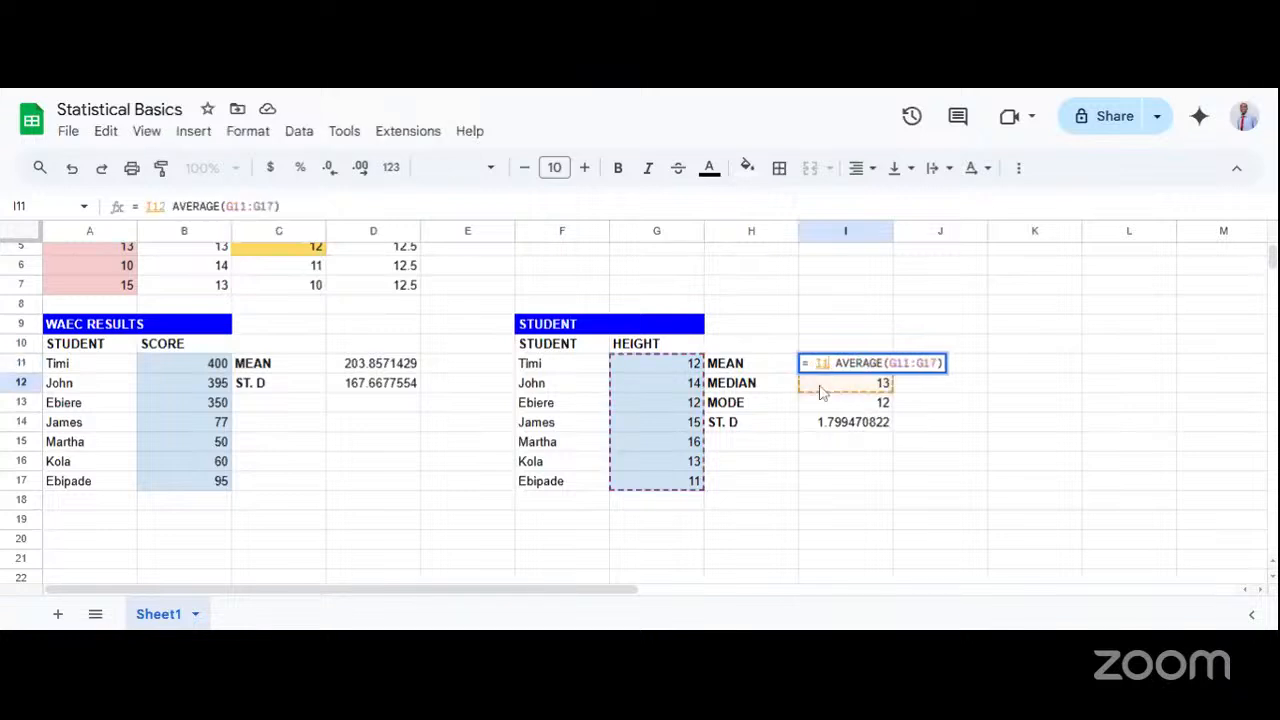
pyautogui.press('Return')
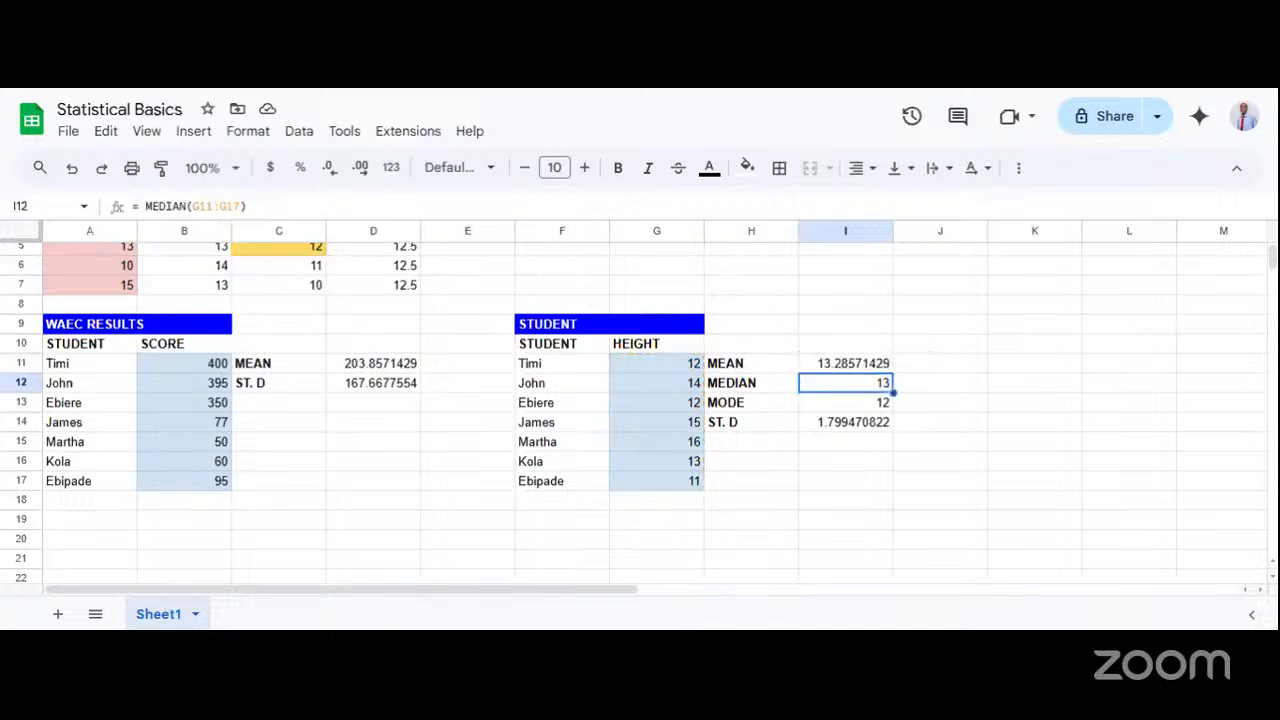
pyautogui.doubleClick(822, 392)
pyautogui.click(853, 408)
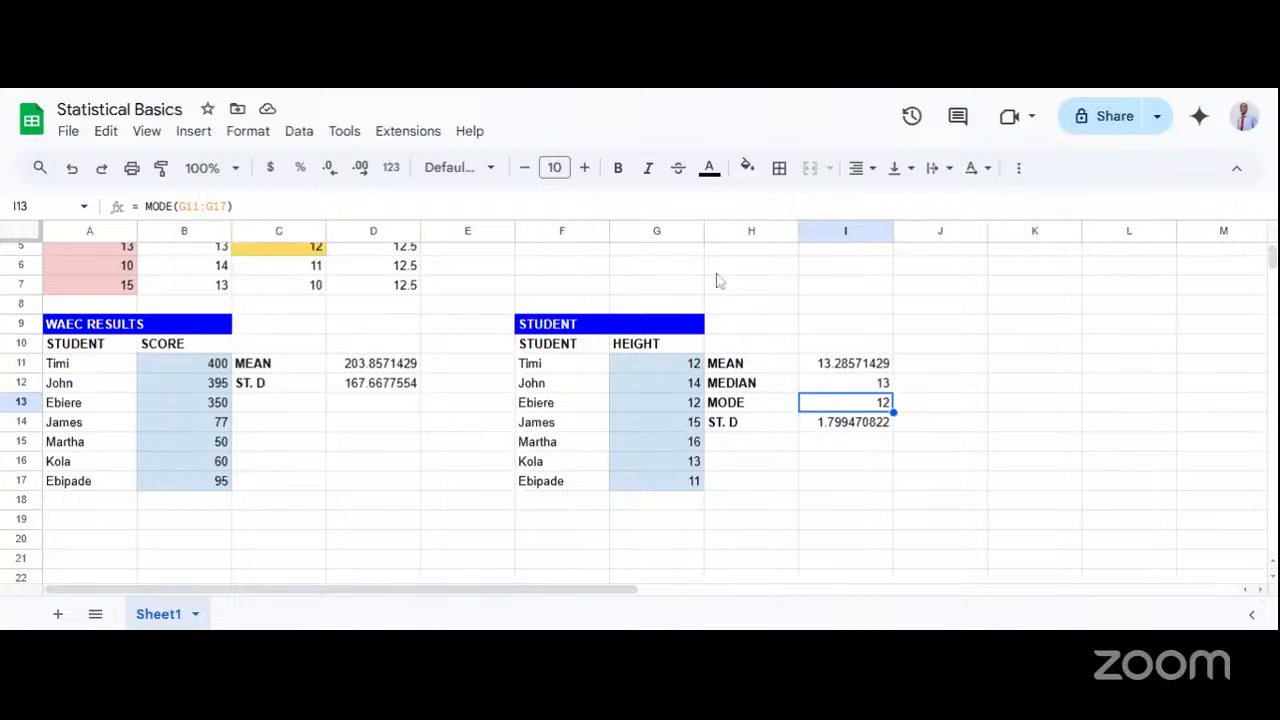
# Enter a sample first name in H7 as plain text without an equals sign.
pyautogui.click(766, 303)
pyautogui.click(748, 290)
pyautogui.write('ihehteuhei')
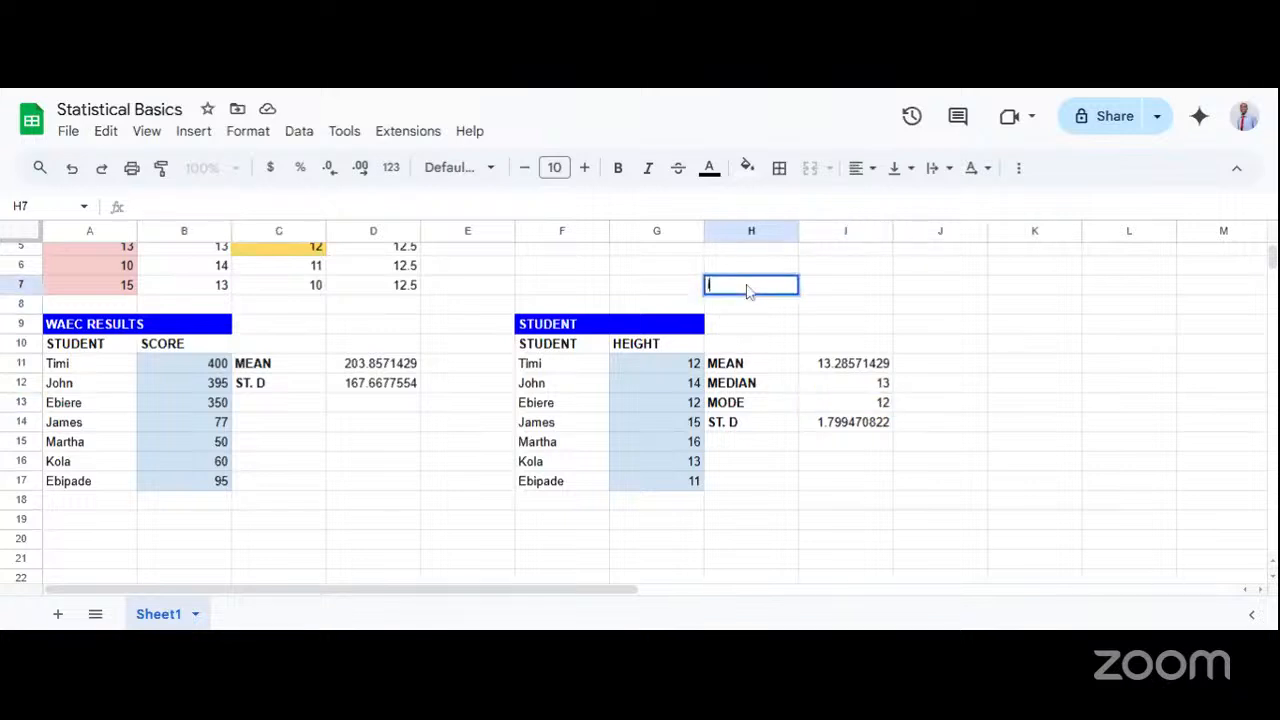
pyautogui.hotkey('ctrl', 'a')
pyautogui.write('Emeka')
pyautogui.press('Return')
pyautogui.click(727, 289)
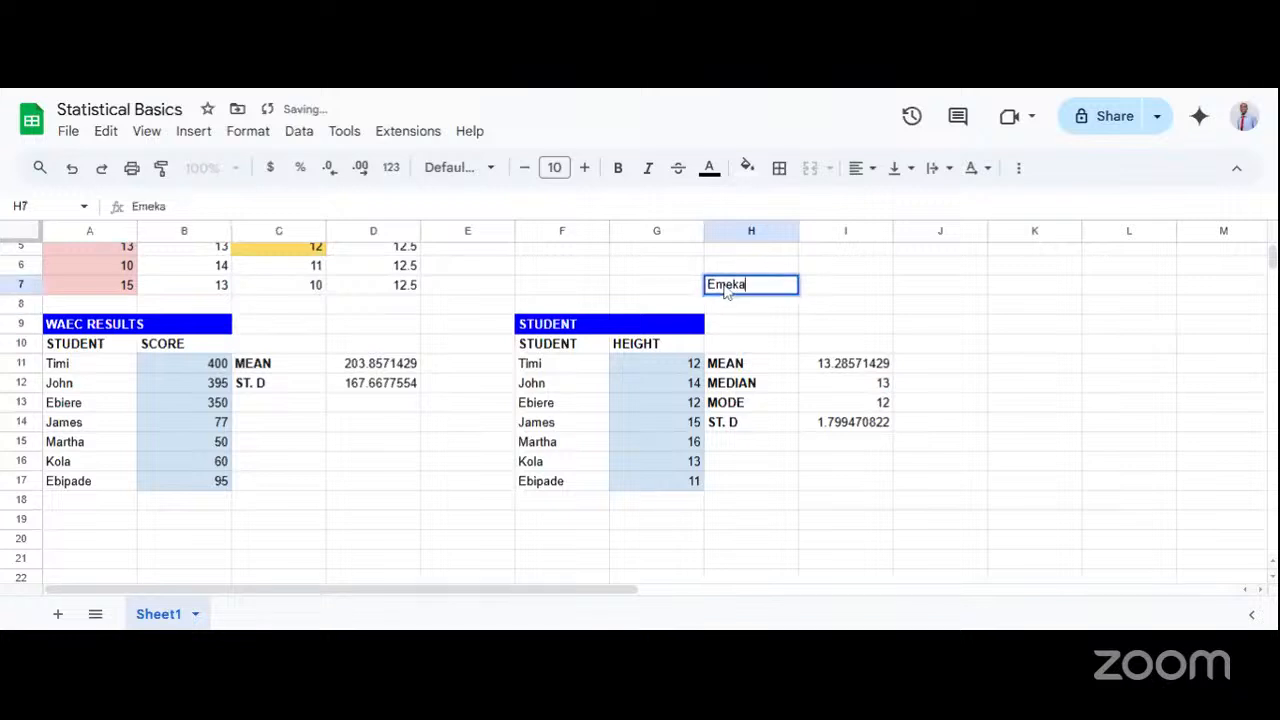
# Replace the text in H7 with the formula = 1 + 1 as a demonstration, and clear the cell.
pyautogui.doubleClick(727, 289)
pyautogui.write('= H')
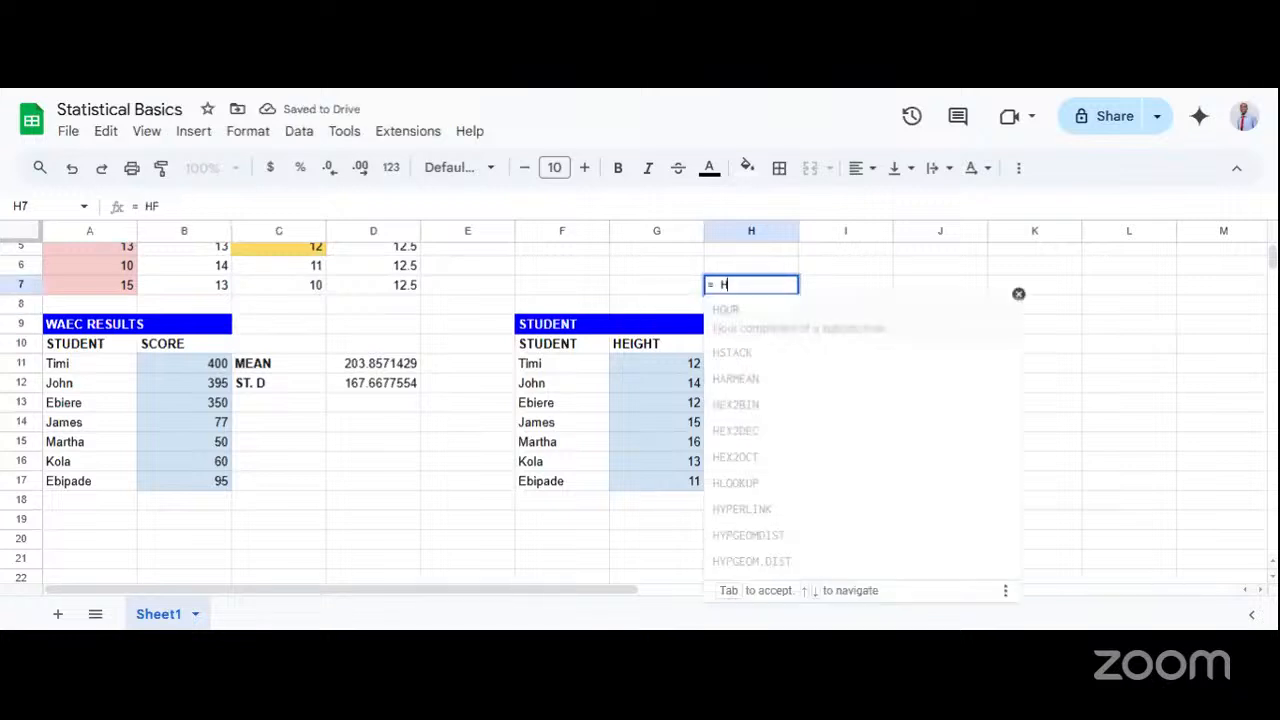
pyautogui.press('BackSpace')
pyautogui.write('1 + 1')
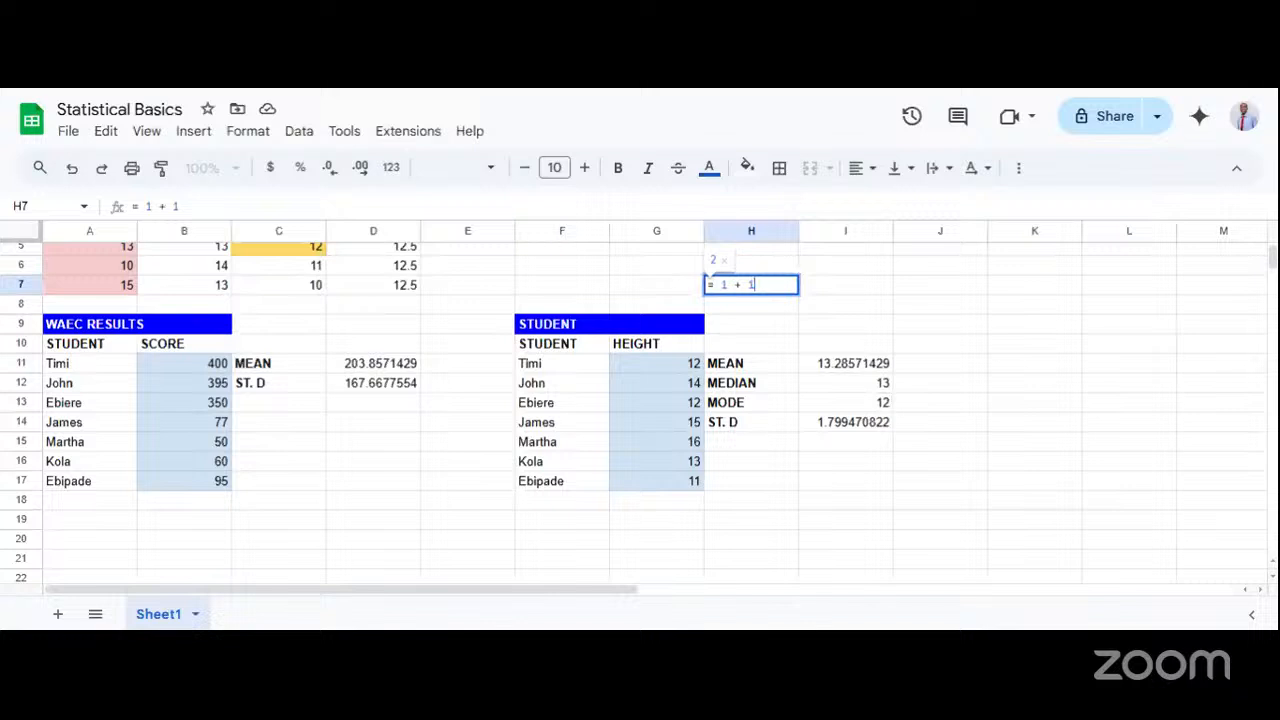
pyautogui.press('Return')
pyautogui.click(757, 290)
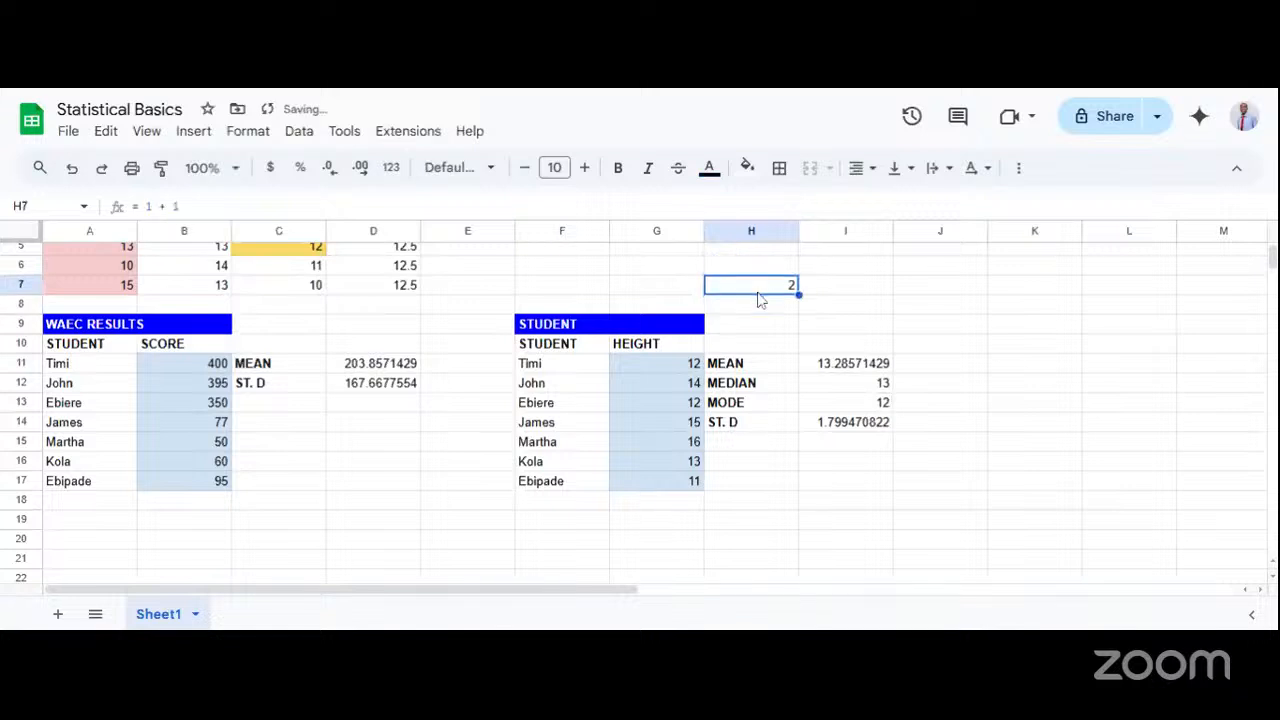
pyautogui.press('Delete')
# Switch to the L6: Statistical Basics presentation in Google Slides to view the Interpreting Results slide.
pyautogui.hotkey('ctrl', 'Tab')
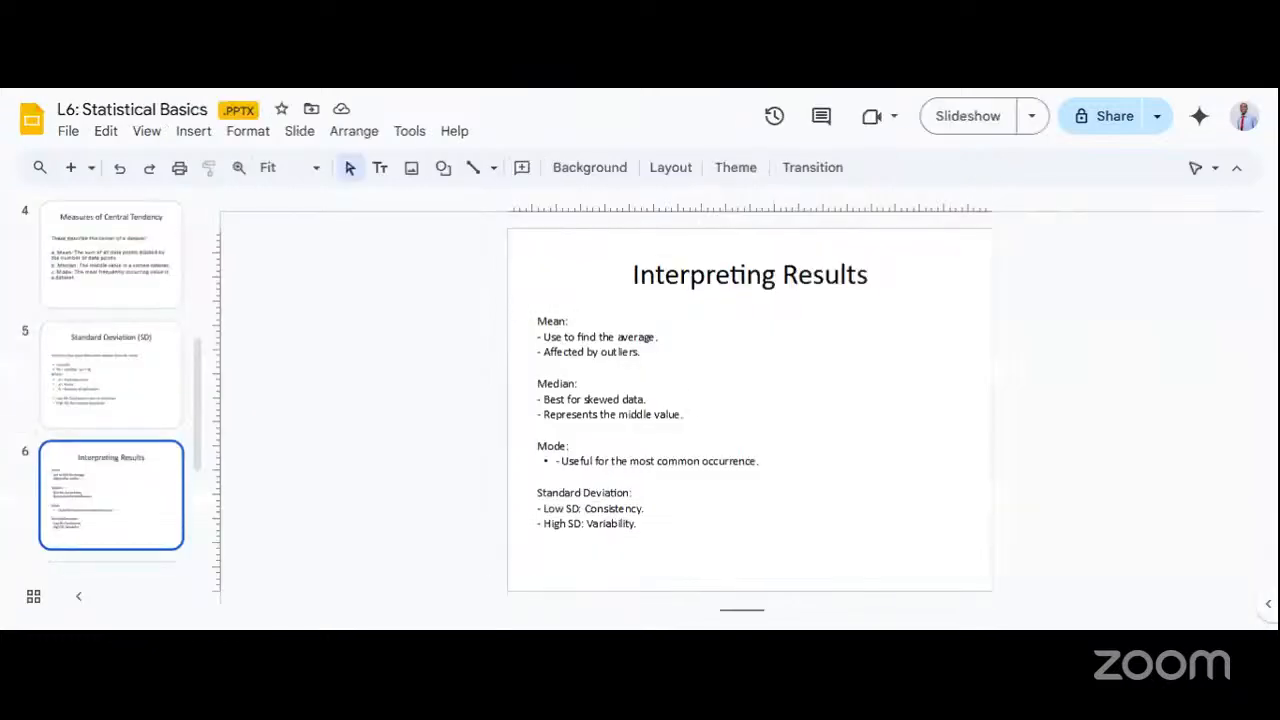
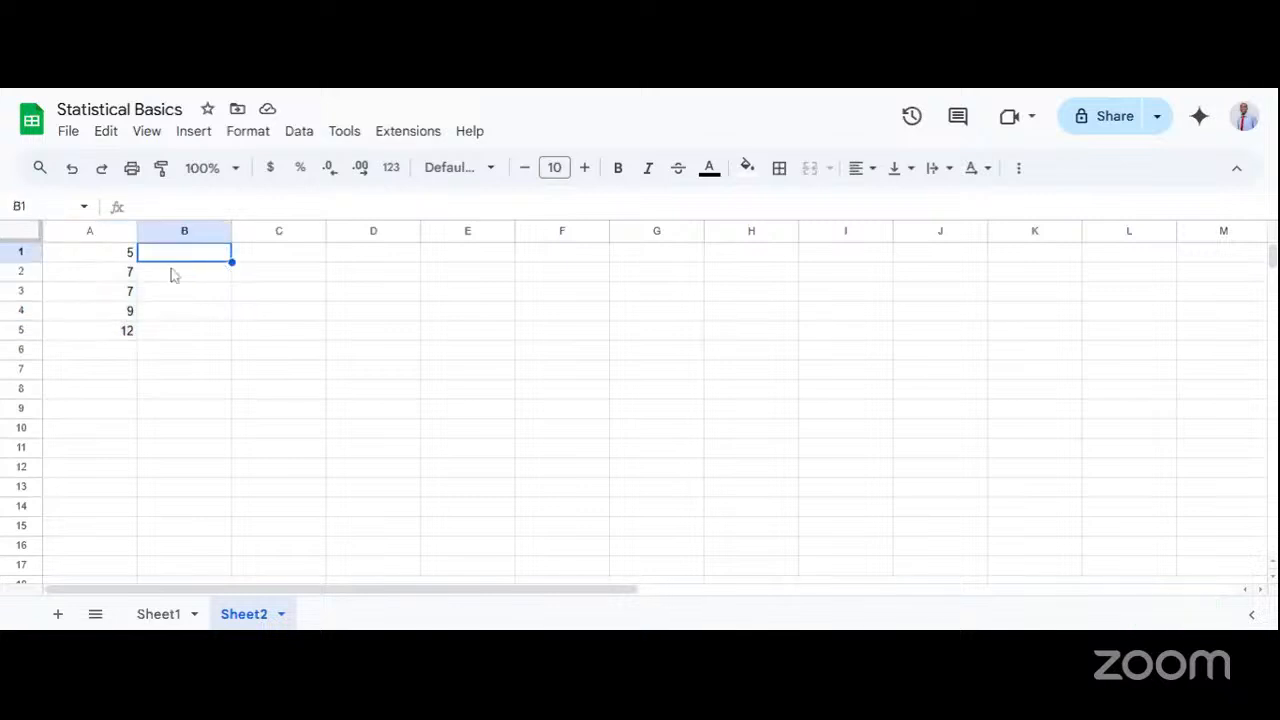
# Label cells B1, B2 and B3 as MEAN, MEDIAN and MODE, and make the three labels bold.
pyautogui.click(156, 345)
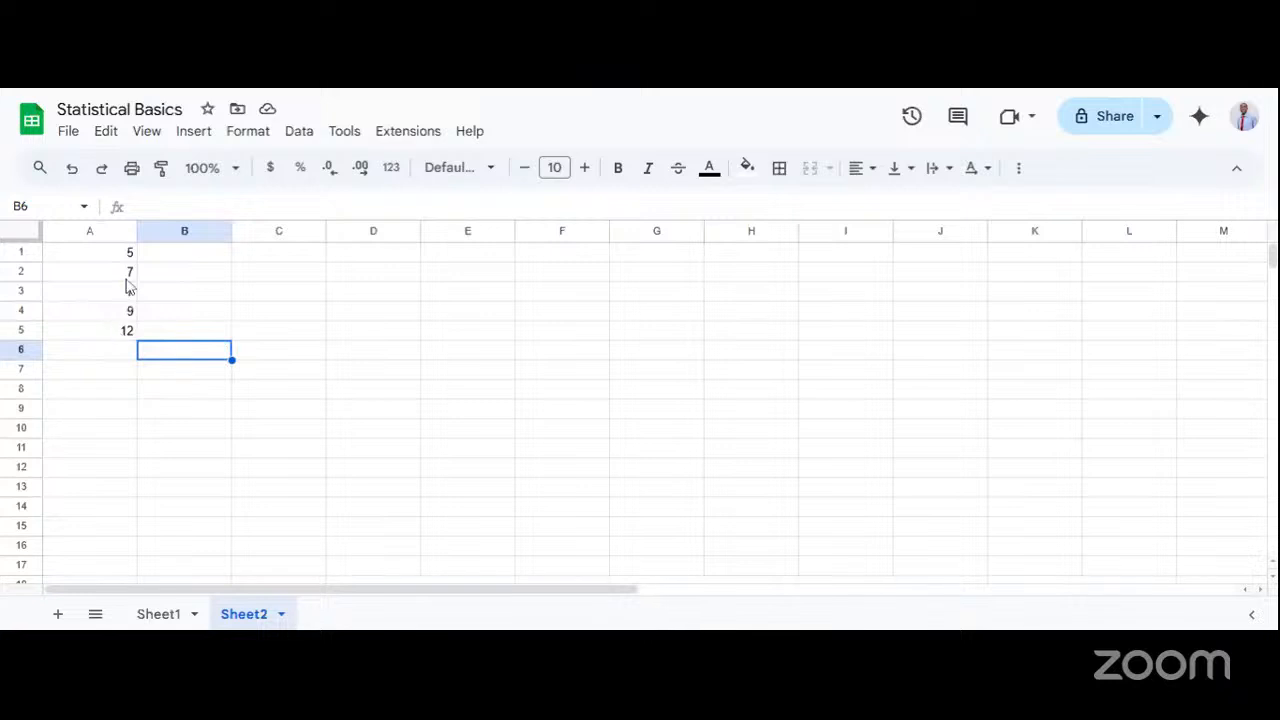
pyautogui.doubleClick(265, 258)
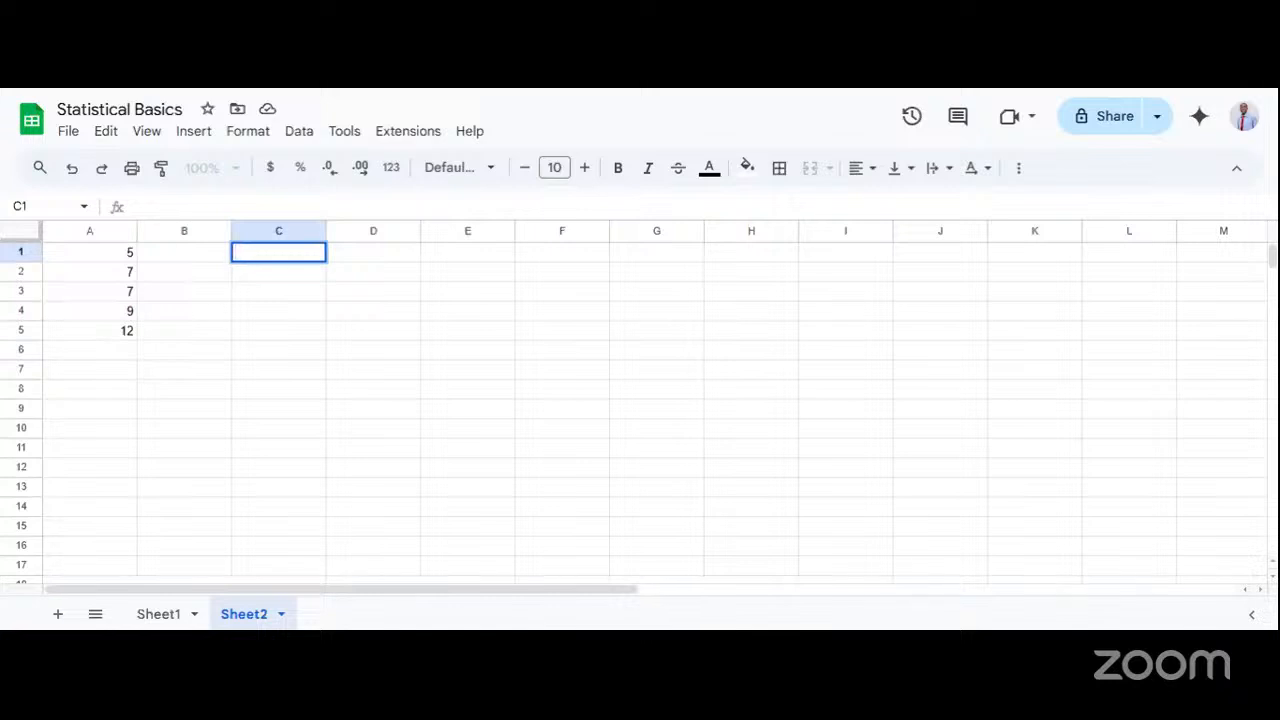
pyautogui.click(203, 258)
pyautogui.write('MEAN')
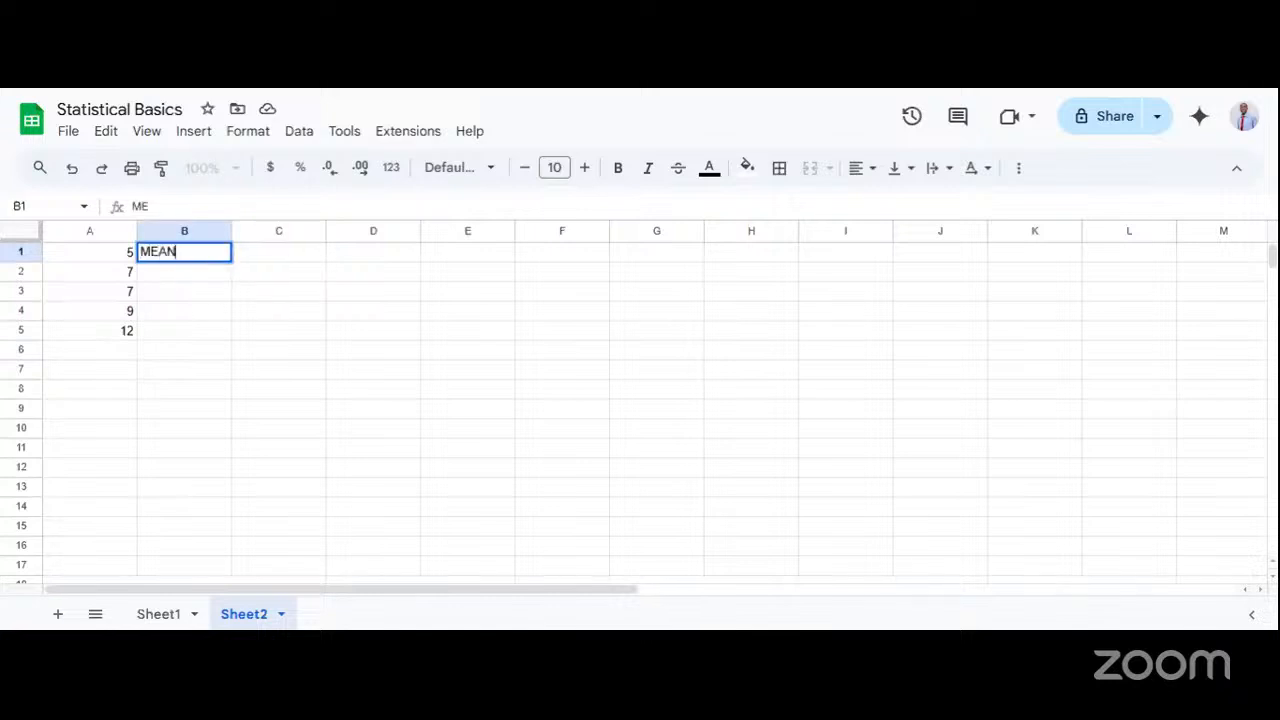
pyautogui.click(187, 273)
pyautogui.write('M')
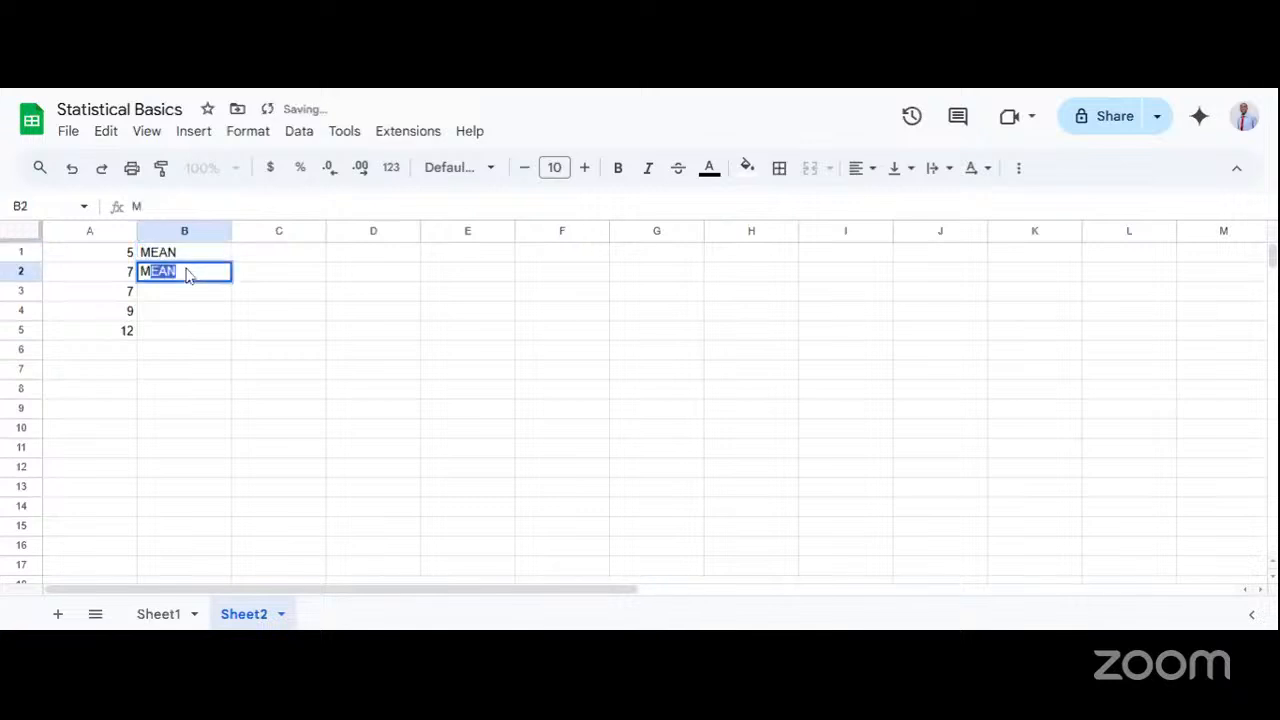
pyautogui.write('EDIAN')
pyautogui.press('Return')
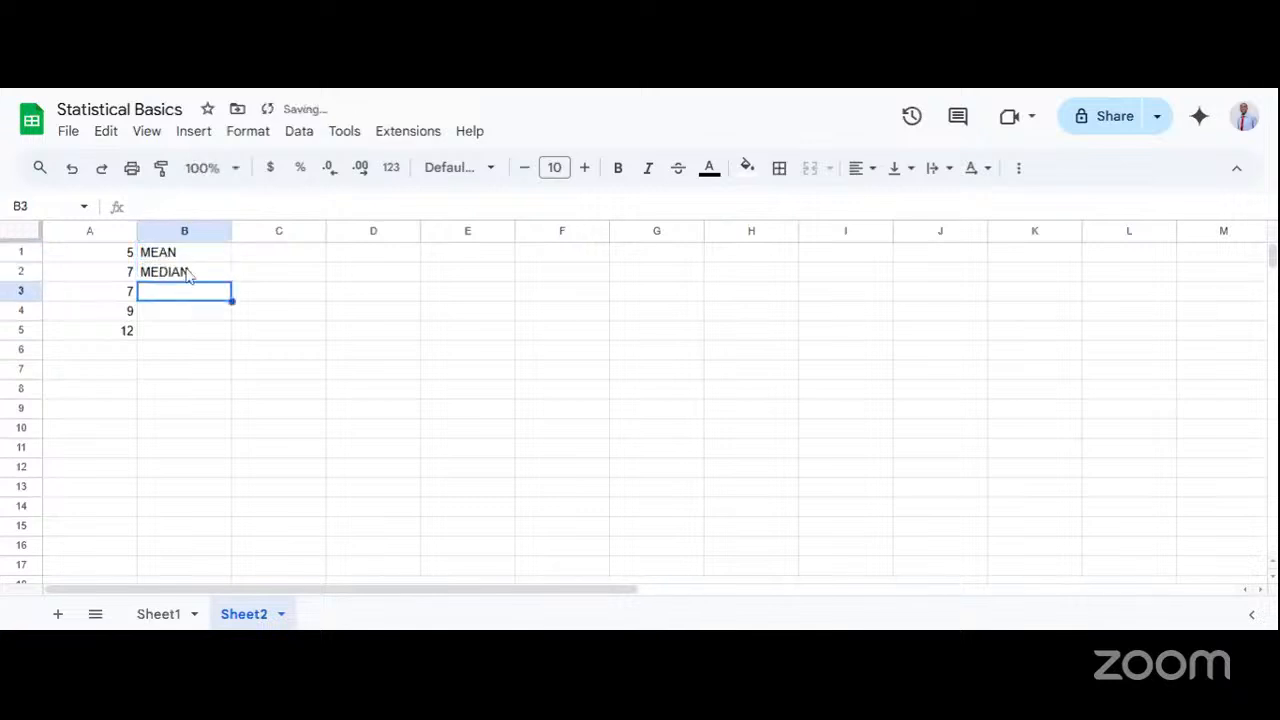
pyautogui.write('MODE')
pyautogui.press('Return')
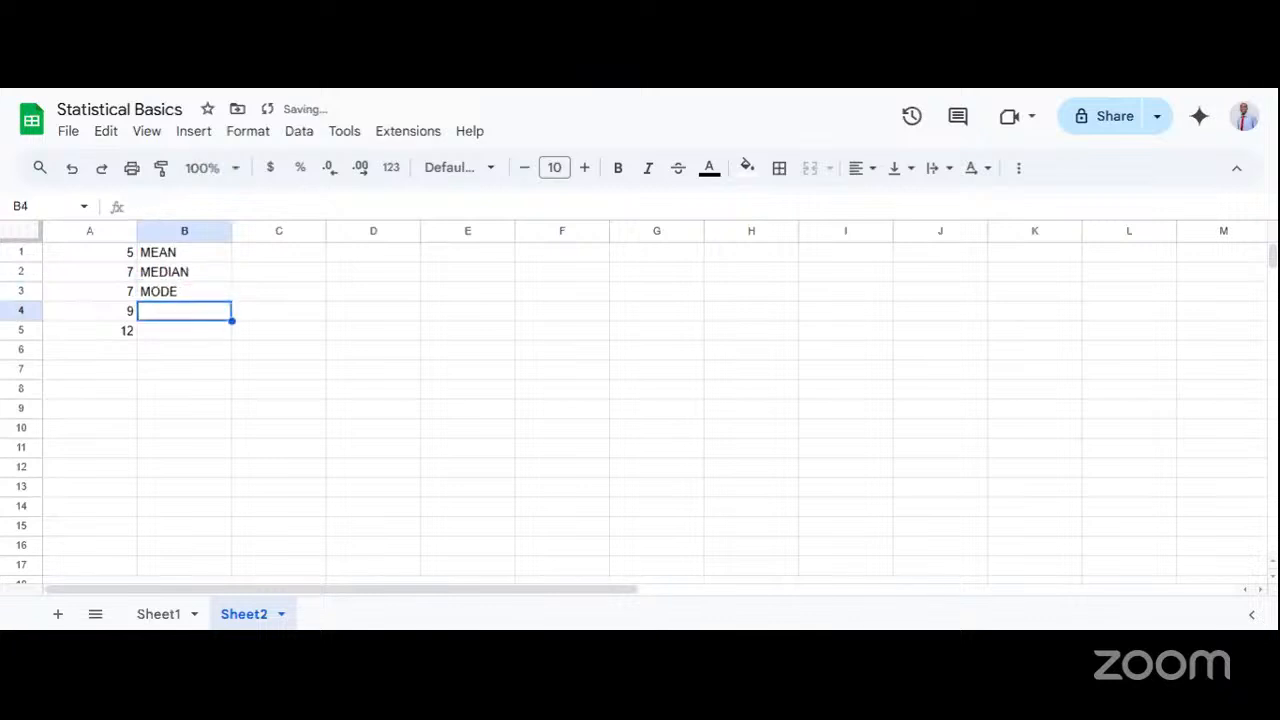
pyautogui.moveTo(187, 255); pyautogui.dragTo(194, 297)
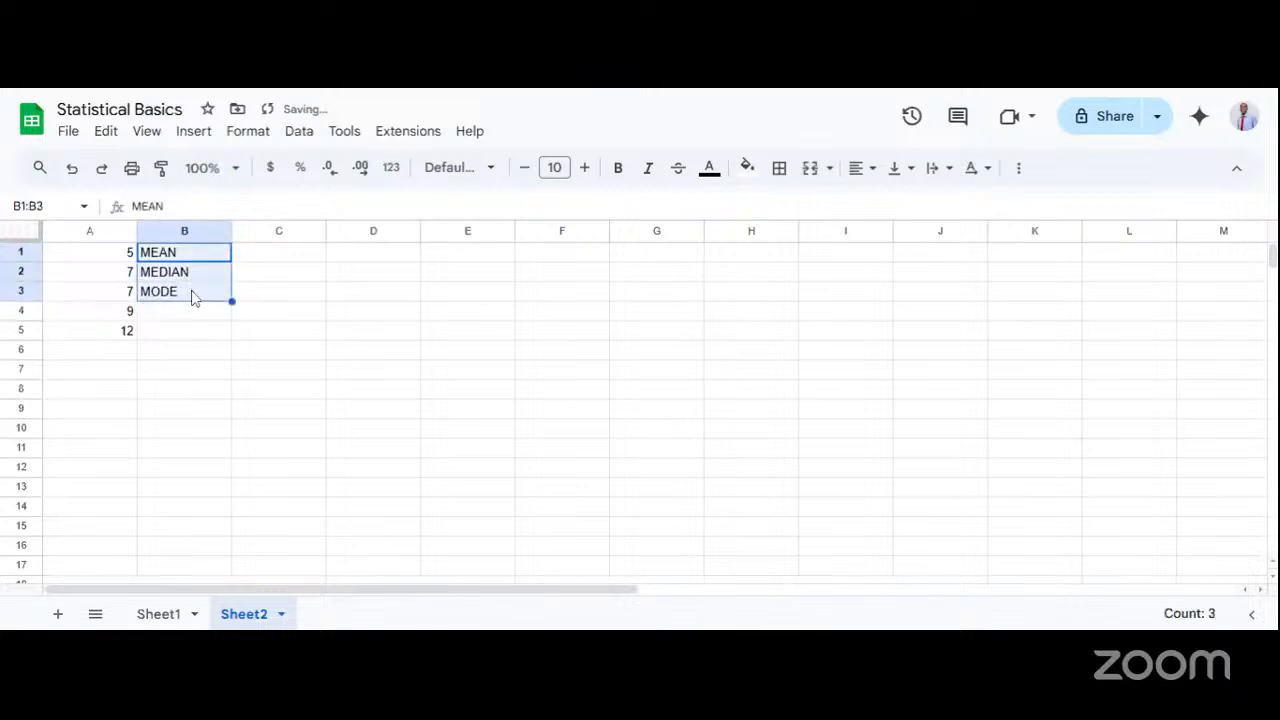
pyautogui.hotkey('ctrl', 'b')
# Add up the numbers in column A by entering = SUM(A1:A5) in C1 beside the MEAN label.
pyautogui.click(268, 262)
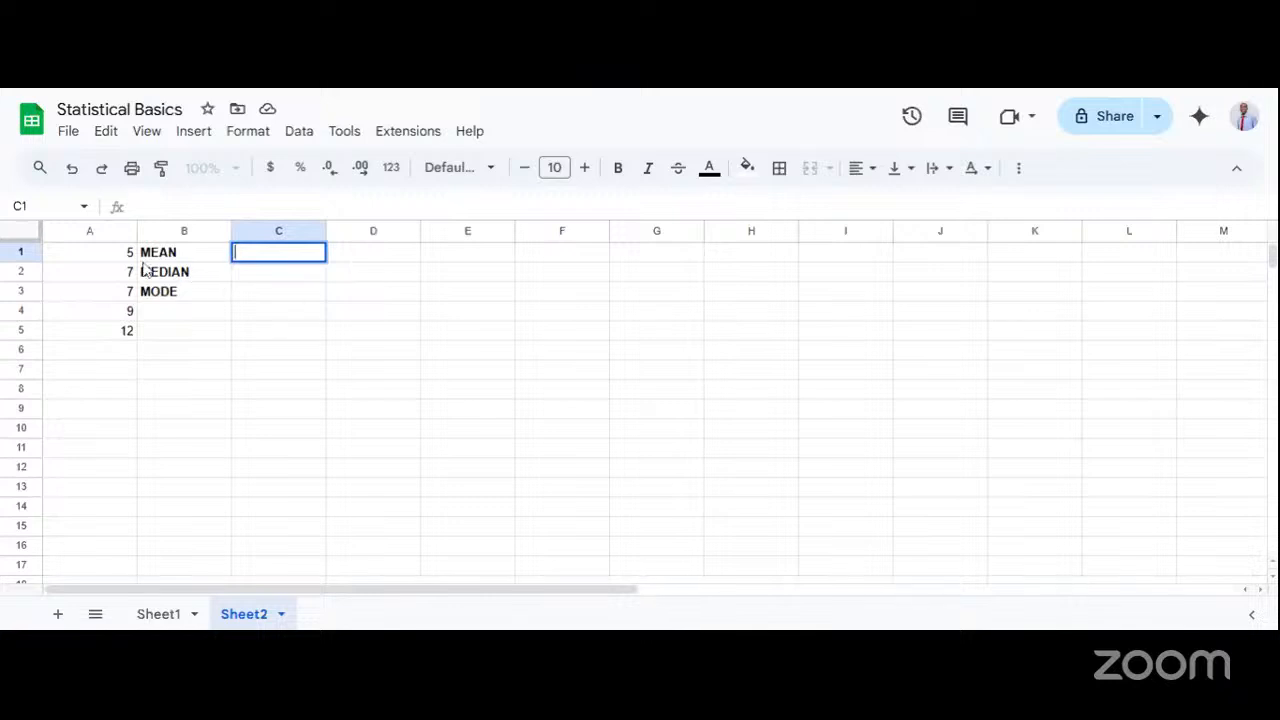
pyautogui.press('Return')
pyautogui.click(253, 258)
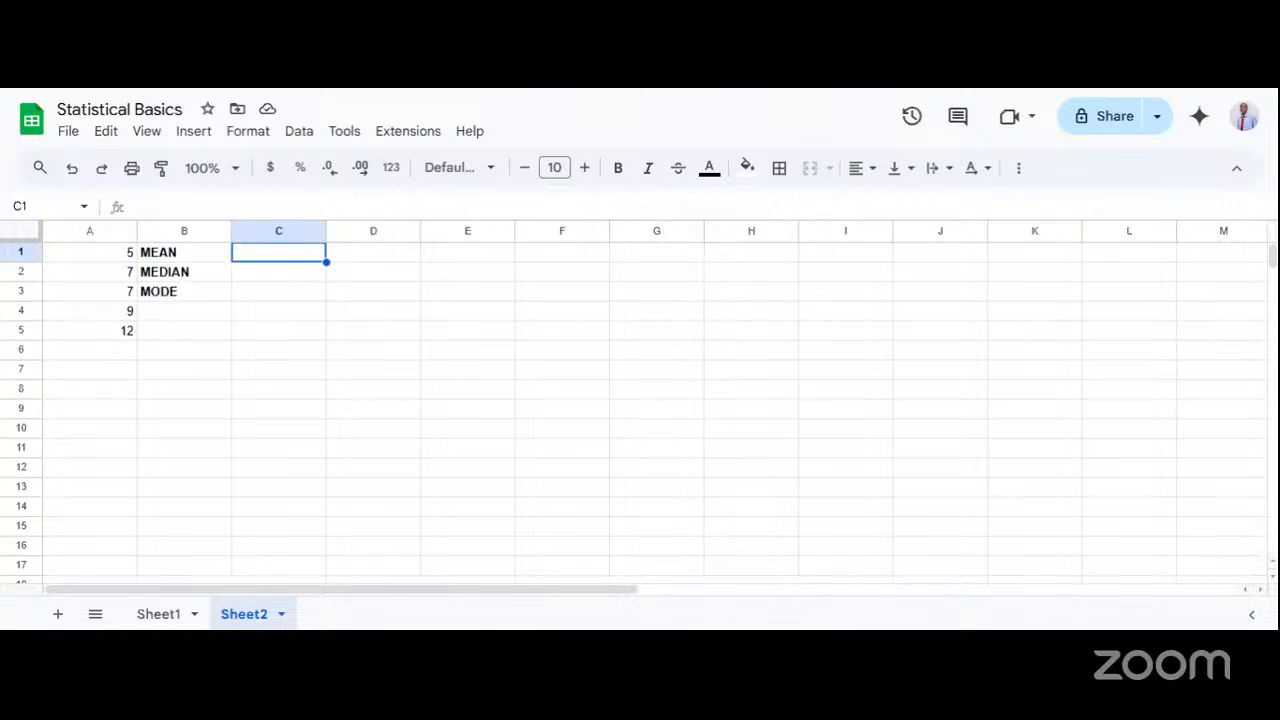
pyautogui.doubleClick(281, 257)
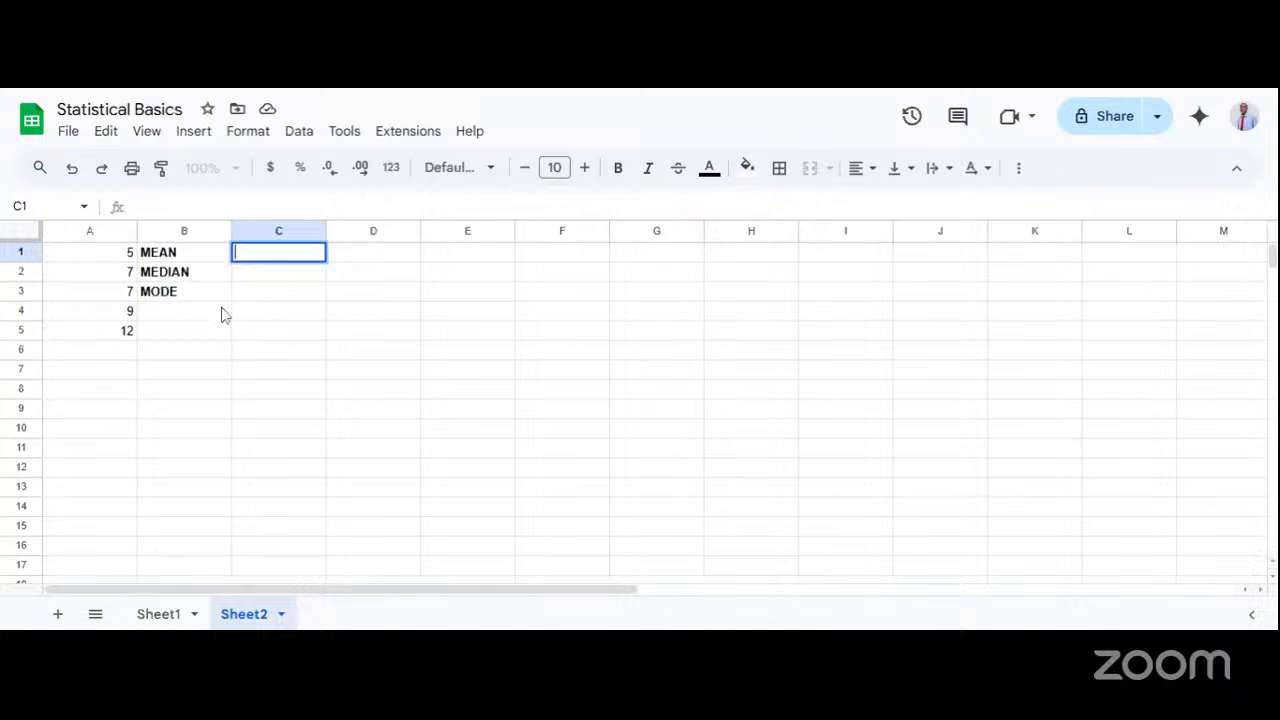
pyautogui.write('=')
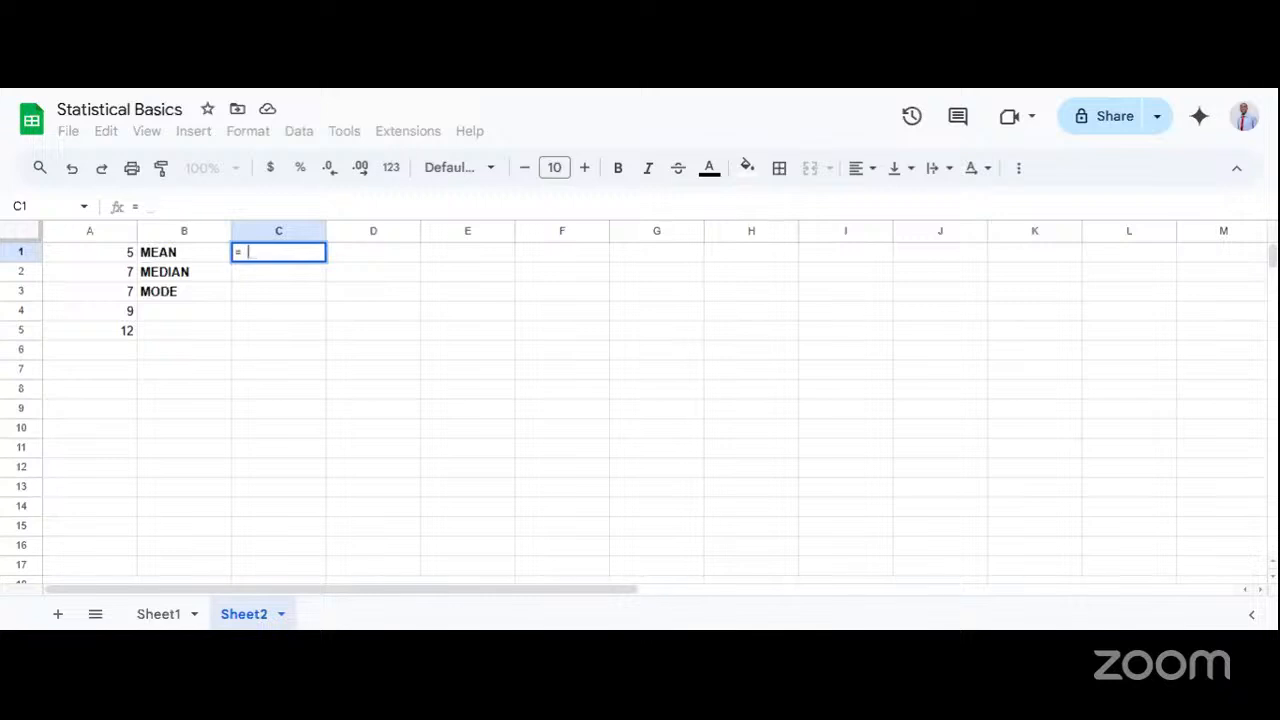
pyautogui.write('SUM(')
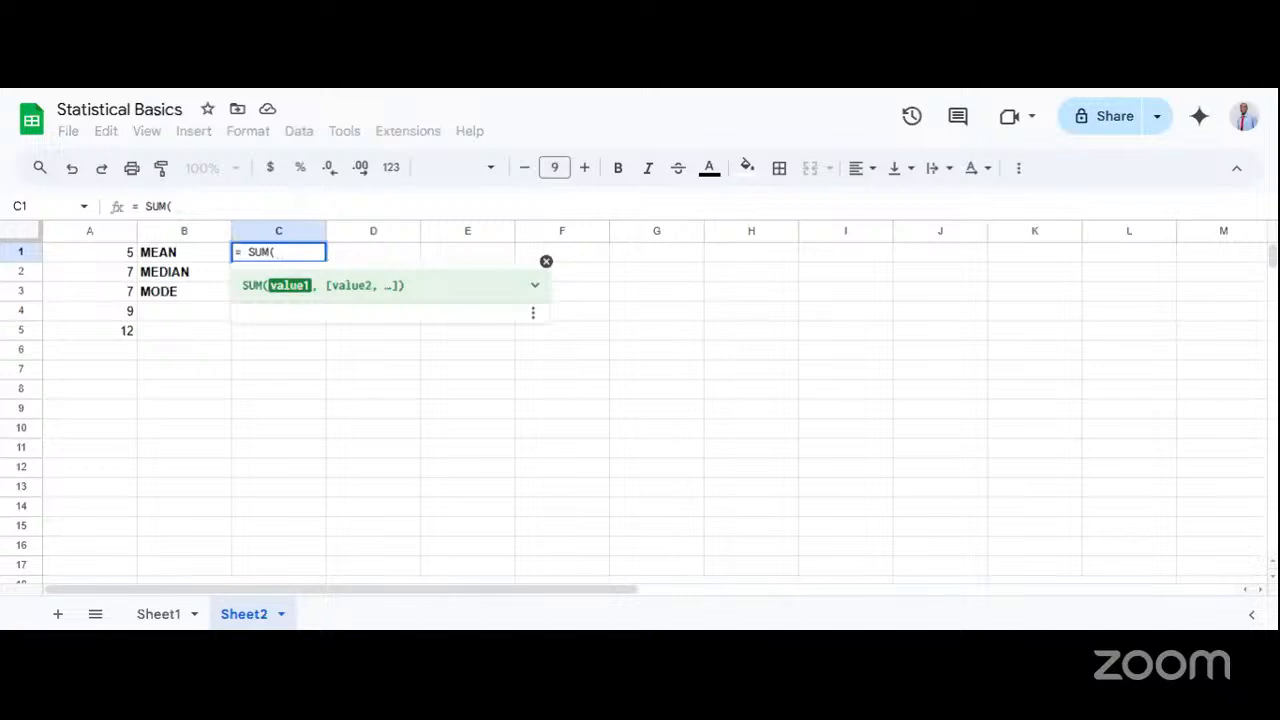
pyautogui.write('A')
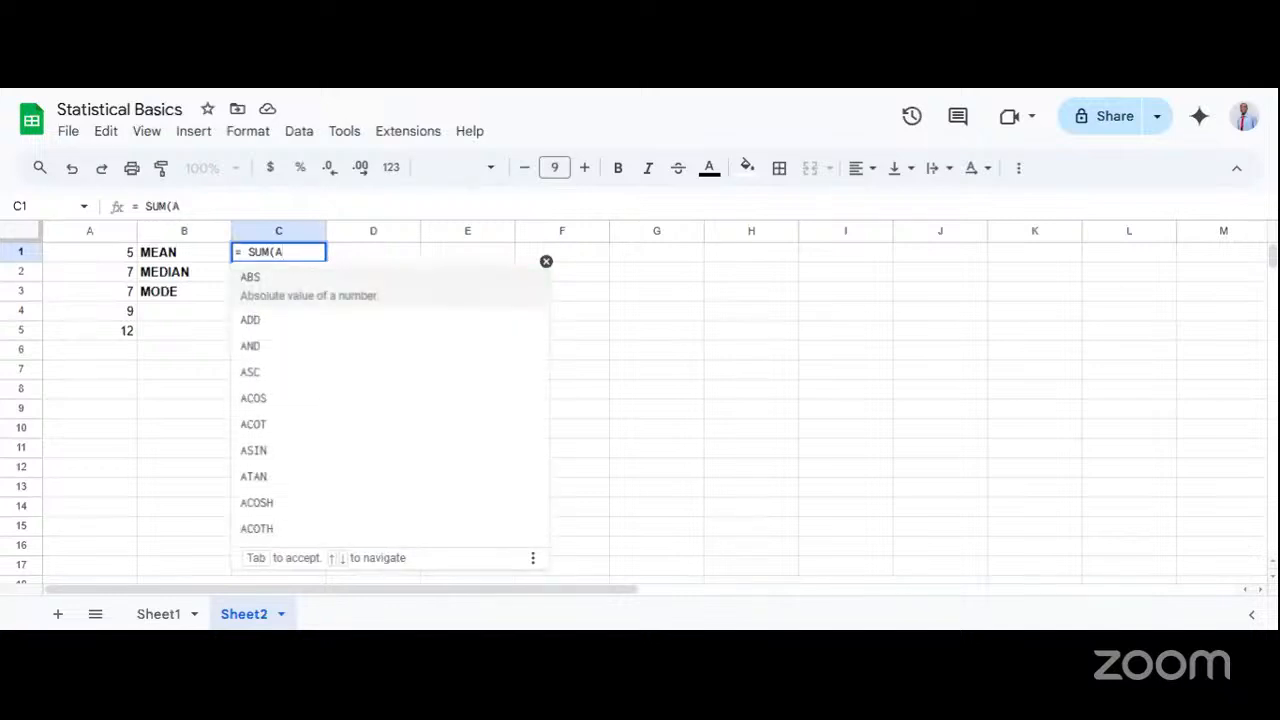
pyautogui.write('2:A')
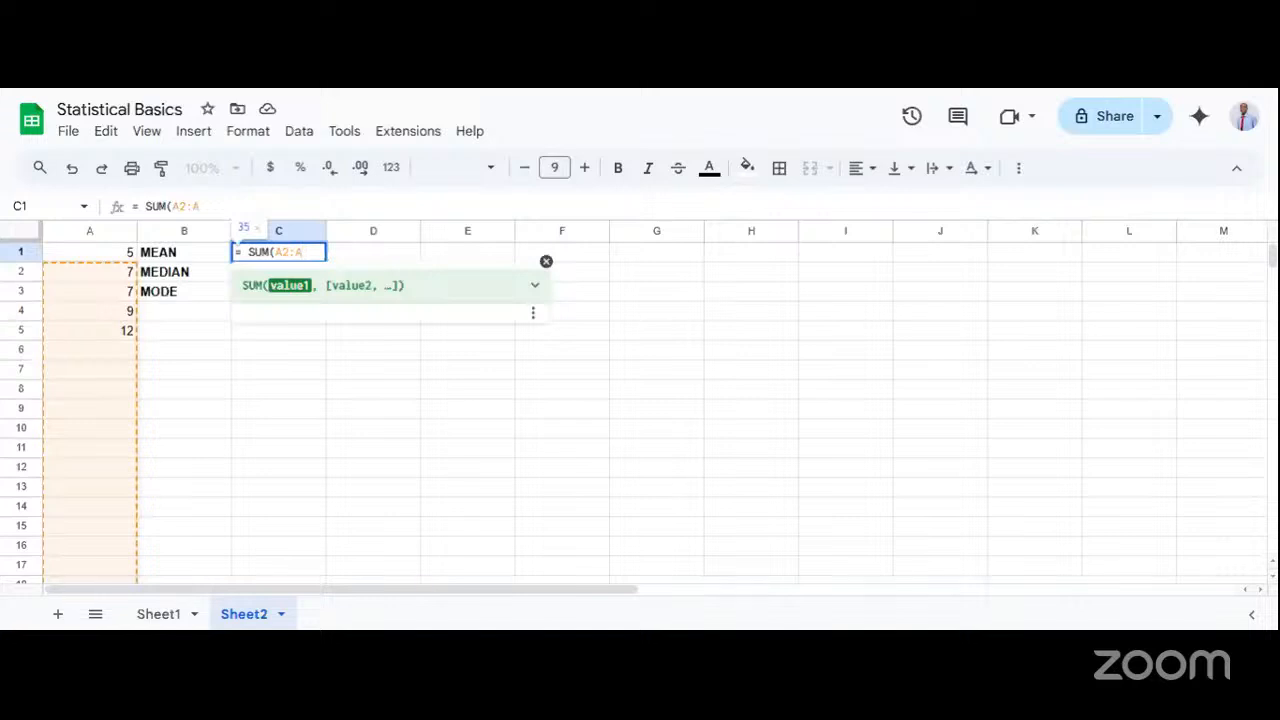
pyautogui.press('BackSpace')
pyautogui.press('BackSpace')
pyautogui.press('BackSpace')
pyautogui.write('1:A')
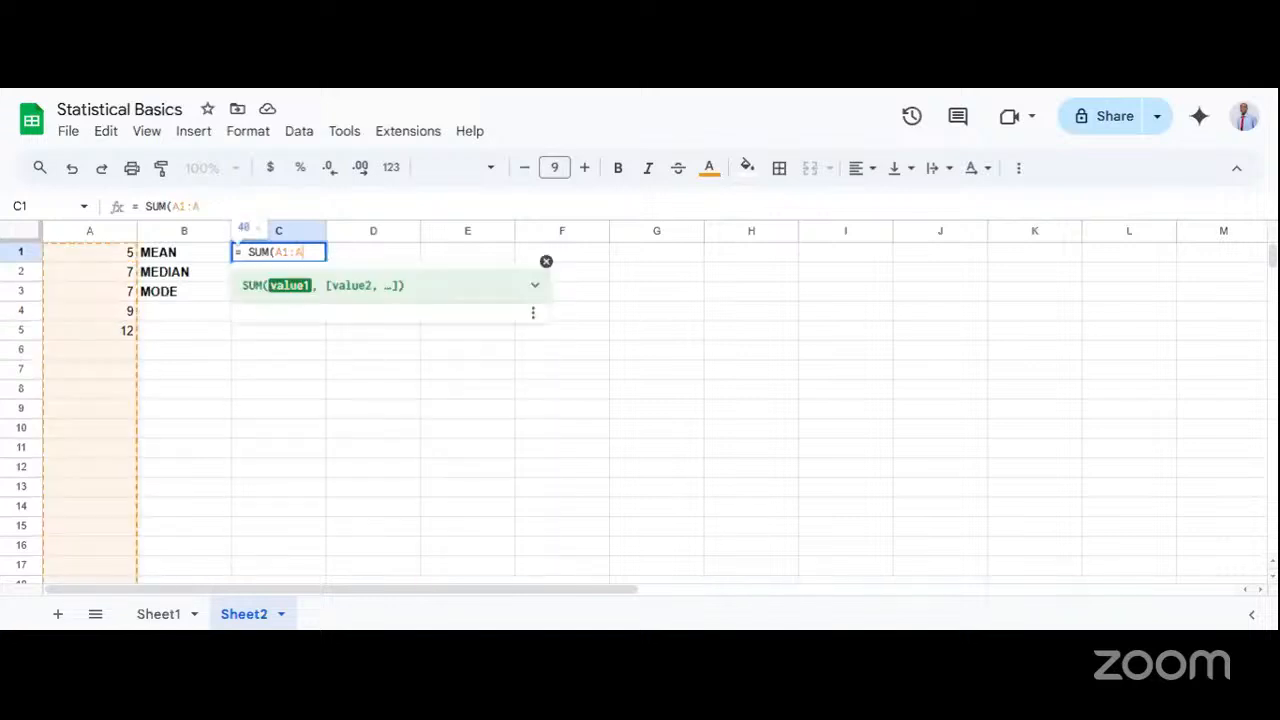
pyautogui.write('5')
pyautogui.press('Return')
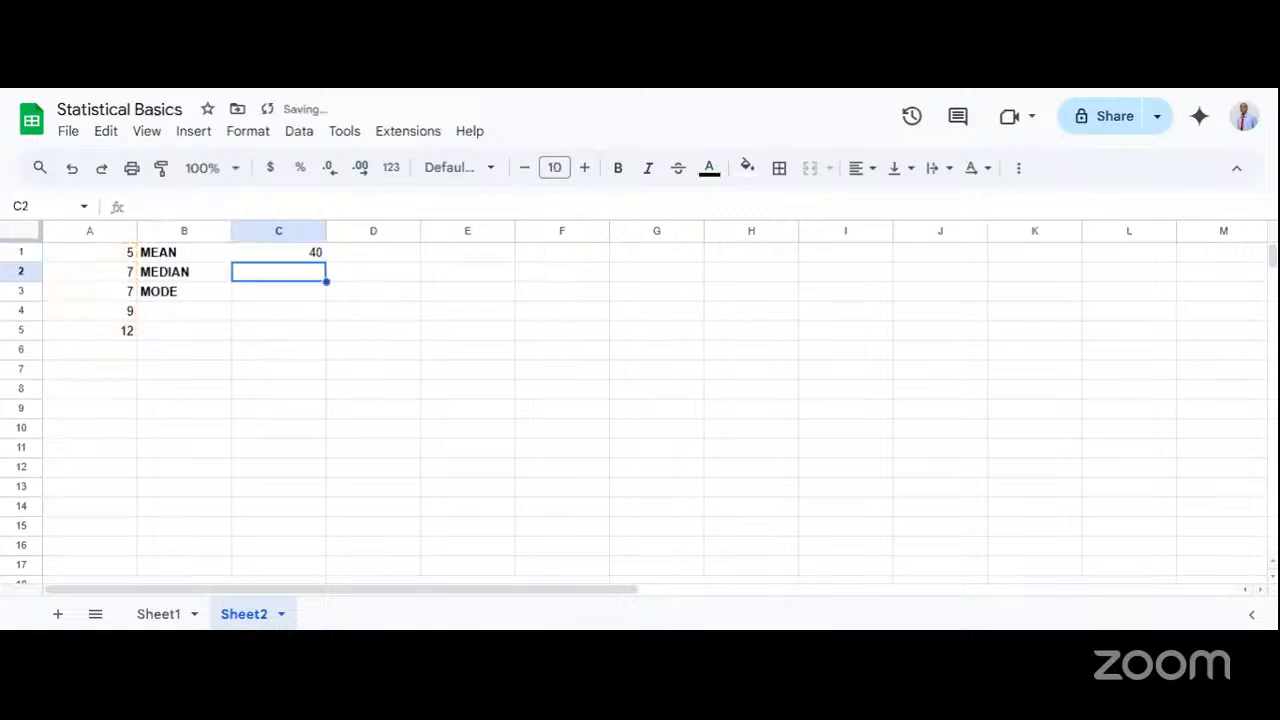
# Extend the formula in C1 to divide by the number of values, making it = SUM(A1:A5) / COUNT(A1:A5).
pyautogui.click(274, 251)
pyautogui.doubleClick(314, 252)
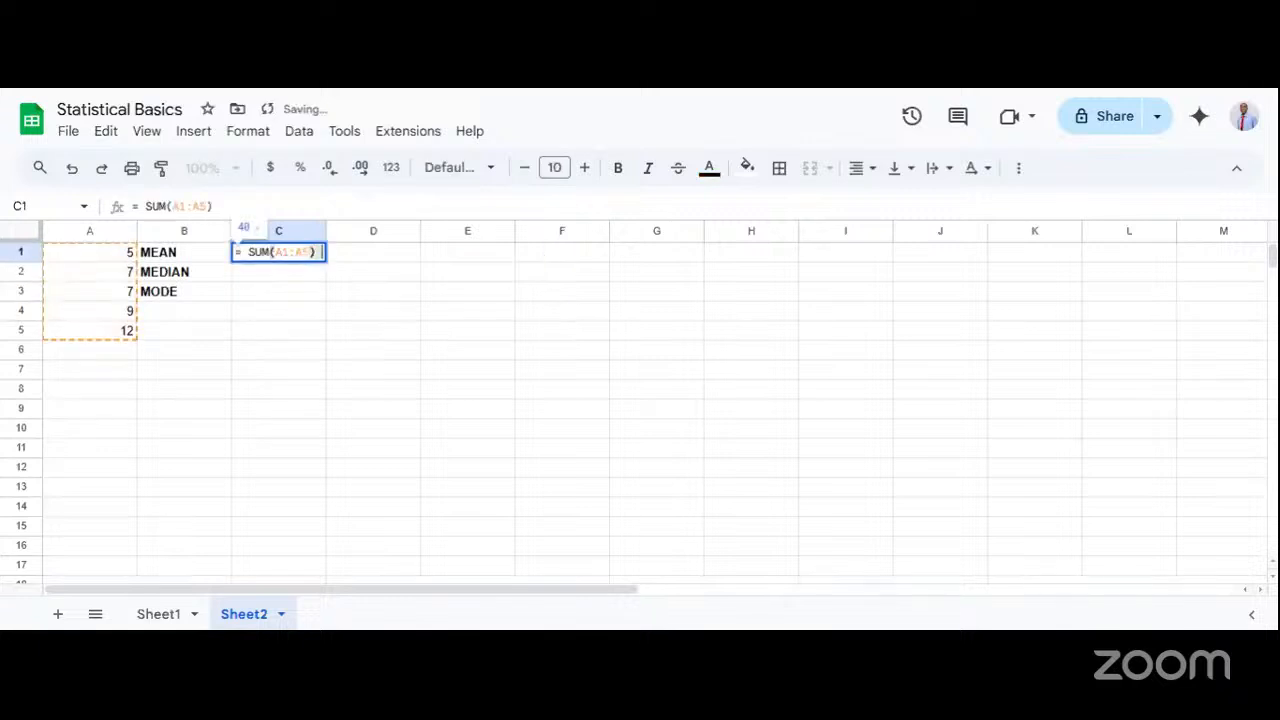
pyautogui.write('/ C')
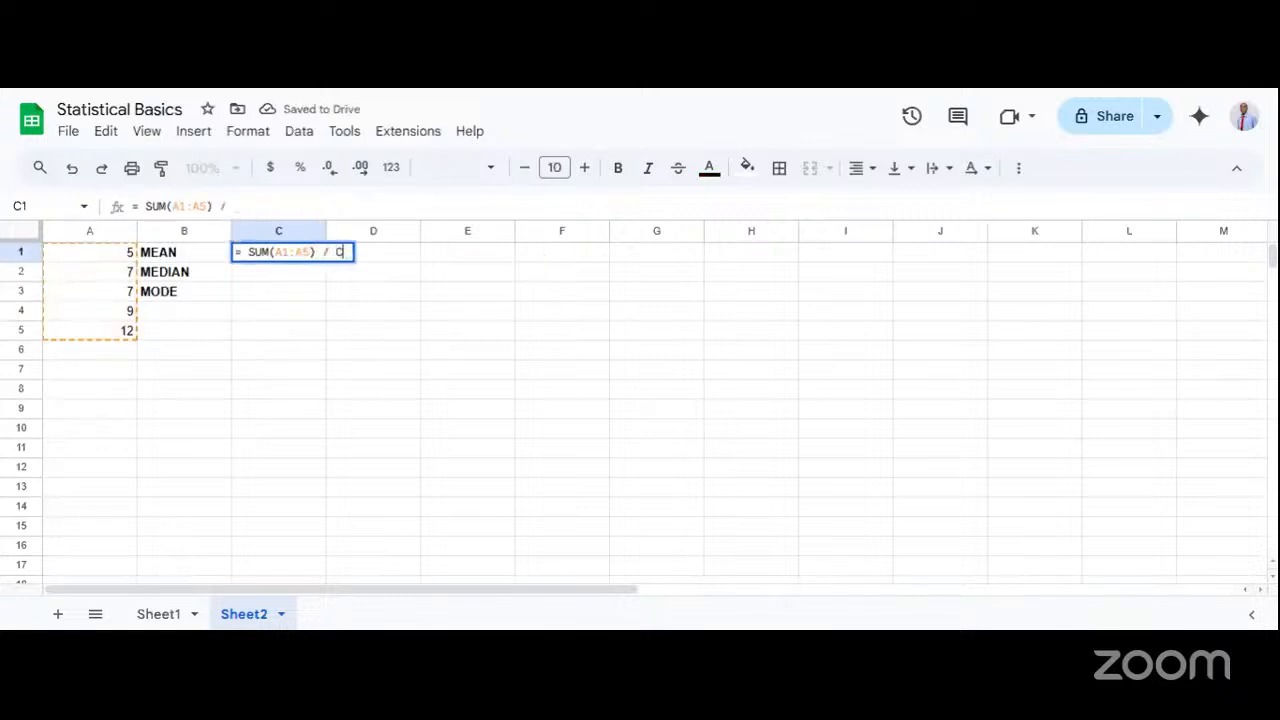
pyautogui.write('OUNT(')
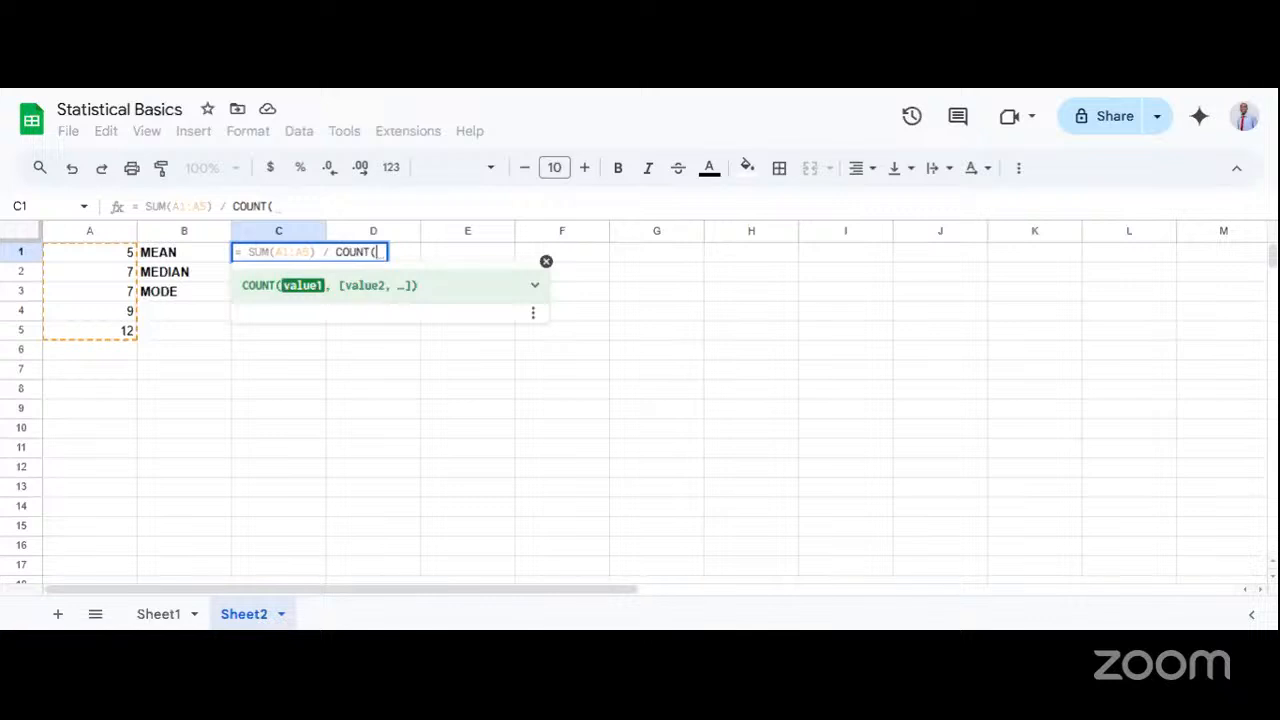
pyautogui.write('A1:A5')
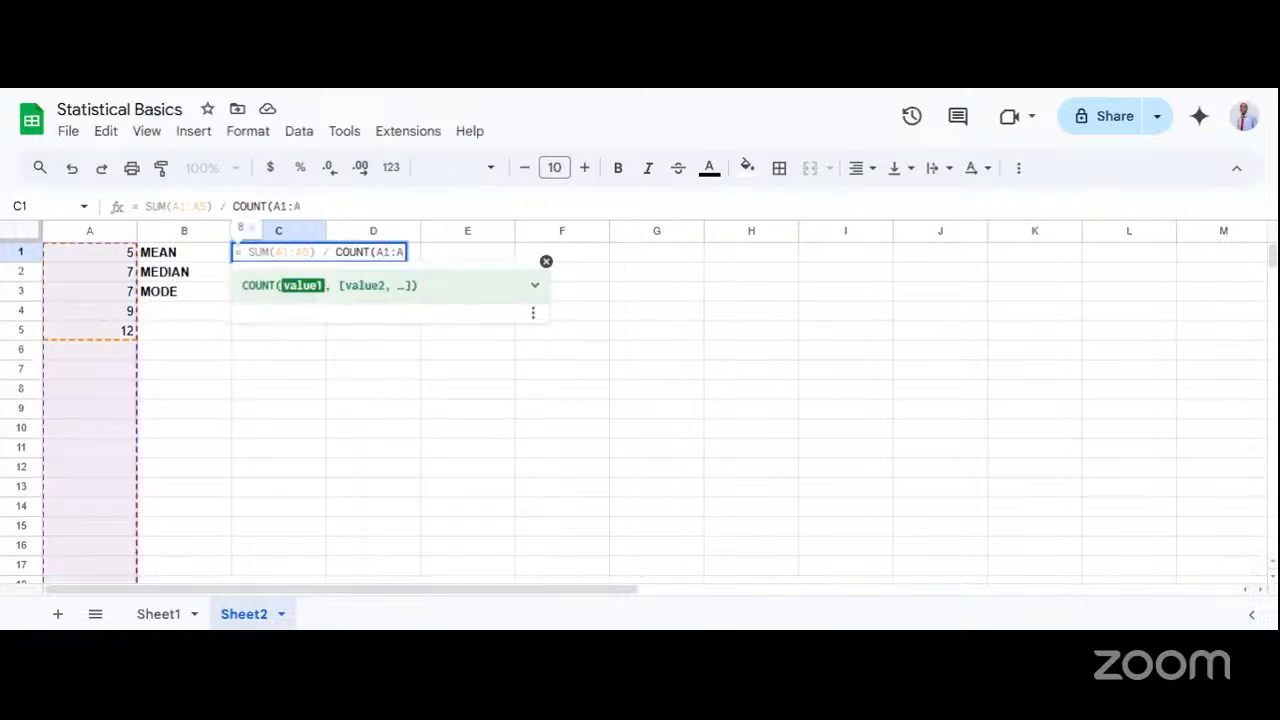
pyautogui.write(')')
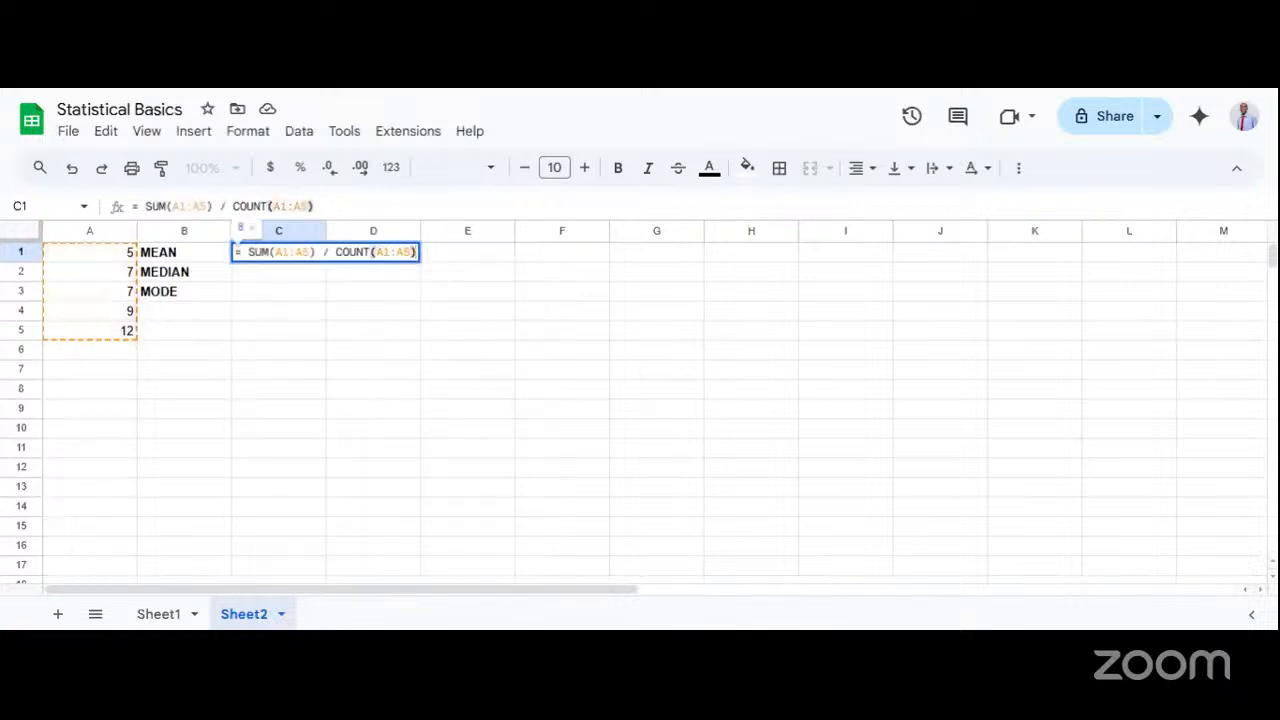
pyautogui.press('Return')
# Replace the formula in C1 with = AVERAGE(A1:A5) to calculate the mean.
pyautogui.doubleClick(290, 257)
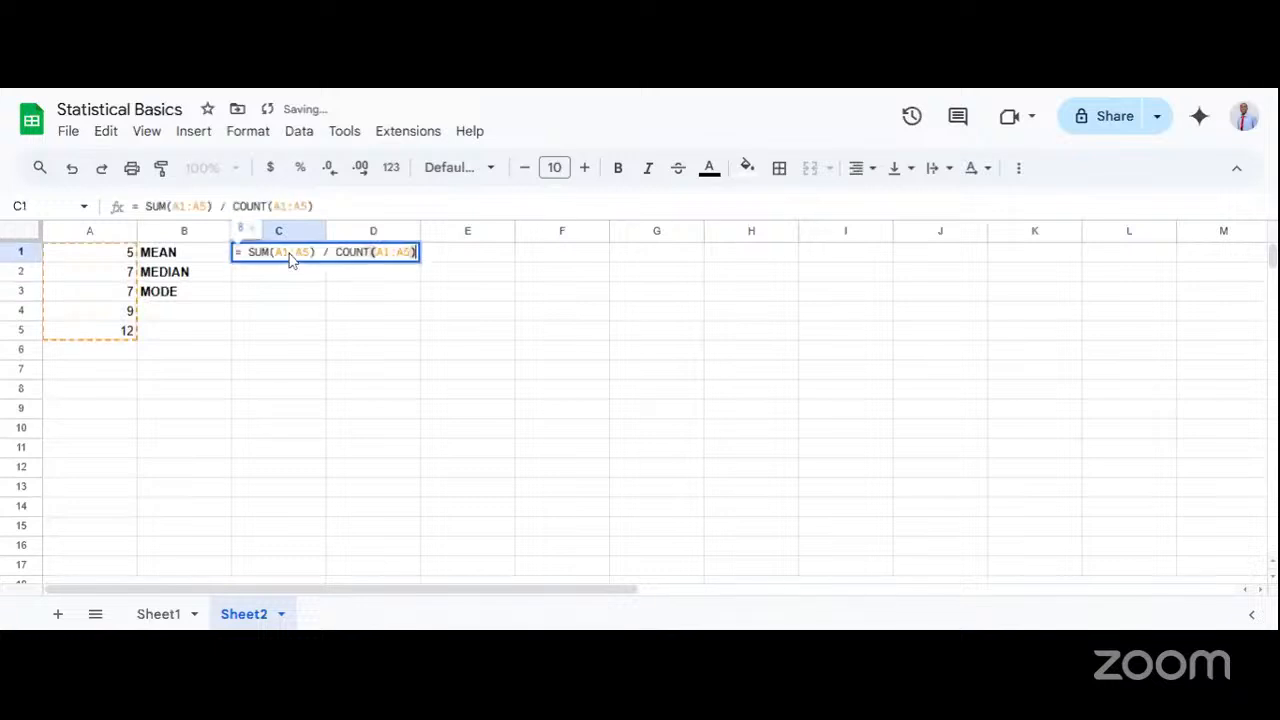
pyautogui.hotkey('ctrl', 'a')
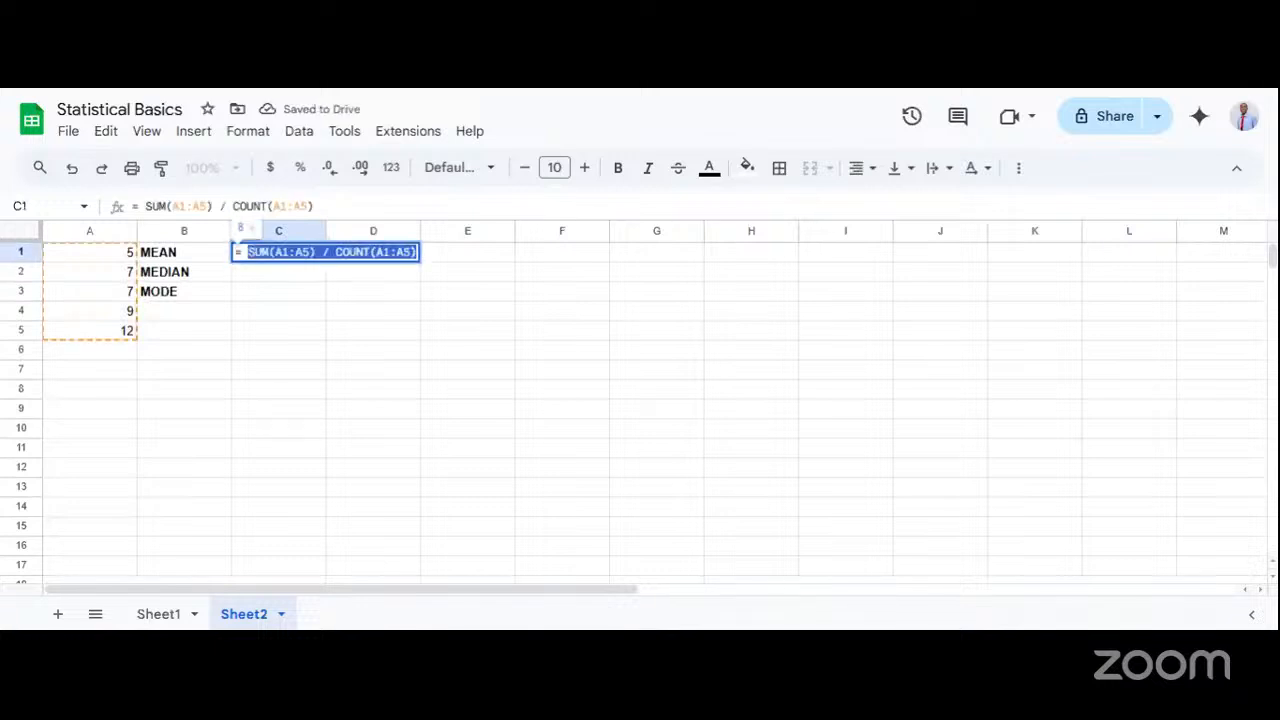
pyautogui.write('= ')
pyautogui.write('AVERAGE')
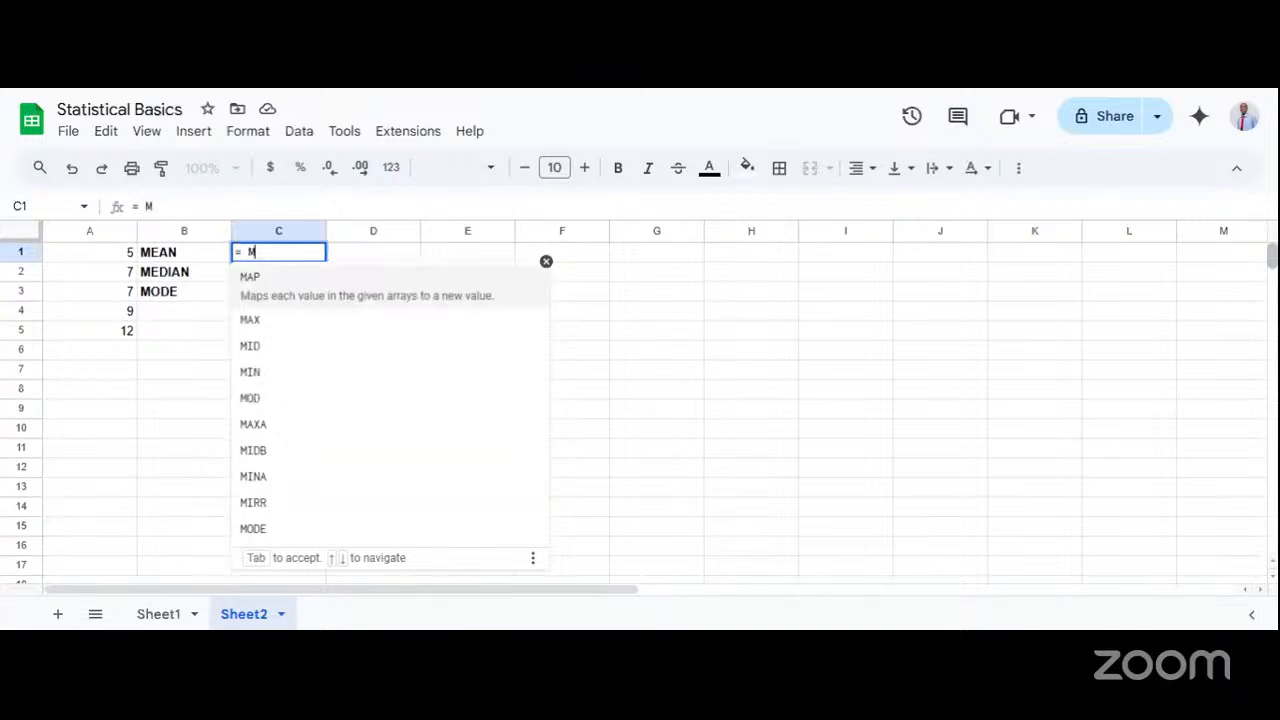
pyautogui.write('(A')
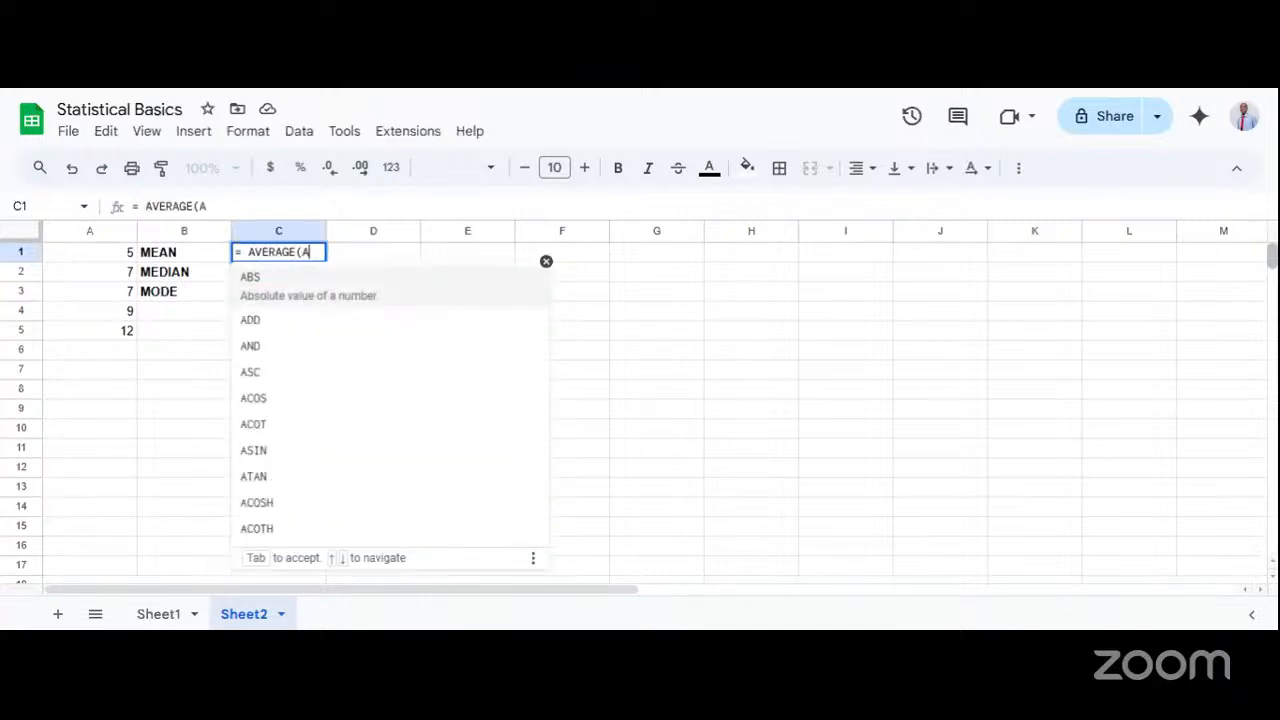
pyautogui.write('1:A5')
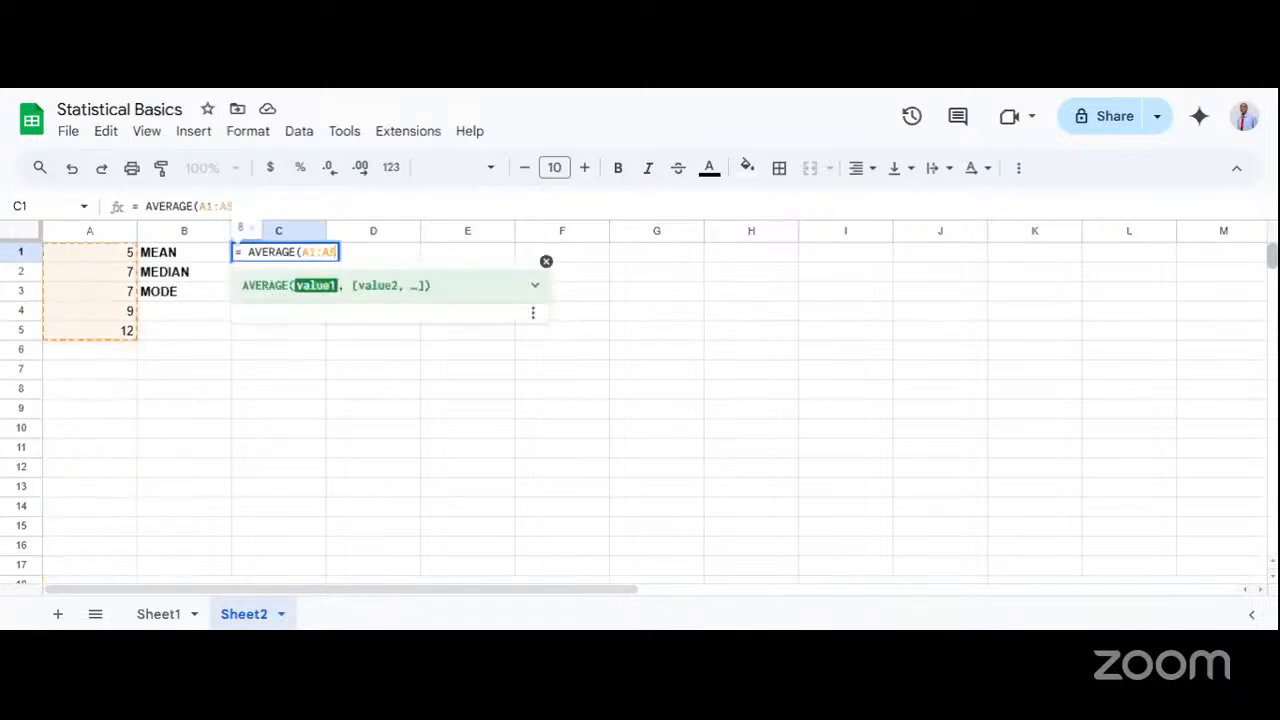
pyautogui.write(')')
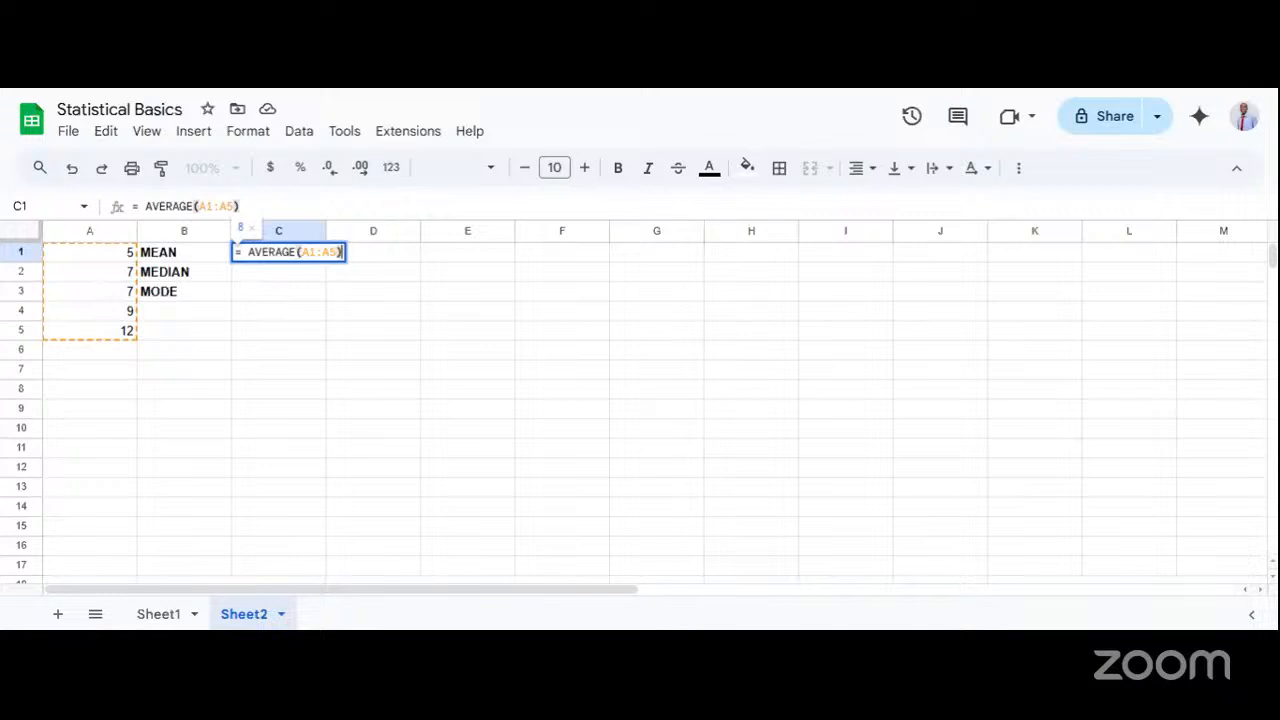
pyautogui.moveTo(323, 252); pyautogui.dragTo(316, 252)
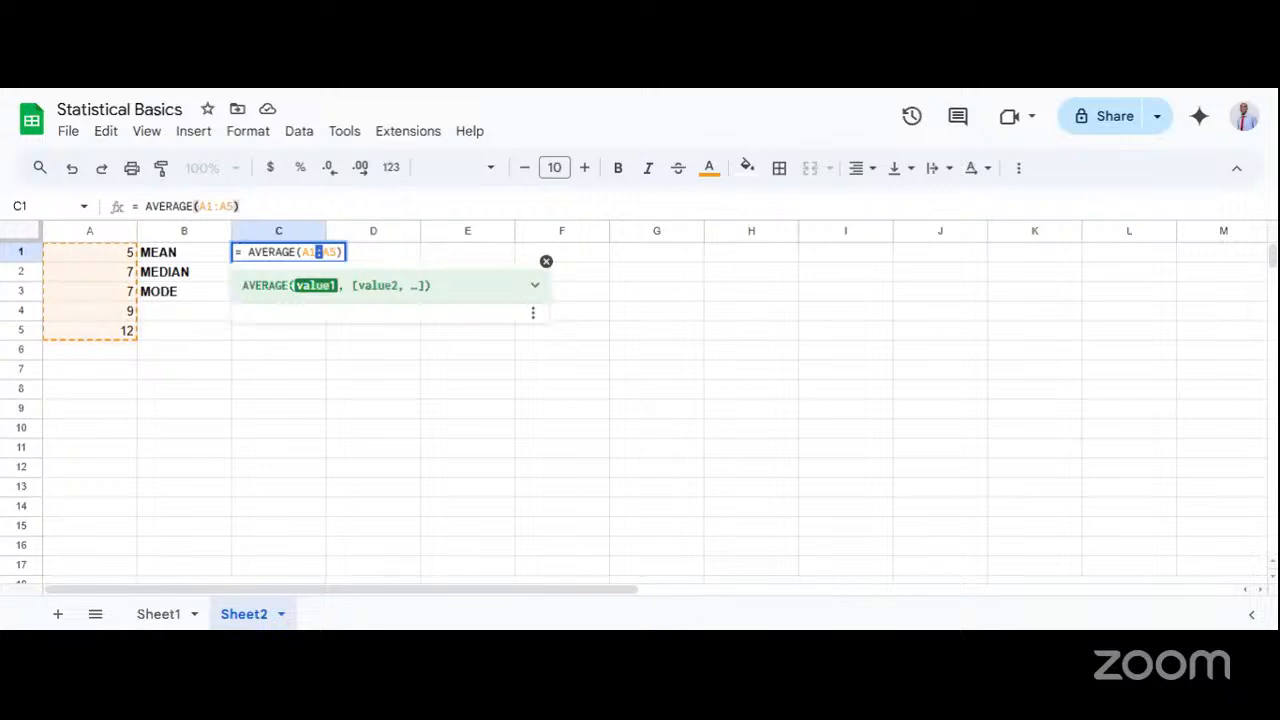
pyautogui.press('Return')
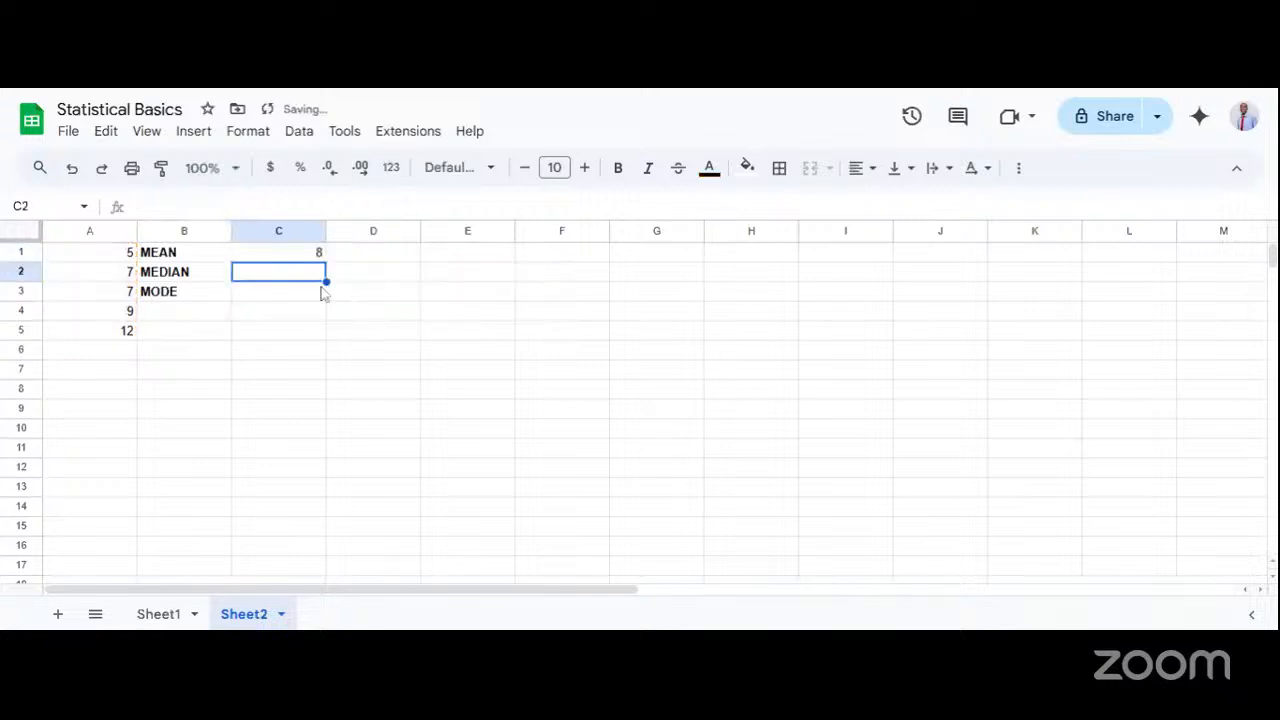
# Calculate the median of the column A numbers in C2 with = MEDIAN(A1:A5).
pyautogui.doubleClick(293, 277)
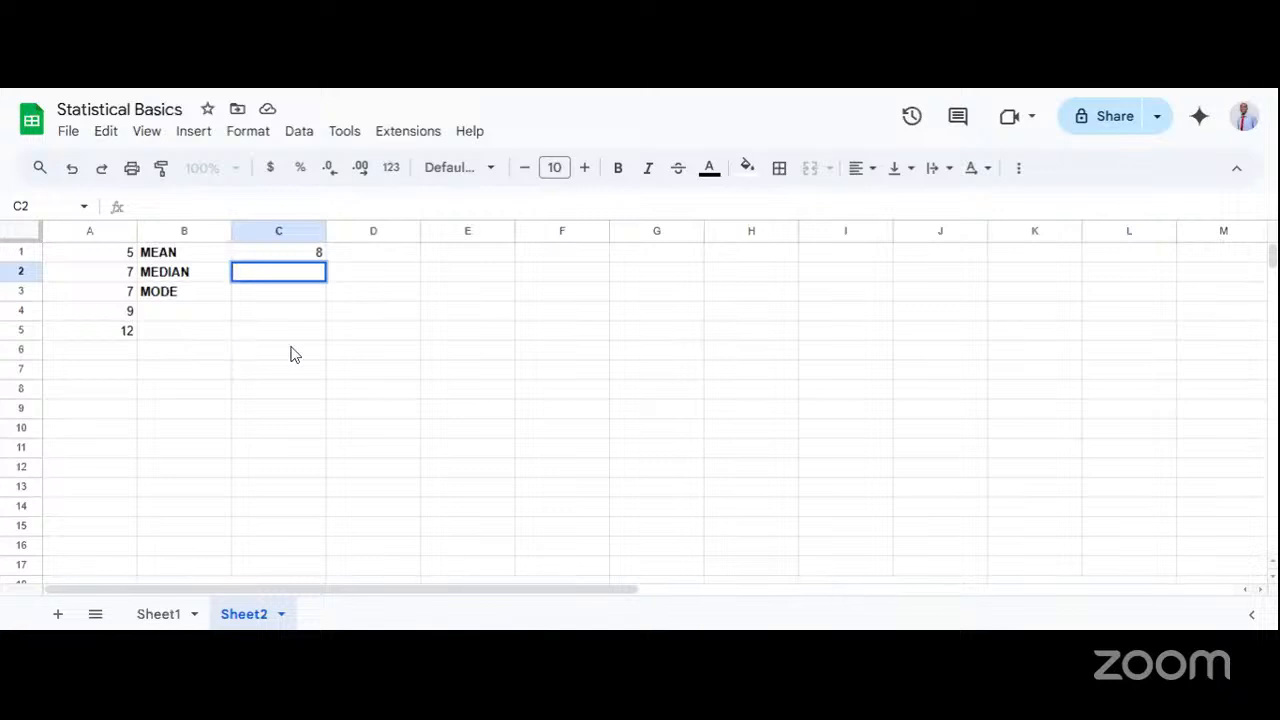
pyautogui.write('= MEADIAN(')
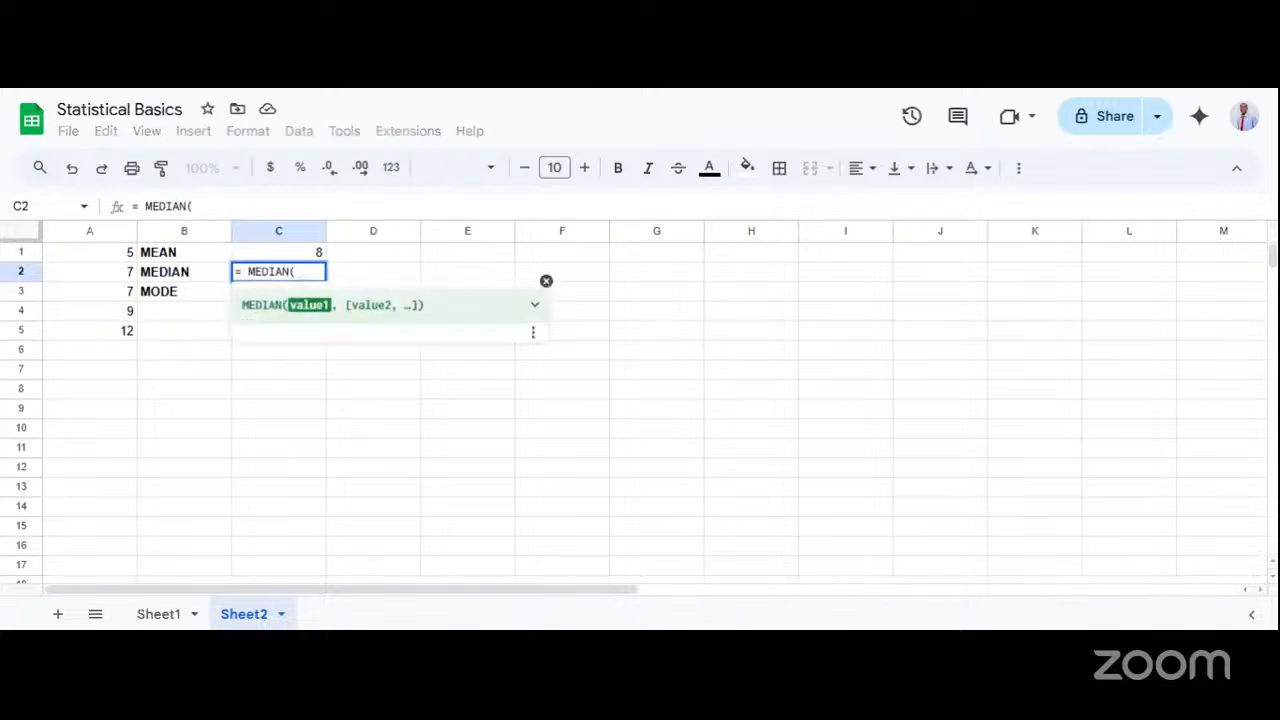
pyautogui.write('A1:A')
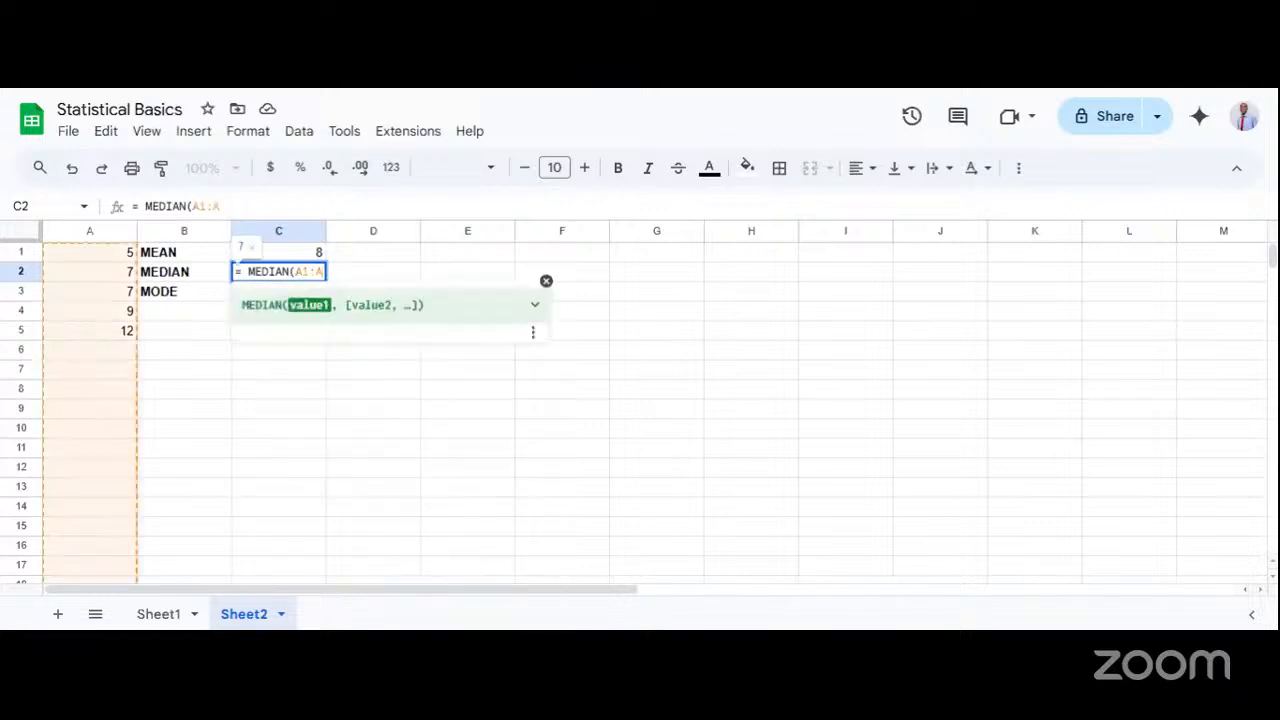
pyautogui.write('5)')
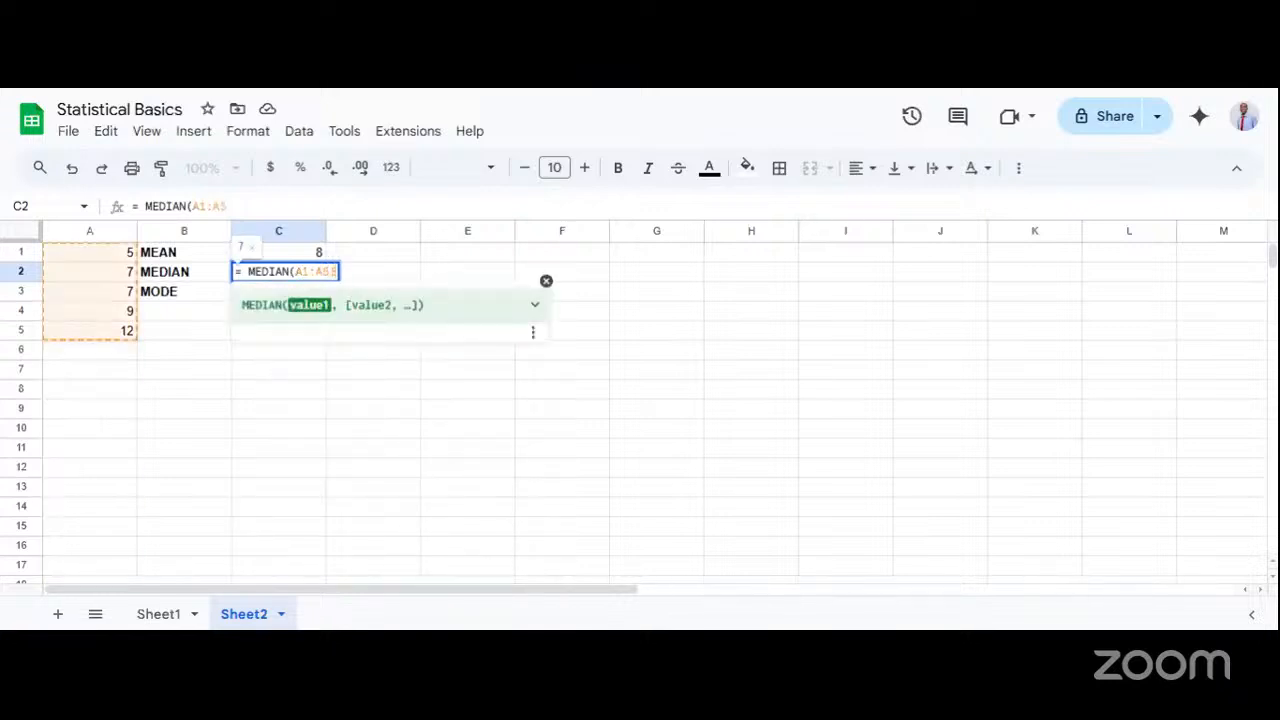
pyautogui.press('Return')
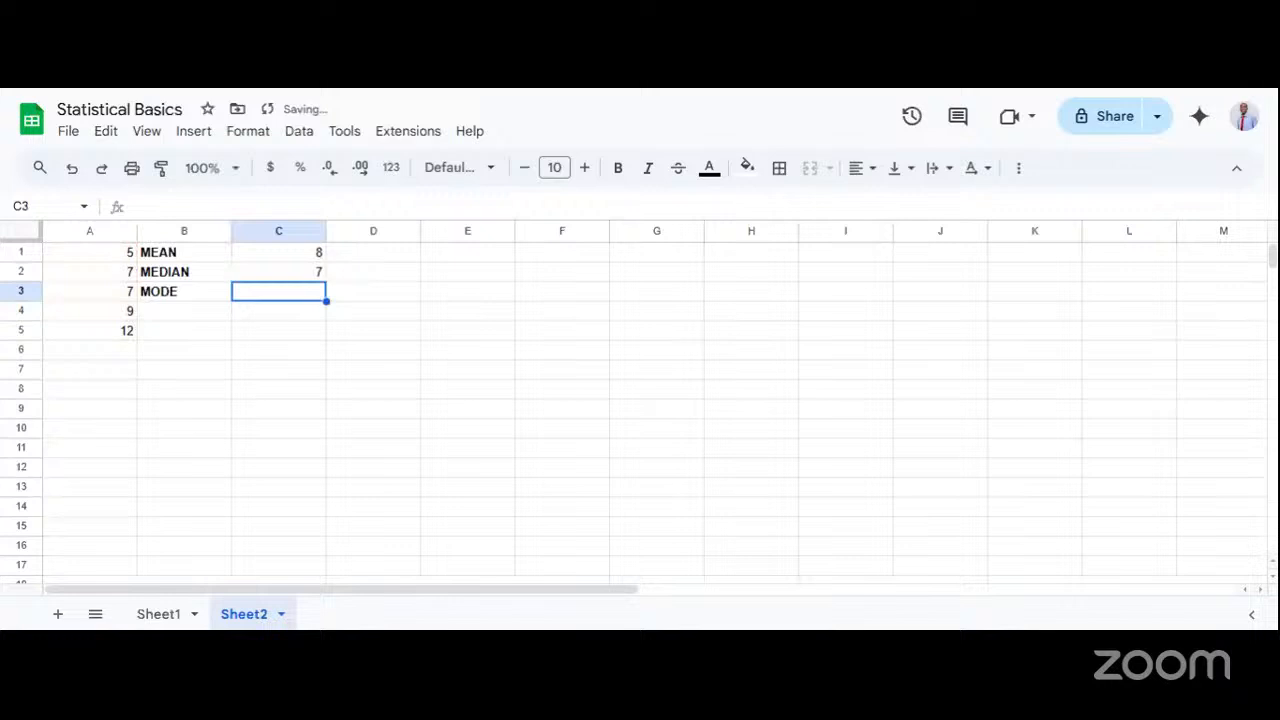
# Calculate the mode of the column A numbers in C3 with = MODE(A1:A5).
pyautogui.doubleClick(257, 294)
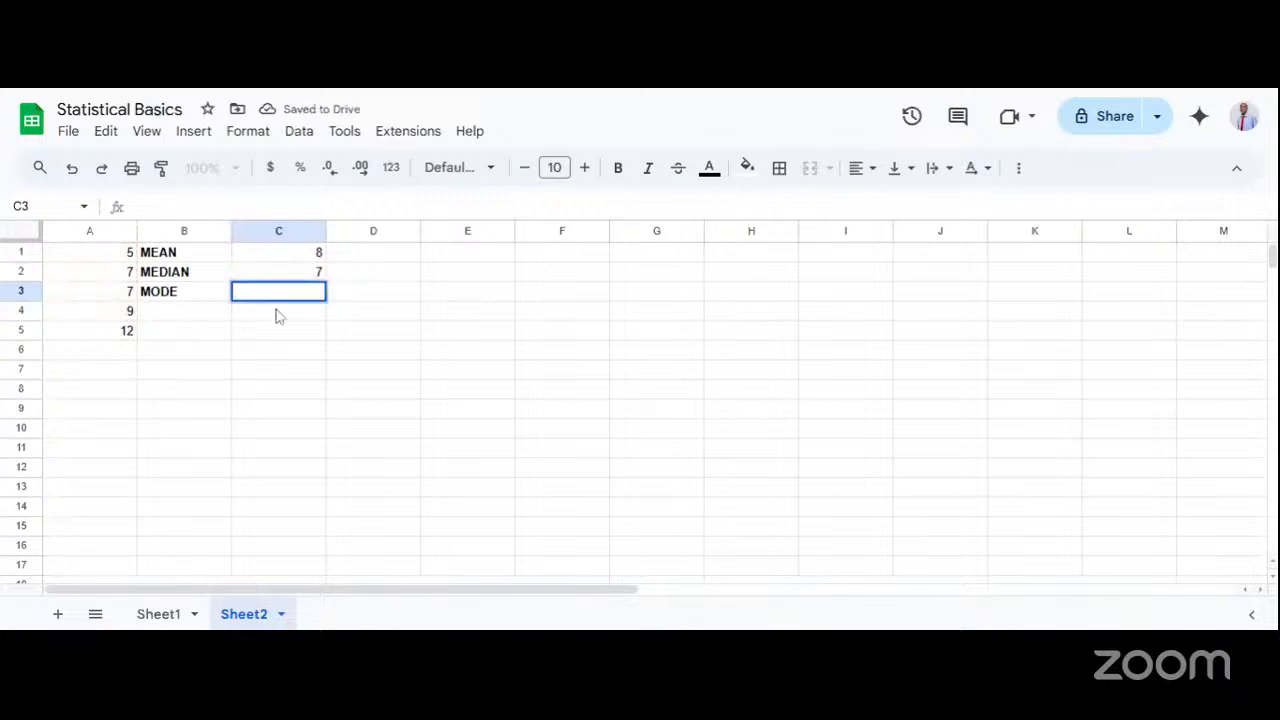
pyautogui.write('= MODE')
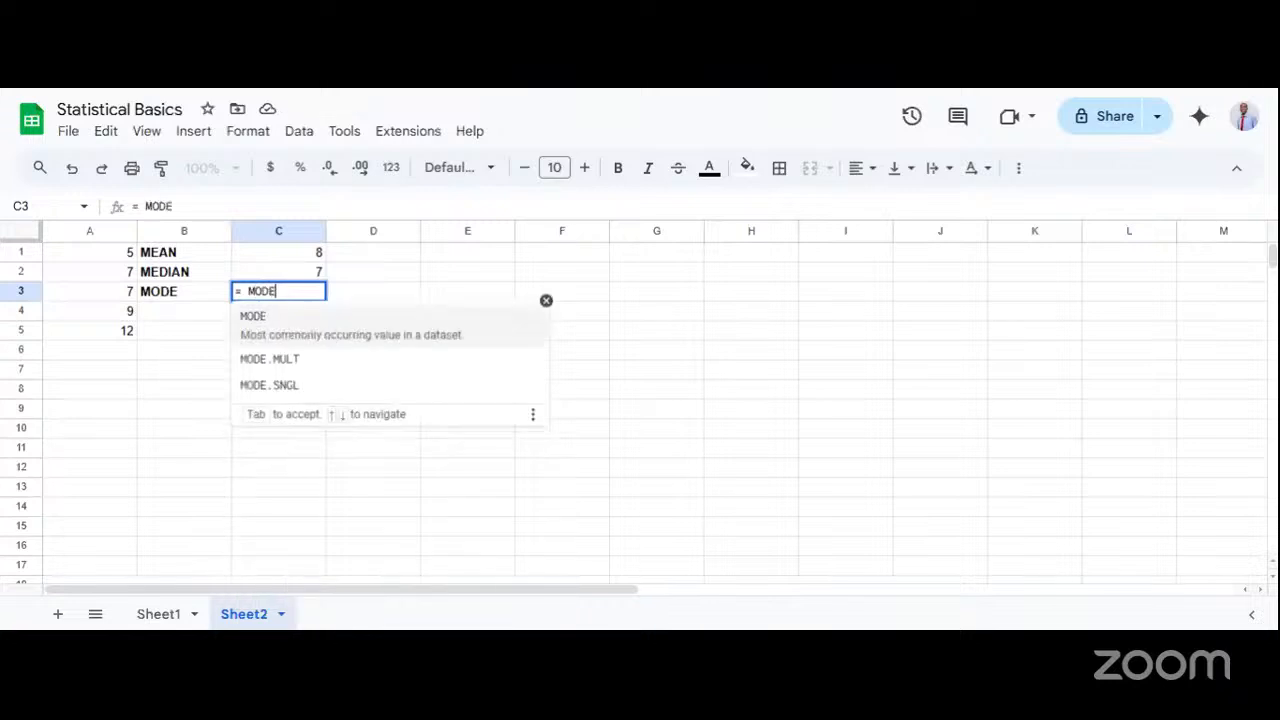
pyautogui.write('(')
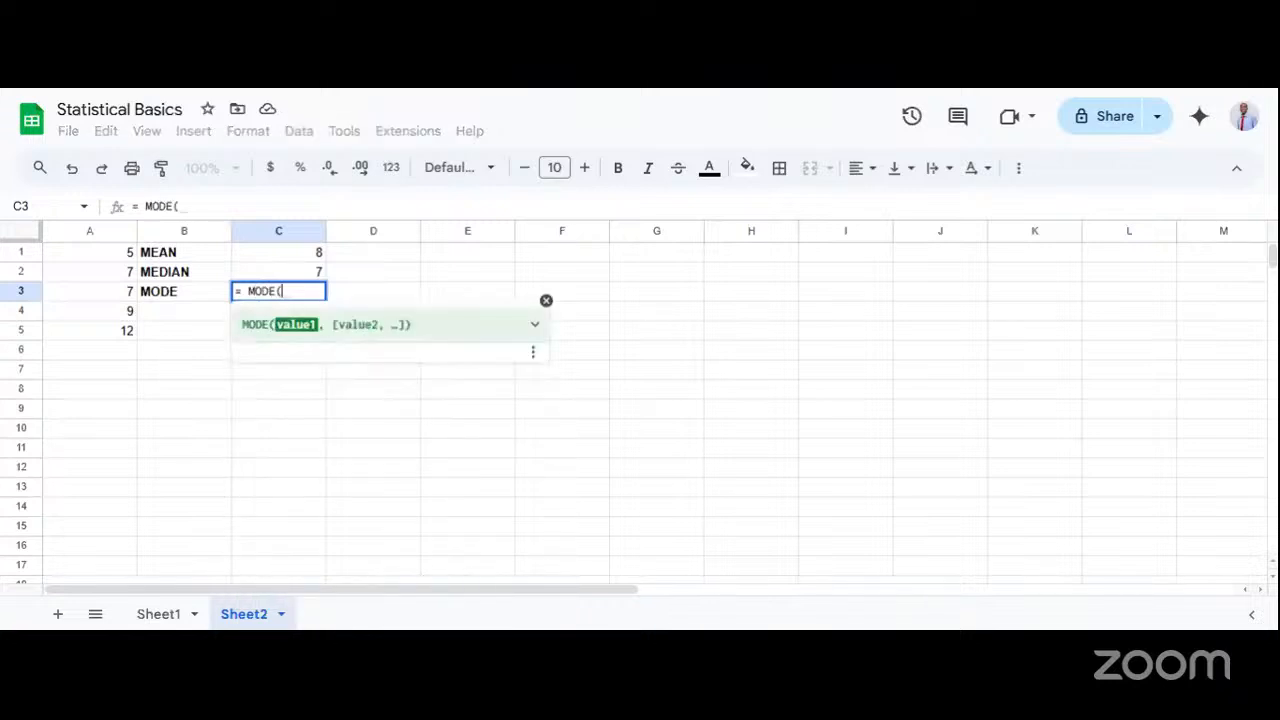
pyautogui.write('A1')
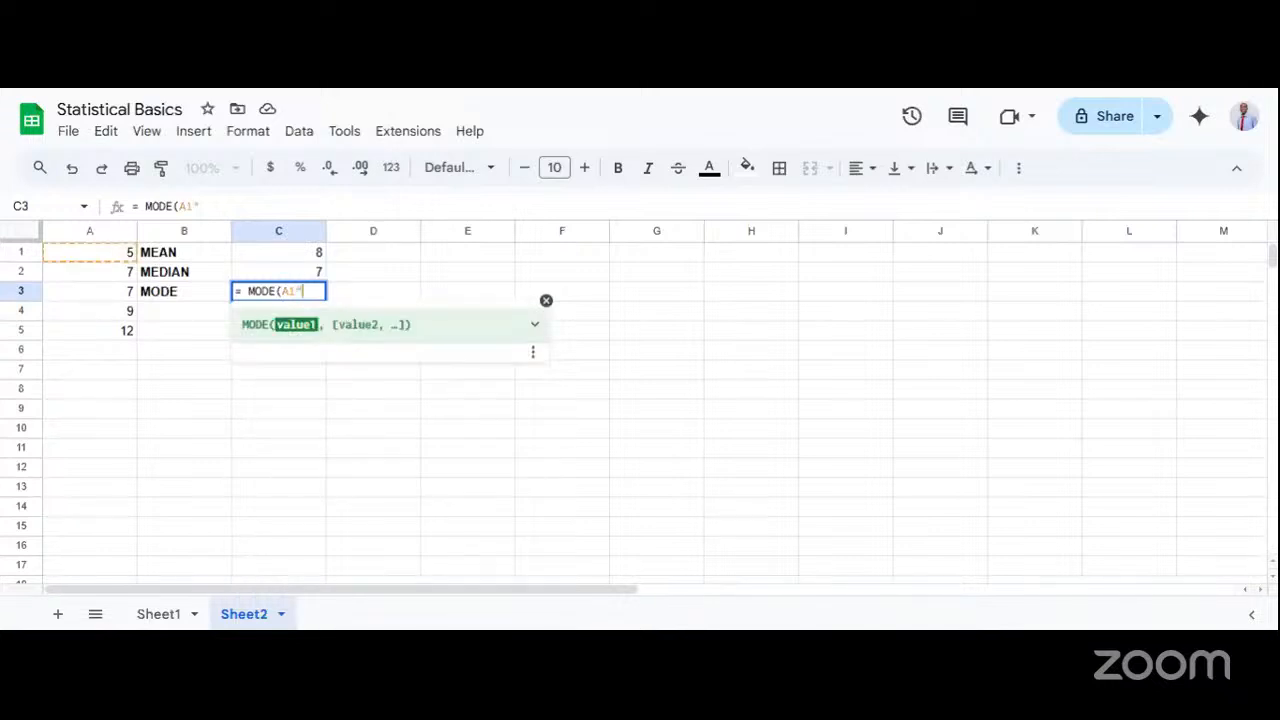
pyautogui.write(':A')
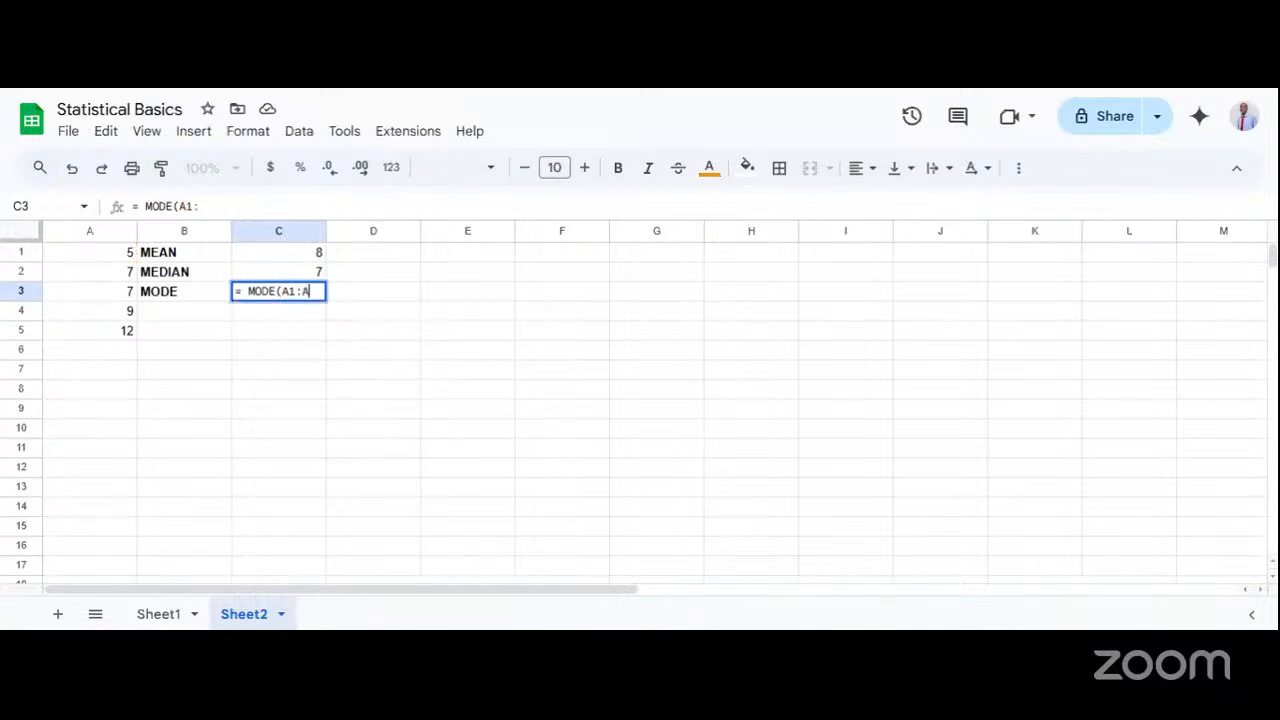
pyautogui.write('5')
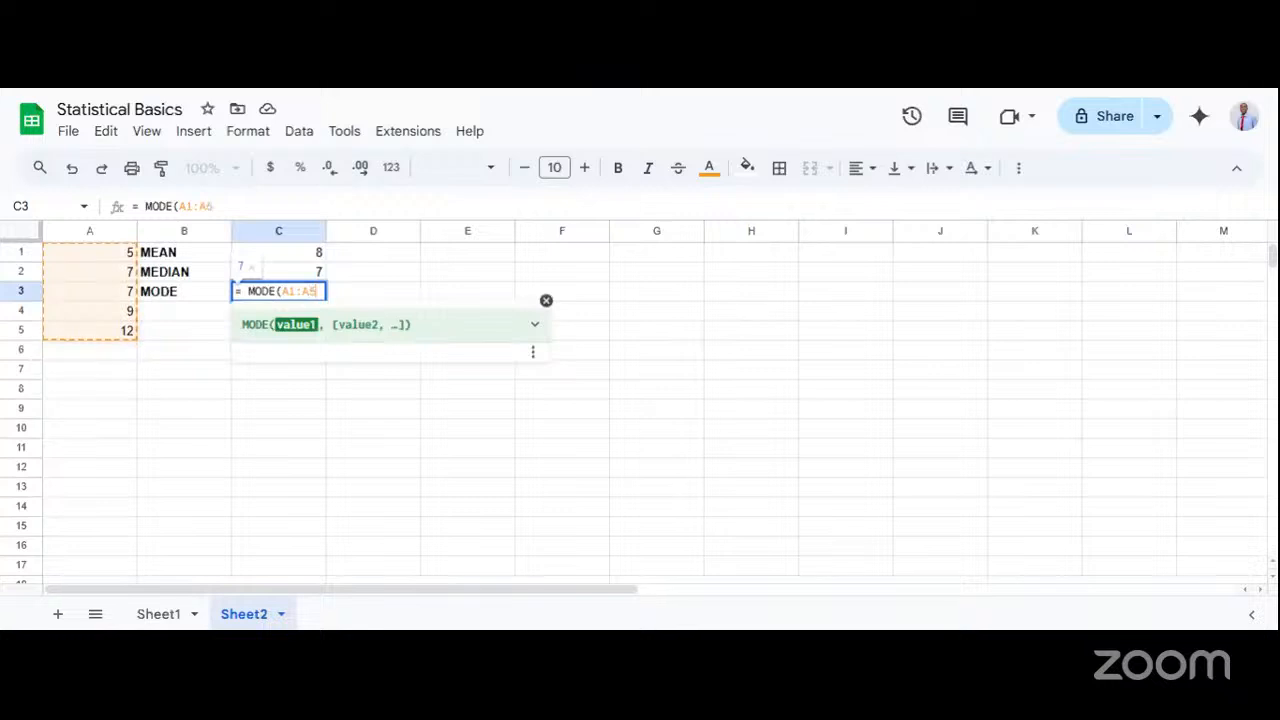
pyautogui.write(')')
pyautogui.press('Return')
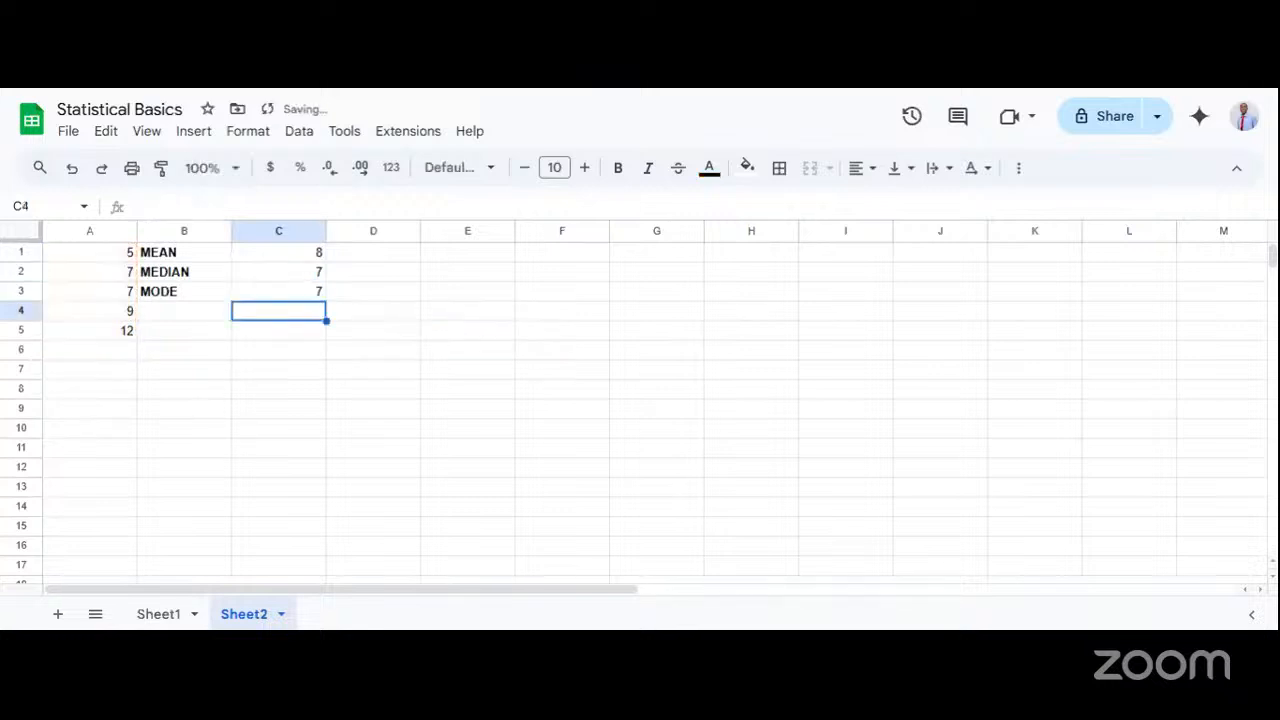
# Review the mean, median and mode formulas in C1:C3 against the numbers in A1:A5.
pyautogui.click(256, 289)
pyautogui.click(284, 260)
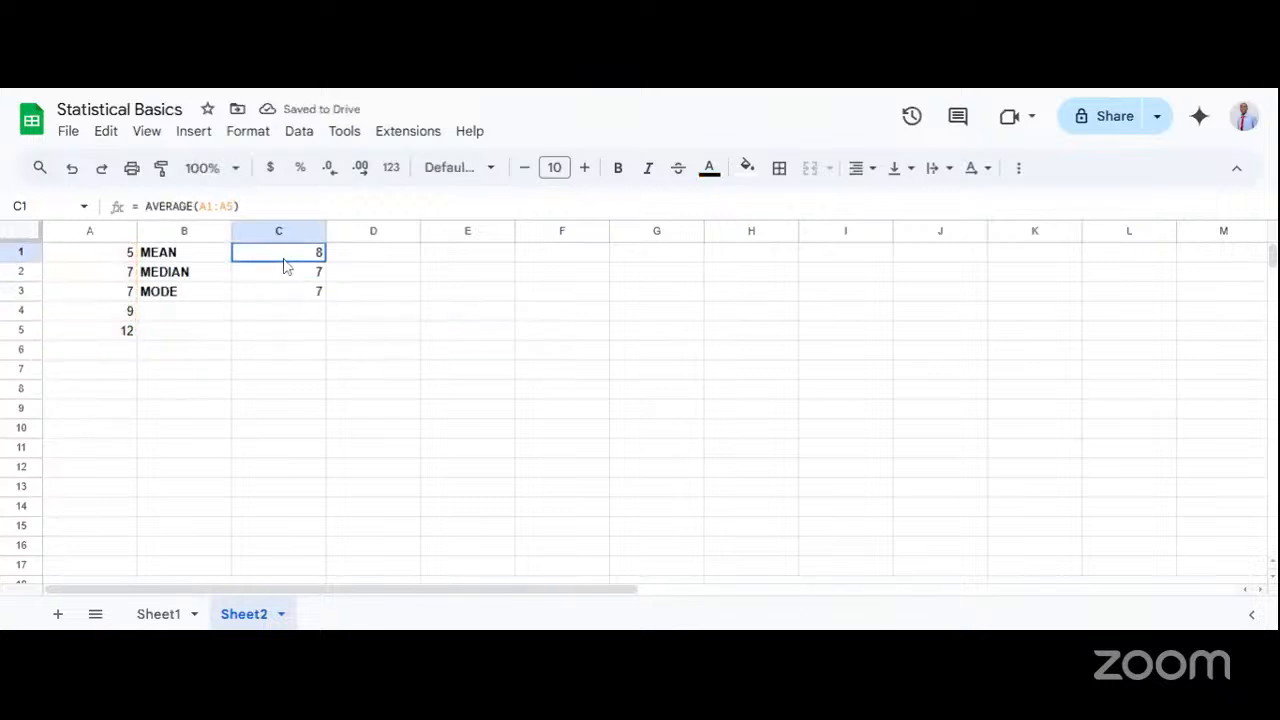
pyautogui.moveTo(111, 256); pyautogui.dragTo(113, 333)
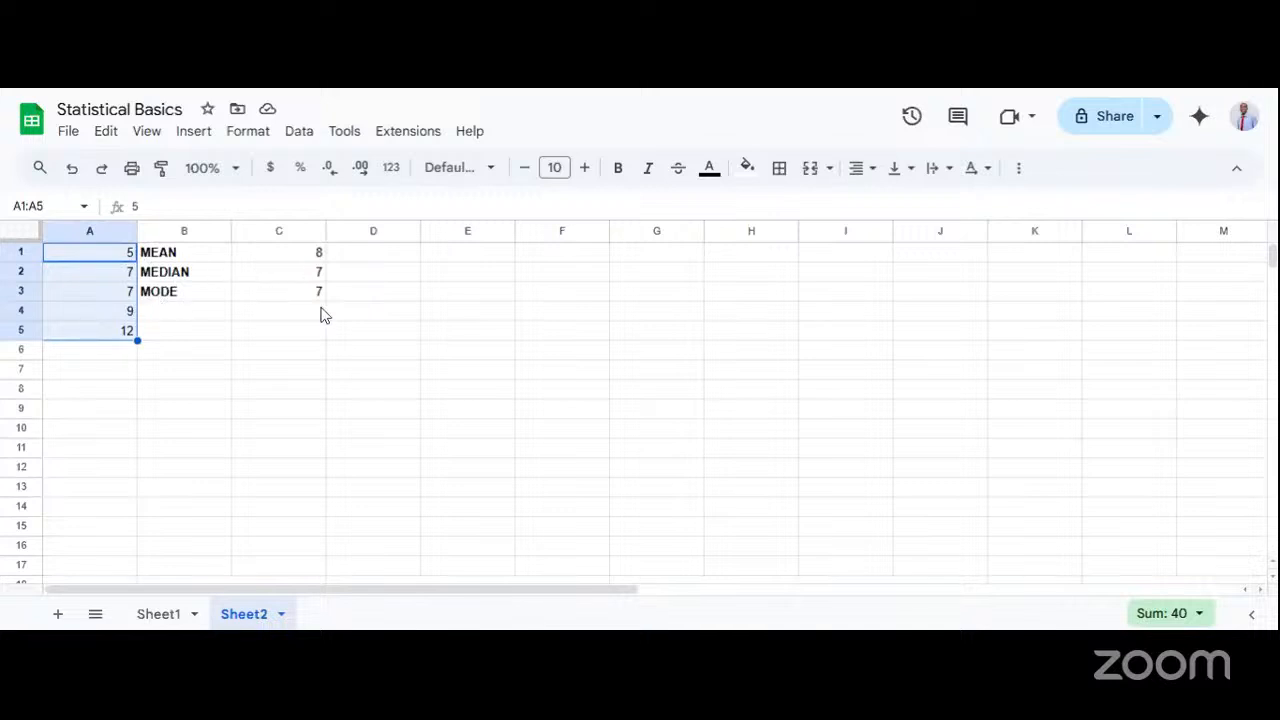
pyautogui.click(288, 258)
pyautogui.click(298, 292)
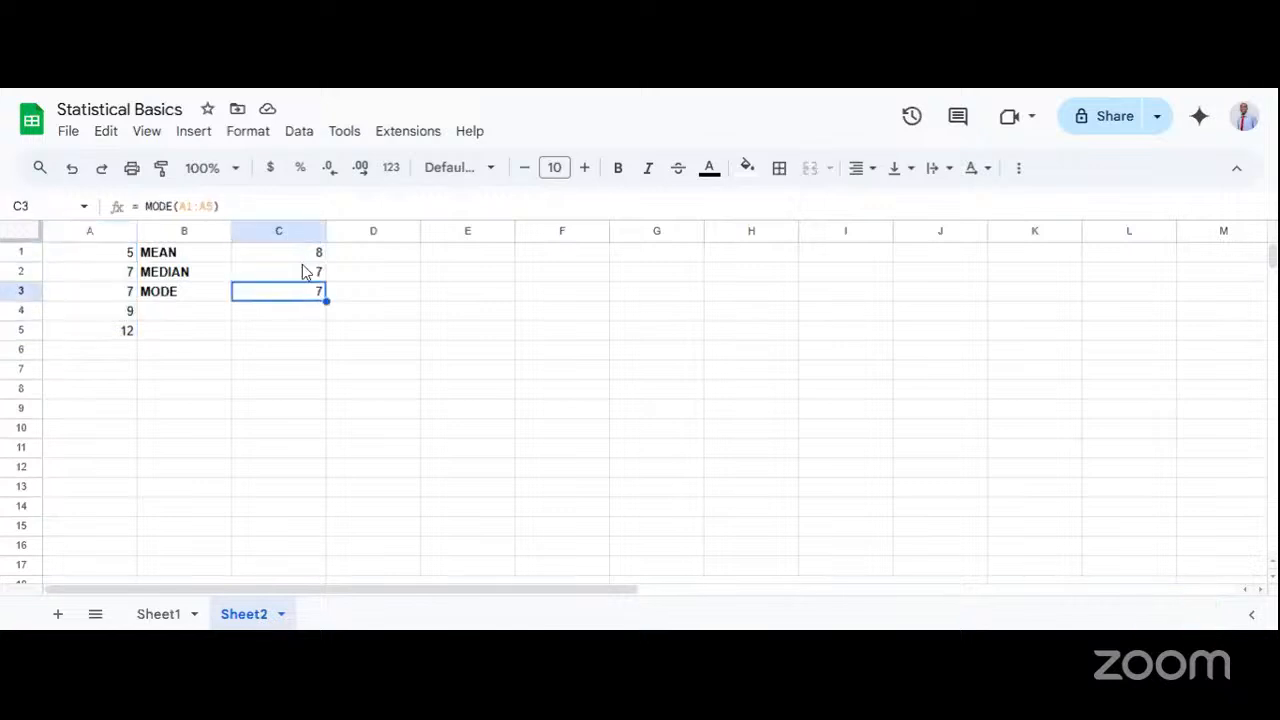
pyautogui.click(302, 268)
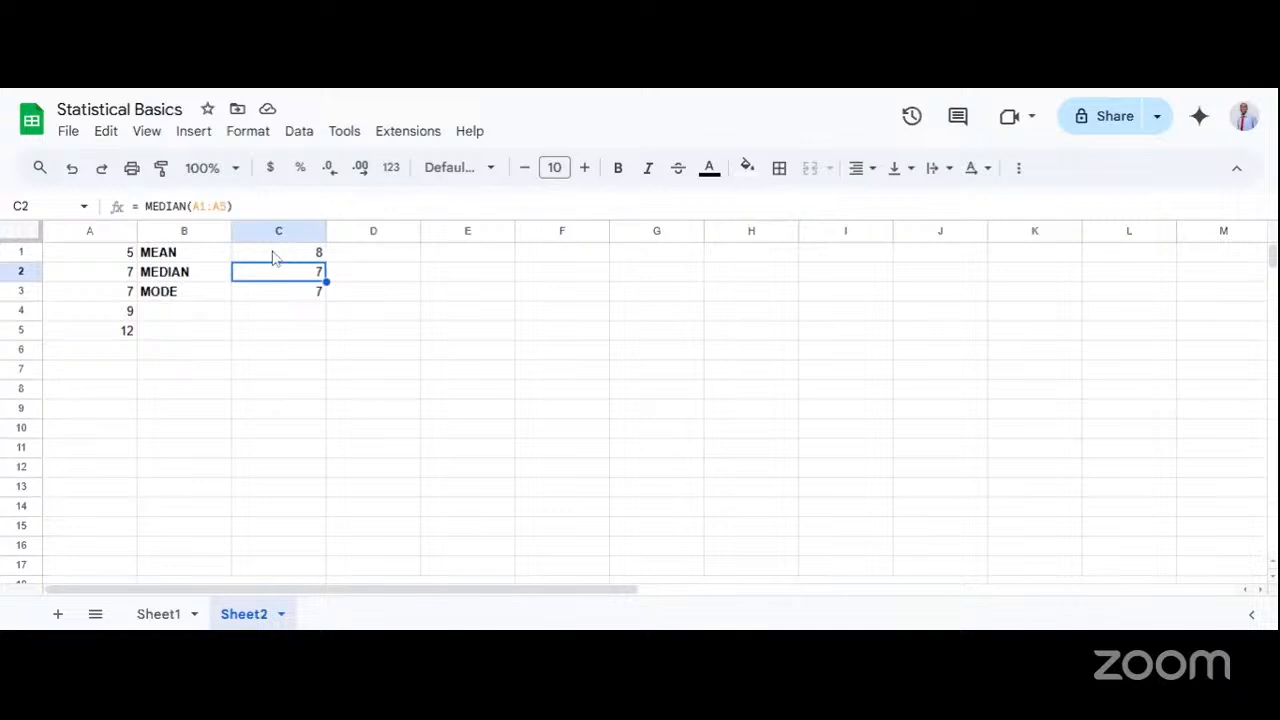
pyautogui.click(274, 256)
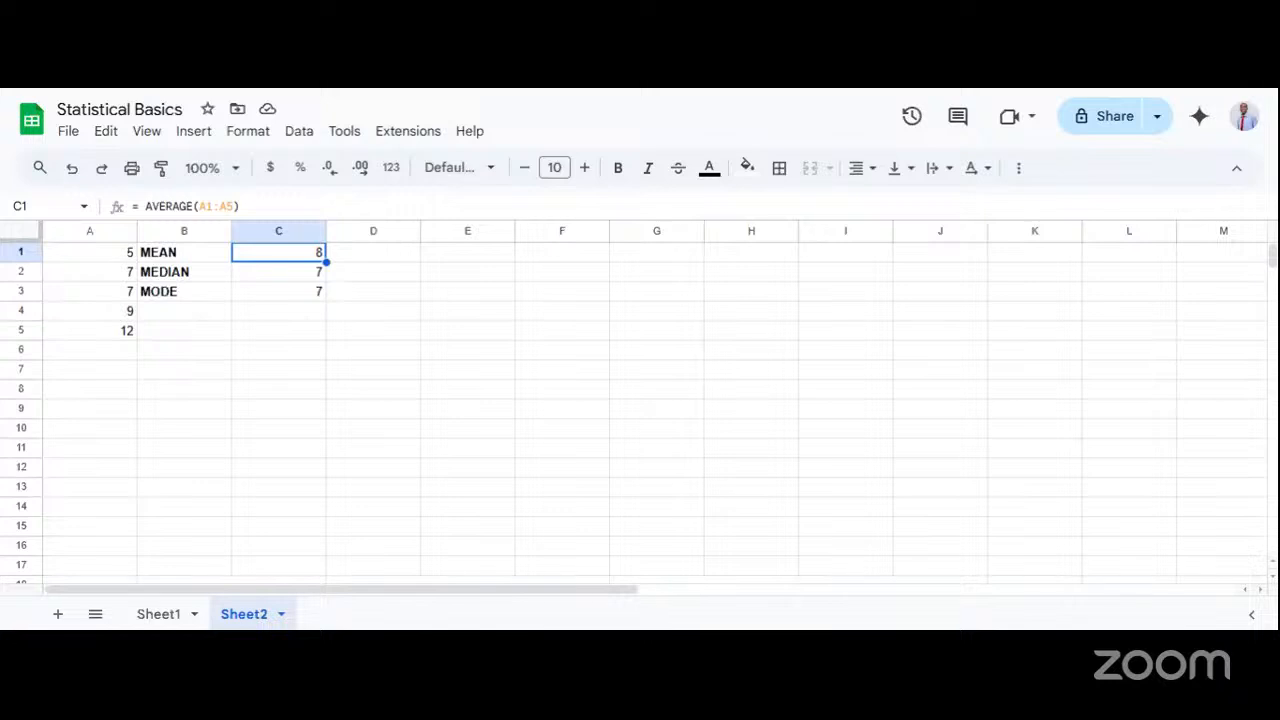
# Check the standard deviation example in the L6: Statistical Basics slides and enter its data 4, 8, 6, 5 and 10 in A8:A12 of Sheet2.
pyautogui.hotkey('ctrl', 'Tab')
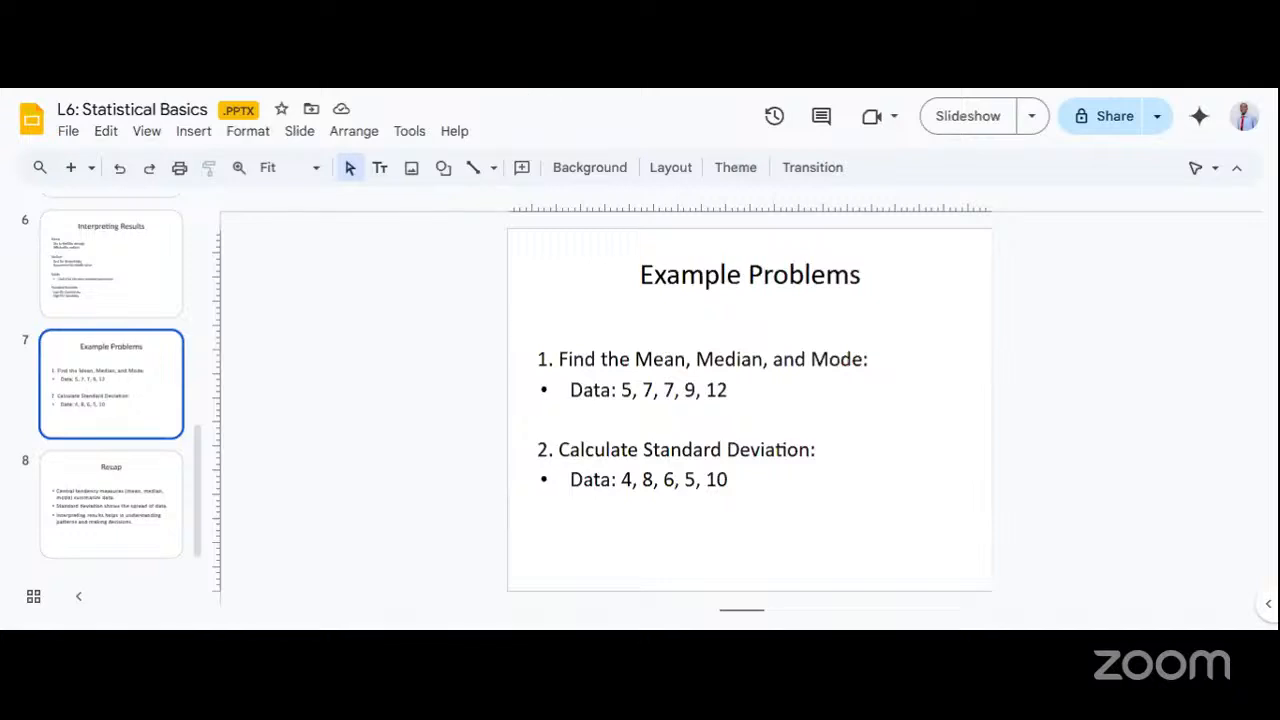
pyautogui.hotkey('ctrl', 'Tab')
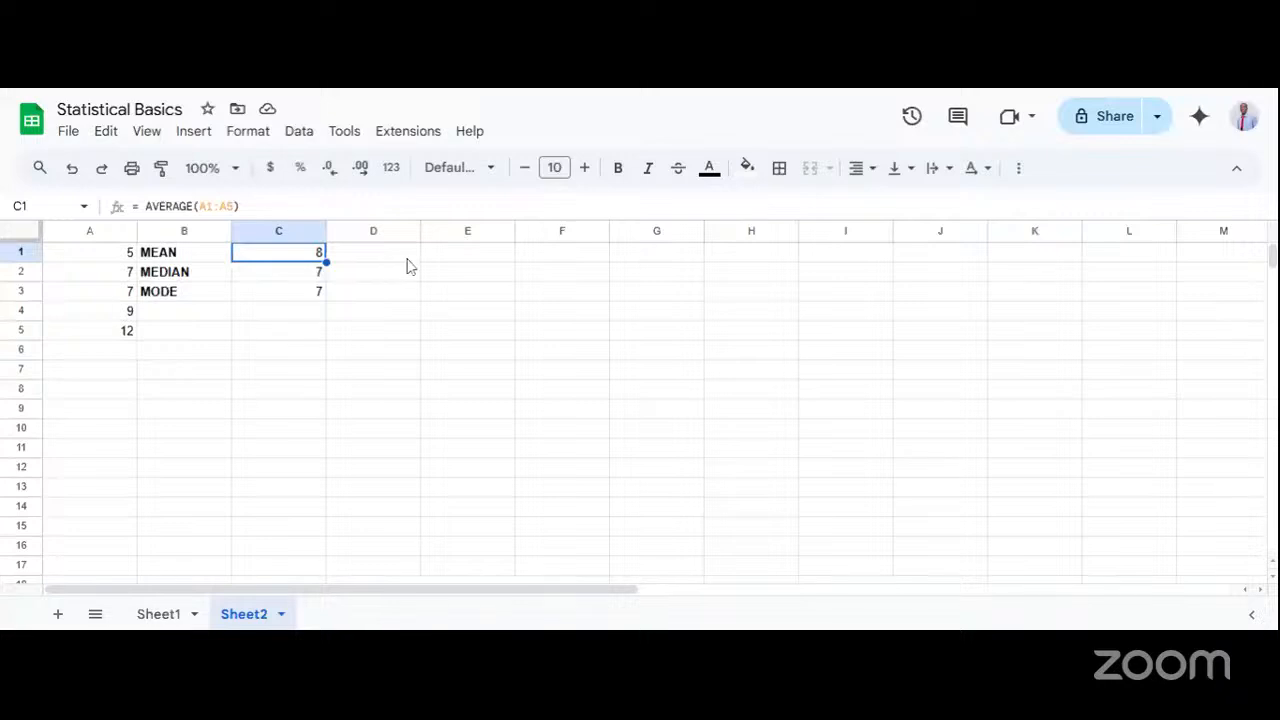
pyautogui.click(190, 389)
pyautogui.doubleClick(91, 395)
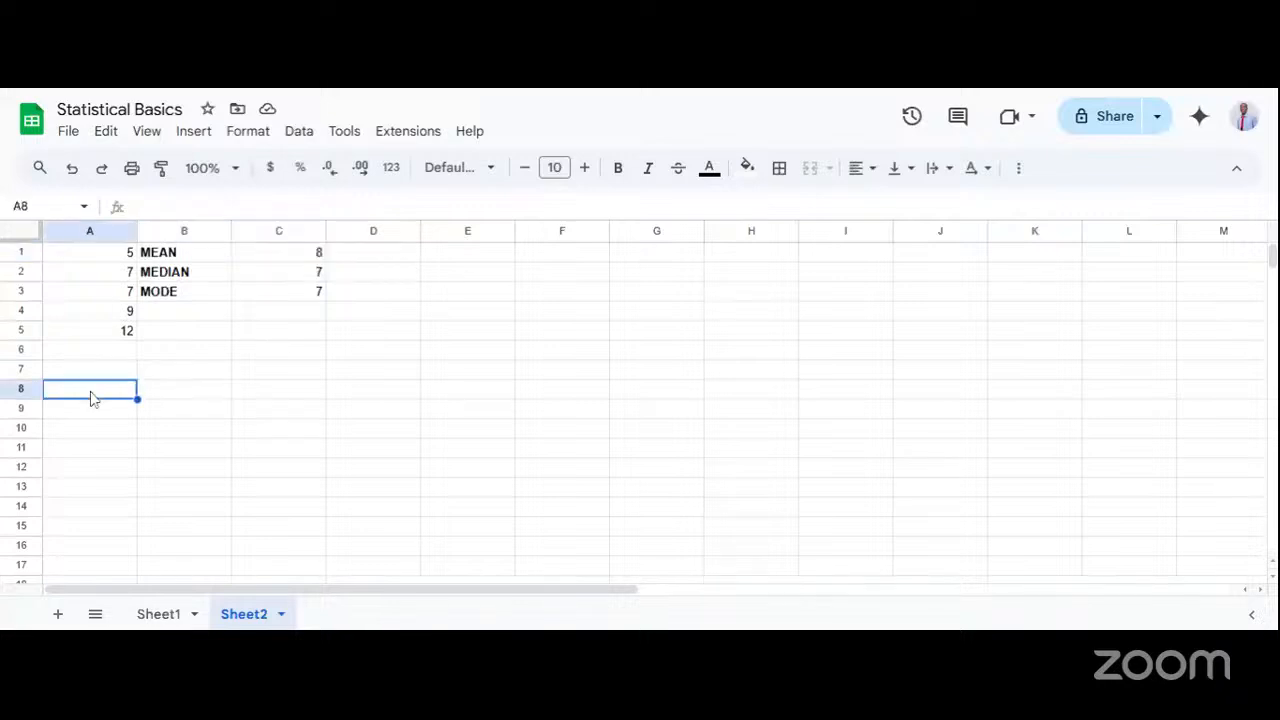
pyautogui.write('4')
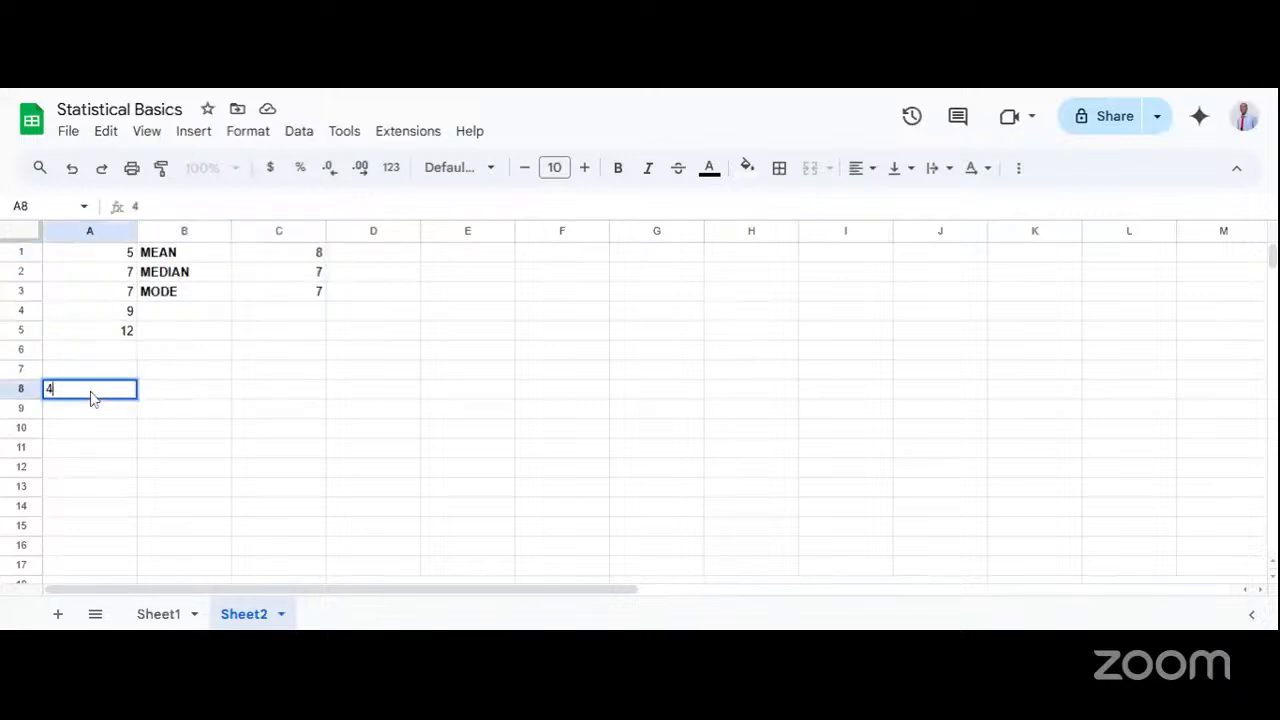
pyautogui.press('Return')
pyautogui.write('8')
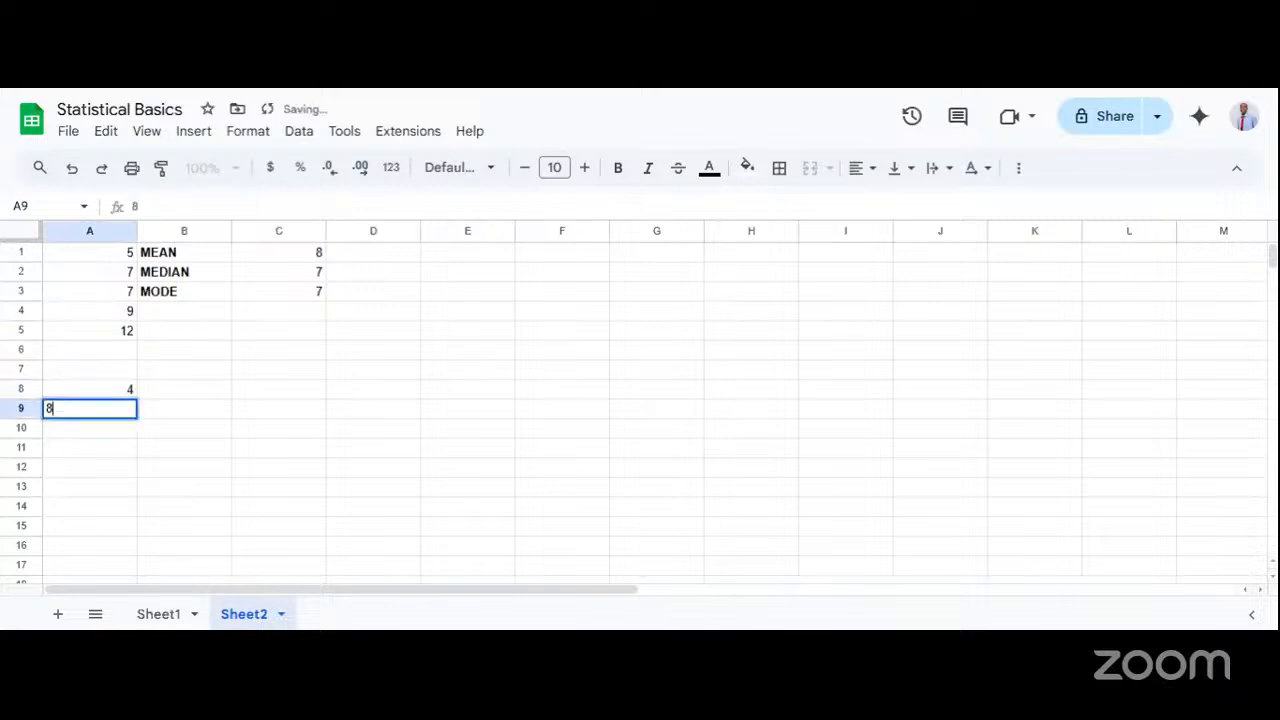
pyautogui.press('Return')
pyautogui.write('6')
pyautogui.press('Return')
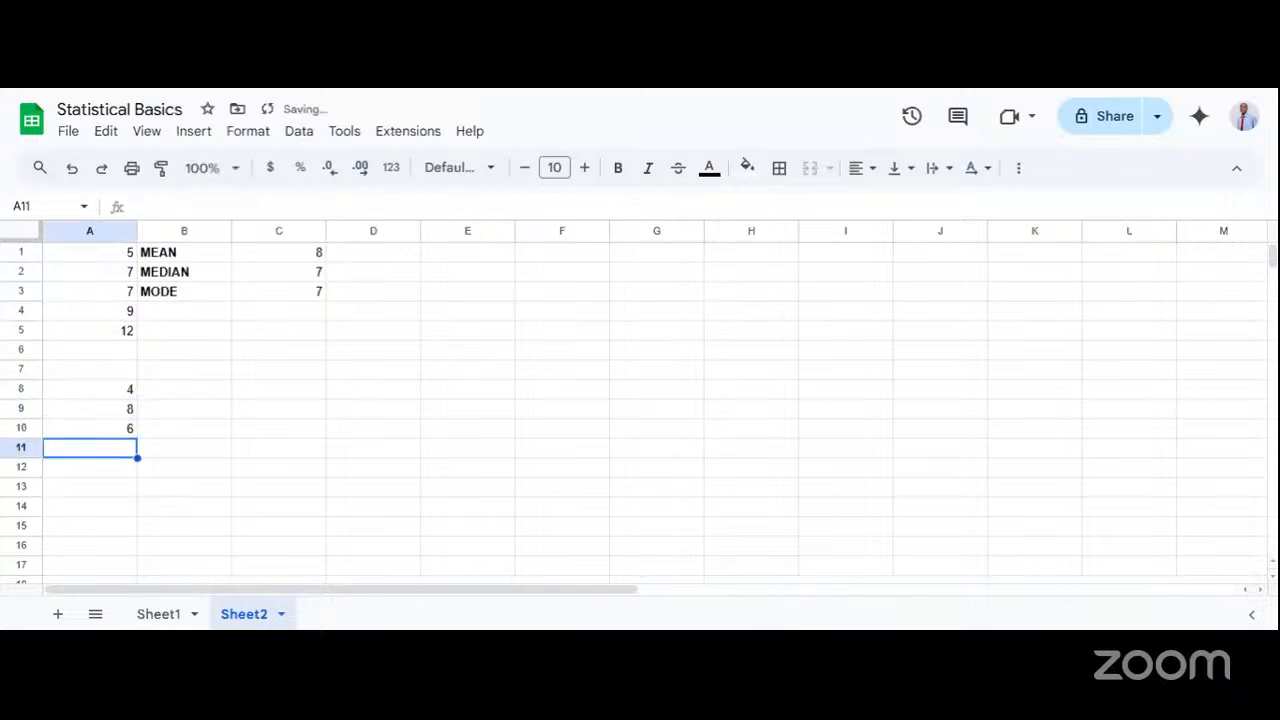
pyautogui.write('5')
pyautogui.press('Return')
pyautogui.write('10')
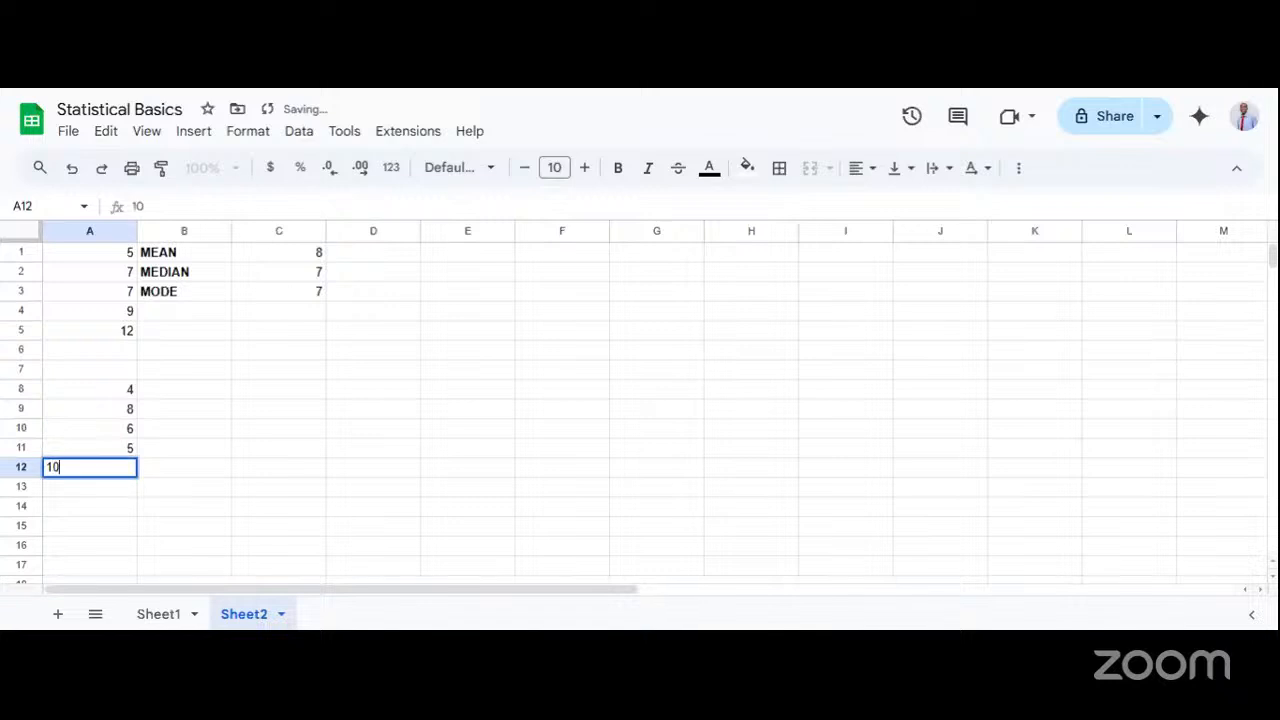
pyautogui.click(120, 375)
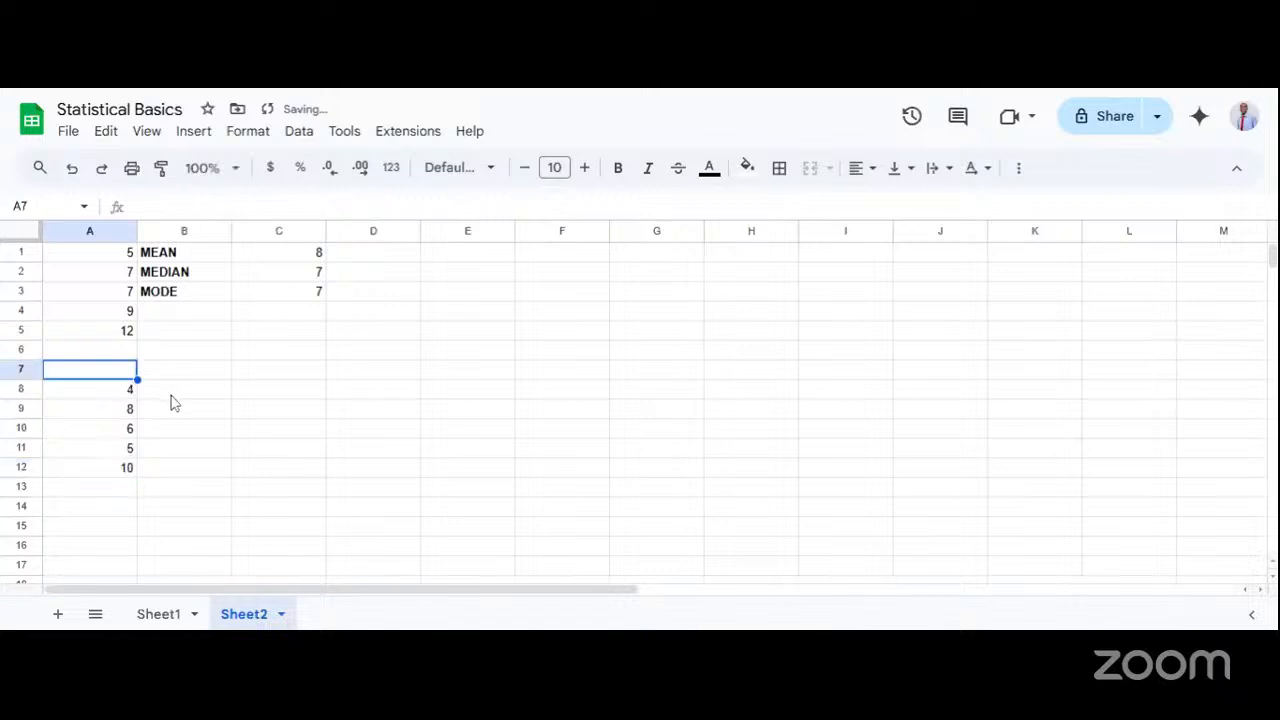
# Label cell B8 STANDARD DEV. and make the label bold.
pyautogui.click(168, 400)
pyautogui.write('S')
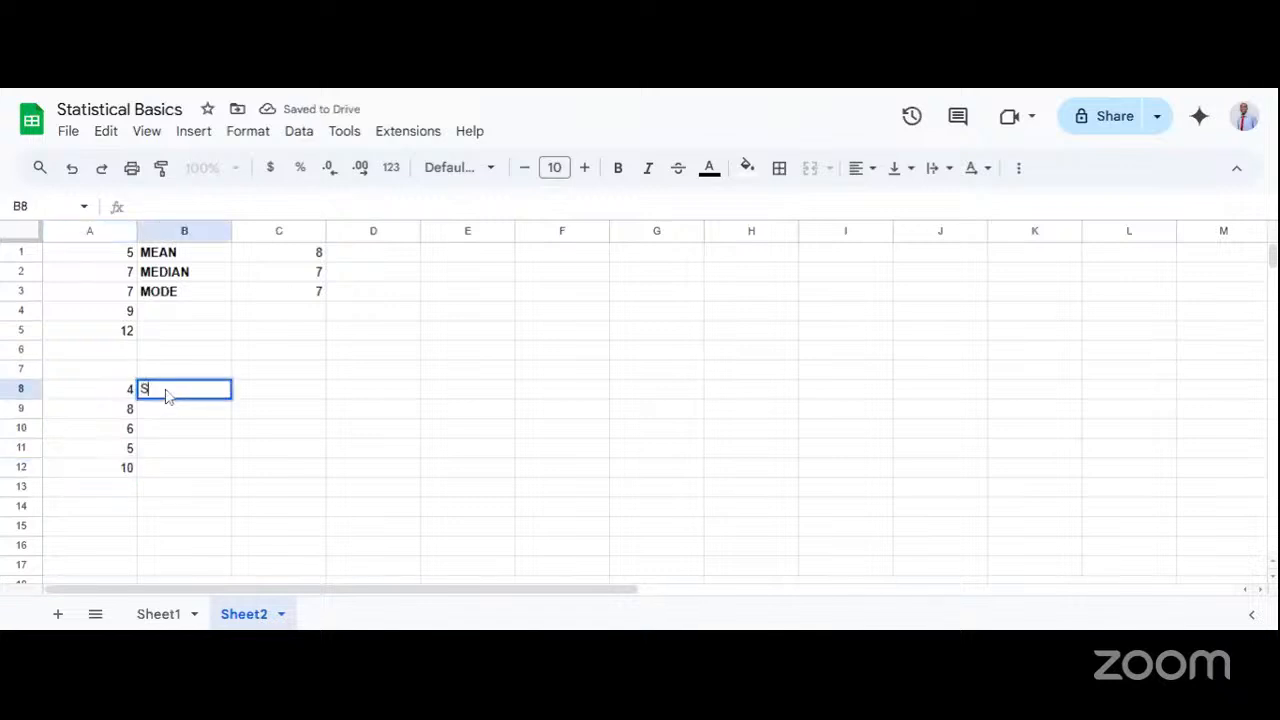
pyautogui.write('TANDARD DEV.')
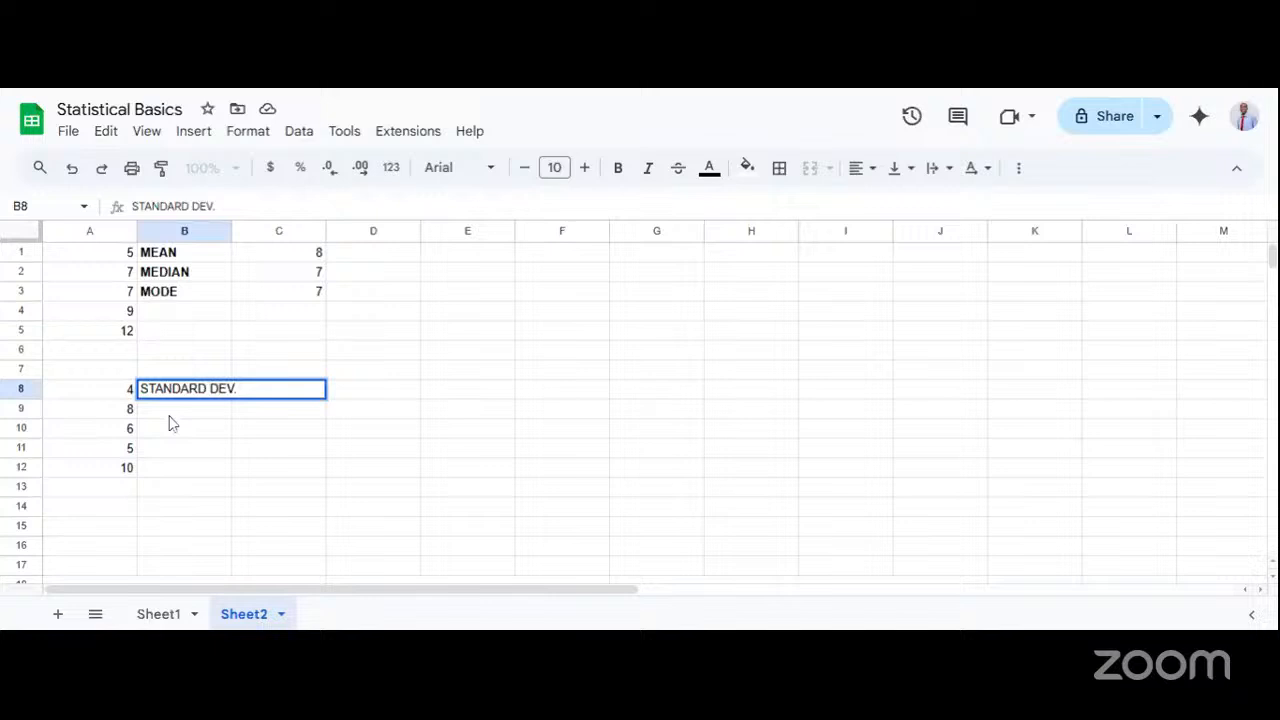
pyautogui.click(185, 450)
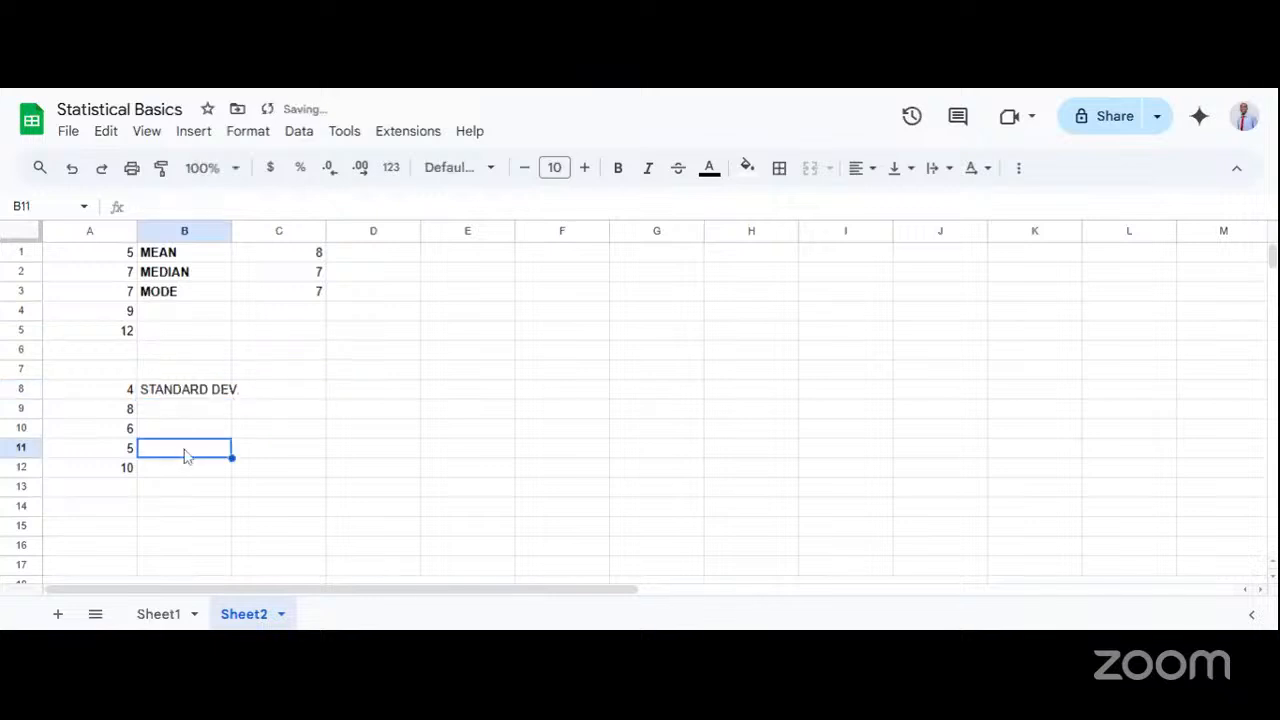
pyautogui.click(162, 393)
pyautogui.hotkey('ctrl', 'b')
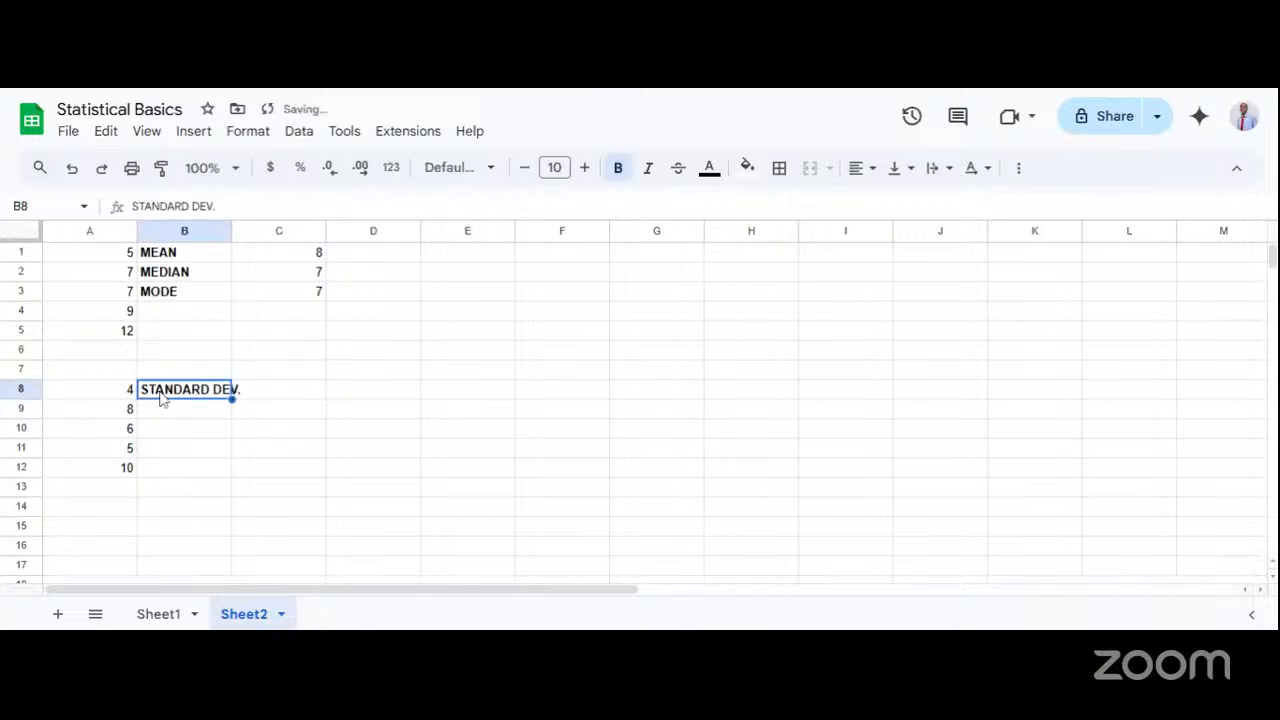
# Calculate the standard deviation of the second data set in C8 with = STDEV(A8:A12).
pyautogui.click(285, 467)
pyautogui.click(281, 399)
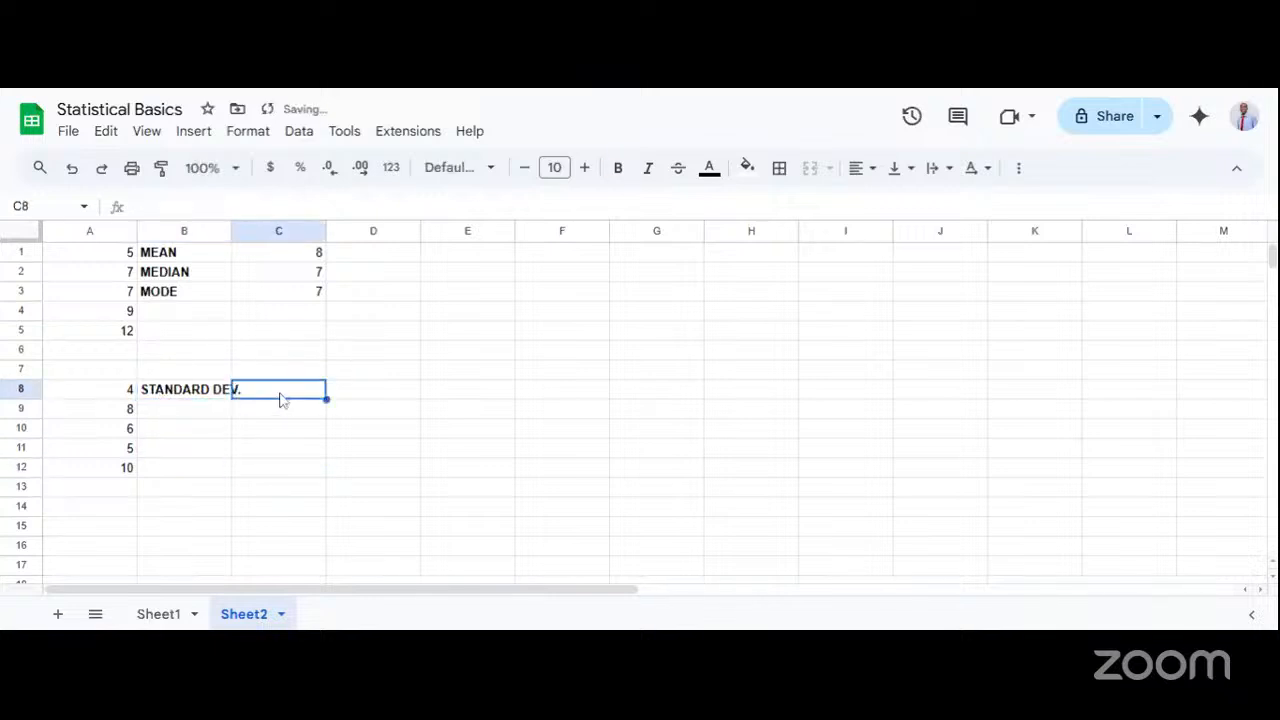
pyautogui.doubleClick(281, 399)
pyautogui.write('= ')
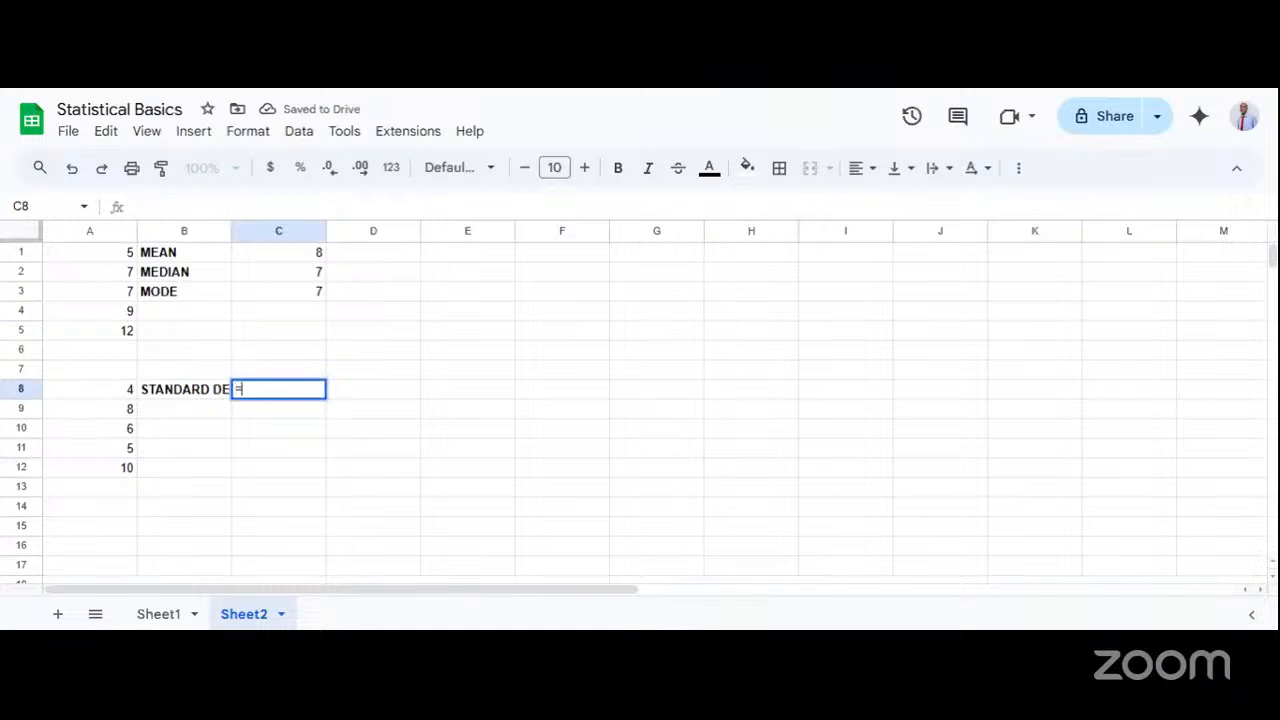
pyautogui.write('STD')
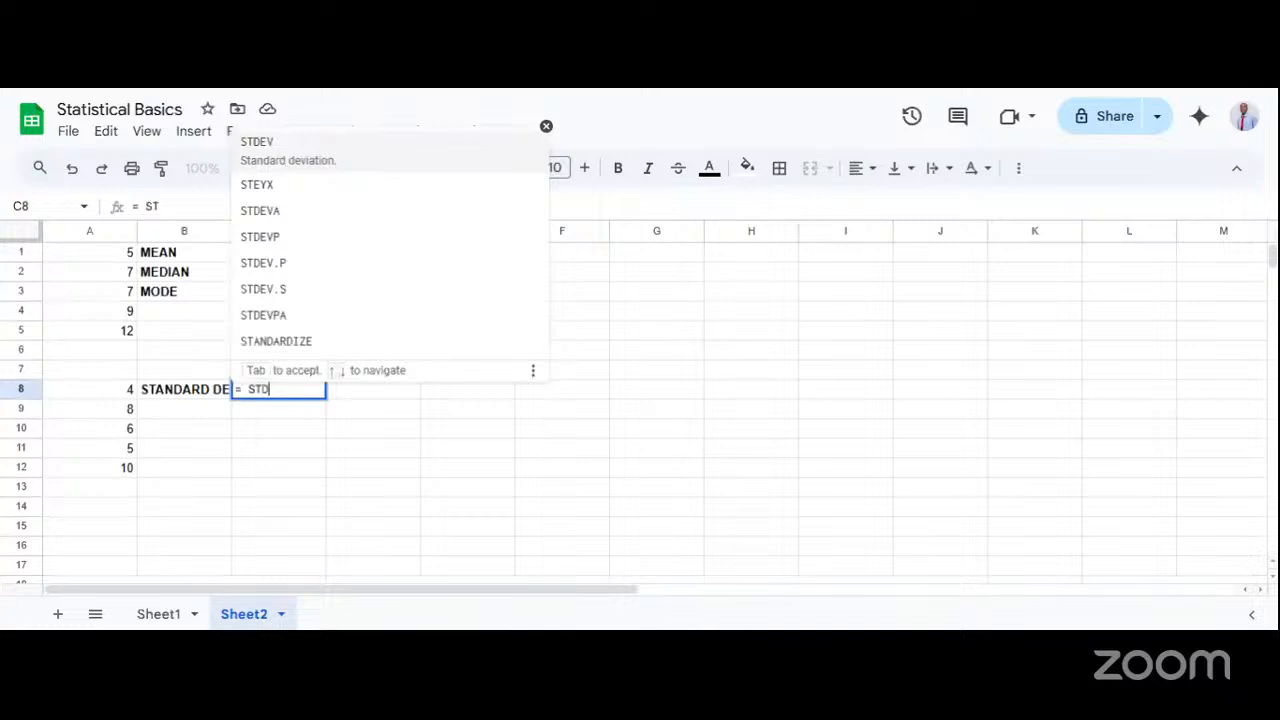
pyautogui.write('EV(')
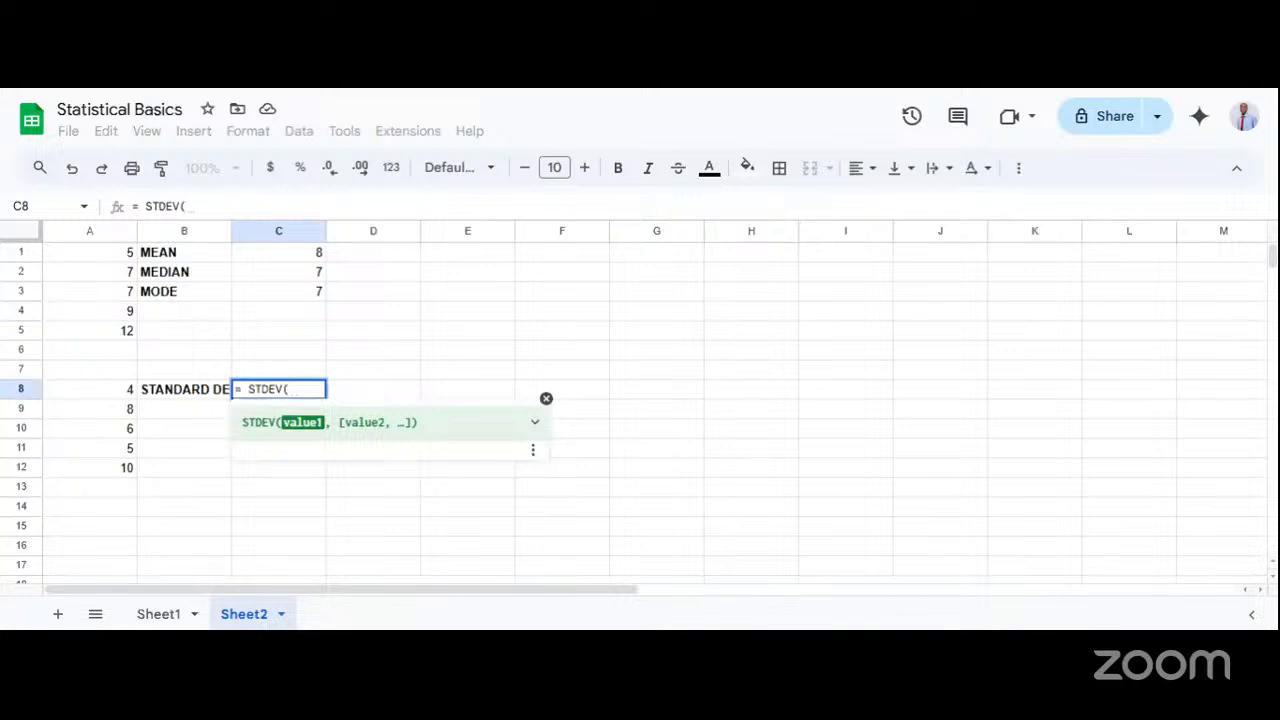
pyautogui.write('A8:')
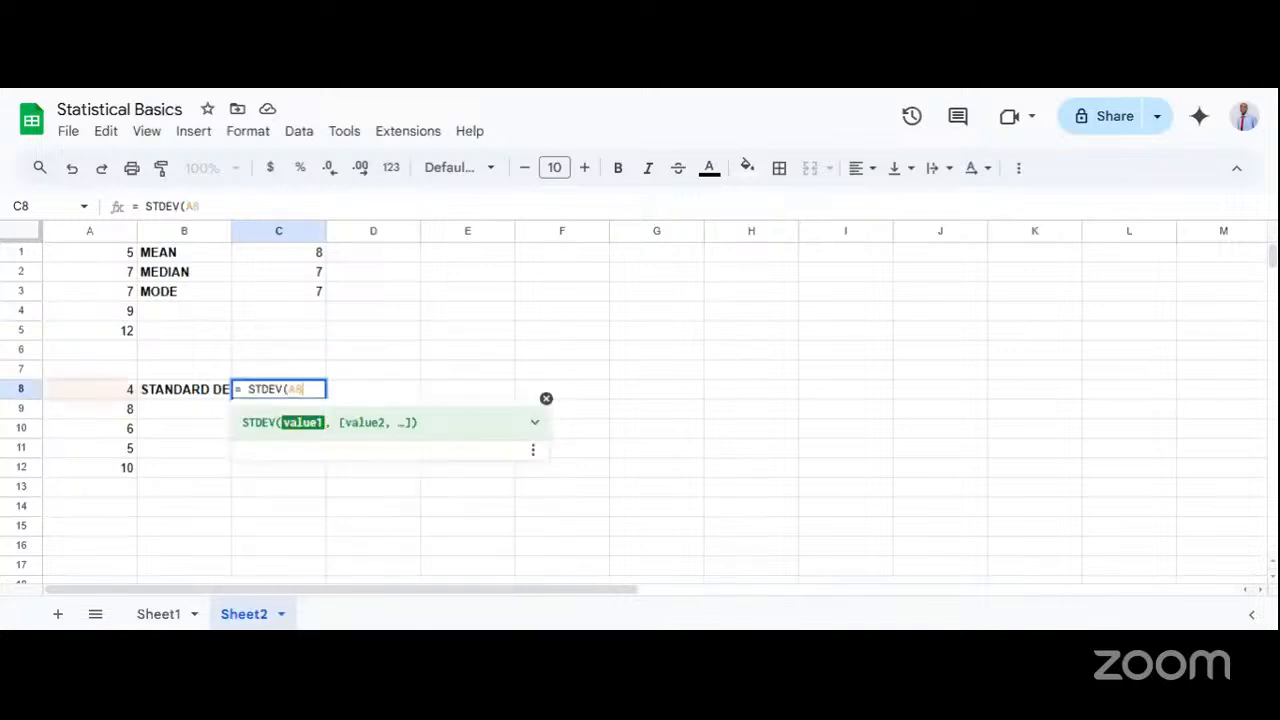
pyautogui.write('A')
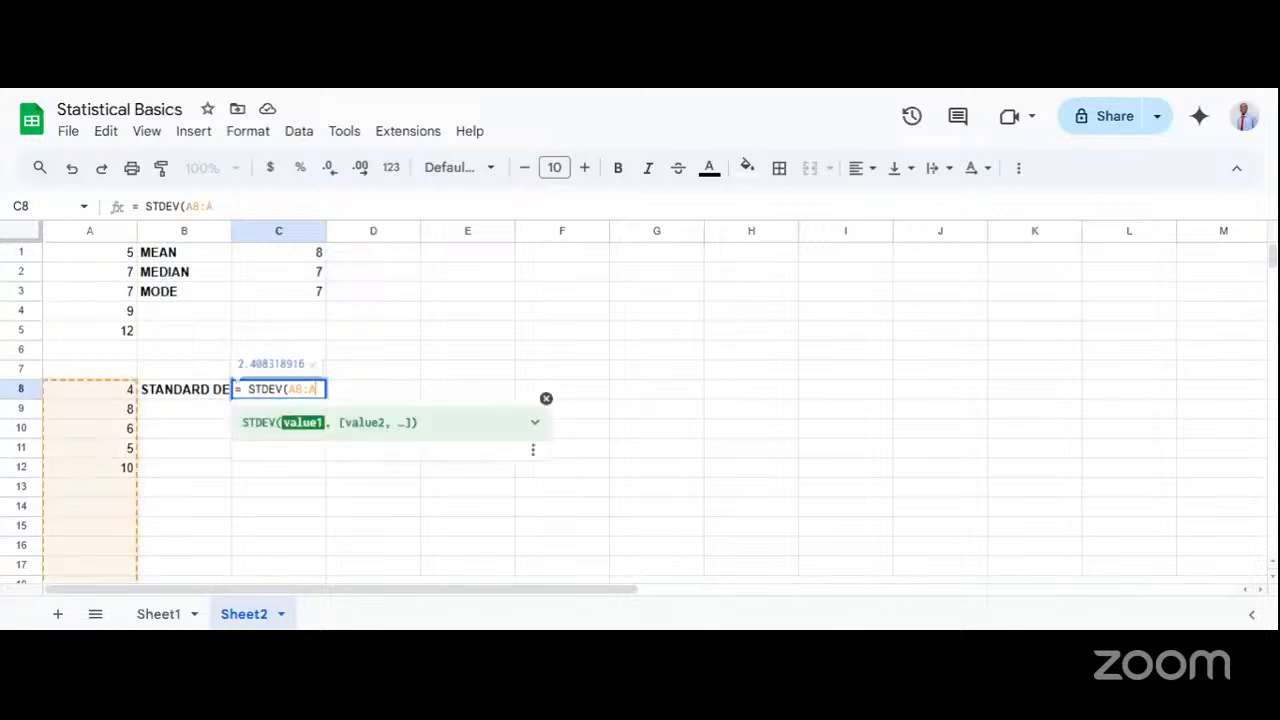
pyautogui.write('12)')
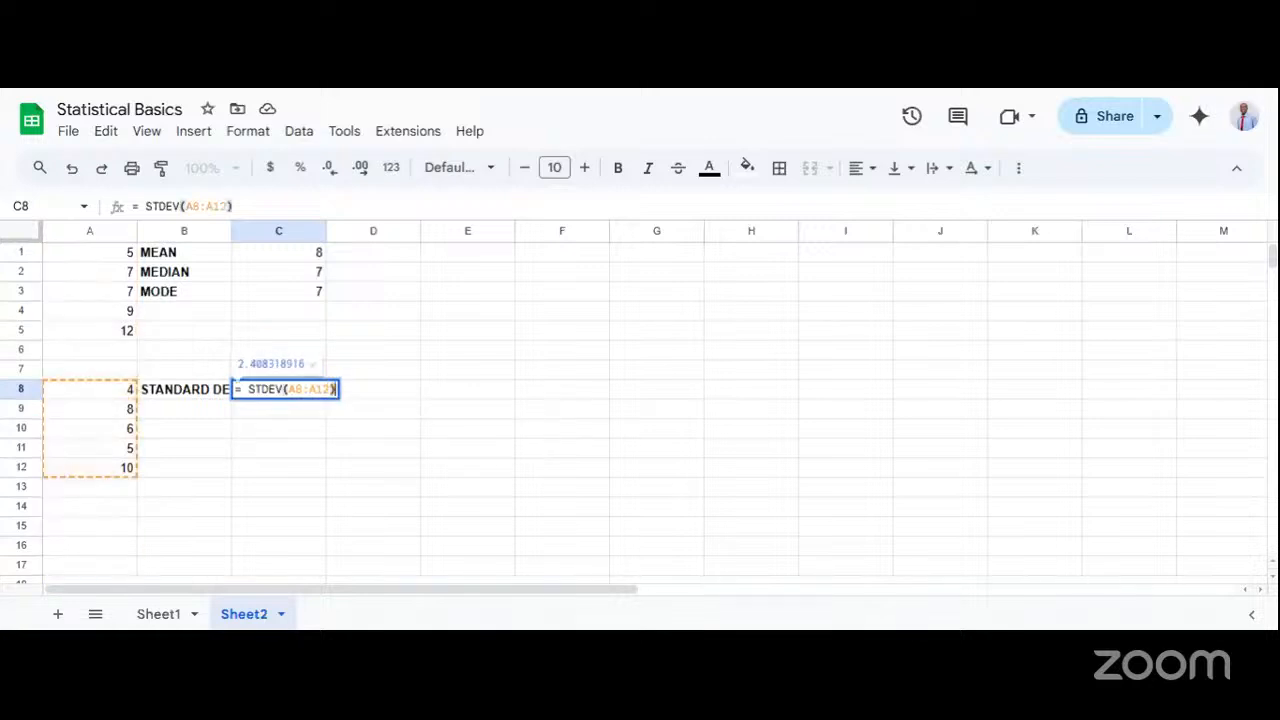
pyautogui.press('Return')
pyautogui.click(300, 394)
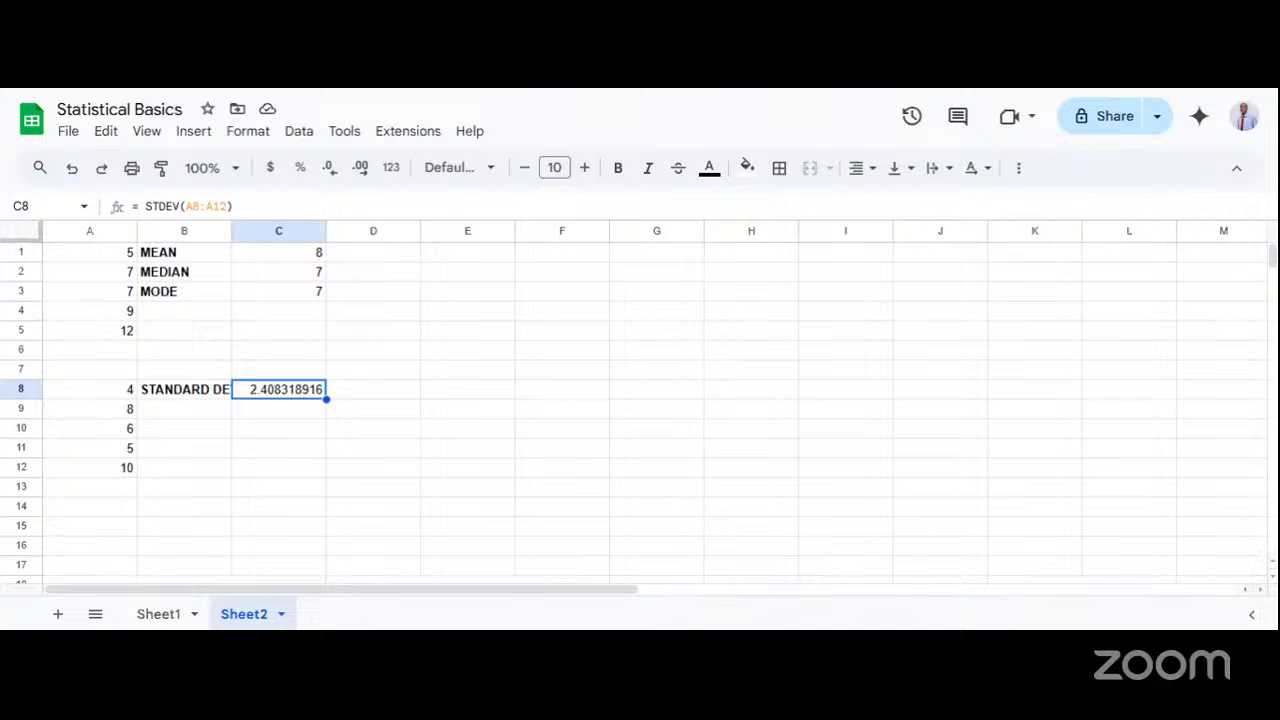
# Add the label COUNT in B9 below the standard deviation label.
pyautogui.click(256, 414)
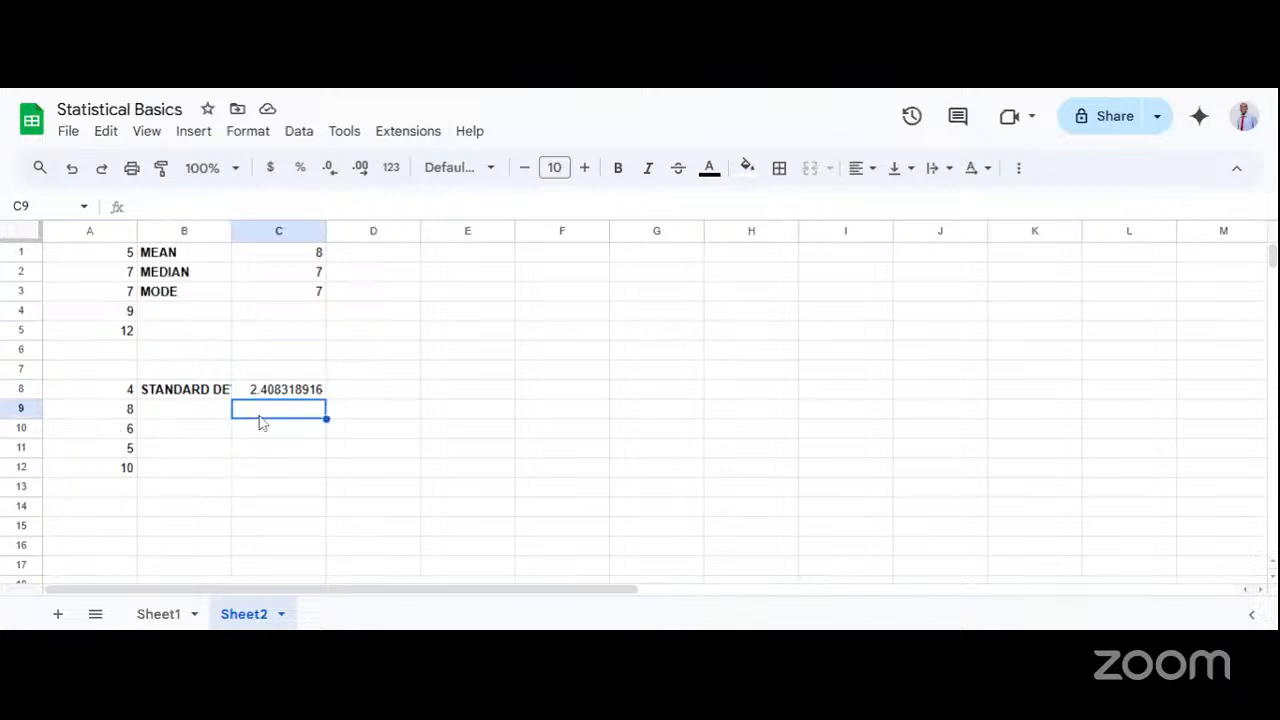
pyautogui.doubleClick(175, 416)
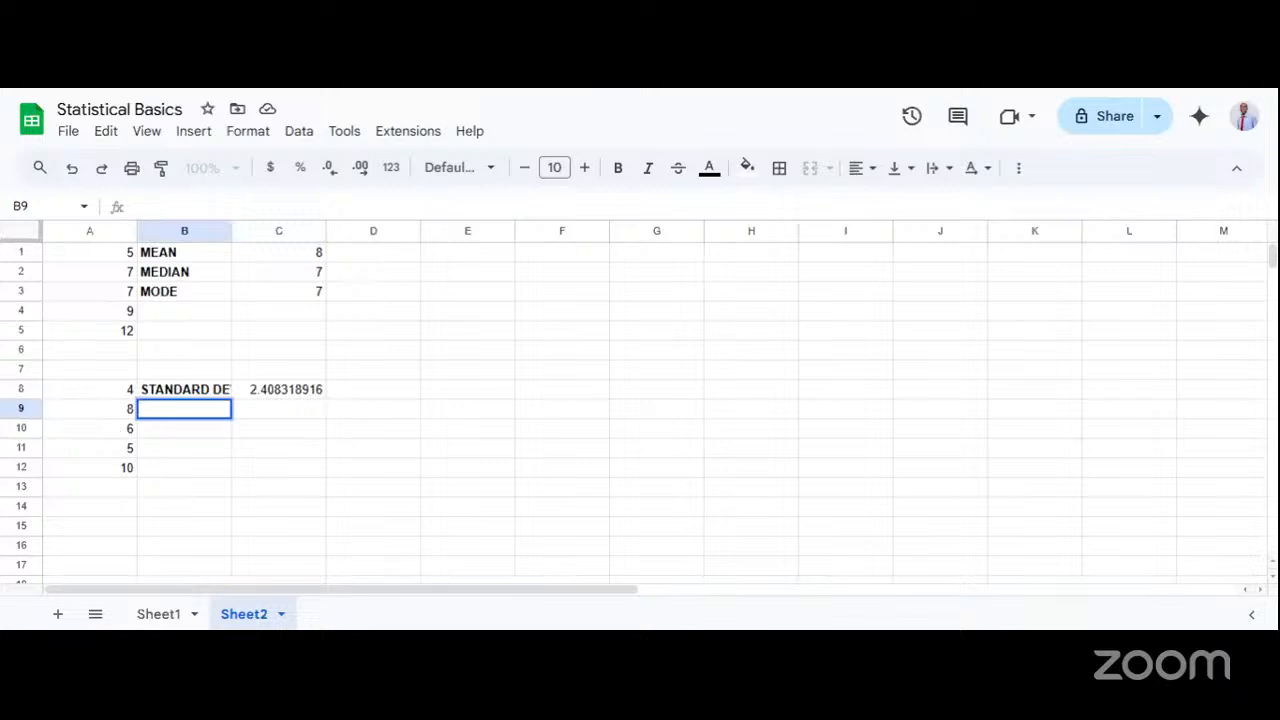
pyautogui.write('COUNT')
pyautogui.click(268, 413)
pyautogui.click(200, 421)
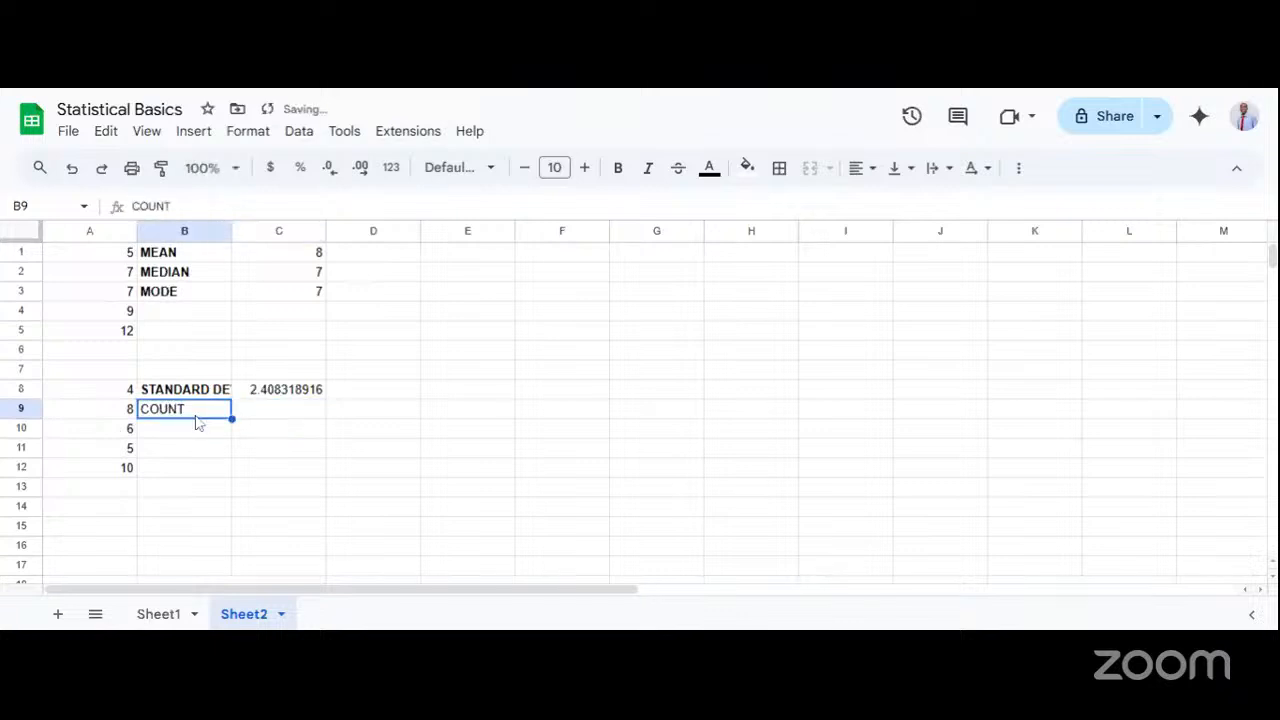
# Make the COUNT label in B9 bold and count the second data set's values in C9 with = COUNT(A8:A12).
pyautogui.hotkey('ctrl', 'b')
pyautogui.click(287, 417)
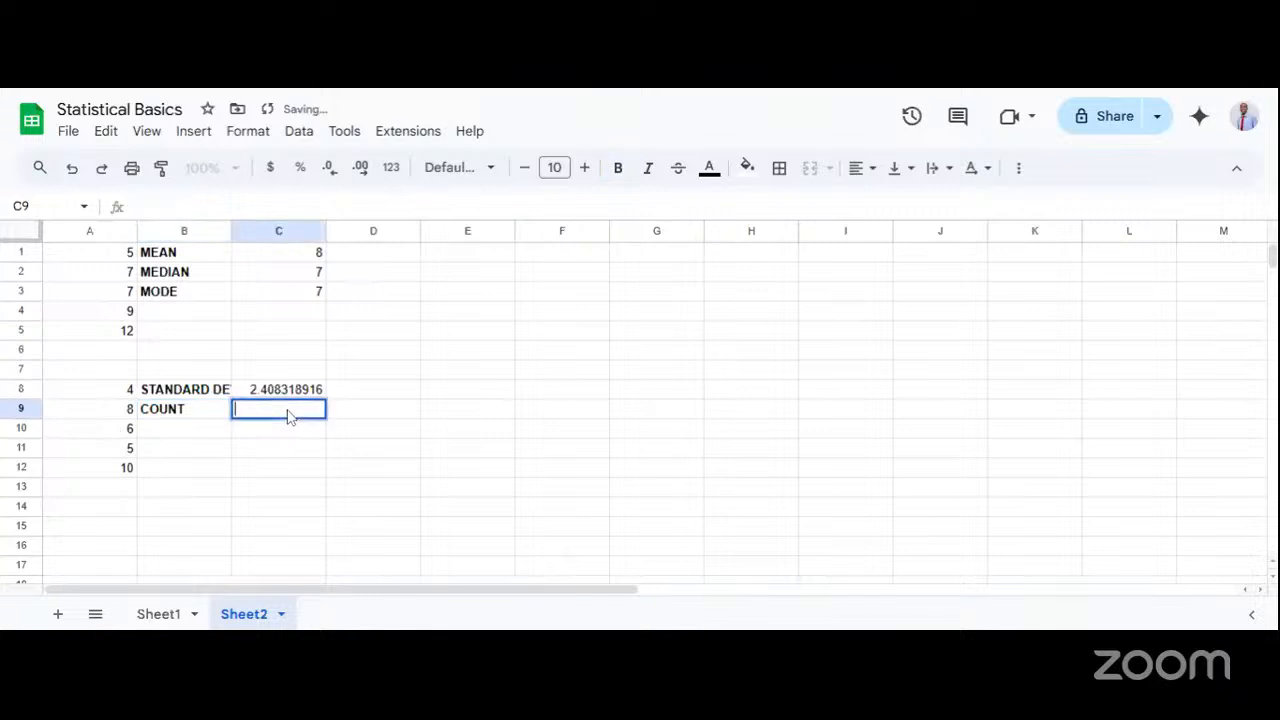
pyautogui.doubleClick(287, 417)
pyautogui.write('= C')
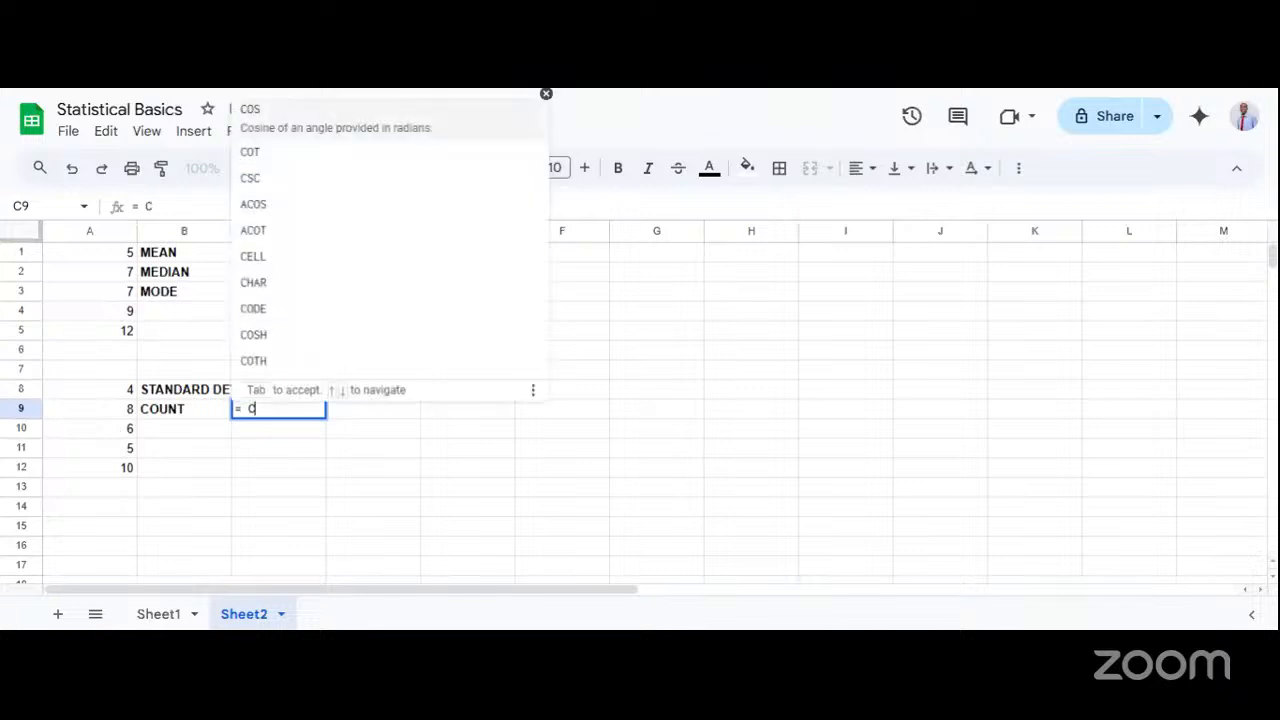
pyautogui.write('OUNT')
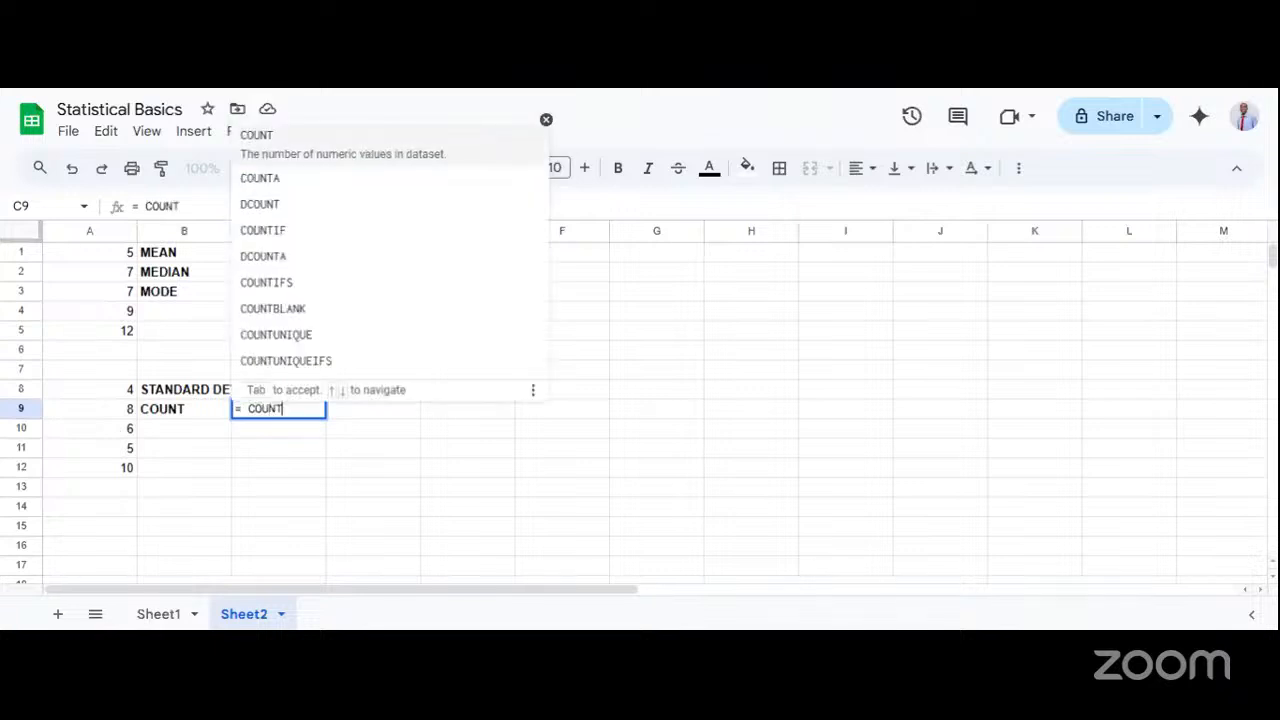
pyautogui.write('(')
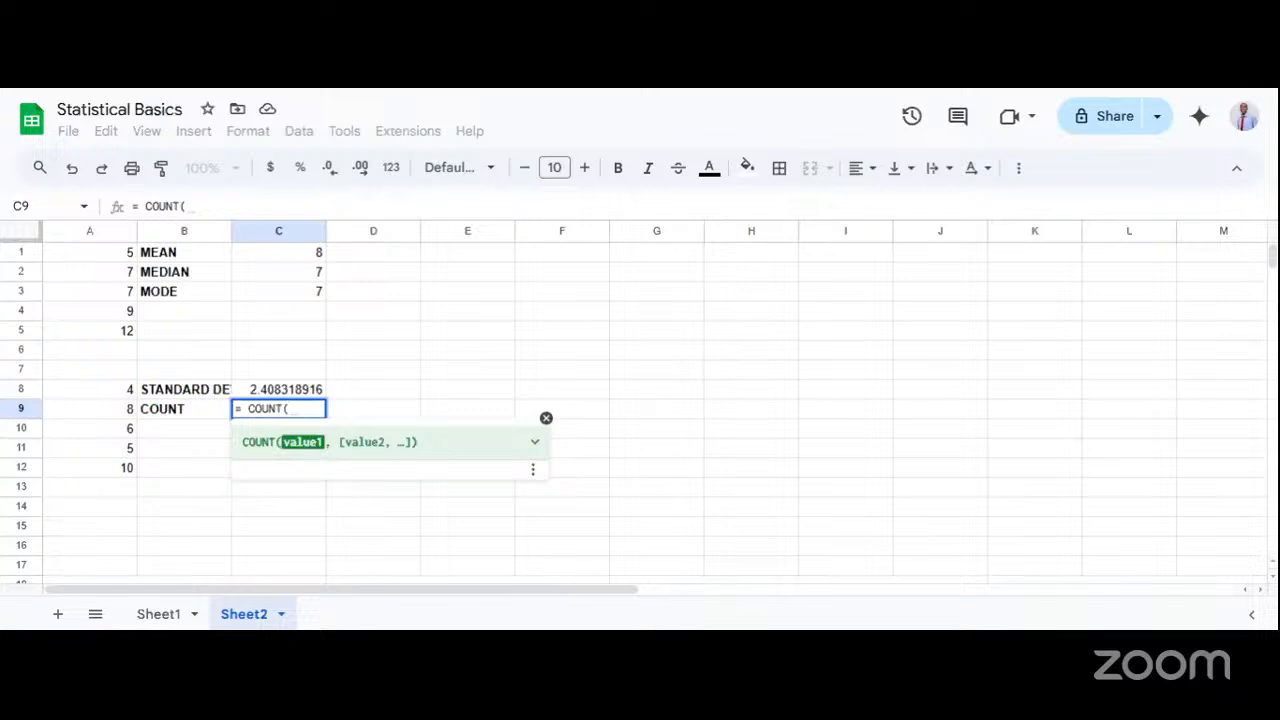
pyautogui.write('A8')
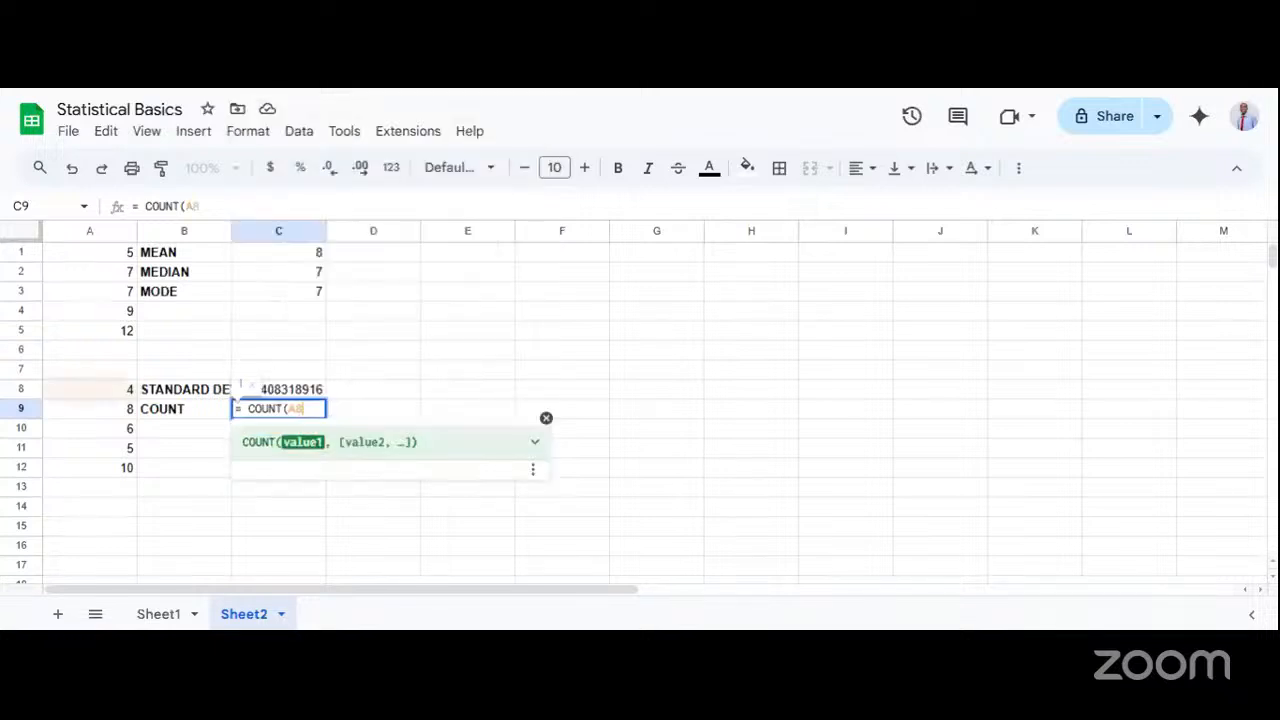
pyautogui.write(':A1')
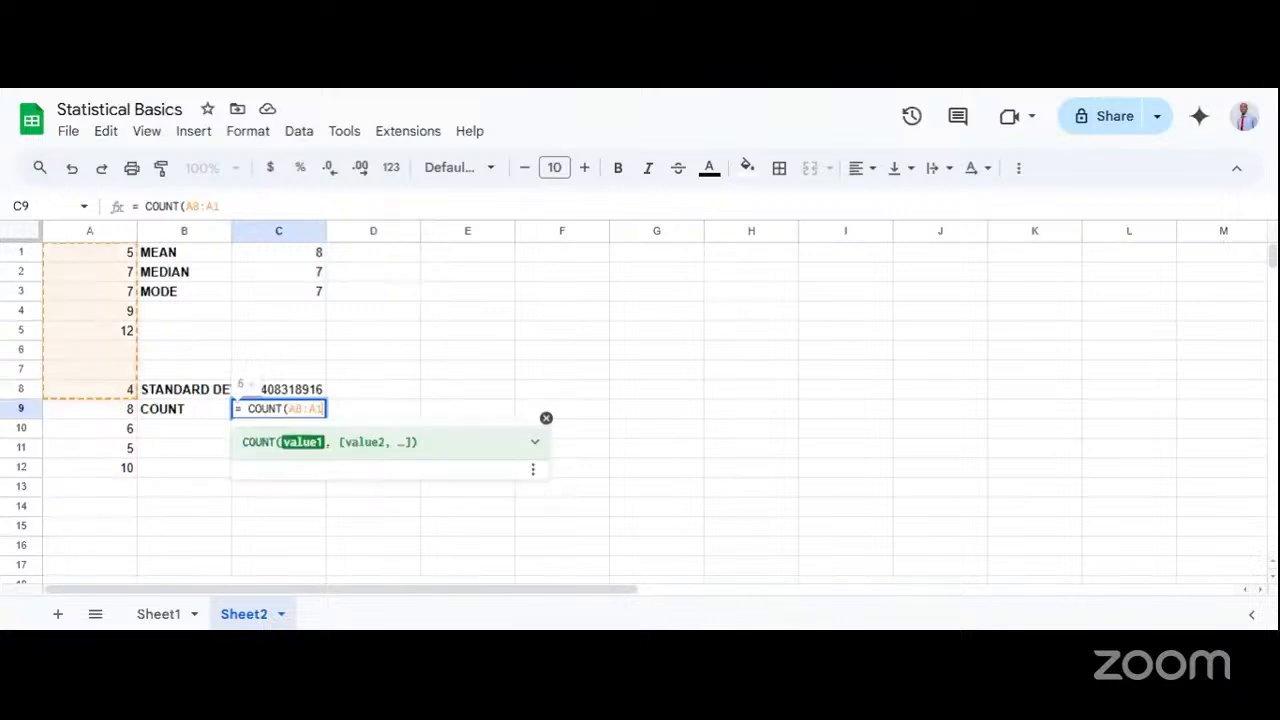
pyautogui.write('2')
pyautogui.press('Return')
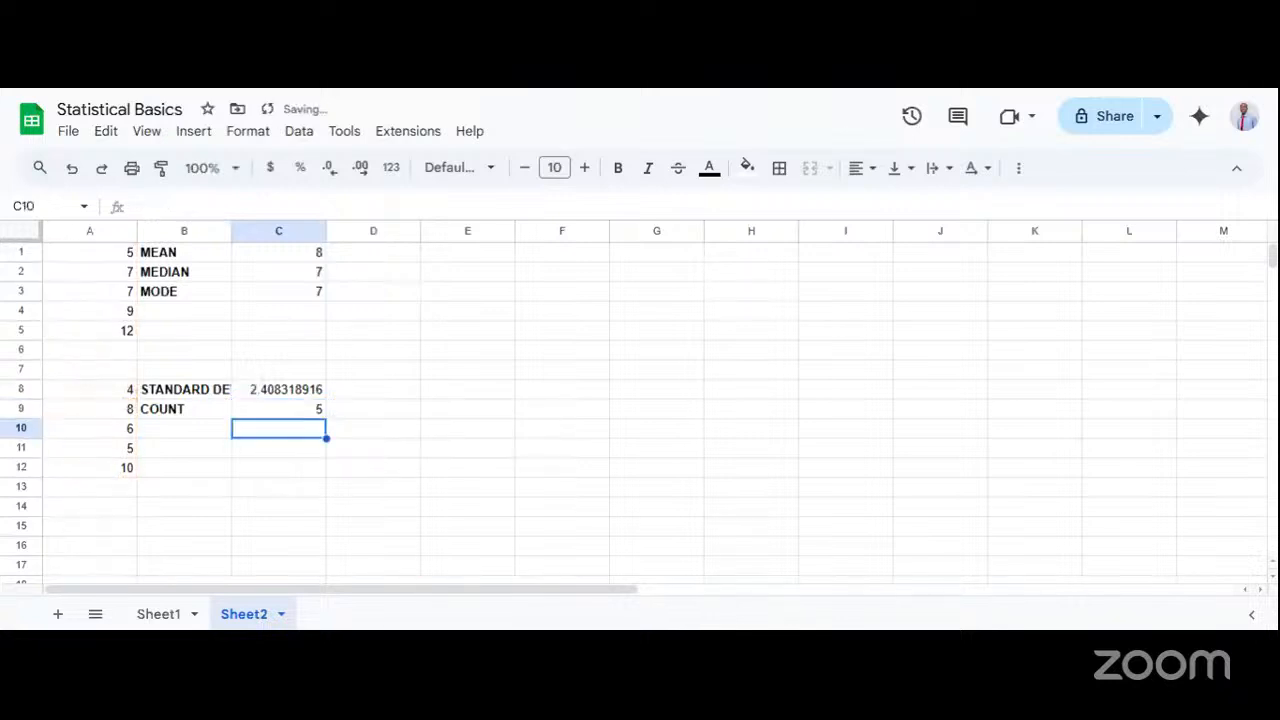
pyautogui.click(287, 414)
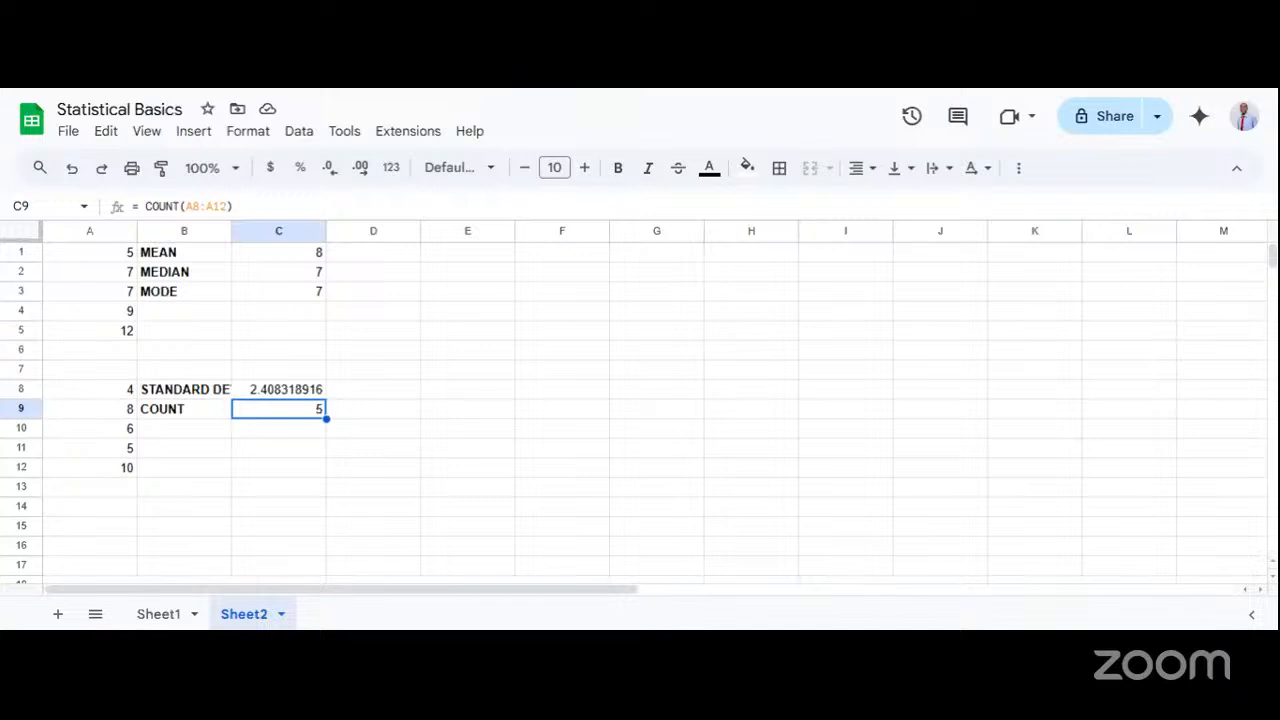
# Switch to the L6: Statistical Basics presentation and show the Recap slide.
pyautogui.click(432, 88)
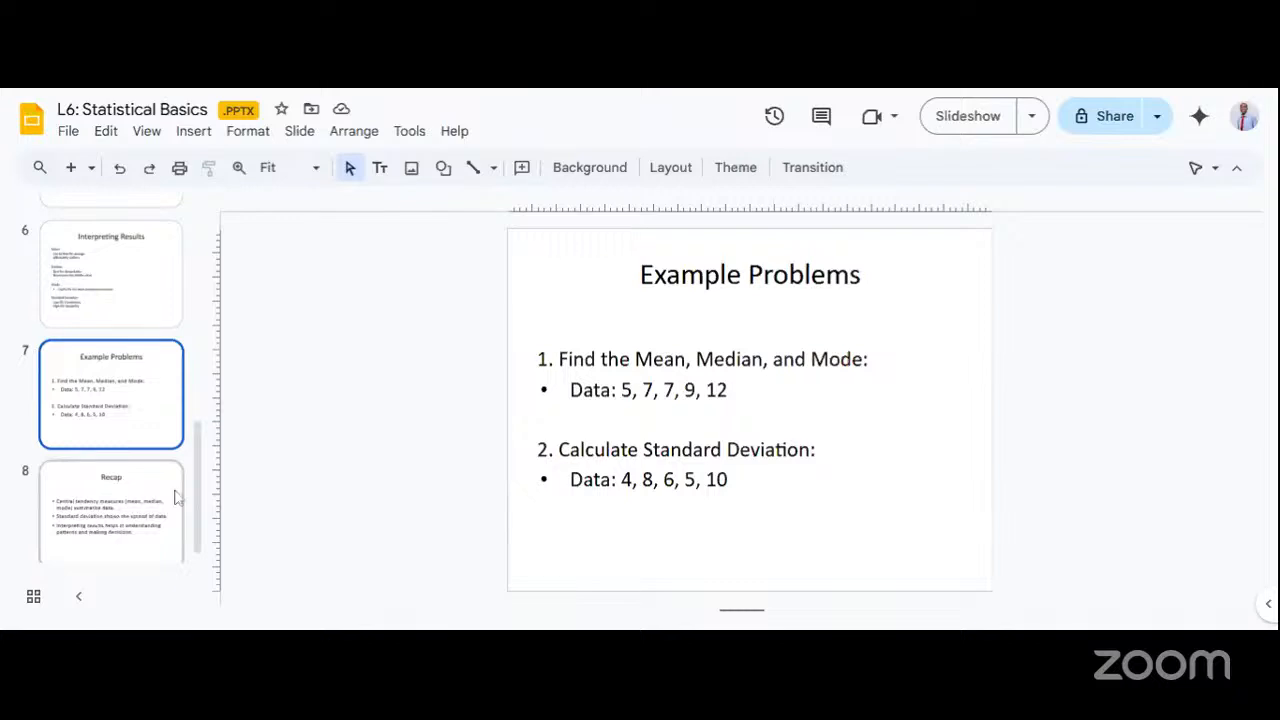
pyautogui.scroll(-1, 125, 512)
pyautogui.click(133, 504)
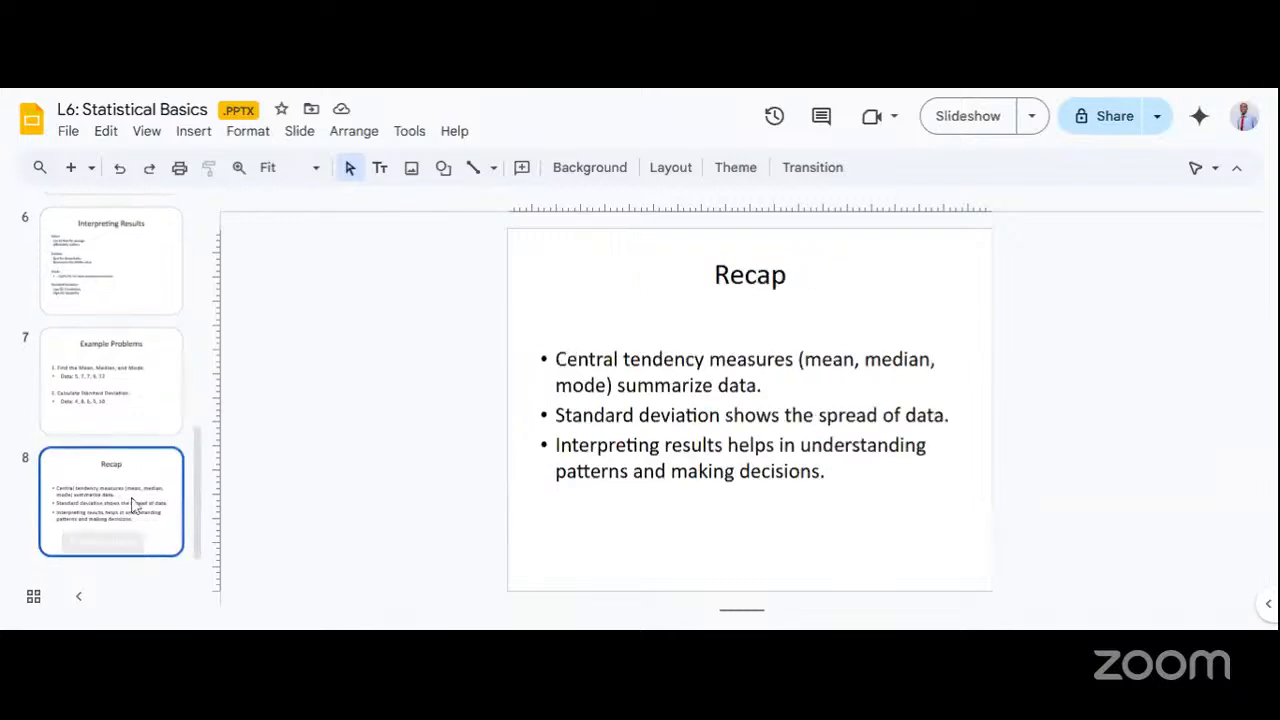